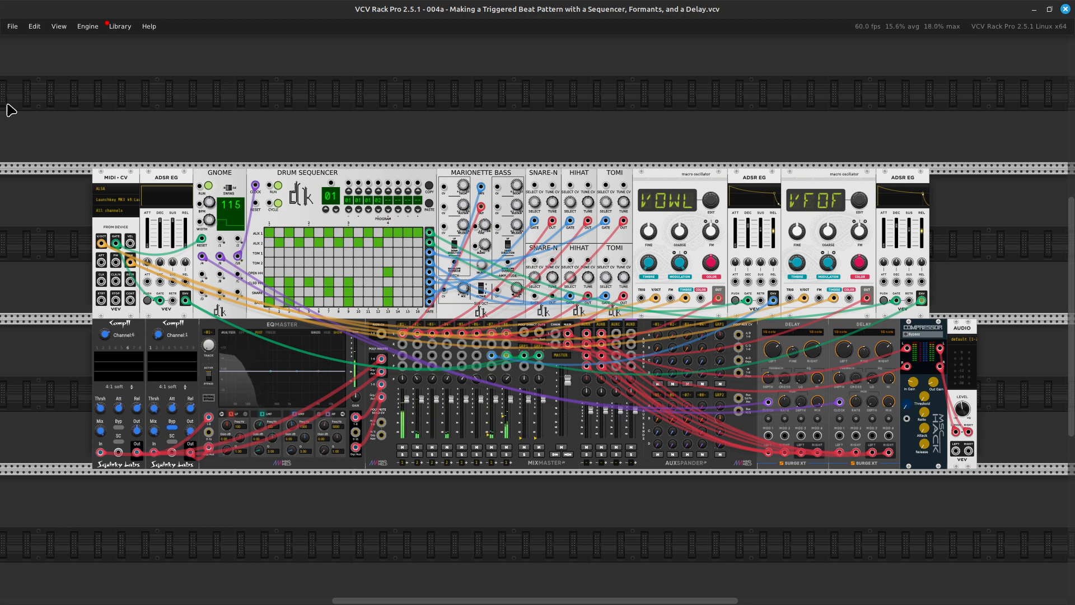
Step: Open the recent patch "08 Channels with Compressor, EQ, and Aux"
click(11, 27)
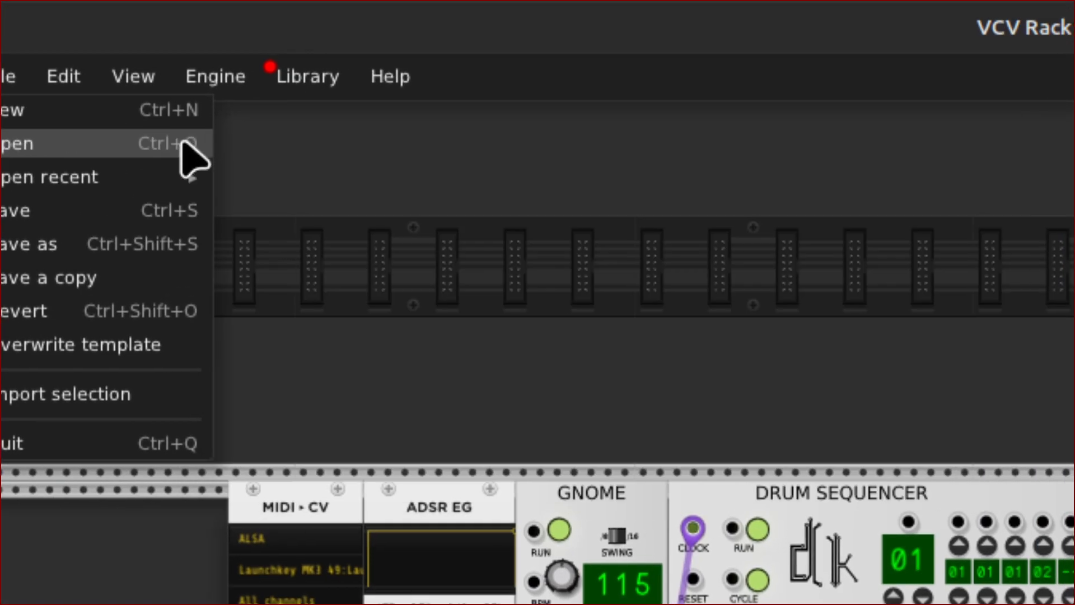
mouse_move(185, 177)
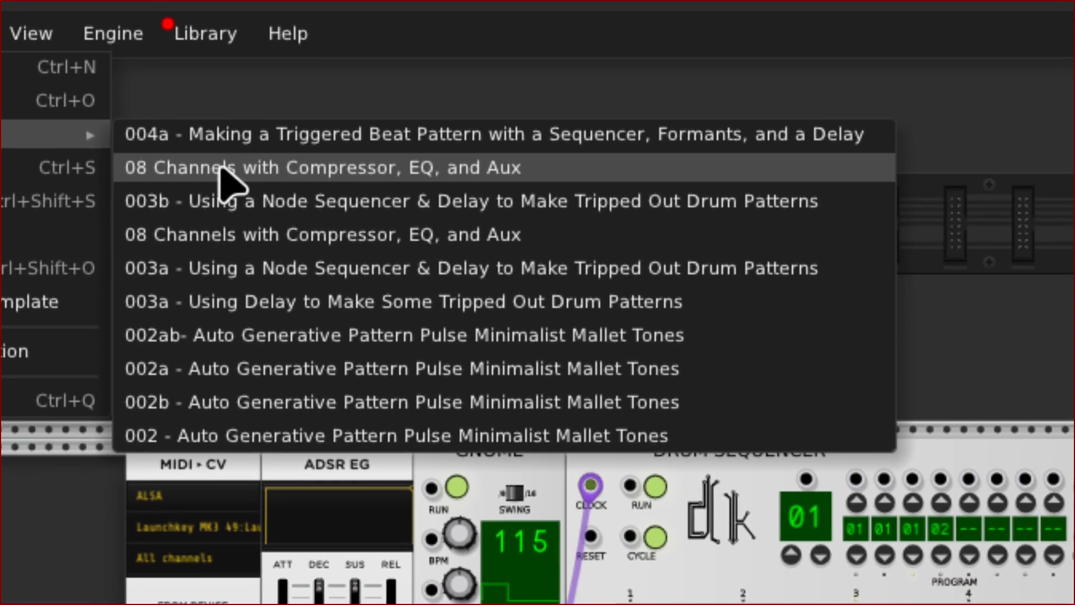
click(225, 168)
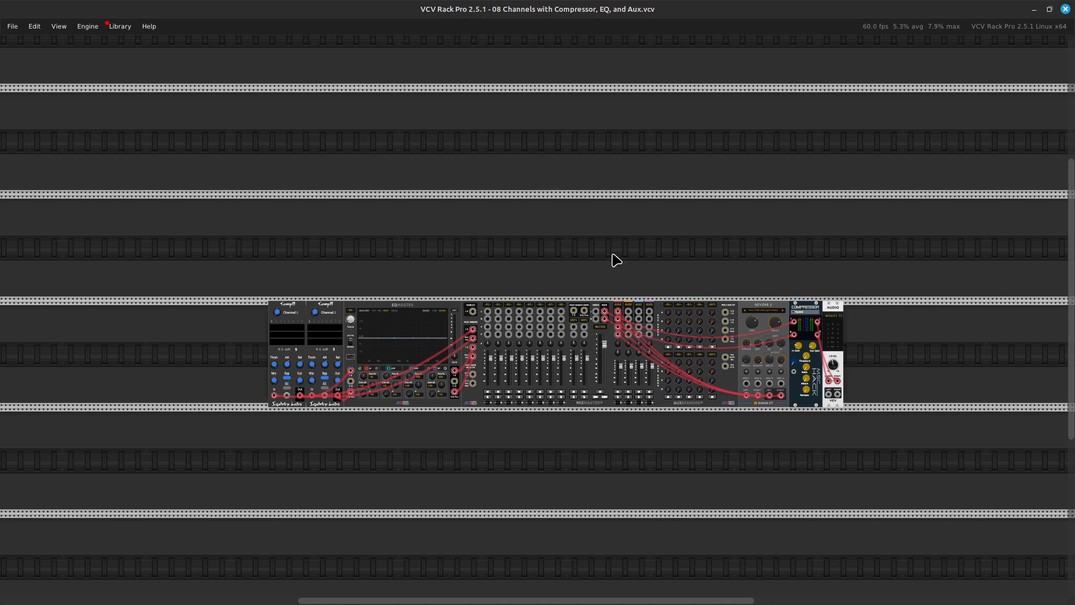
Step: Look over the patch's row of compressor, EQ, mixer, aux, reverb and audio modules
scroll(627, 262, up, 3)
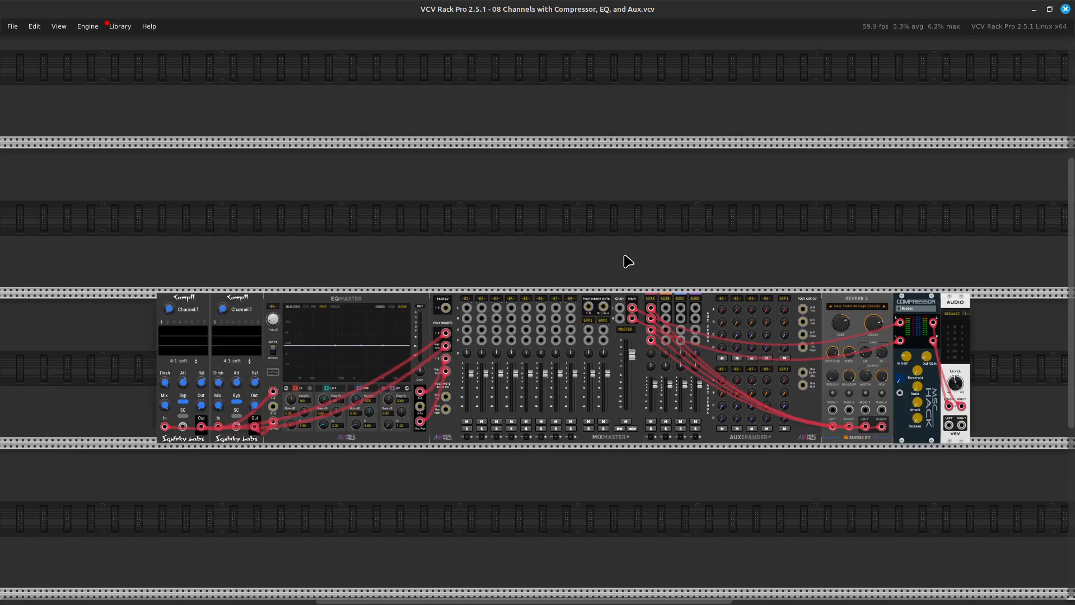
scroll(627, 261, down, 1)
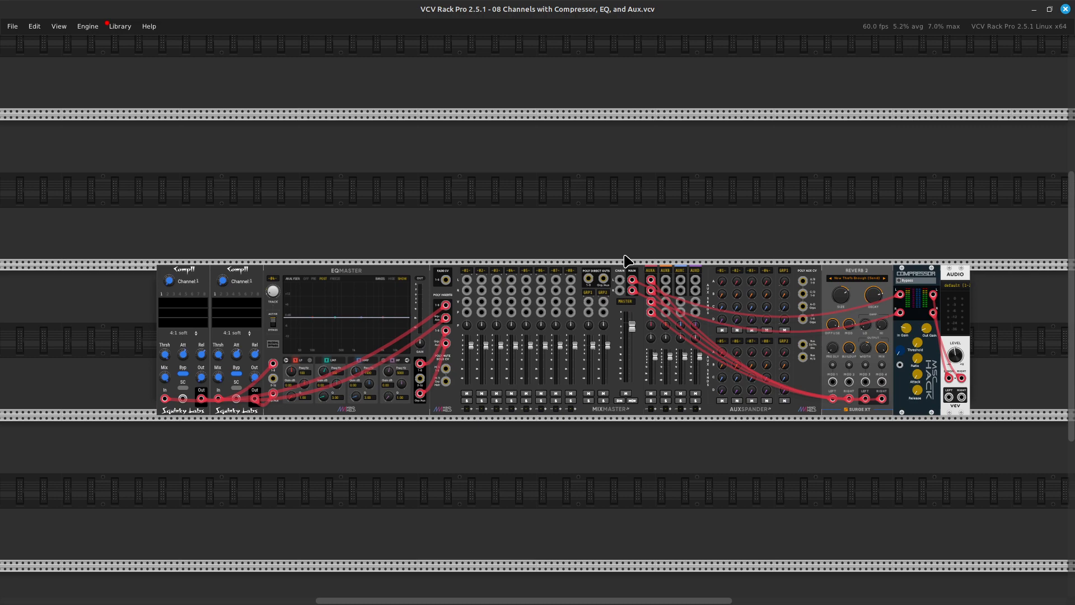
scroll(627, 261, up, 6)
scroll(628, 261, down, 6)
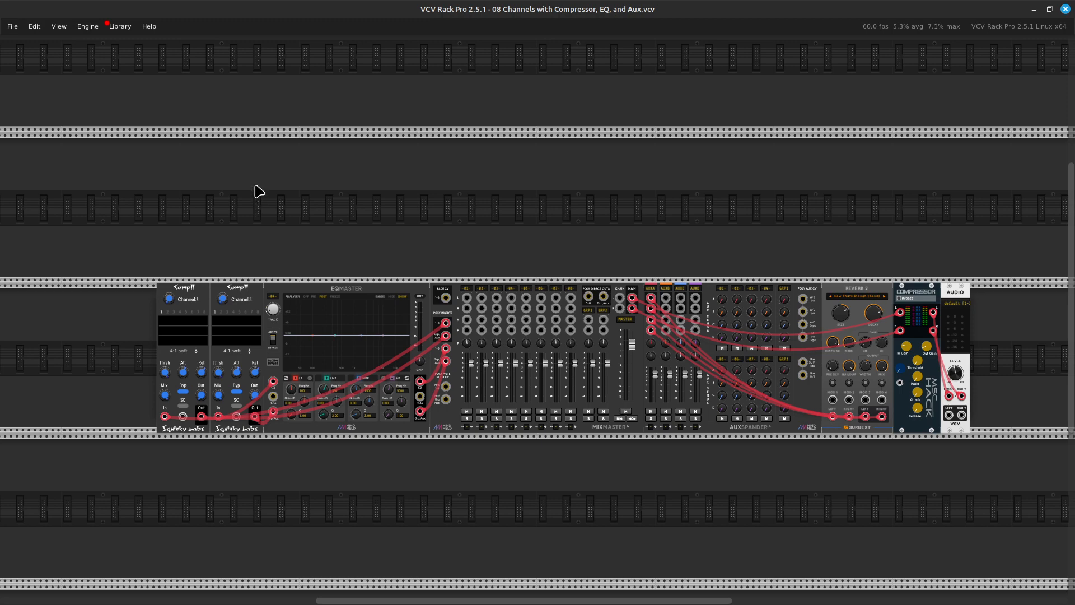
scroll(259, 191, up, 3)
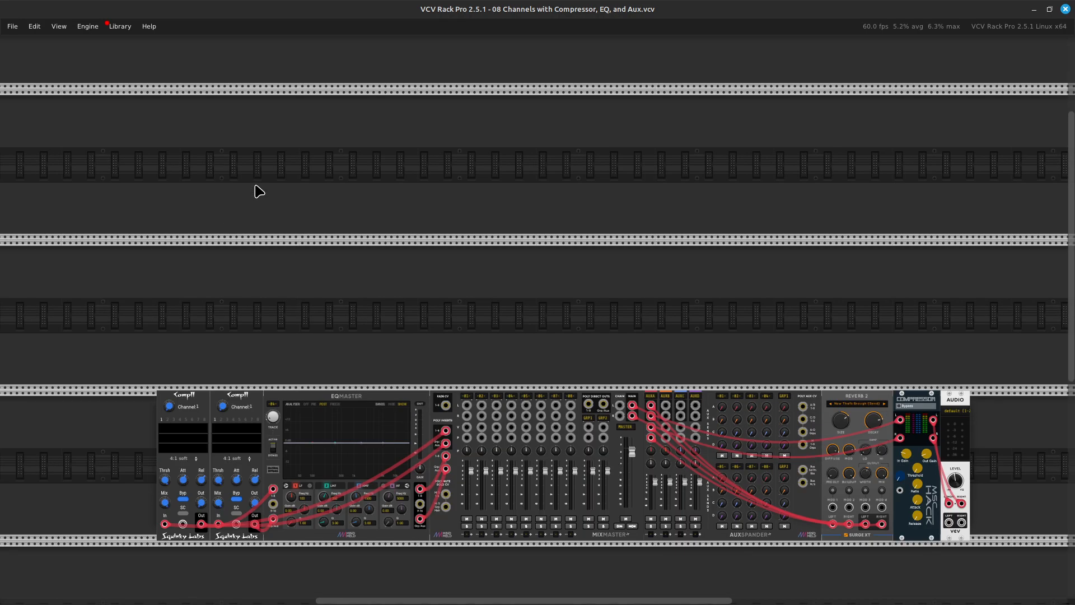
scroll(258, 191, down, 5)
scroll(259, 191, up, 2)
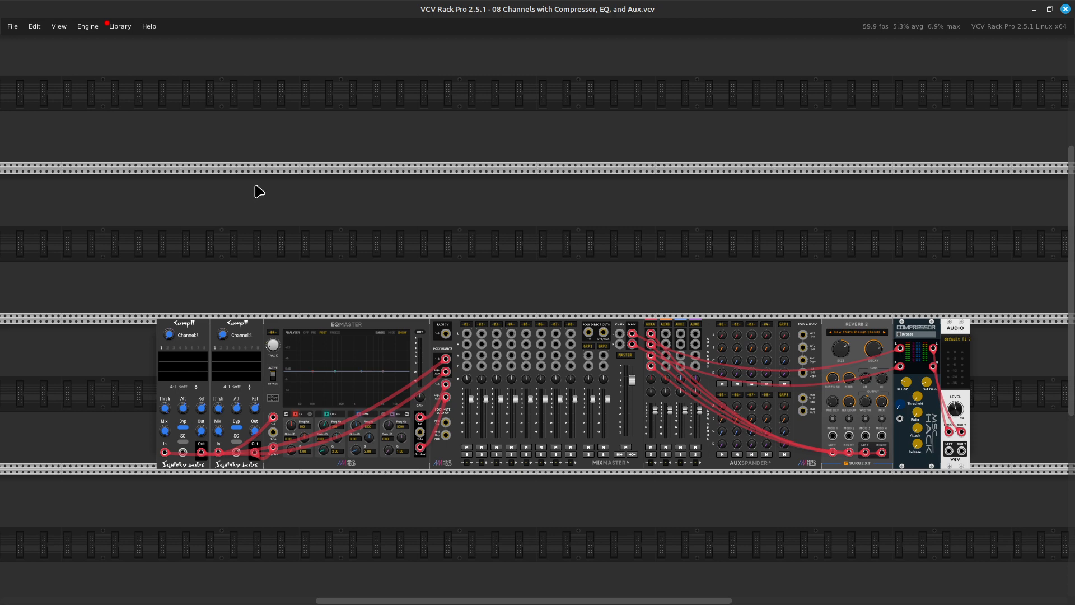
Step: Shift the Compressor and Audio modules together away from Reverb 2, leaving a gap wide enough for another effect module
scroll(259, 190, up, 3)
scroll(259, 191, right, 15)
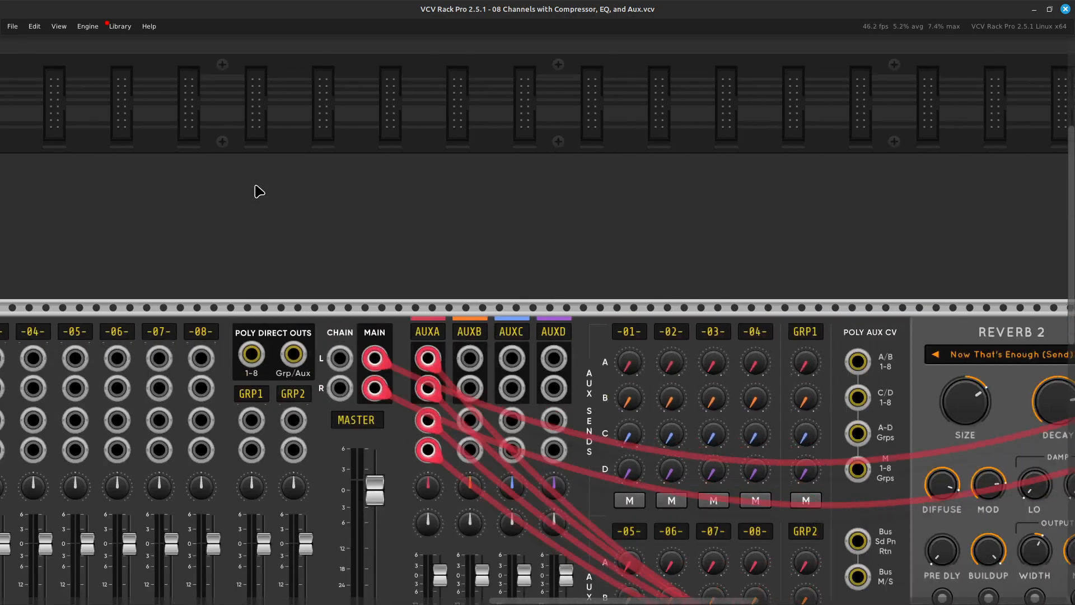
scroll(258, 191, down, 6)
scroll(259, 191, up, 3)
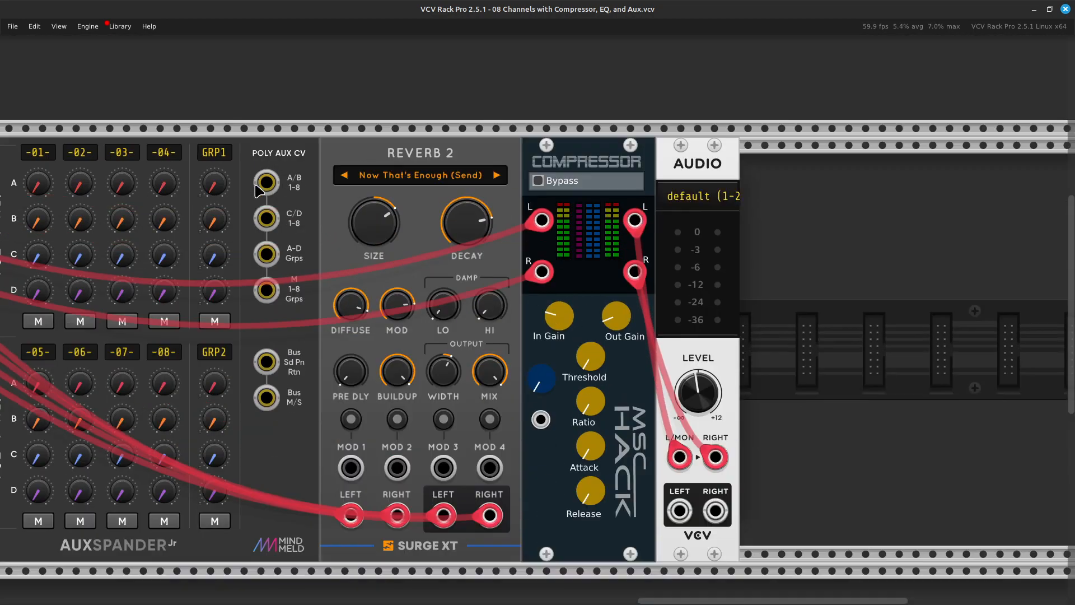
scroll(258, 191, right, 5)
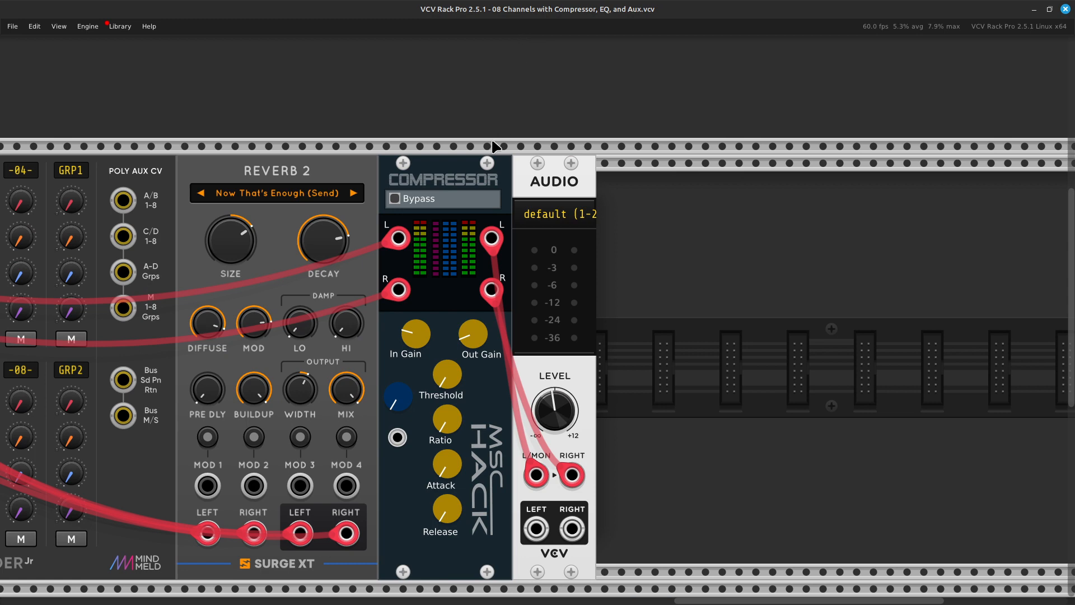
shift+click(456, 169)
shift+click(556, 157)
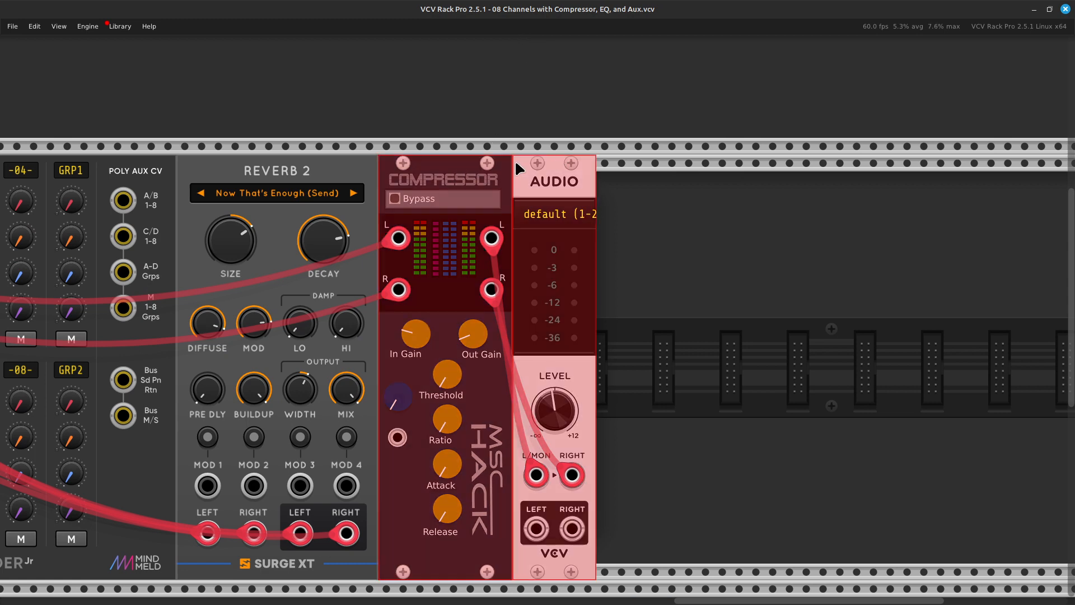
drag(456, 178, 690, 206)
click(491, 243)
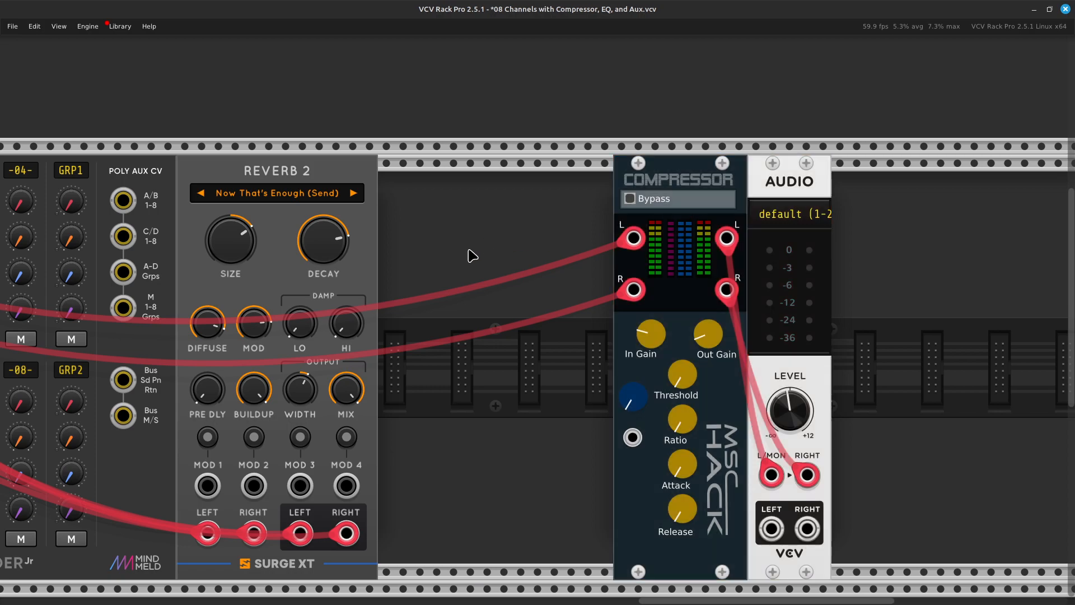
Step: Add the Surge XT Delay module beside Reverb 2 and close the gaps by moving Compressor and Audio against it
right_click(481, 254)
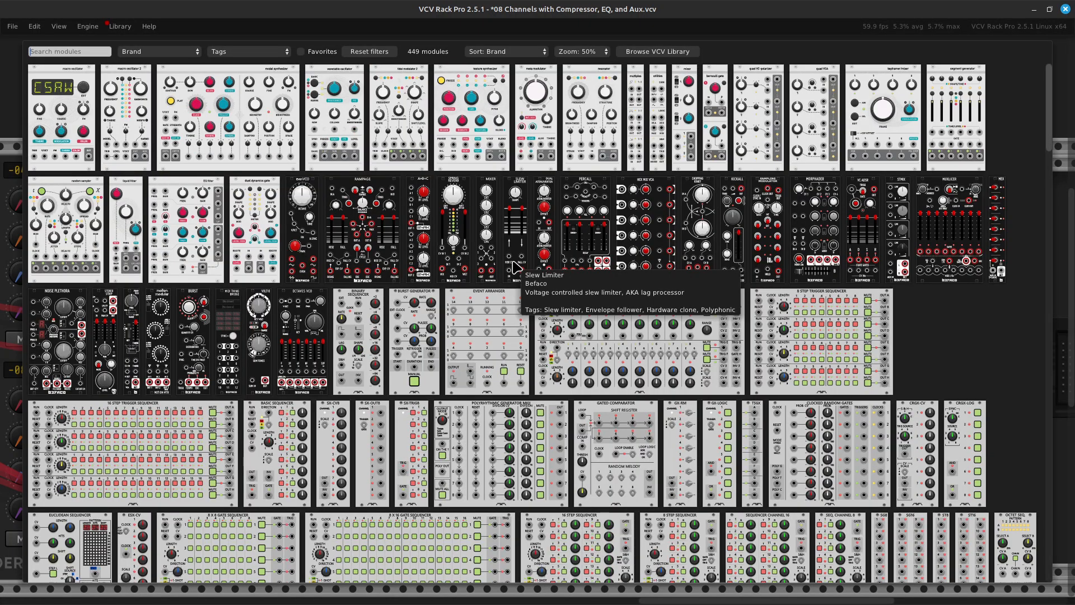
text(delay)
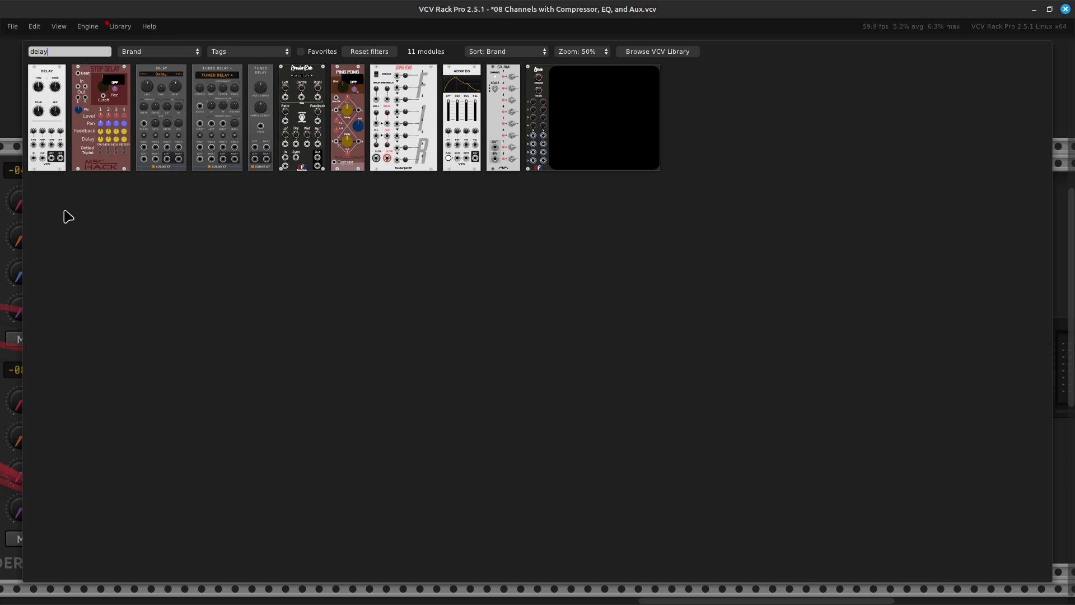
click(156, 138)
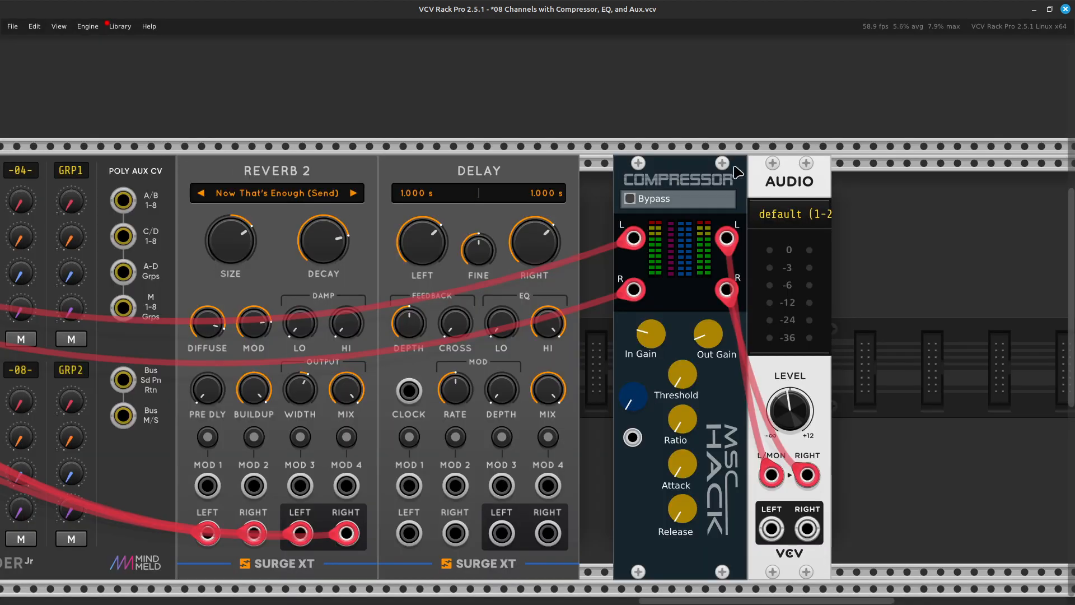
drag(674, 169, 641, 169)
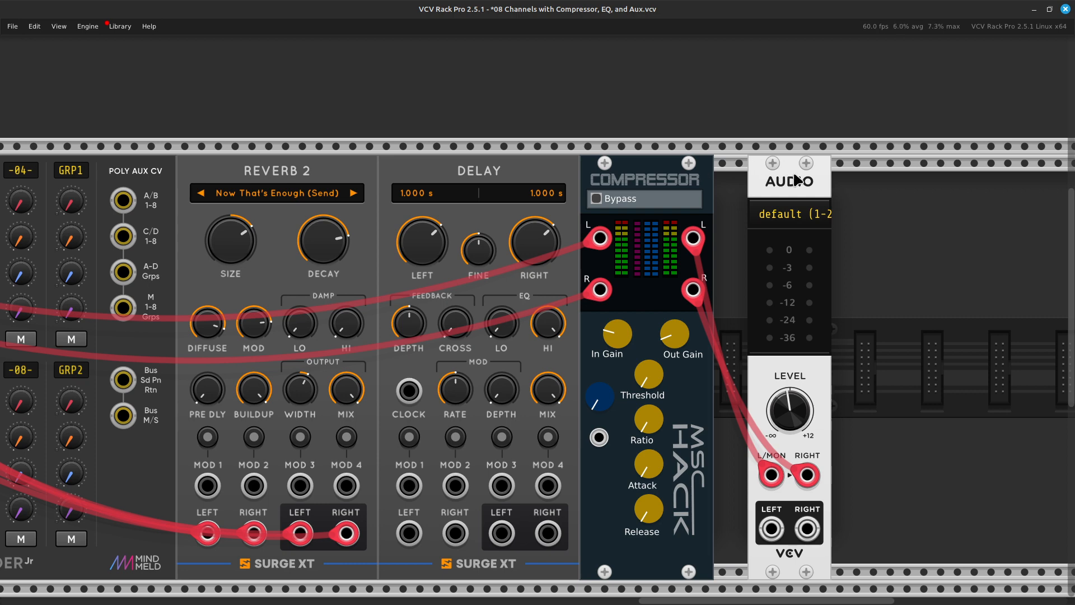
drag(780, 193, 748, 194)
Step: Patch the mixer's AUXB left and right send outputs to the Delay's left and right inputs with red cables
scroll(167, 392, left, 10)
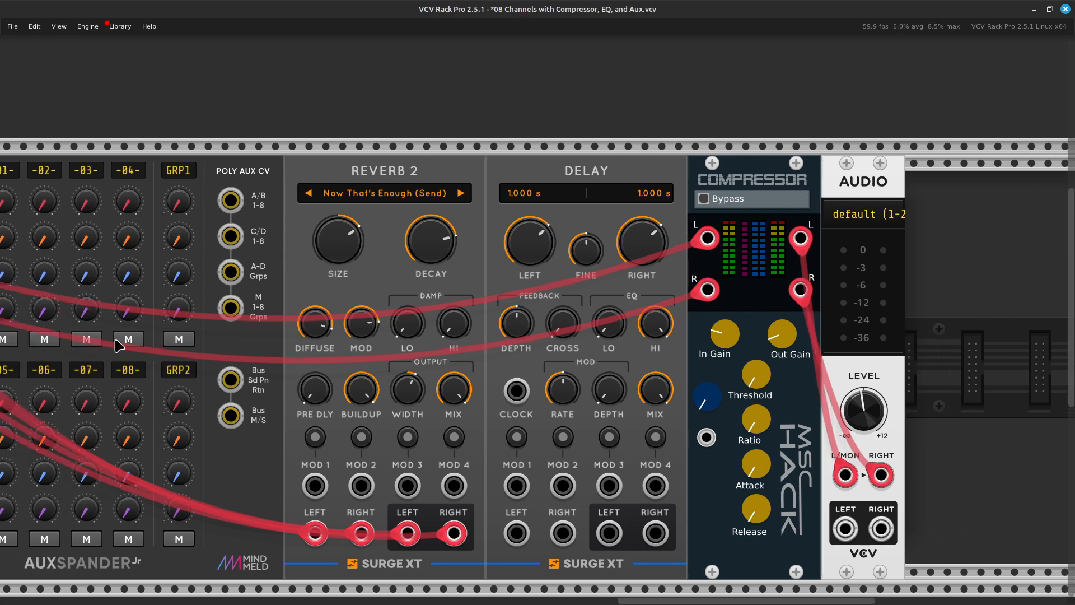
scroll(167, 392, left, 4)
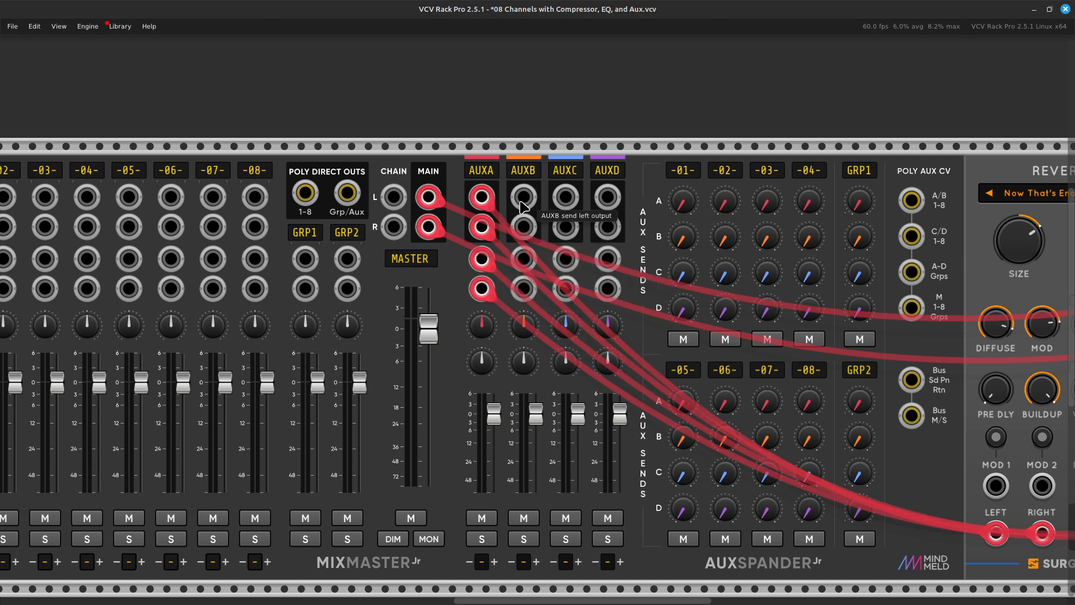
right_click(522, 200)
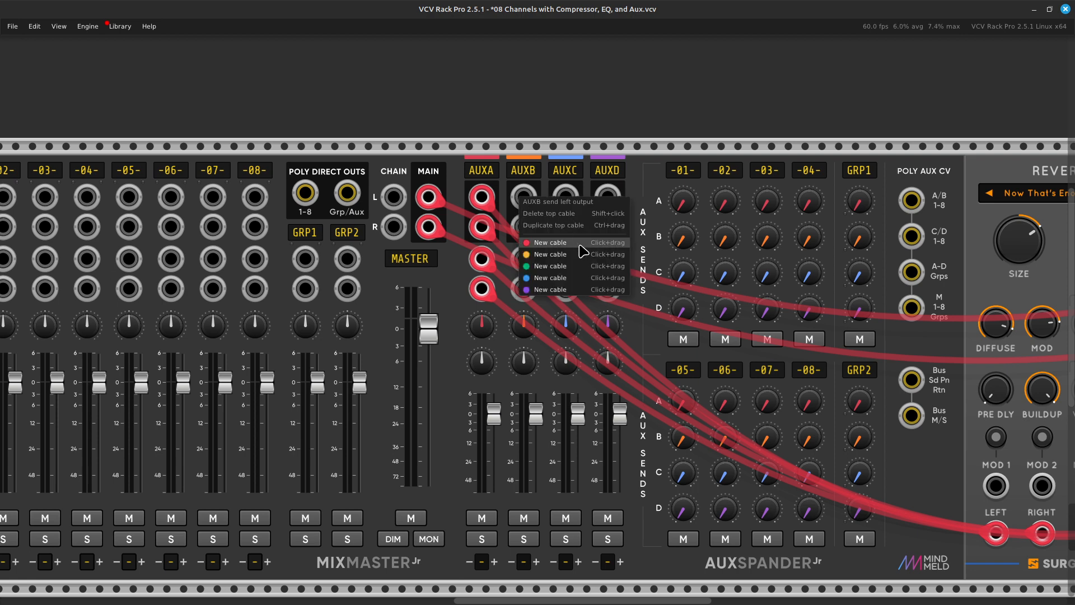
drag(580, 247, 618, 540)
right_click(659, 536)
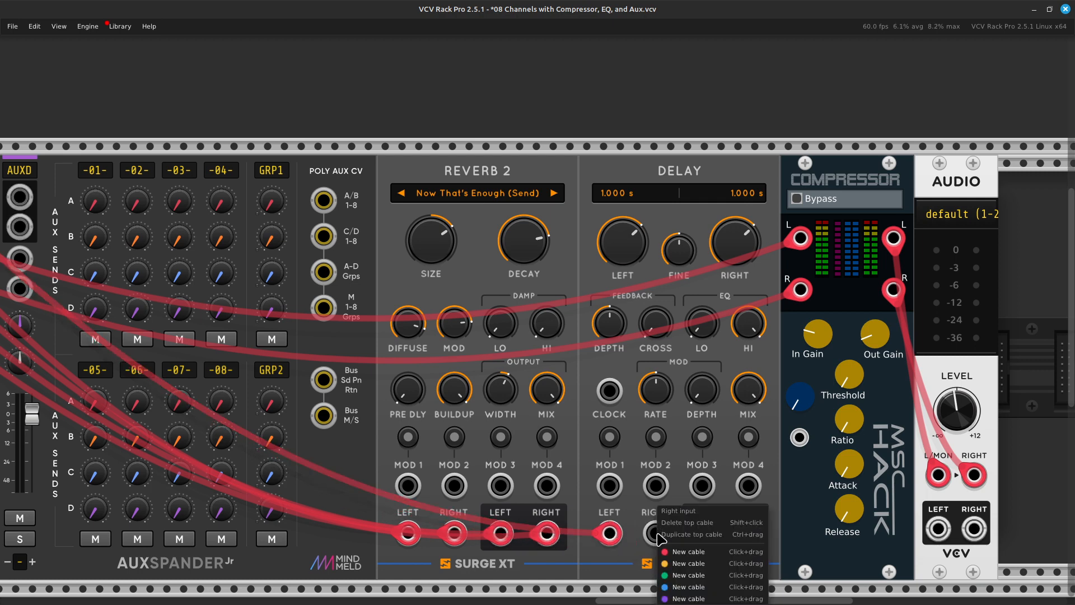
drag(682, 565, 138, 227)
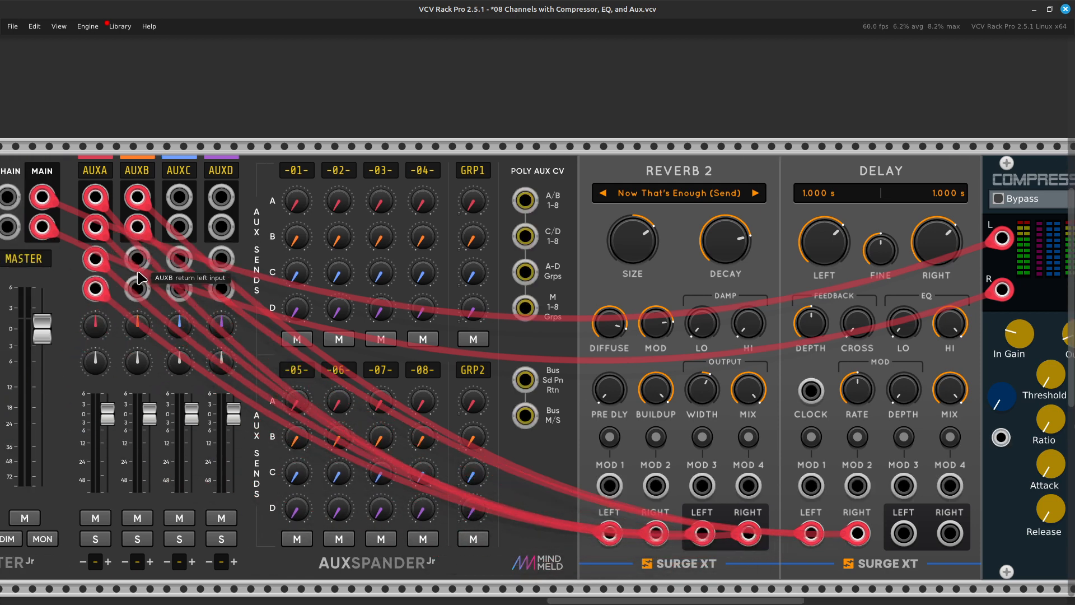
Step: Patch the Delay's left and right outputs to the mixer's AUXB left and right return inputs with red cables
right_click(139, 264)
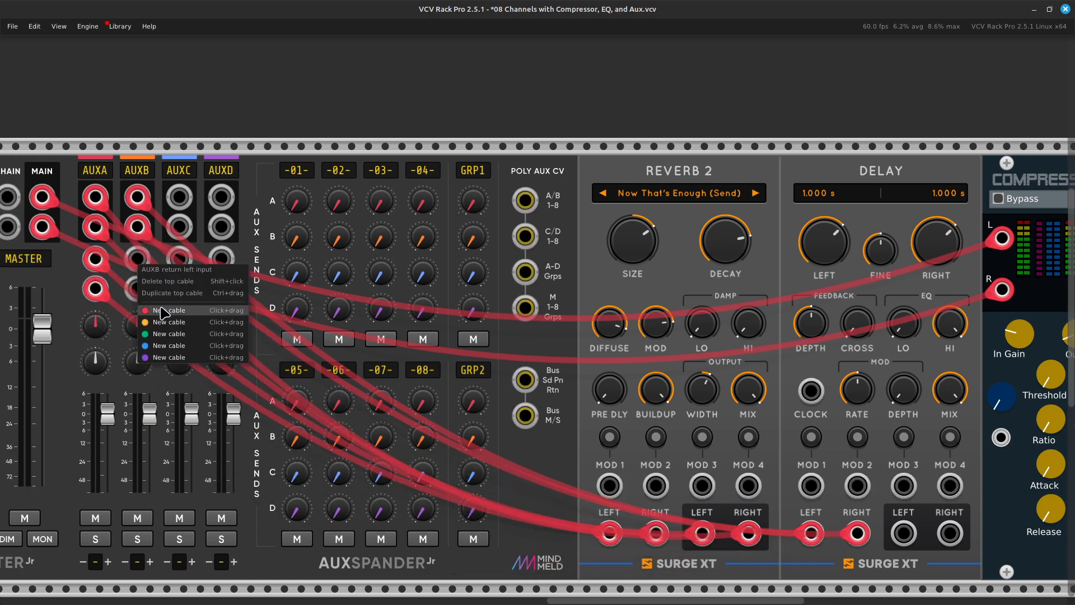
drag(162, 311, 823, 538)
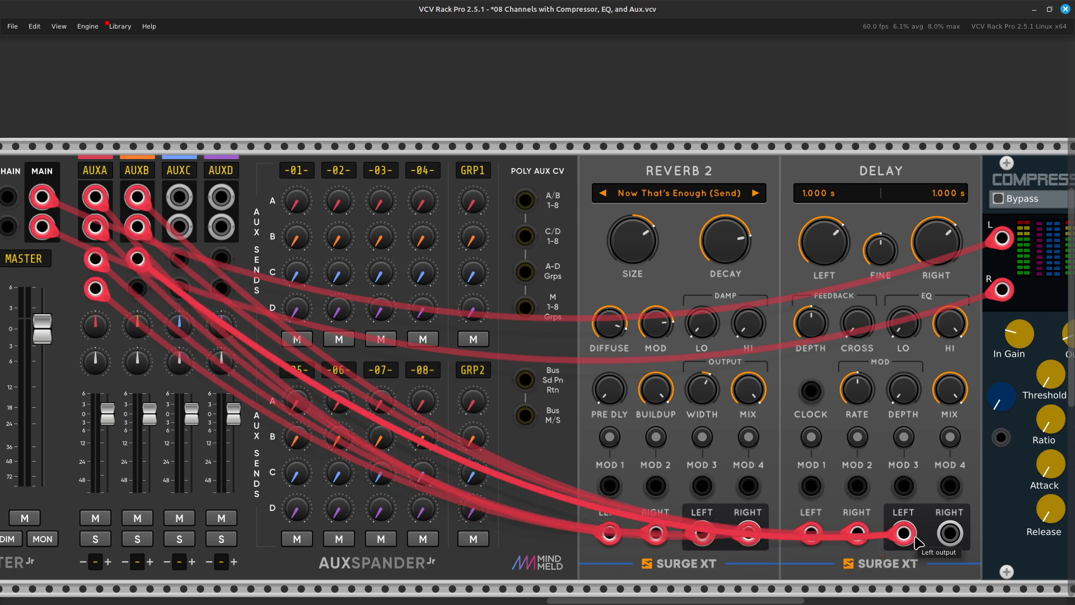
drag(904, 534, 961, 541)
right_click(950, 533)
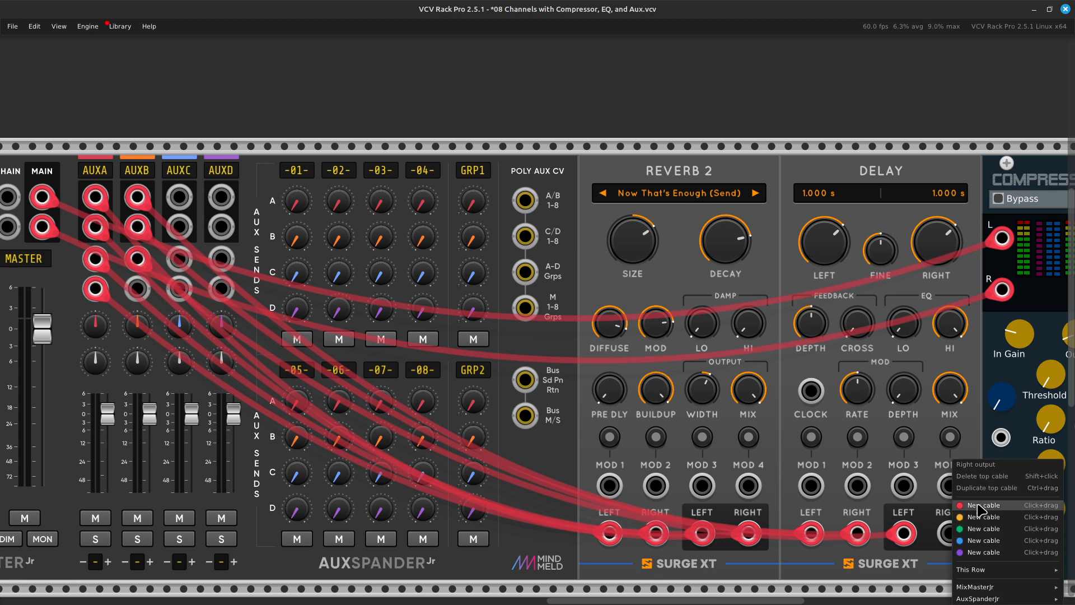
click(983, 505)
drag(171, 330, 136, 283)
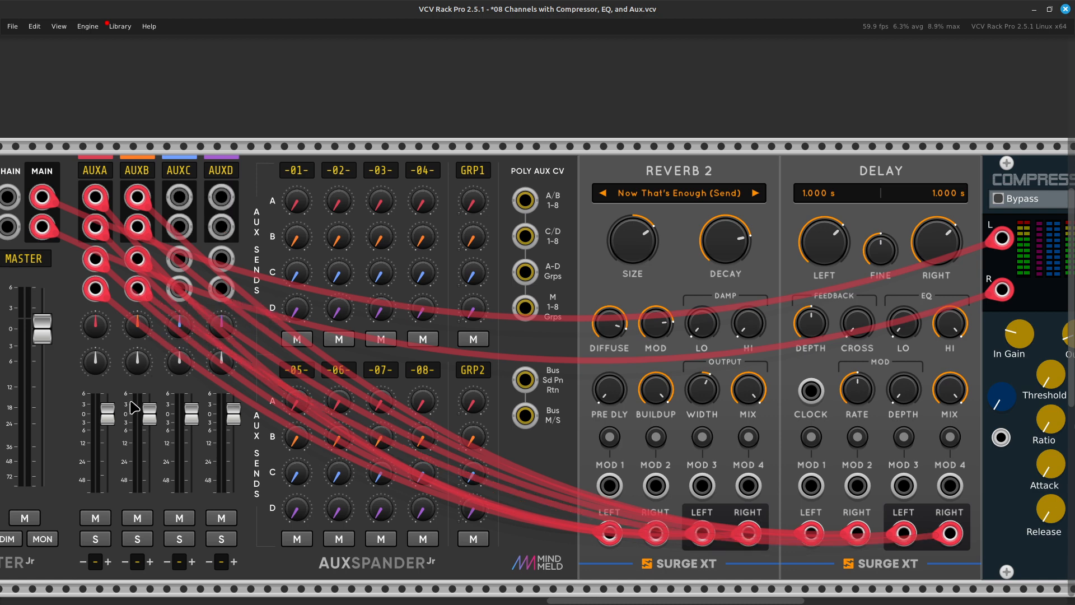
Step: Add the SV Modular Drum Sequencer module in the empty row above the two CompII compressors
scroll(141, 402, left, 10)
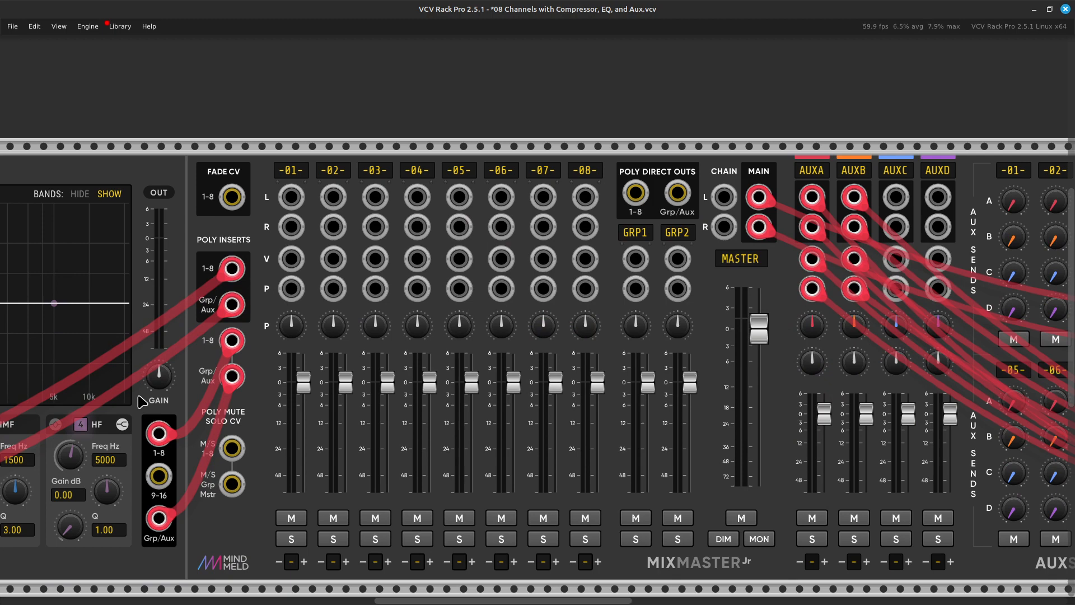
scroll(142, 401, left, 10)
scroll(141, 401, up, 6)
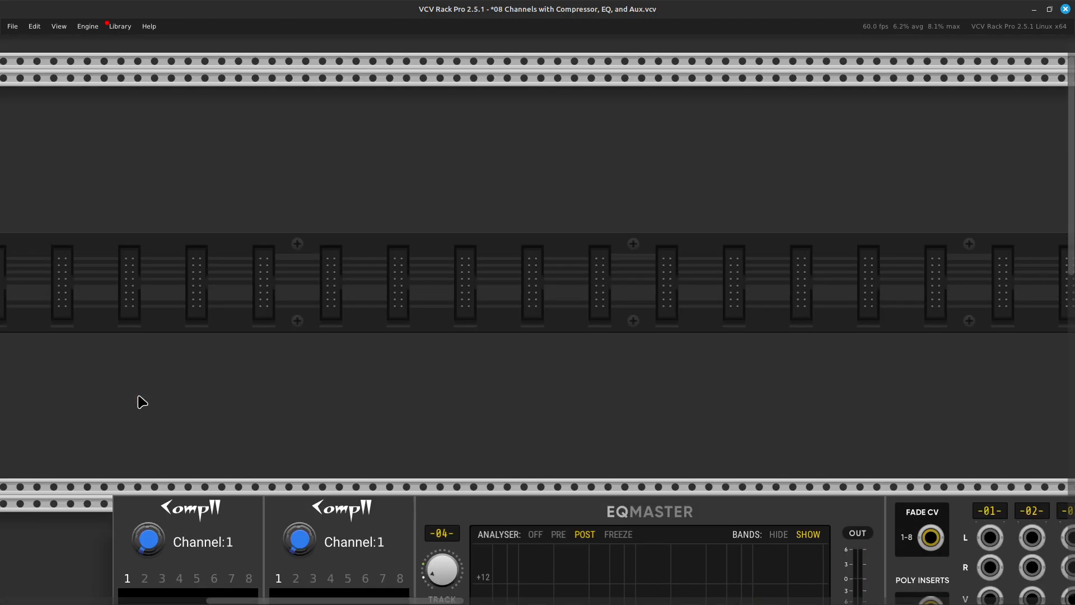
right_click(296, 282)
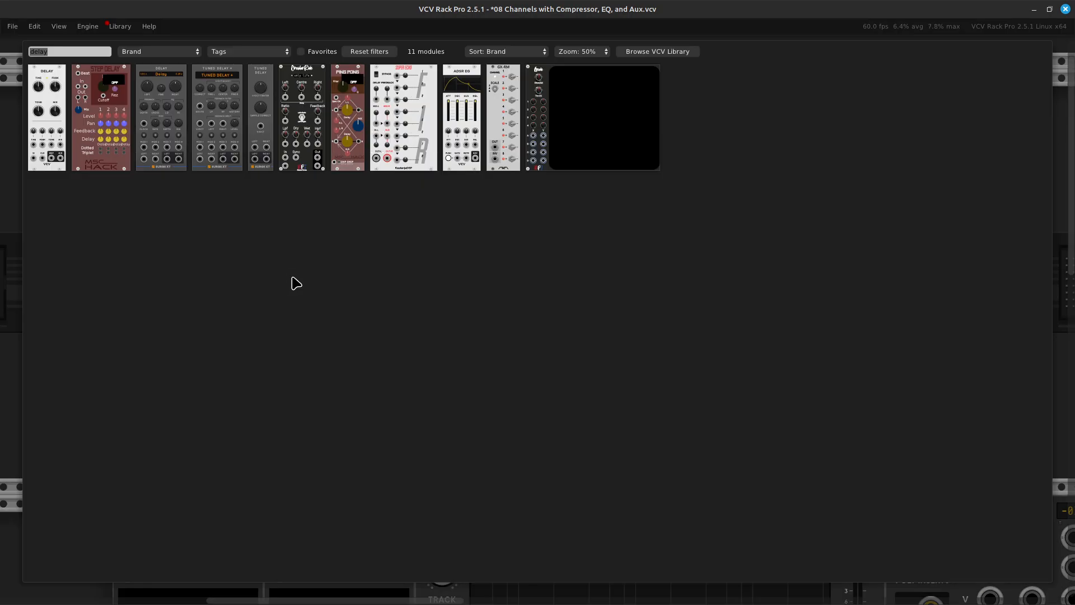
key(BackSpace)
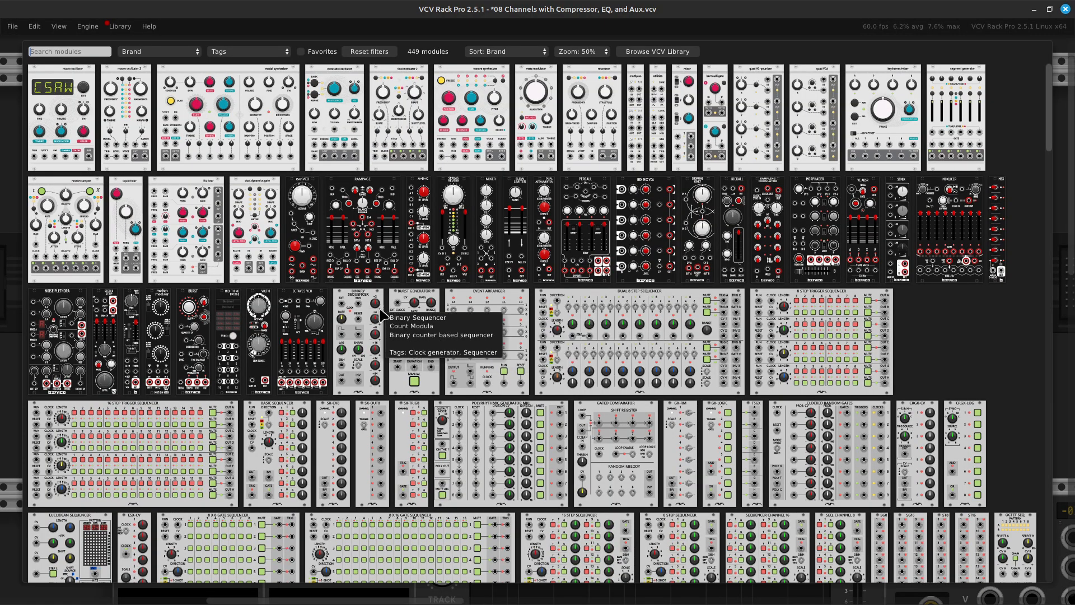
scroll(395, 318, down, 10)
scroll(384, 316, down, 3)
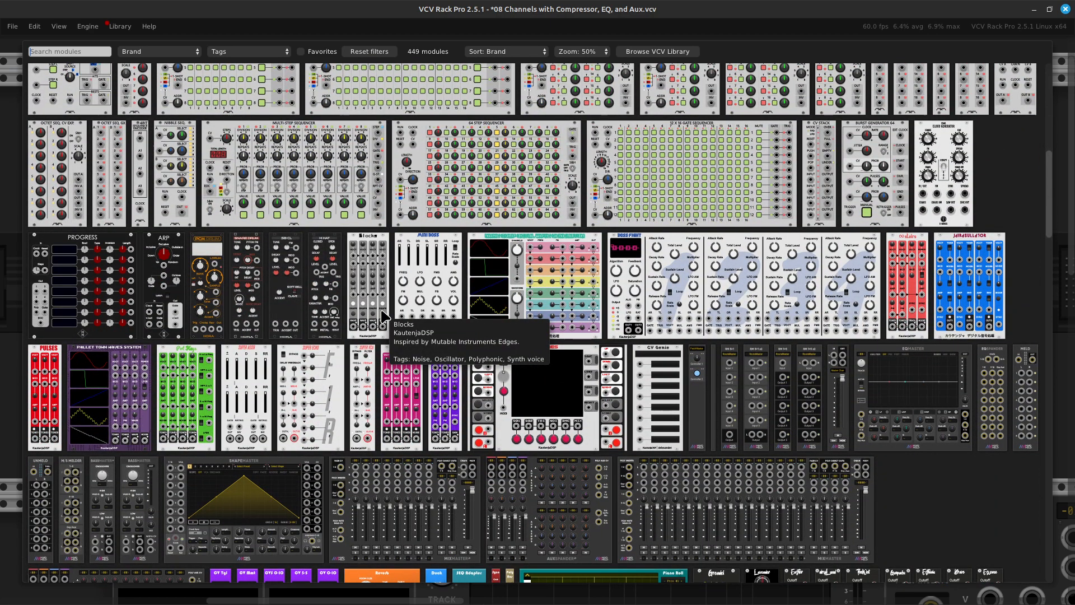
scroll(384, 317, down, 5)
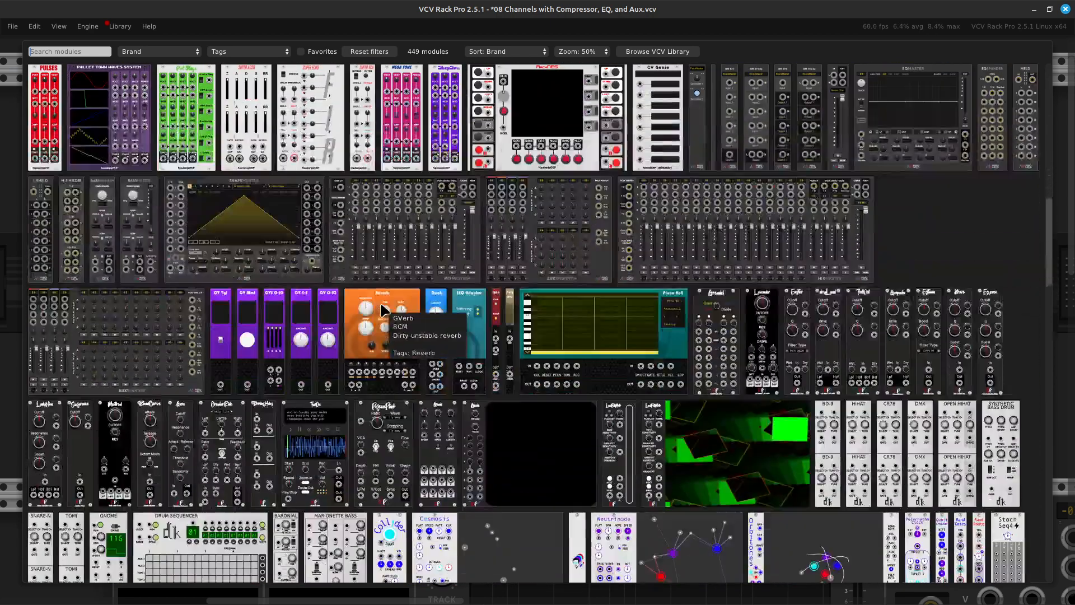
scroll(383, 310, down, 5)
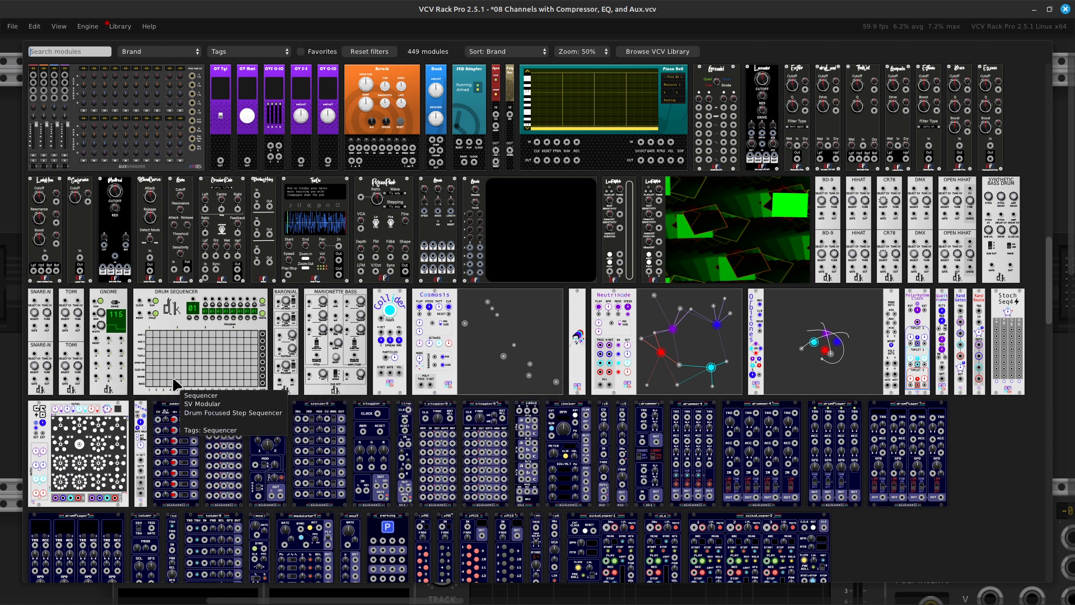
click(280, 324)
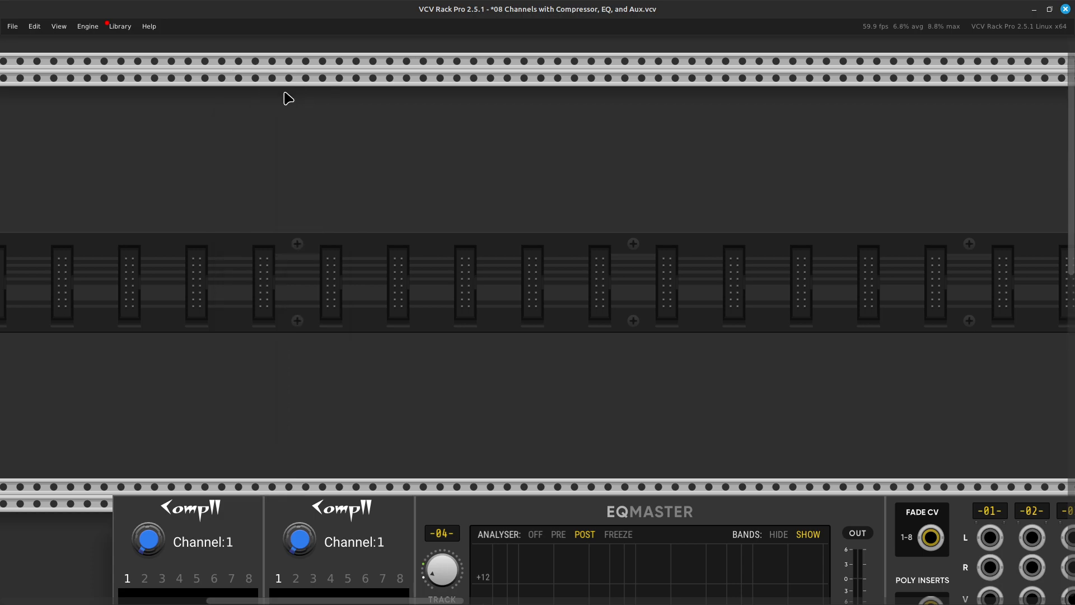
key(Delete)
right_click(286, 96)
click(255, 334)
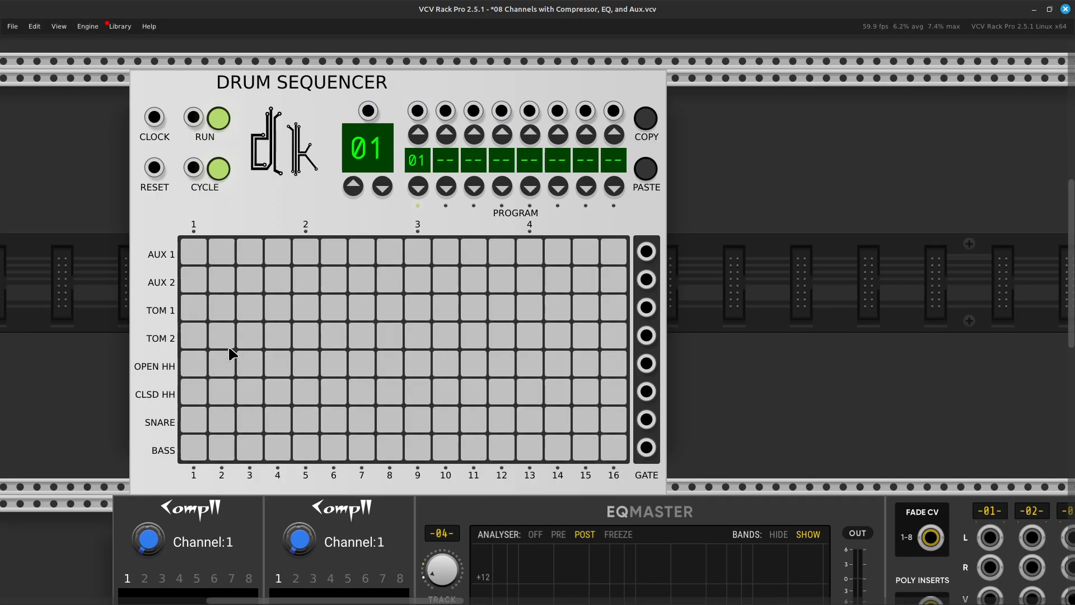
Step: Move the Drum Sequencer along its row to make room and add the Gnome clock module in the gap before it
drag(417, 111, 555, 109)
drag(306, 108, 541, 108)
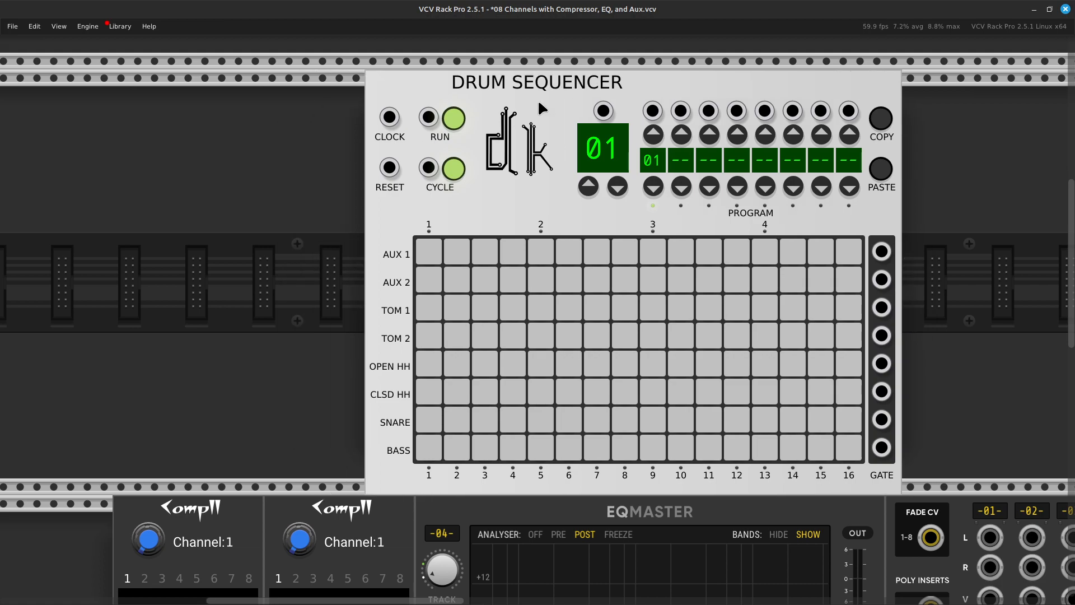
right_click(212, 292)
scroll(407, 226, up, 10)
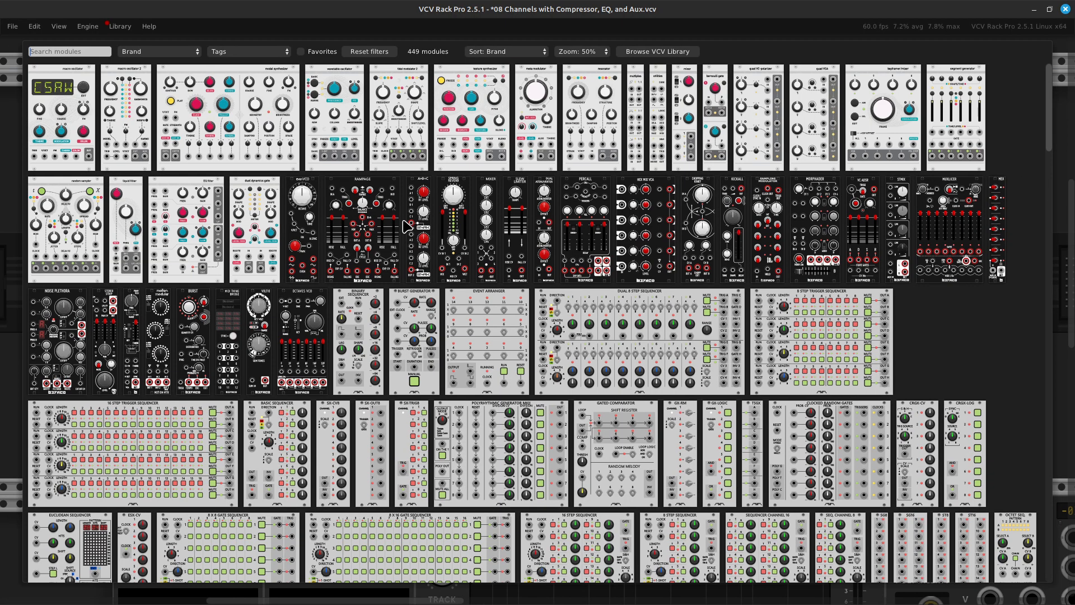
text(gnome)
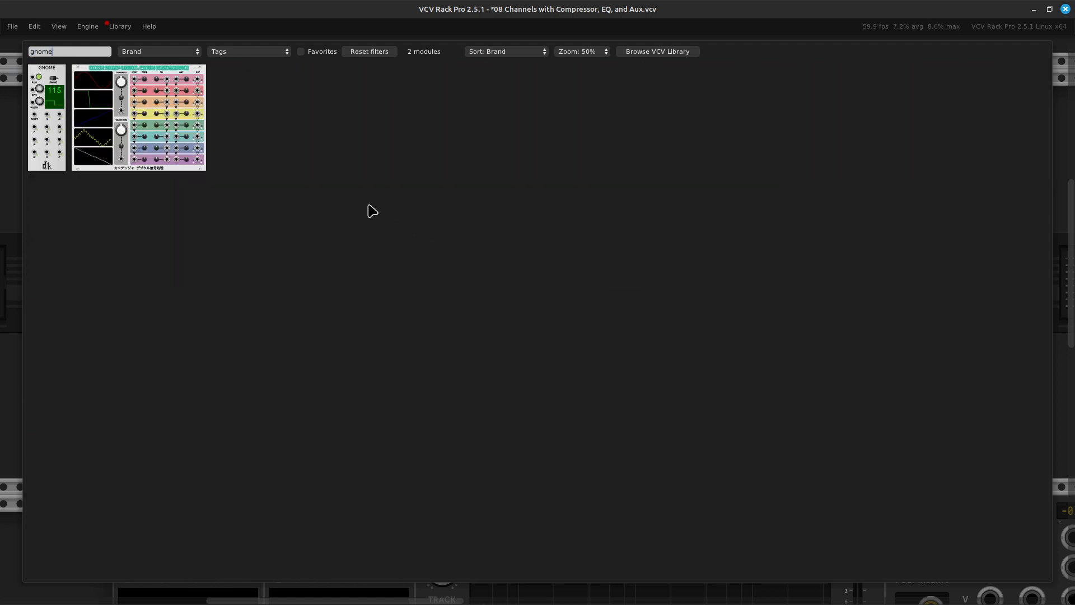
click(45, 122)
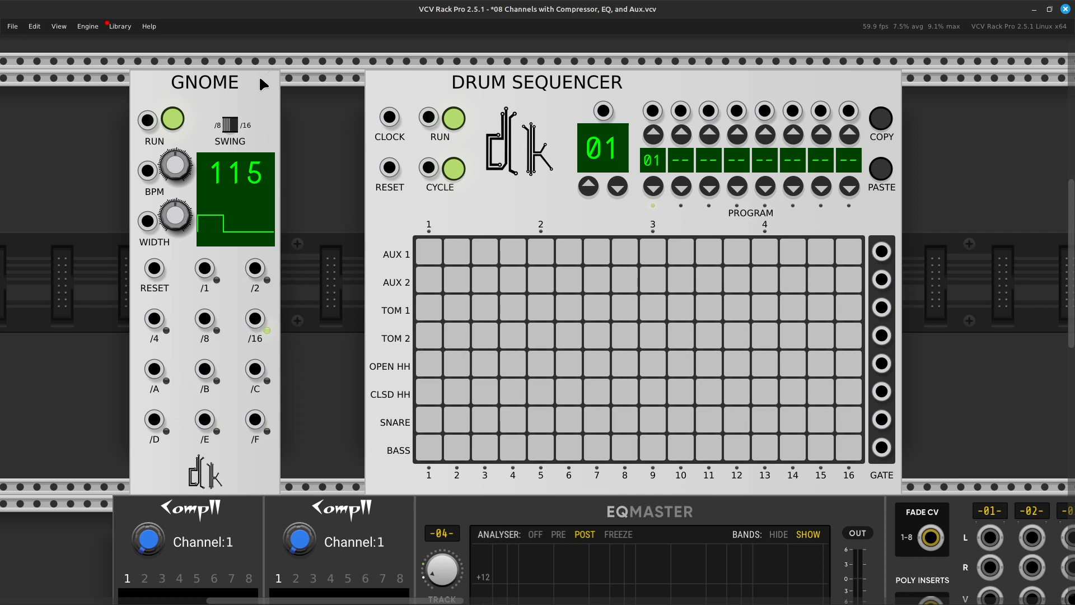
Step: Line up Gnome above the first CompII compressor and move the Drum Sequencer directly against it
drag(253, 100, 239, 102)
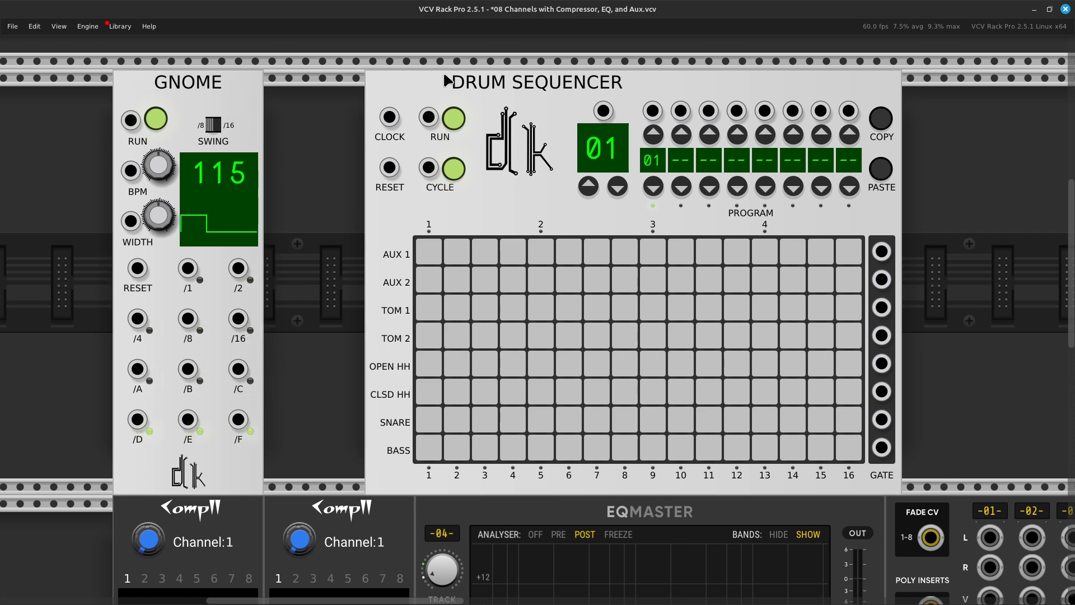
drag(443, 78, 329, 85)
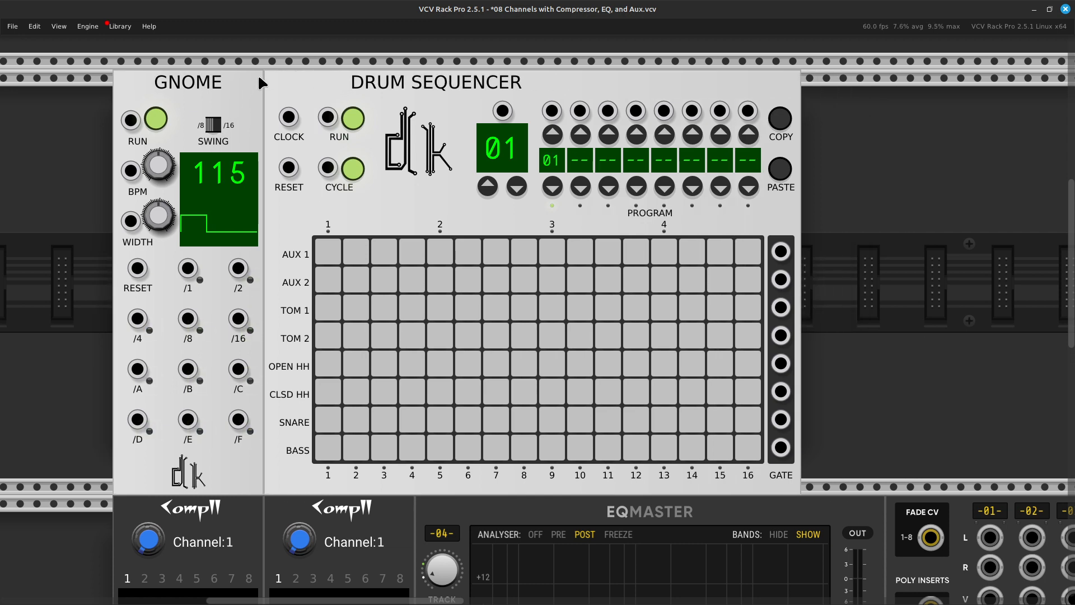
Step: Switch off the Drum Sequencer's Run state
scroll(257, 73, up, 2)
key(Down)
key(Left)
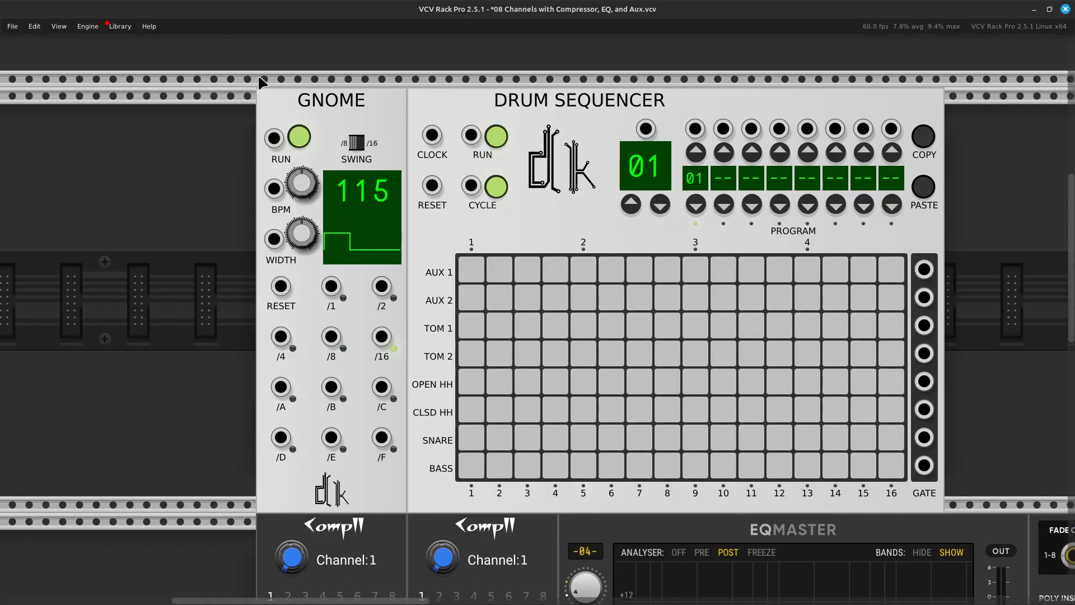
key(Up)
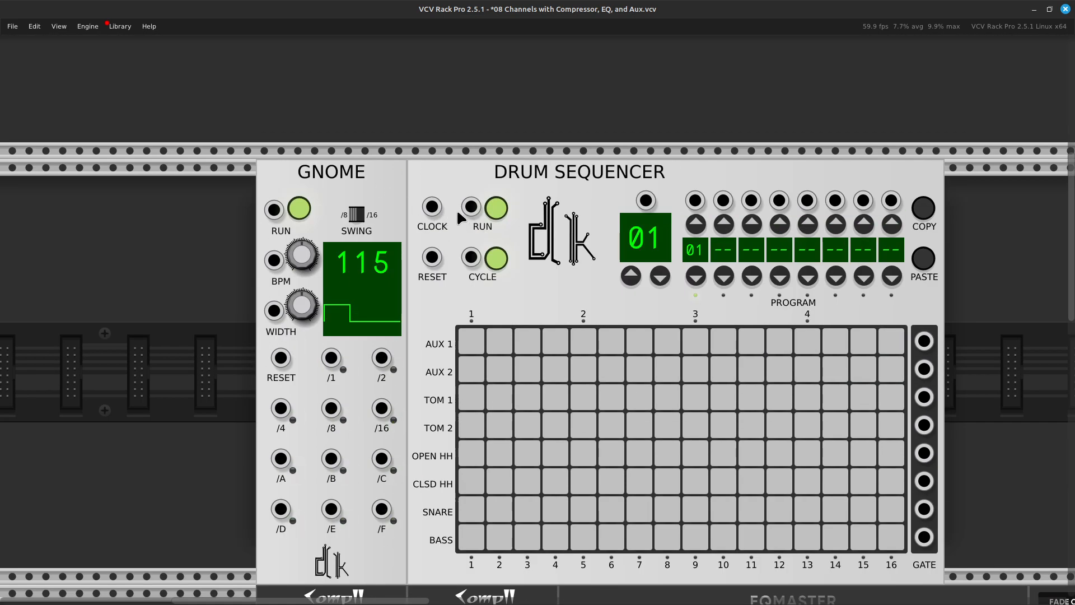
click(507, 210)
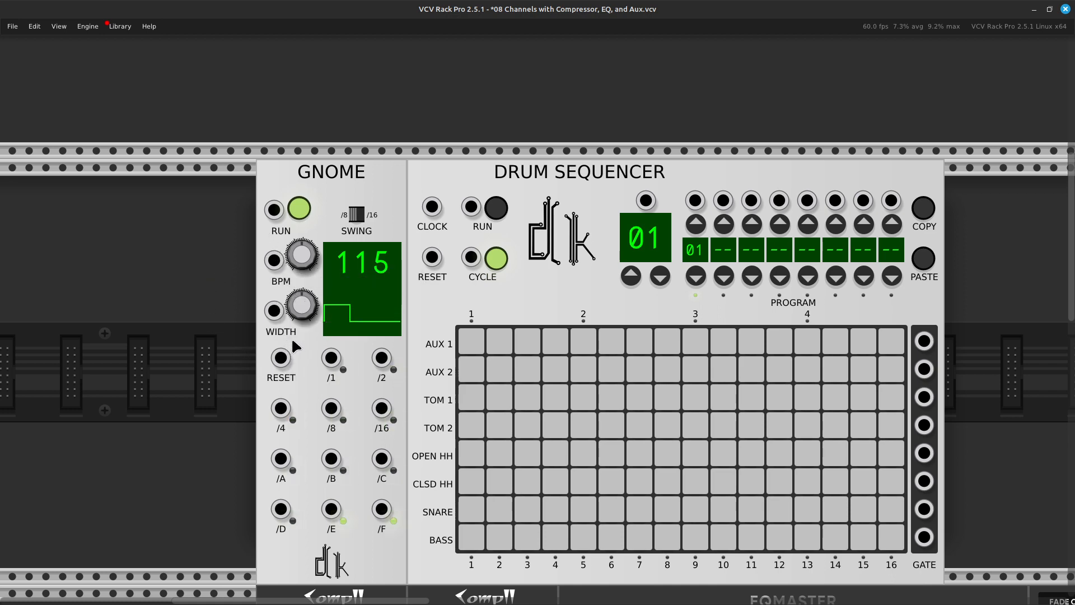
Step: Set Gnome's speed to 120 beats per minute
key(ctrl+equal)
scroll(295, 346, left, 3)
scroll(295, 345, down, 3)
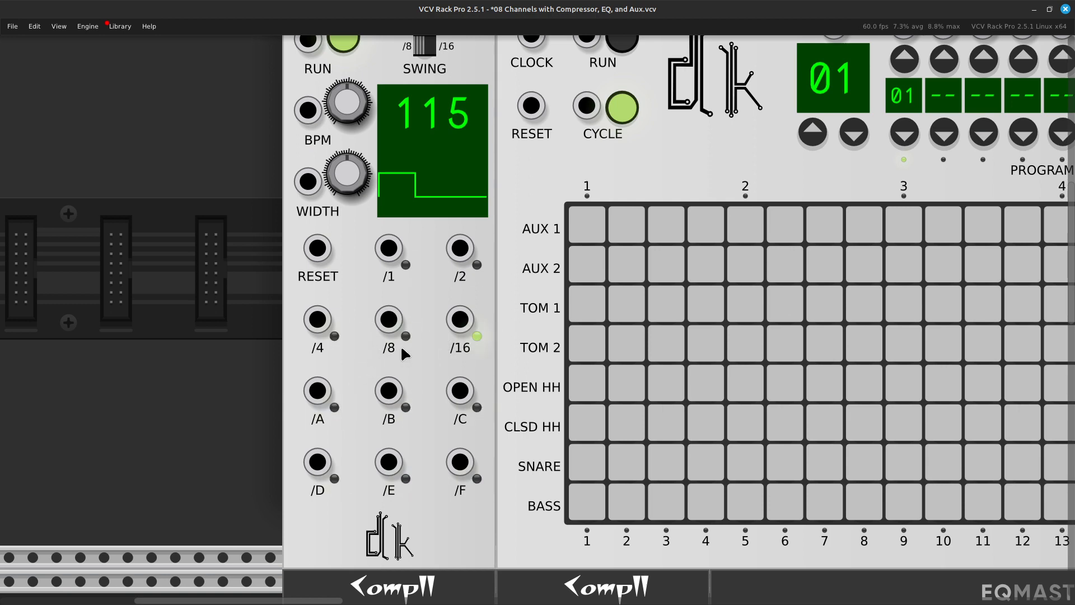
scroll(392, 350, up, 3)
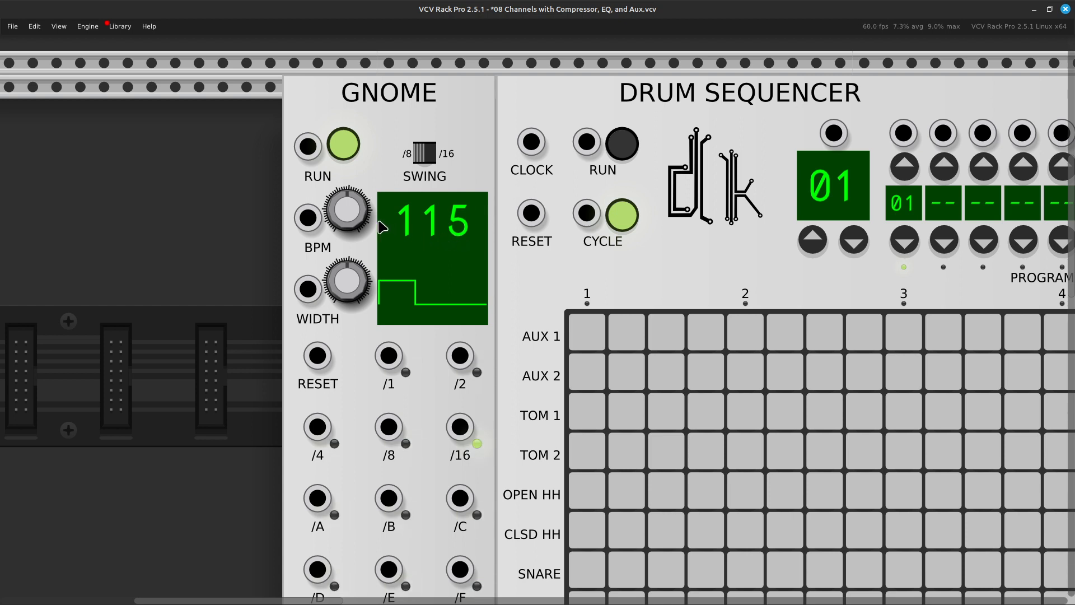
right_click(345, 208)
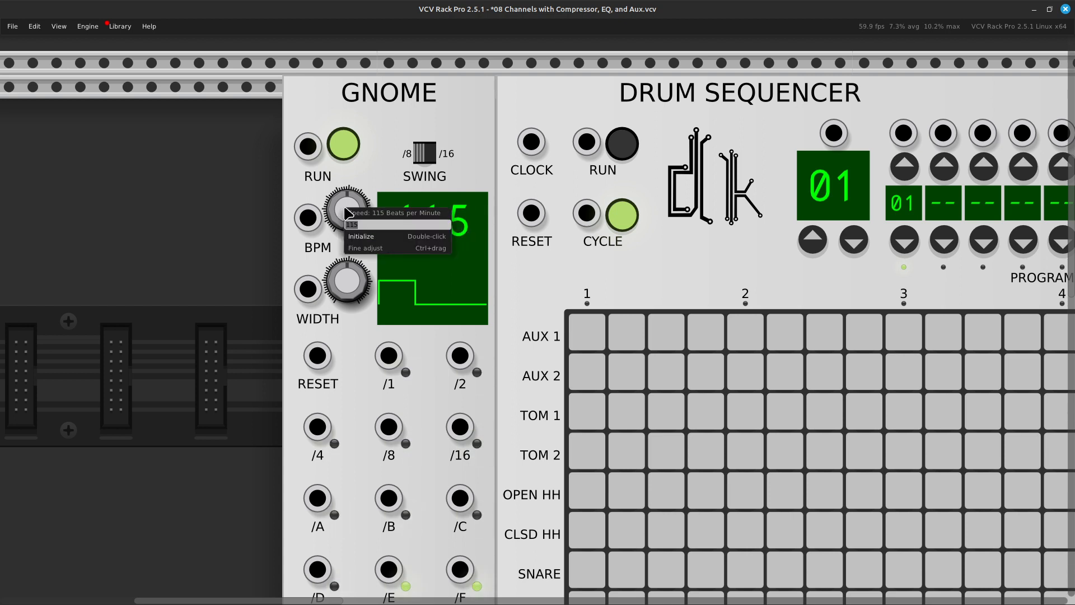
text(120)
key(Return)
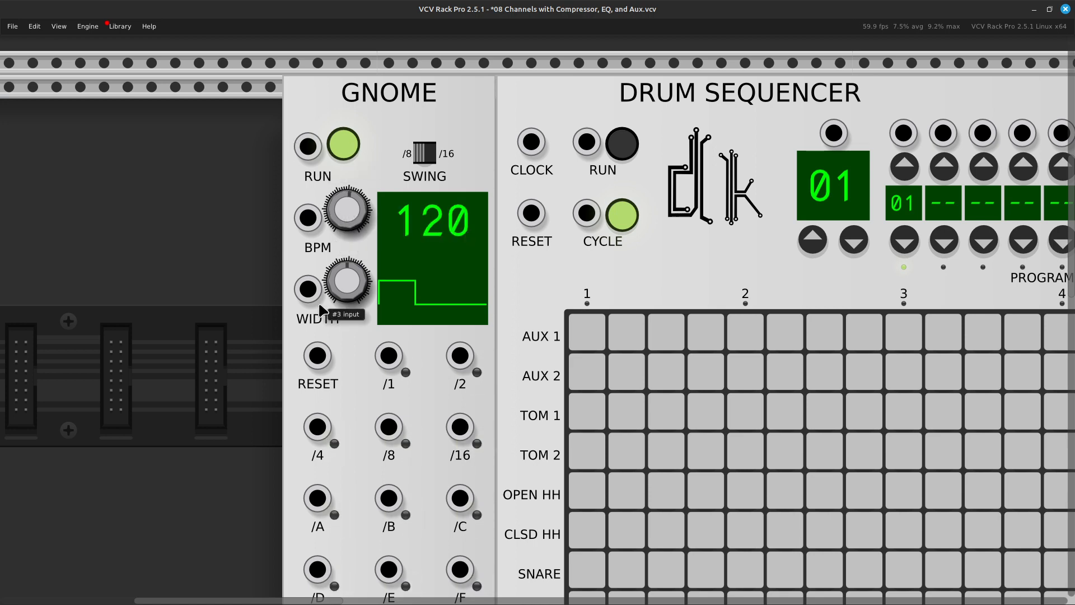
Step: Patch Gnome's /4 output to the Drum Sequencer's Clock input with a purple cable
scroll(322, 303, down, 3)
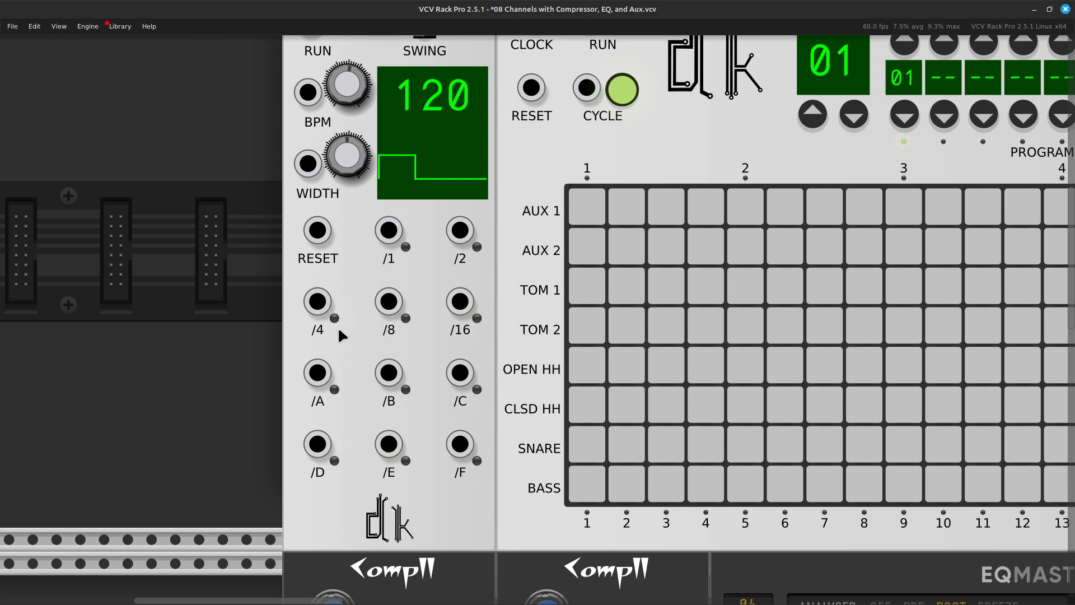
right_click(316, 305)
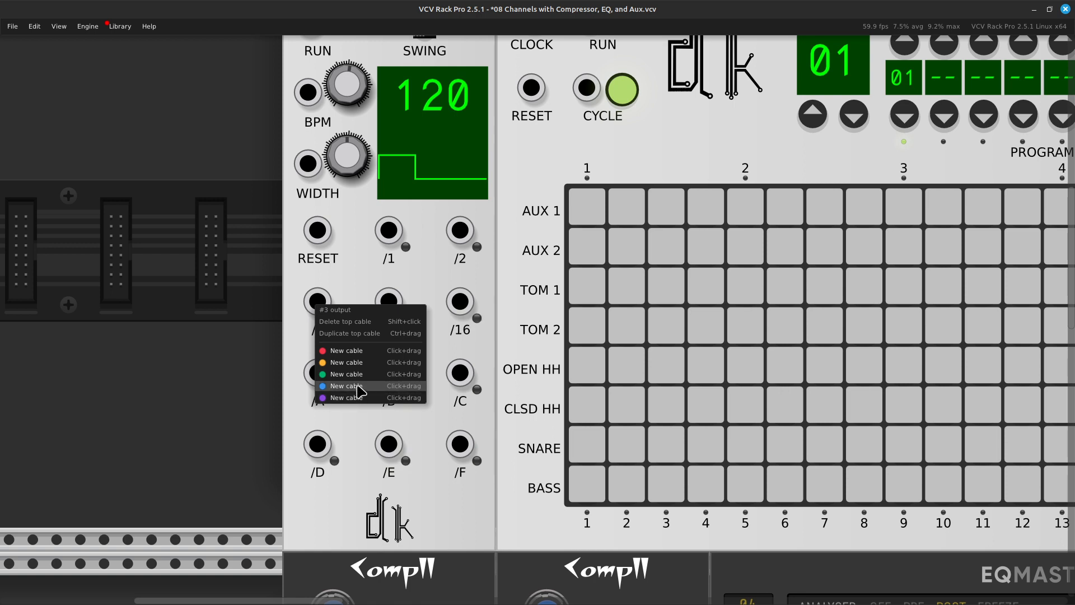
drag(358, 399, 544, 288)
scroll(511, 233, up, 8)
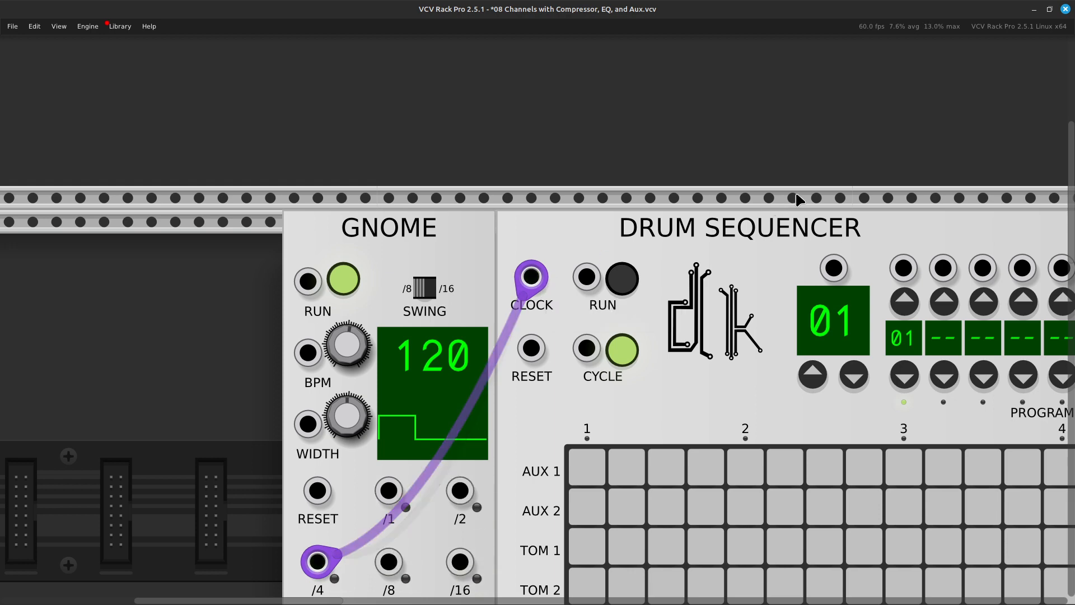
Step: Examine the Drum Sequencer's clock, reset and cycle inputs, pattern selector, program slots and step grid
scroll(797, 195, down, 3)
scroll(799, 199, right, 6)
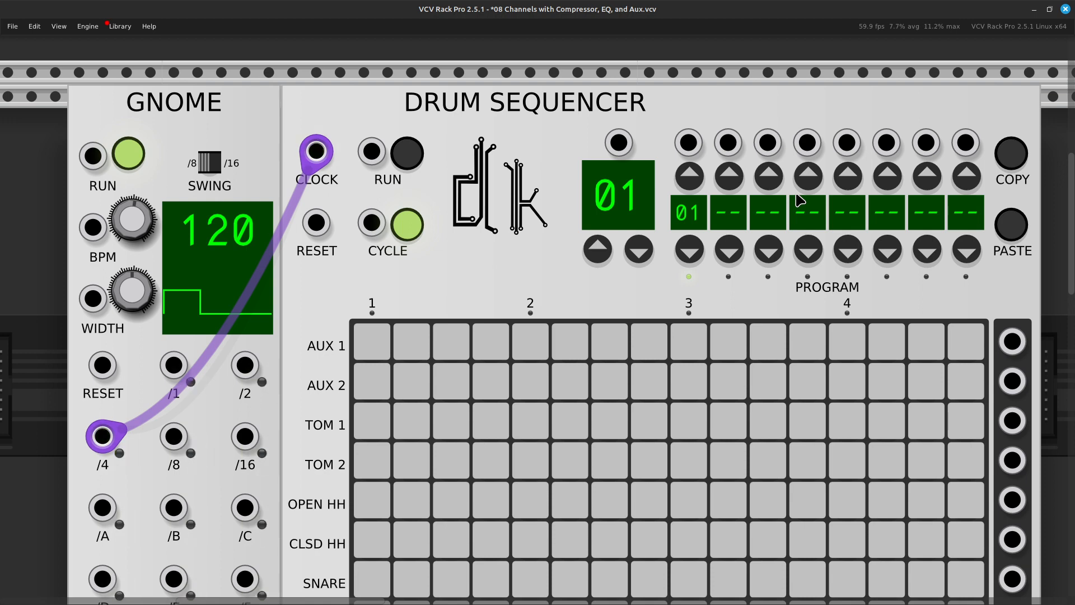
scroll(799, 200, right, 3)
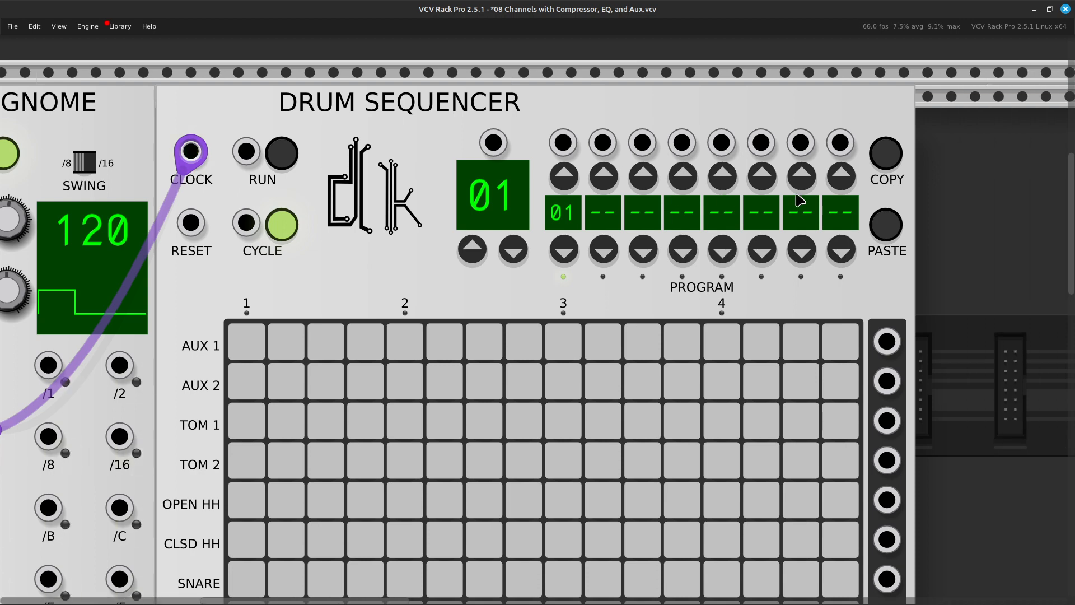
scroll(799, 200, down, 2)
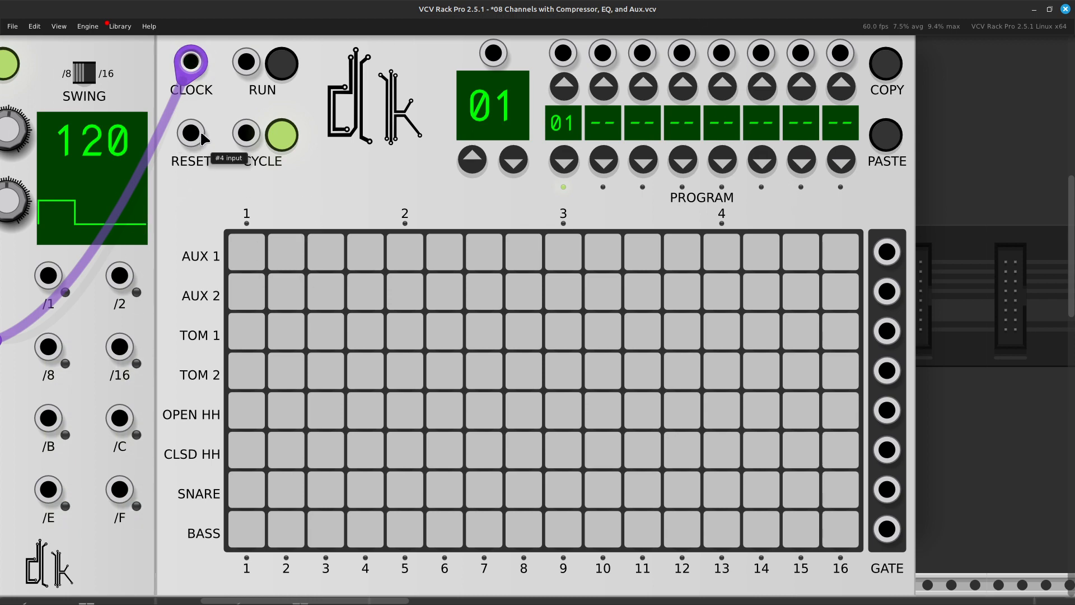
scroll(201, 133, up, 2)
scroll(201, 133, down, 2)
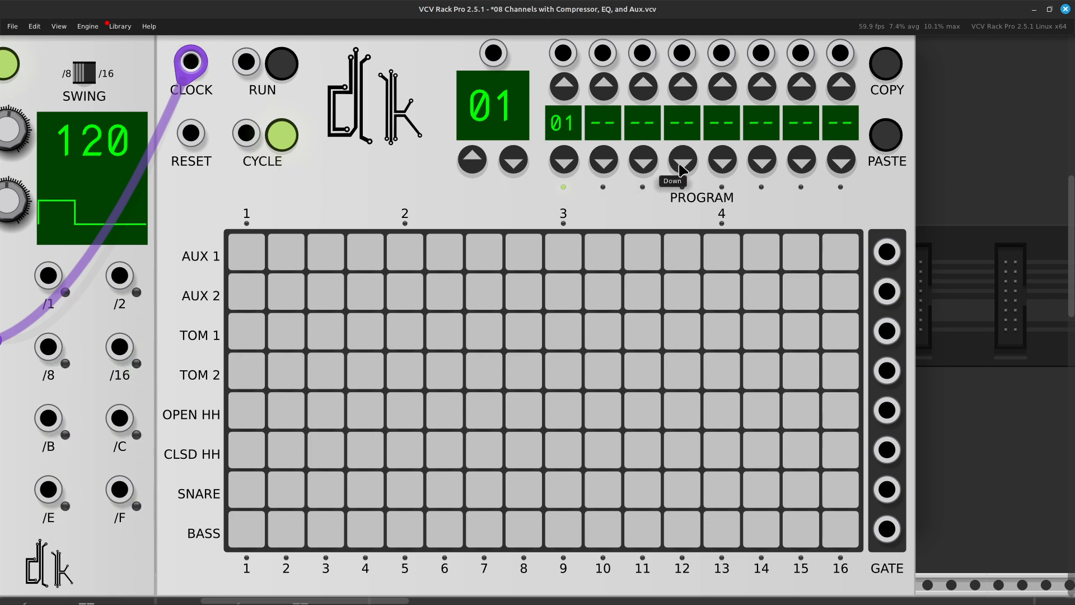
key(Right)
key(Right)
key(Right)
key(Right)
key(Right)
key(Right)
key(Right)
key(Right)
key(Right)
key(Right)
key(Up)
key(Up)
key(Up)
key(Up)
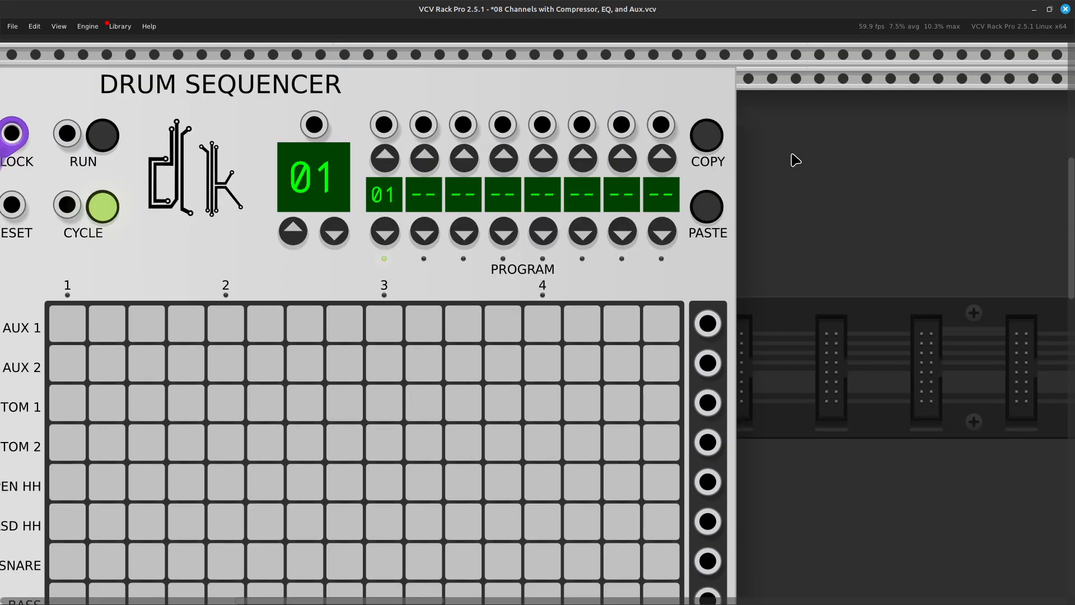
key(Down)
key(Down)
key(Down)
key(Down)
key(Down)
key(Down)
key(Down)
key(Left)
key(Left)
key(Left)
key(Left)
key(Left)
key(Left)
key(Left)
key(Up)
key(Up)
key(Up)
key(Up)
key(Up)
key(Down)
key(Down)
key(Down)
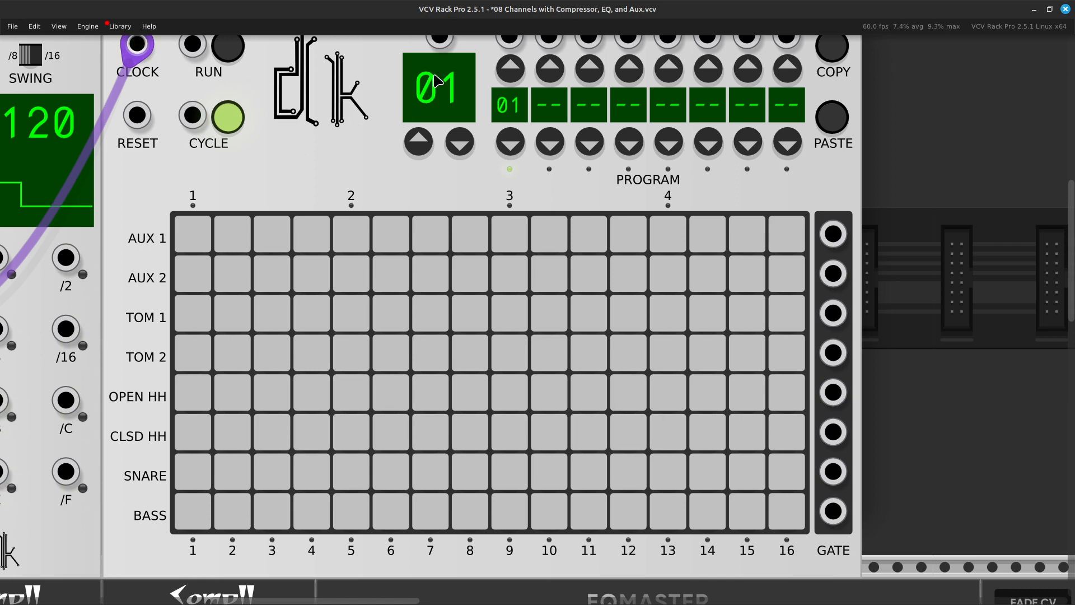
Step: Advance the Drum Sequencer's pattern number through to 16
click(419, 142)
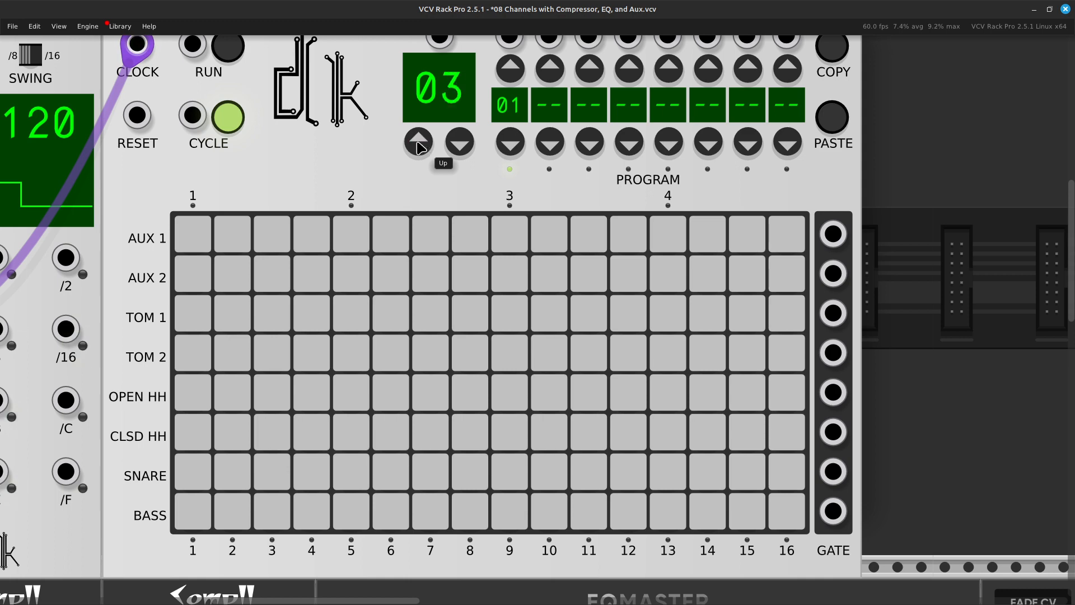
click(419, 142)
click(418, 142)
click(419, 142)
click(418, 142)
click(418, 143)
click(419, 142)
click(418, 142)
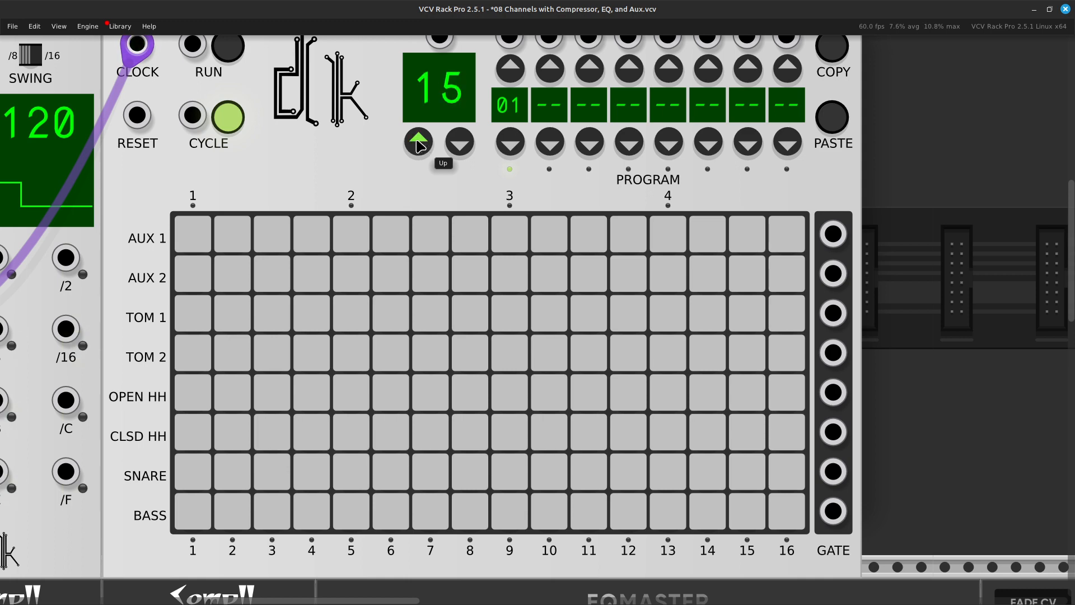
click(418, 142)
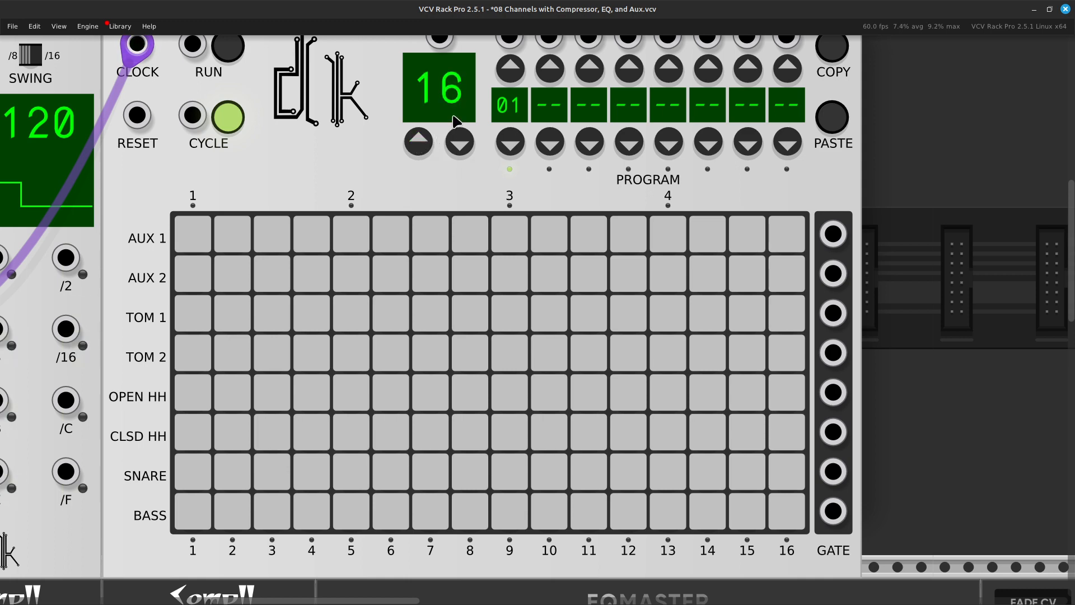
Step: Return the Drum Sequencer's pattern number to 01
click(457, 147)
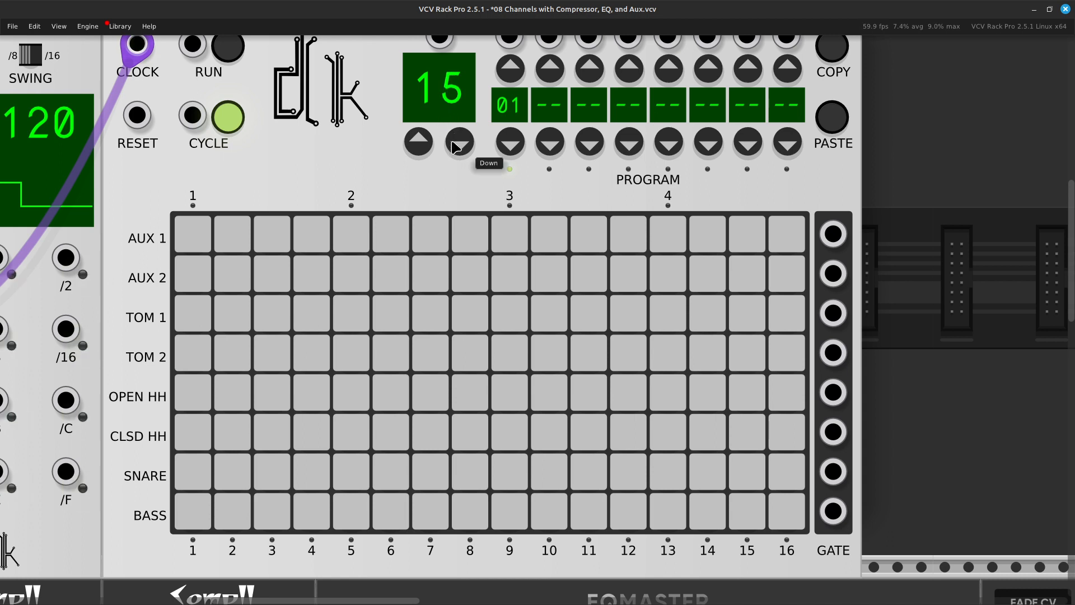
click(458, 147)
triple_click(454, 141)
triple_click(452, 141)
triple_click(450, 138)
click(449, 137)
triple_click(447, 136)
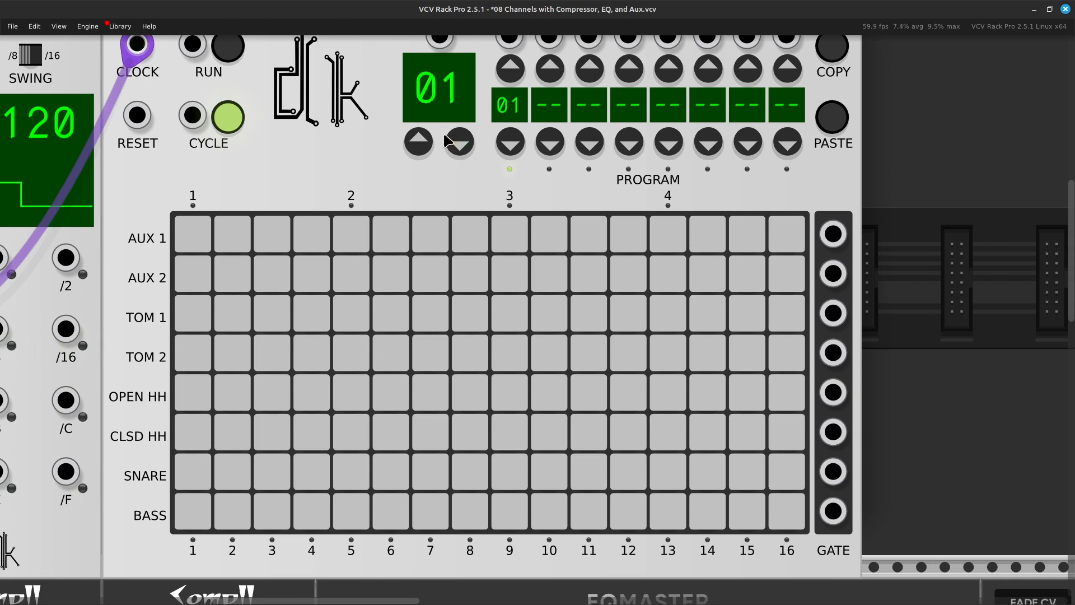
Step: Examine the Drum Sequencer's program slots, Copy and Paste controls, step rows and gate outputs
scroll(434, 144, up, 3)
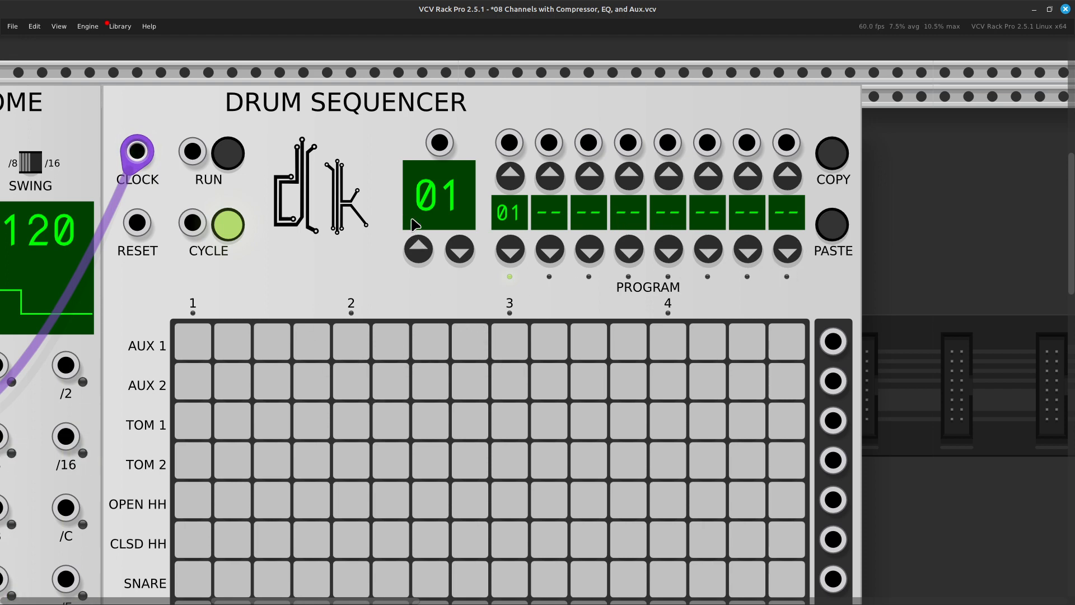
scroll(414, 224, right, 5)
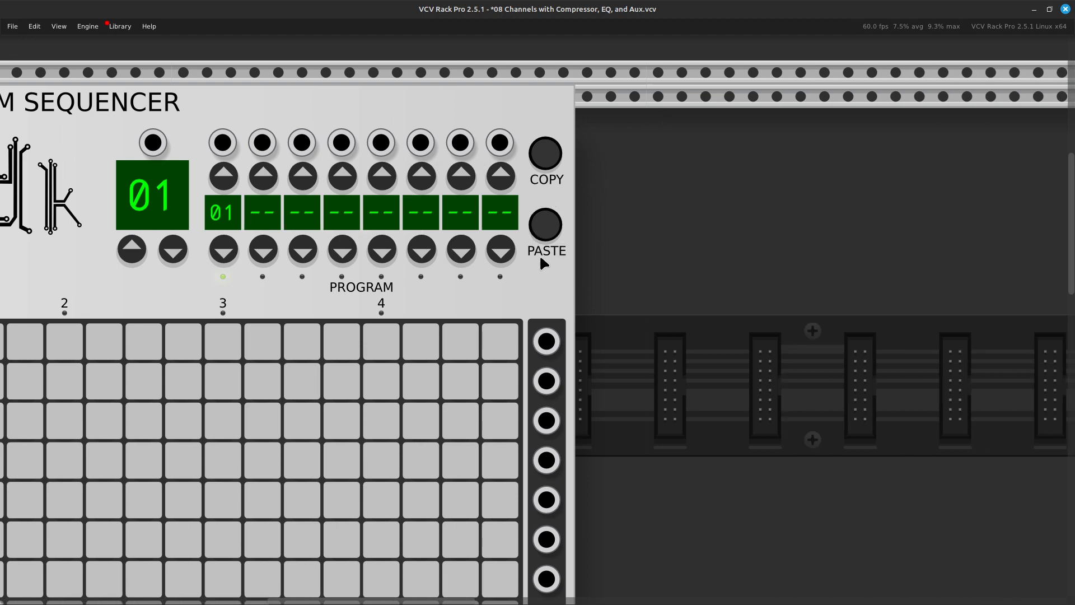
scroll(539, 254, left, 4)
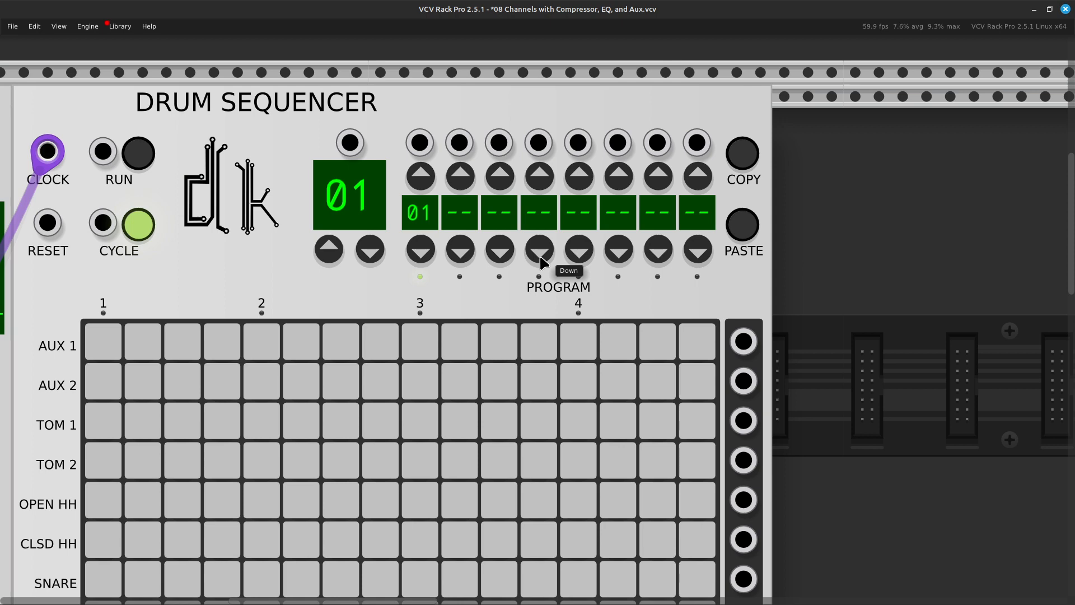
scroll(541, 262, left, 4)
scroll(542, 262, down, 2)
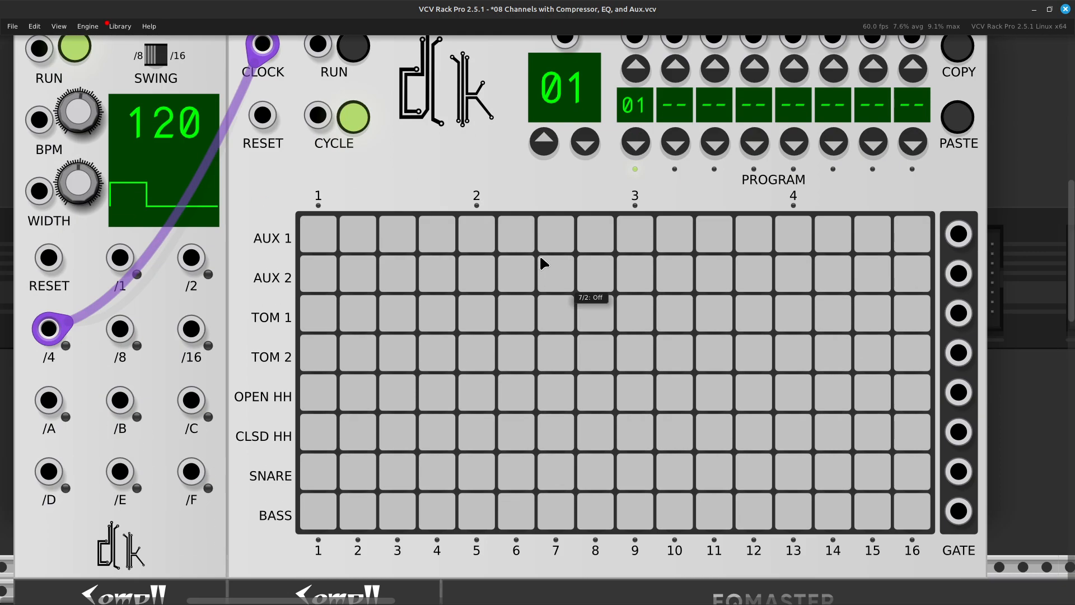
scroll(542, 262, right, 6)
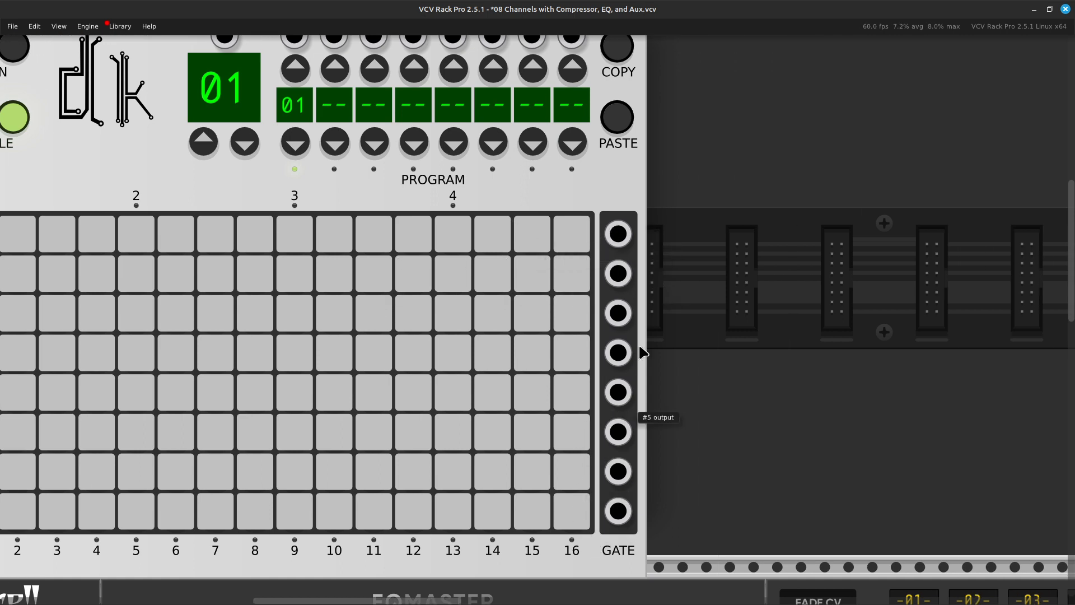
Step: Search the module library for "drum" modules to place beside the Drum Sequencer
scroll(676, 247, right, 1)
scroll(676, 247, up, 1)
scroll(676, 248, down, 2)
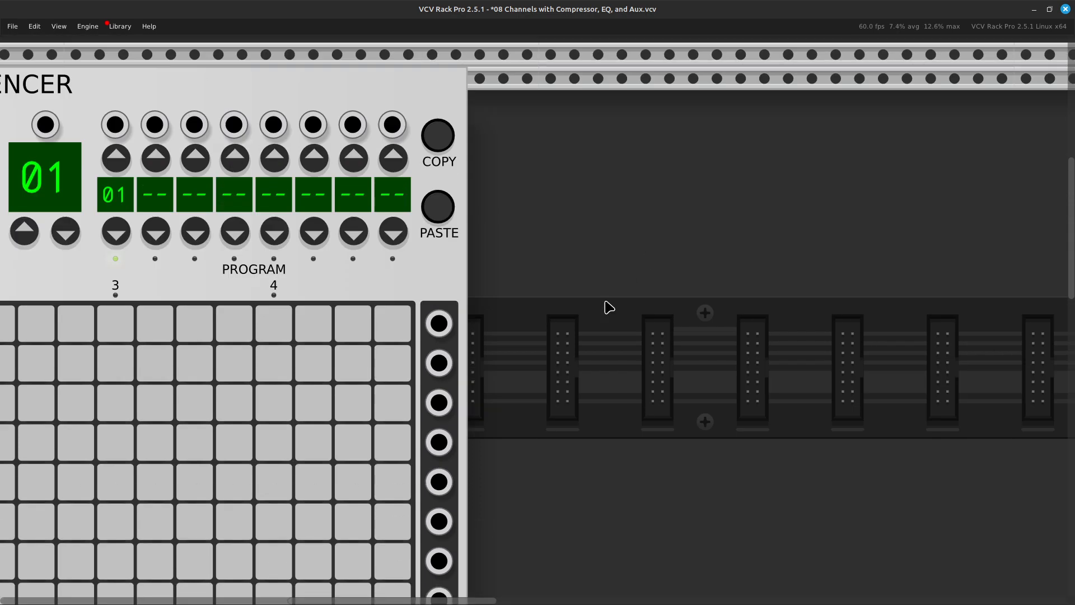
right_click(662, 337)
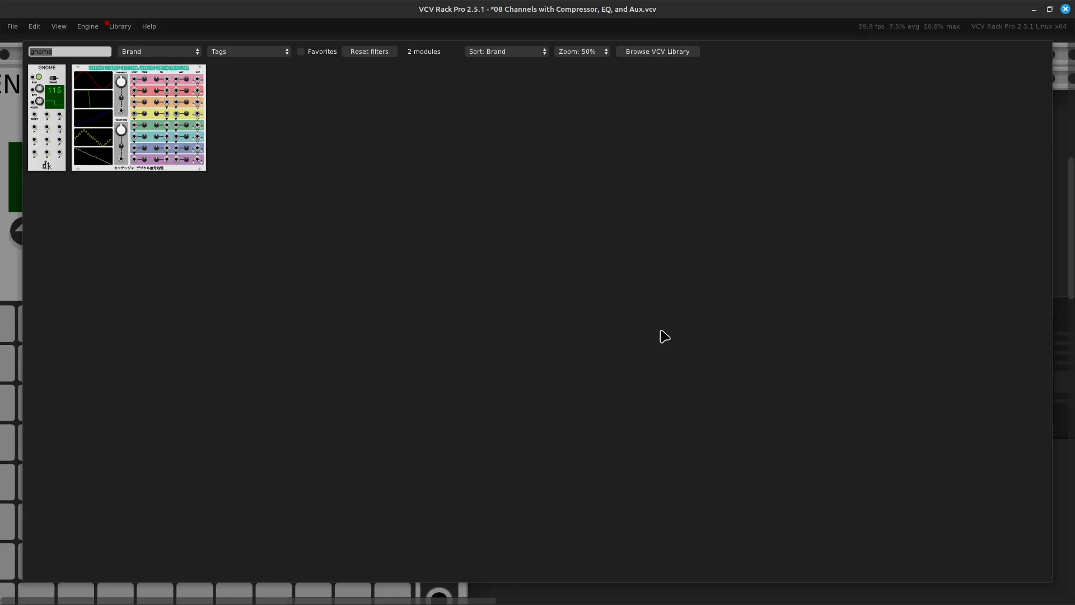
key(BackSpace)
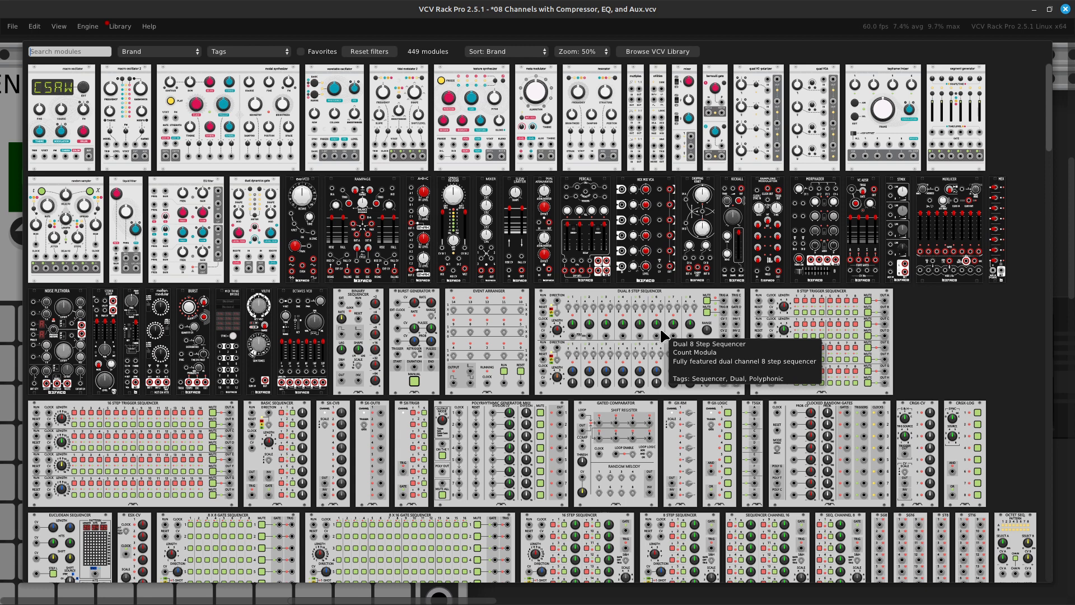
text(drum)
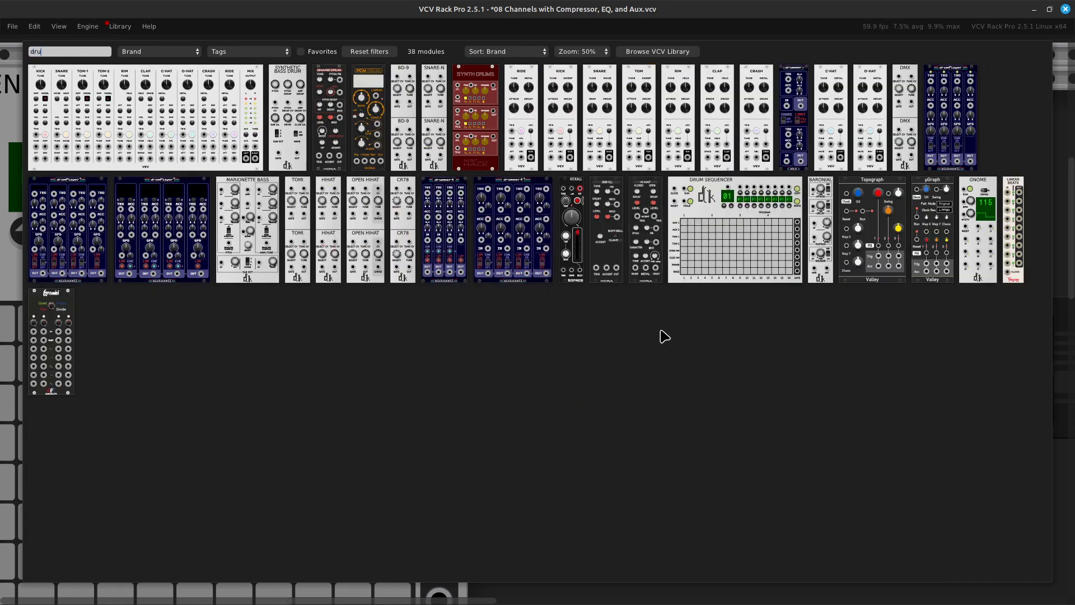
Step: Change the module search to "bass" and add the Marionette Bass module directly after the Drum Sequencer
key(BackSpace)
key(BackSpace)
key(BackSpace)
key(BackSpace)
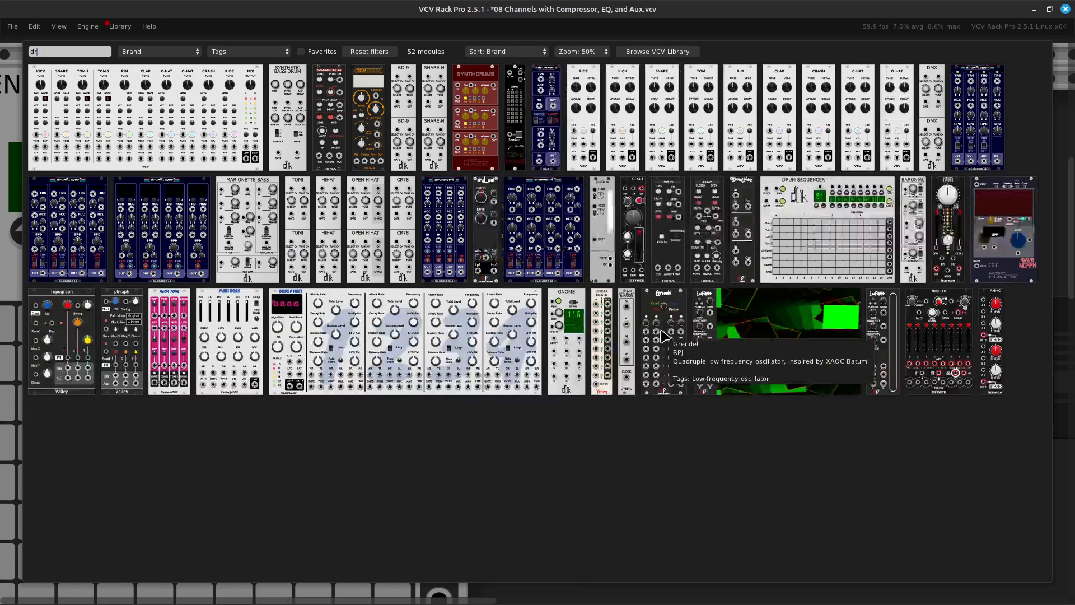
text(bass)
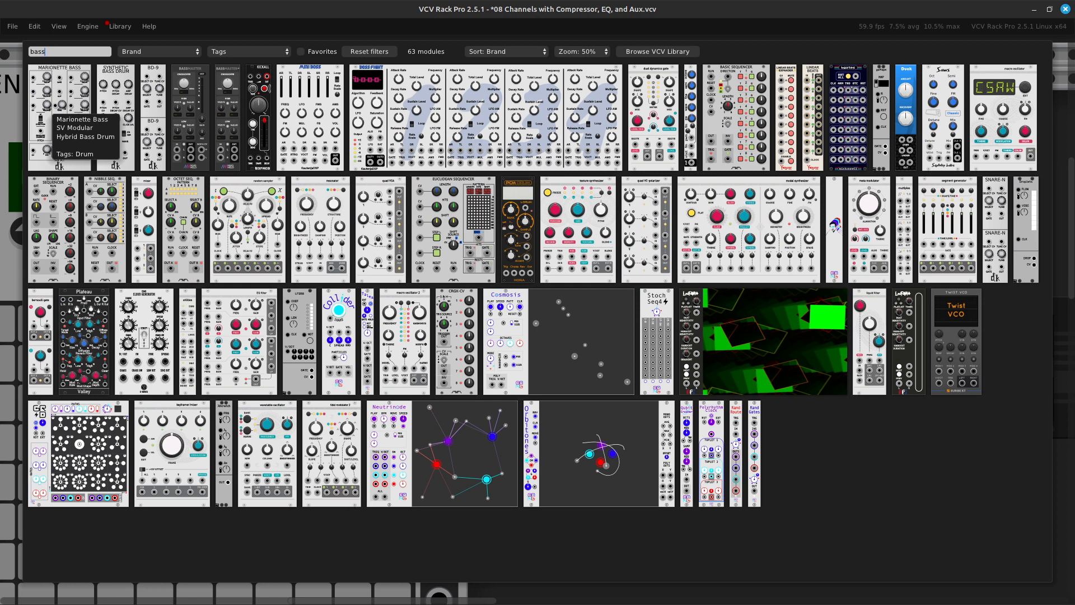
click(47, 109)
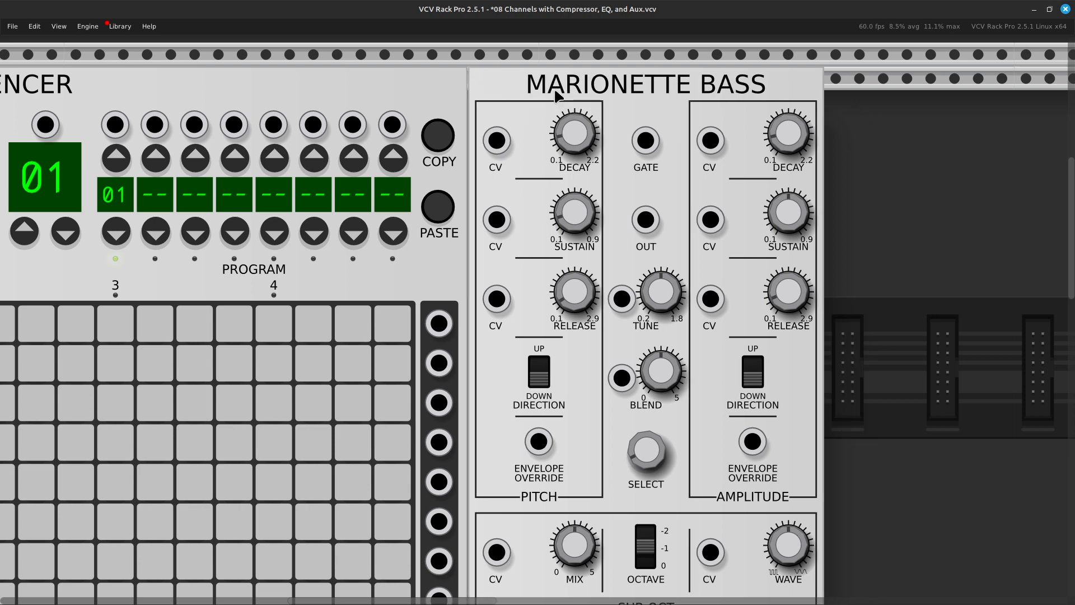
Step: Connect the Drum Sequencer's BASS row gate output to the Marionette Bass GATE input with a green cable
key(Right)
key(Down)
key(Up)
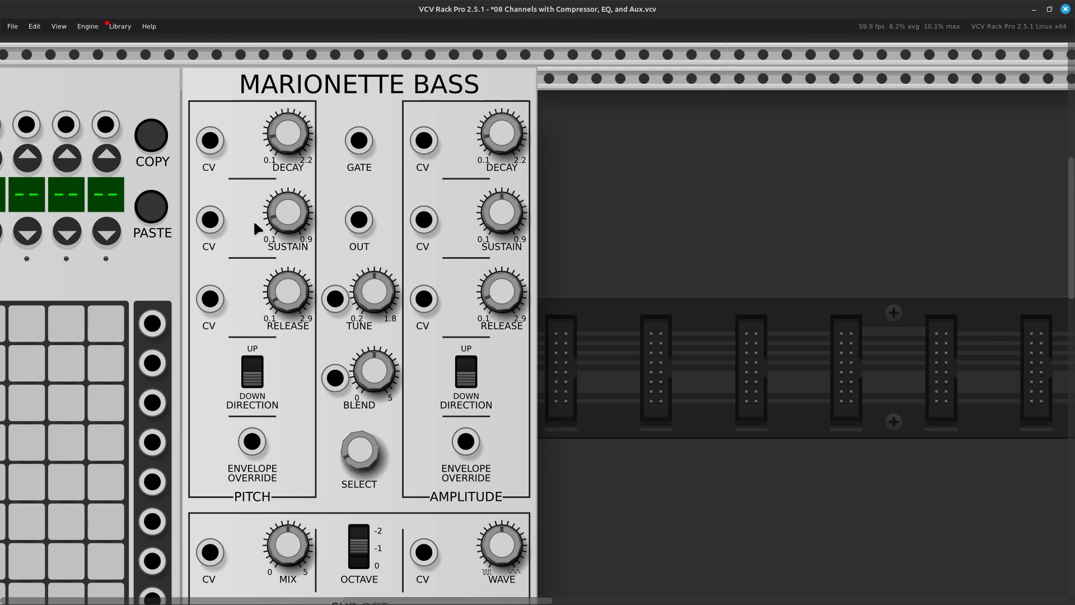
scroll(268, 250, down, 3)
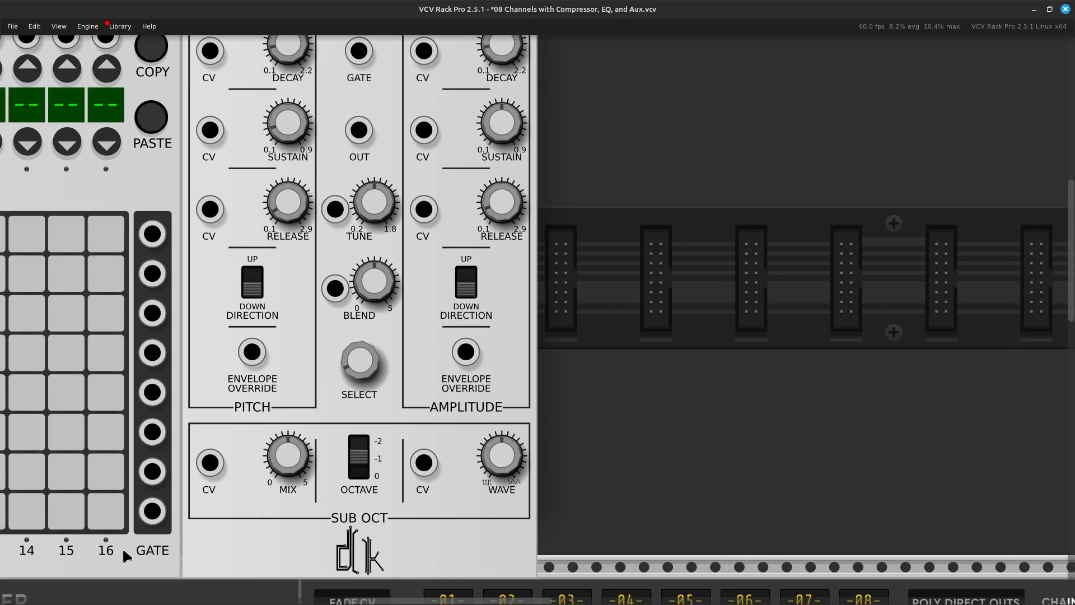
scroll(153, 527, left, 10)
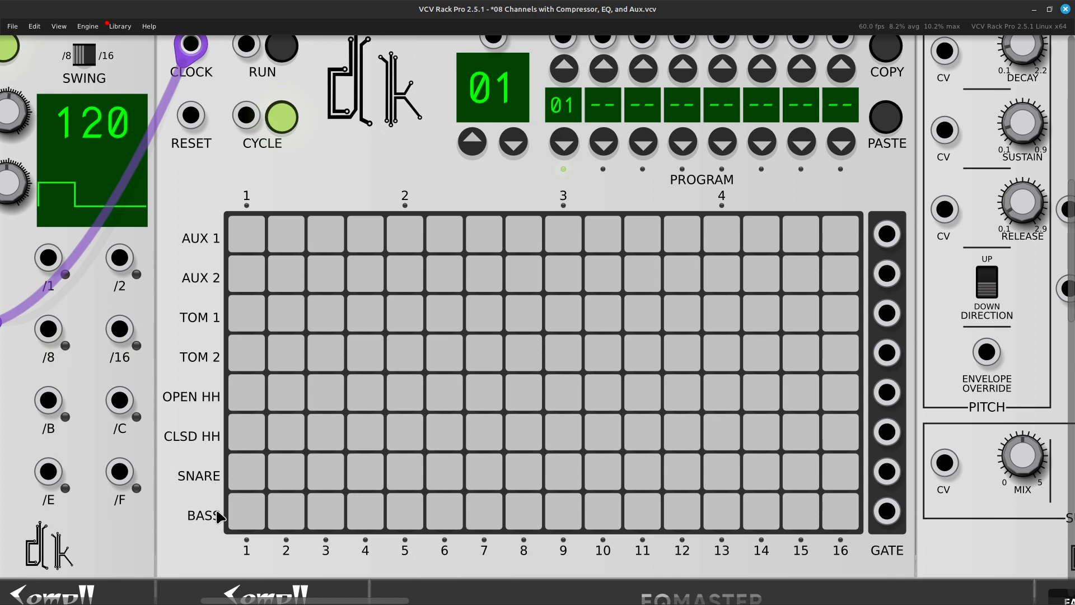
scroll(252, 515, right, 10)
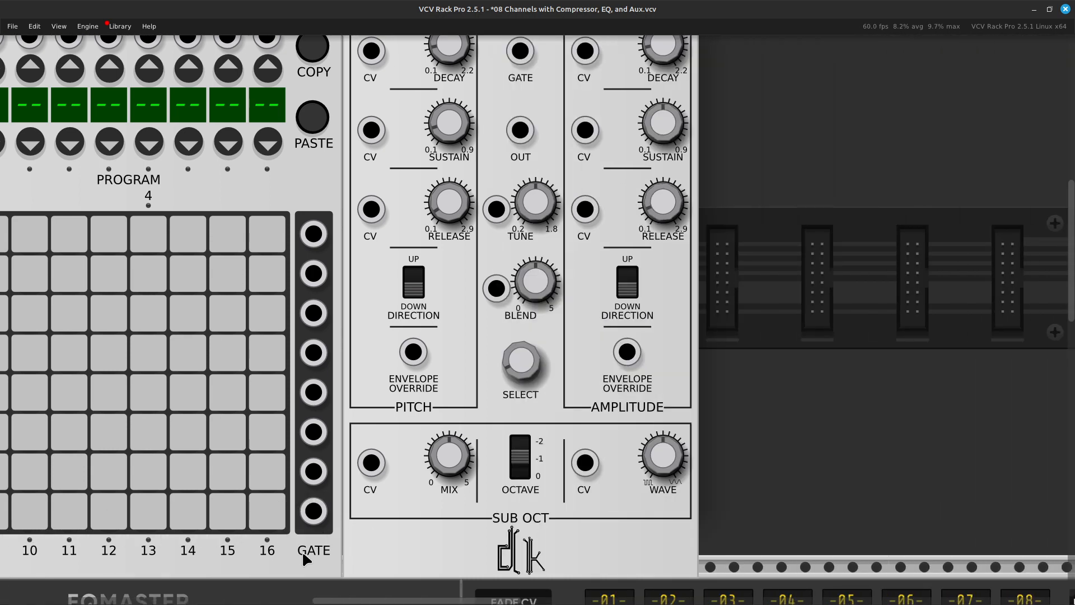
right_click(313, 513)
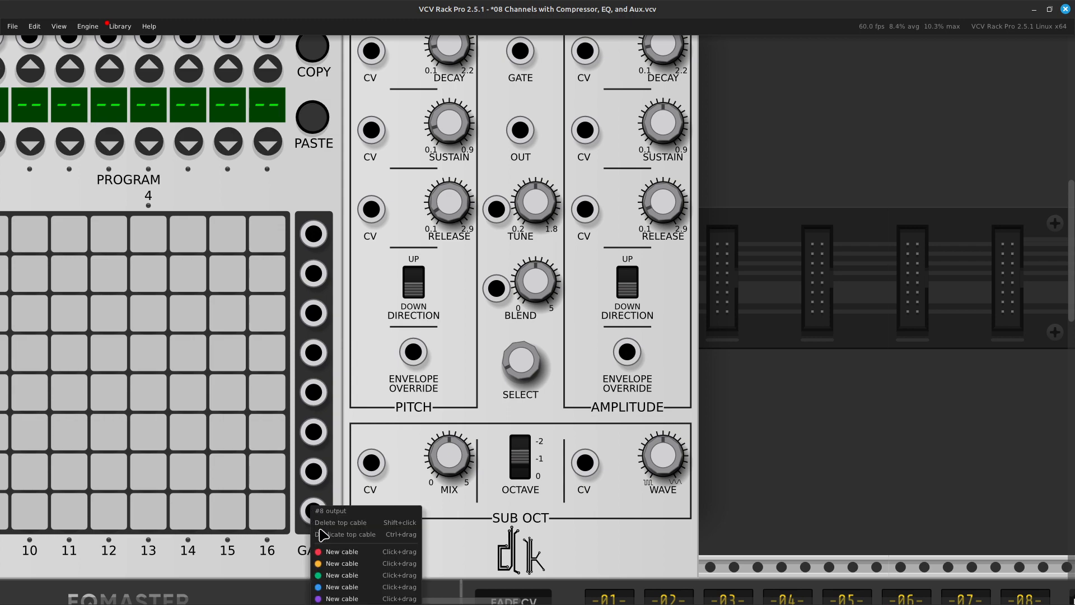
drag(329, 575, 426, 226)
key(Right)
key(Down)
key(Up)
key(Left)
key(Up)
key(Up)
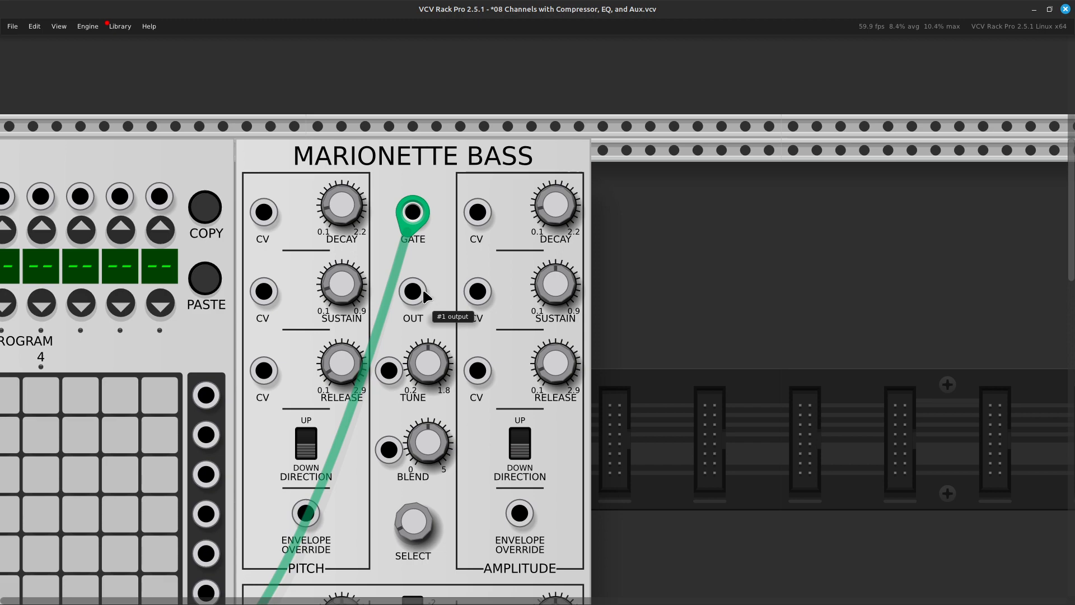
Step: Connect the Marionette Bass OUT to the L input of mixer channel 01 with a red cable
right_click(416, 301)
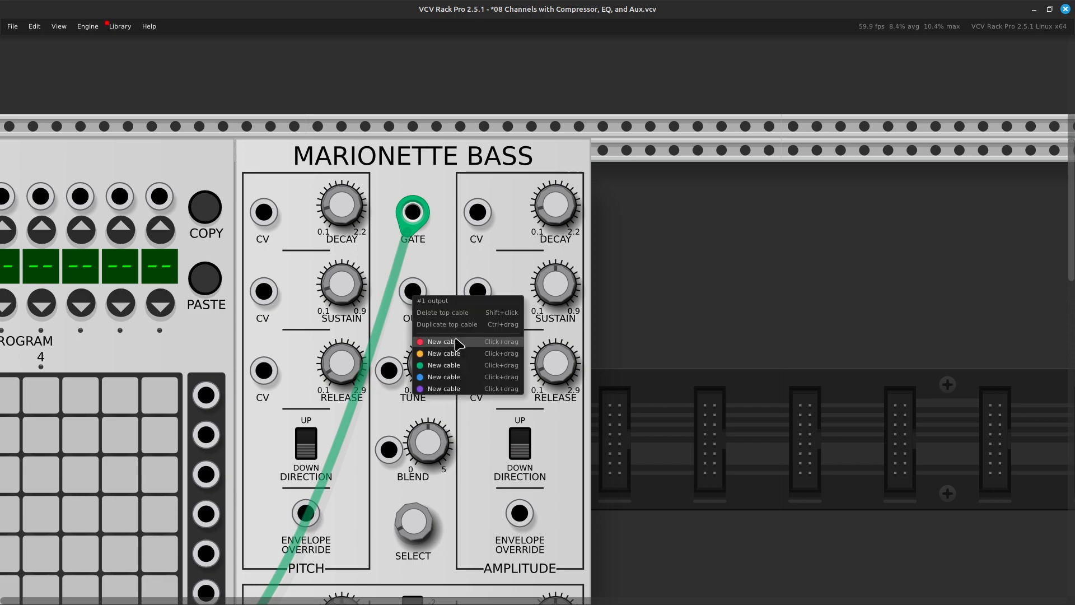
drag(455, 342, 300, 397)
scroll(336, 377, left, 6)
scroll(339, 383, left, 10)
scroll(293, 388, up, 3)
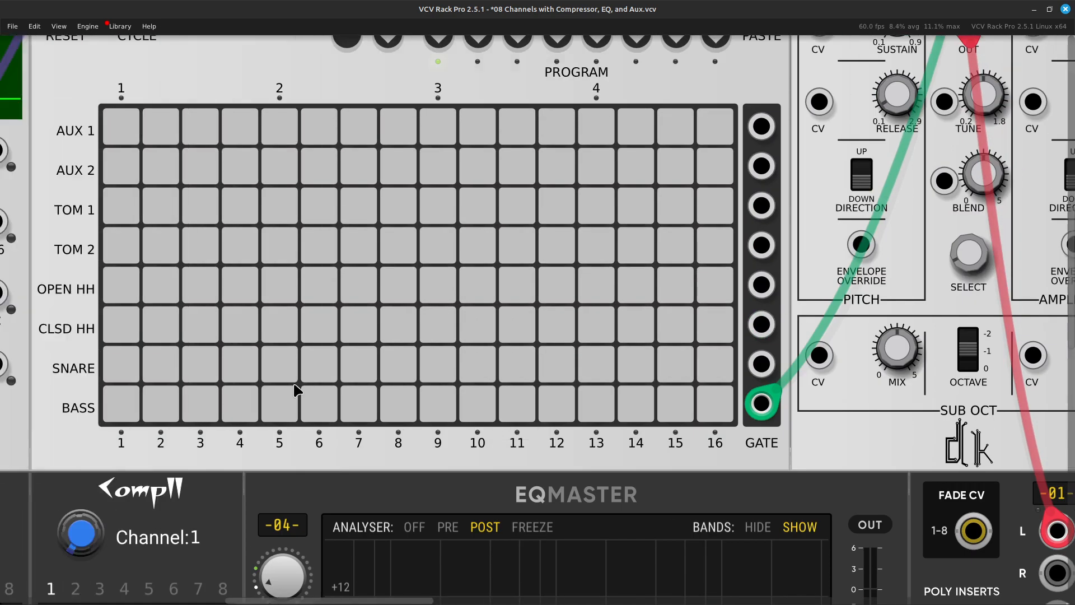
Step: Activate steps 1, 3, 5, 9 and 13 in the Drum Sequencer's BASS row
click(267, 408)
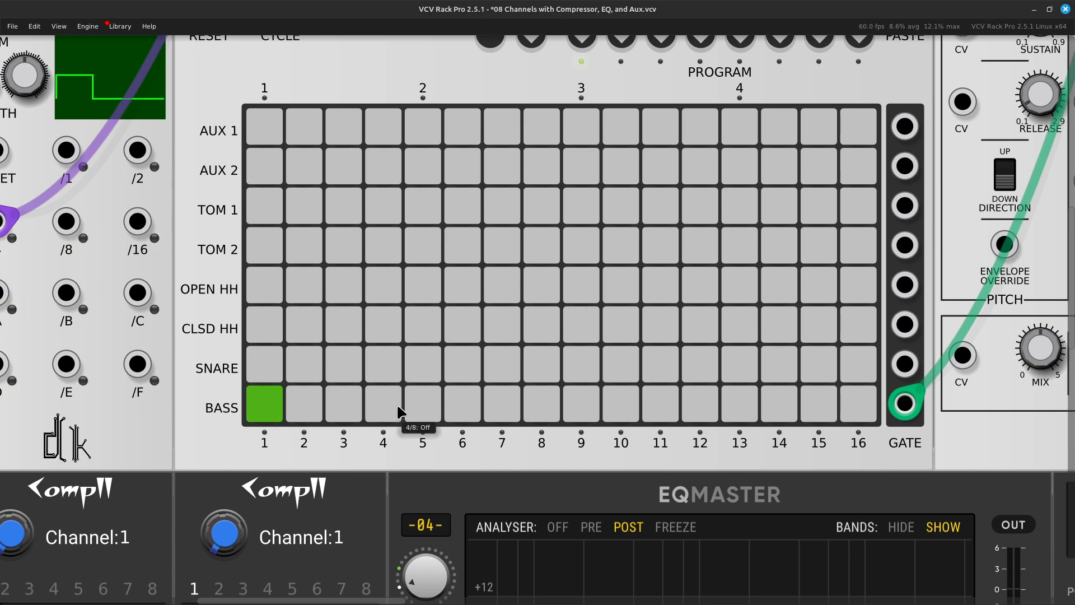
click(415, 401)
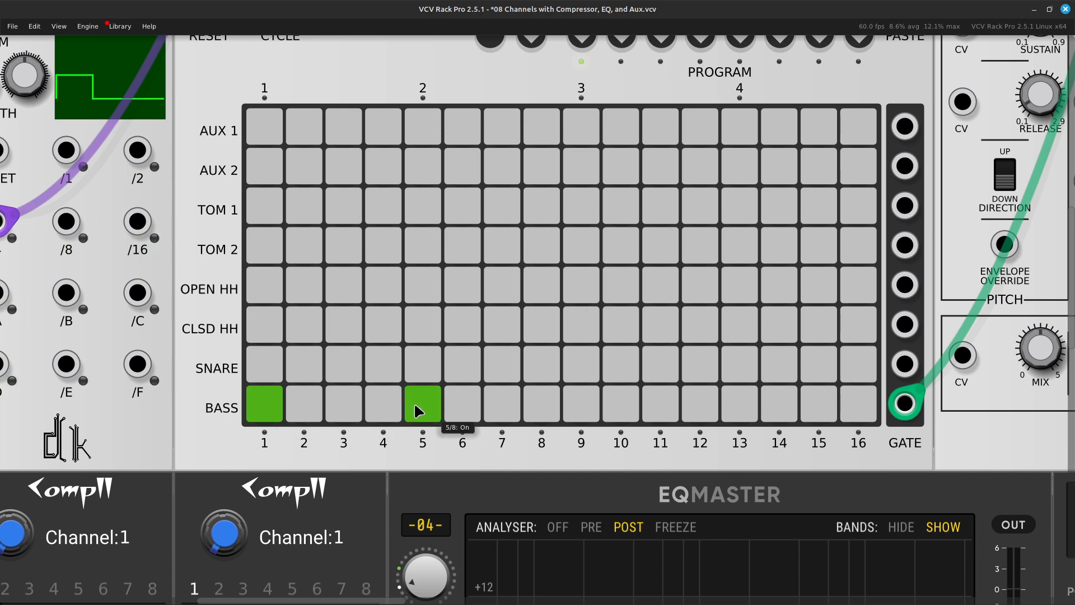
click(582, 403)
click(344, 394)
scroll(447, 436, right, 3)
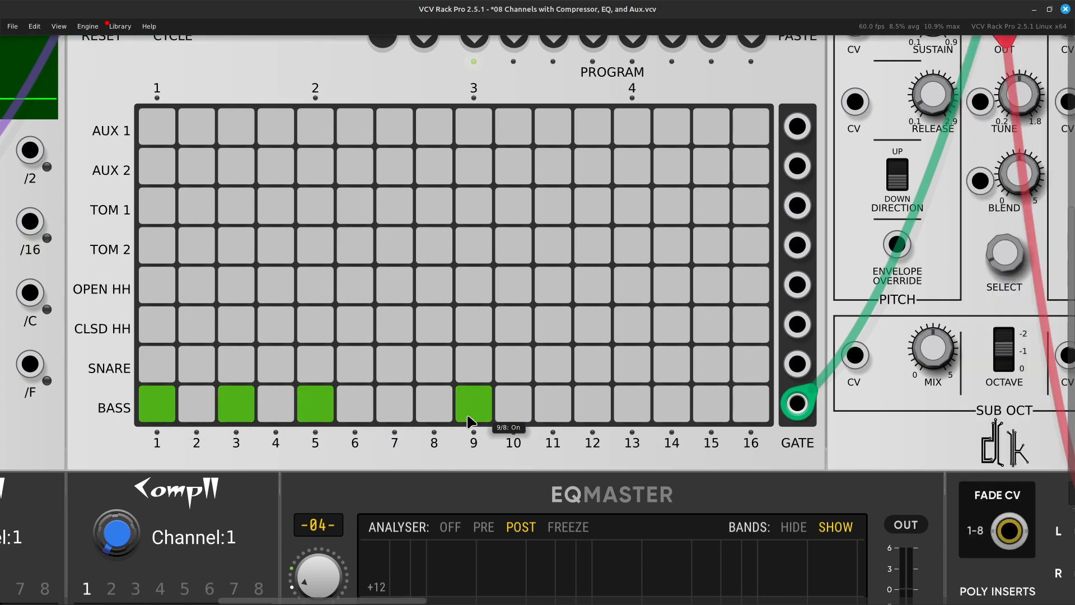
click(635, 409)
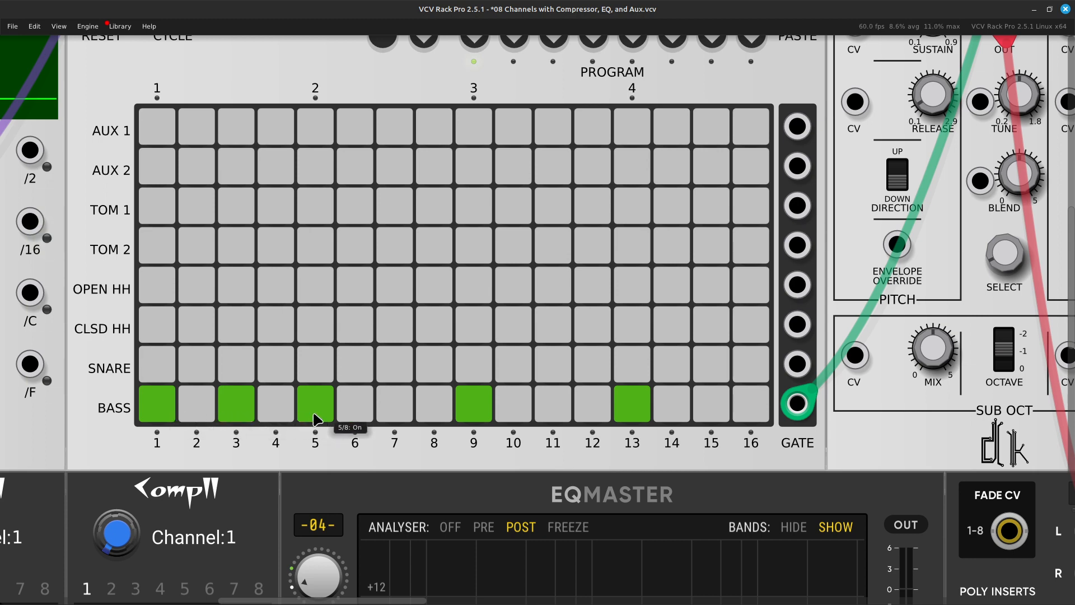
Step: Examine the bass pattern and follow the cabling from Gnome through the sequencer and Marionette Bass to the mixer
scroll(643, 442, up, 2)
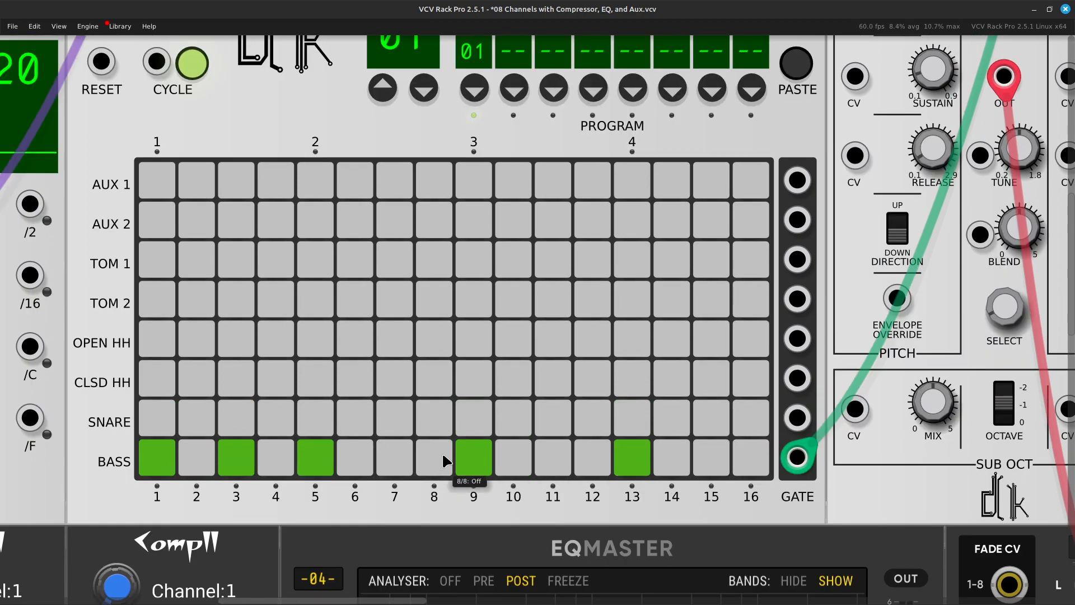
scroll(577, 433, right, 10)
scroll(472, 432, up, 3)
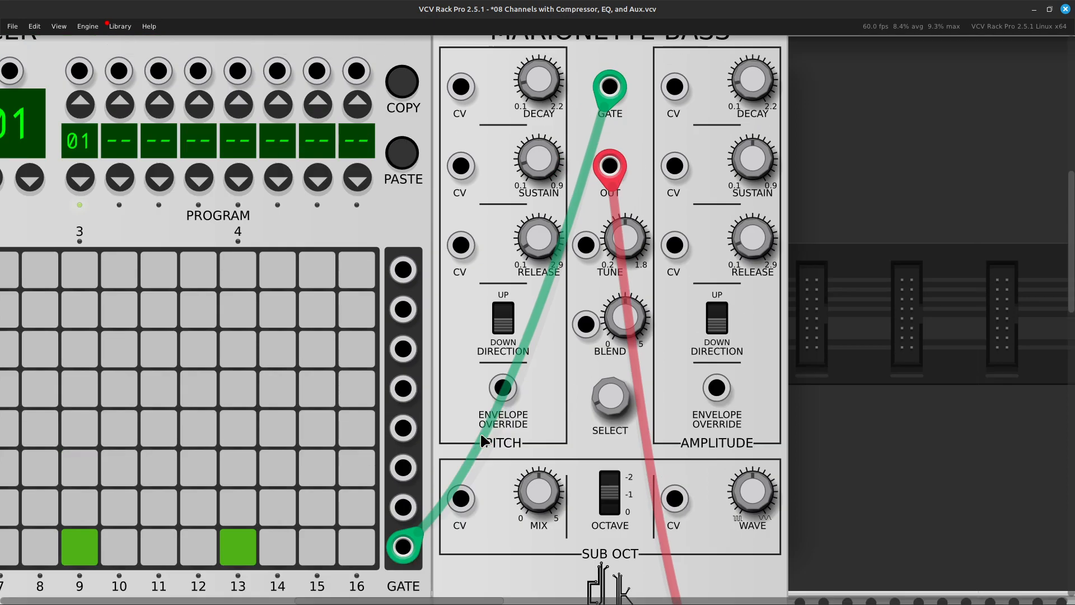
scroll(481, 422, down, 5)
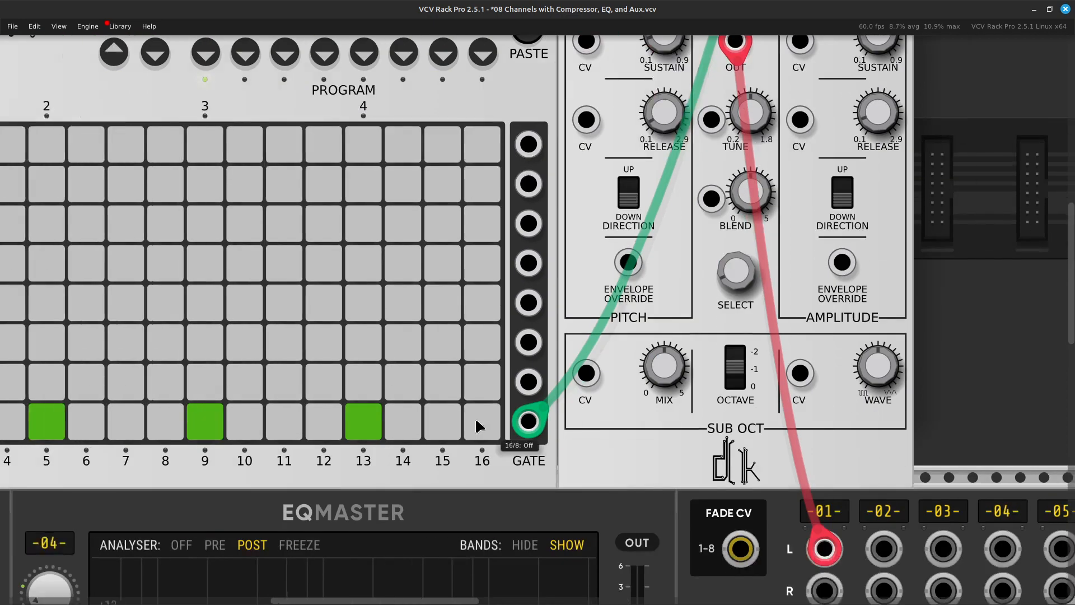
scroll(471, 417, left, 16)
scroll(398, 376, up, 3)
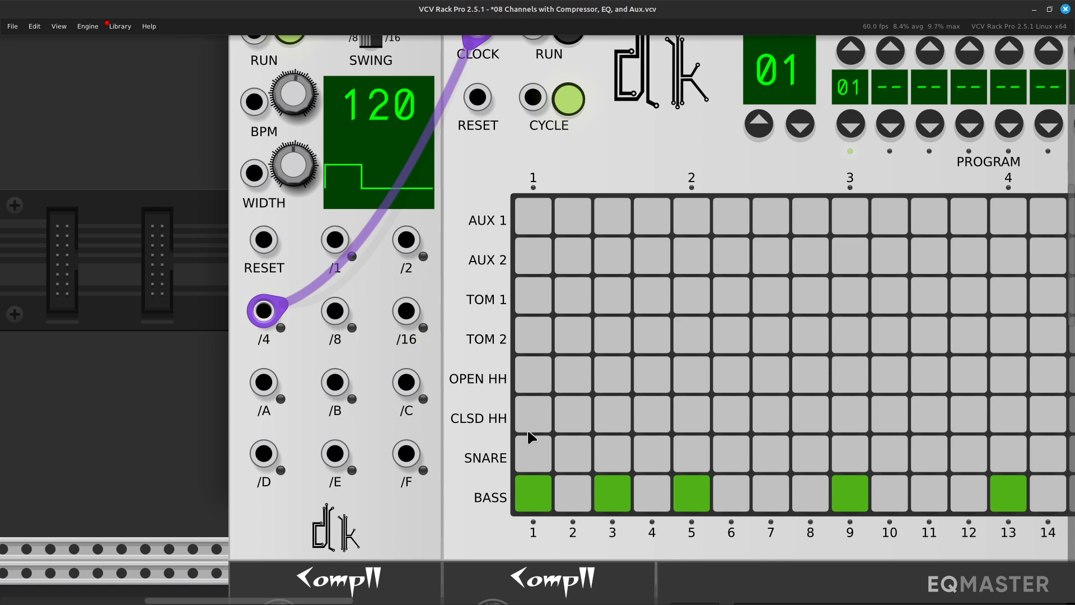
scroll(1025, 442, right, 5)
scroll(981, 445, right, 3)
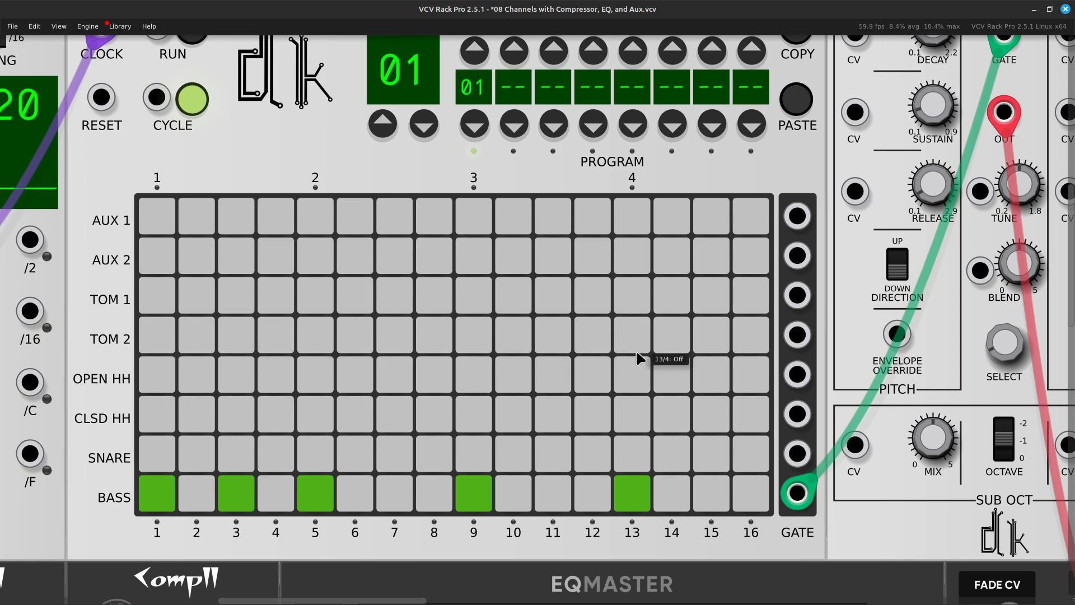
scroll(636, 349, right, 8)
scroll(236, 414, up, 2)
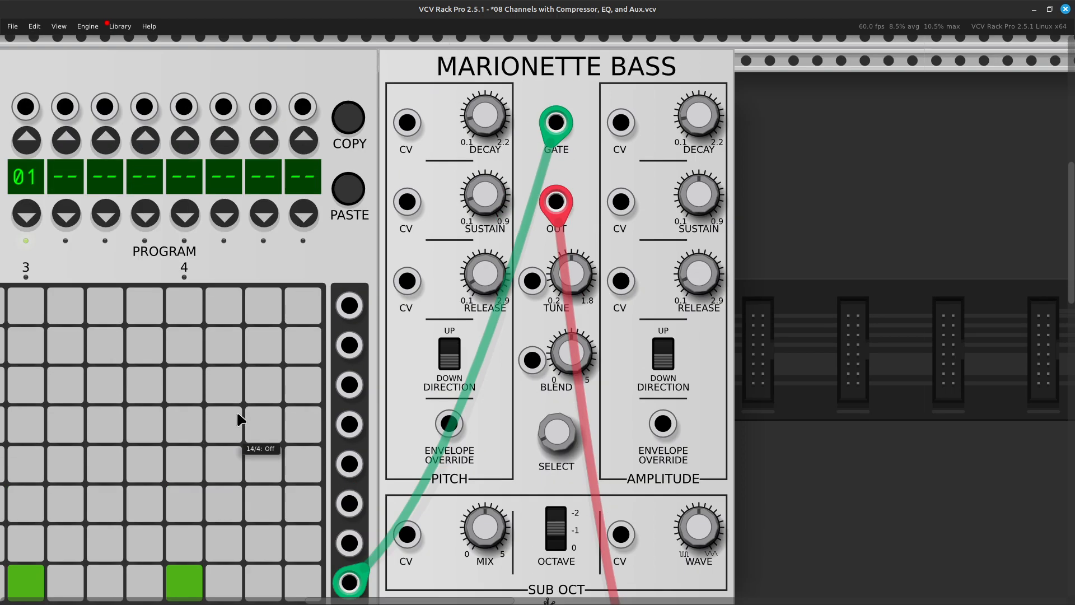
scroll(305, 411, down, 5)
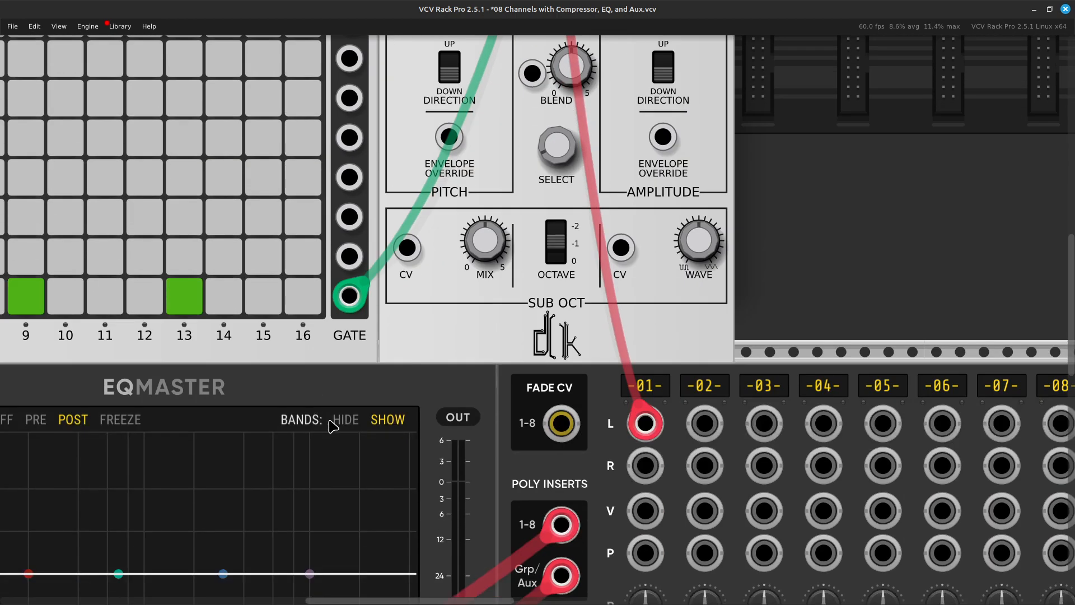
scroll(336, 428, left, 5)
scroll(357, 441, right, 3)
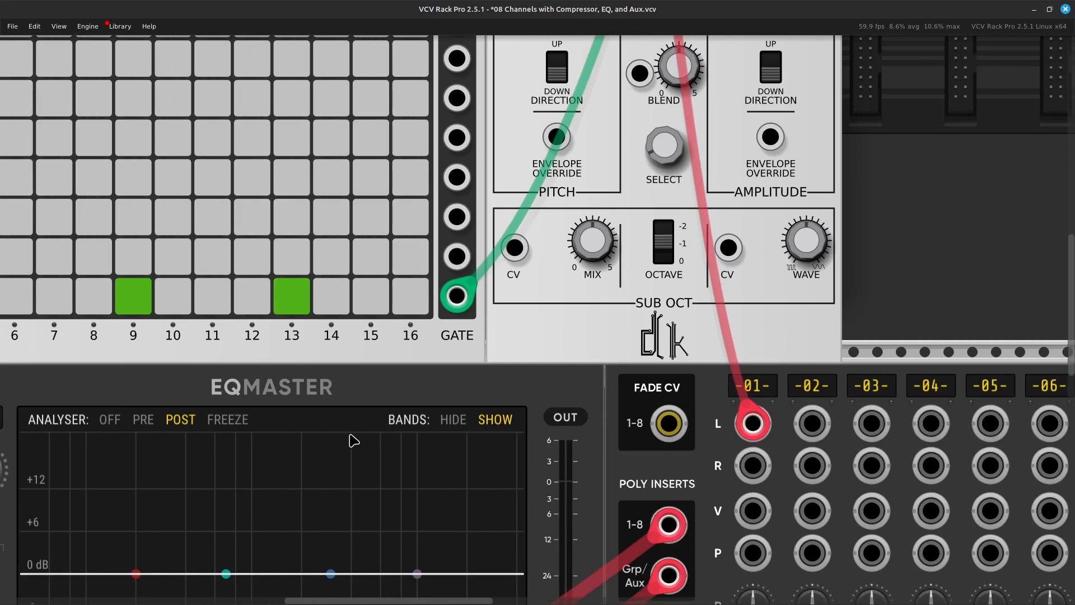
Step: Start the Drum Sequencer running
scroll(288, 412, left, 8)
scroll(280, 360, up, 6)
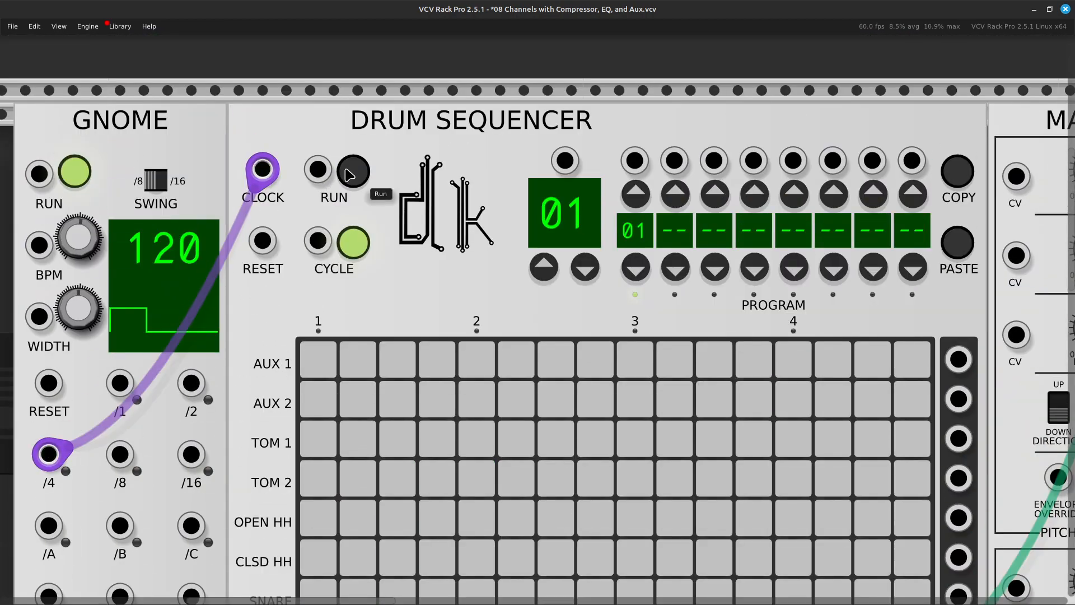
click(346, 186)
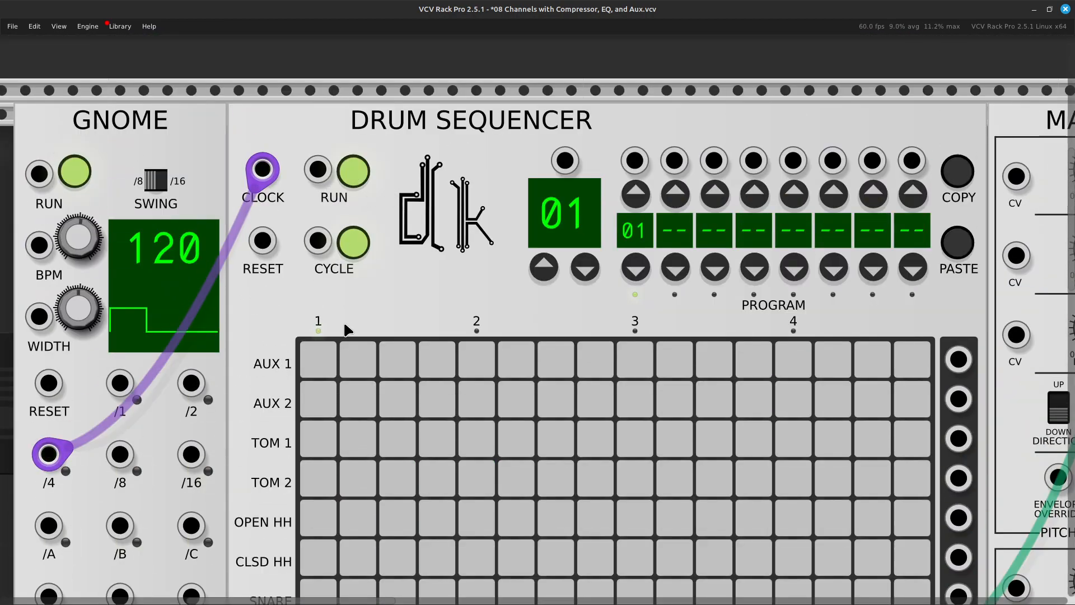
Step: Adjust the pitch decay of Marionette Bass by ear and set its amplitude decay to about 0.589 seconds
scroll(343, 334, down, 4)
scroll(342, 334, right, 8)
scroll(345, 342, up, 5)
scroll(344, 342, right, 4)
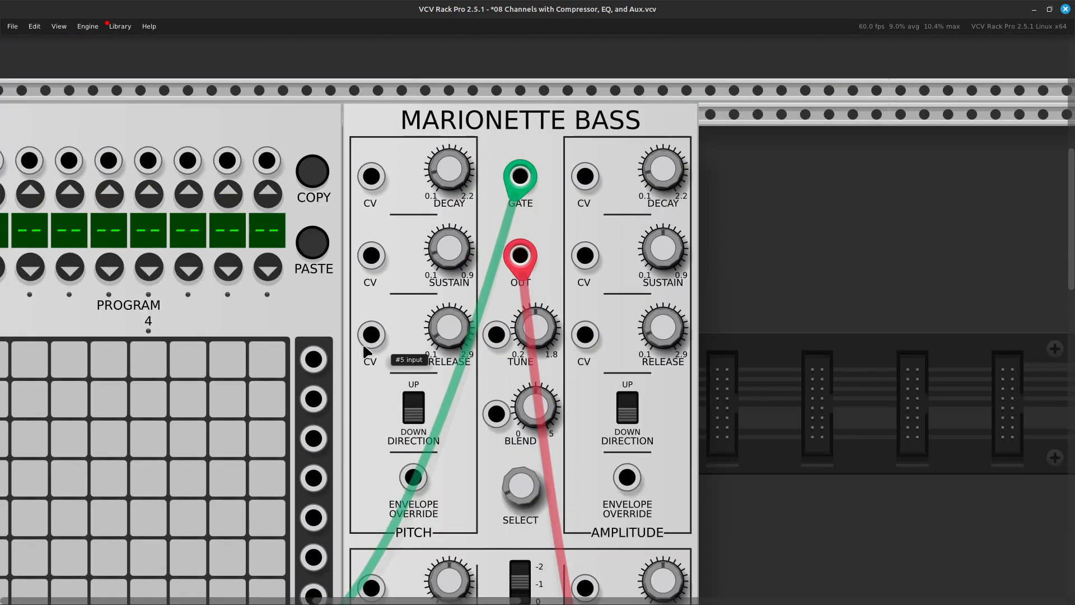
scroll(432, 359, down, 2)
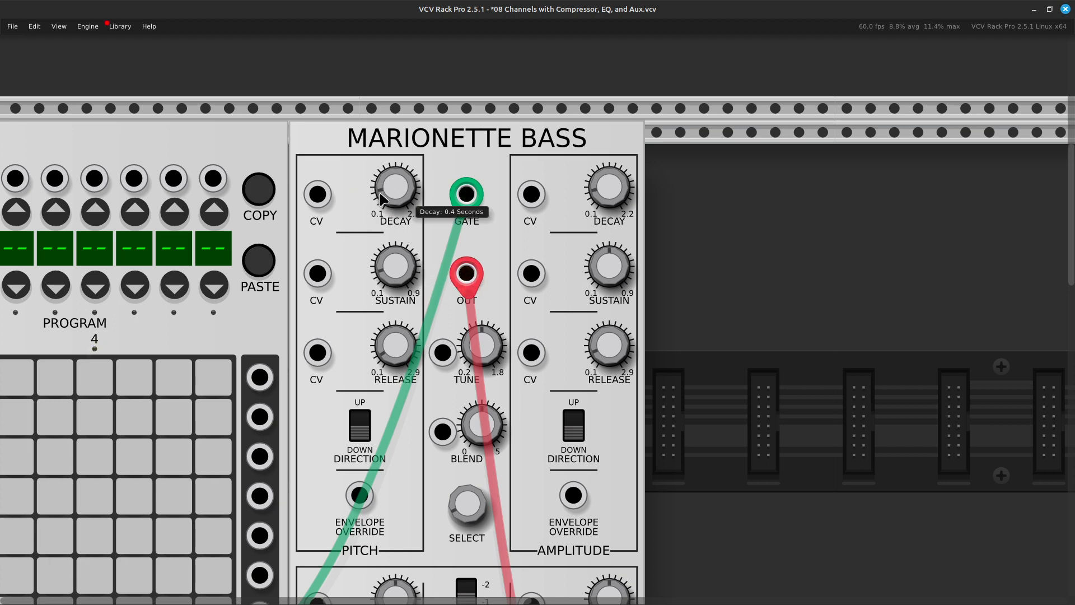
mouse_move(401, 187)
mouse_down()
mouse_move(401, 160)
mouse_move(401, 194)
mouse_up()
drag(634, 190, 633, 174)
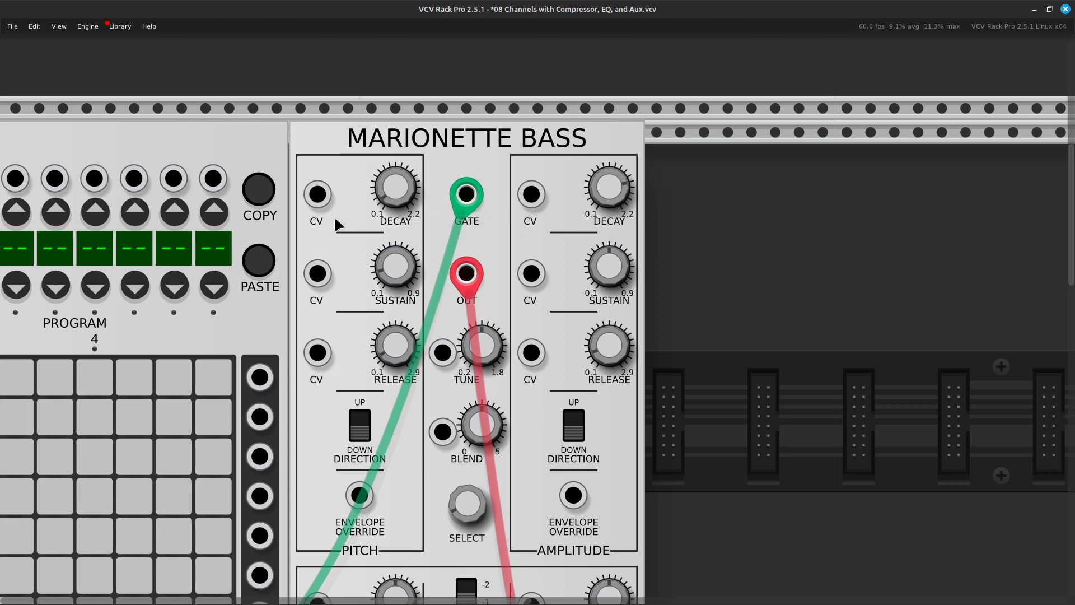
drag(370, 182, 371, 167)
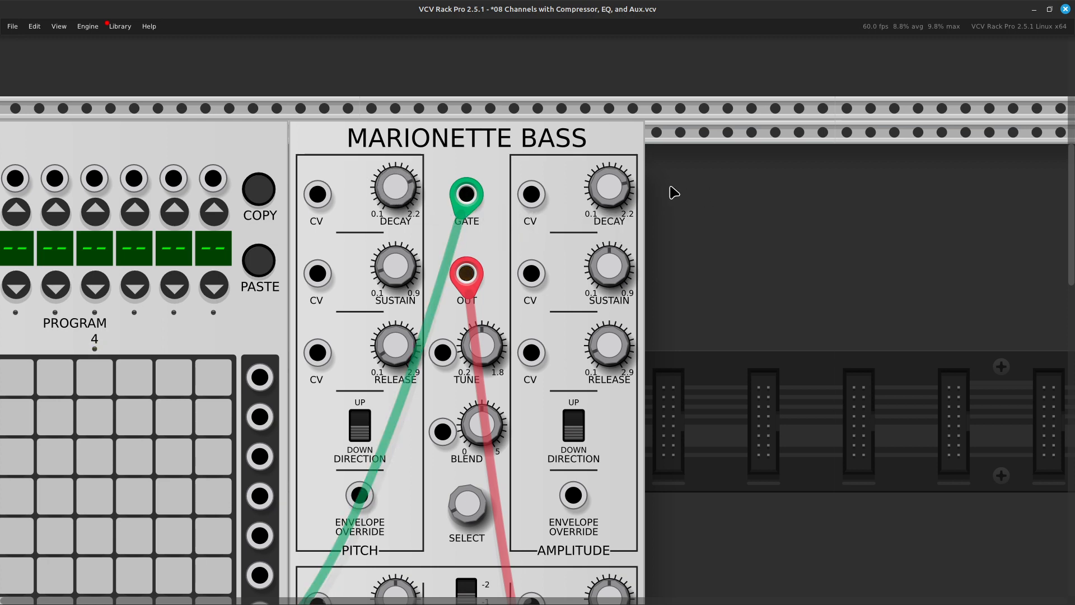
mouse_move(607, 191)
drag(609, 195, 609, 206)
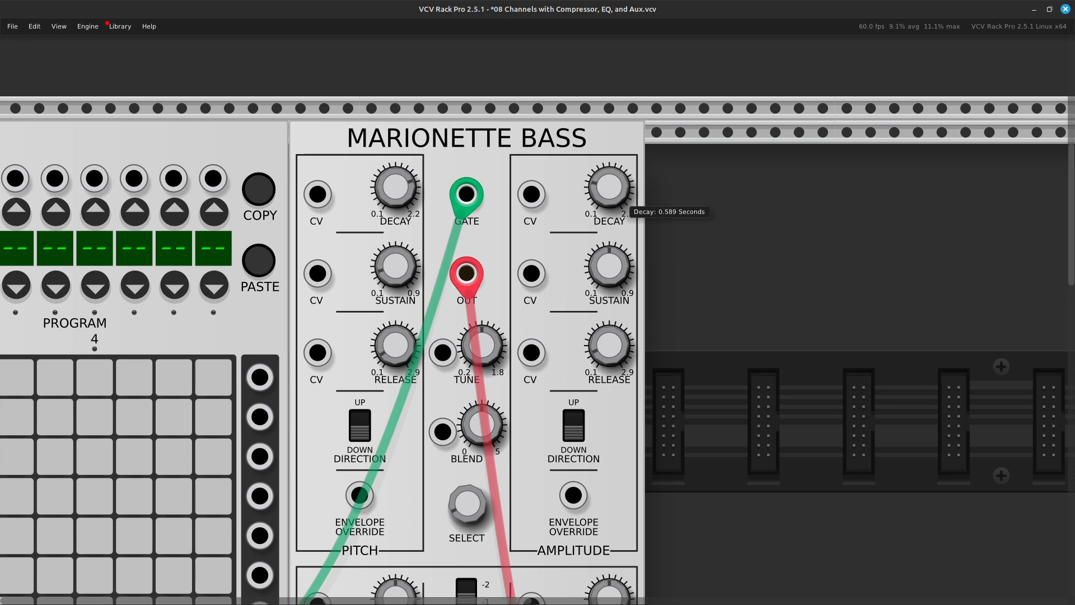
drag(395, 187, 395, 195)
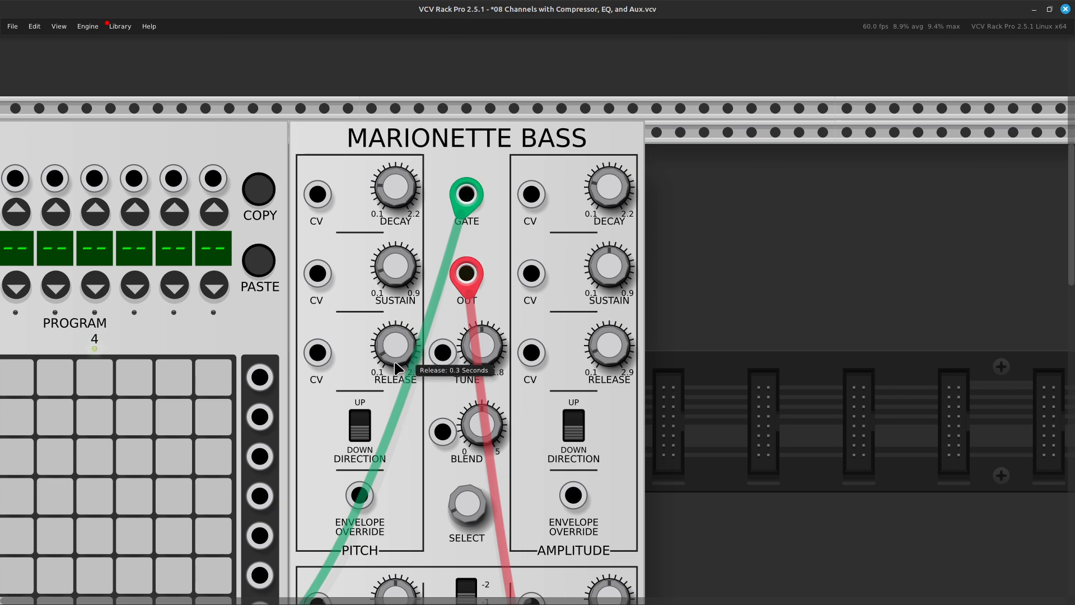
Step: Adjust the pitch release and amplitude release of Marionette Bass by ear
drag(395, 357, 395, 56)
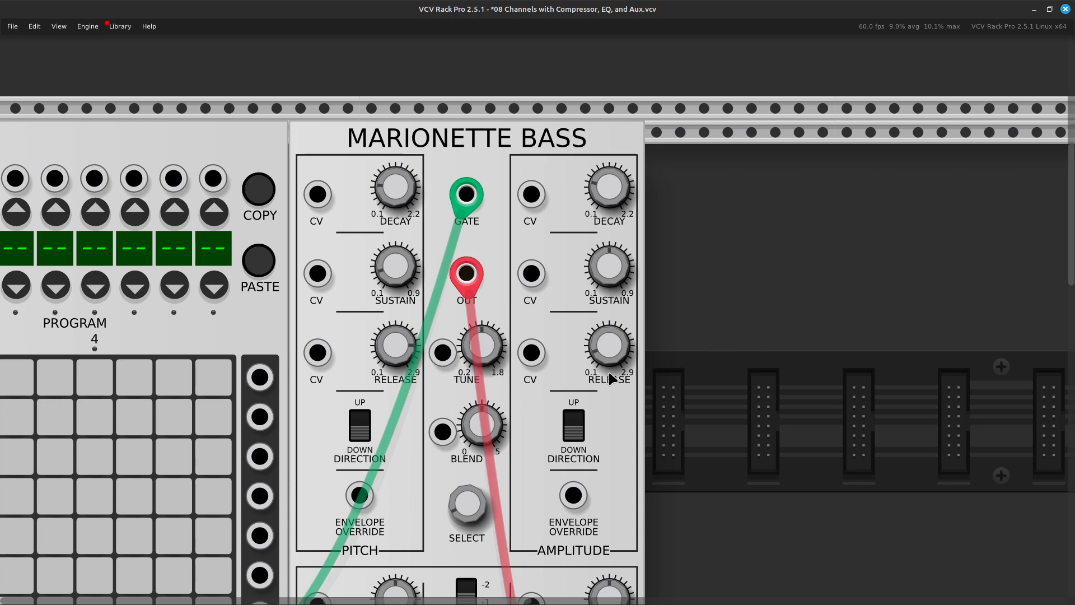
drag(586, 339, 586, 256)
mouse_move(396, 345)
mouse_down()
mouse_move(396, 425)
mouse_move(396, 361)
mouse_up()
drag(611, 331, 611, 408)
Step: Adjust the blend of Marionette Bass by ear
scroll(572, 469, down, 3)
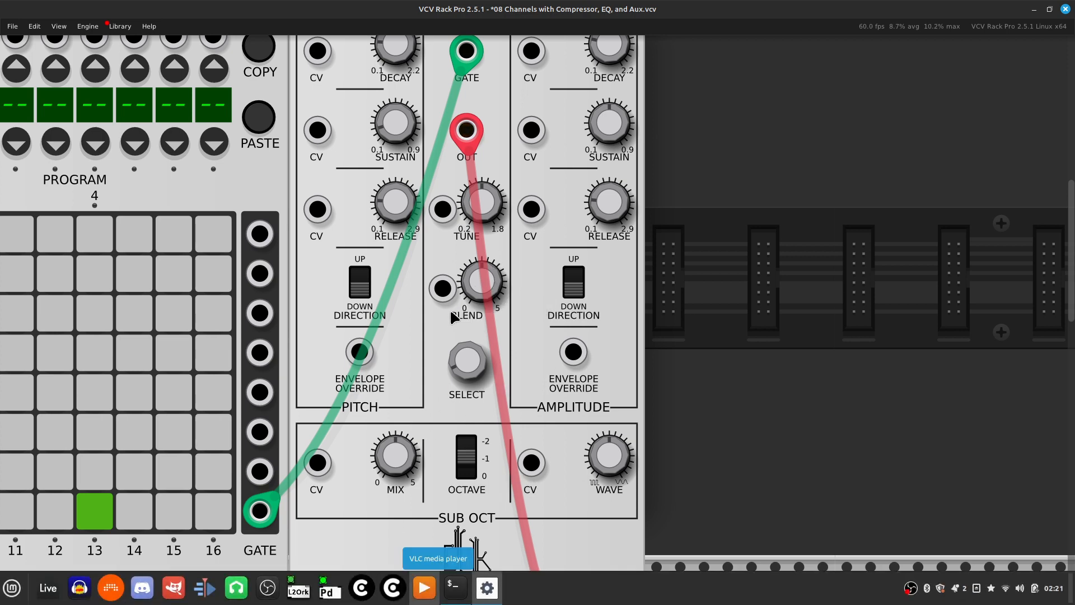
scroll(369, 339, up, 1)
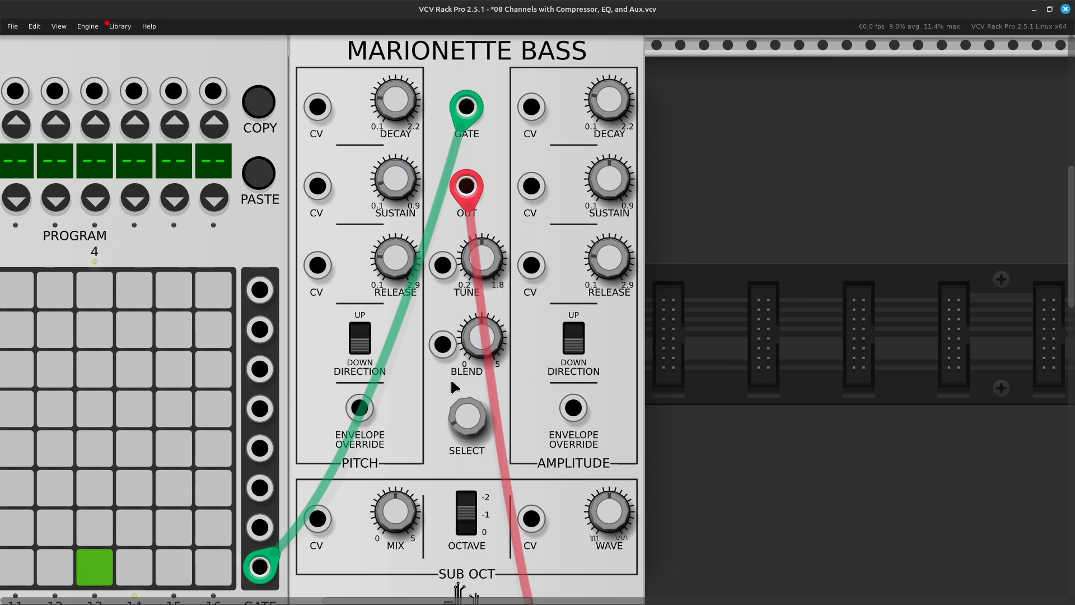
drag(477, 354, 477, 238)
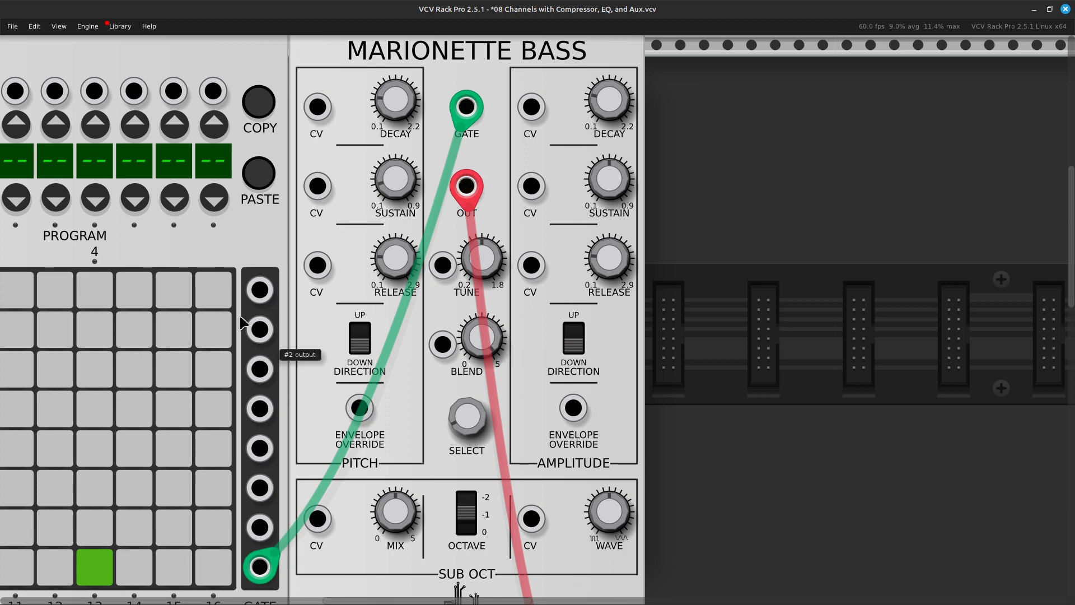
Step: Switch the pitch and amplitude envelope directions of Marionette Bass to UP and try its SELECT control
click(371, 352)
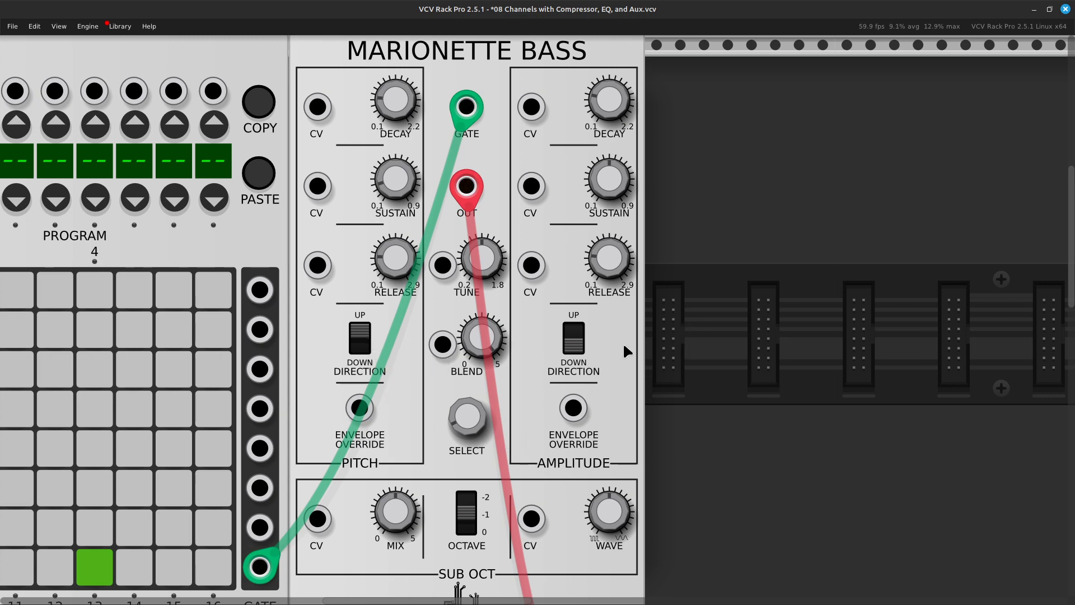
click(575, 341)
drag(466, 417, 466, 417)
Step: Adjust the square/sine wave balance of Marionette Bass's sub octave by ear
scroll(656, 336, down, 5)
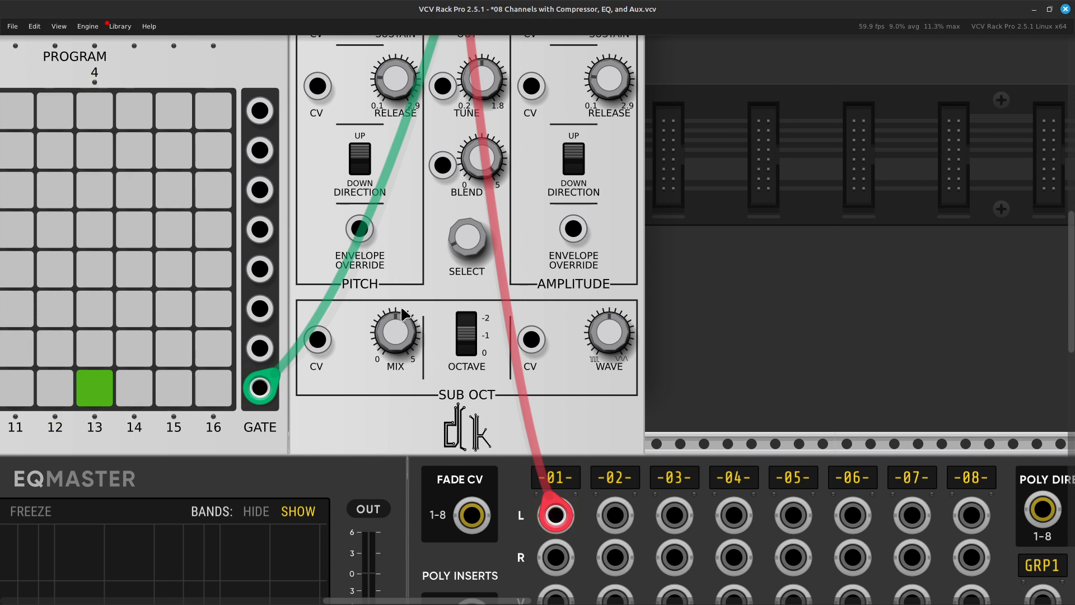
mouse_move(606, 349)
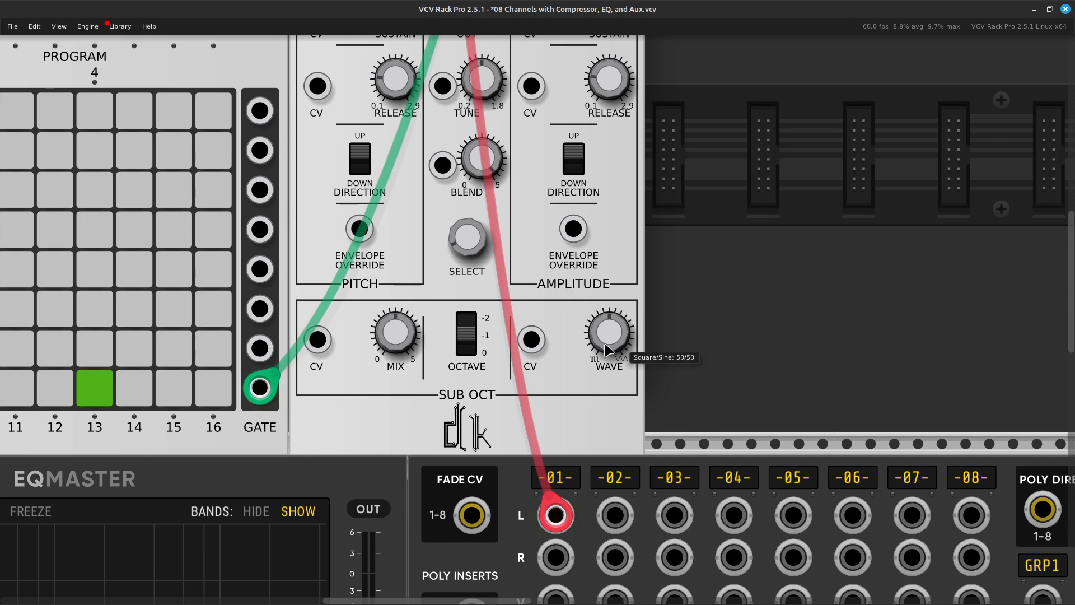
drag(609, 332, 609, 381)
drag(609, 331, 609, 322)
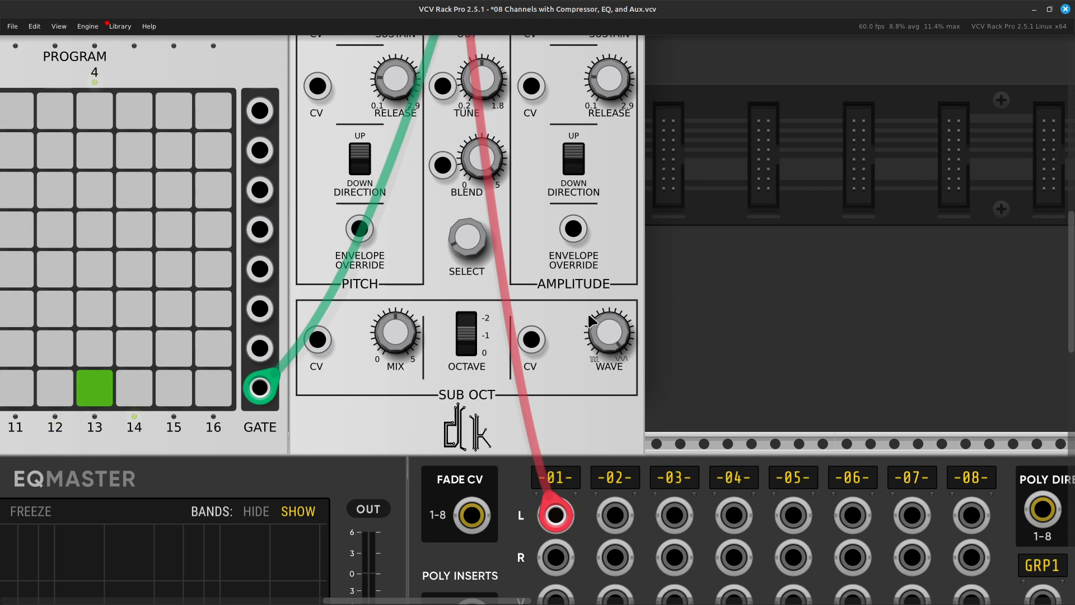
Step: Fine-tune the blend of Marionette Bass and adjust its sub-octave mix by ear
scroll(589, 321, up, 3)
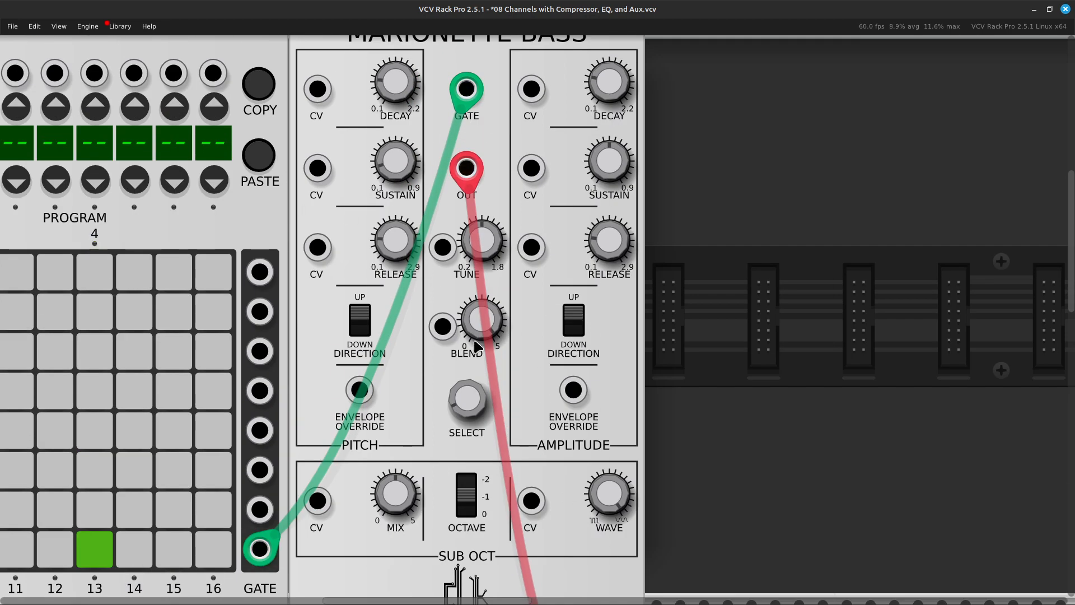
mouse_move(463, 312)
drag(479, 302, 479, 352)
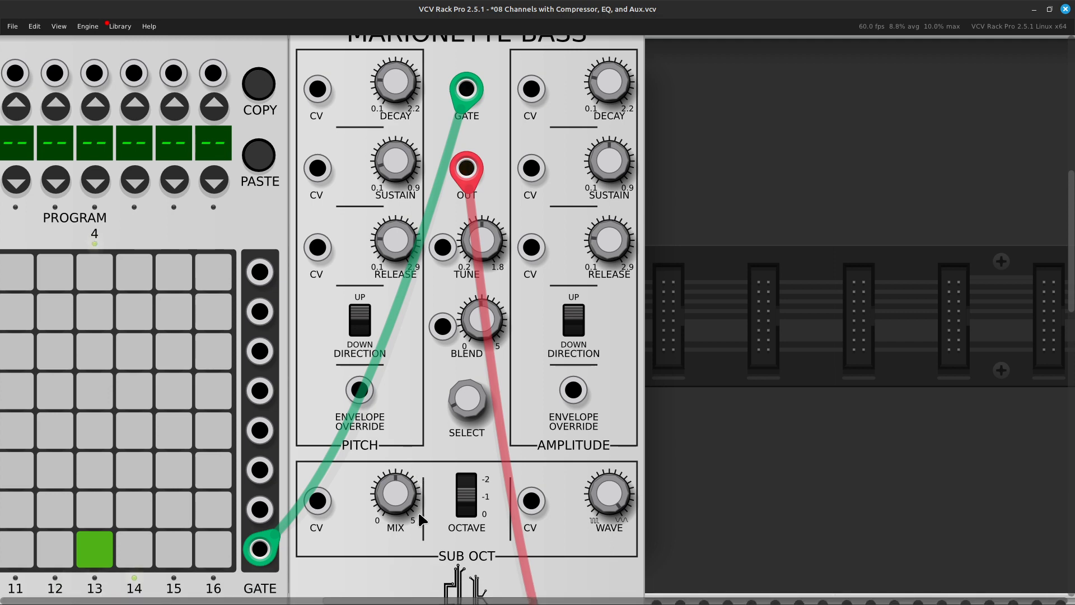
drag(396, 492, 396, 493)
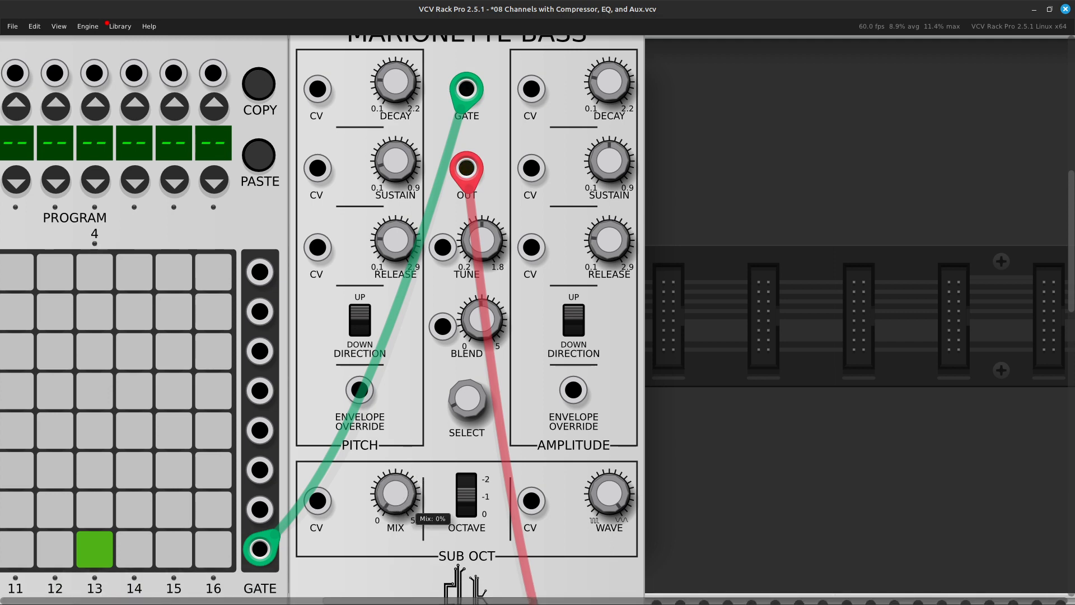
drag(396, 493, 396, 493)
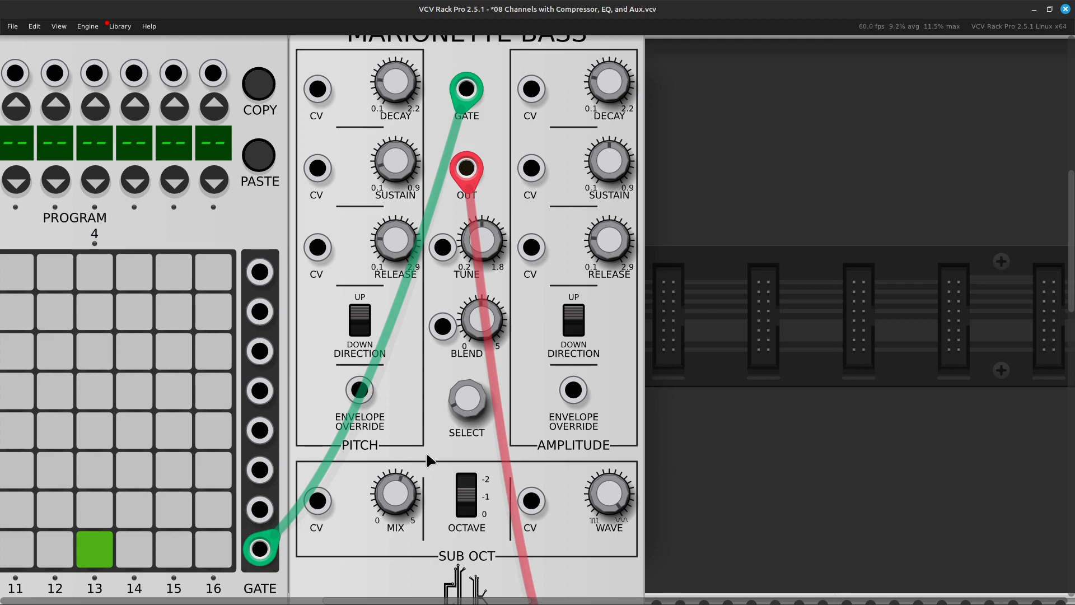
key(Up)
key(Down)
key(Left)
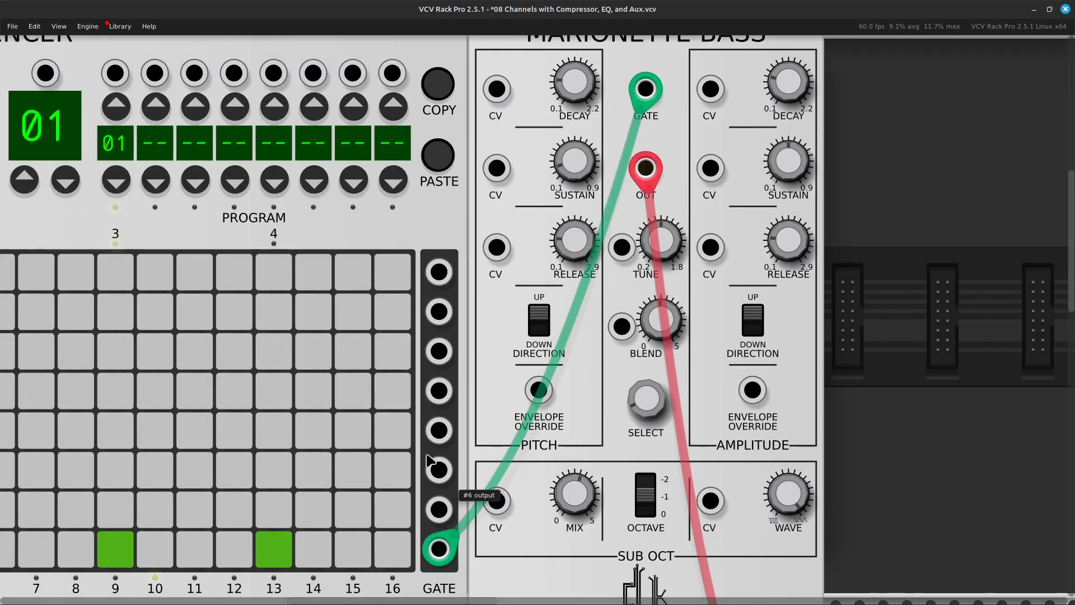
key(Left)
key(Right)
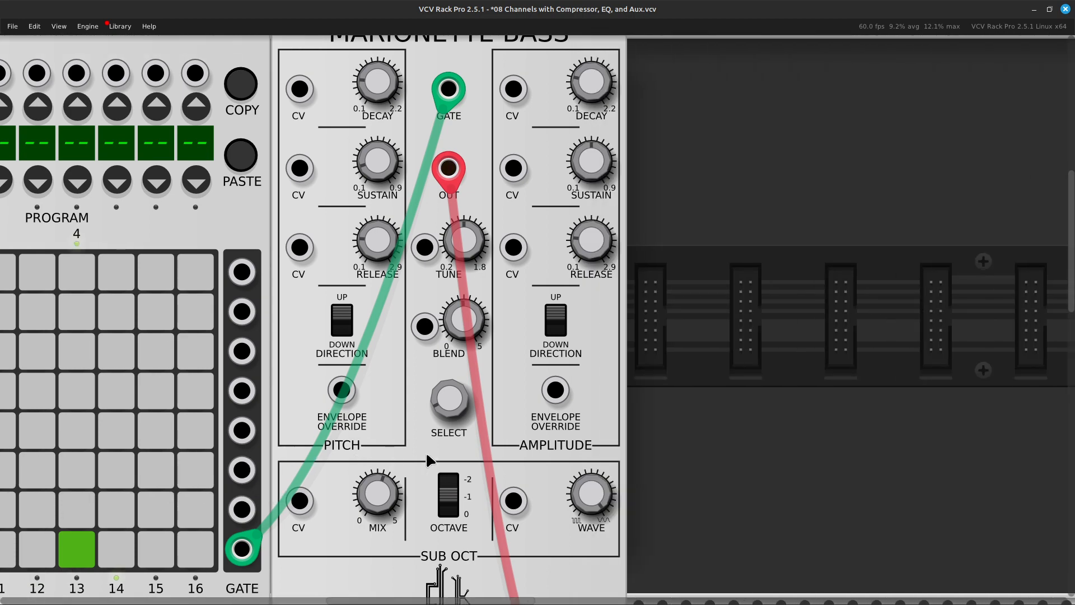
key(Down)
key(Up)
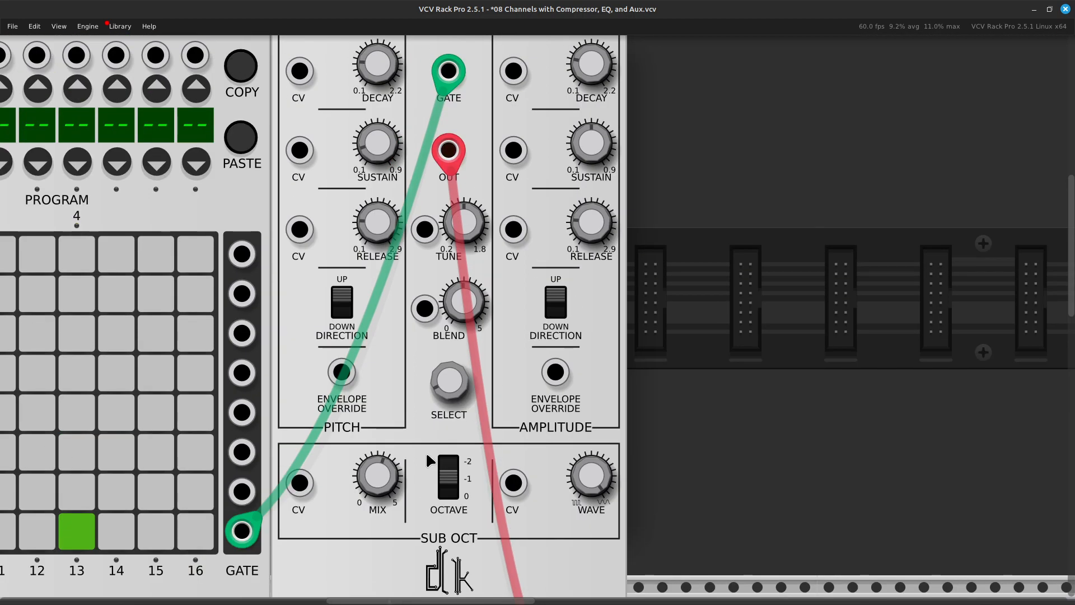
Step: Find the SNARE-N module by searching the module library for "snare" and place it directly beside Marionette Bass
key(ctrl+minus)
key(Left)
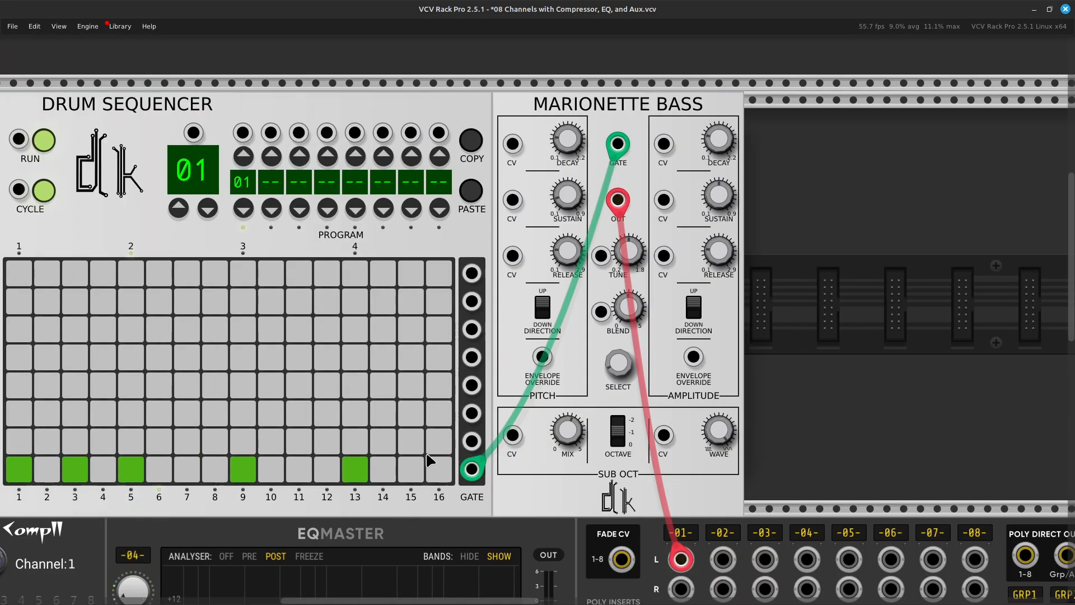
key(Left)
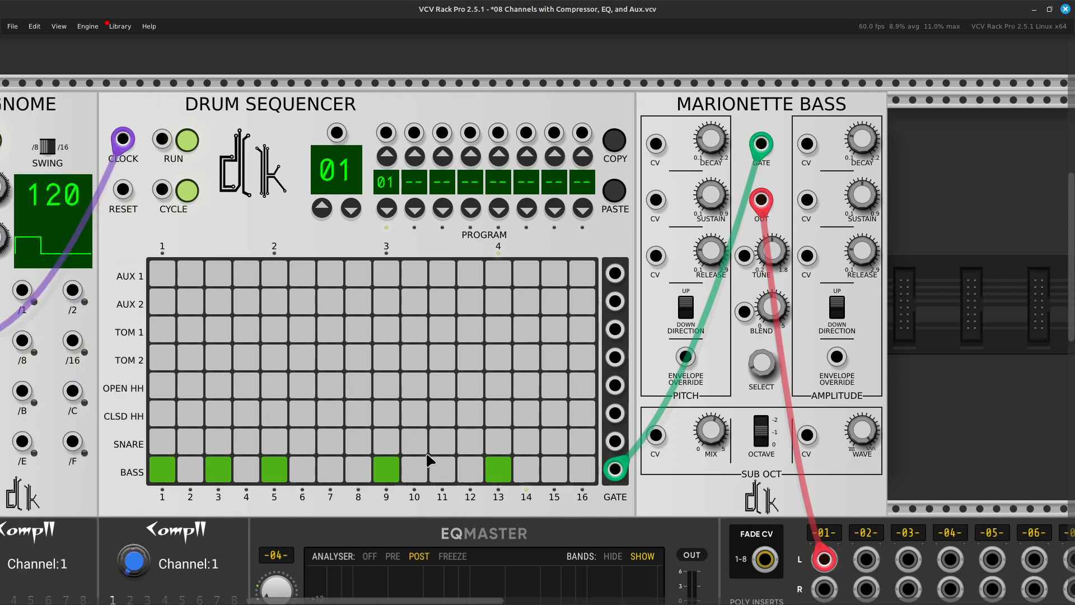
key(Right)
key(Right)
key(Right)
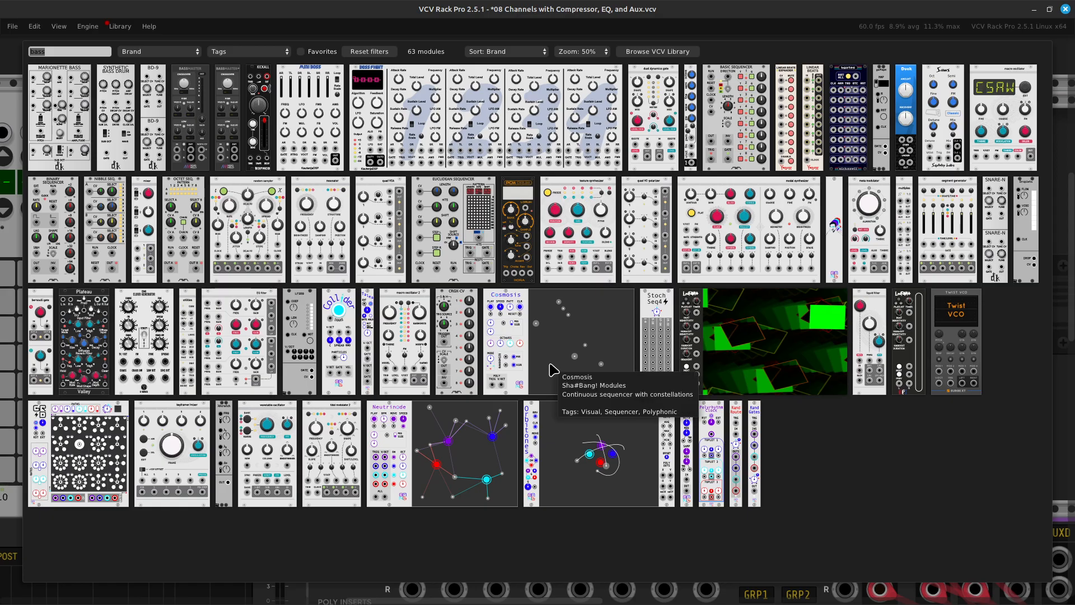
right_click(551, 367)
key(BackSpace)
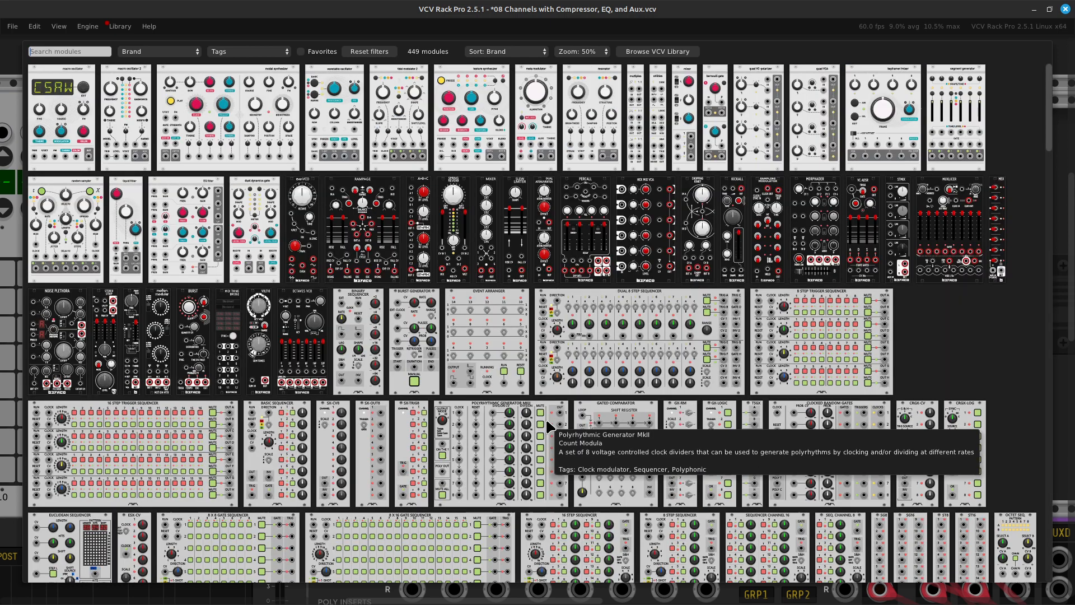
text(snare)
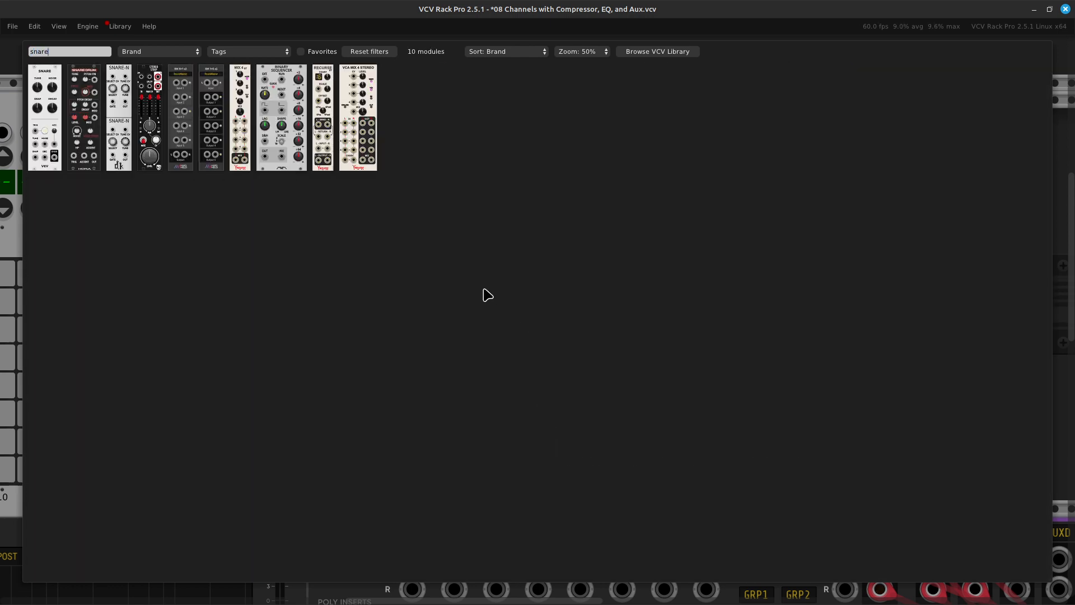
click(117, 132)
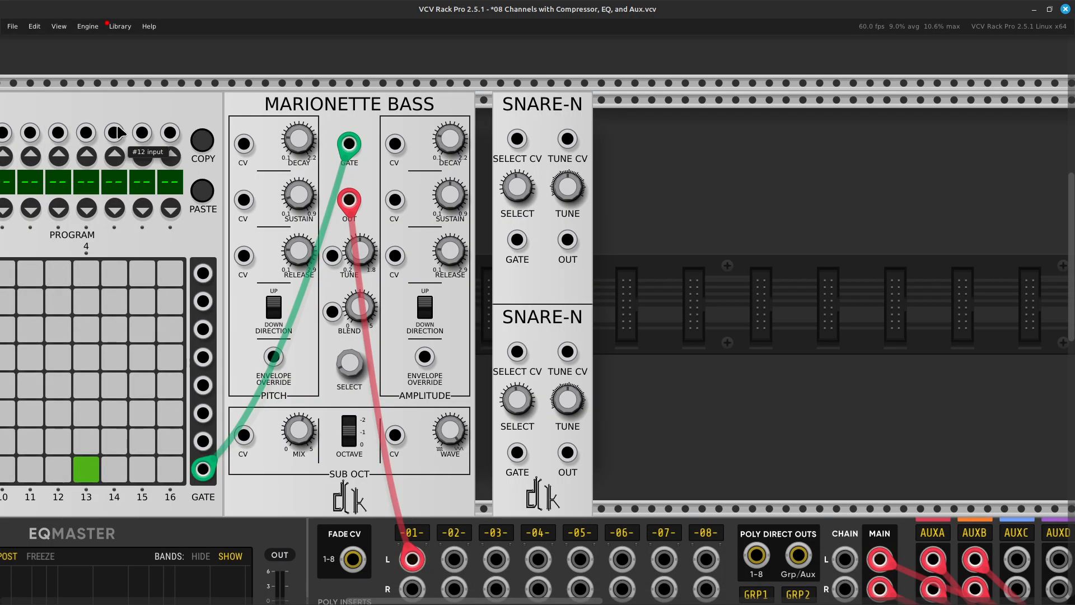
drag(553, 112, 498, 131)
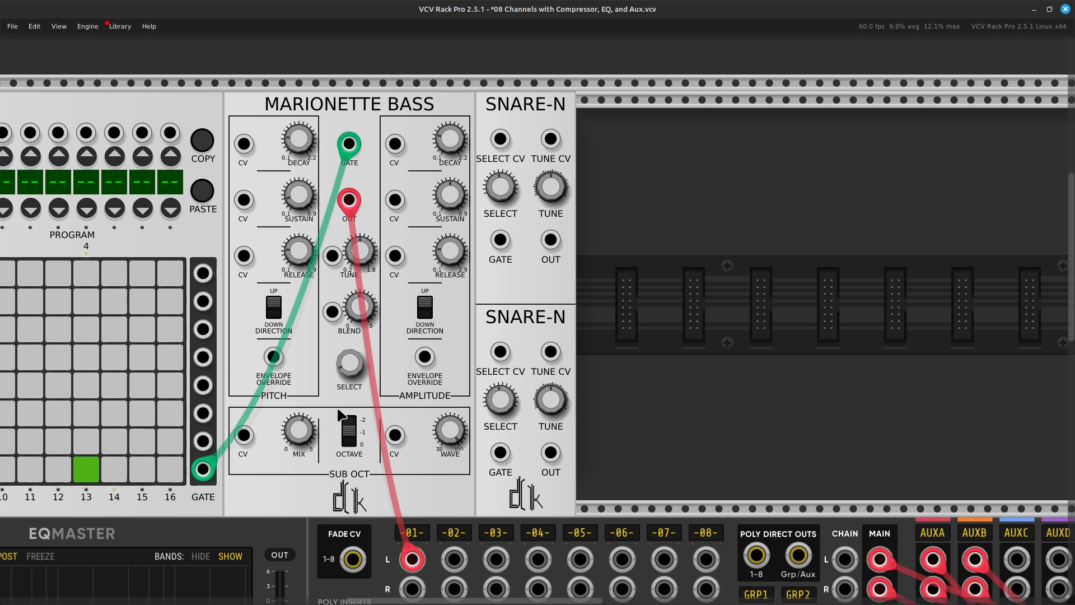
Step: Patch the sequencer's SNARE gate to the upper SNARE-N gate with a green cable, and its output to mixer channel 2 left with a red cable
right_click(208, 446)
drag(236, 511, 504, 241)
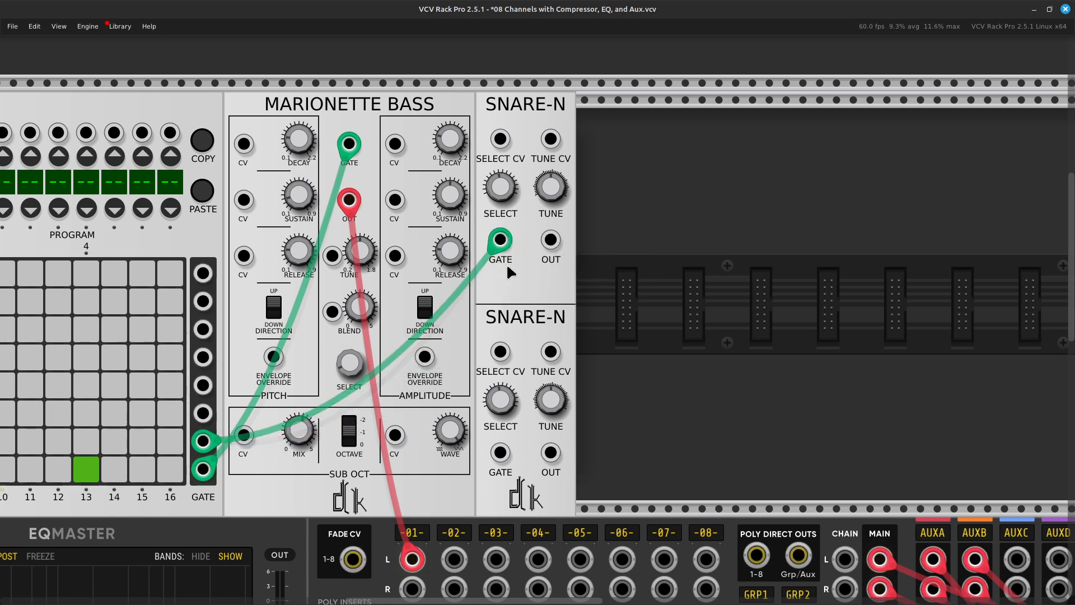
scroll(19, 257, left, 7)
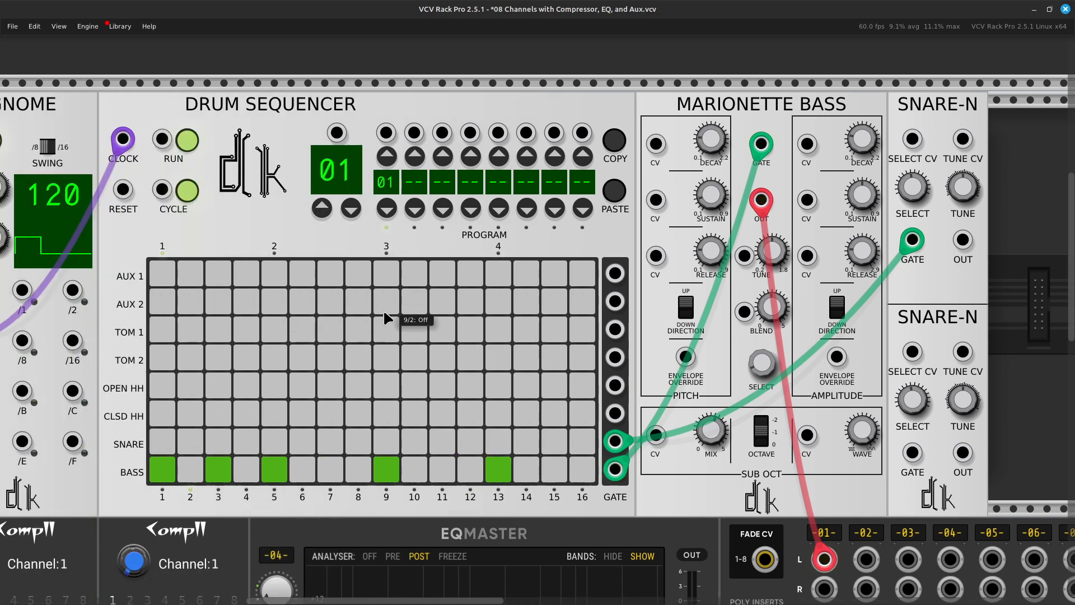
scroll(646, 442, right, 9)
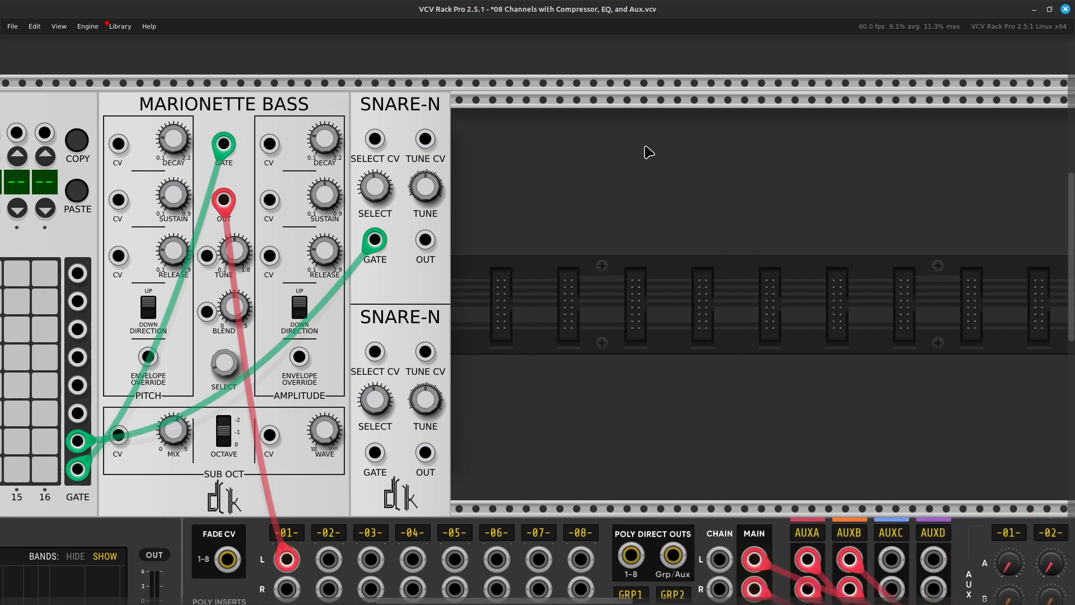
right_click(430, 244)
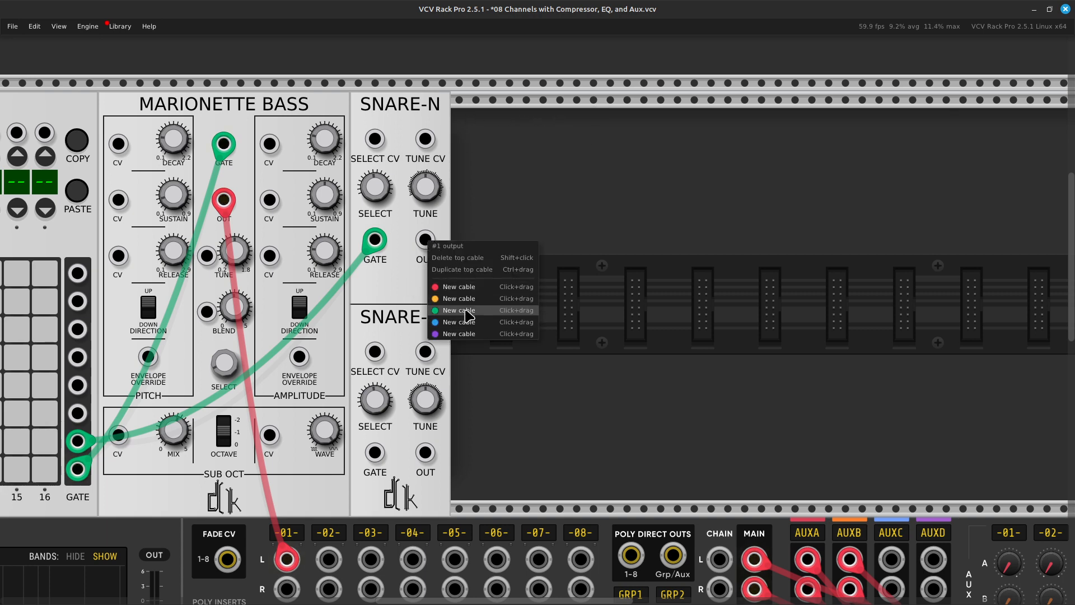
drag(459, 287, 335, 376)
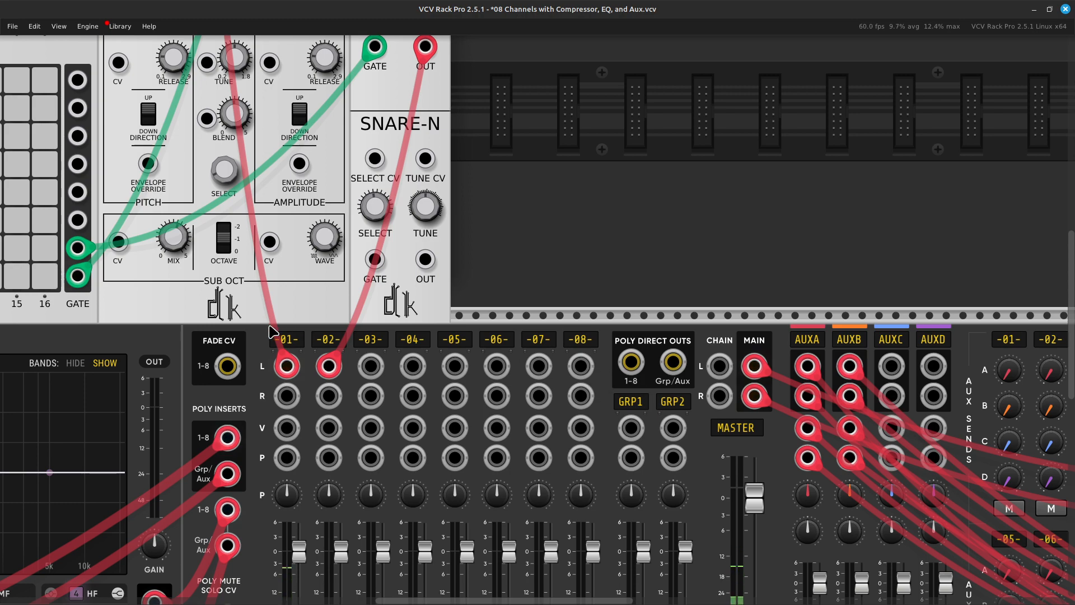
Step: Activate steps 3, 7, 9 and 13 in the Drum Sequencer's SNARE row
key(Left)
key(Up)
key(Up)
key(Up)
key(Up)
key(Up)
key(Up)
key(Up)
key(Up)
key(Up)
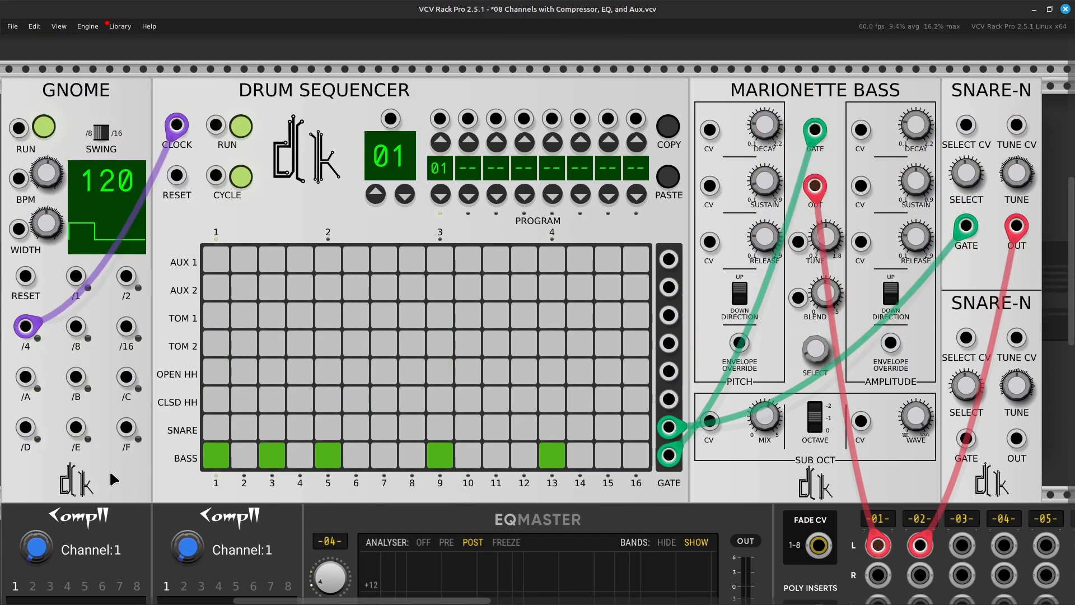
click(267, 428)
click(383, 431)
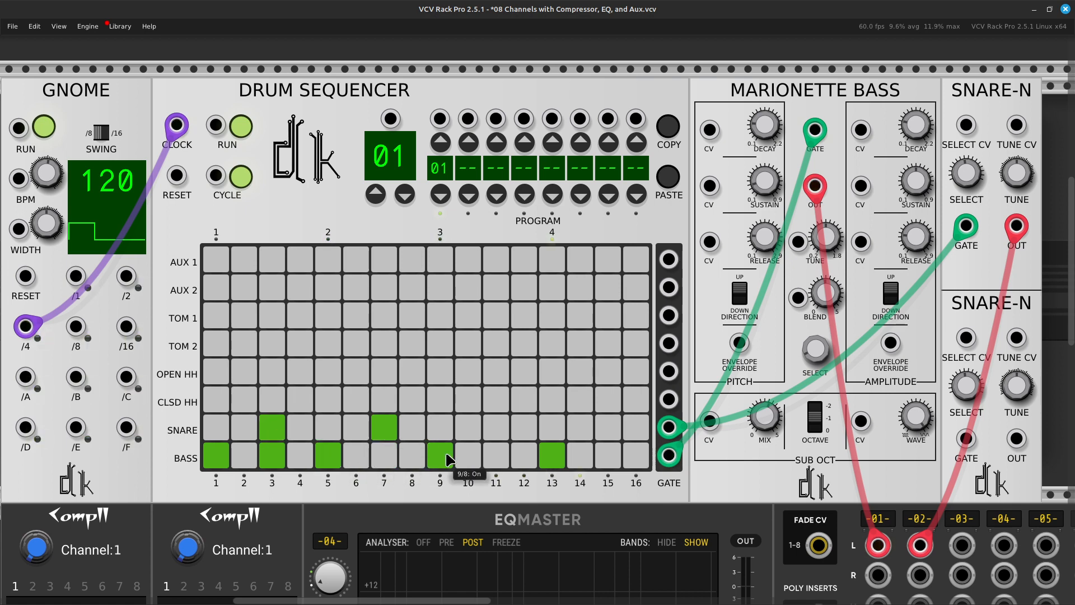
click(440, 428)
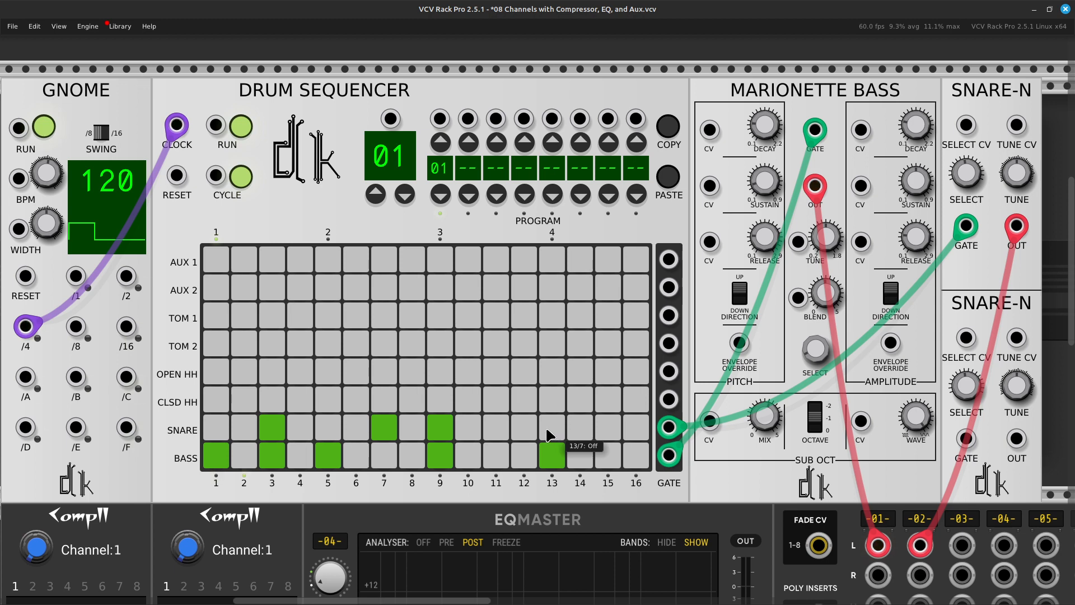
click(548, 431)
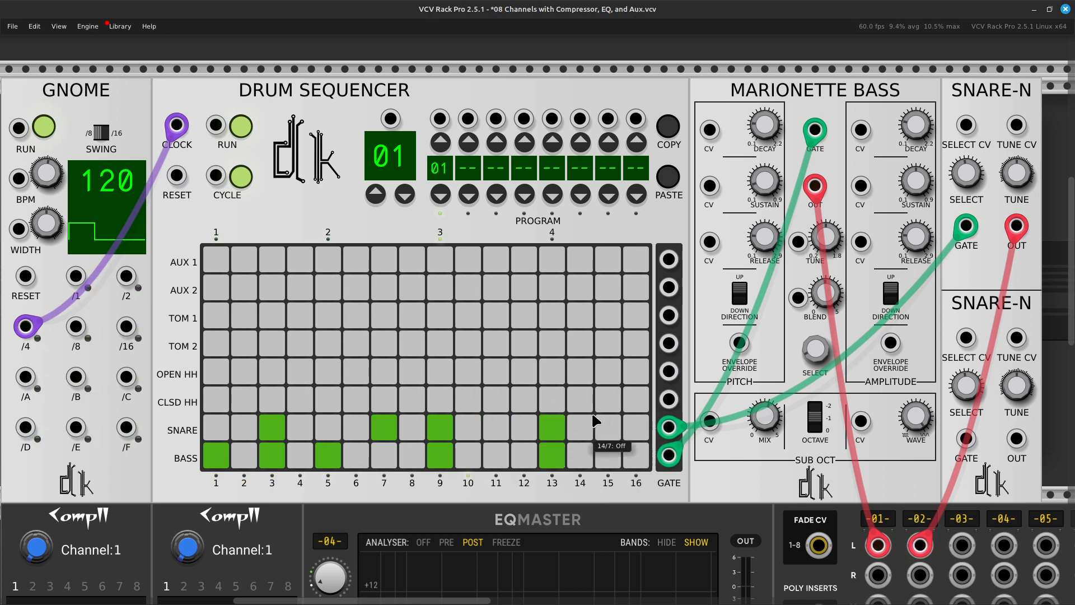
Step: Move the Drum Sequencer's clock cable from Gnome's /4 output to its /16 output
scroll(549, 419, left, 5)
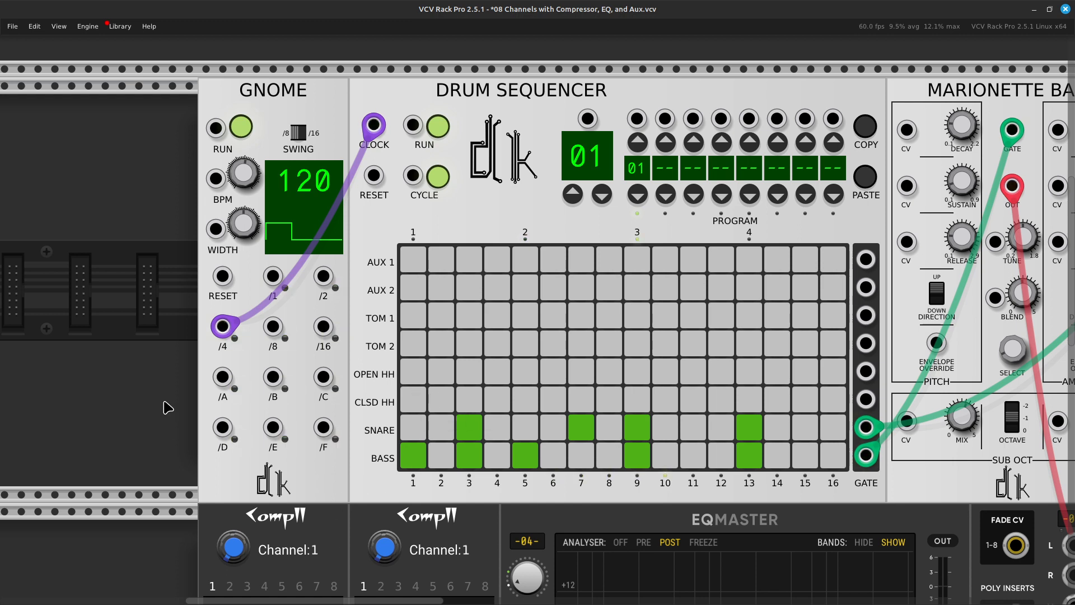
drag(221, 327, 327, 337)
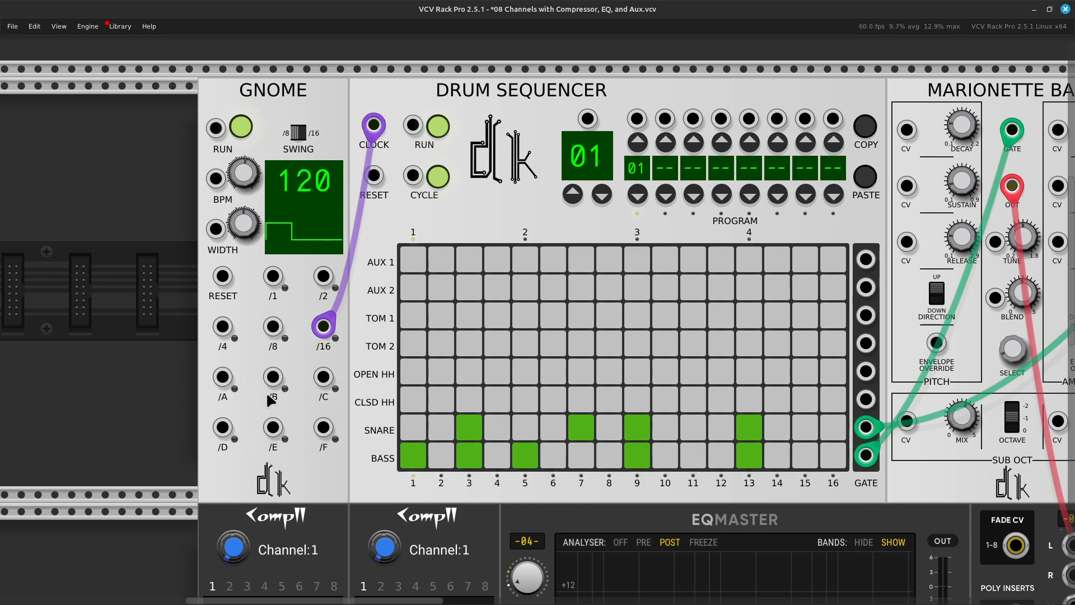
scroll(266, 391, right, 5)
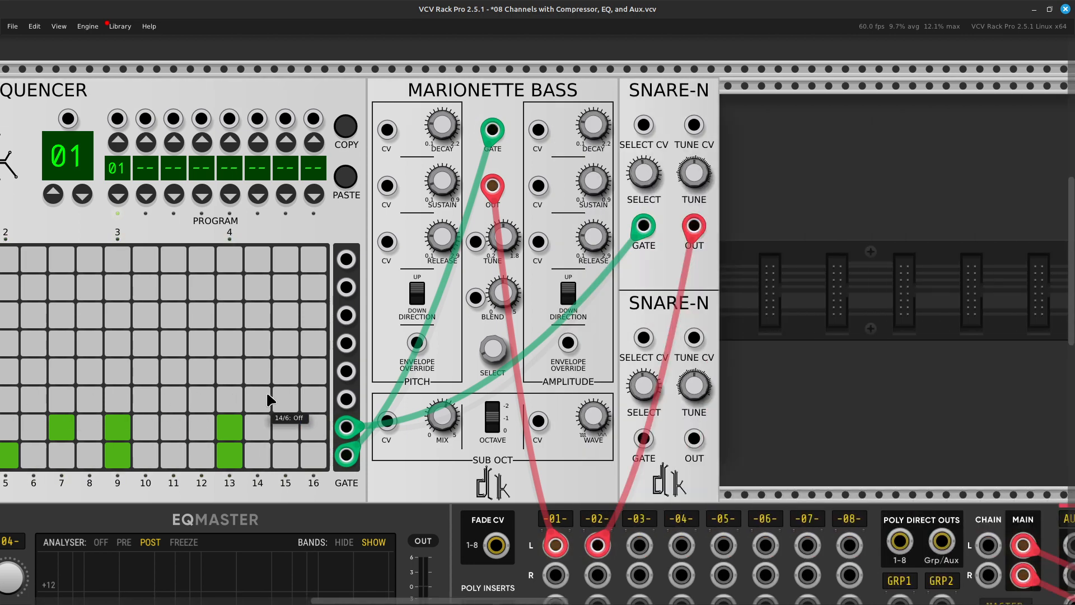
scroll(267, 394, right, 3)
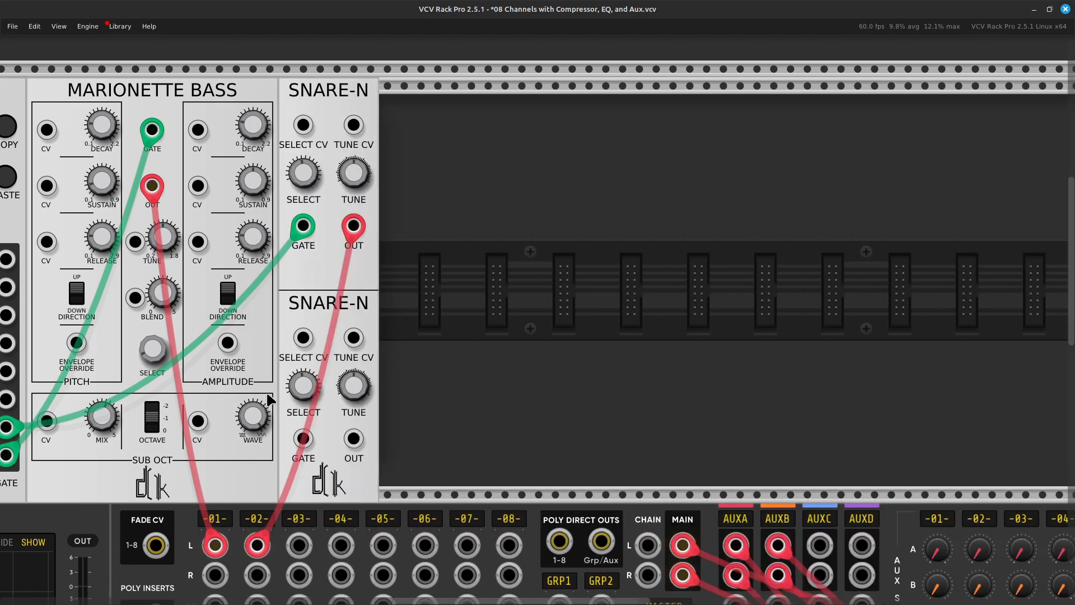
Step: Assign channel 1 of the MixMaster Jr mixer to group 1
scroll(267, 398, down, 2)
scroll(267, 398, down, 1)
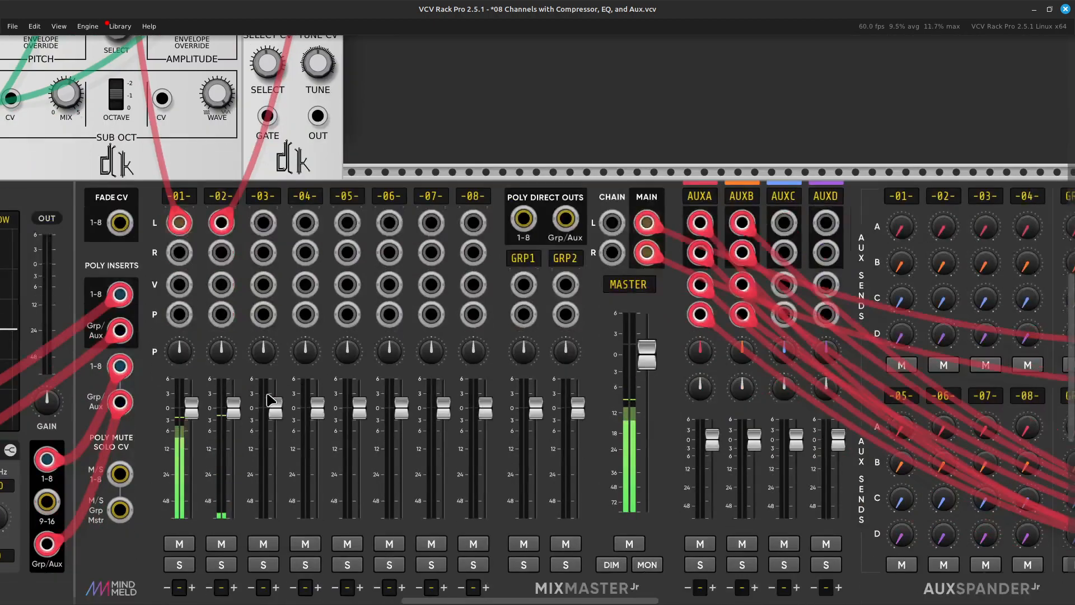
scroll(267, 398, right, 6)
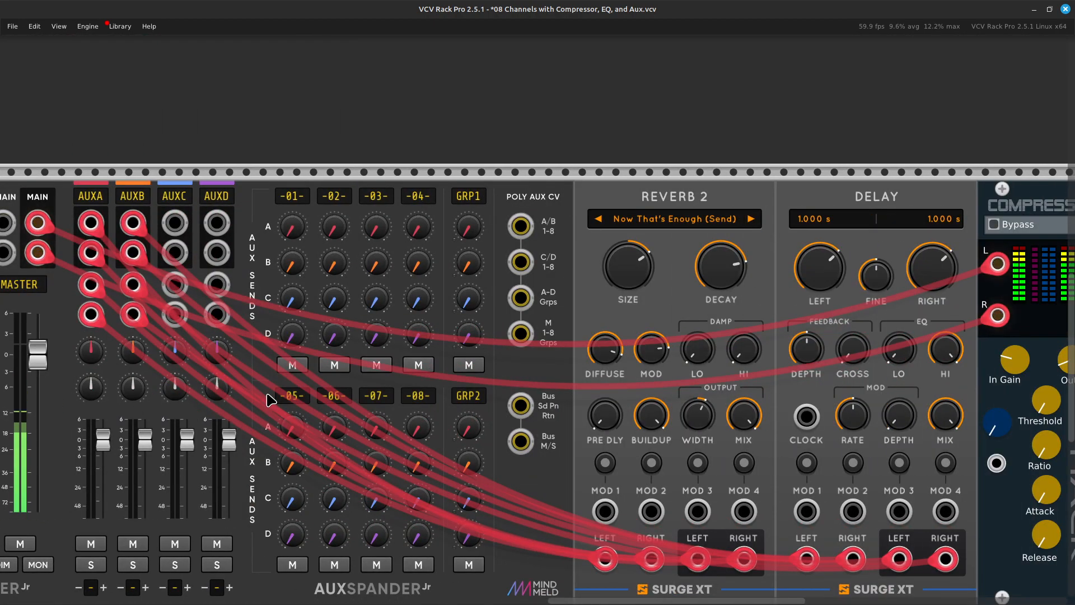
scroll(268, 399, down, 2)
scroll(267, 398, left, 7)
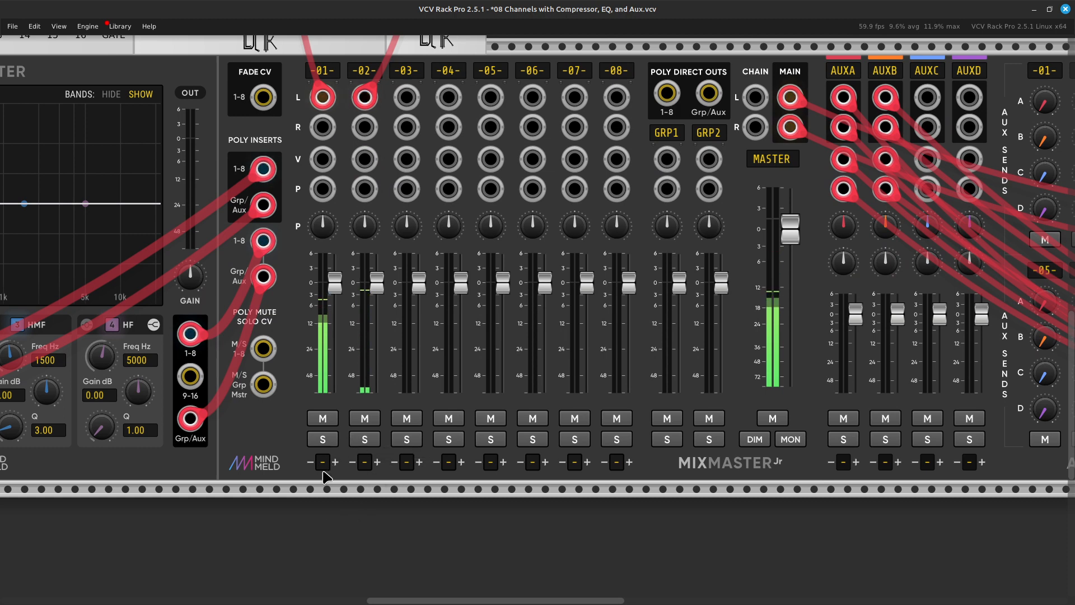
click(337, 462)
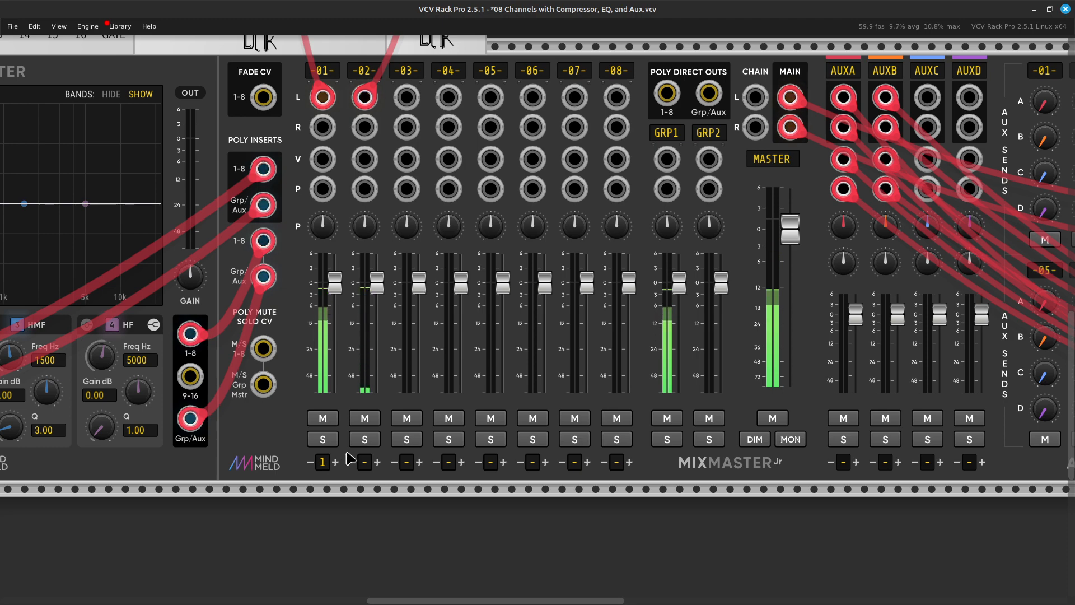
Step: Raise GRP1's AUXB send on the AuxSpander Jr to about -3.5 dB
scroll(347, 460, right, 10)
scroll(346, 453, up, 3)
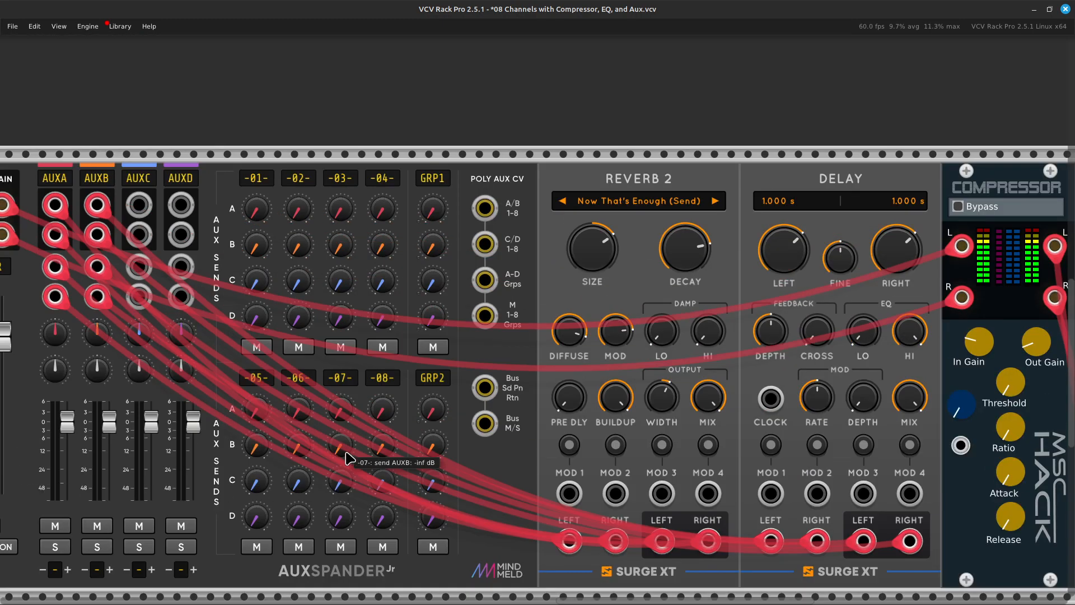
scroll(346, 453, right, 5)
scroll(346, 452, left, 4)
scroll(347, 457, left, 4)
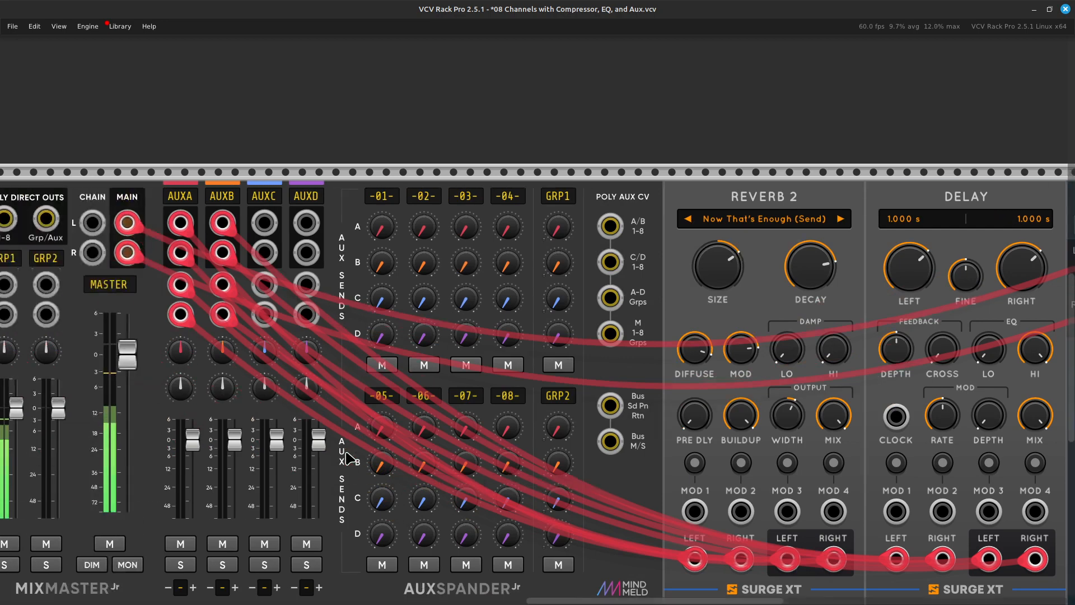
scroll(349, 458, up, 4)
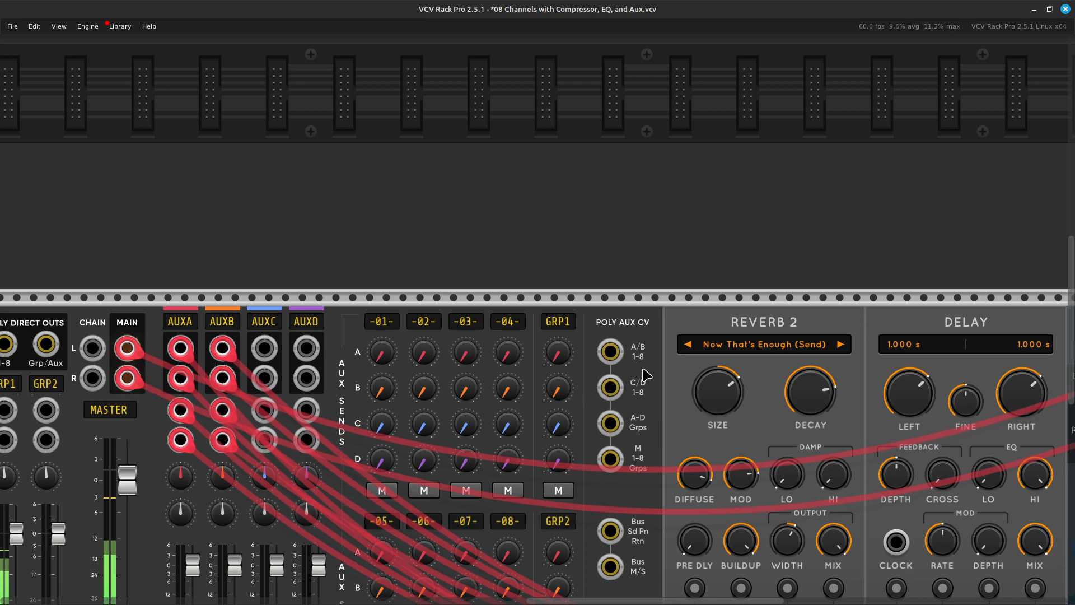
scroll(714, 367, right, 5)
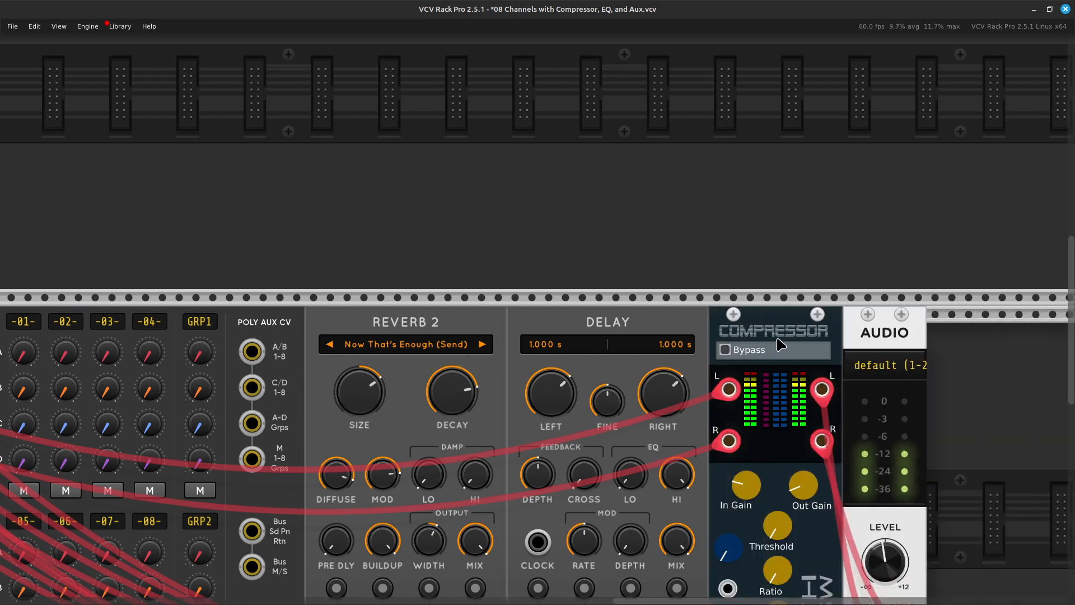
scroll(571, 386, left, 4)
scroll(571, 386, left, 2)
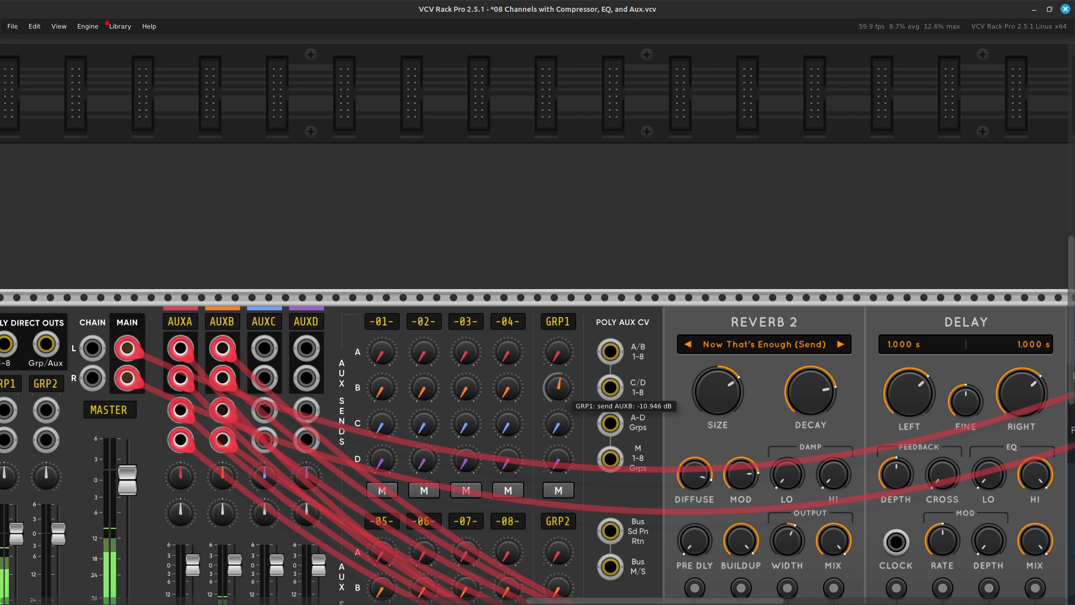
drag(563, 392, 562, 389)
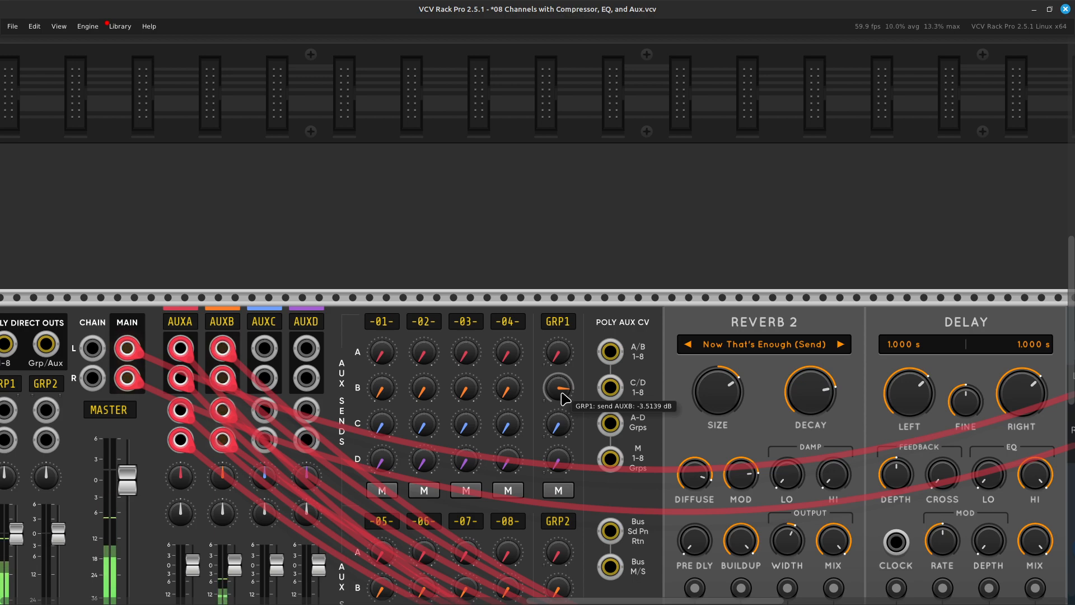
Step: Patch the Surge XT Delay's Clock/BPM input to Gnome's /8 output with a purple cable
scroll(562, 396, right, 10)
scroll(543, 396, down, 6)
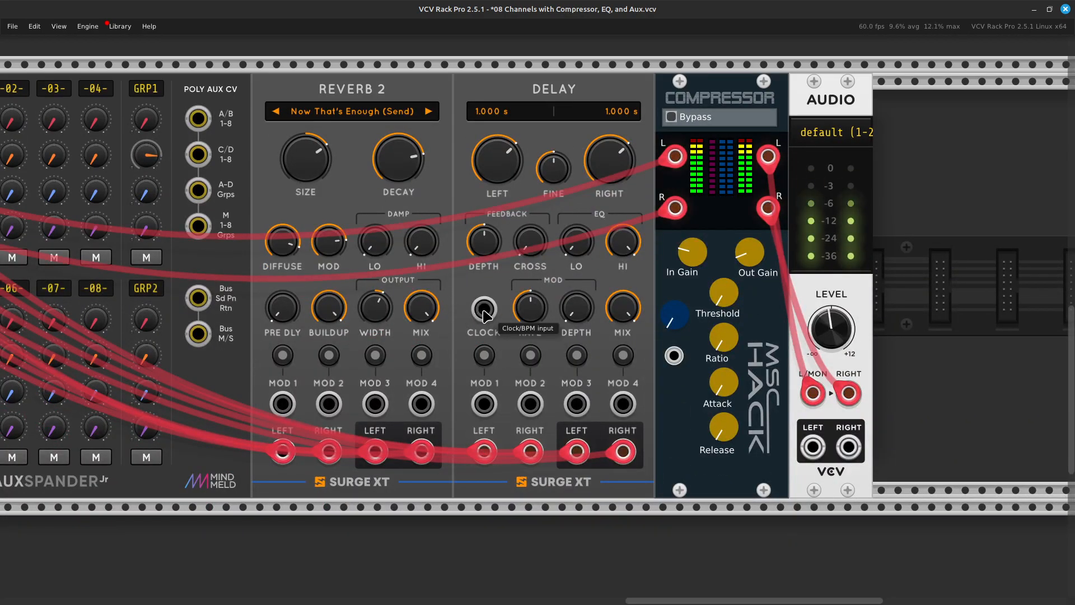
right_click(484, 315)
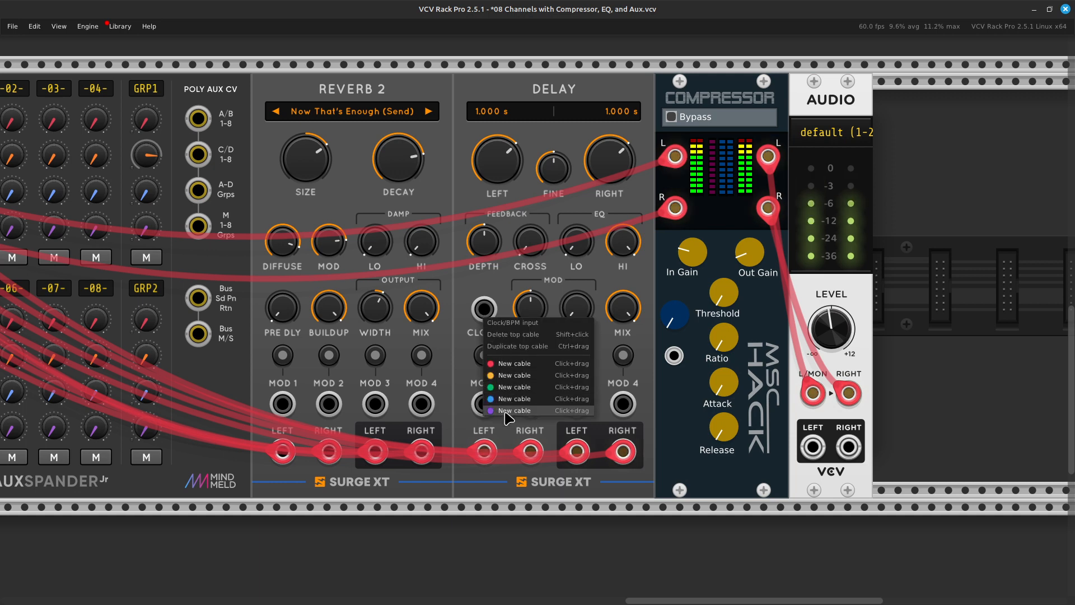
drag(505, 411, 368, 372)
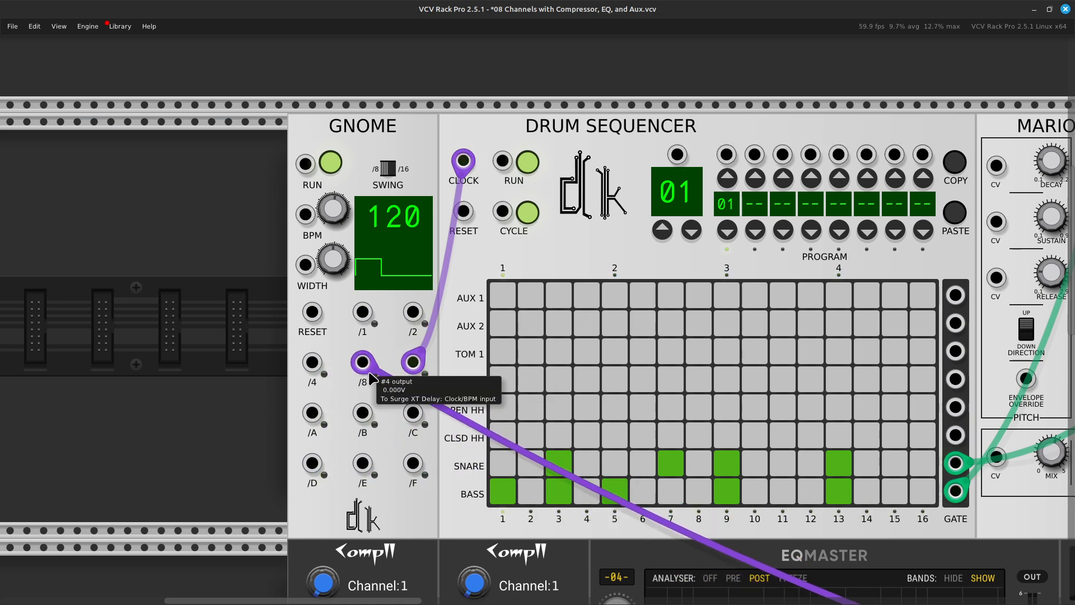
Step: Raise the Surge XT Delay's crossfeed to about 20%
scroll(750, 476, right, 10)
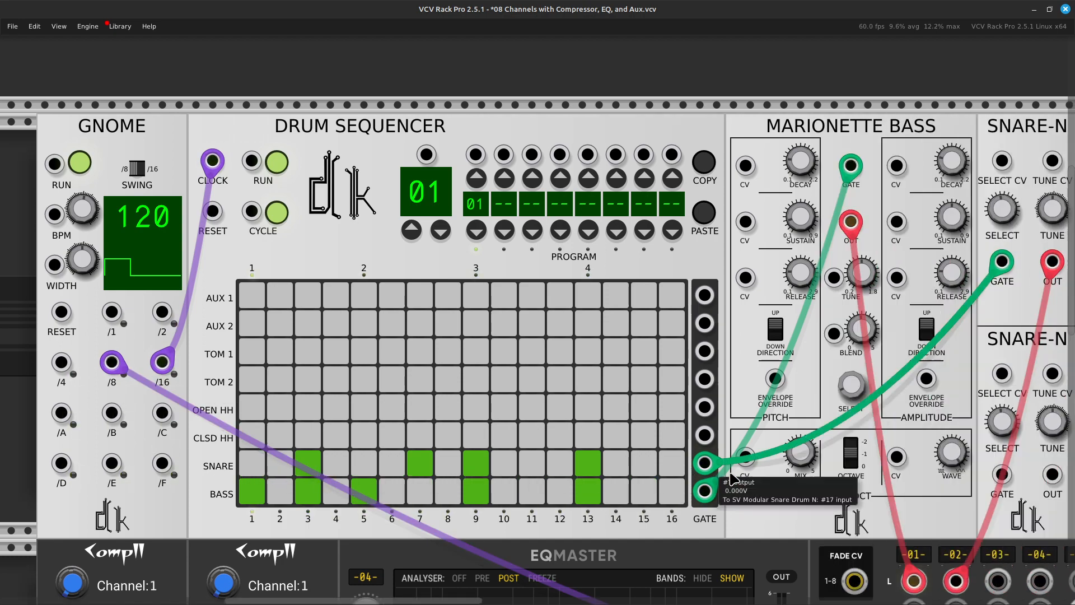
scroll(753, 464, down, 4)
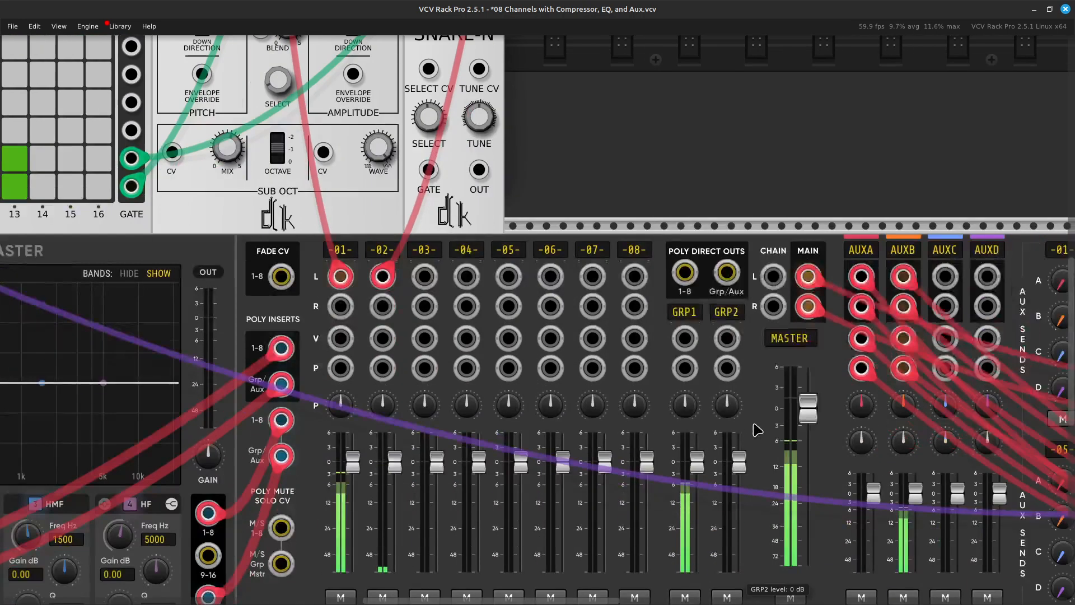
scroll(767, 426, right, 11)
scroll(771, 417, right, 4)
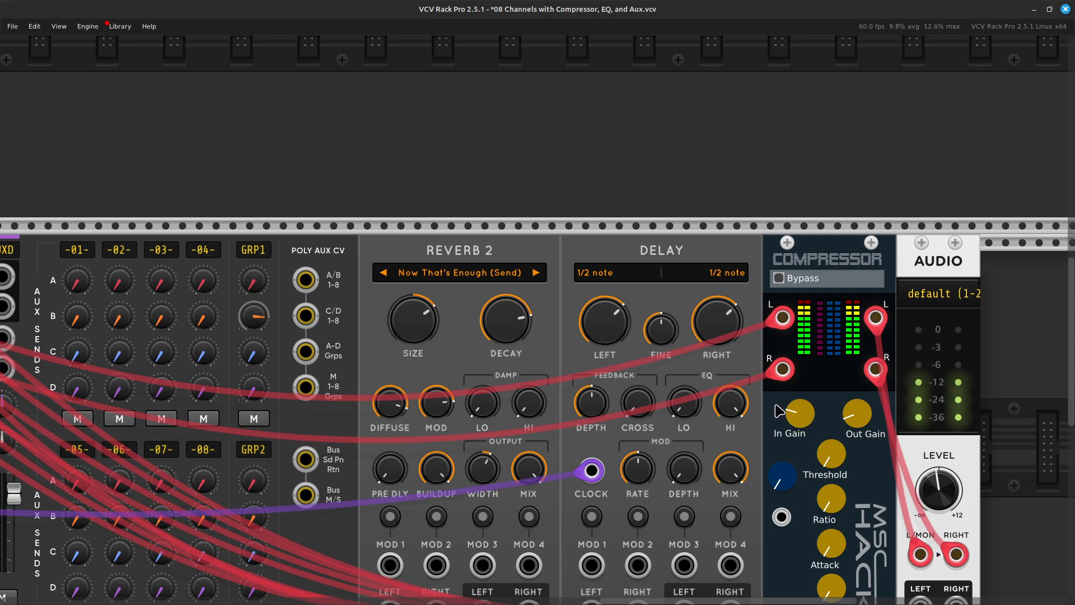
scroll(776, 414, down, 2)
scroll(779, 408, right, 1)
scroll(780, 410, up, 1)
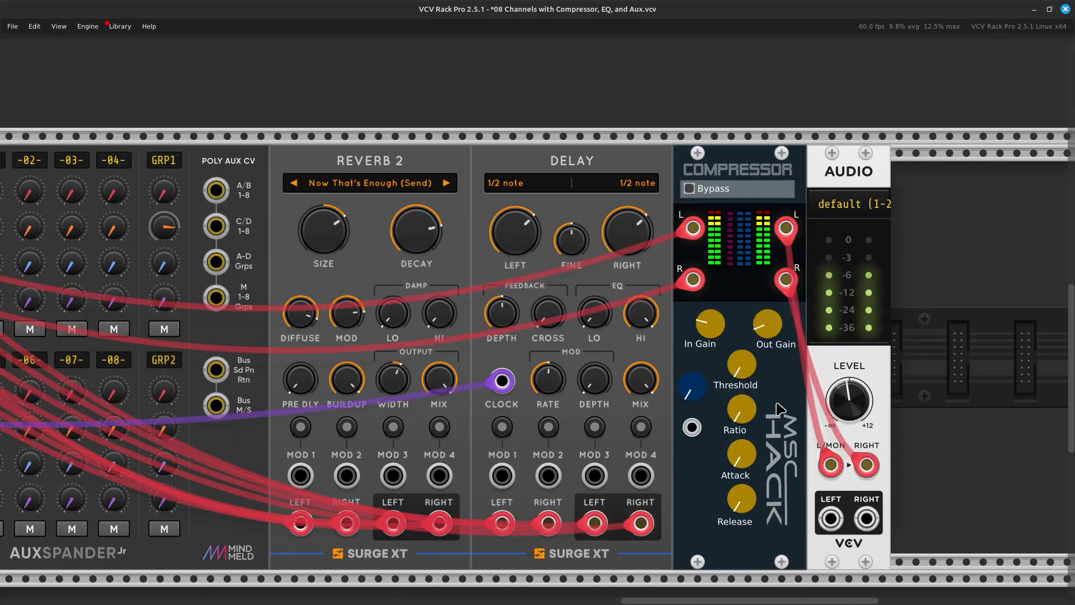
scroll(742, 392, left, 4)
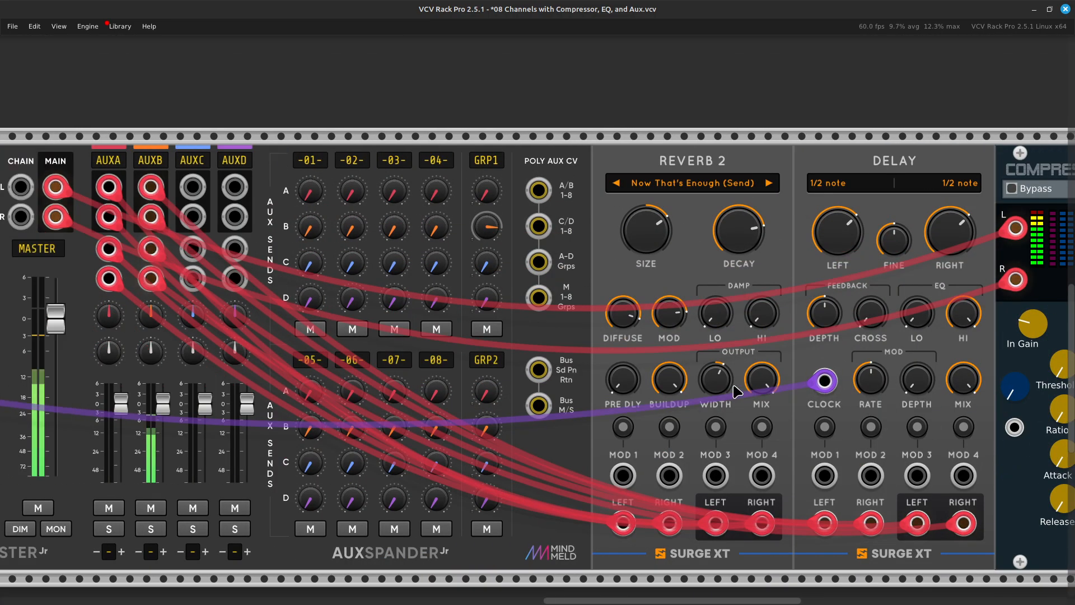
scroll(736, 336, right, 5)
scroll(731, 297, up, 1)
scroll(730, 296, right, 1)
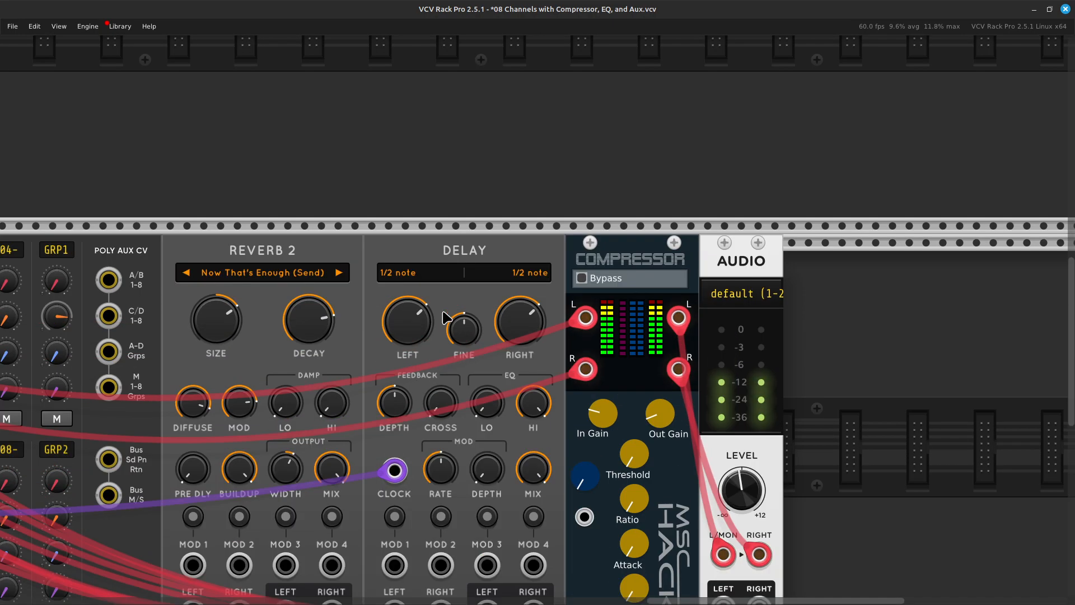
mouse_move(382, 399)
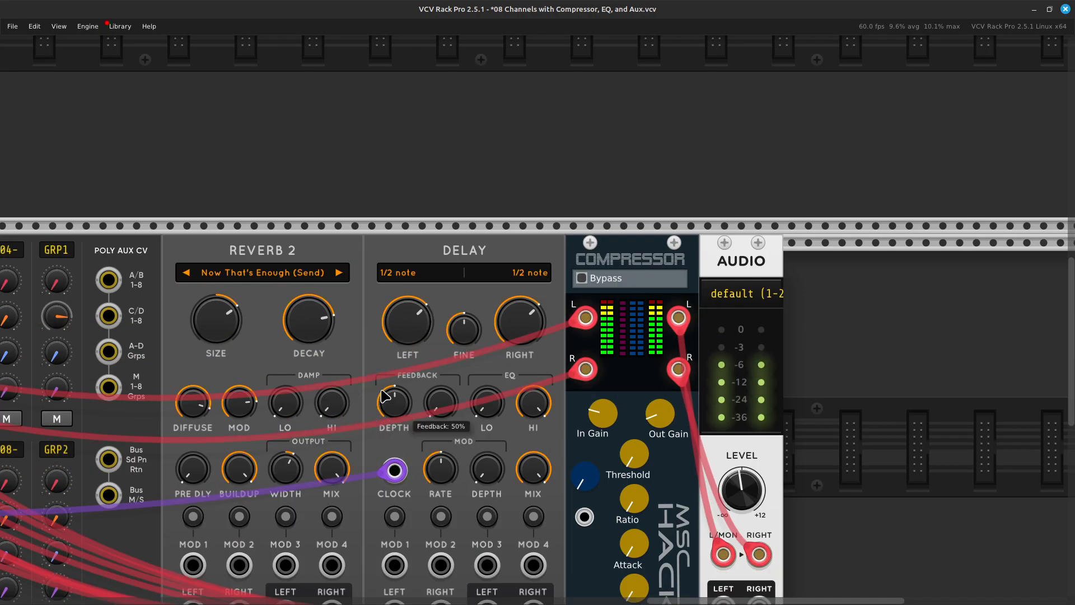
drag(401, 409, 401, 409)
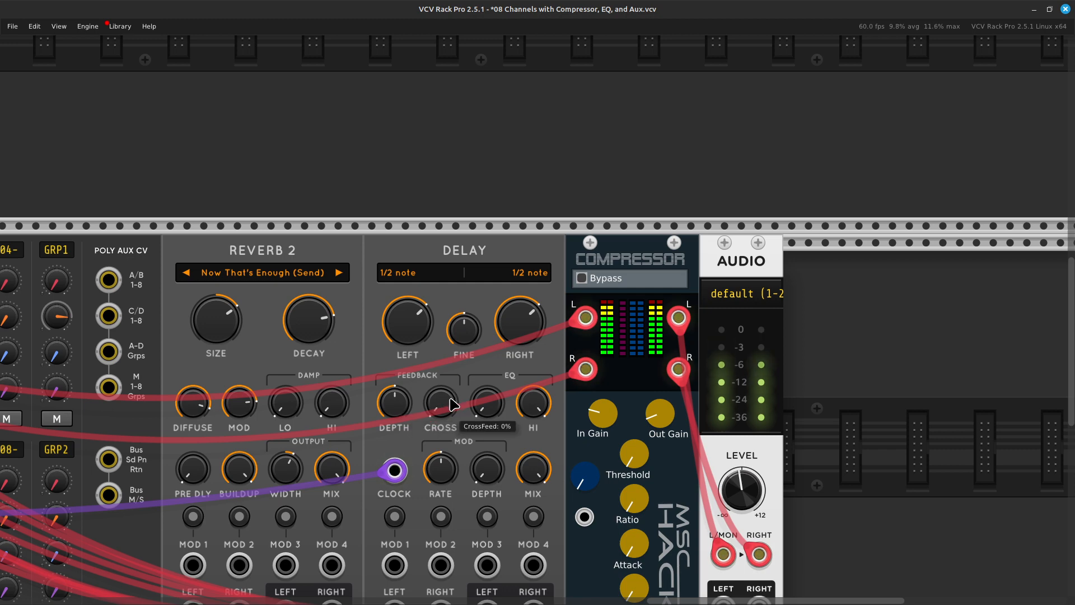
mouse_move(447, 413)
drag(447, 413, 446, 407)
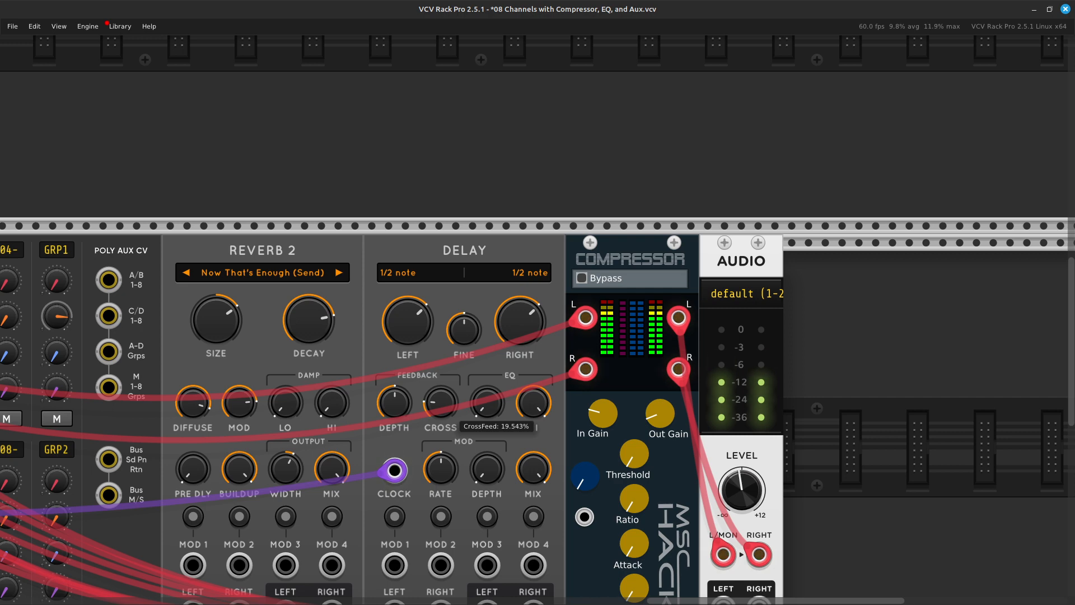
drag(447, 407, 446, 410)
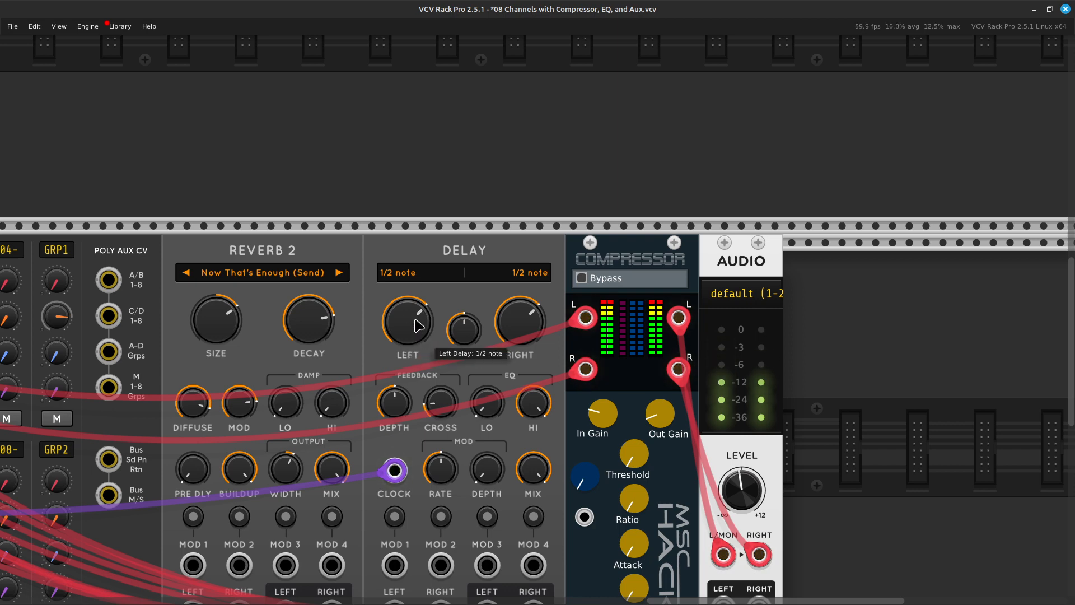
Step: Set the Delay's left time to 1/4 dotted and its right time to whole triplet
drag(408, 321, 408, 325)
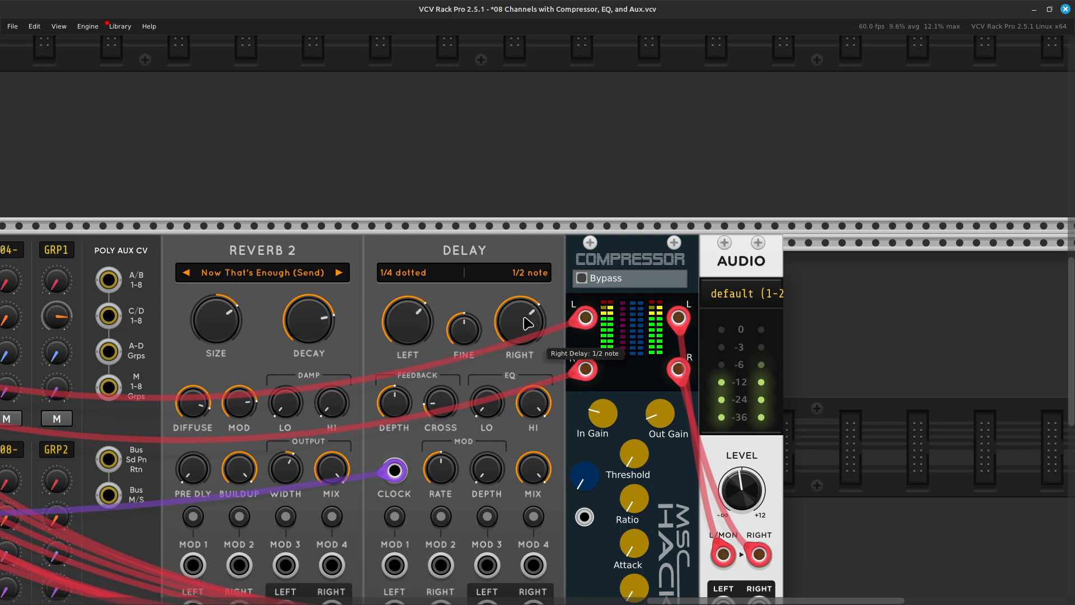
drag(520, 321, 520, 316)
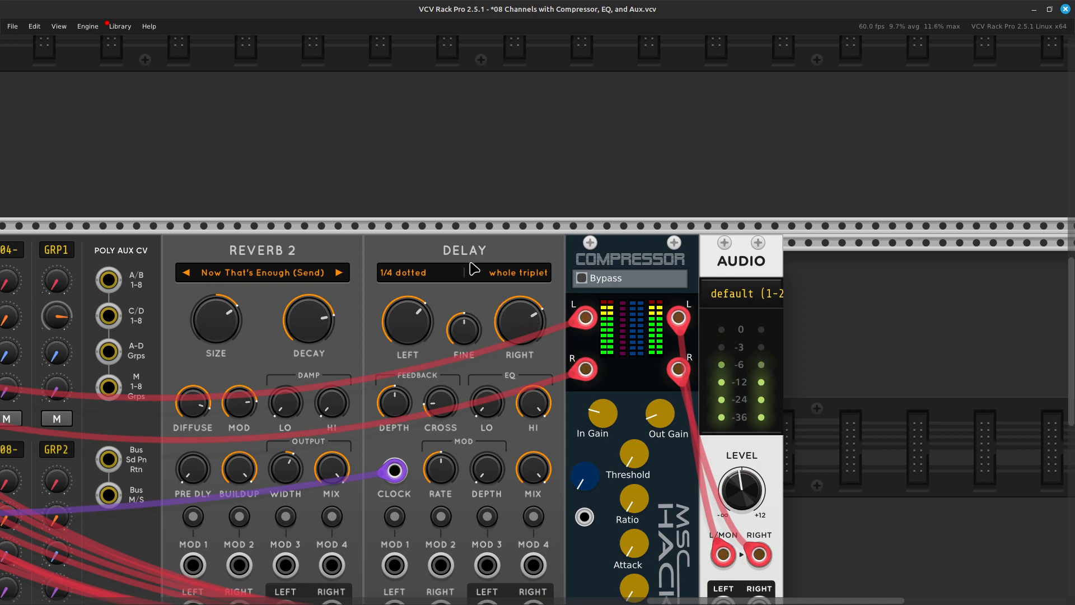
Step: Review the signal path from the Drum Sequencer and drum modules through the mixer channels to the aux sends and effects
scroll(466, 251, left, 10)
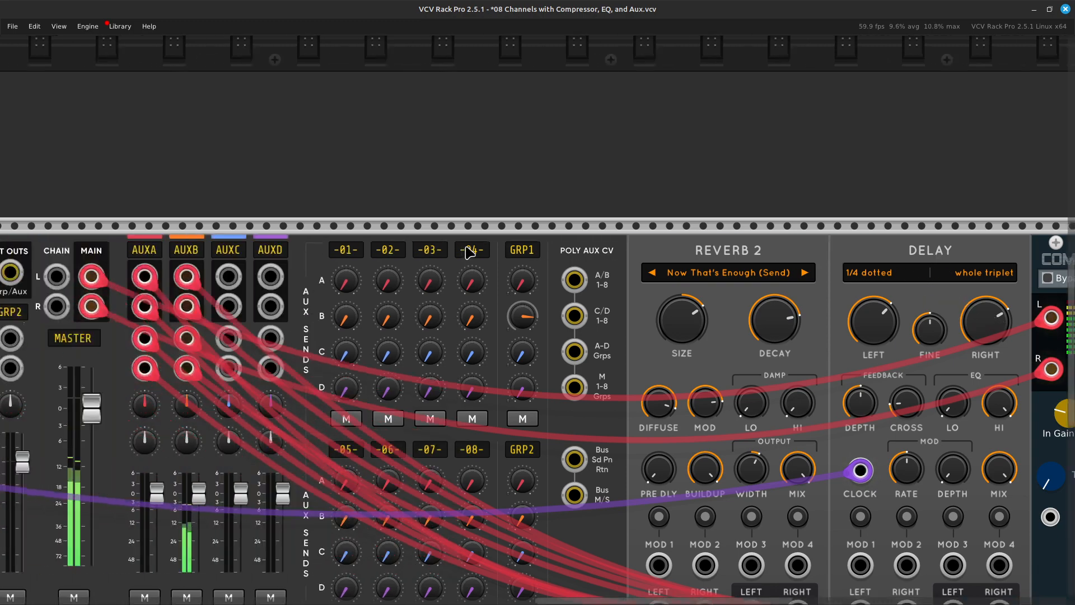
scroll(466, 250, up, 5)
scroll(465, 243, left, 4)
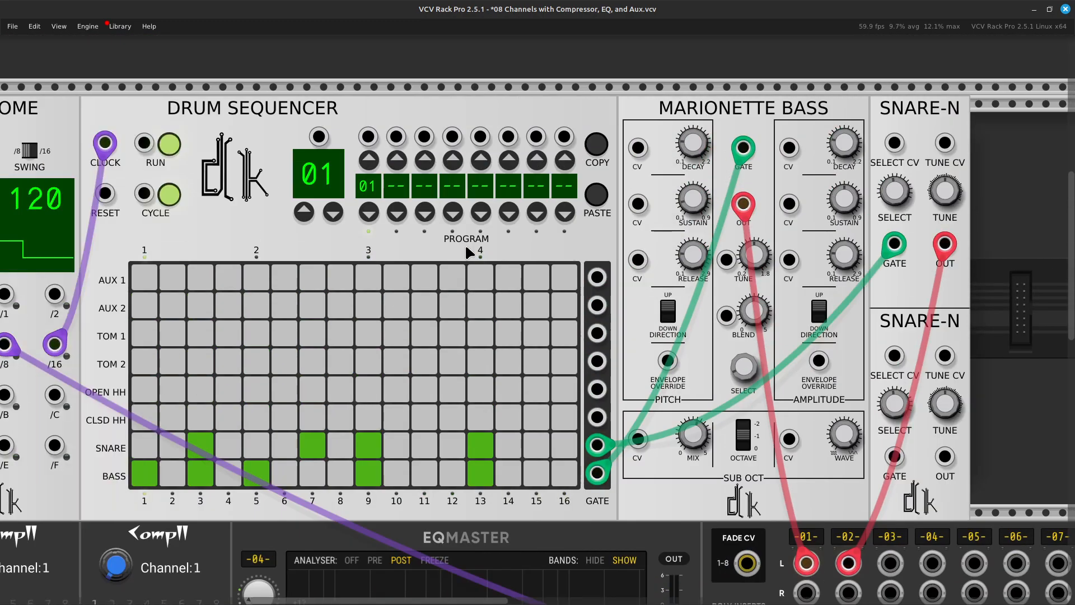
scroll(464, 243, right, 4)
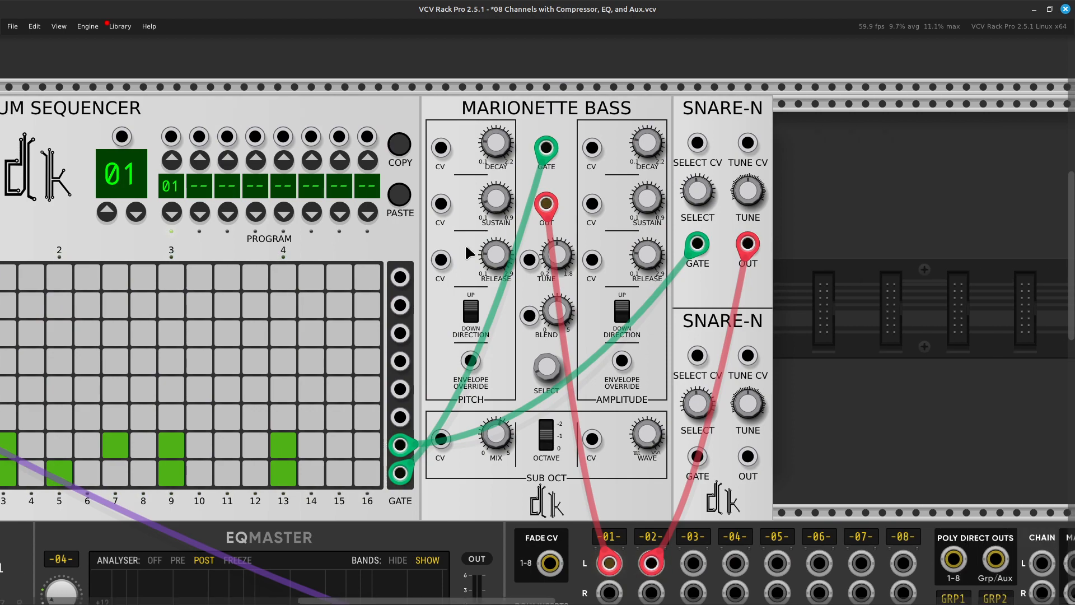
scroll(466, 247, right, 4)
scroll(466, 249, down, 9)
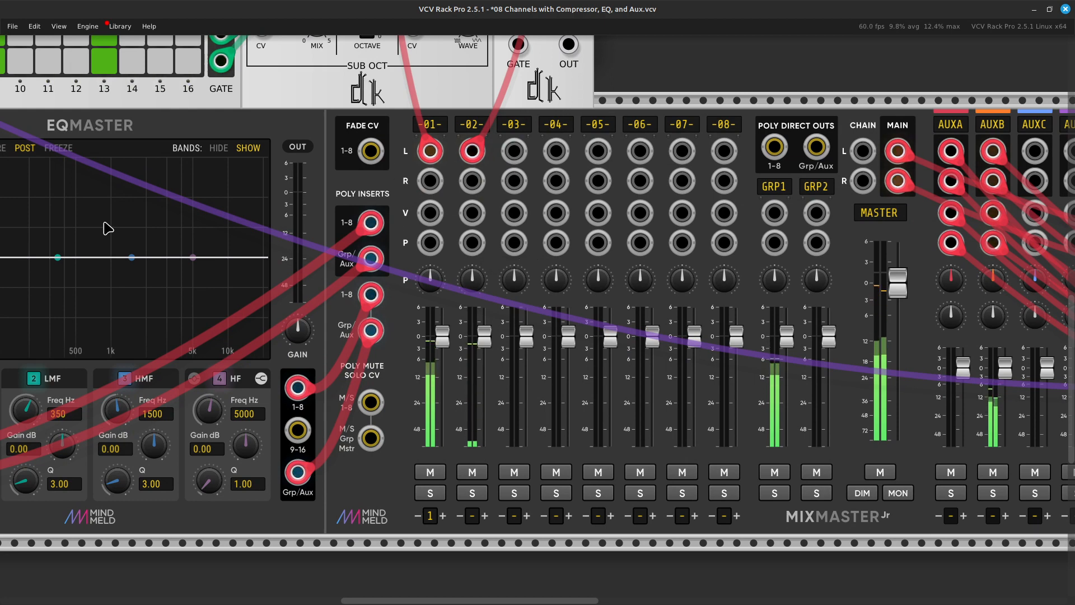
mouse_move(383, 342)
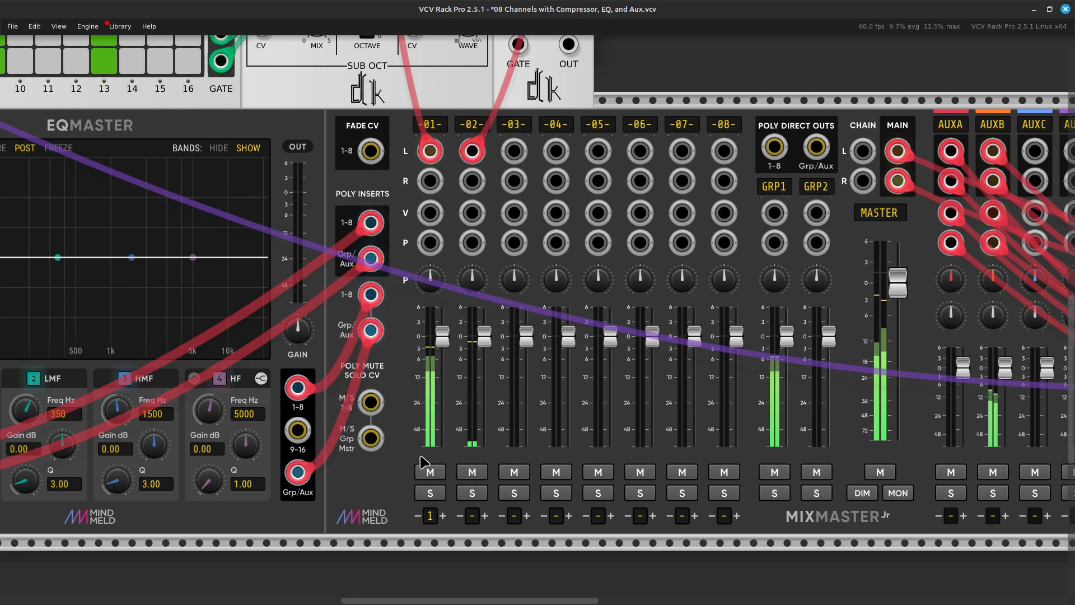
scroll(439, 505, right, 2)
scroll(439, 505, right, 15)
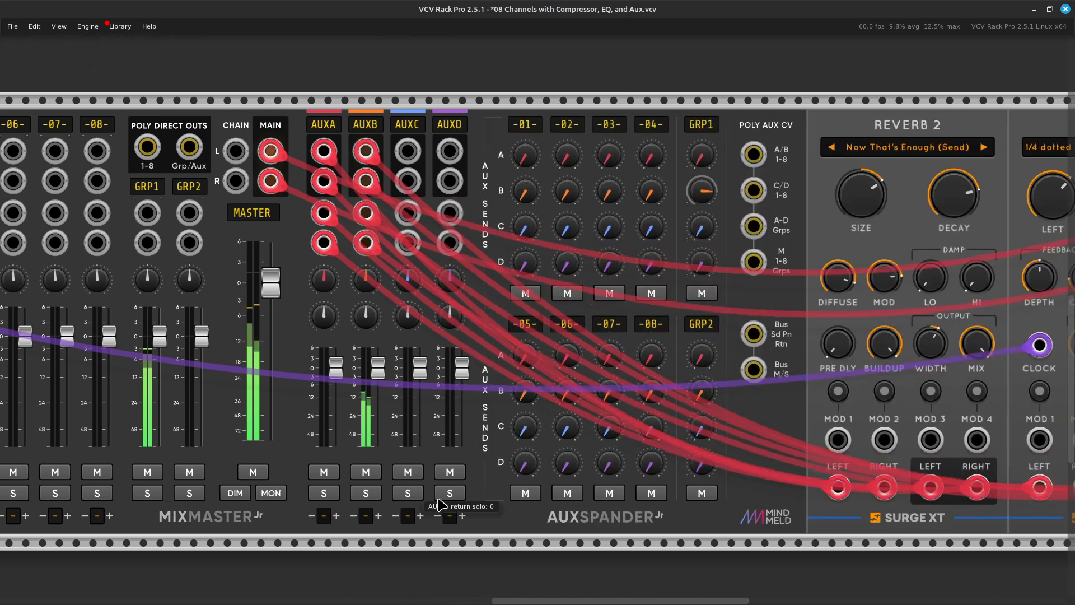
Step: Move the Audio and Compressor modules away from the Delay, side by side, to free a gap for another module
scroll(442, 504, up, 3)
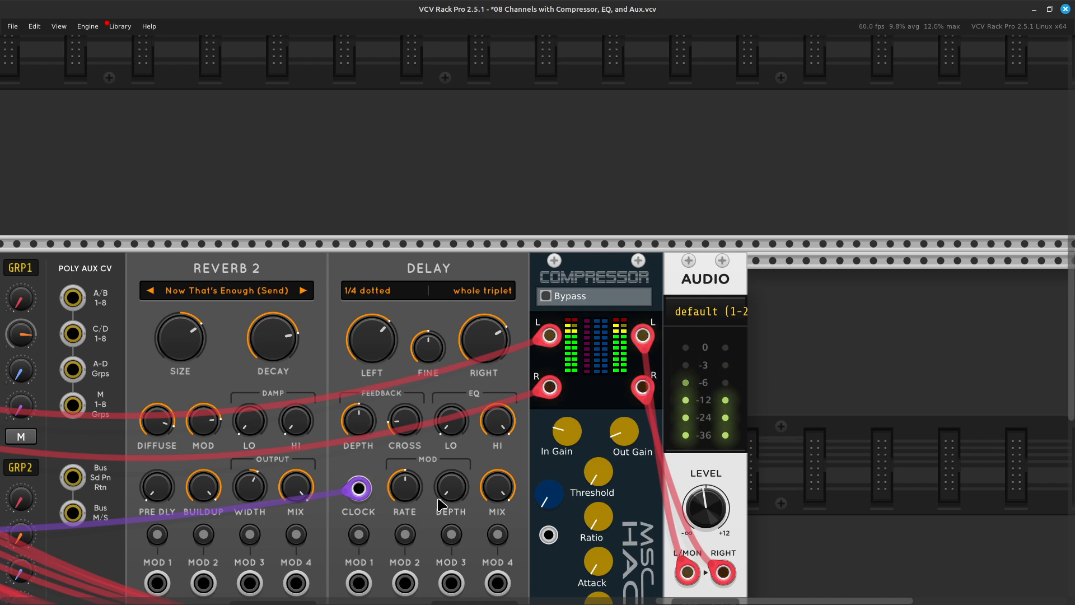
scroll(439, 502, left, 3)
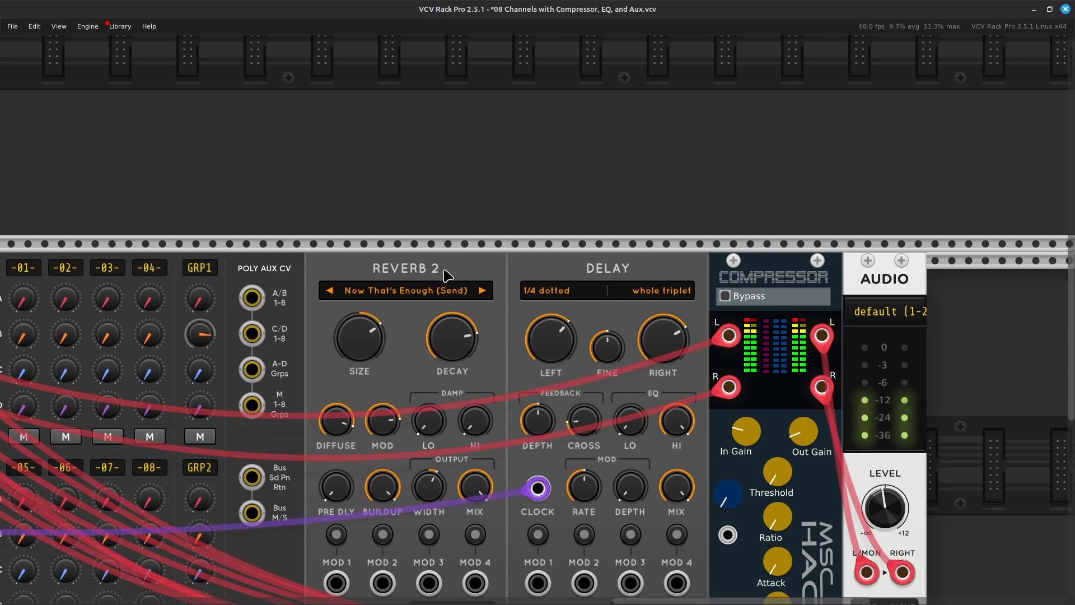
scroll(446, 274, right, 5)
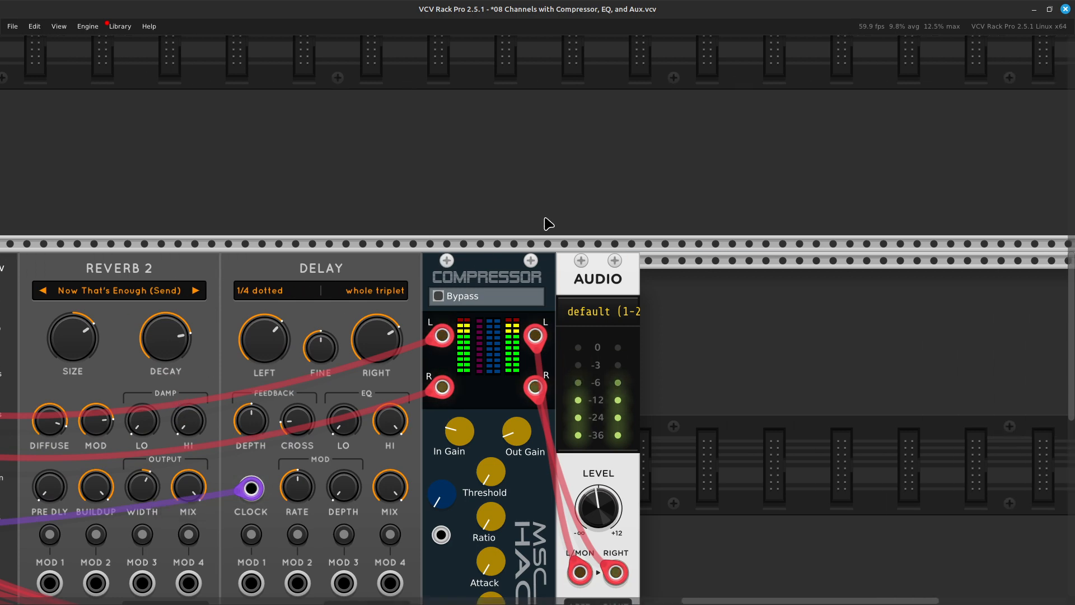
drag(619, 271, 854, 271)
drag(654, 283, 795, 302)
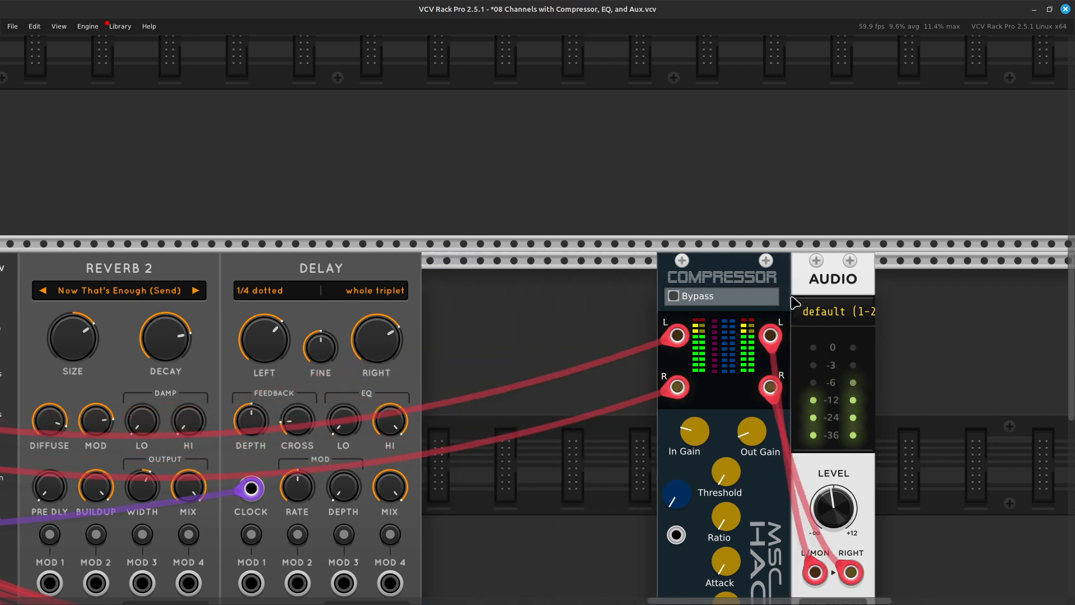
Step: Duplicate the Surge XT Delay into the gap beside it and close the Compressor and Audio modules up against the copy
click(403, 273)
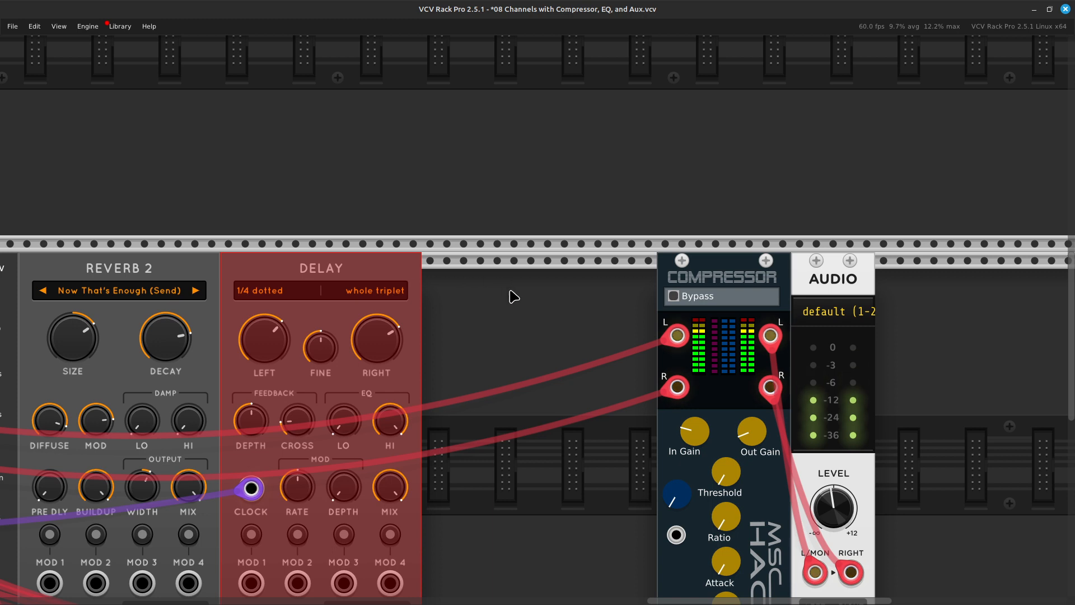
click(482, 321)
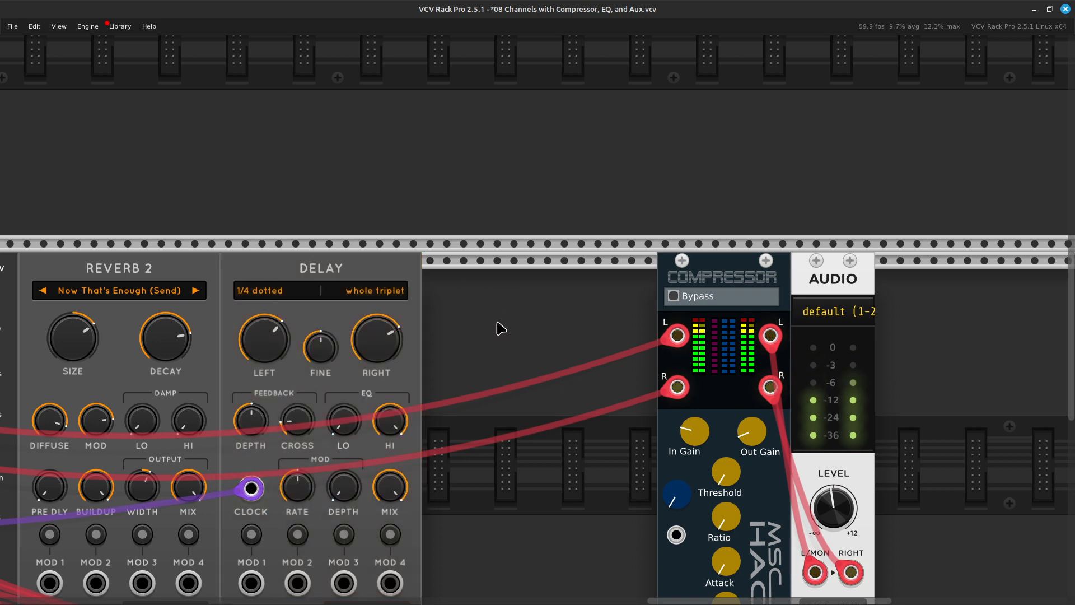
key(ctrl+v)
click(638, 245)
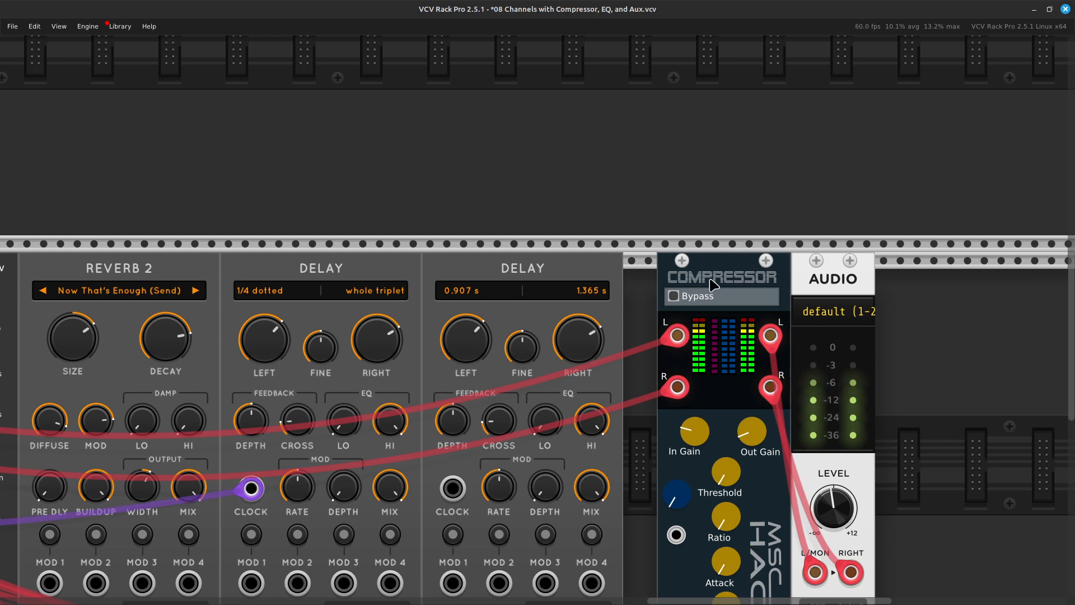
drag(713, 286, 679, 285)
drag(805, 274, 768, 288)
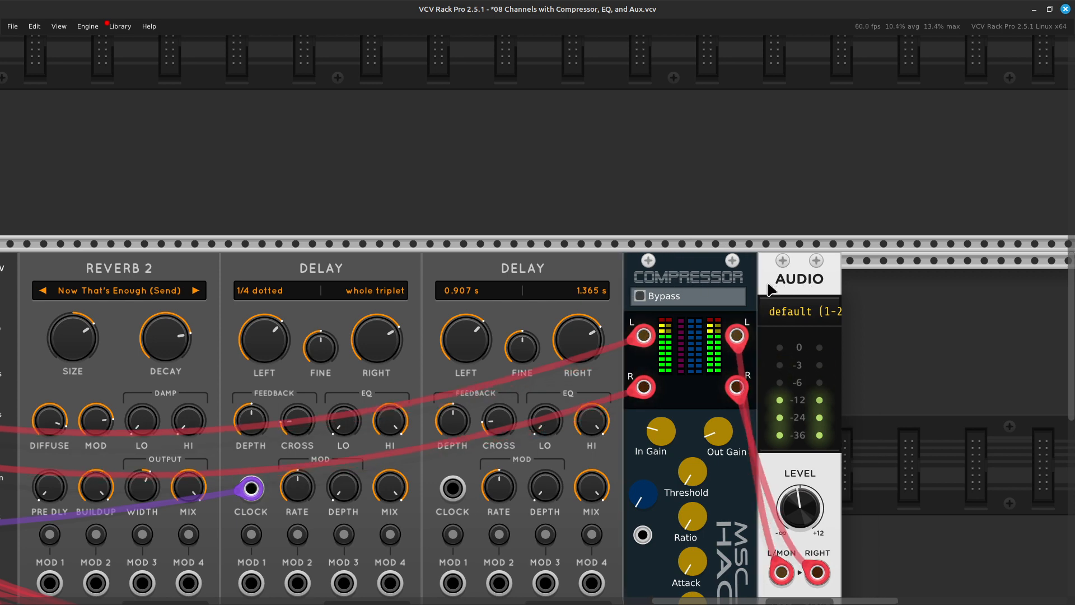
Step: Set both the left and right delay times of the second Delay to 1 s
right_click(464, 357)
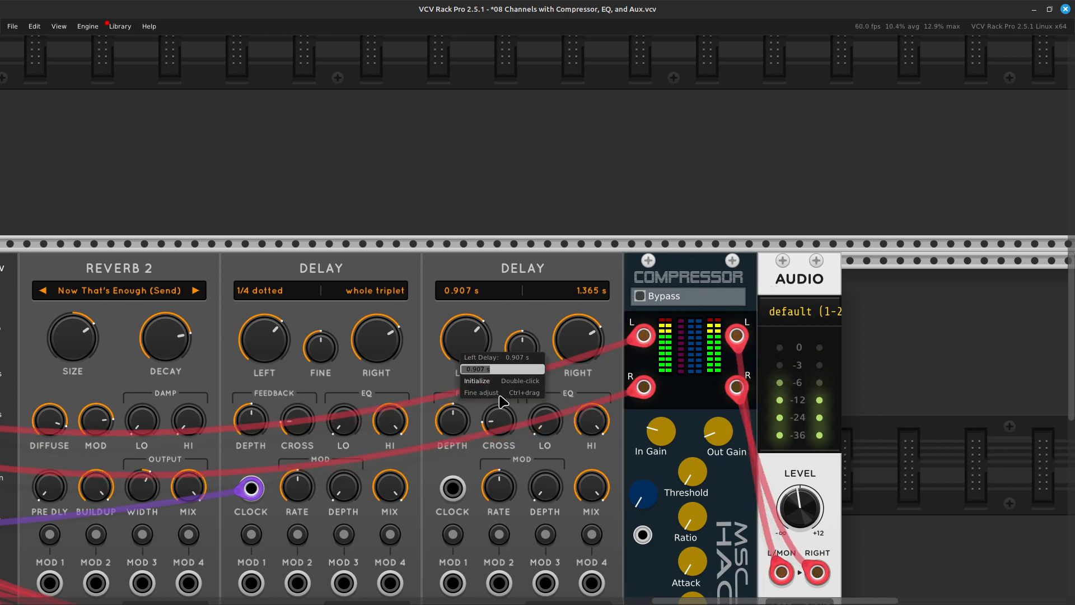
text(1)
key(Return)
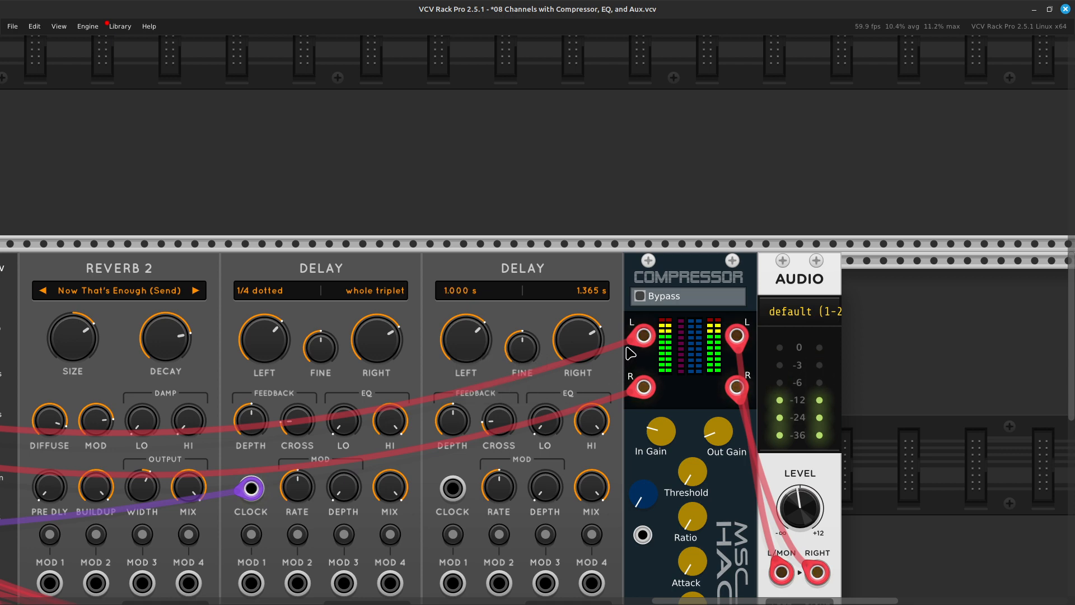
right_click(586, 345)
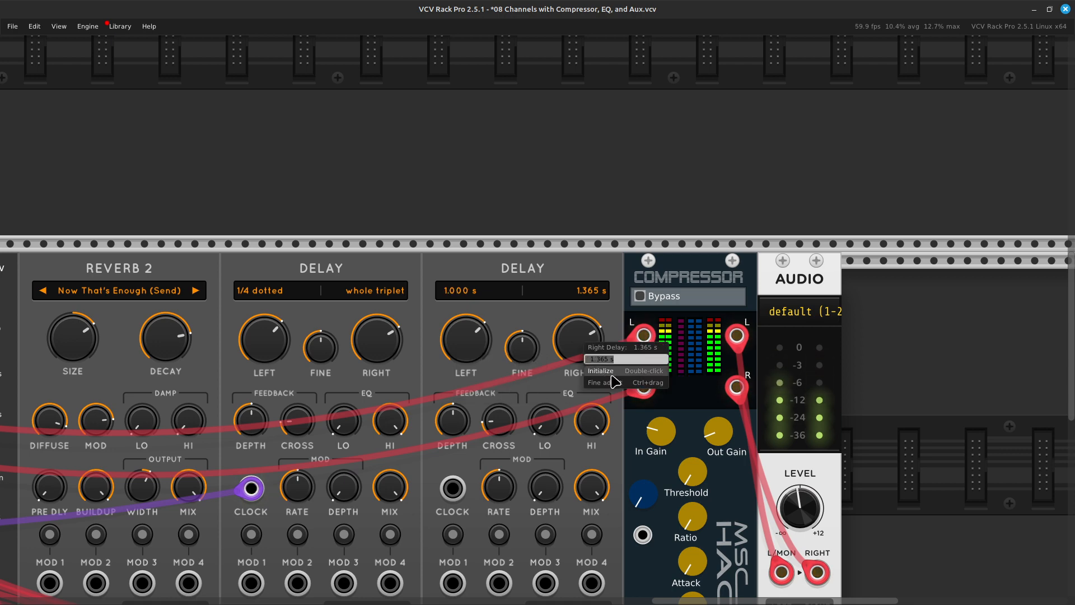
text(1)
key(Return)
Step: Assign mixer channel 2 to group 2 on the MixMaster Jr
key(Down)
key(Left)
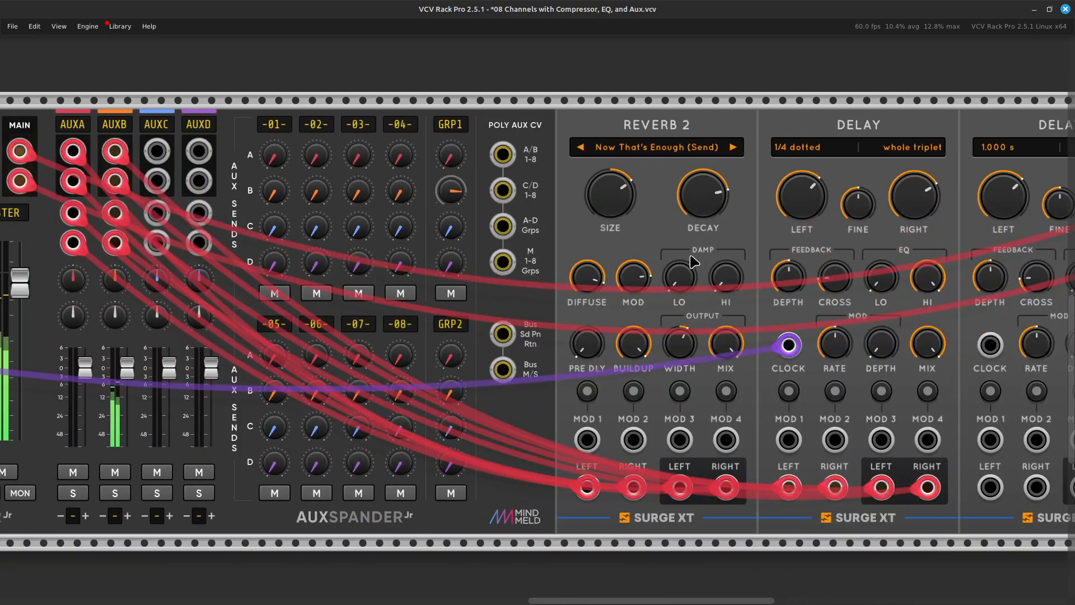
key(Left)
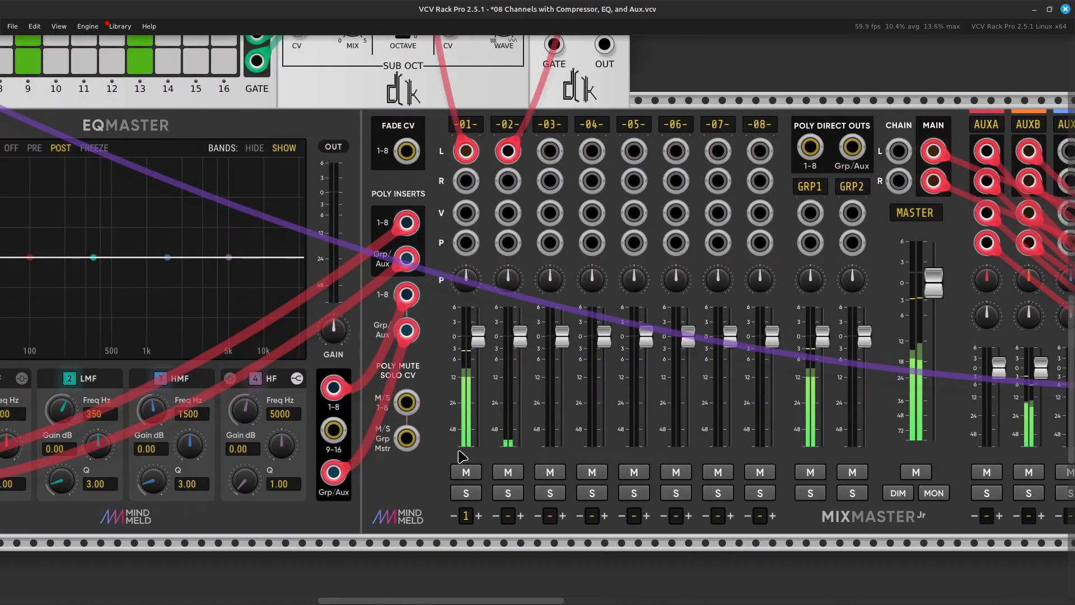
click(521, 515)
click(521, 515)
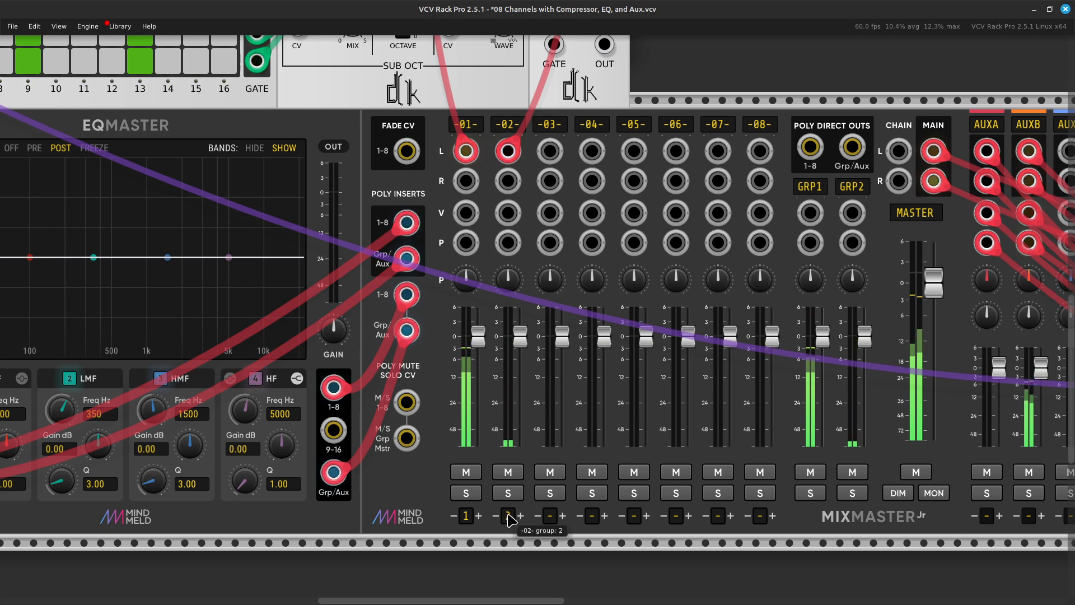
Step: Patch a red cable from the AUXC left send output to the second Delay's left input
scroll(511, 520, right, 15)
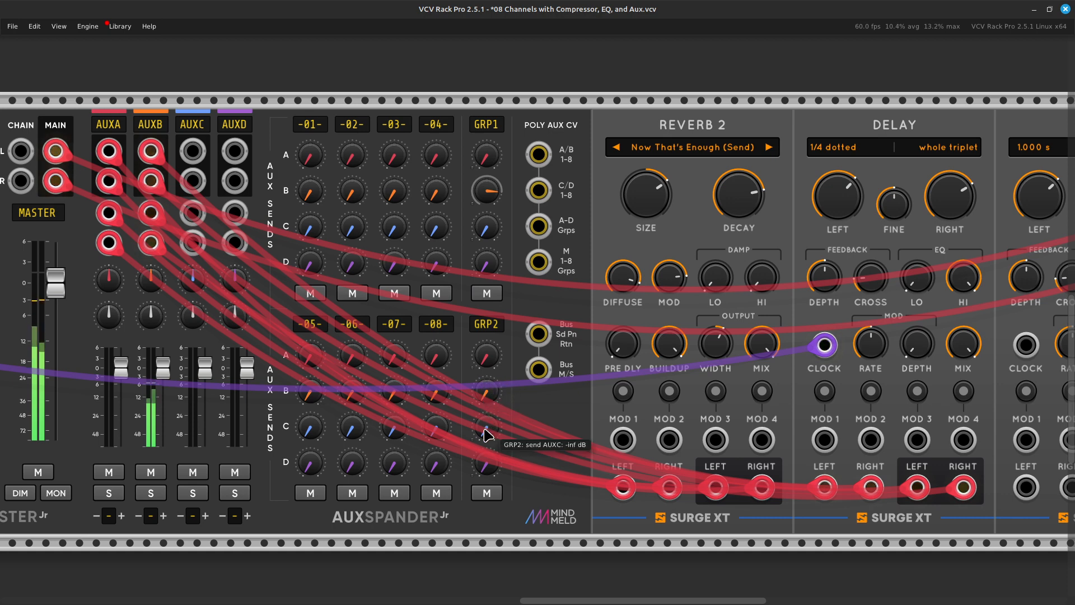
scroll(486, 434, left, 8)
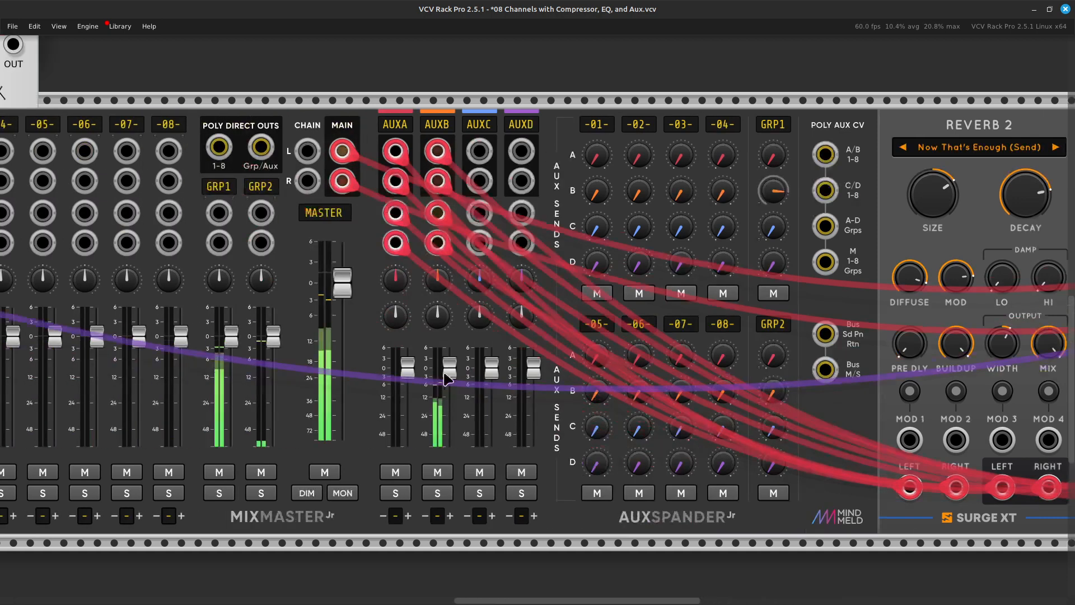
scroll(628, 330, up, 4)
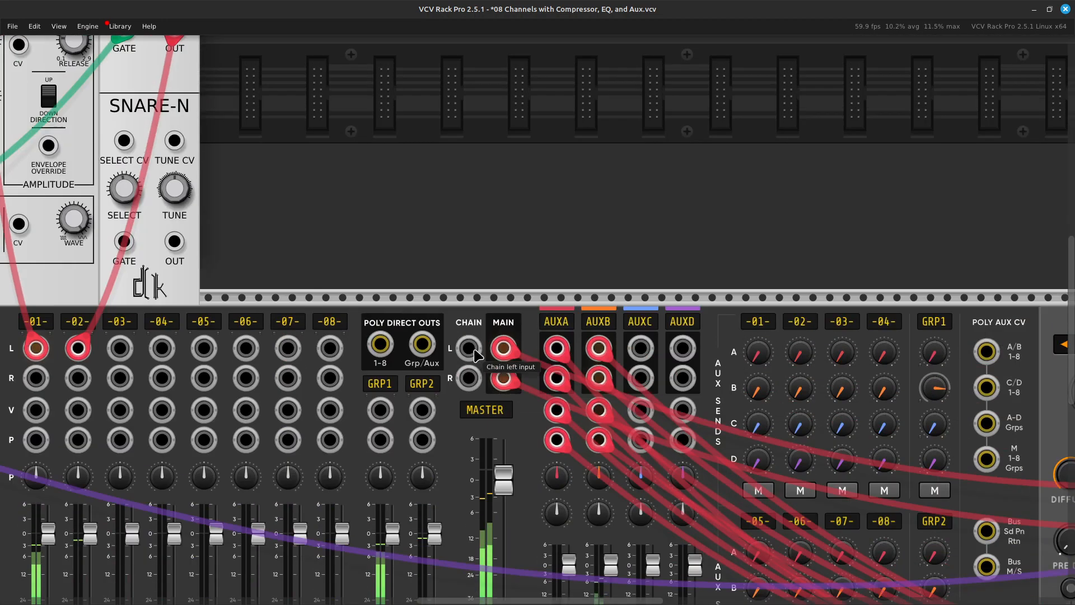
right_click(642, 349)
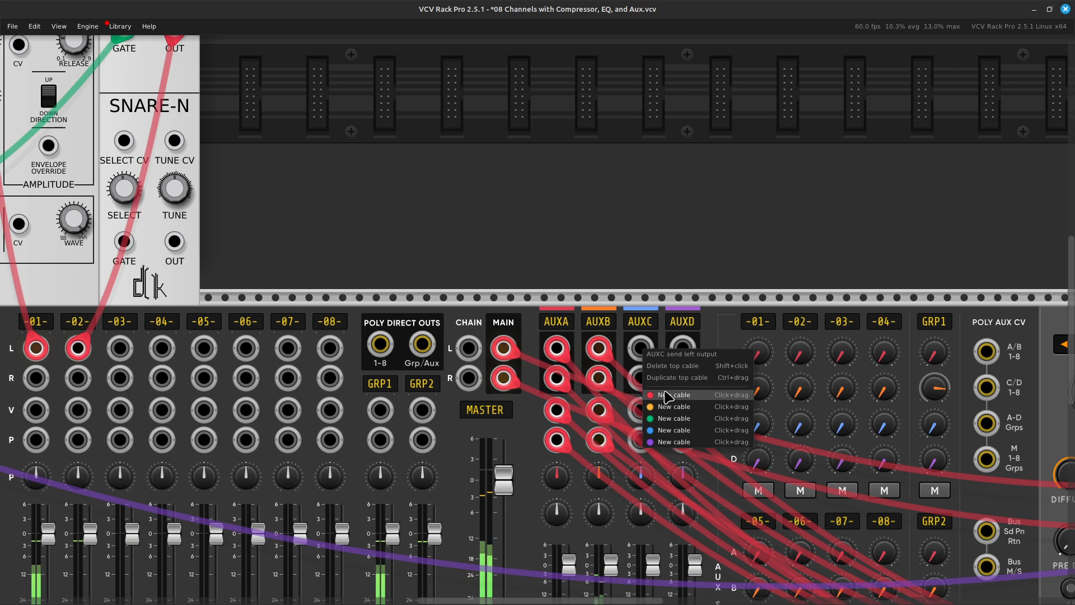
drag(668, 395, 471, 397)
scroll(684, 436, right, 18)
scroll(661, 498, down, 1)
scroll(635, 538, down, 5)
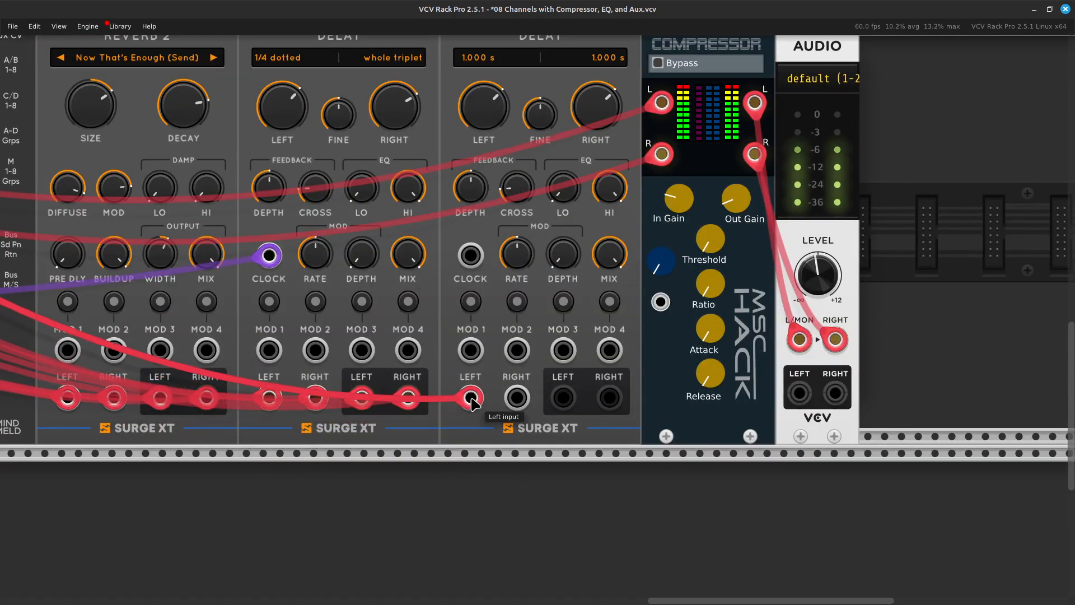
Step: Patch a red cable between the second Delay's right input and the AUXC right send output
right_click(515, 405)
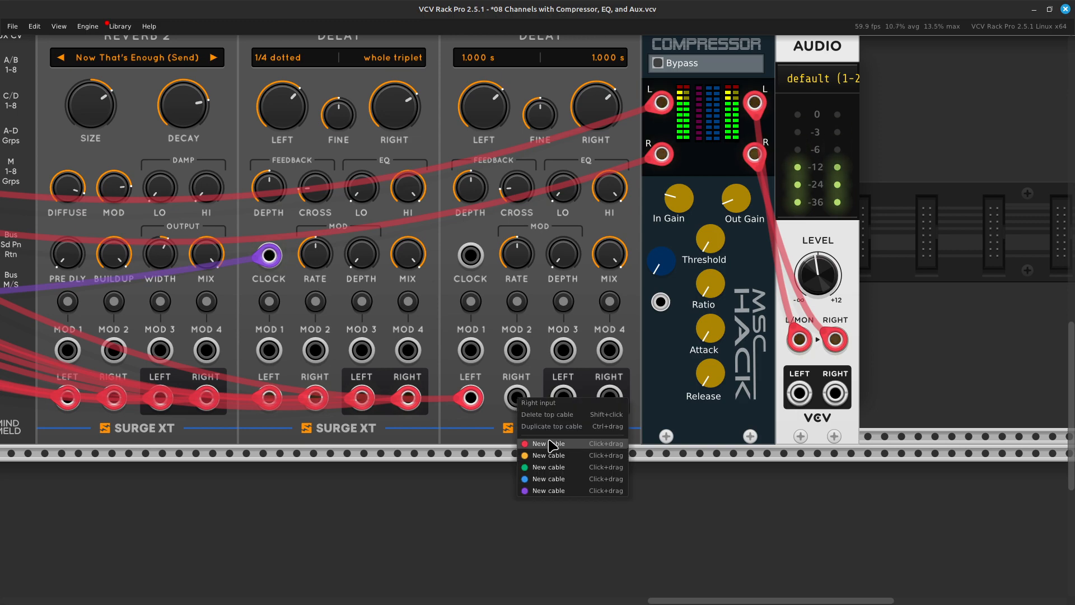
scroll(413, 473, left, 14)
drag(548, 442, 426, 303)
scroll(406, 479, up, 4)
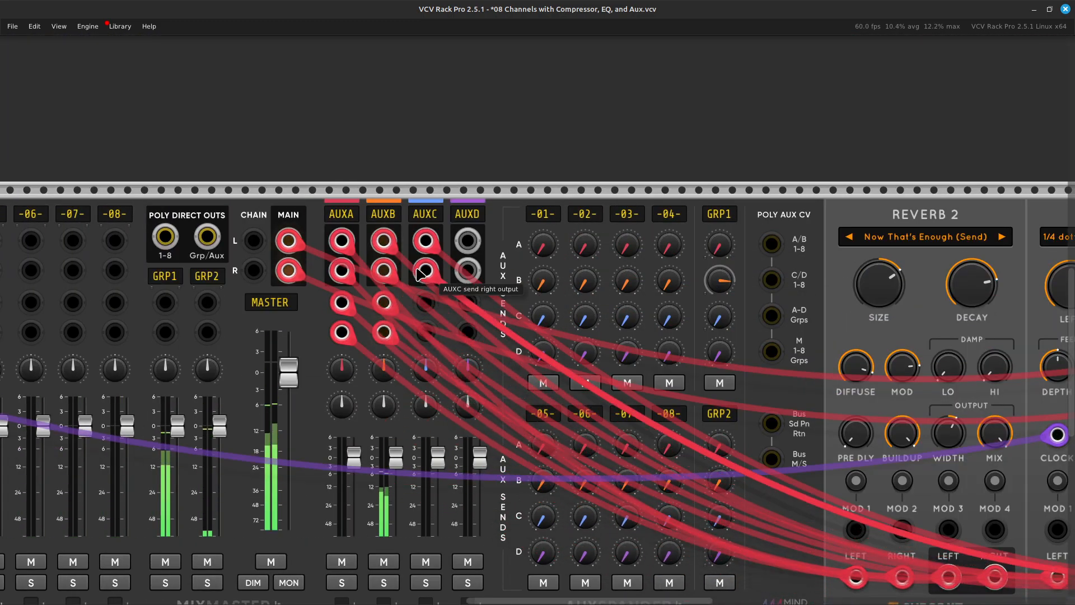
Step: Patch a red cable between the AUXC left return input and the second Delay's left output
right_click(427, 306)
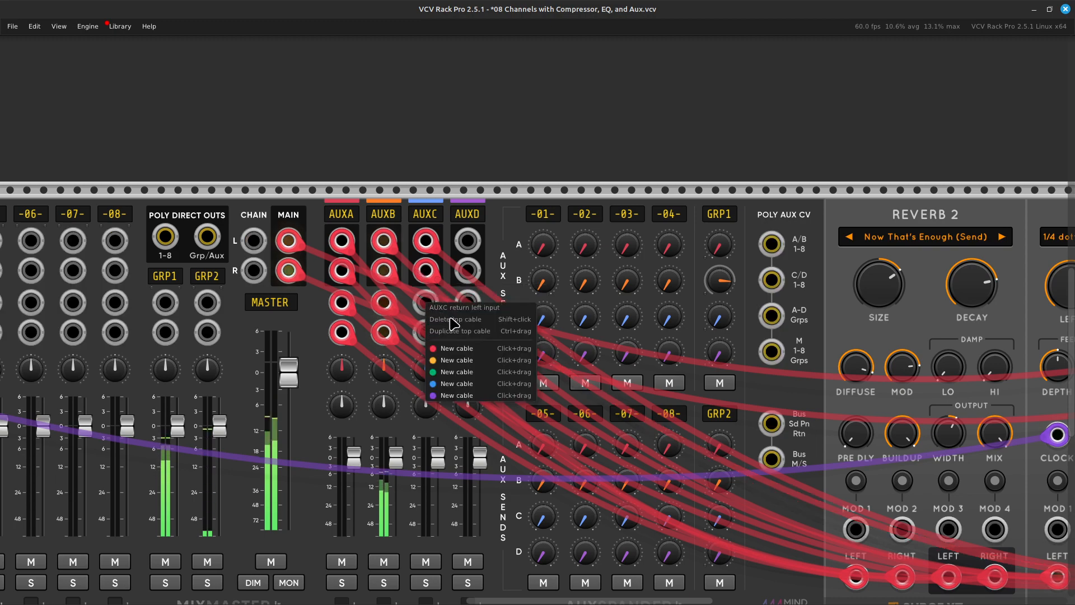
key(Right)
drag(461, 351, 581, 442)
key(Down)
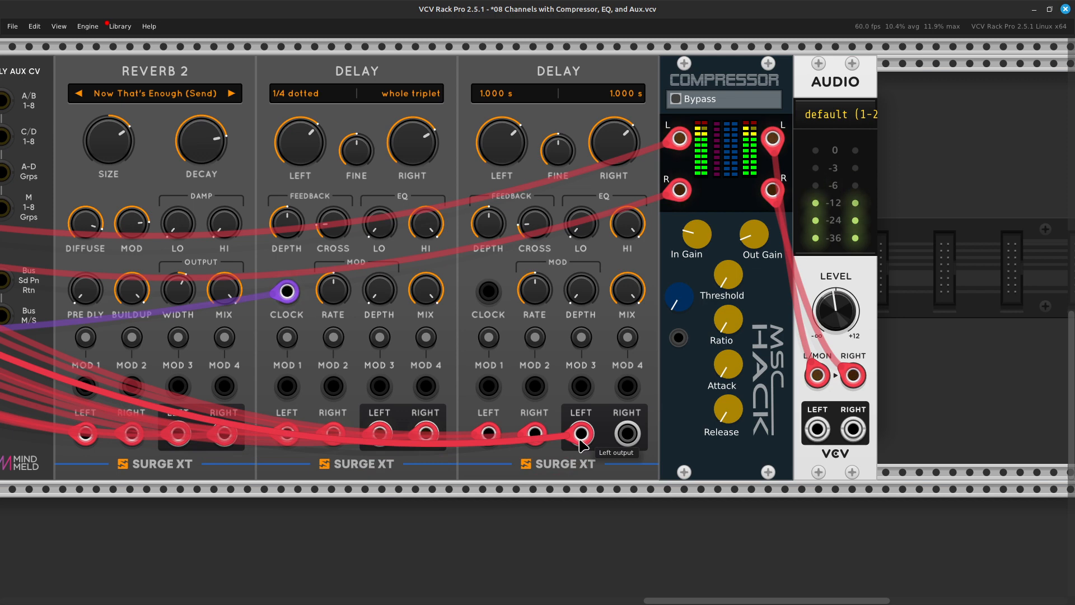
right_click(634, 441)
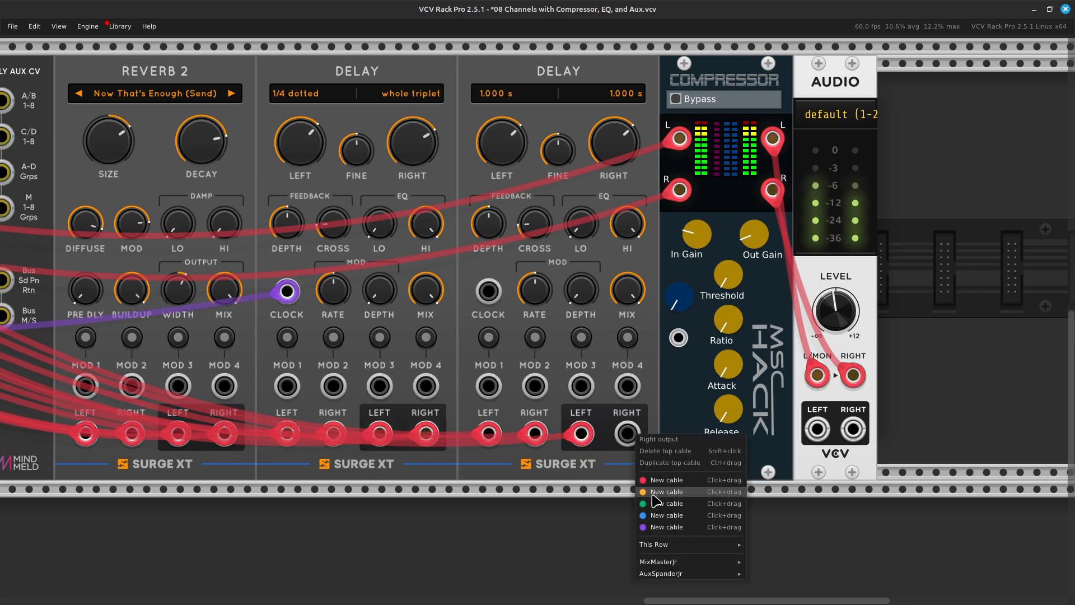
key(Left)
key(Left)
key(Left)
drag(649, 492, 628, 541)
scroll(386, 590, right, 20)
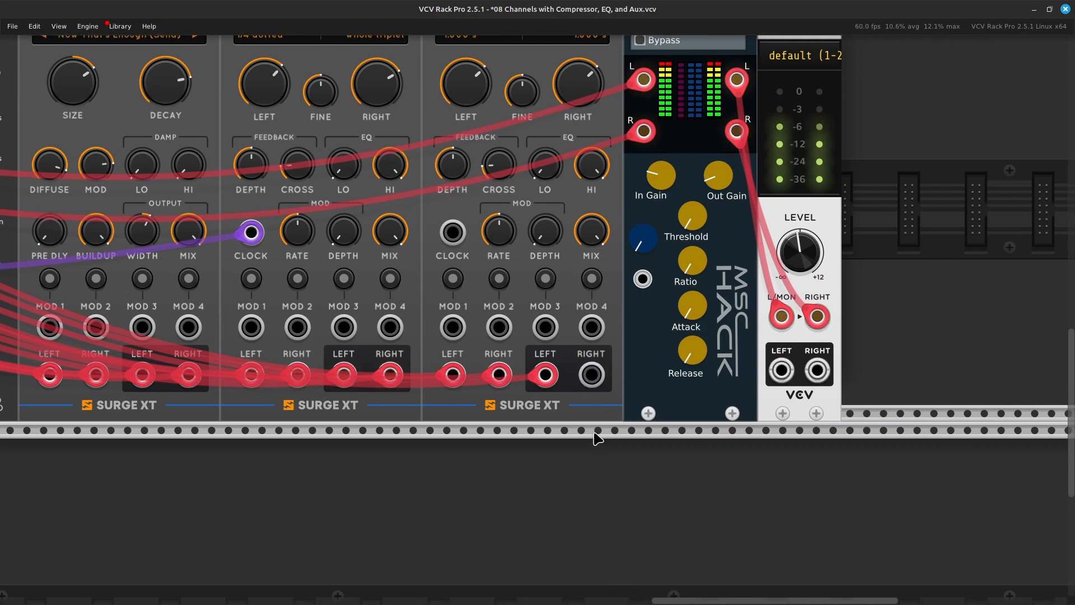
Step: Patch a red cable from the second Delay's right output to the AUXC right return input
right_click(593, 379)
key(Left)
drag(627, 426, 446, 329)
key(Up)
key(Left)
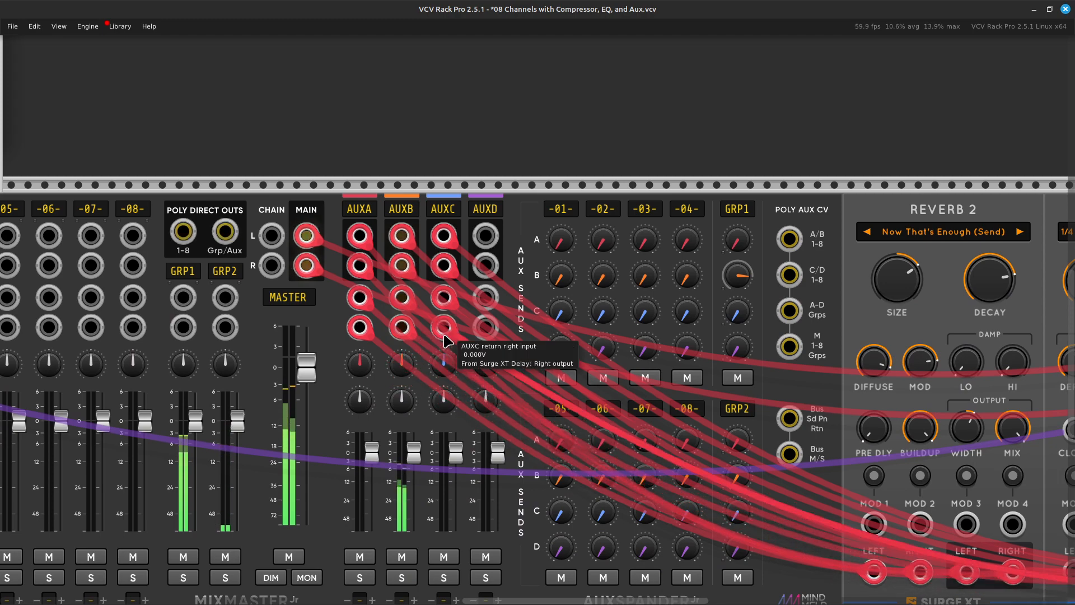
Step: Patch a purple cable between the second Delay's clock input and the Gnome's /4 output
key(Right)
key(Down)
key(Right)
key(Right)
key(Down)
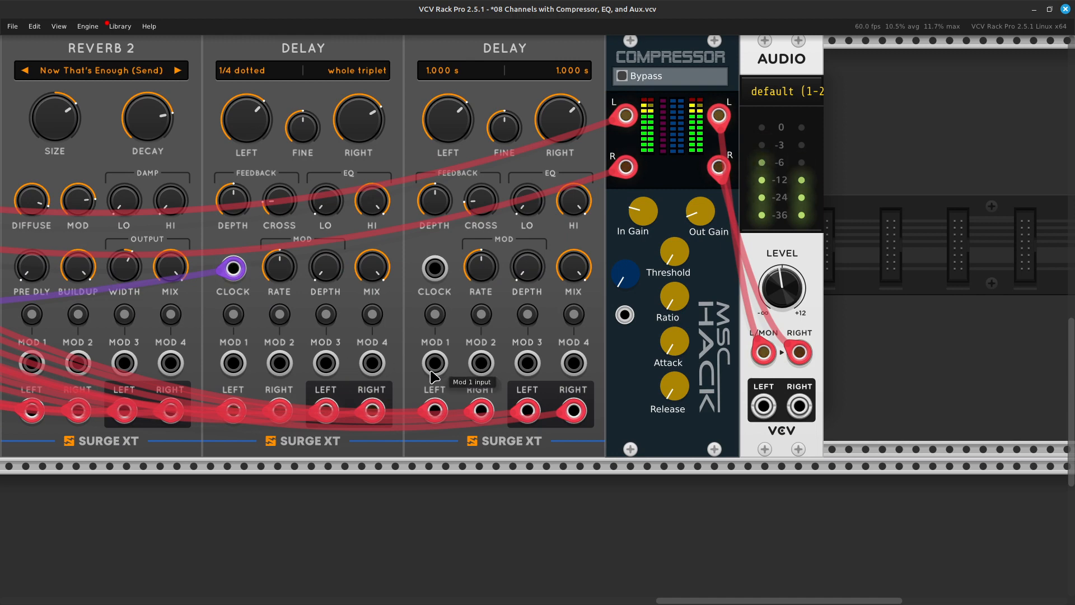
right_click(439, 367)
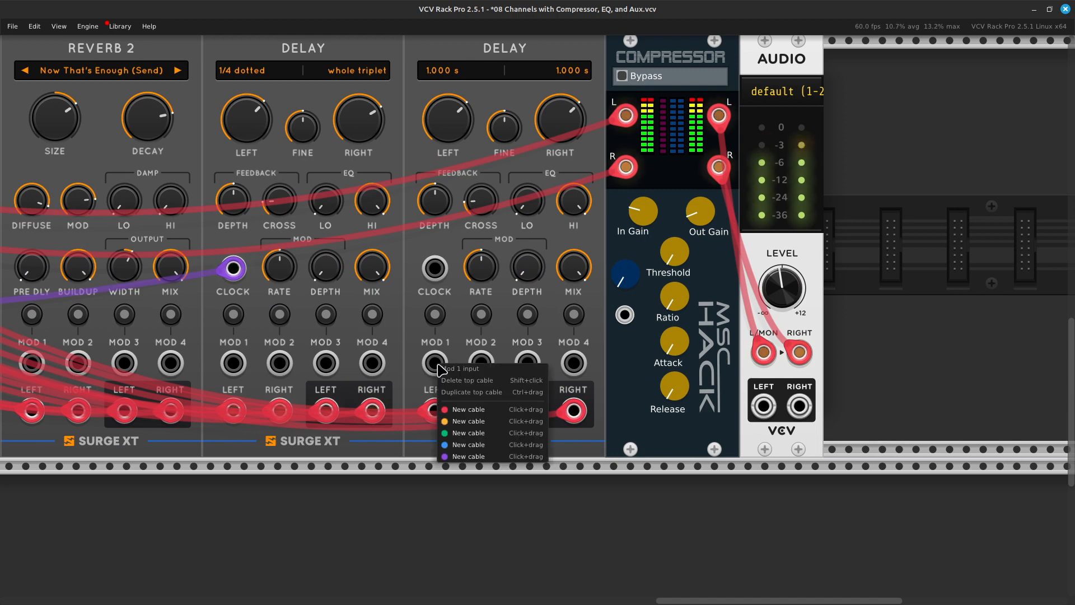
right_click(438, 272)
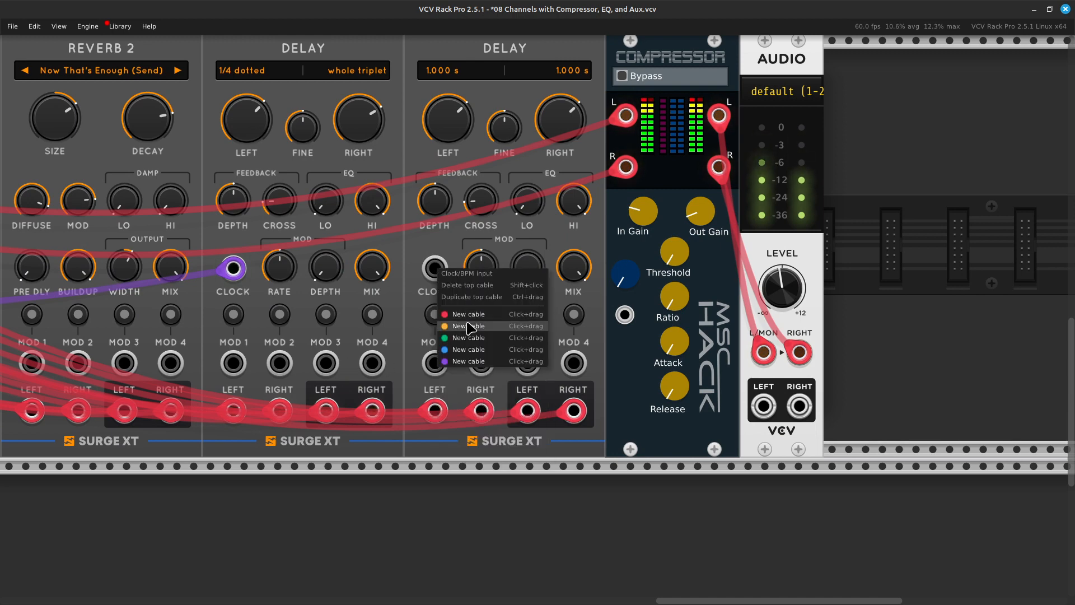
click(470, 361)
scroll(356, 381, left, 15)
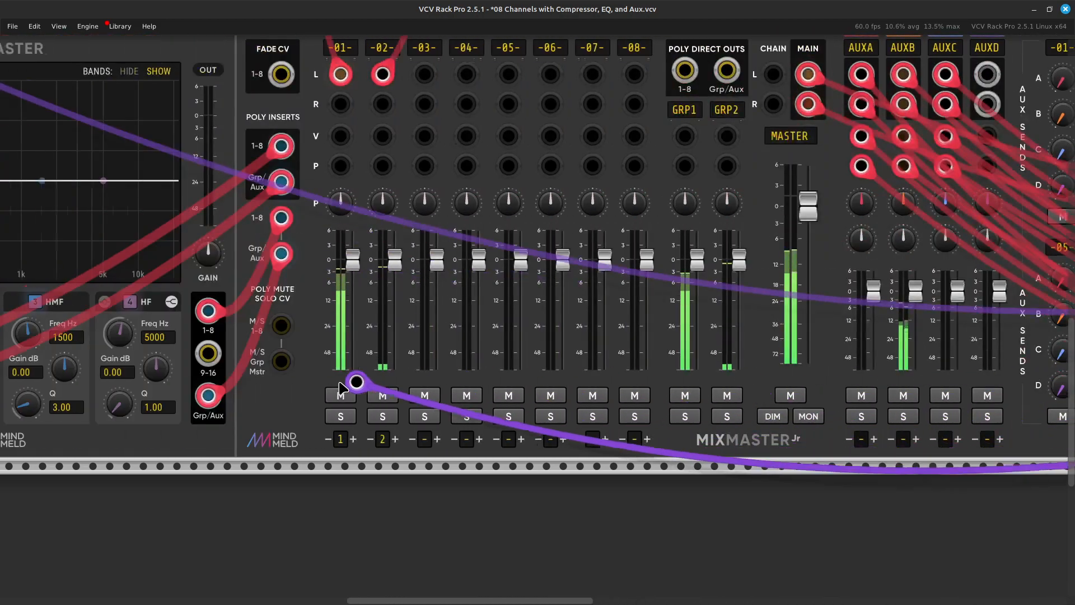
scroll(347, 386, up, 10)
scroll(352, 397, left, 15)
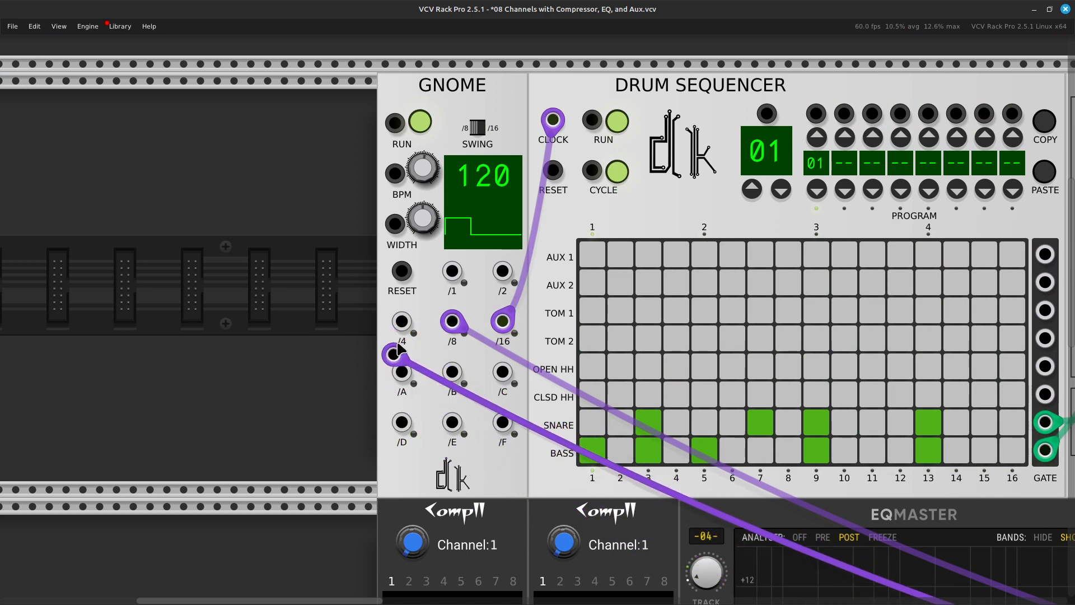
click(402, 324)
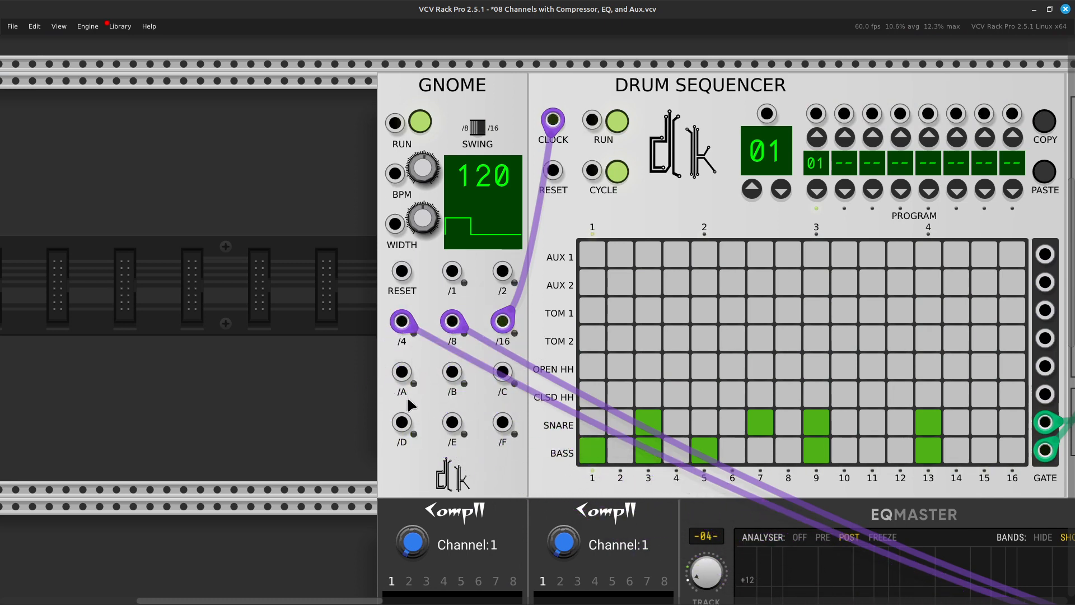
Step: Raise GRP2's AUXC send level on the AuxSpander Jr to about -2.9 dB
scroll(406, 396, right, 20)
scroll(912, 417, down, 10)
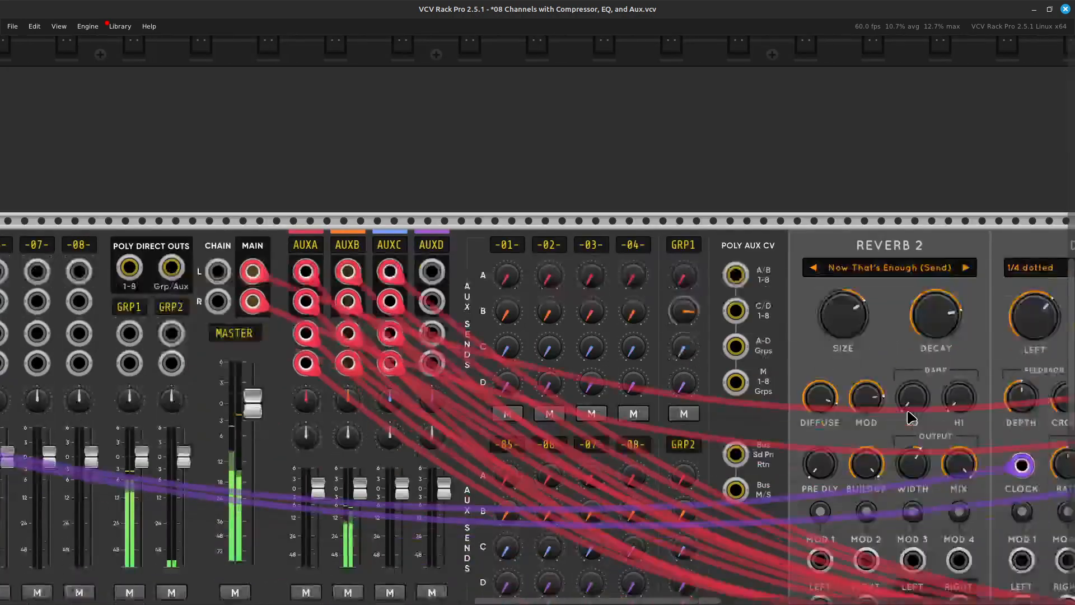
scroll(784, 403, right, 10)
scroll(715, 396, left, 15)
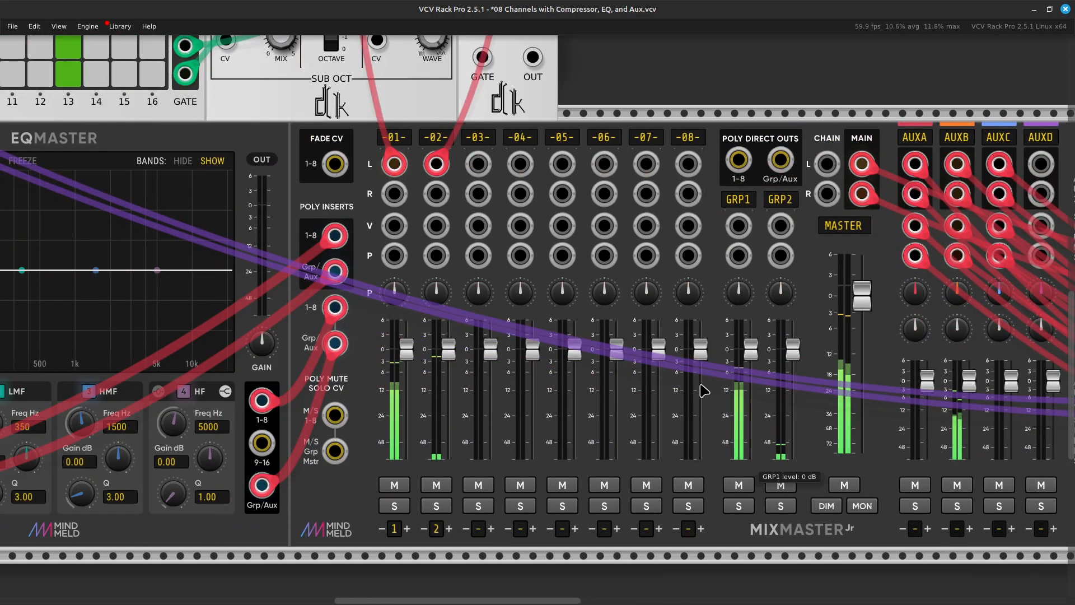
scroll(523, 385, right, 15)
scroll(523, 385, right, 3)
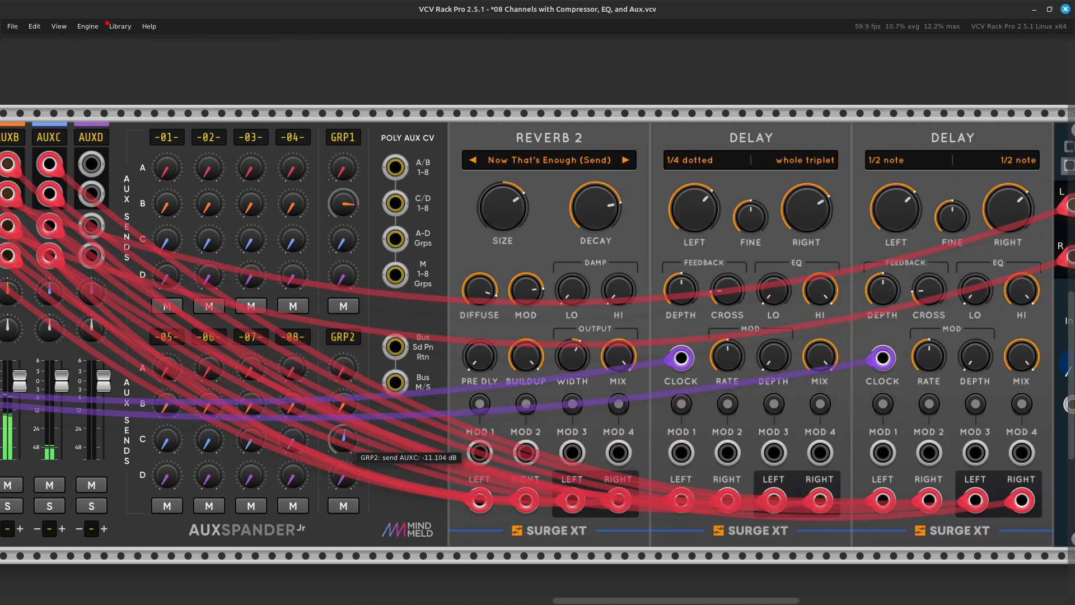
drag(348, 444, 349, 440)
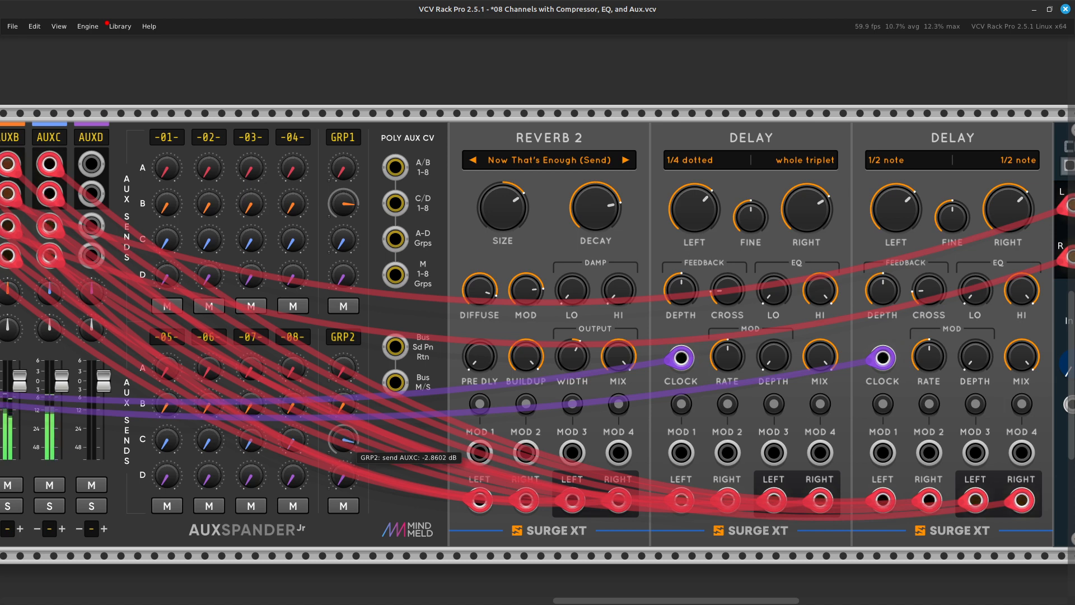
Step: Try the second Delay's clock cable on the Gnome's /A, /B and /C outputs, moving it from /4
scroll(374, 487, right, 5)
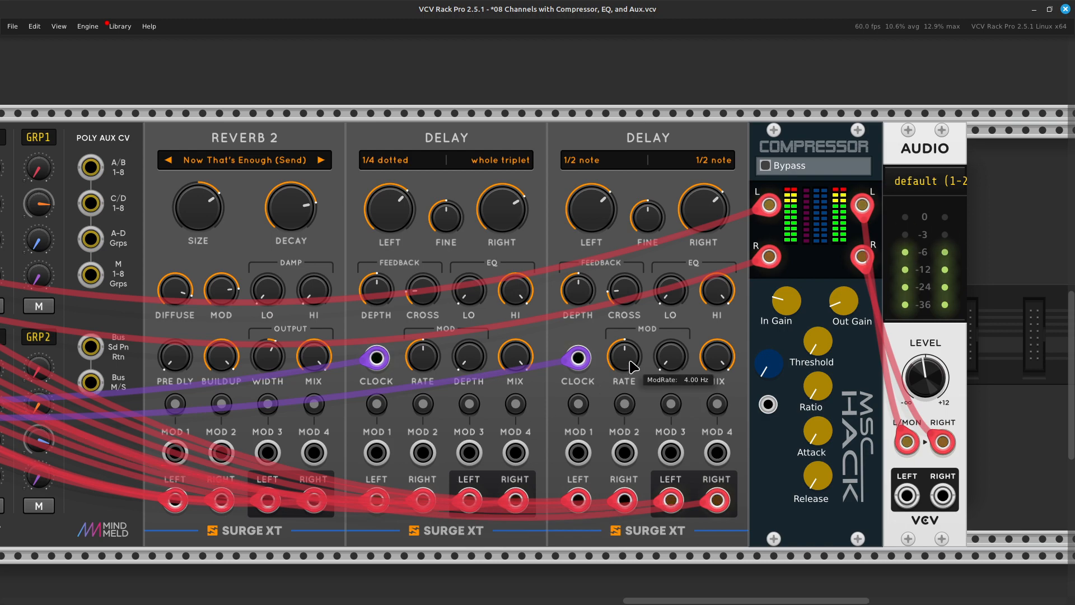
scroll(819, 215, left, 20)
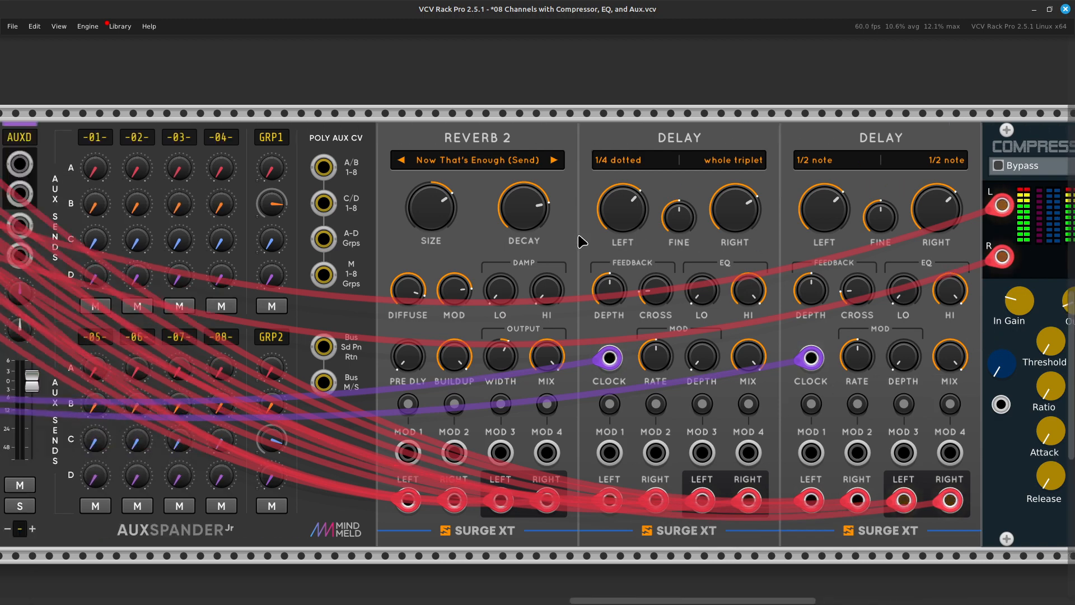
scroll(89, 72, left, 14)
scroll(237, 11, up, 5)
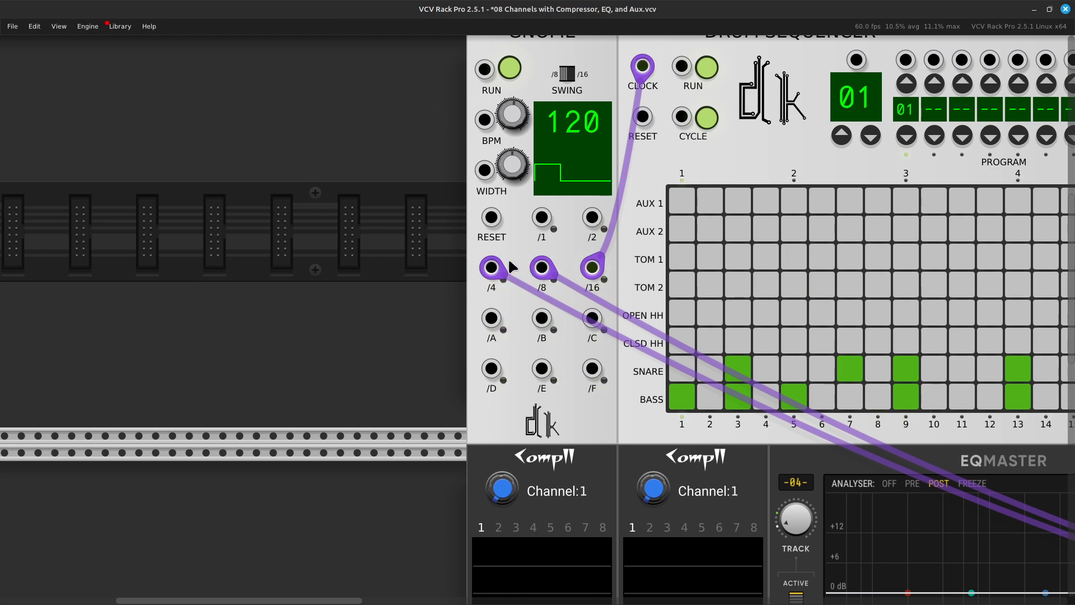
drag(491, 268, 491, 317)
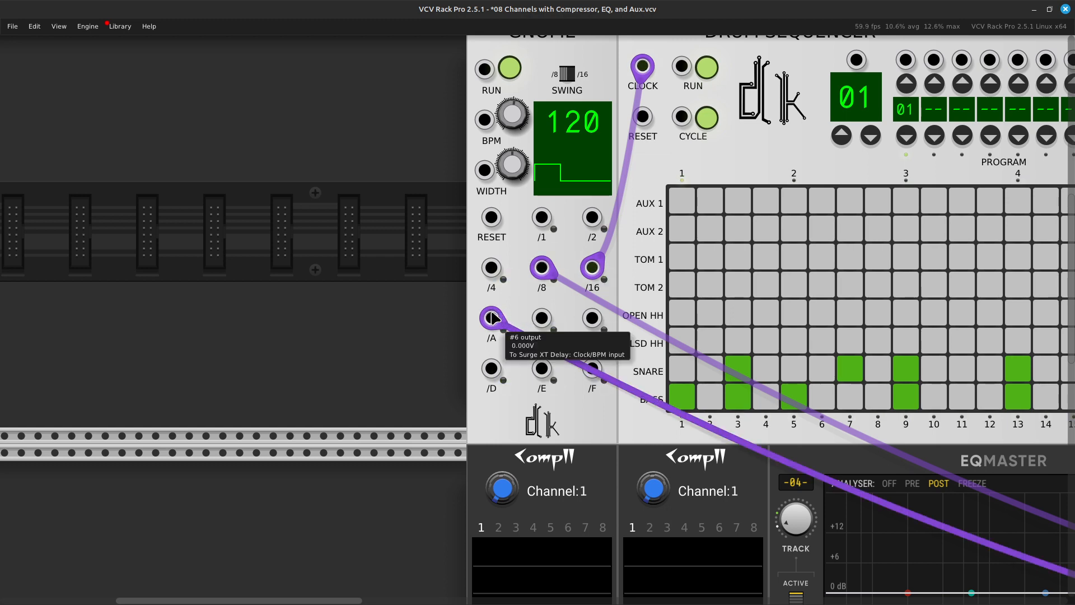
drag(490, 318, 541, 317)
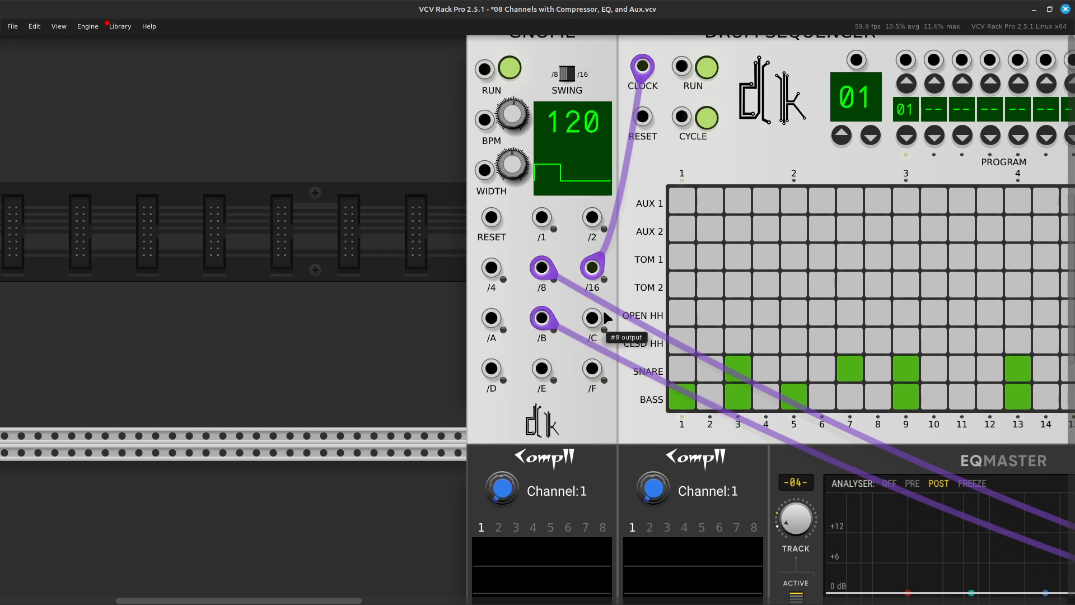
scroll(608, 318, right, 5)
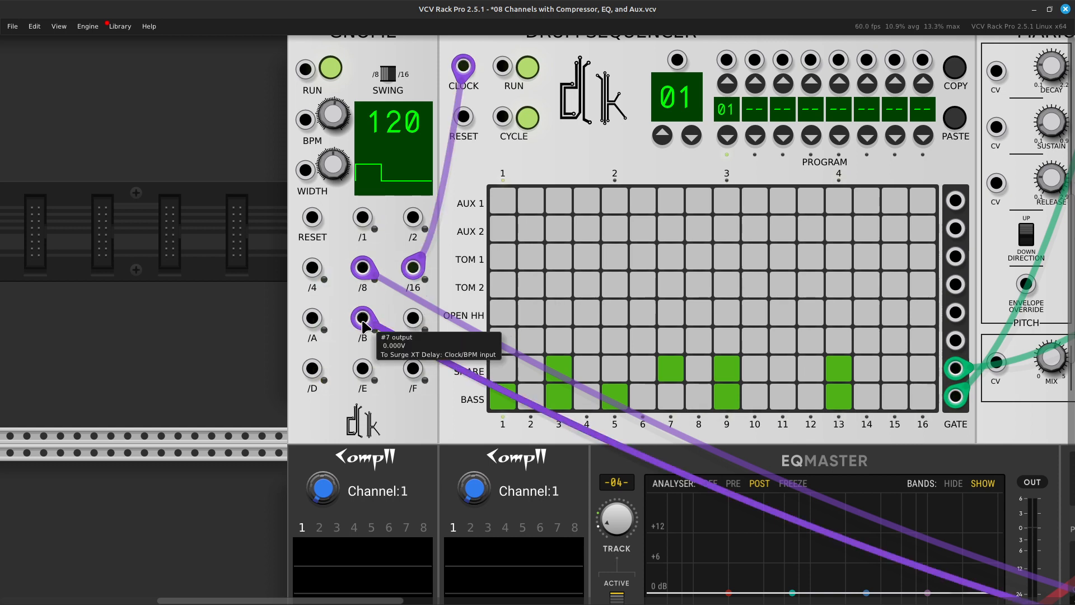
drag(362, 317, 405, 324)
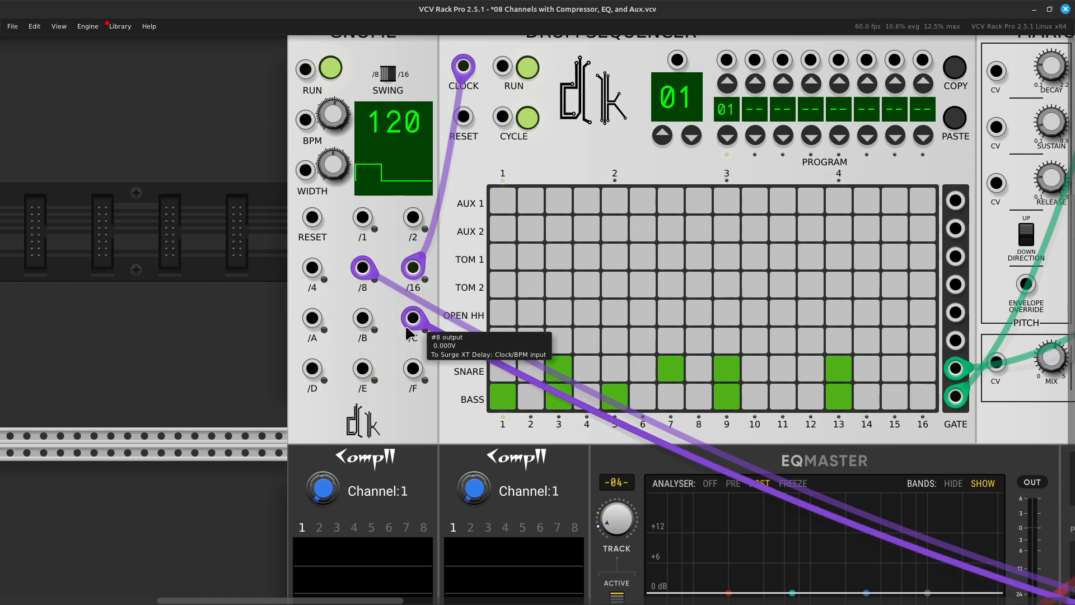
Step: Try the second Delay's clock cable on the Gnome's /16, /D, /E and /F outputs
drag(408, 327, 412, 268)
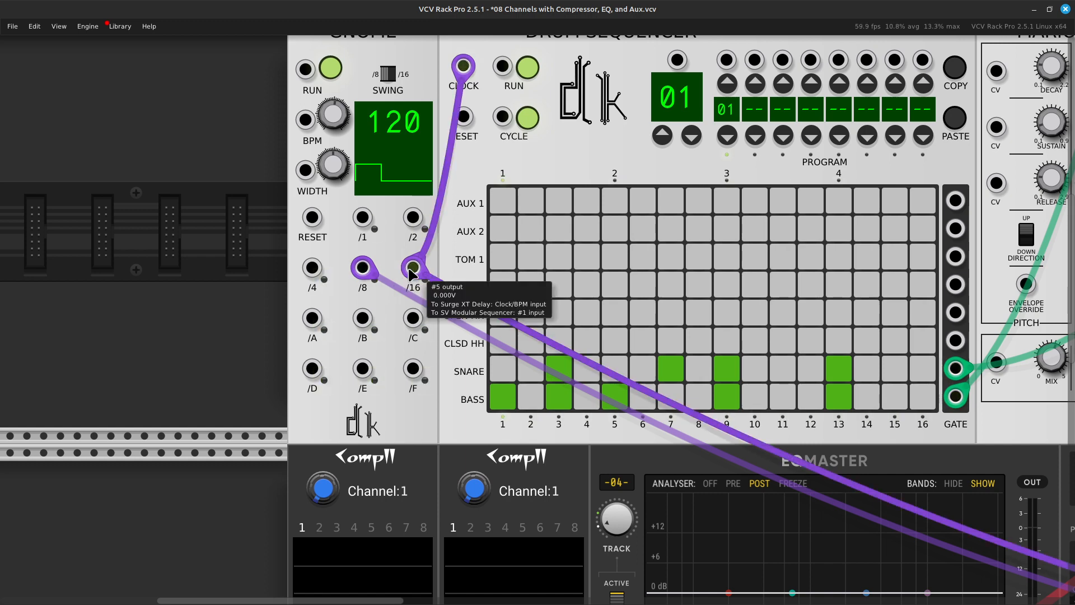
drag(412, 275, 313, 370)
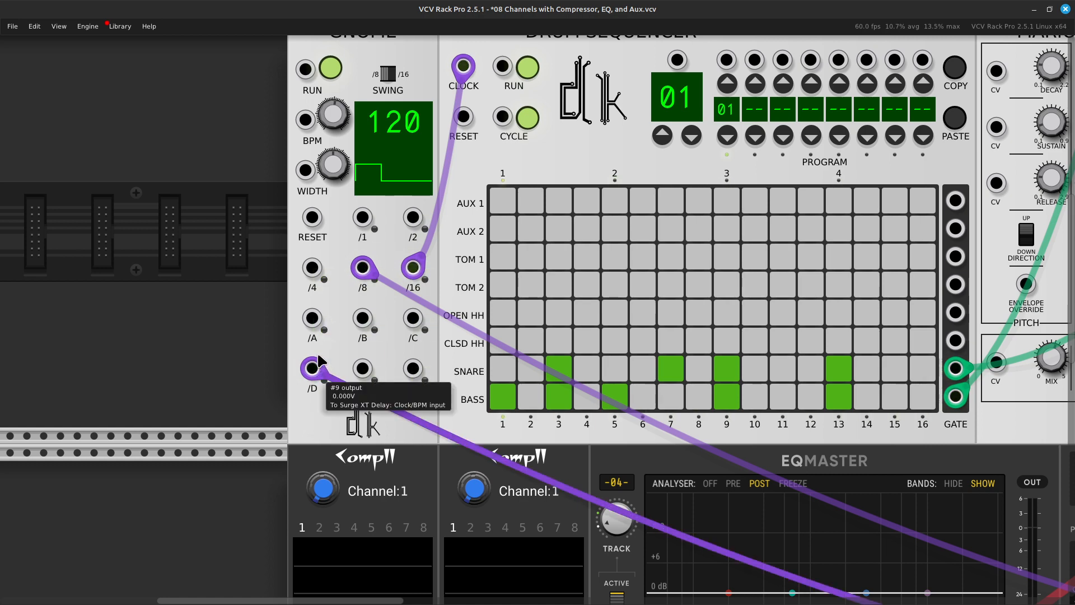
drag(318, 359, 359, 374)
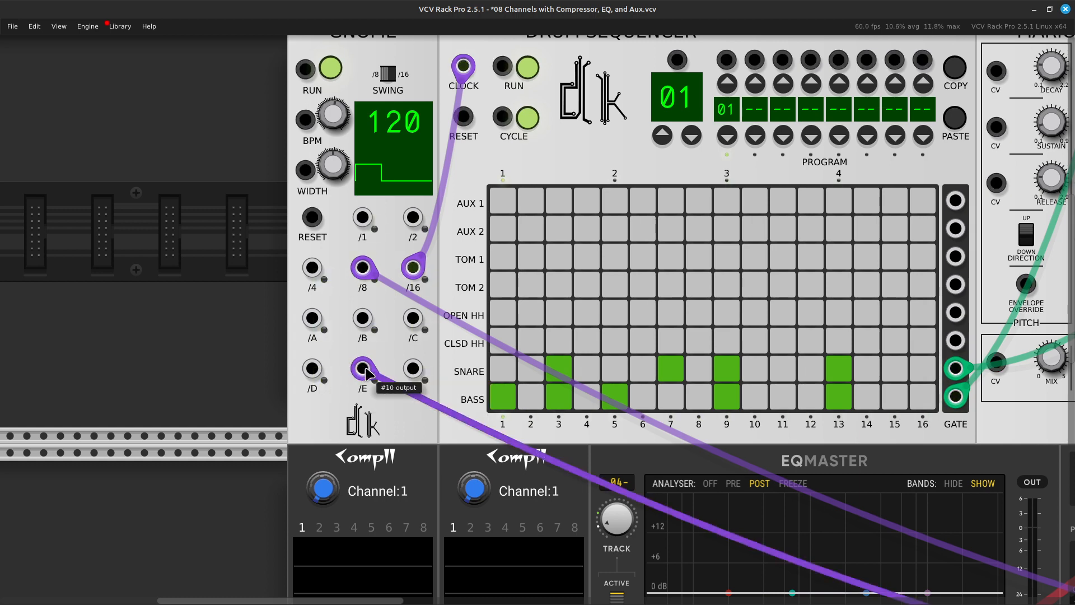
drag(363, 370, 413, 368)
scroll(375, 394, right, 10)
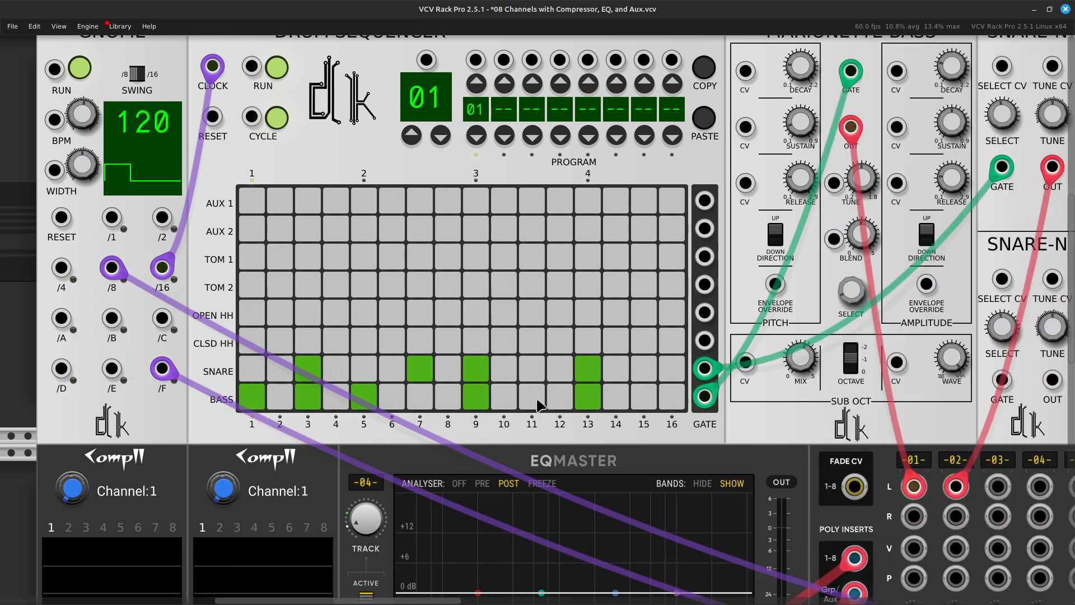
scroll(529, 373, left, 10)
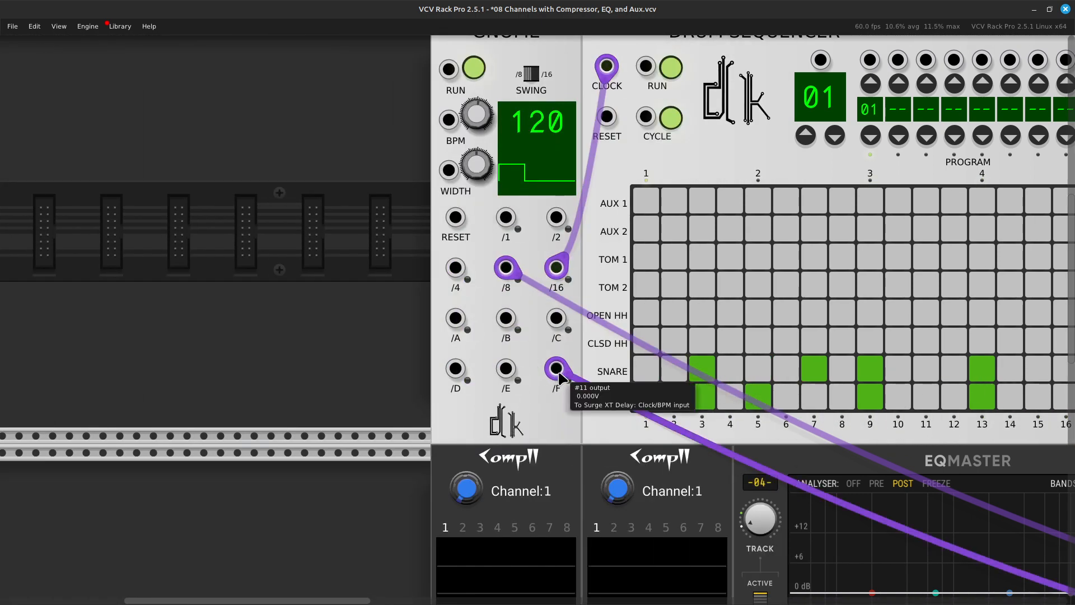
Step: Change the sample selection on the upper Snare-N with its Select knob
scroll(560, 378, right, 14)
scroll(486, 244, up, 3)
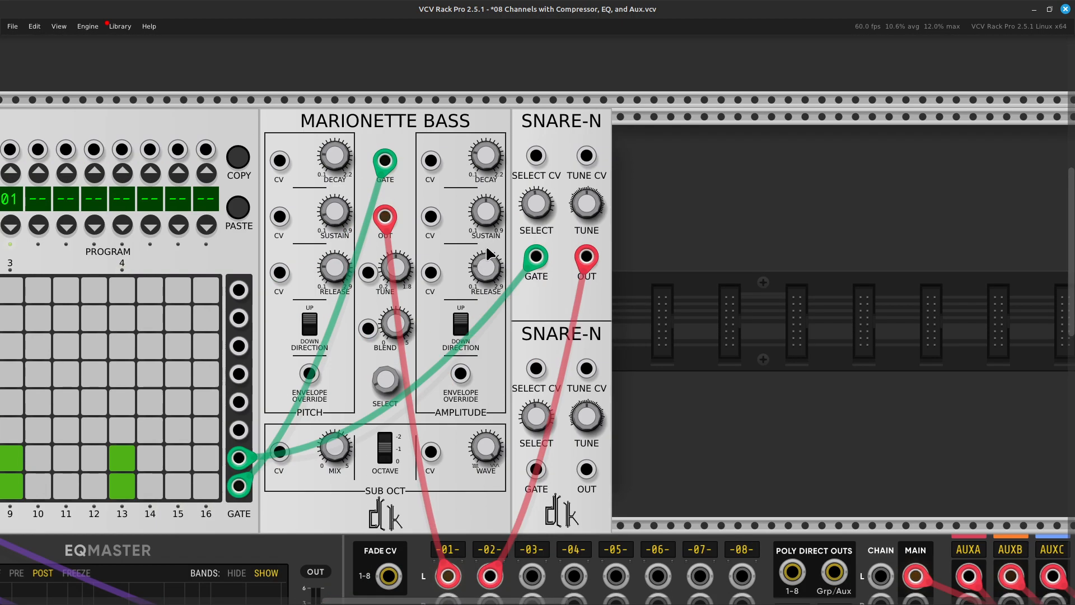
scroll(486, 250, right, 1)
scroll(489, 241, up, 2)
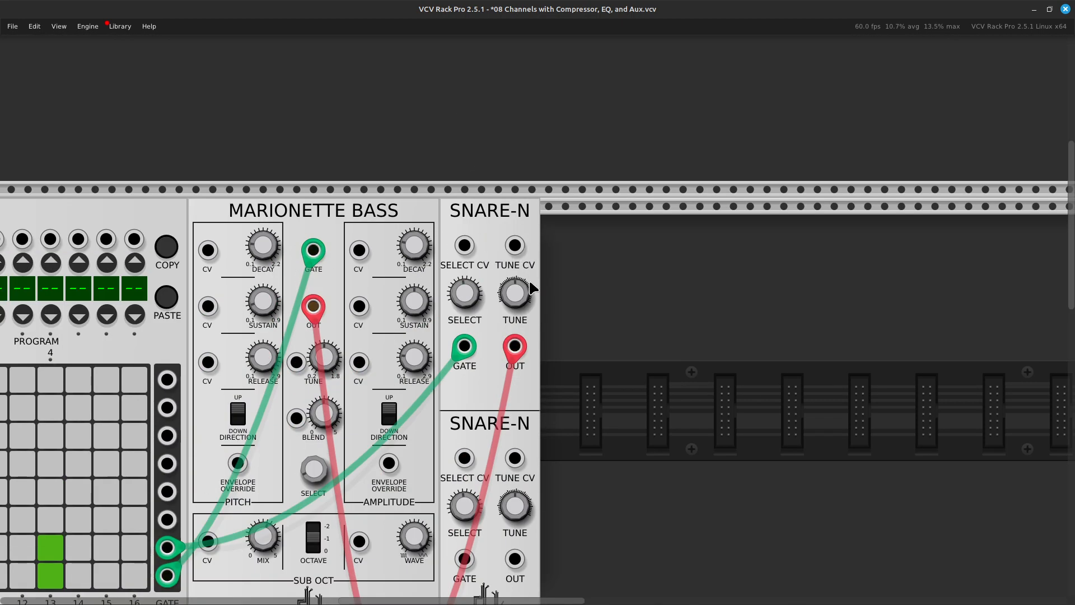
mouse_move(505, 303)
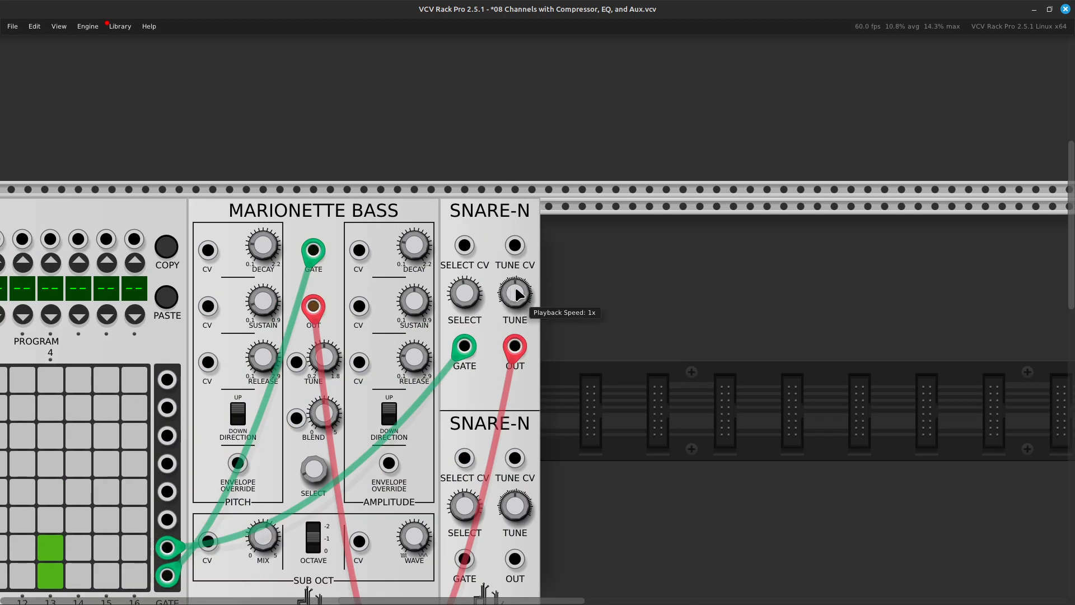
mouse_move(469, 298)
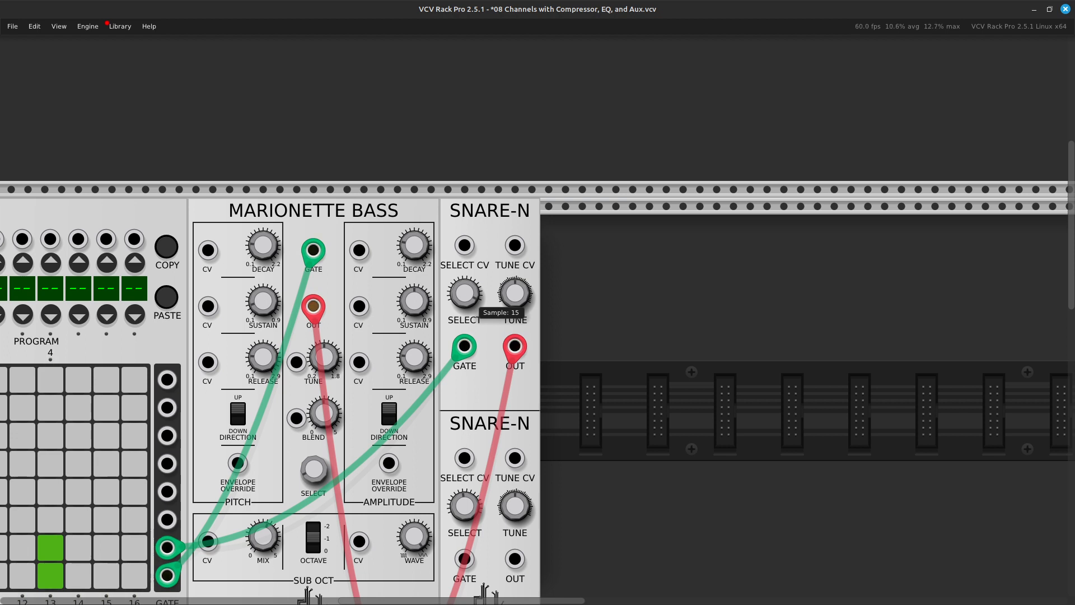
drag(470, 299, 470, 391)
scroll(443, 307, left, 15)
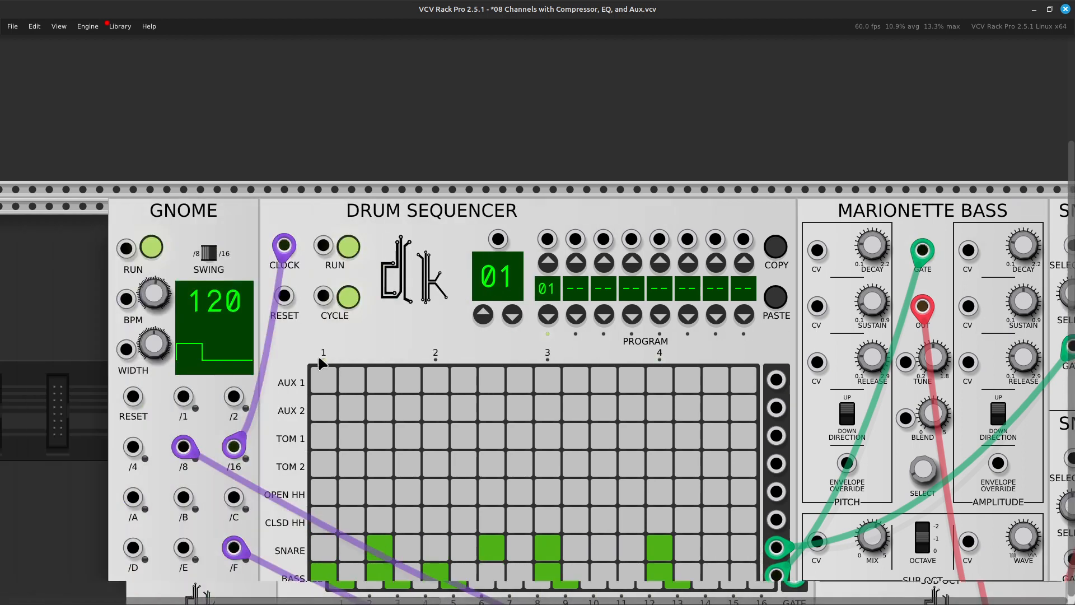
Step: Move the second Delay's clock cable from the Gnome's /F output to its /16 output
scroll(336, 389, down, 5)
scroll(368, 395, right, 9)
scroll(488, 354, up, 4)
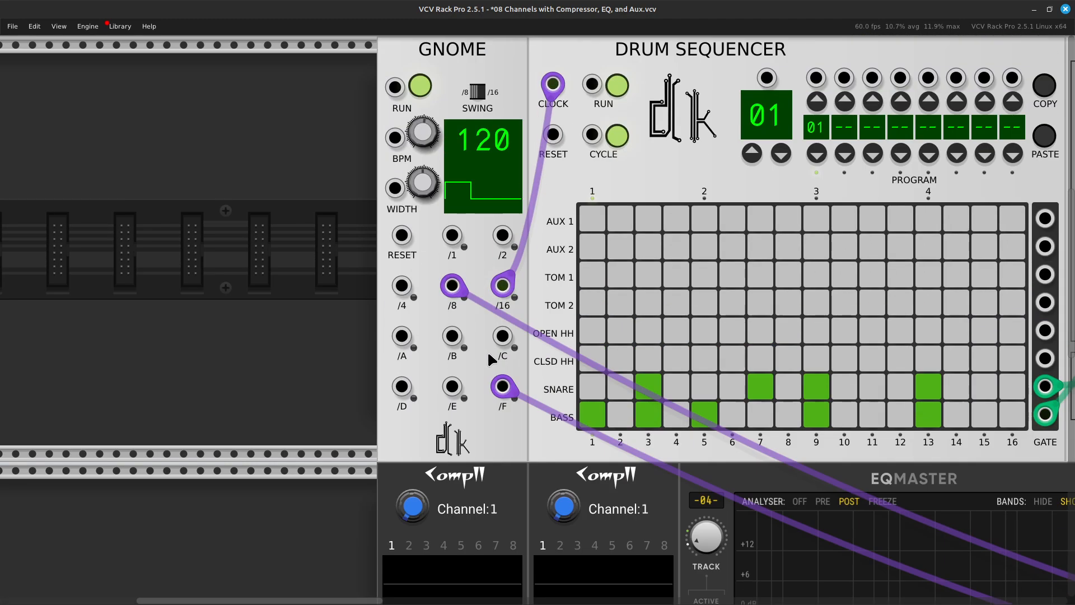
drag(502, 388, 504, 297)
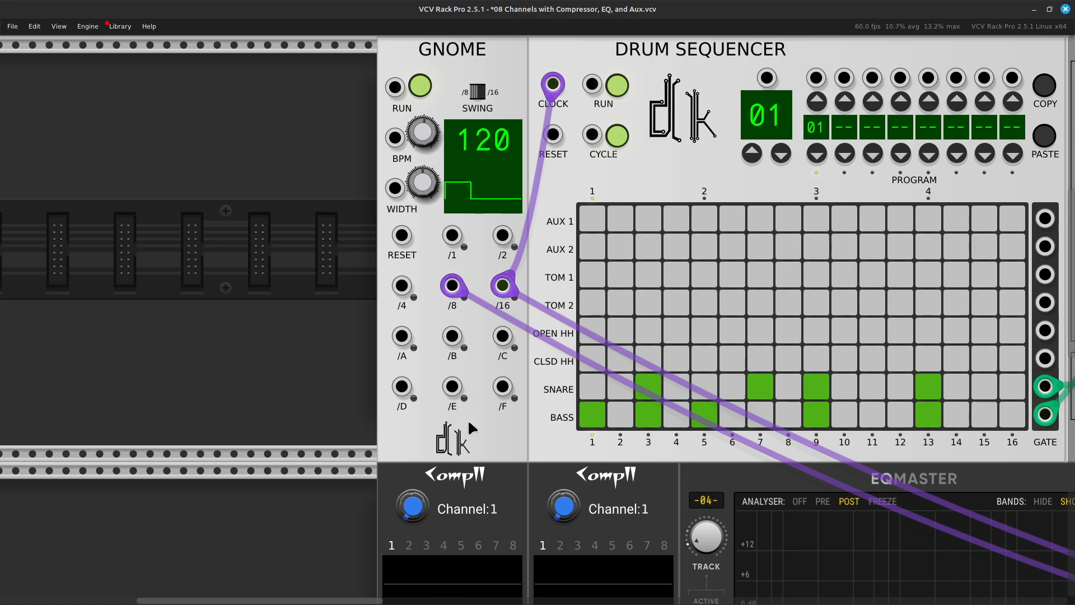
Step: Set the second Delay's left time to 1/4 note and its right time to whole note
scroll(1017, 484, right, 15)
scroll(1018, 484, right, 20)
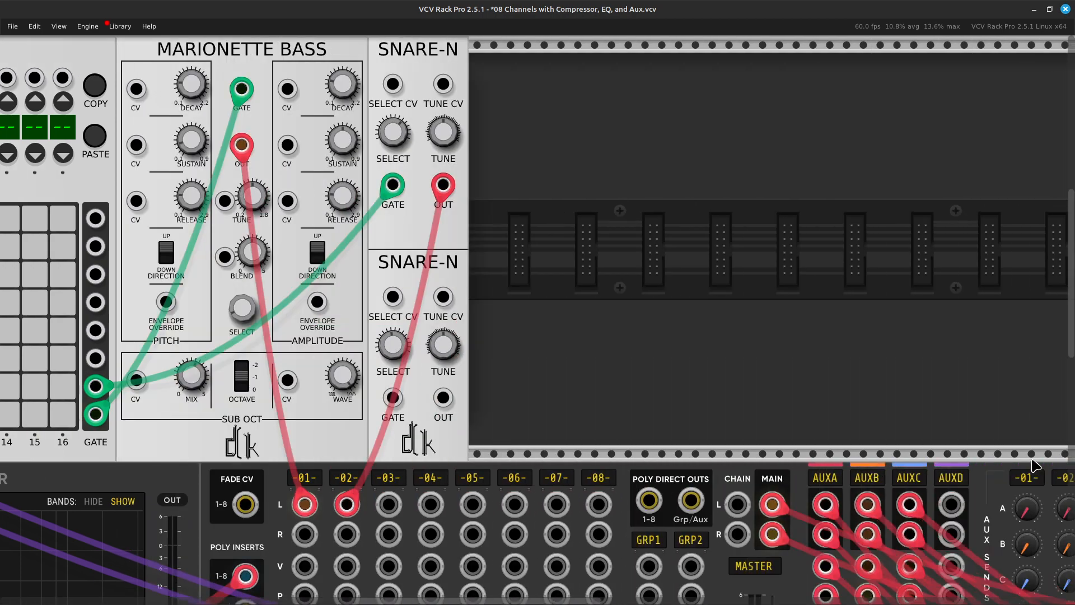
scroll(1013, 476, down, 5)
scroll(1008, 461, right, 10)
scroll(1008, 461, down, 5)
scroll(996, 448, right, 20)
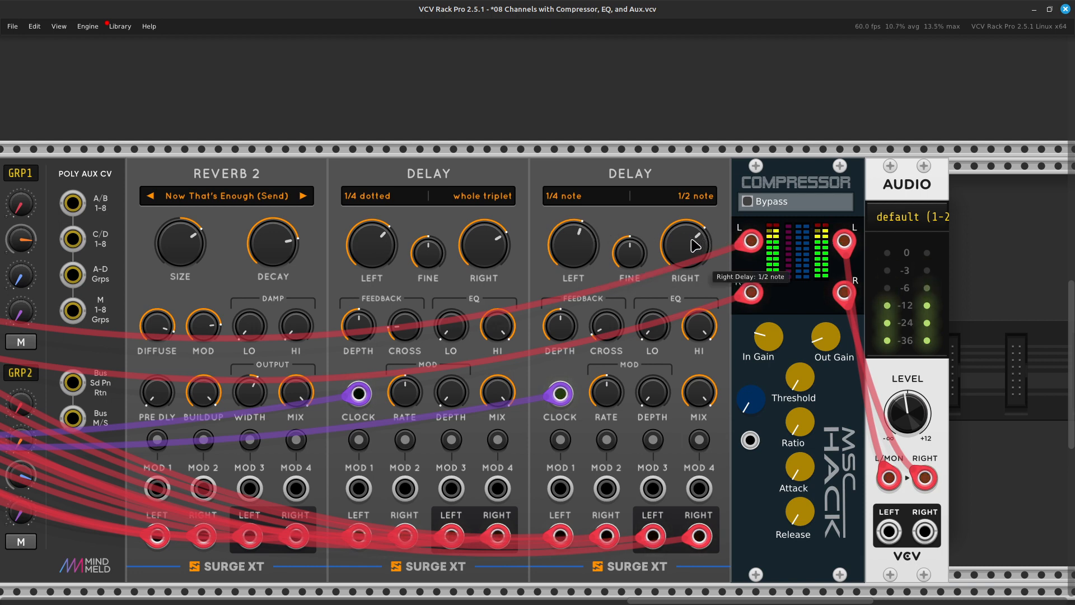
drag(696, 244, 696, 232)
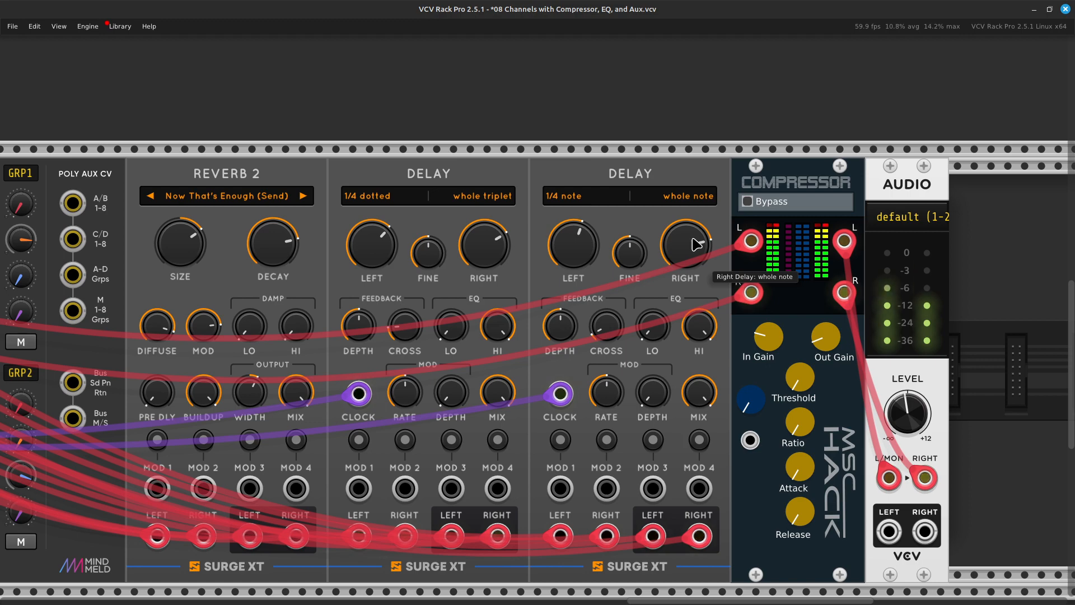
Step: Move the second Delay's clock cable from the Gnome's /16 output to its /4 output
scroll(696, 244, left, 20)
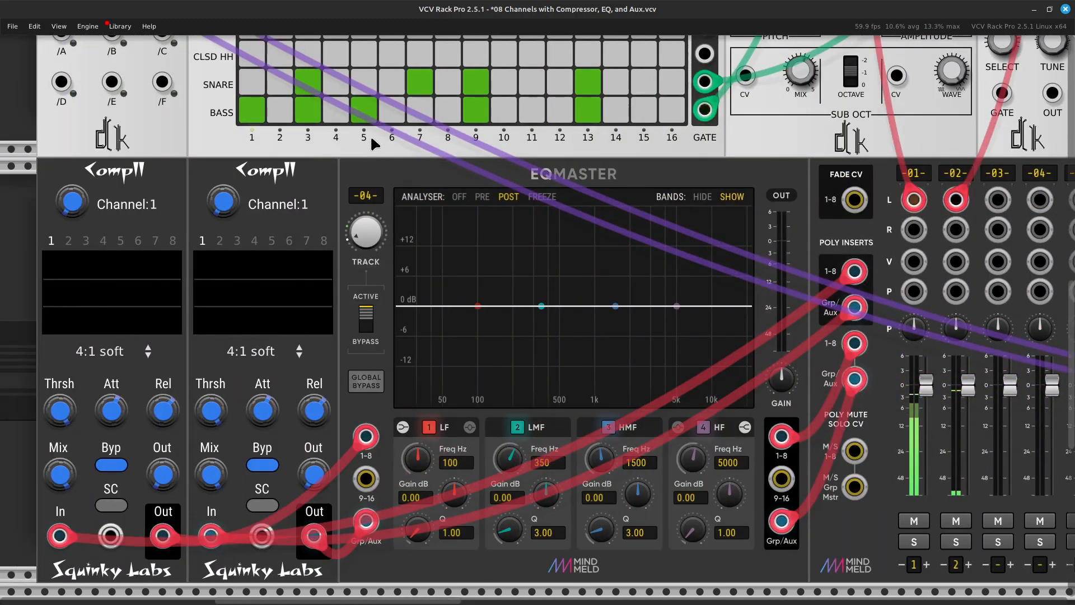
scroll(371, 144, up, 10)
scroll(398, 87, left, 8)
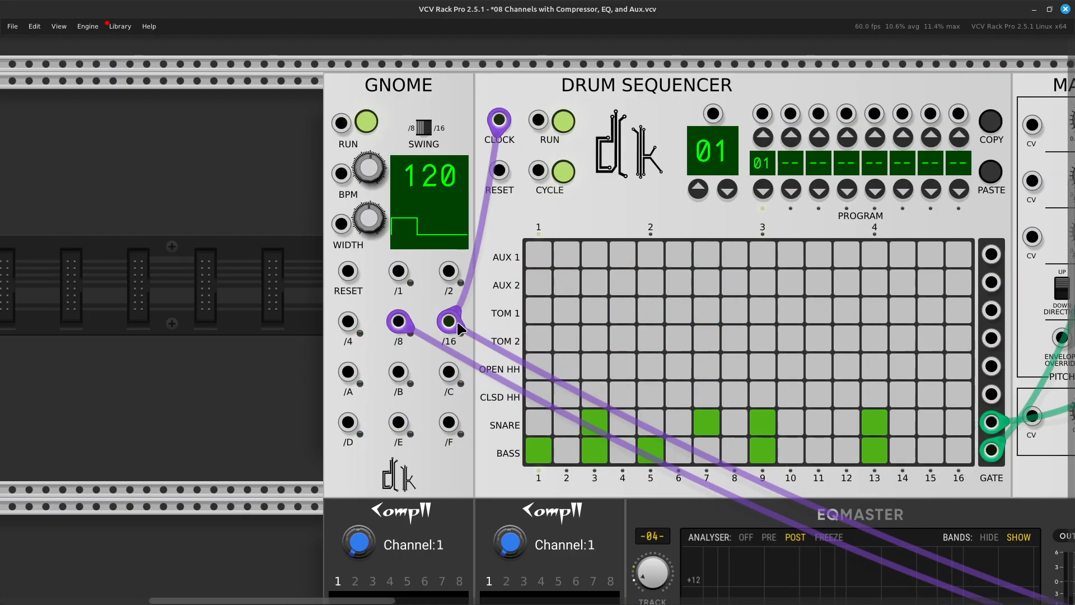
drag(451, 324, 348, 322)
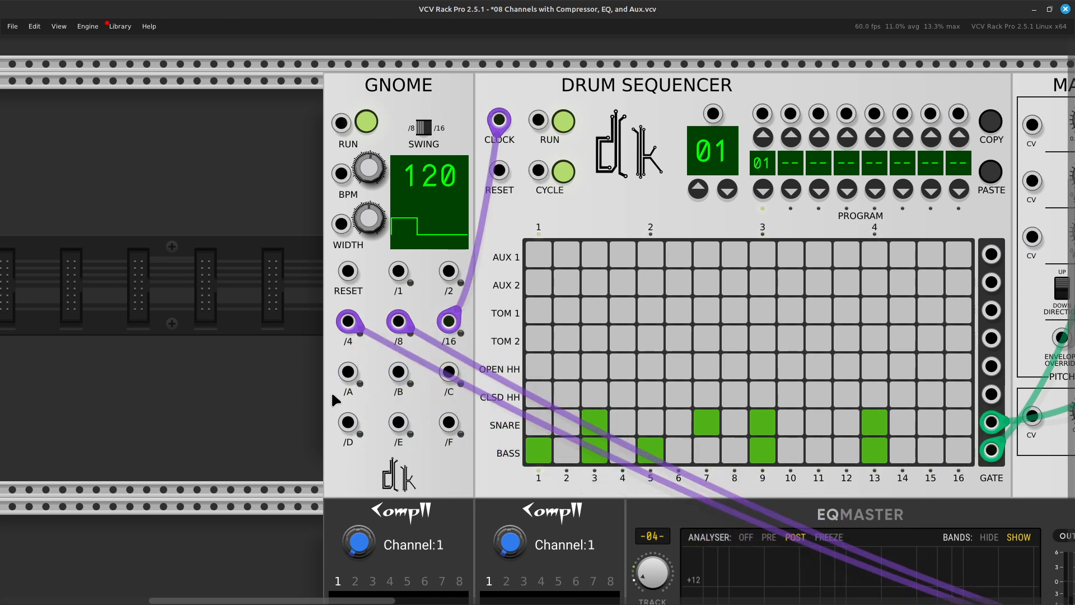
Step: Raise GRP1's AUXA send level on the AuxSpander Jr to about -11.4 dB
key(Right)
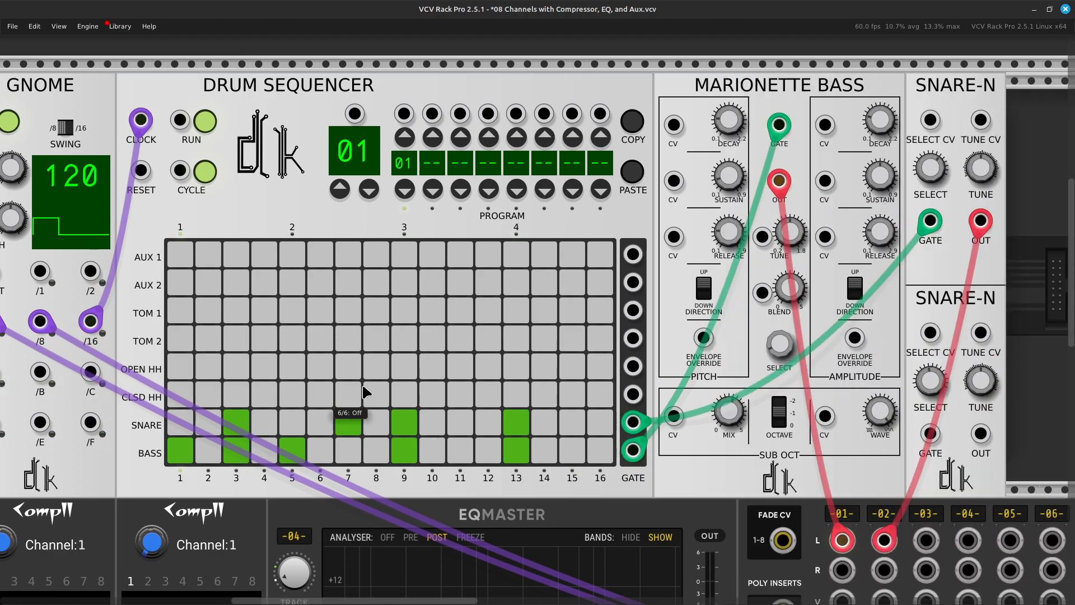
key(Down)
key(Right)
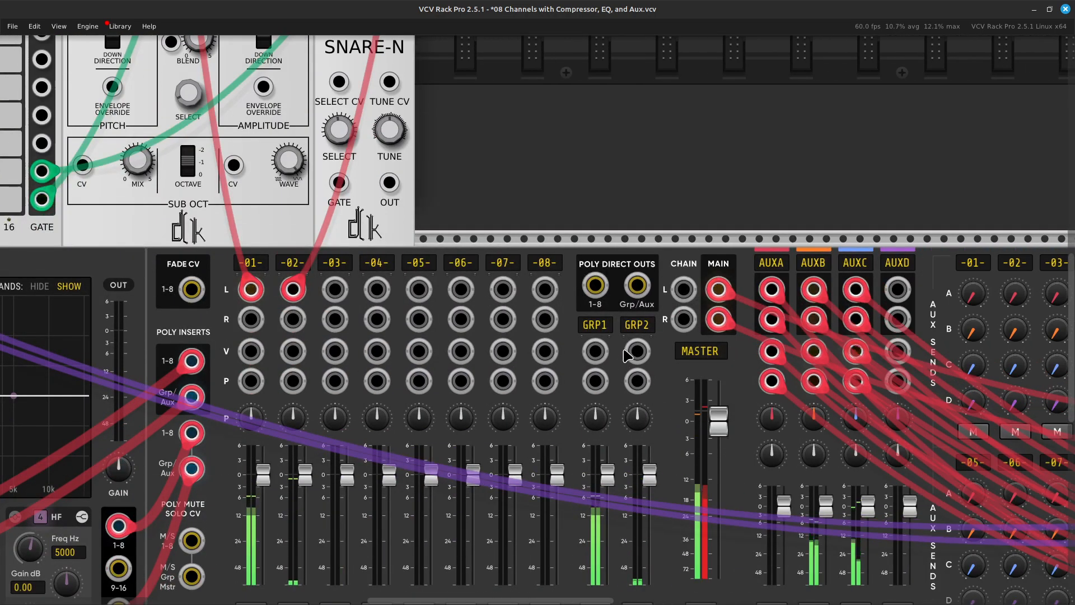
key(Down)
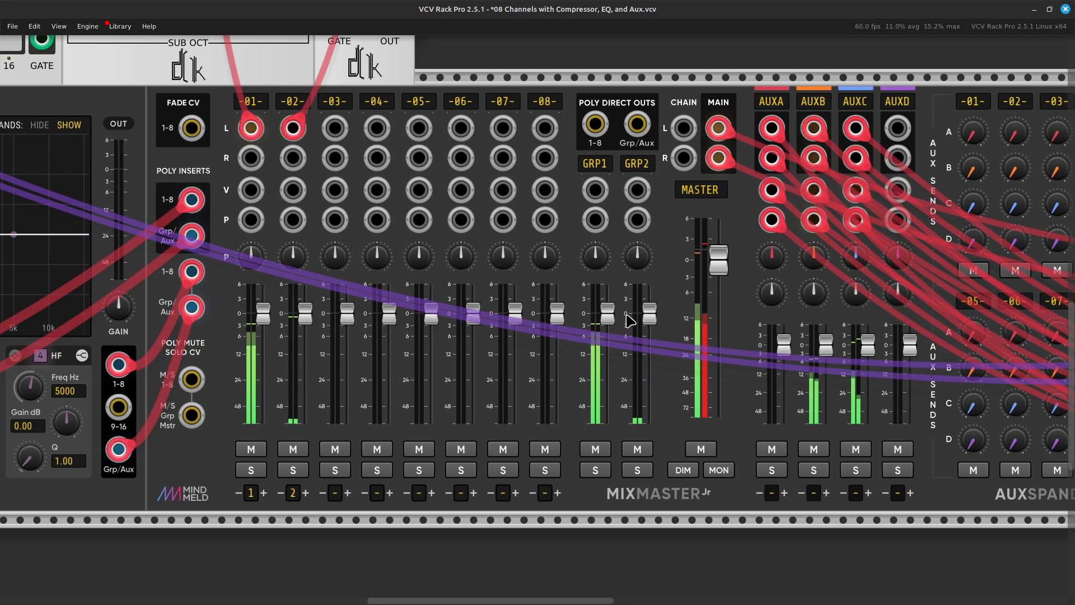
key(Right)
key(Right)
key(Right)
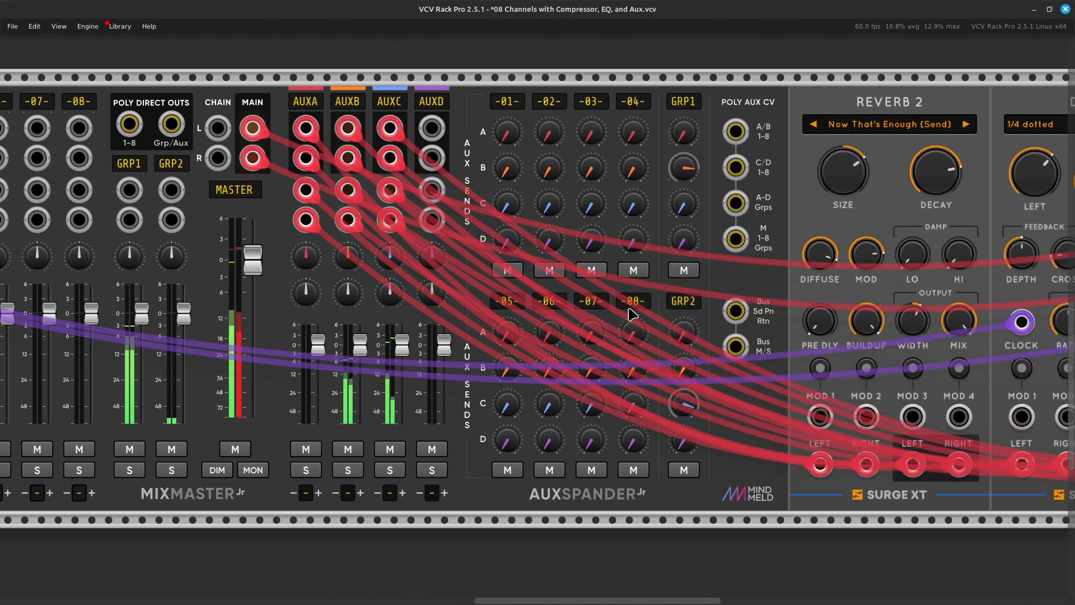
key(Right)
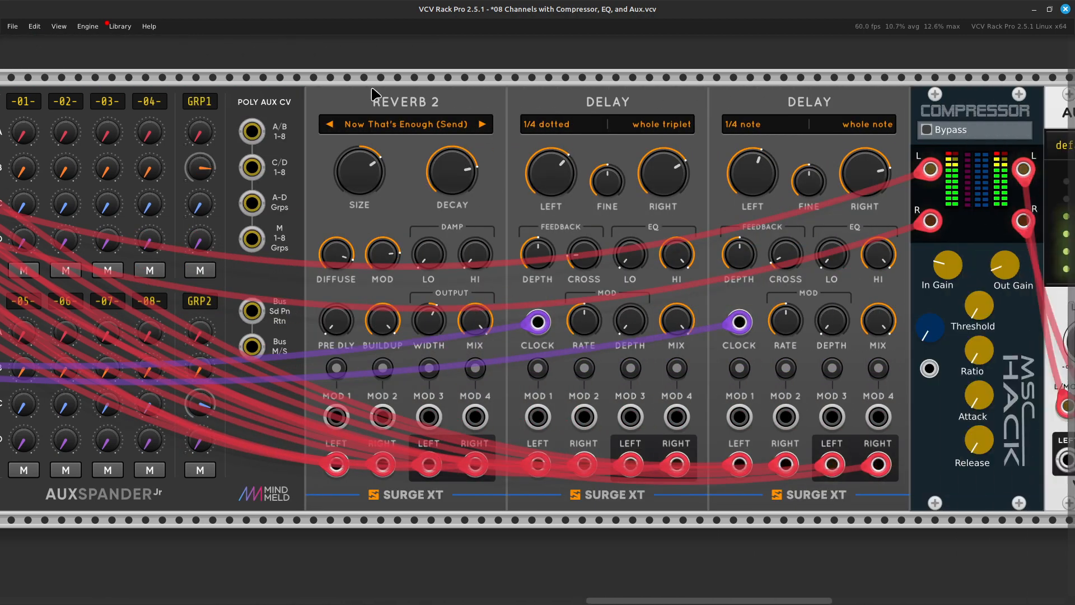
key(Up)
key(Left)
key(Down)
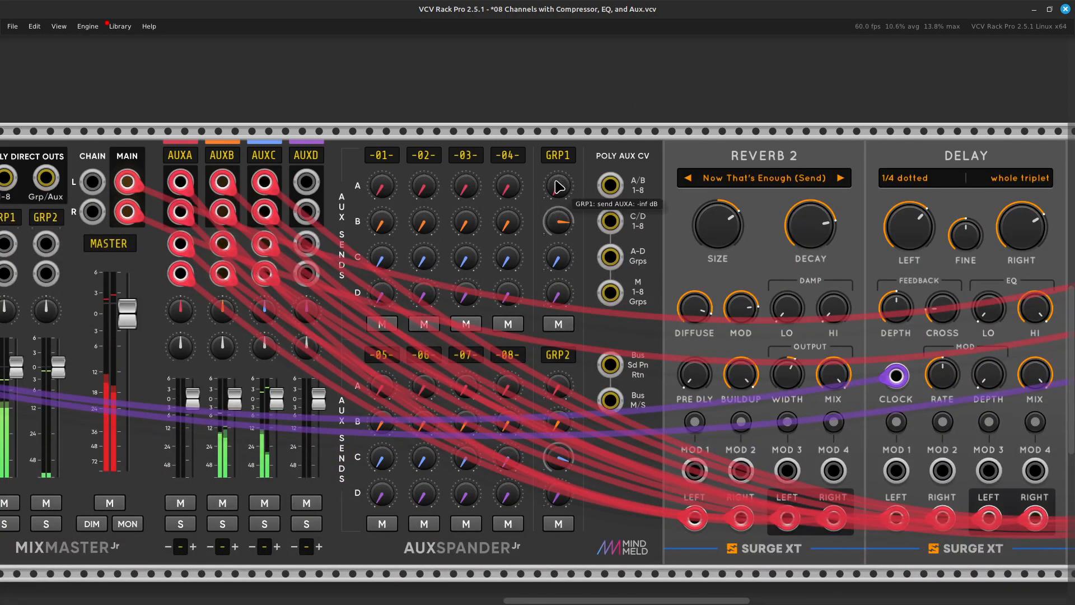
drag(557, 186, 557, 167)
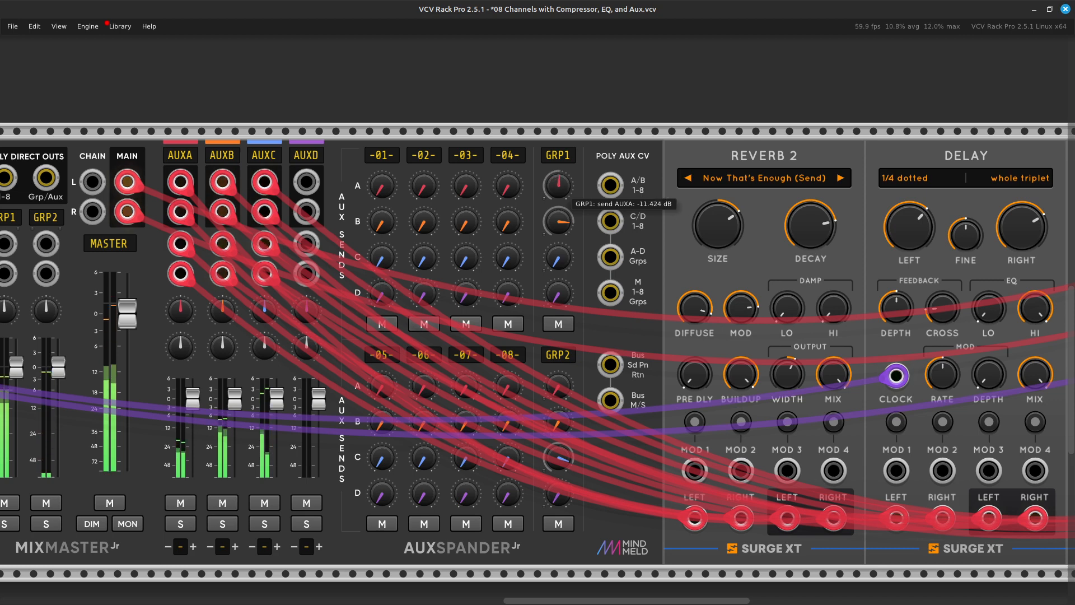
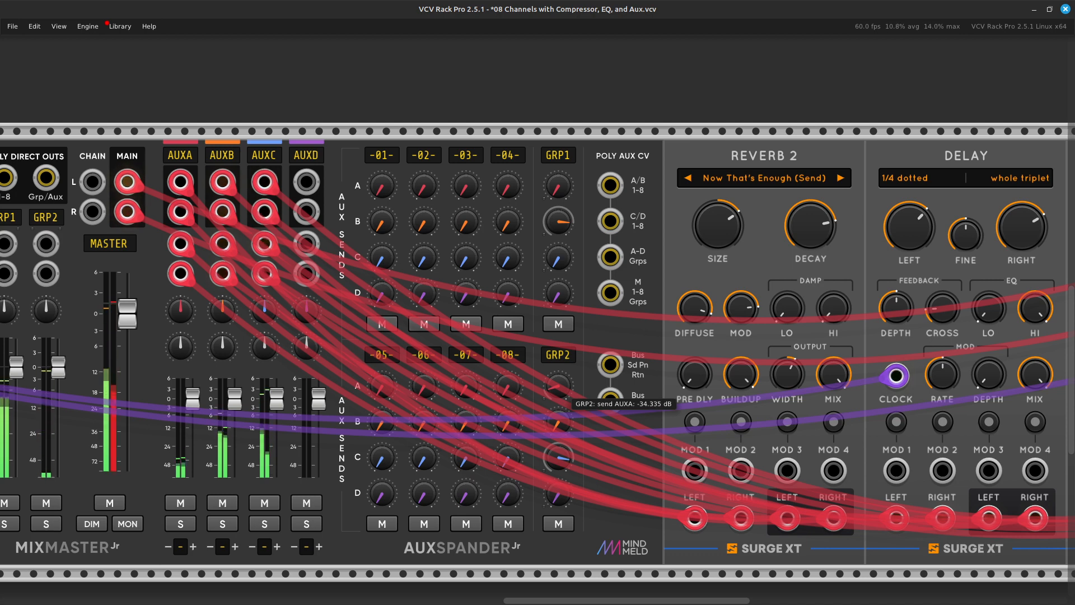
Step: Turn GRP2's AUXA send level on the AuxSpander Jr down to -inf dB
drag(558, 385, 558, 383)
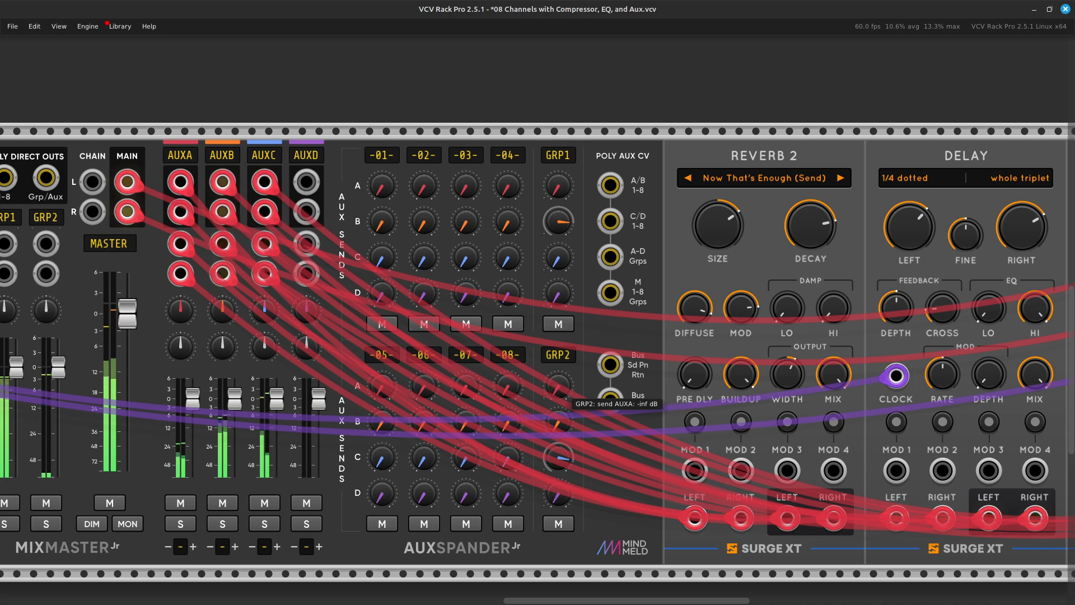
drag(558, 386, 558, 388)
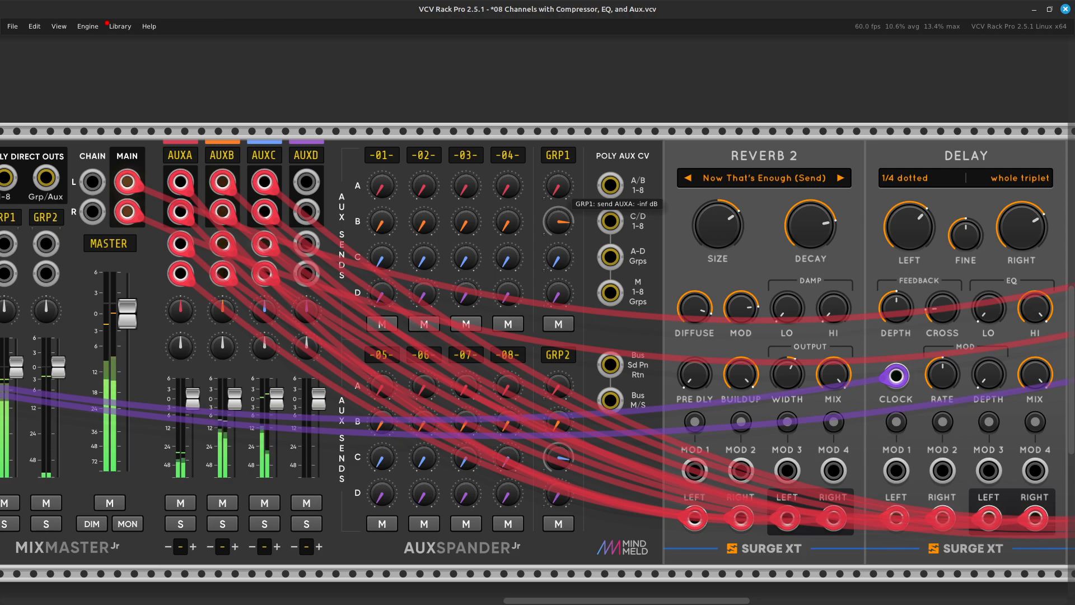
Step: Add the HIHAT drum module from a library search for "hat" and place it directly beside the SNARE-N module
key(Left)
key(Up)
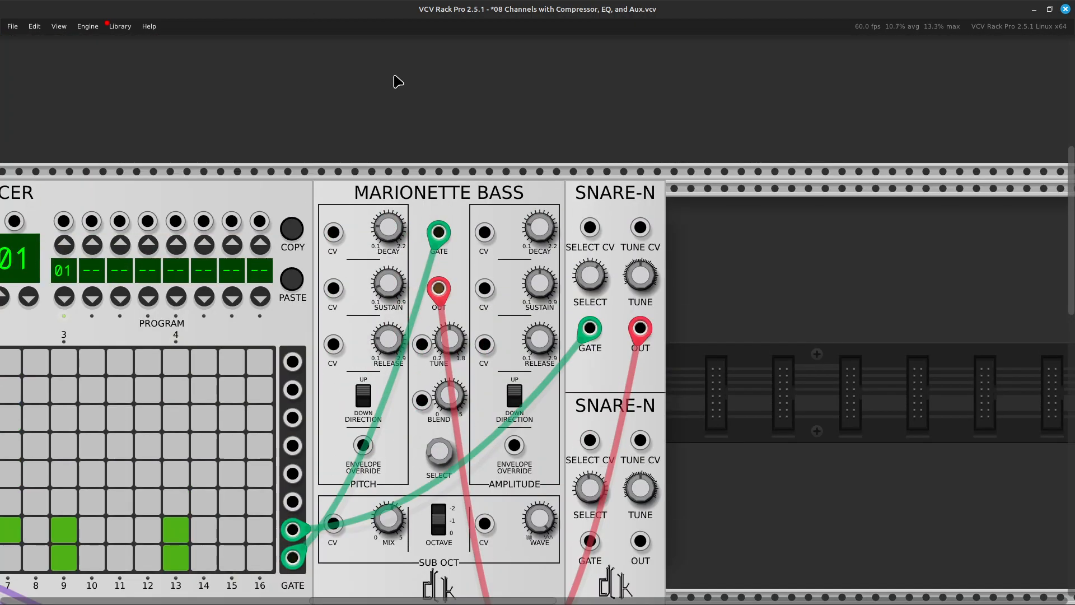
key(Right)
key(Down)
key(Right)
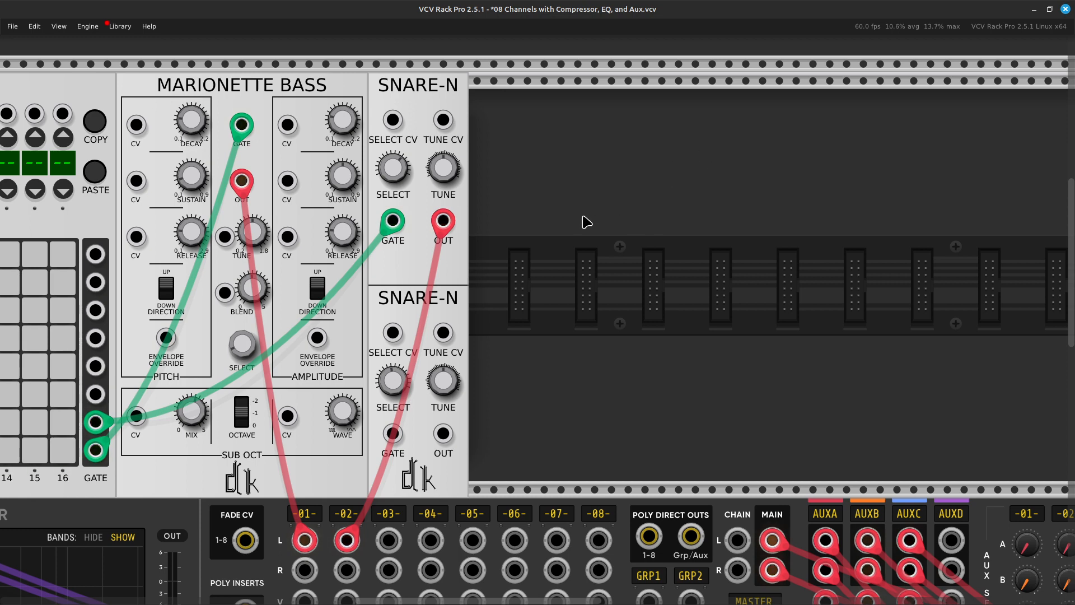
right_click(586, 274)
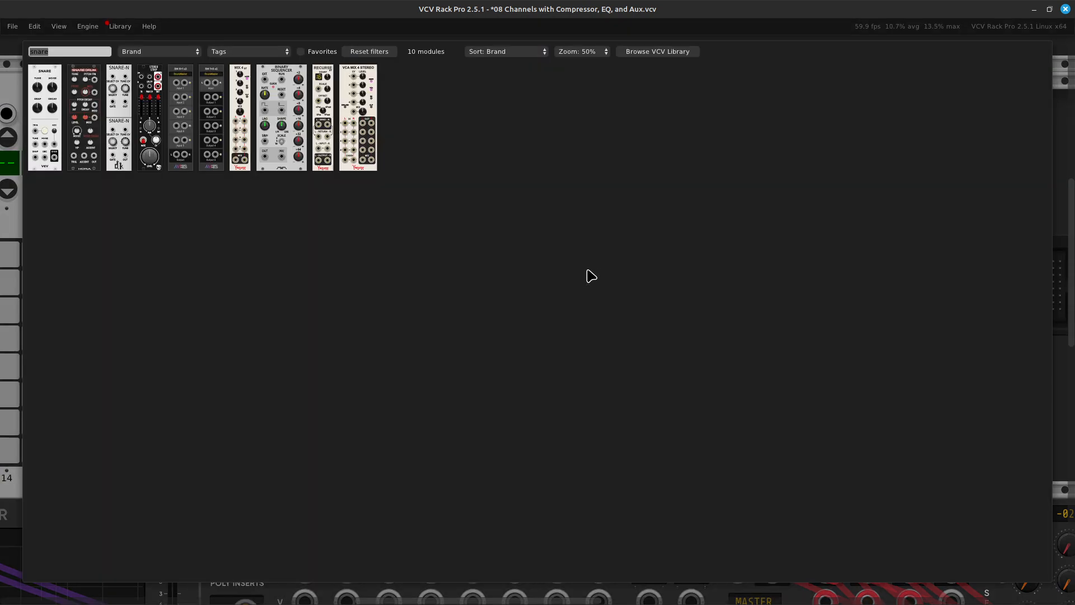
key(BackSpace)
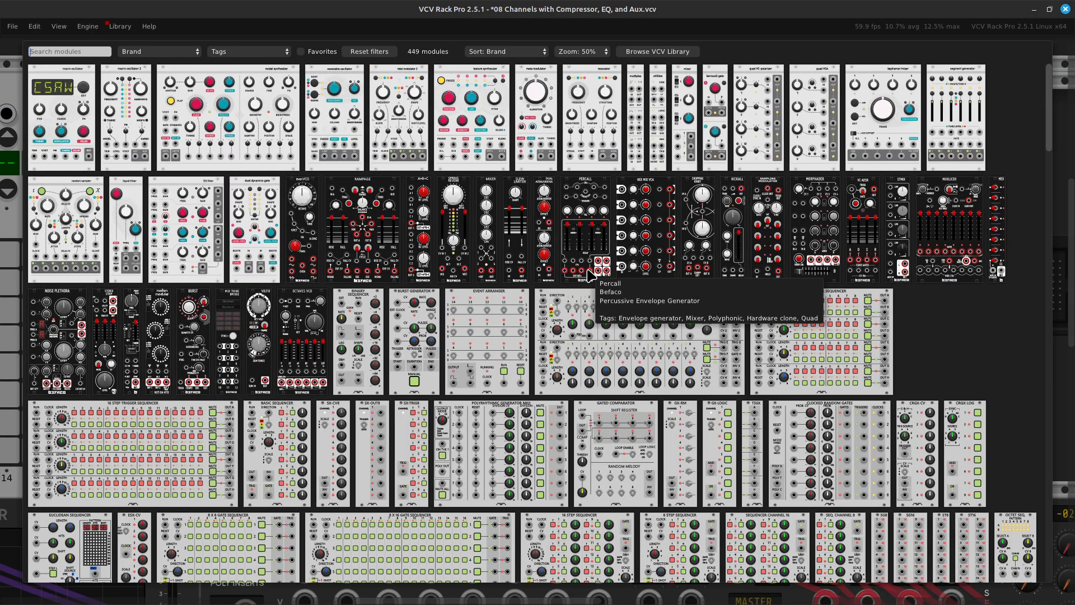
text(hat)
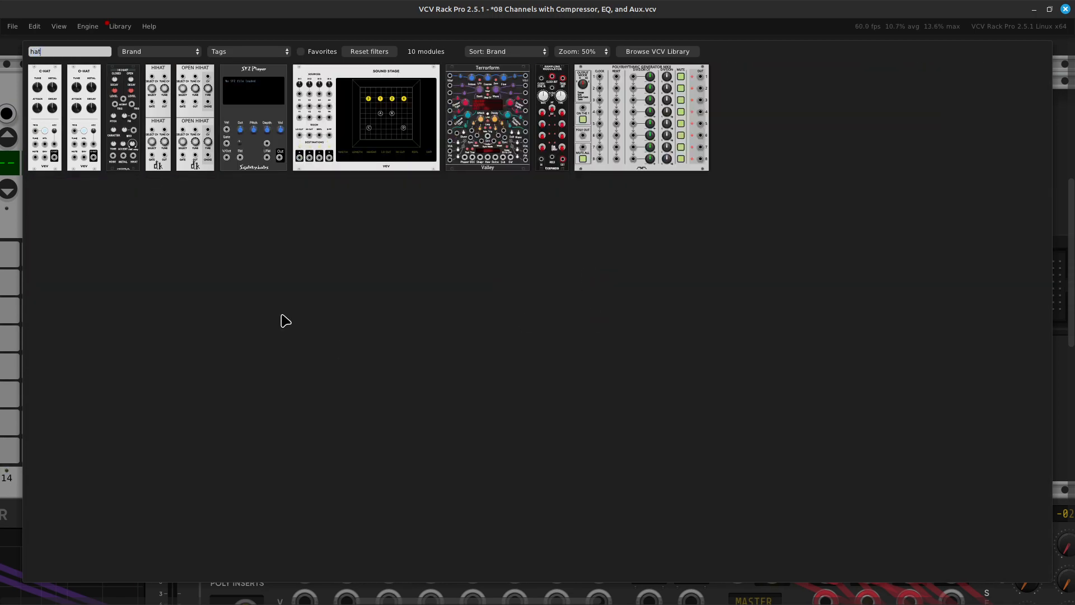
click(163, 127)
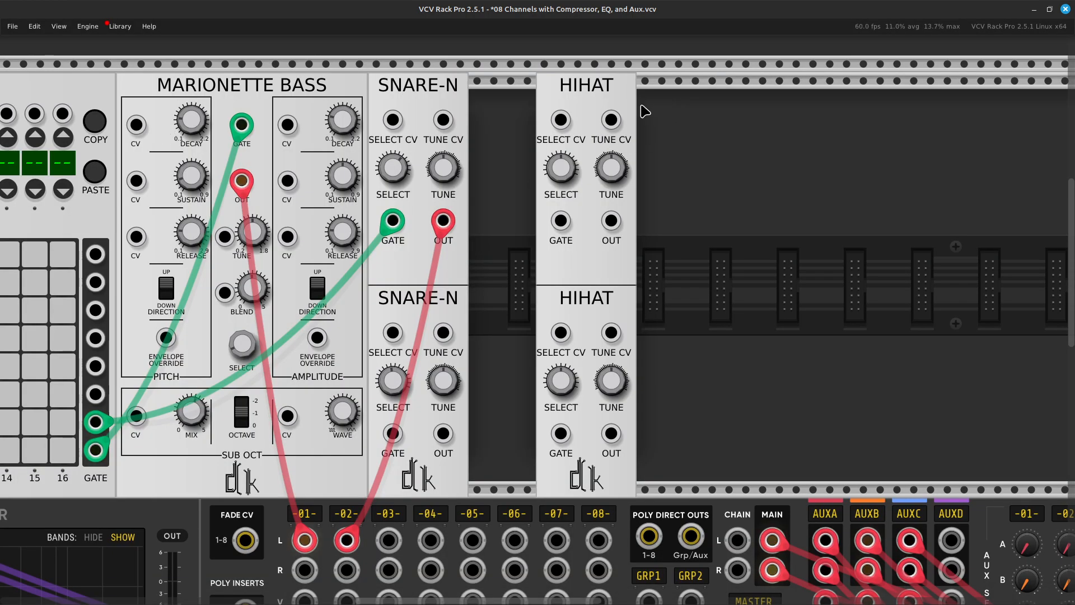
drag(600, 106, 516, 109)
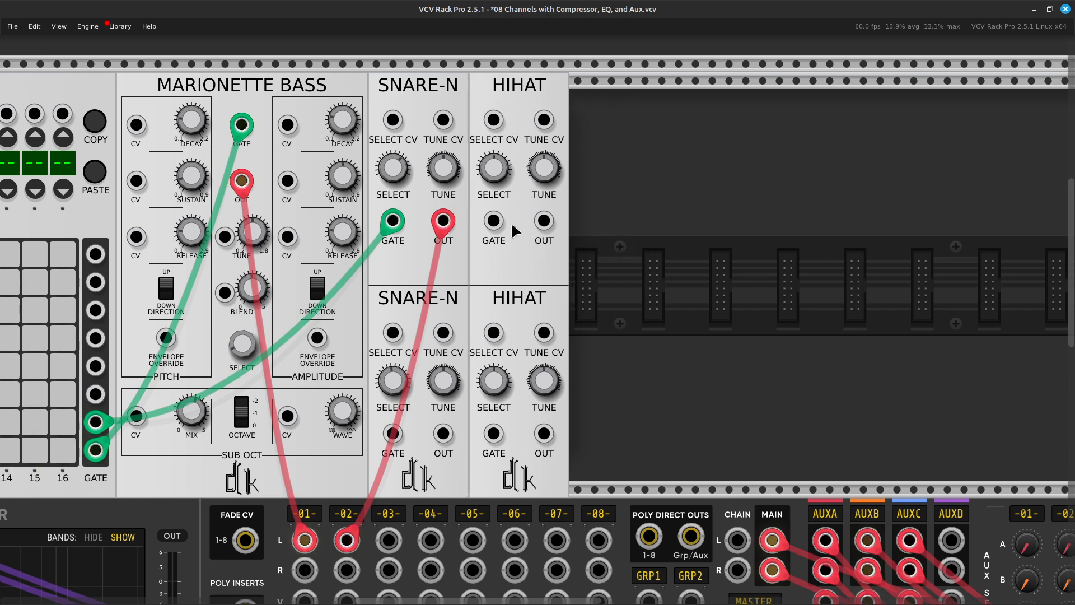
Step: Patch green cables from the sequencer's OPEN HH and TOM 2 gate outputs to the HIHAT's upper and lower GATE inputs, respectively
right_click(494, 221)
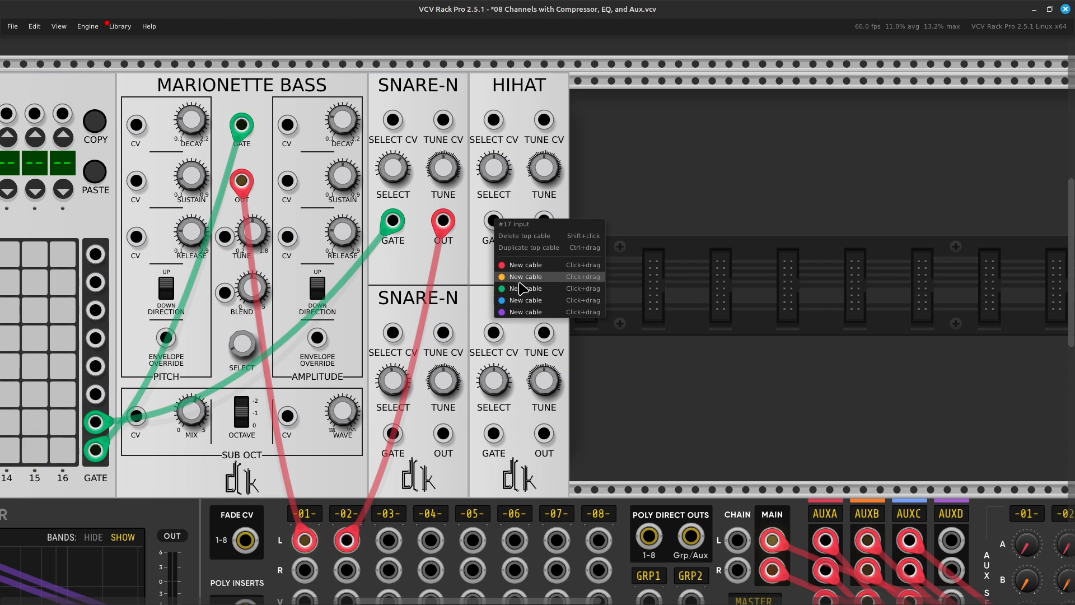
drag(525, 288, 430, 374)
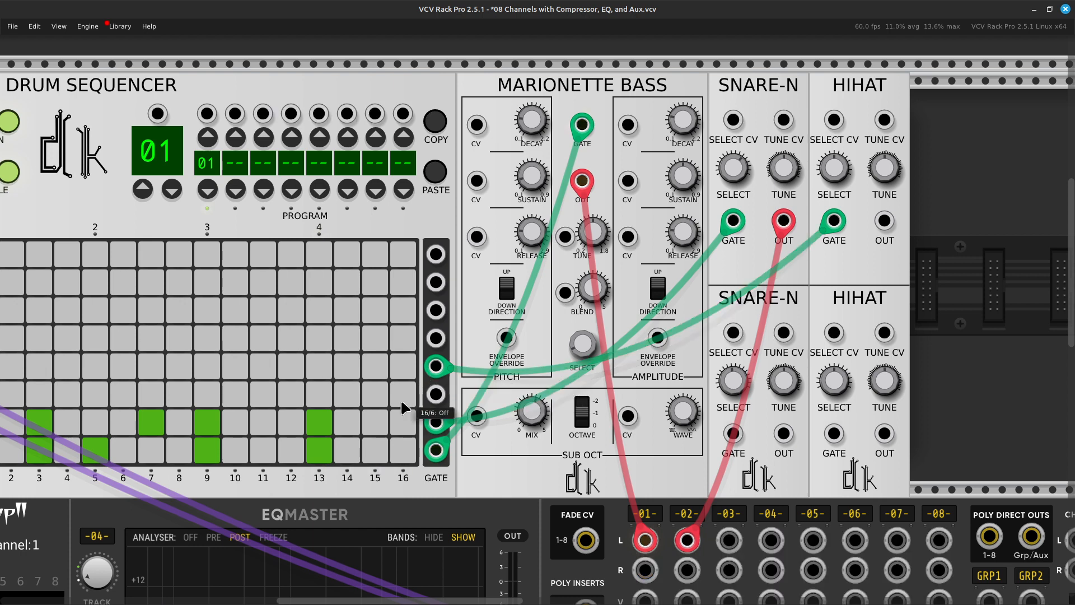
scroll(474, 448, right, 5)
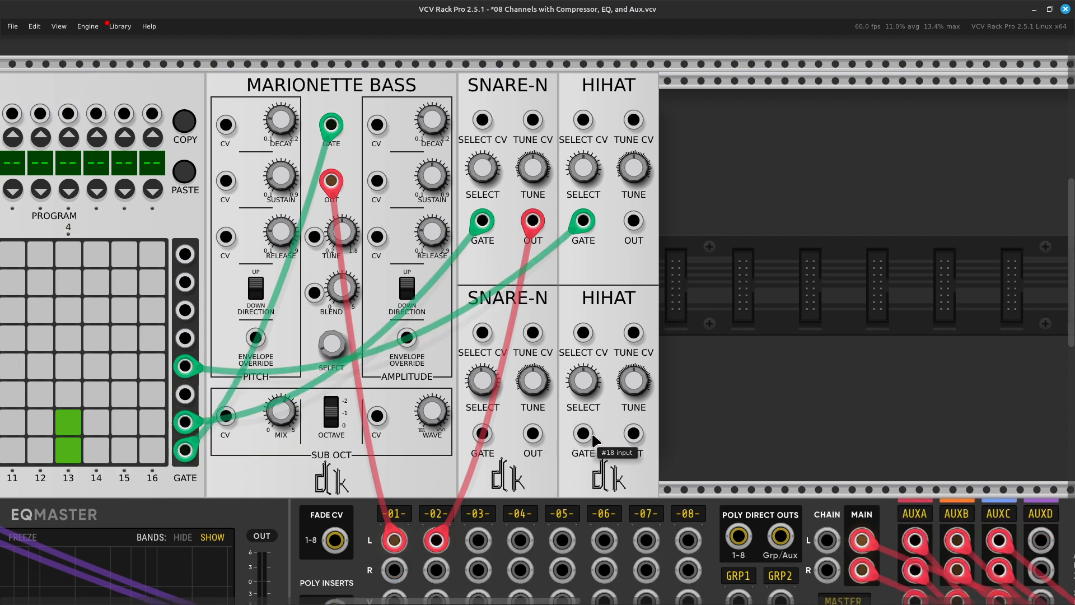
right_click(584, 441)
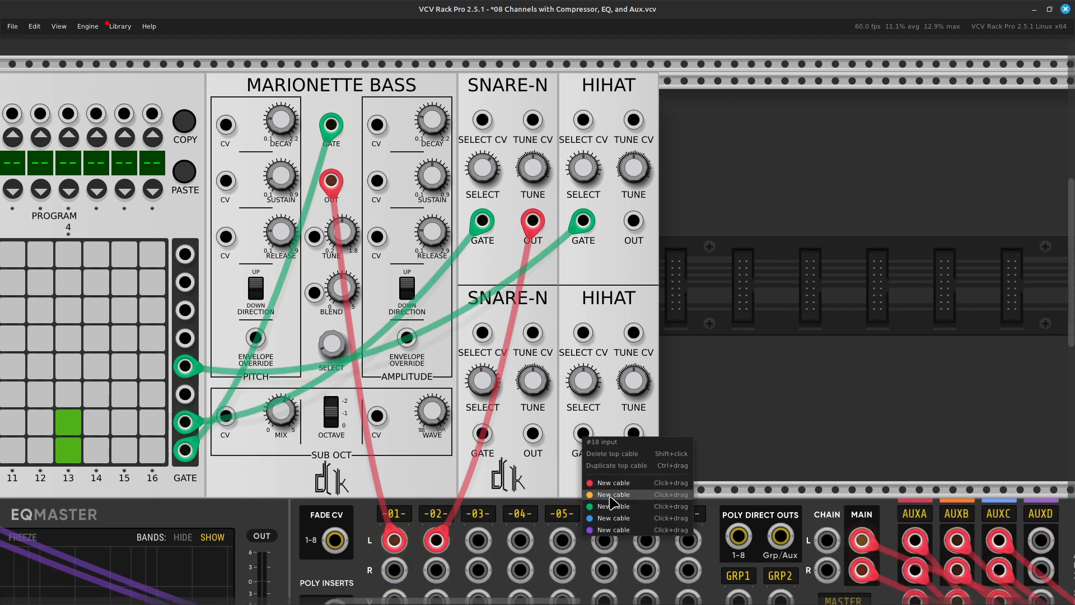
drag(612, 508, 507, 342)
scroll(394, 566, left, 5)
scroll(598, 289, right, 6)
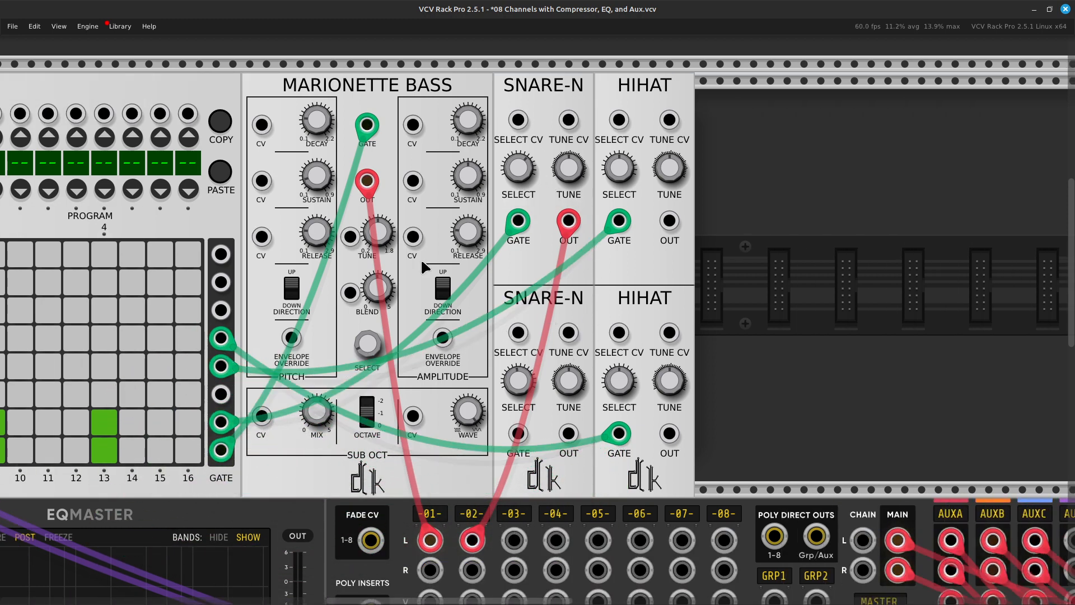
Step: Patch the HIHAT's upper OUT to the left input of mixer channel 3 with a red cable
scroll(599, 277, right, 3)
scroll(594, 227, up, 2)
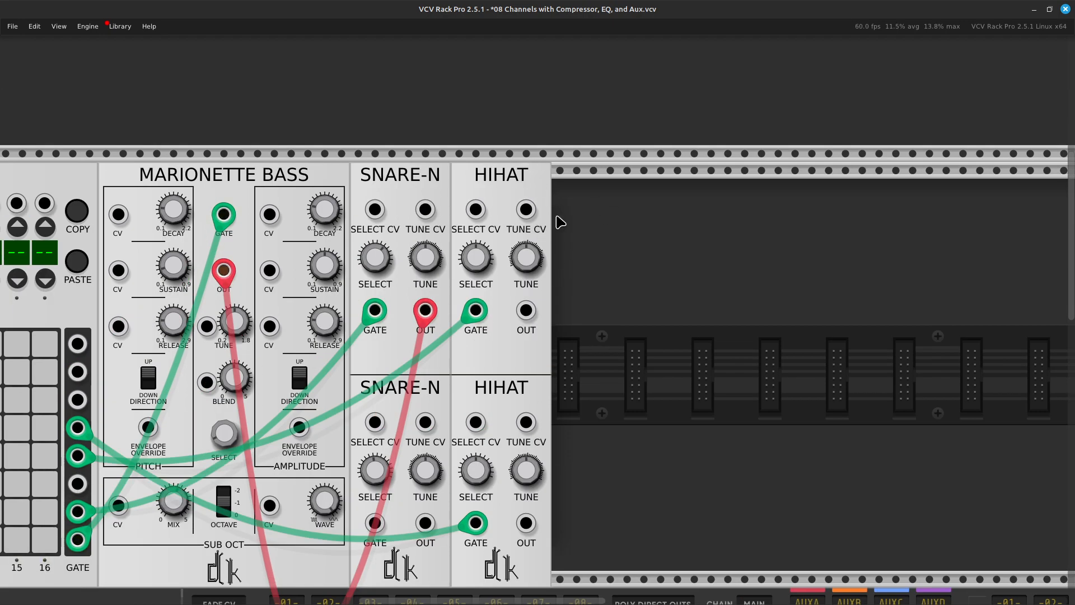
right_click(527, 318)
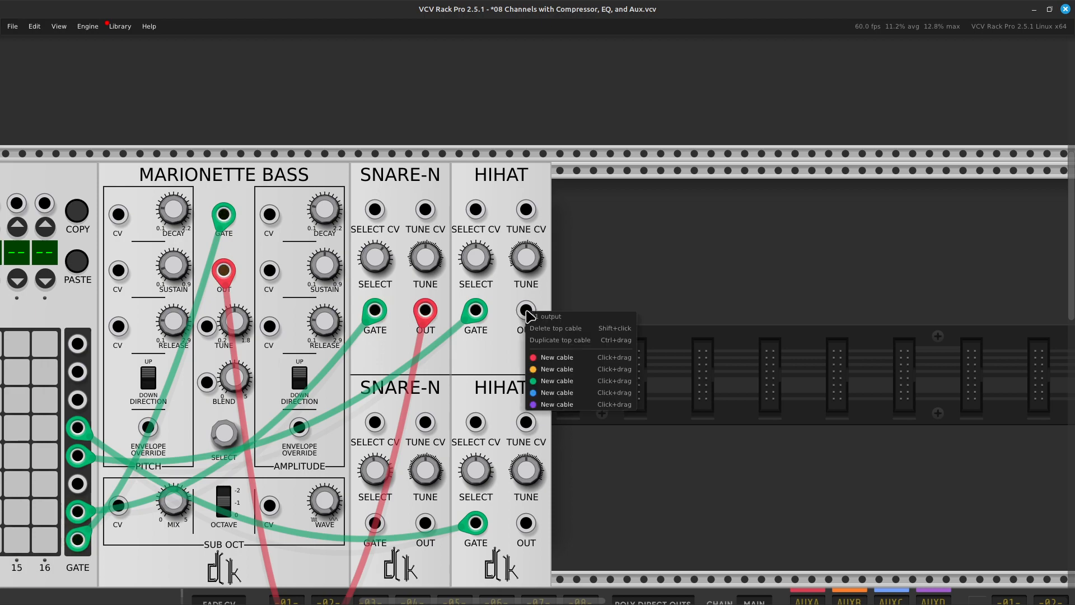
click(585, 364)
scroll(587, 403, down, 8)
scroll(571, 417, up, 4)
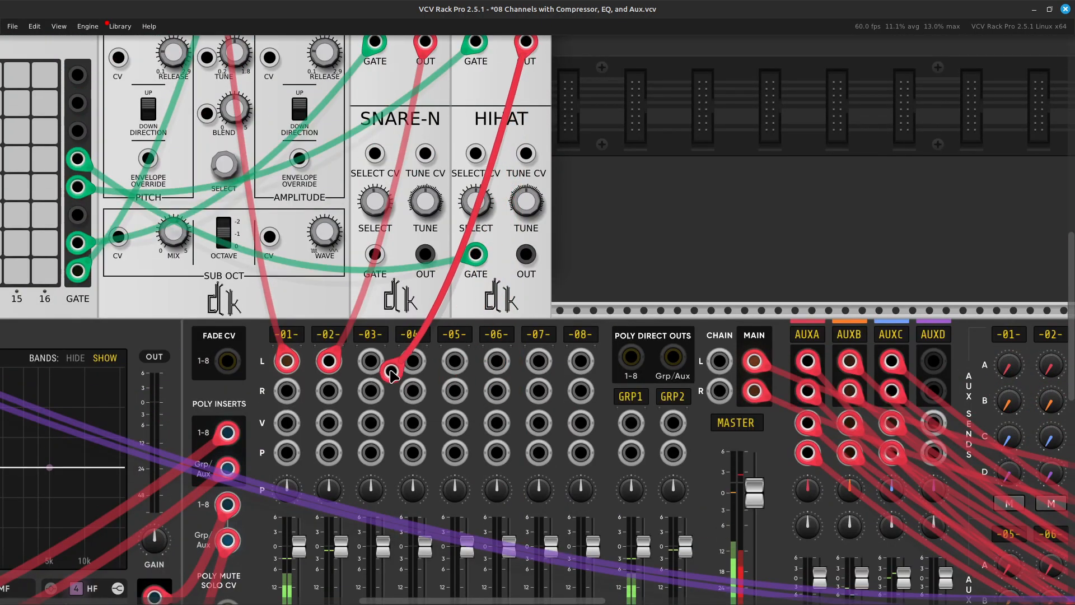
click(371, 361)
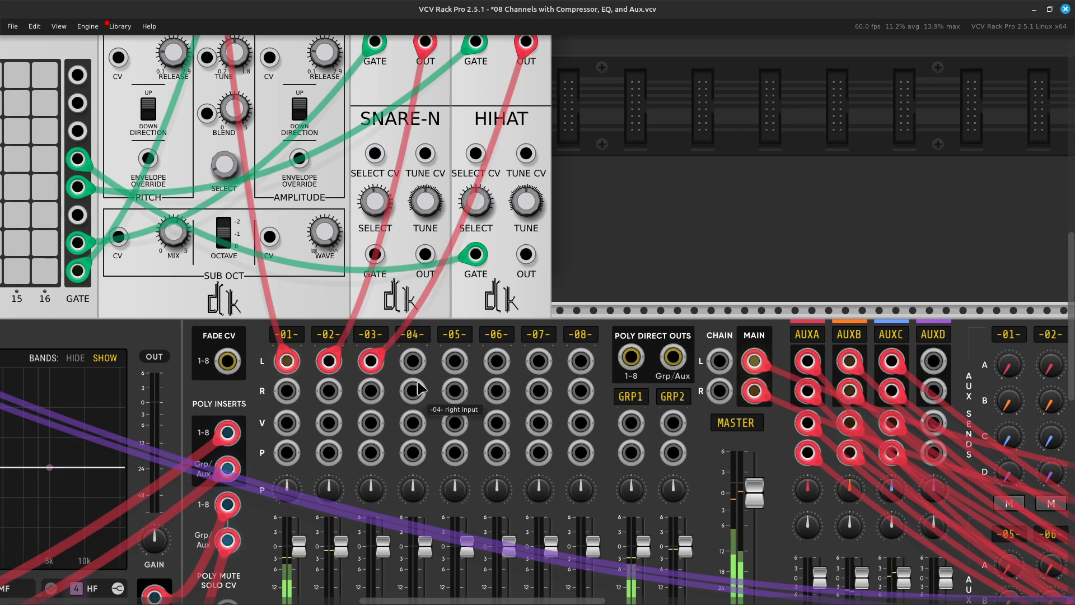
Step: Patch the HIHAT's lower OUT to the left input of mixer channel 4 with a red cable
right_click(414, 364)
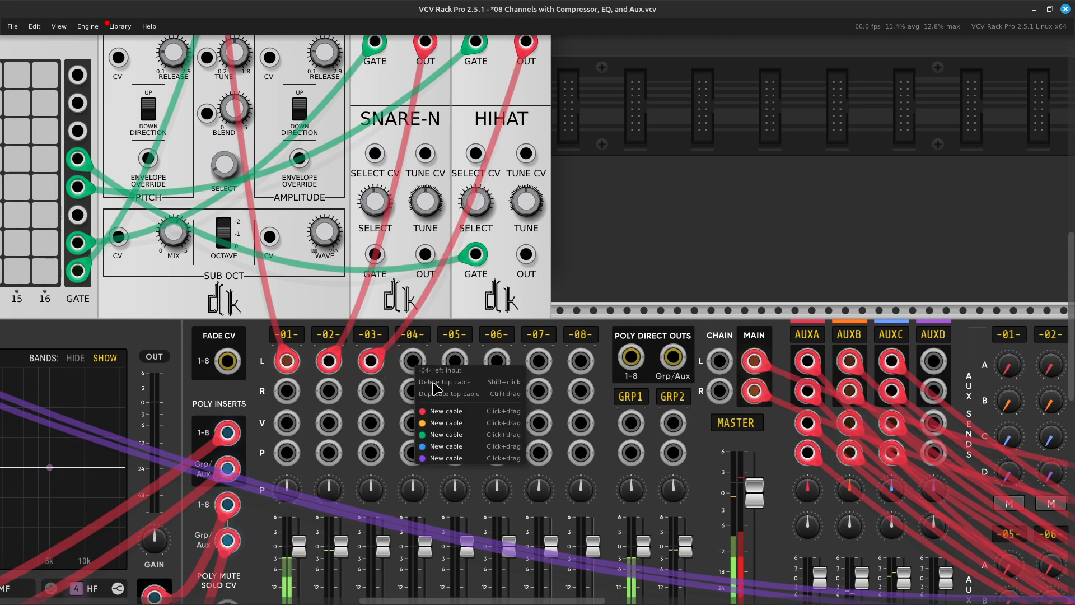
click(446, 411)
scroll(496, 370, up, 5)
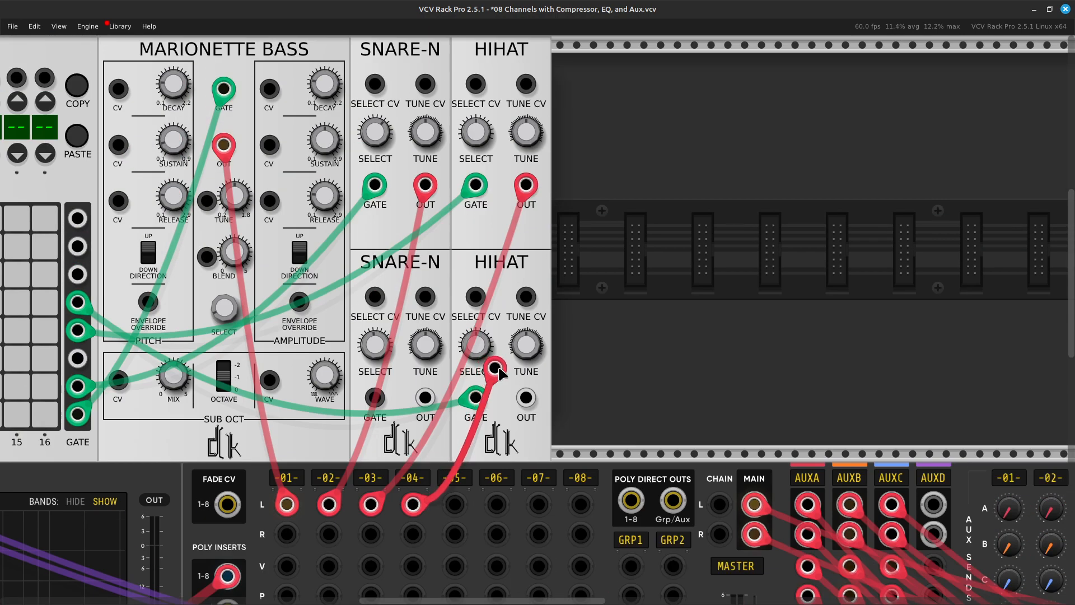
click(526, 397)
Step: Program the sequencer's CLSD HH row on every odd step: 1, 3, 5, 7, 9, 11, 13 and 15
scroll(254, 358, left, 10)
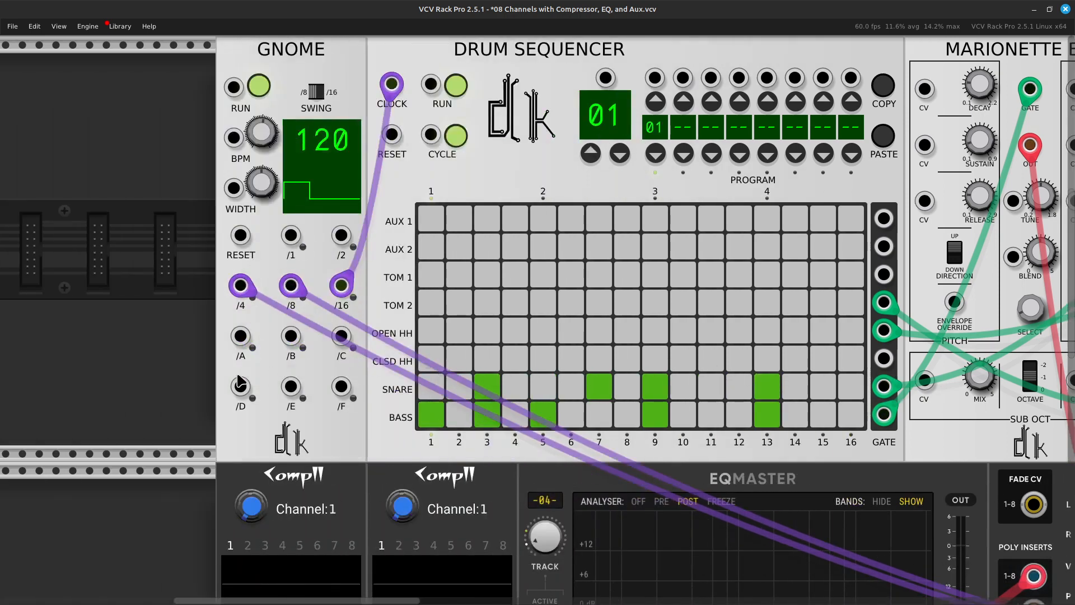
scroll(240, 382, left, 2)
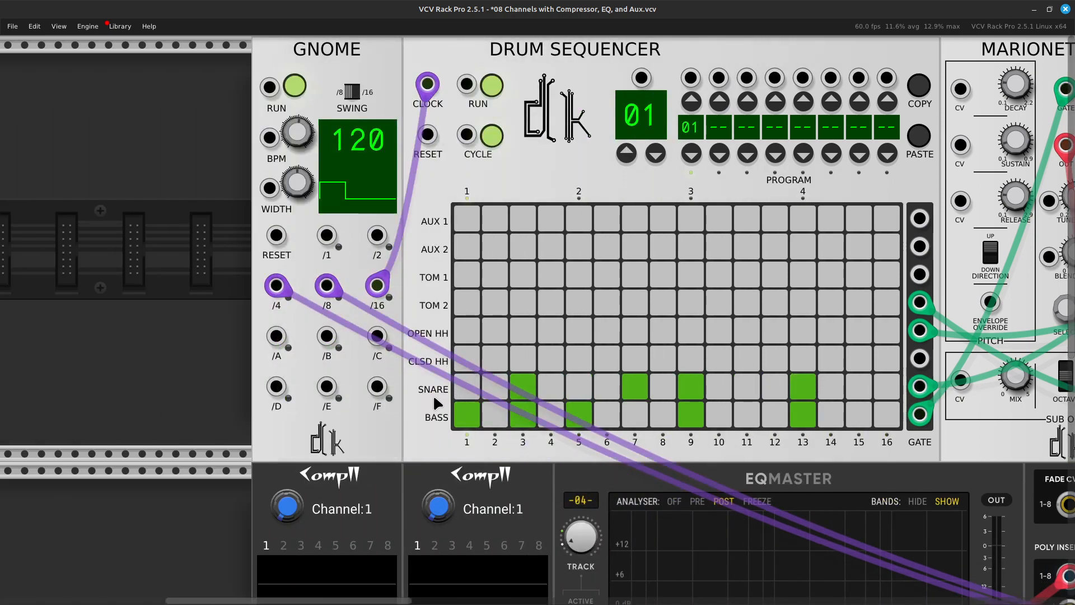
click(467, 359)
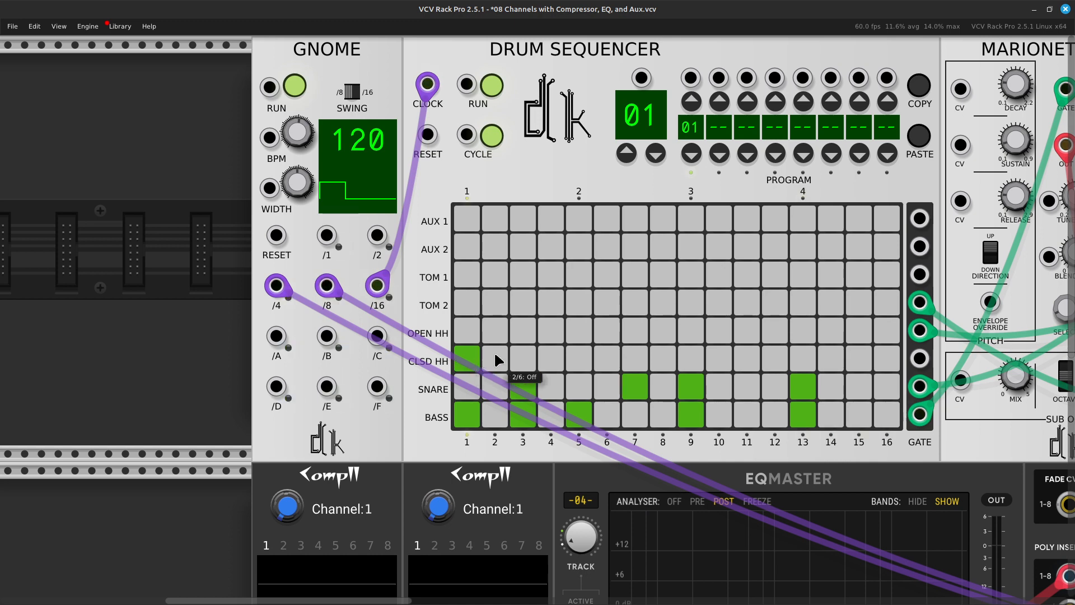
click(515, 348)
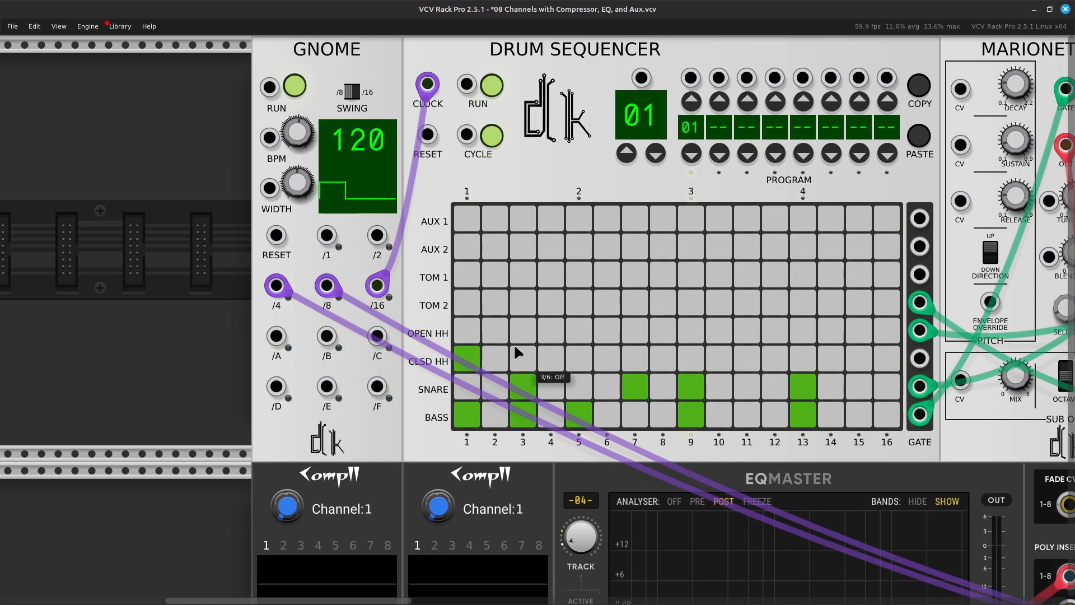
click(586, 364)
scroll(603, 348, right, 4)
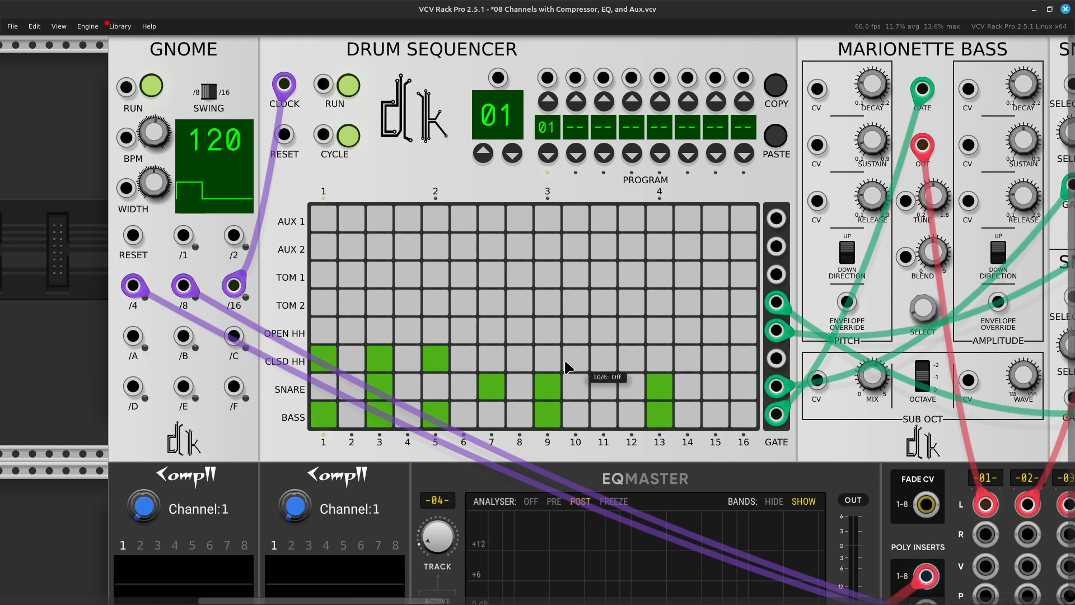
click(502, 355)
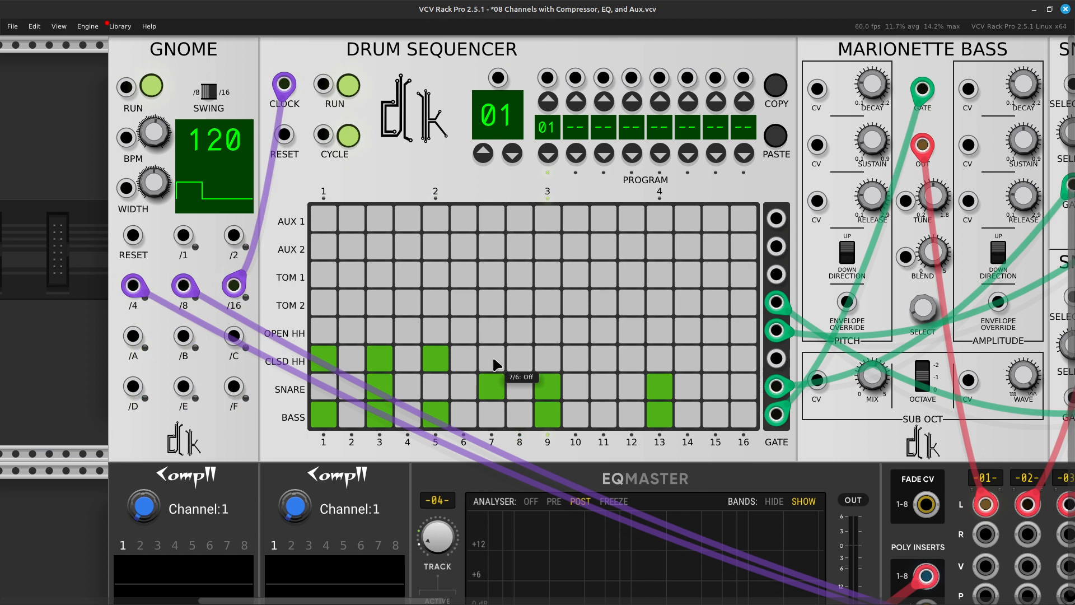
click(540, 362)
click(600, 359)
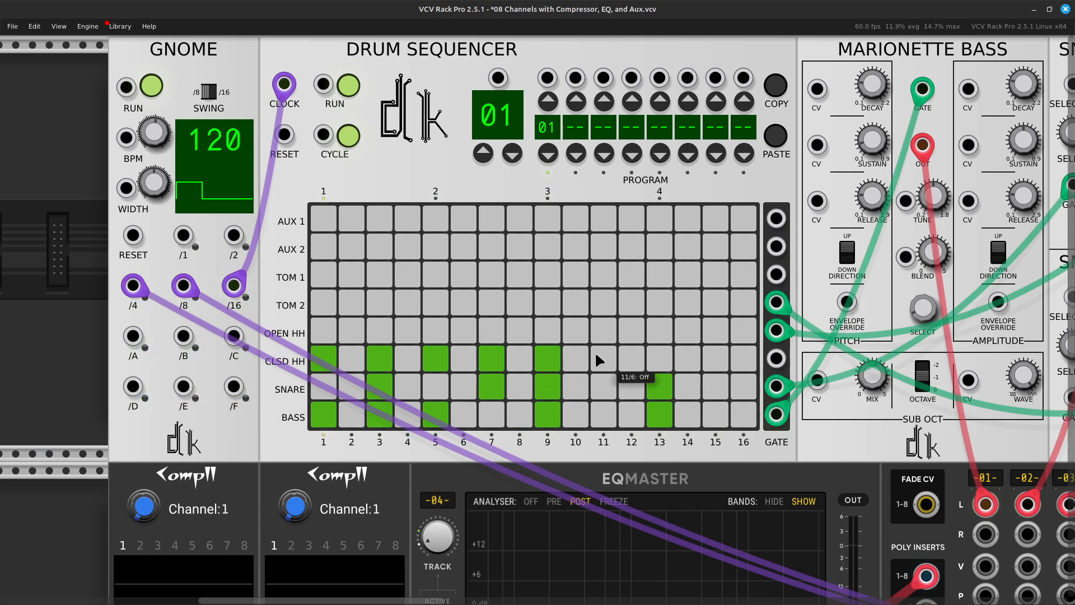
click(664, 360)
scroll(675, 360, right, 1)
scroll(676, 360, right, 5)
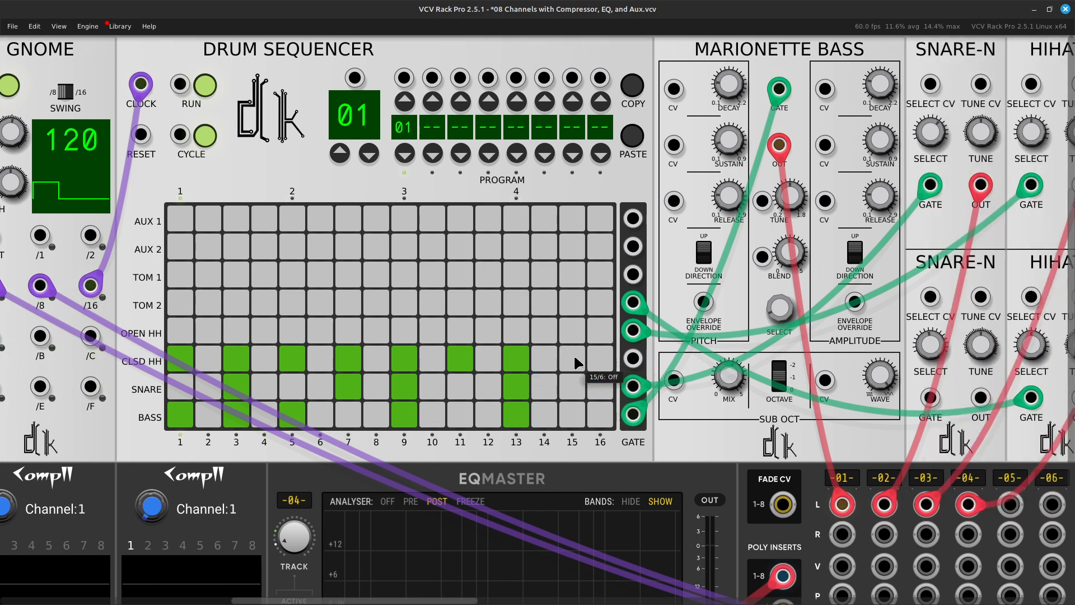
click(576, 361)
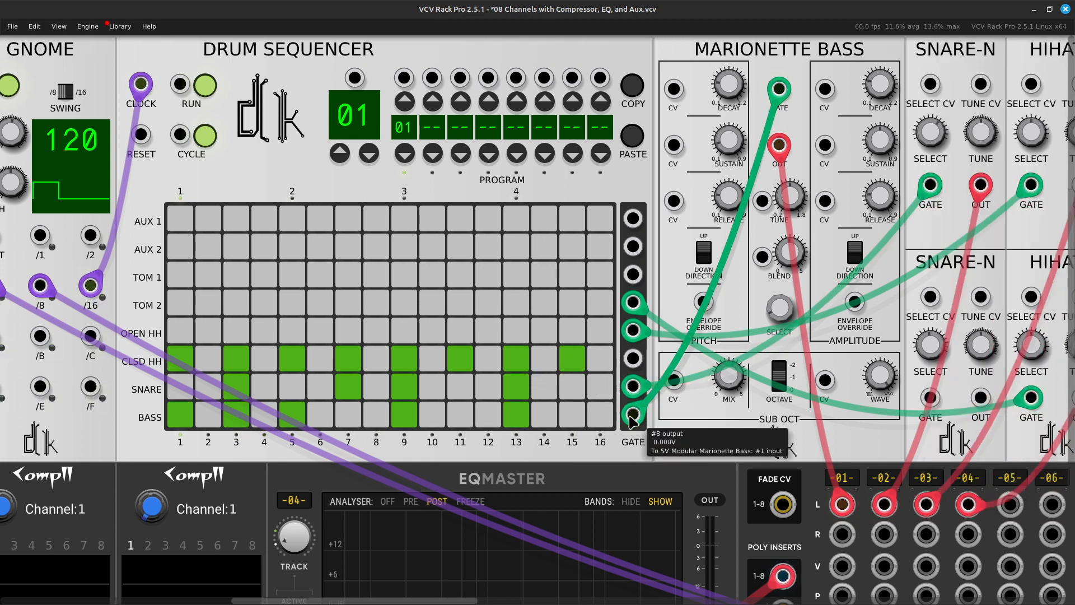
Step: Move the upper HIHAT's gate cable from the sequencer's OPEN HH output to its CLSD HH output
scroll(649, 407, right, 6)
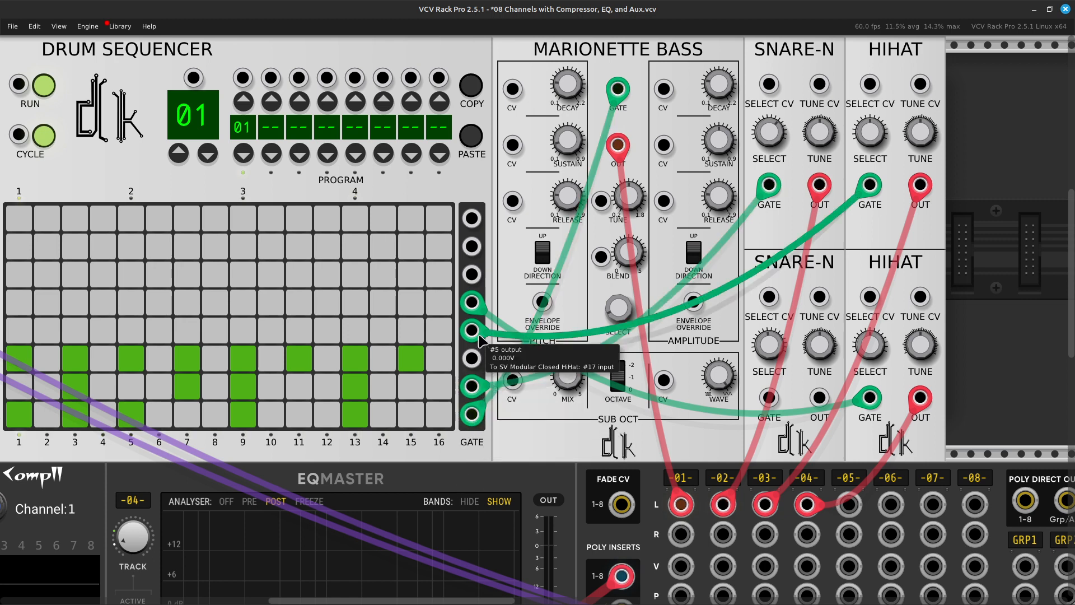
drag(480, 343, 473, 359)
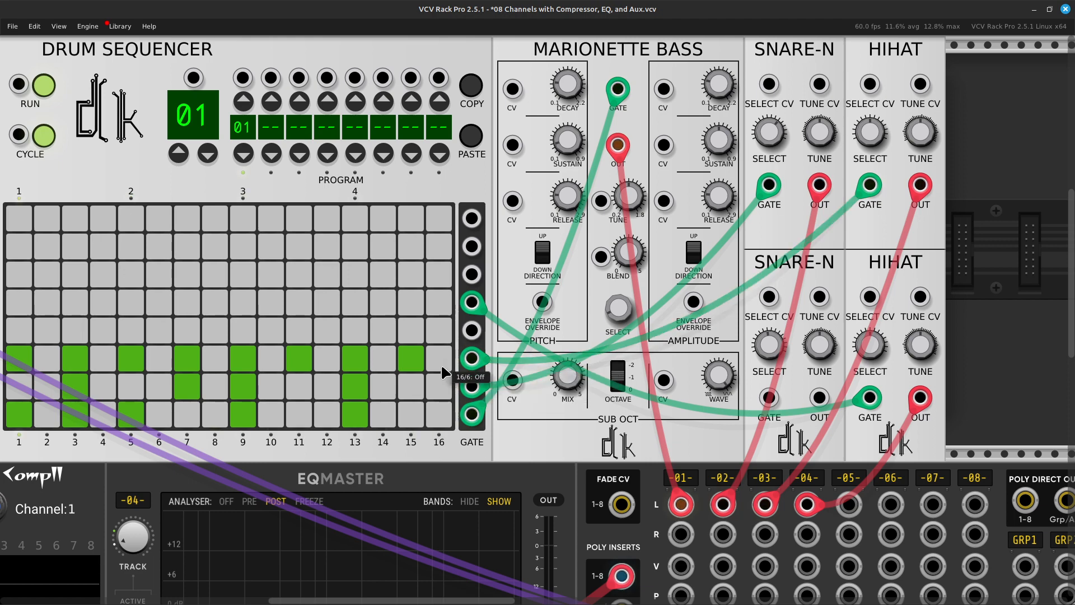
Step: Set the upper HIHAT's SELECT knob to sample 13
scroll(438, 333, right, 8)
scroll(539, 233, right, 7)
scroll(529, 240, up, 3)
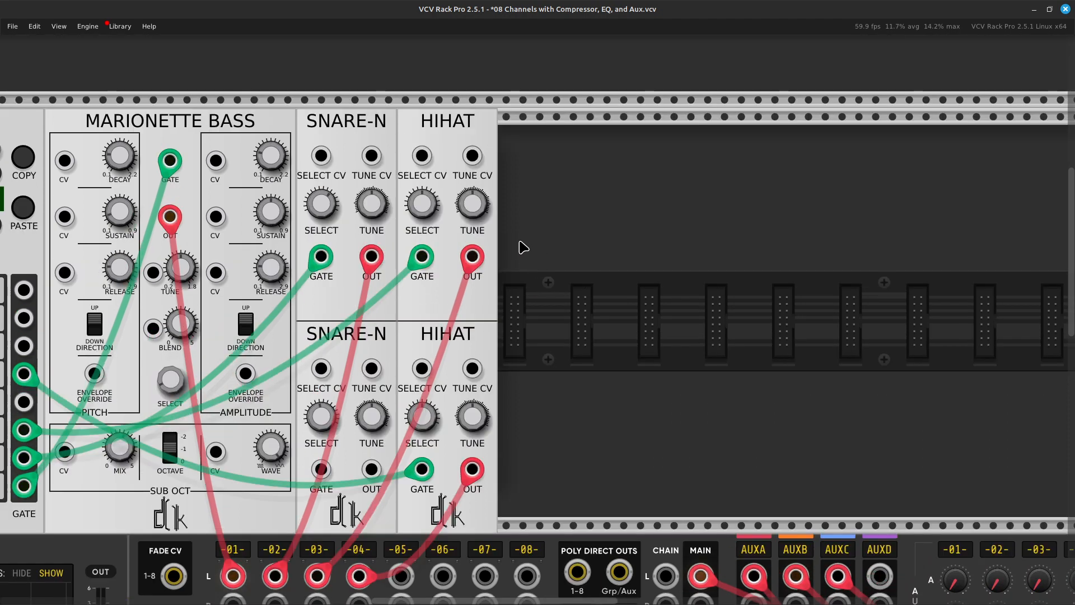
scroll(503, 218, right, 1)
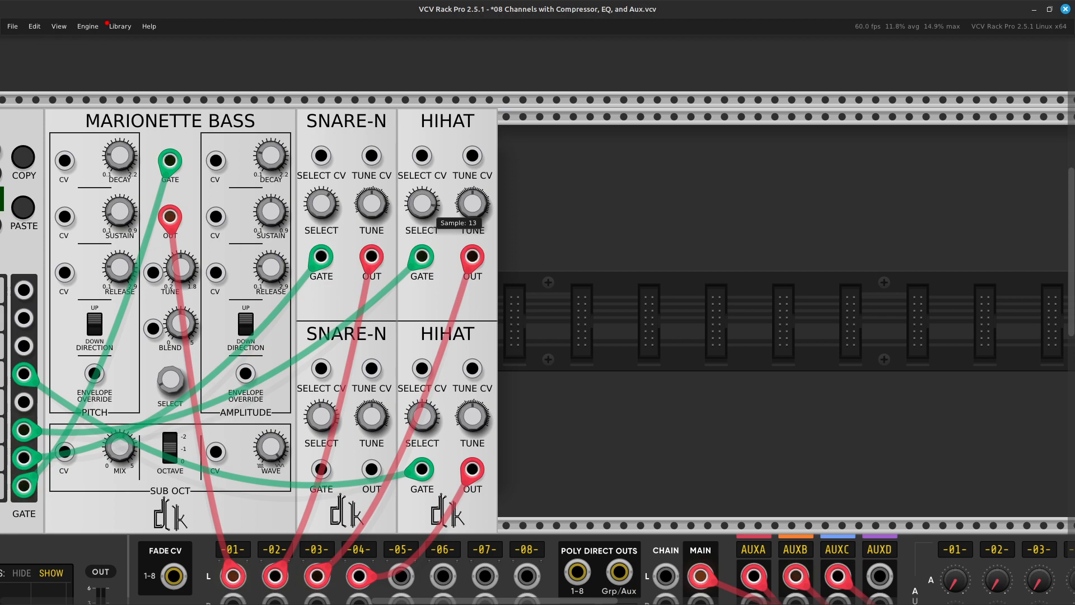
Step: Pan mixer channel 3, which carries the closed hi-hat, partway to the left
scroll(434, 209, down, 10)
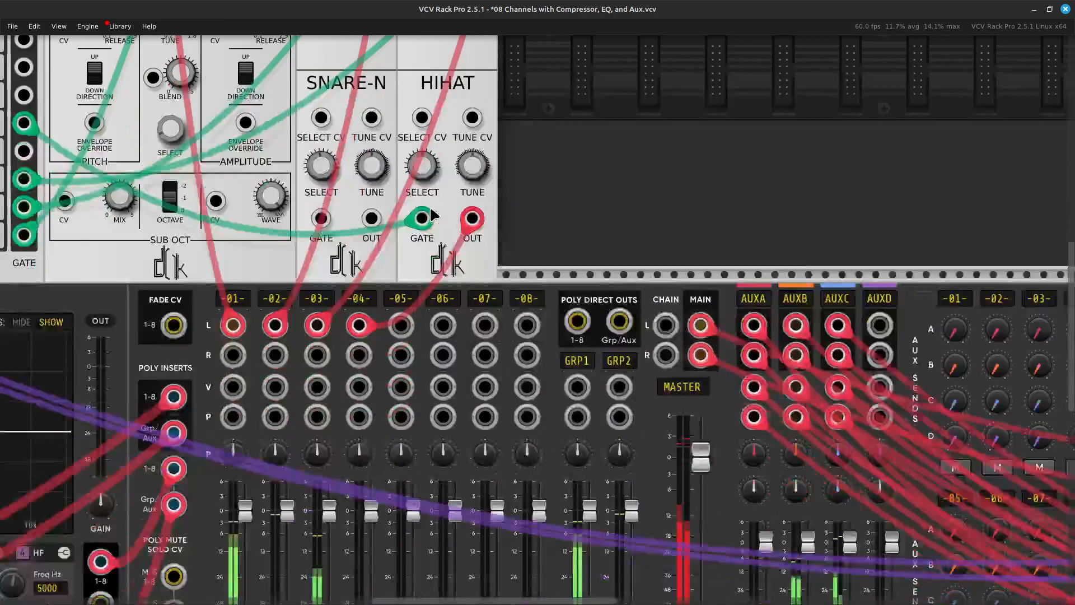
scroll(448, 218, up, 2)
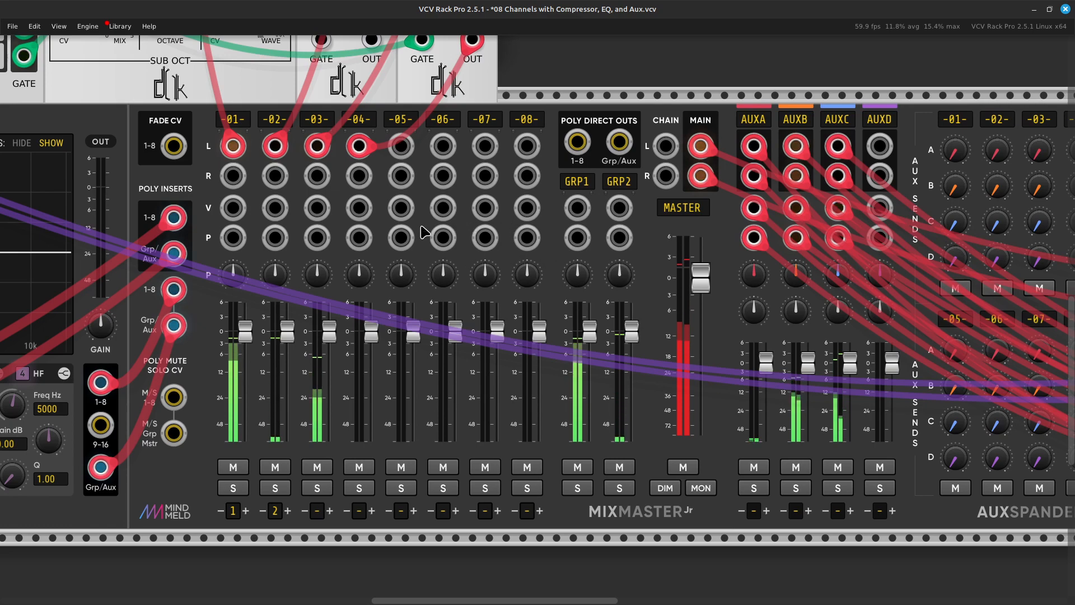
scroll(492, 276, up, 2)
scroll(493, 276, left, 4)
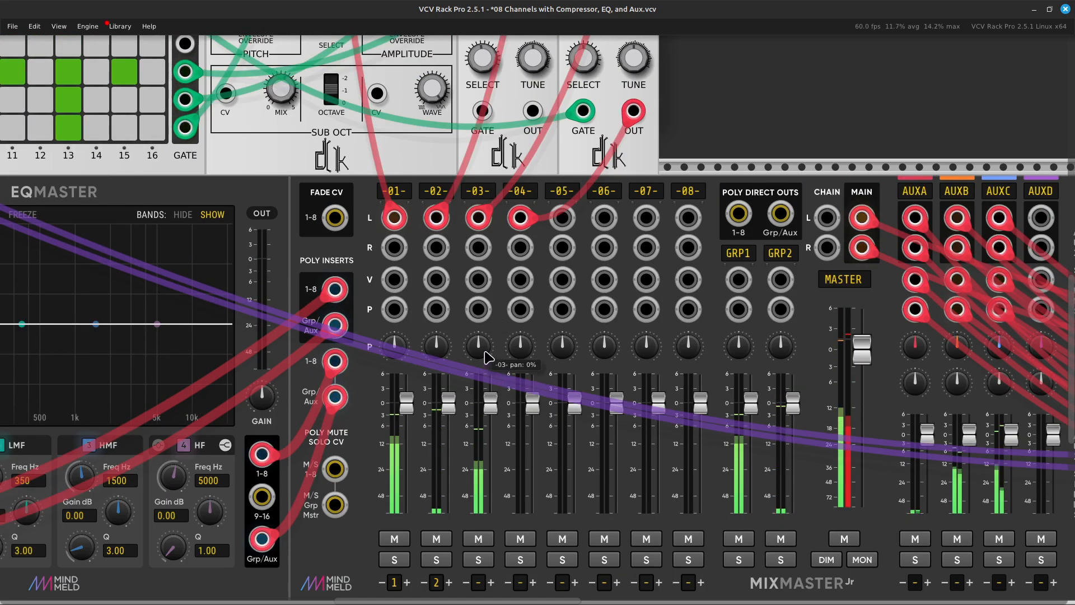
drag(483, 350, 482, 398)
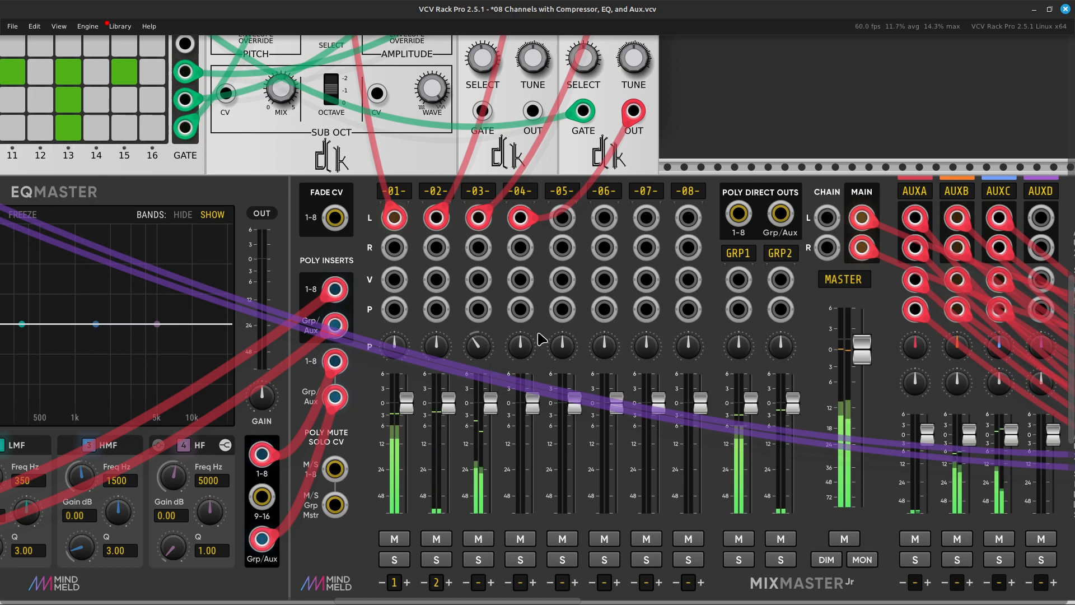
Step: Pan mixer channel 2 about 30% to the right and assign channel 3 to group 1
drag(478, 346, 478, 295)
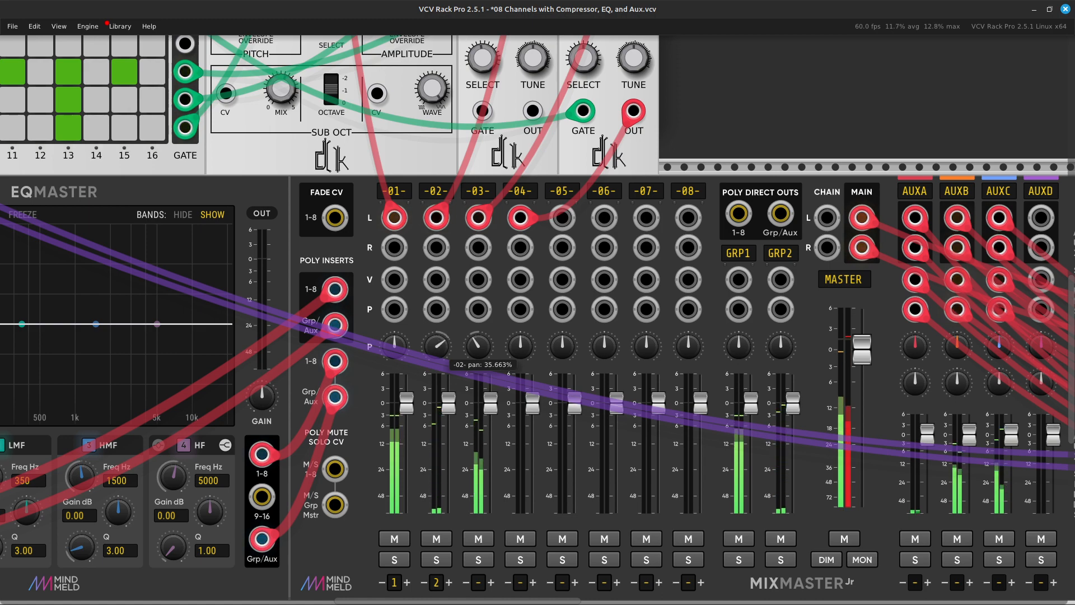
drag(439, 343, 439, 354)
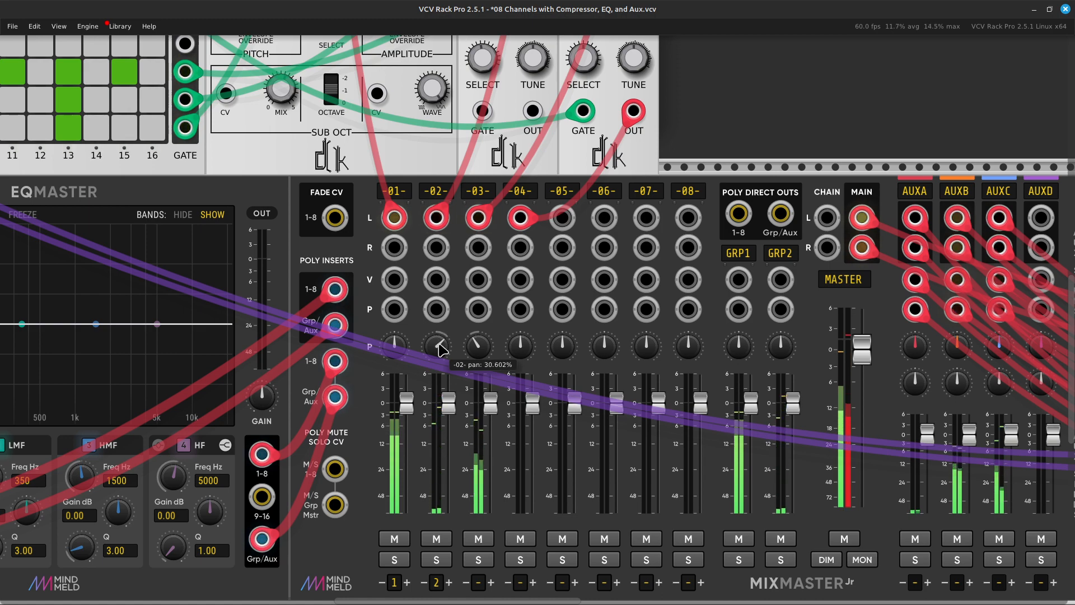
scroll(440, 348, down, 5)
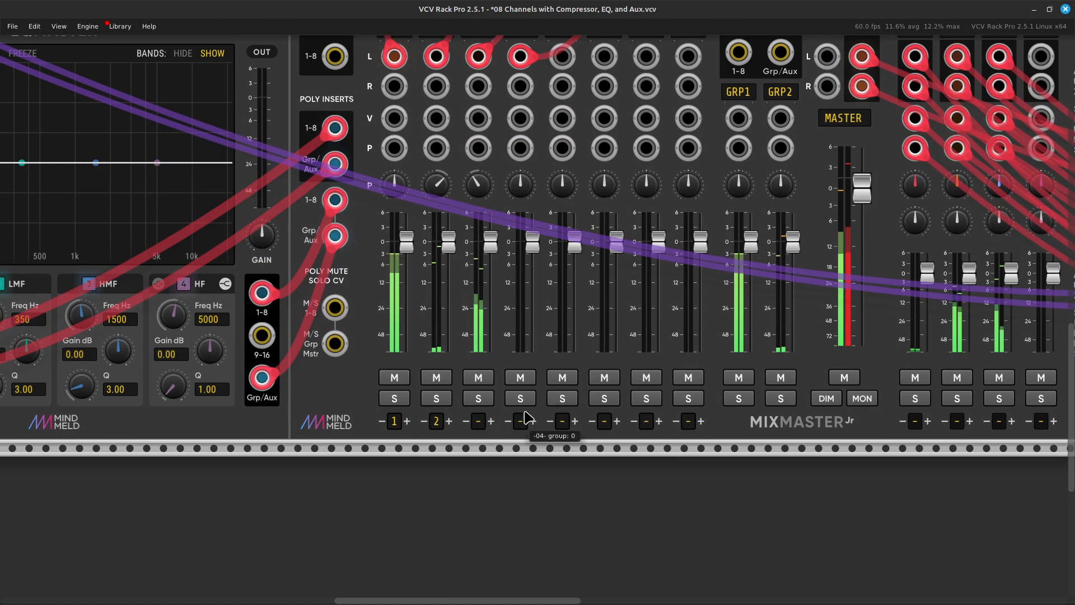
click(490, 421)
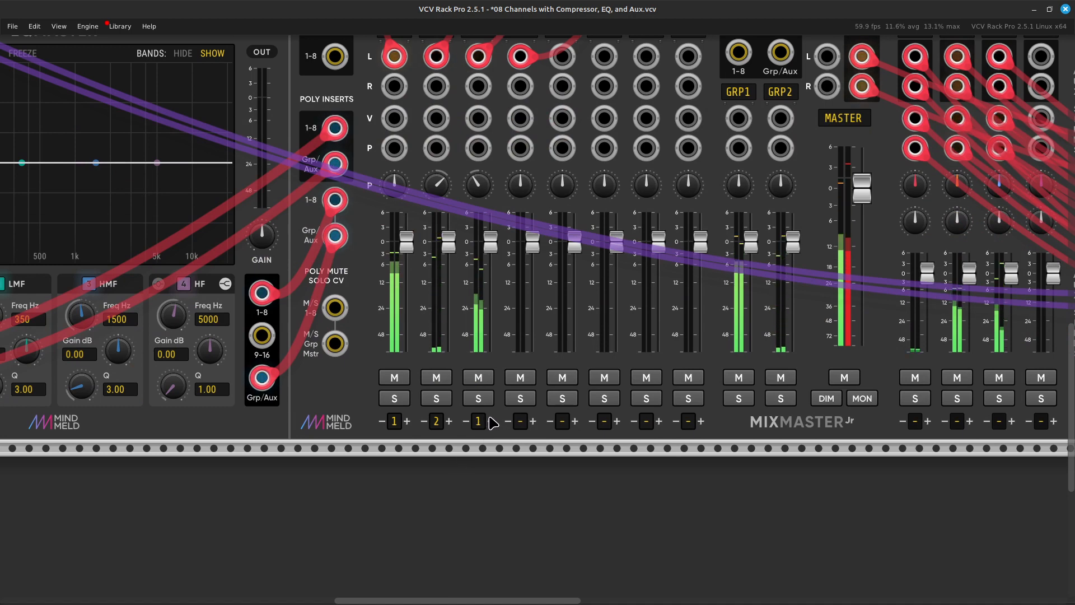
Step: Move the lower HIHAT's gate cable from the sequencer's TOM 2 output to its OPEN HH output
scroll(493, 423, right, 6)
scroll(493, 423, up, 7)
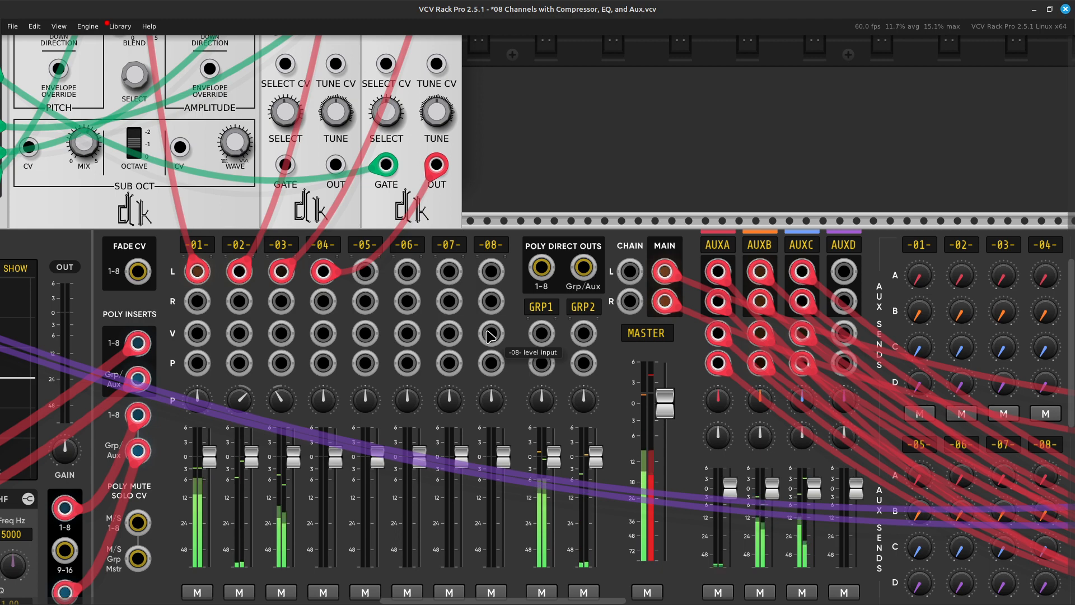
scroll(487, 336, left, 5)
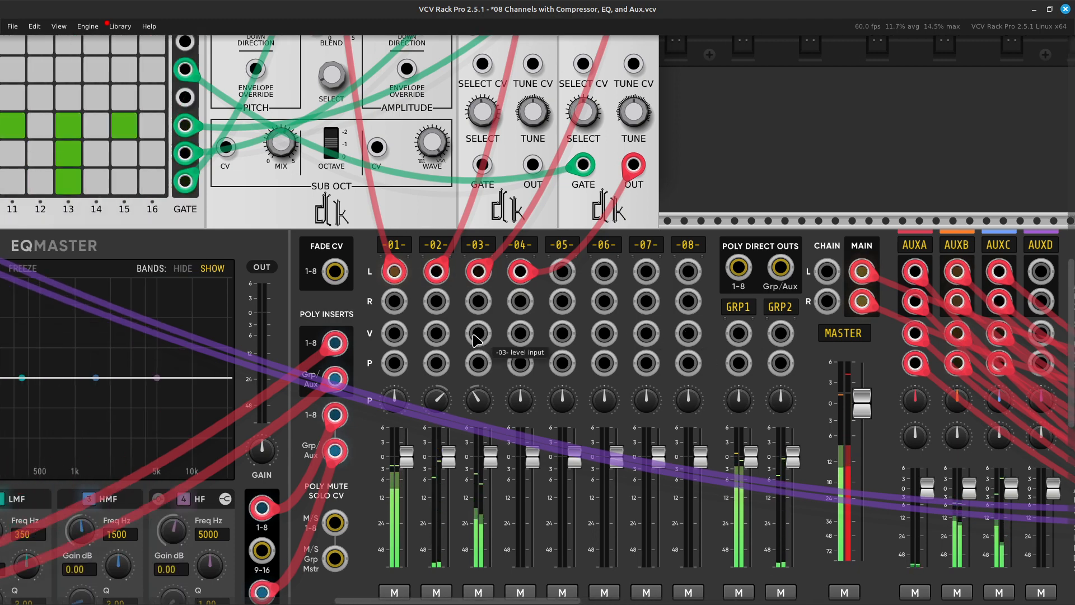
scroll(475, 338, up, 4)
scroll(487, 347, right, 4)
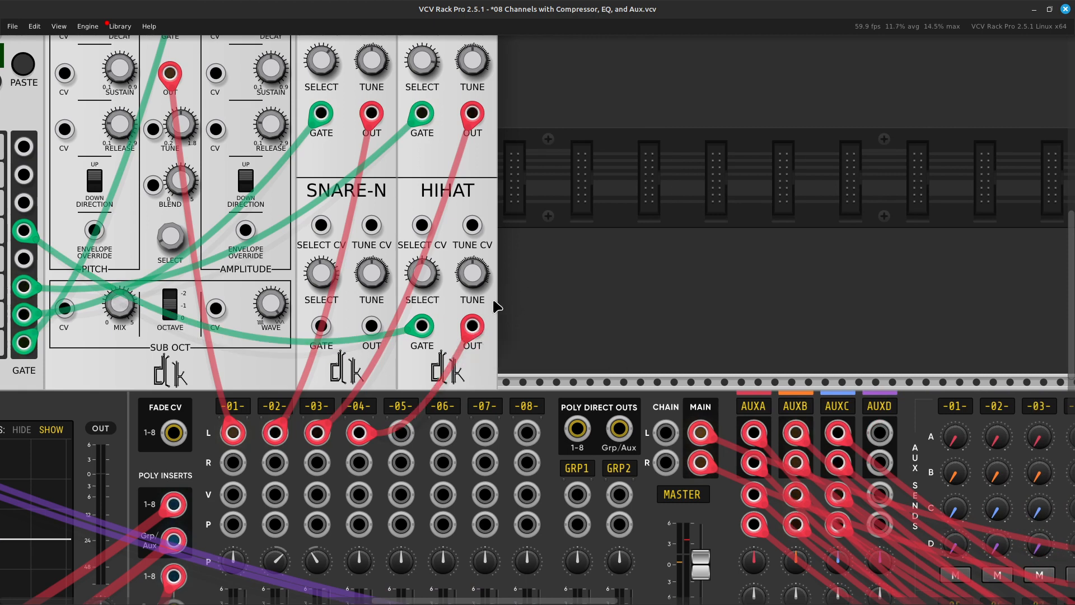
scroll(494, 306, left, 12)
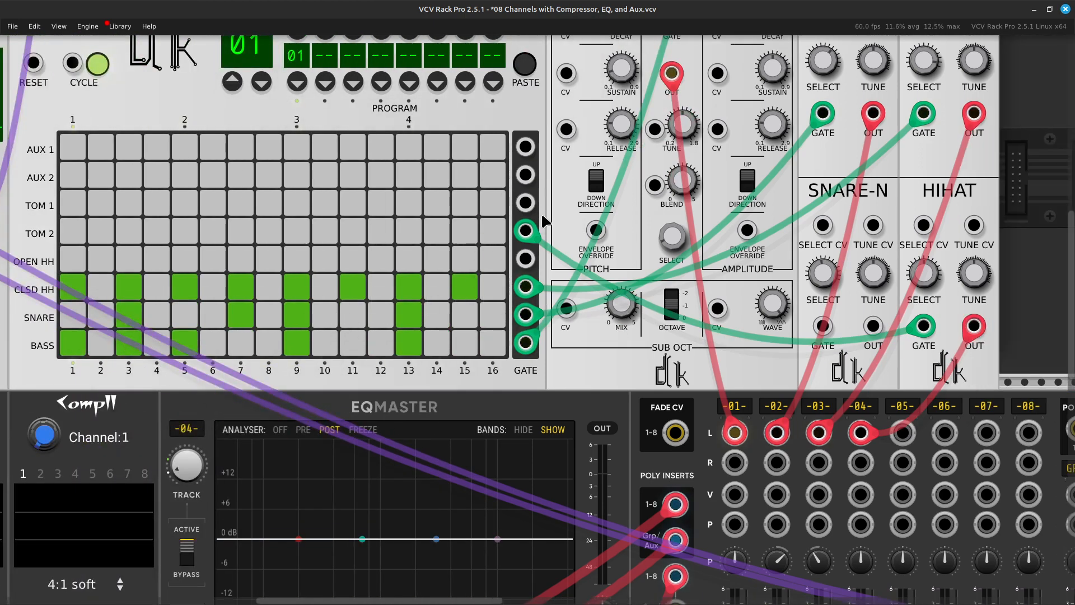
drag(525, 242, 525, 264)
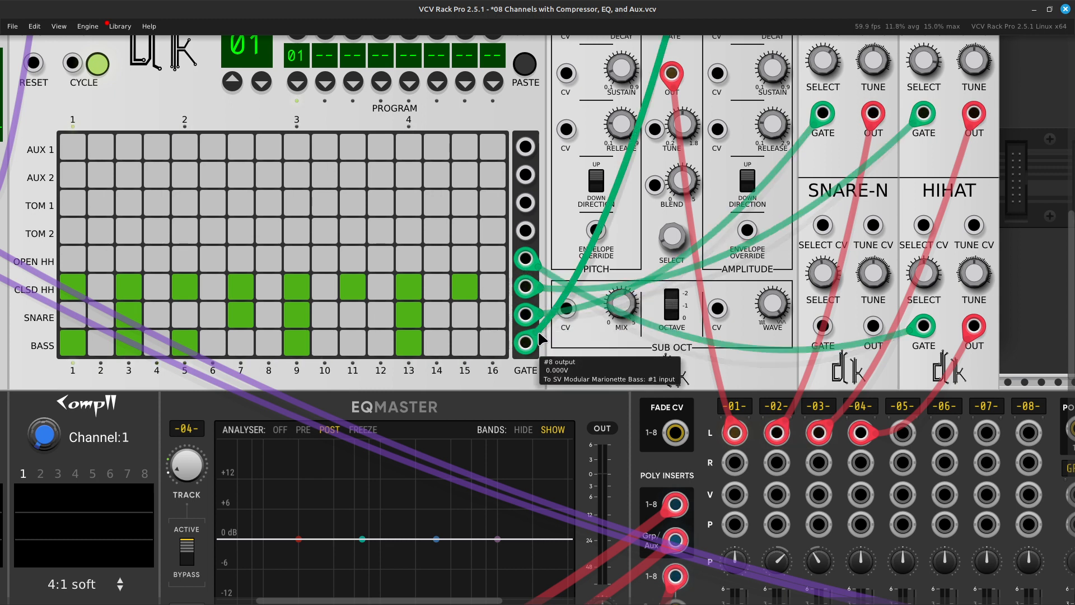
Step: Program the sequencer's OPEN HH row on steps 13, 14, 15 and 16
scroll(534, 320, right, 12)
scroll(531, 312, left, 12)
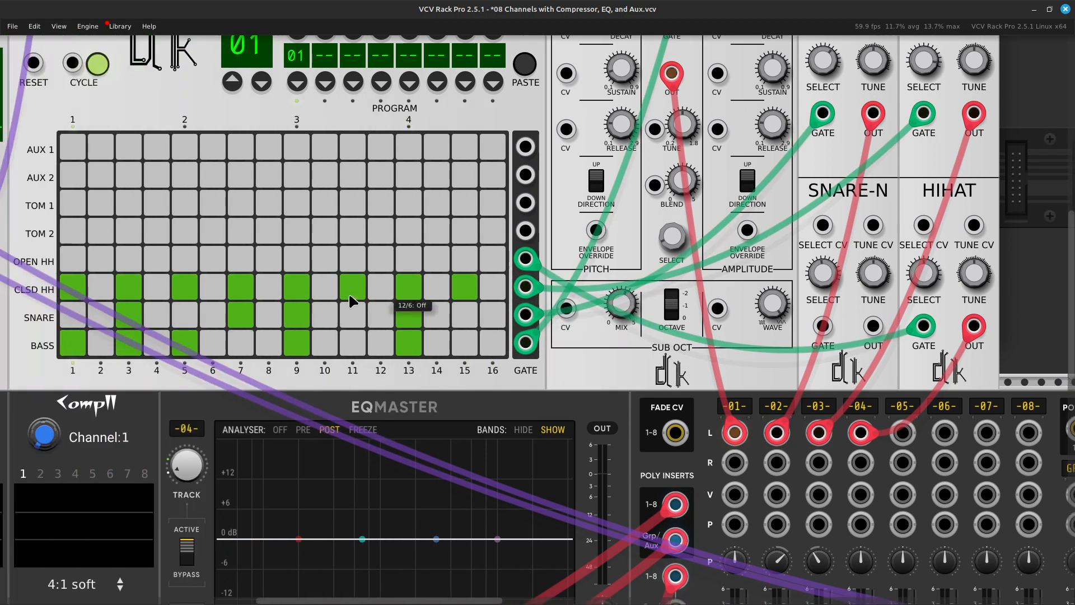
scroll(348, 292, left, 5)
scroll(491, 312, right, 4)
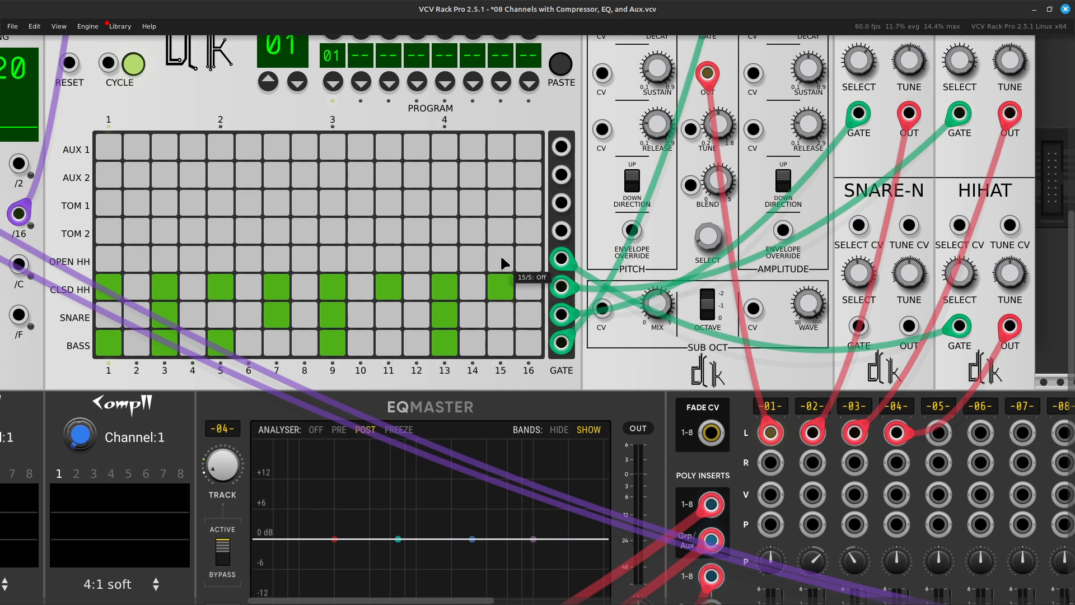
click(445, 256)
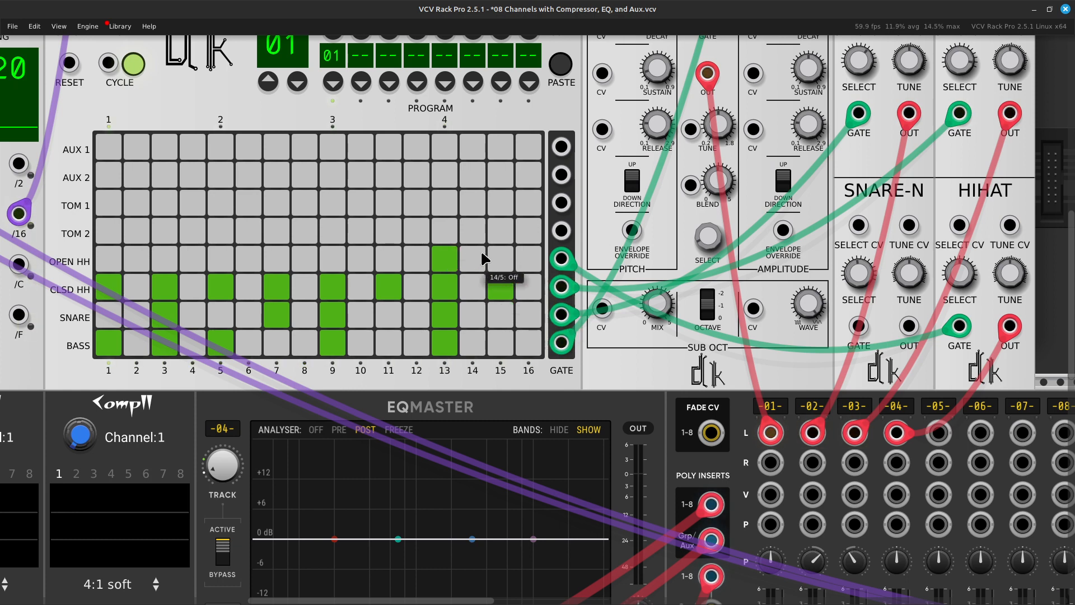
click(481, 255)
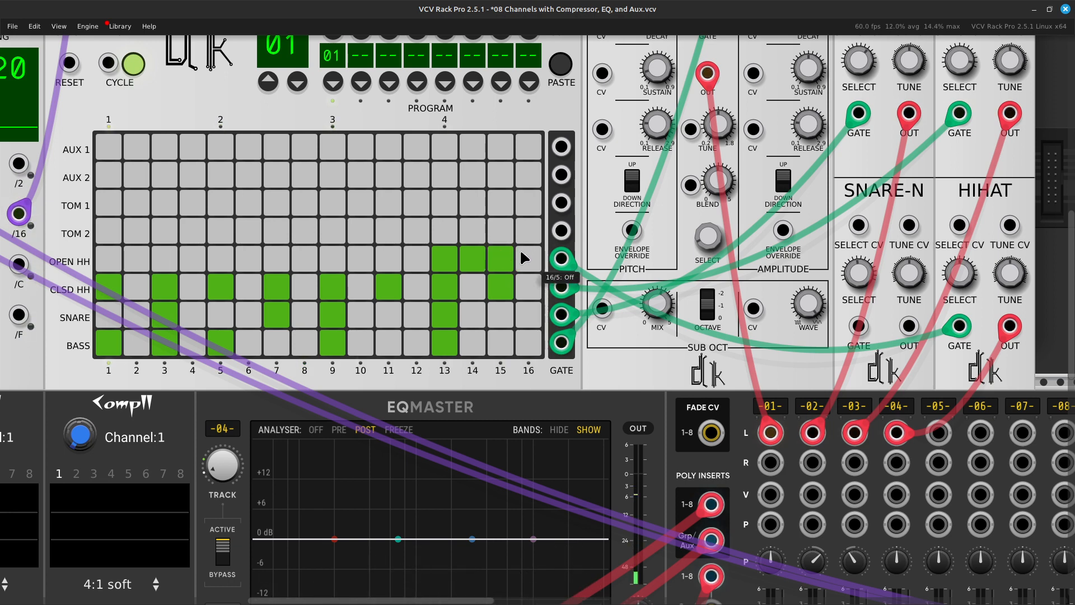
click(504, 257)
Step: Assign mixer channel 4, which carries the open hi-hat, to group 2
scroll(526, 250, right, 10)
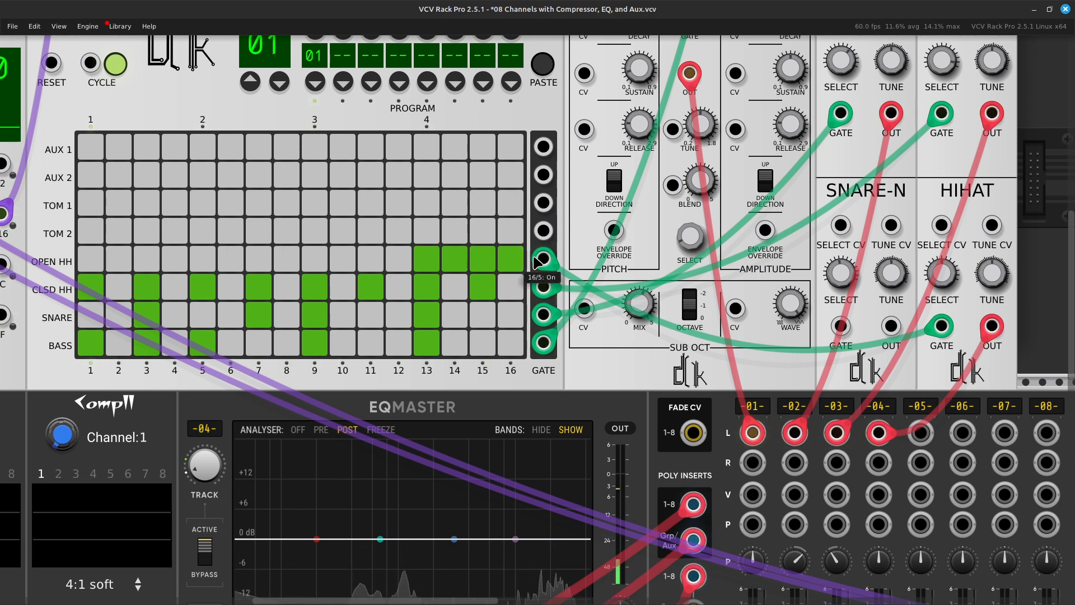
mouse_move(548, 276)
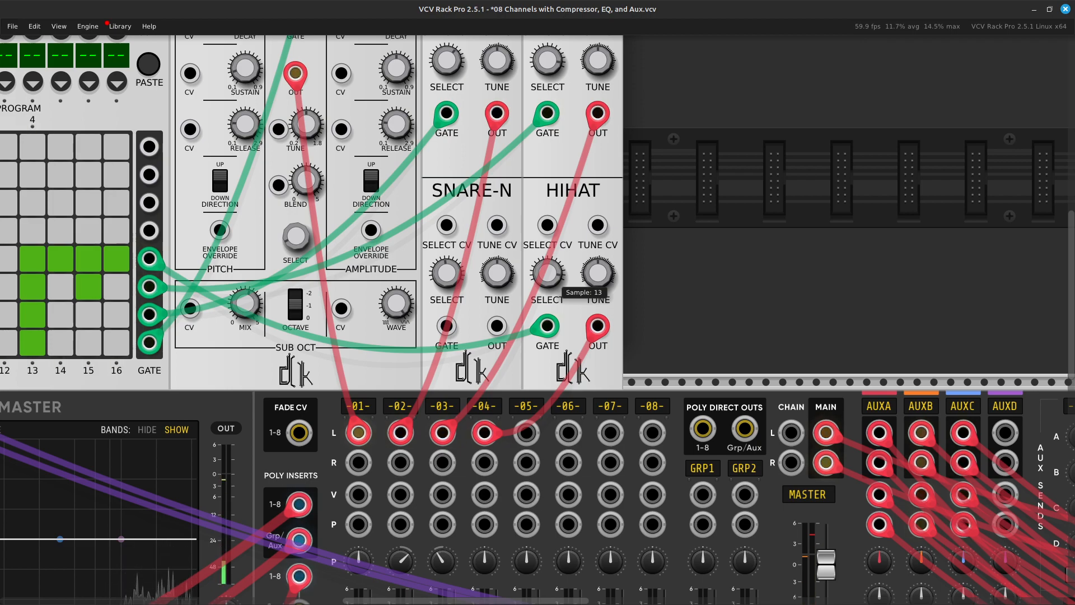
scroll(560, 263, down, 8)
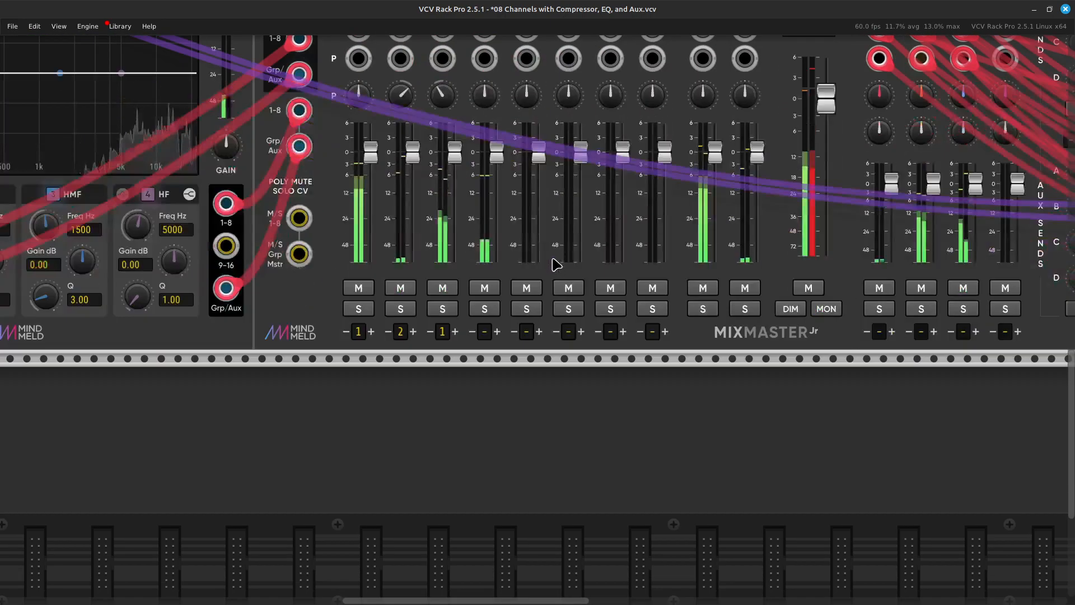
scroll(560, 252, up, 4)
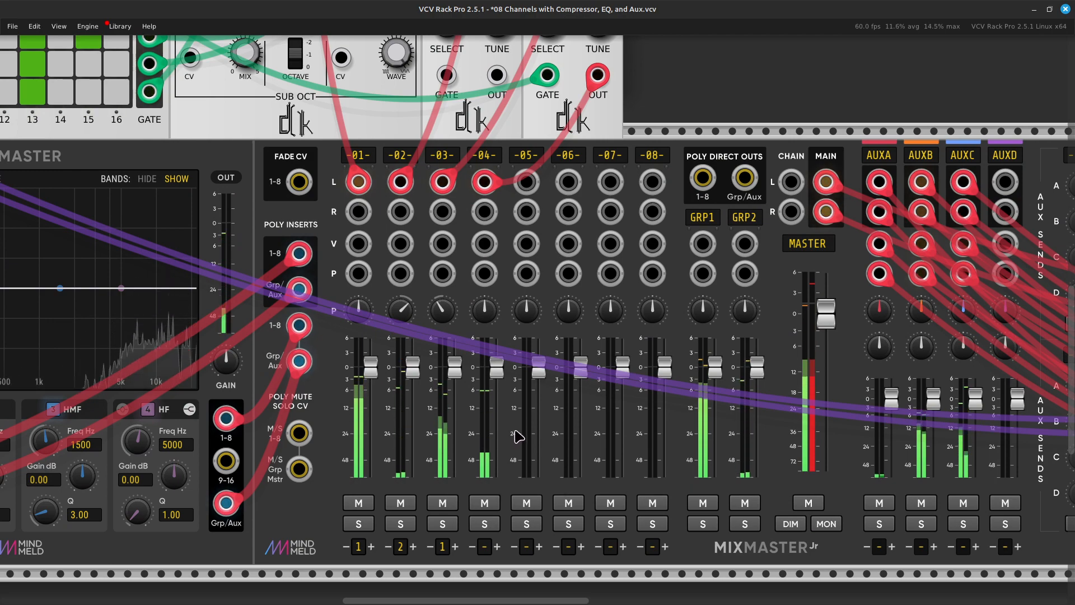
scroll(521, 456, down, 4)
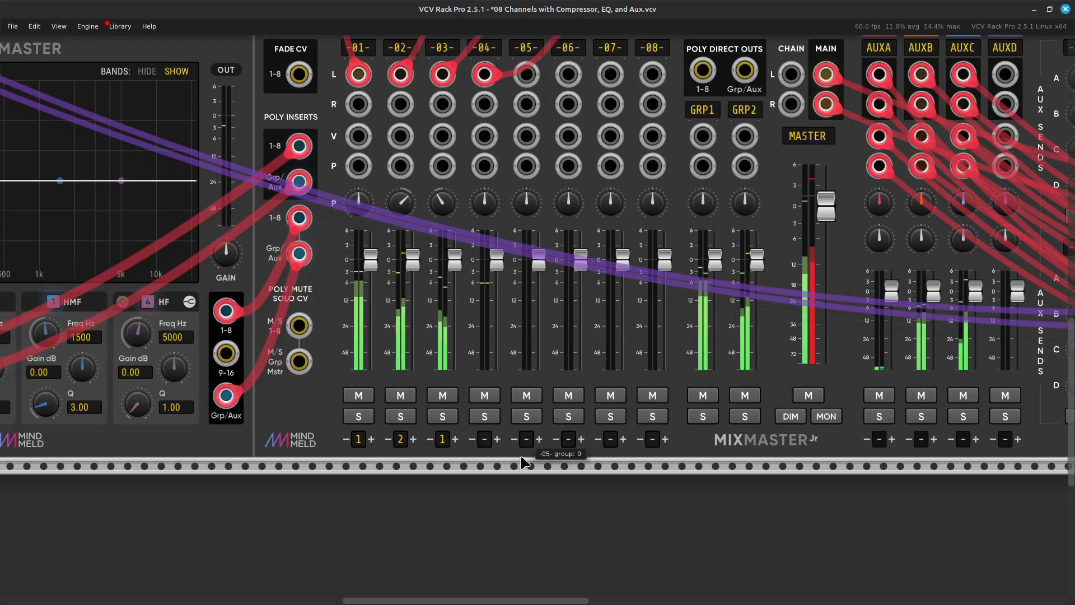
click(496, 440)
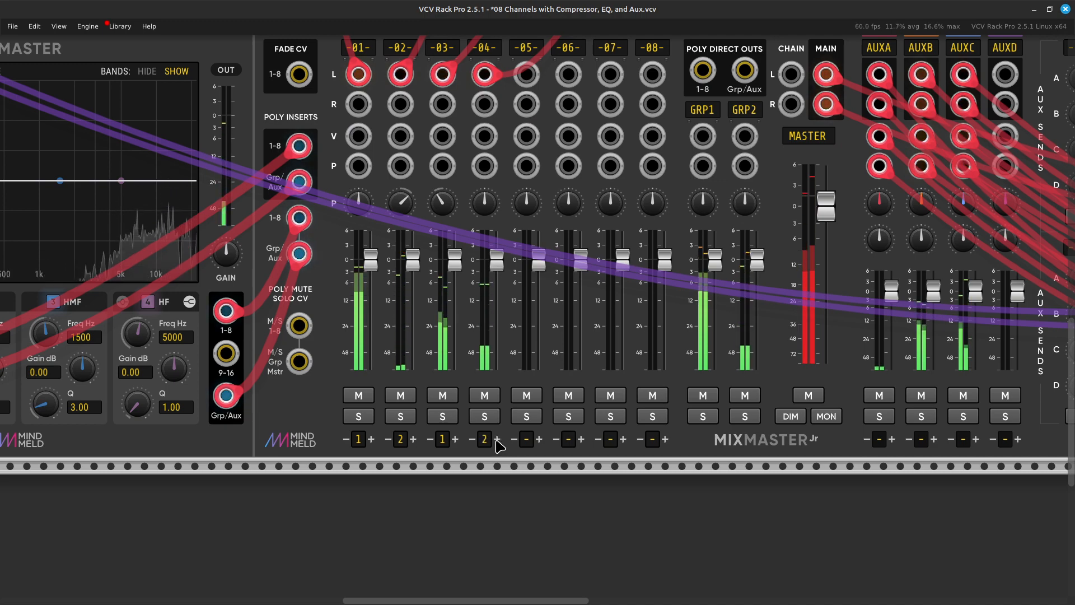
Step: Try lowering the GRP1 and GRP2 faders by about 2 to 3 dB, and reset both levels to their defaults
scroll(501, 440, up, 10)
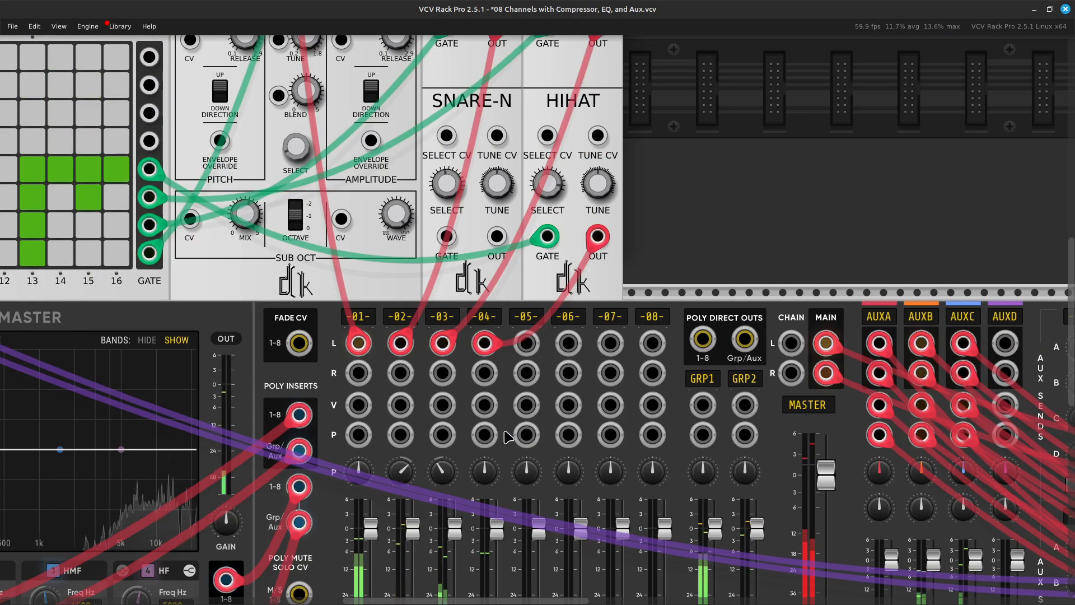
scroll(502, 442, right, 8)
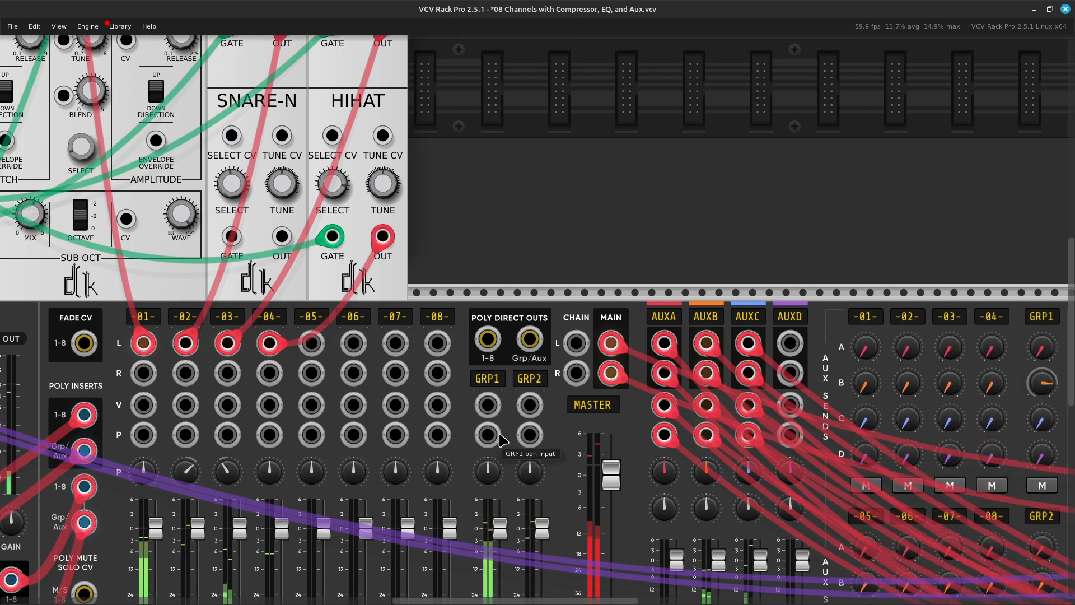
scroll(502, 440, down, 6)
scroll(502, 440, right, 17)
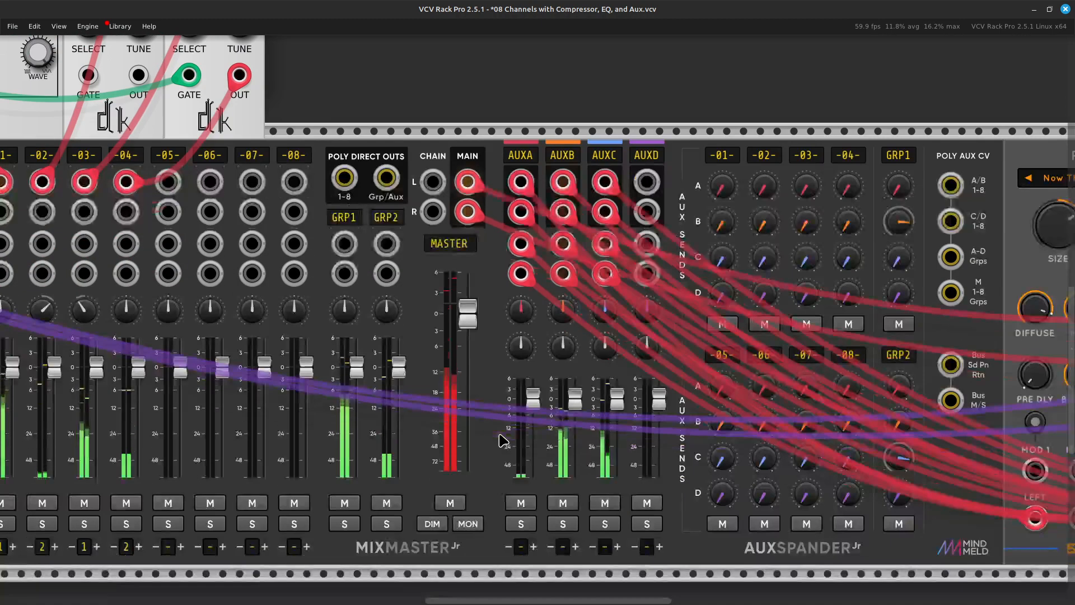
scroll(501, 440, left, 13)
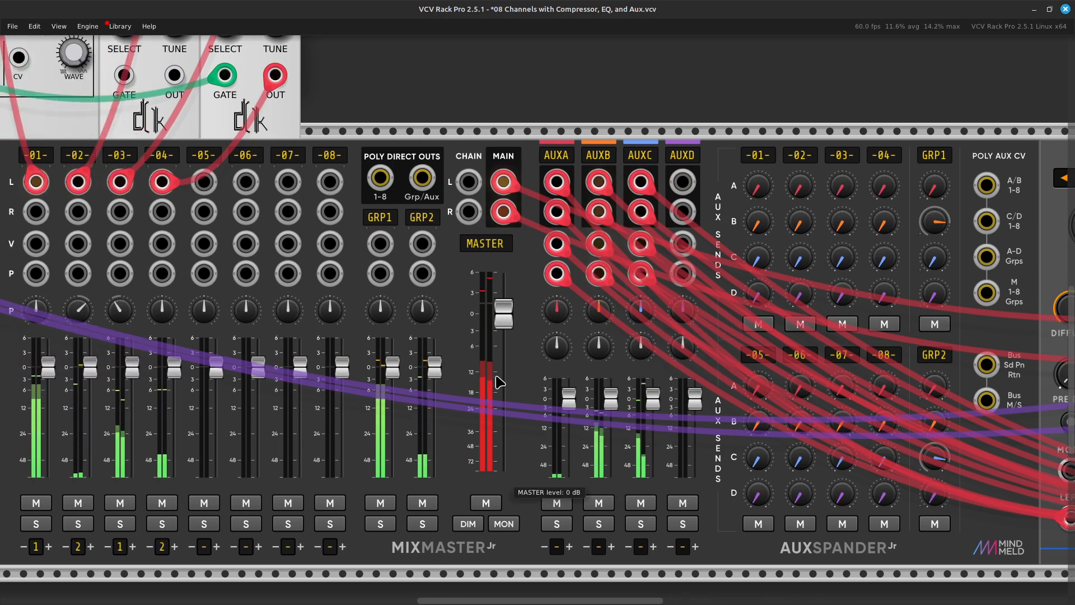
scroll(531, 390, left, 3)
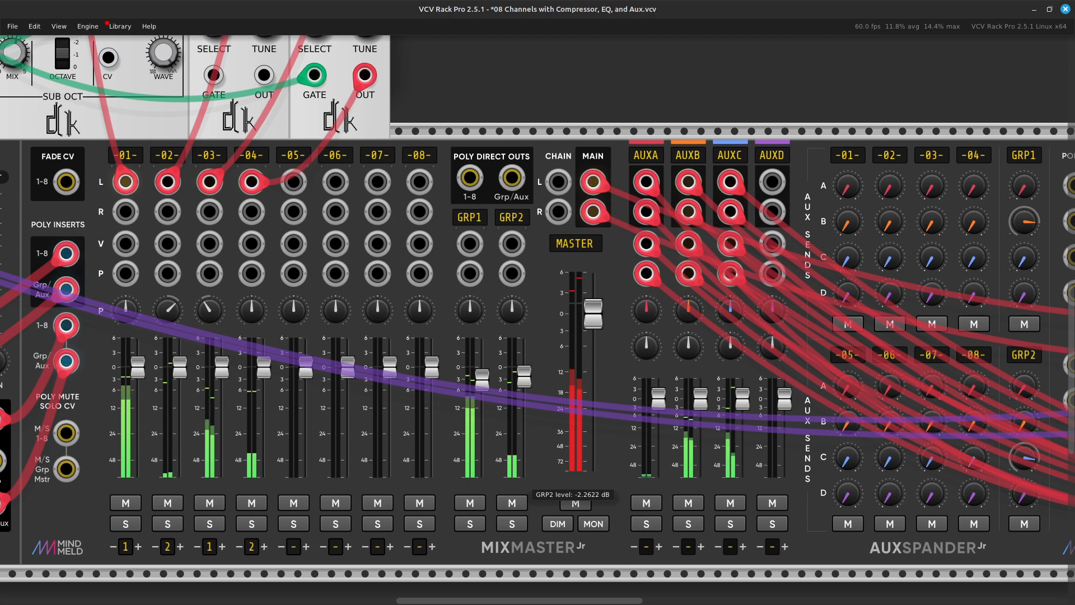
right_click(527, 377)
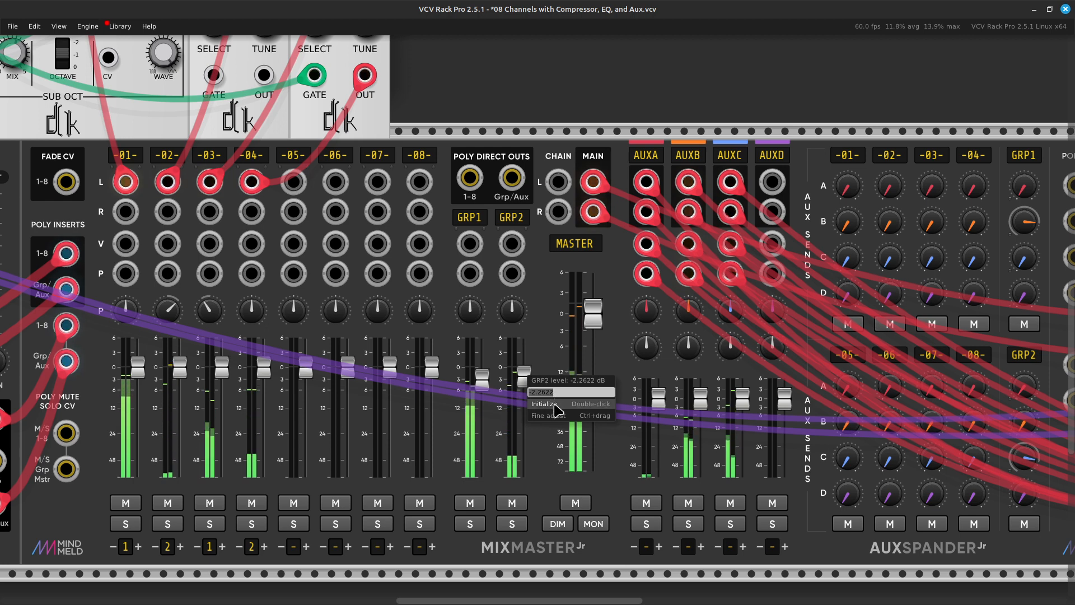
click(556, 405)
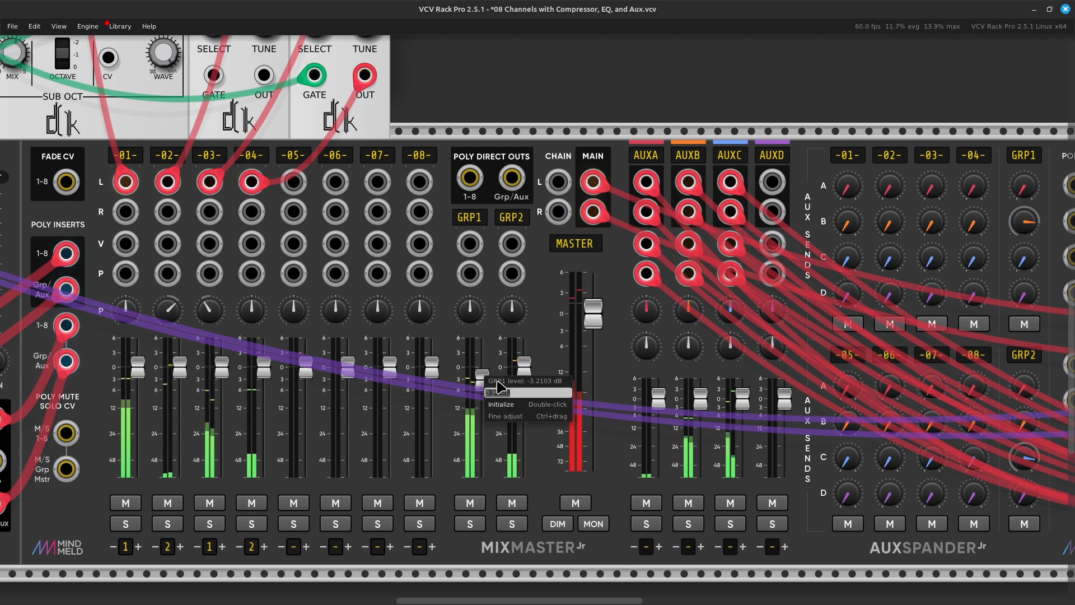
Step: Lower the AUXB return level to about -4 dB and the AUXC return level to about -2.7 dB
scroll(524, 410, right, 3)
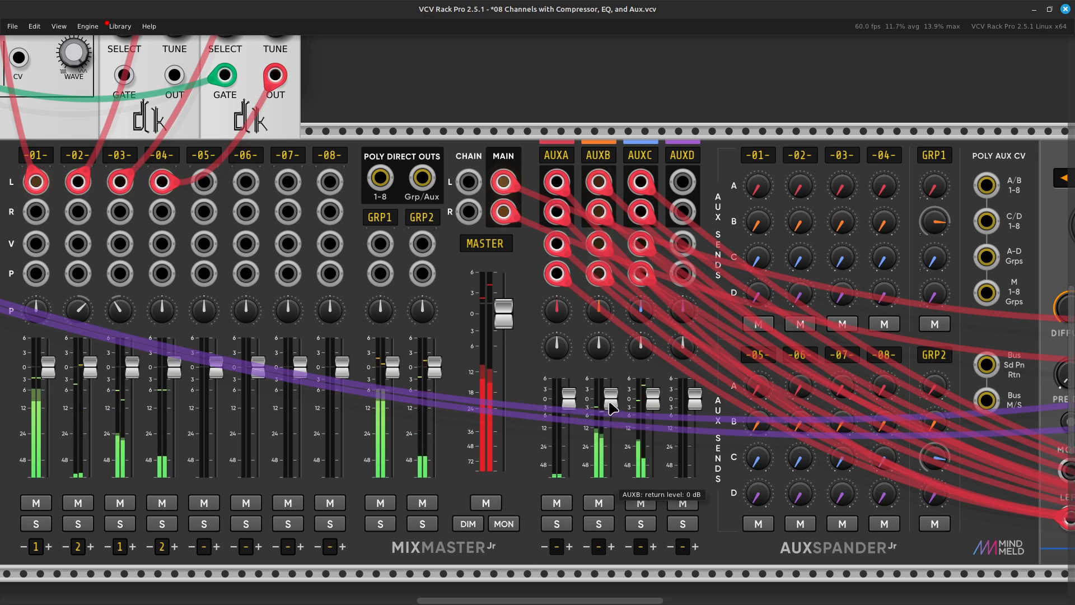
drag(612, 407, 612, 411)
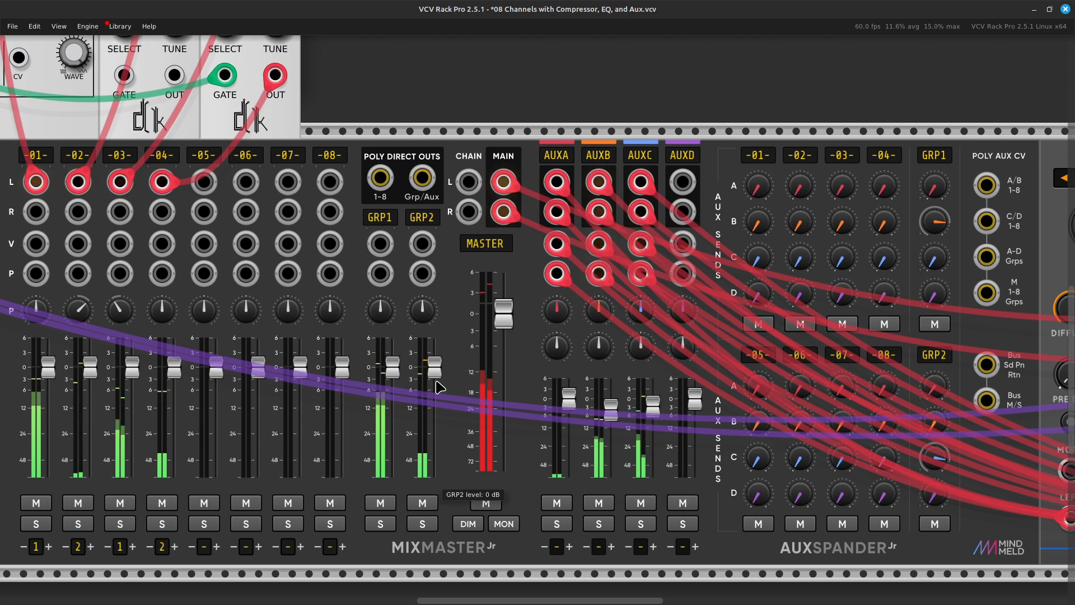
key(Left)
key(Left)
key(Left)
key(Left)
key(Left)
key(Left)
key(Left)
key(Left)
key(Right)
key(Right)
key(Right)
key(Right)
key(Right)
key(Right)
key(Right)
key(Right)
key(Right)
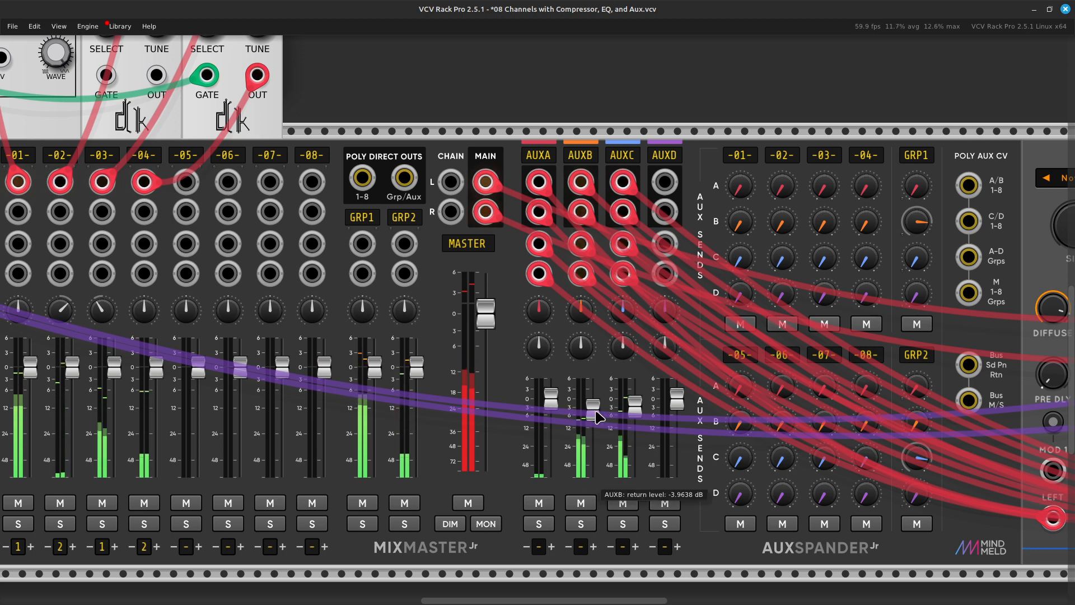
Step: Reset the AUXB and AUXC return levels to their defaults
right_click(595, 417)
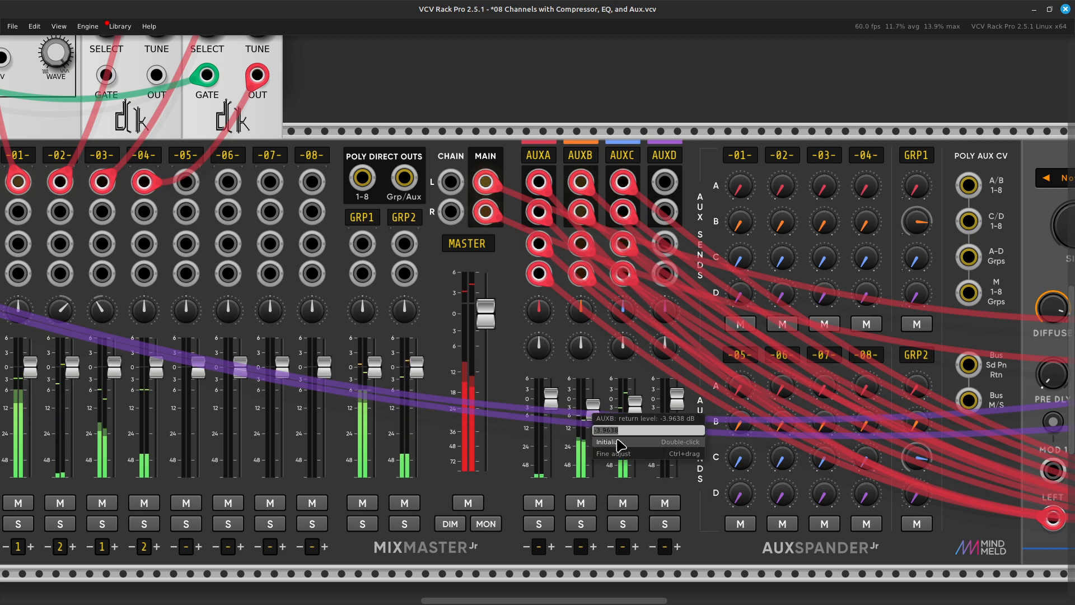
click(618, 442)
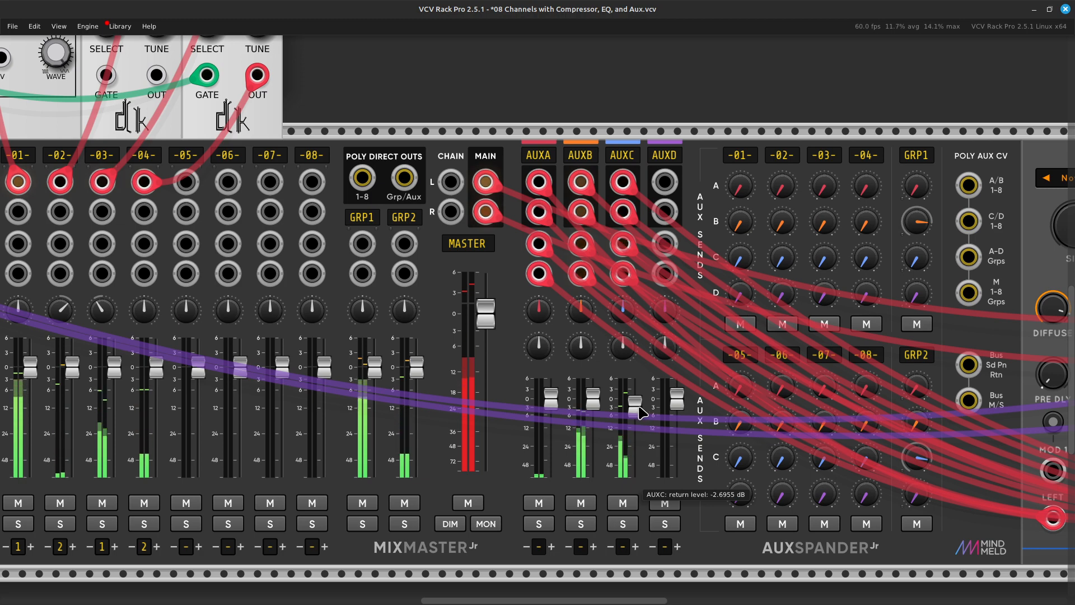
right_click(639, 409)
click(659, 437)
Step: Lower mixer channel 2's fader to about -4 dB
scroll(659, 436, left, 10)
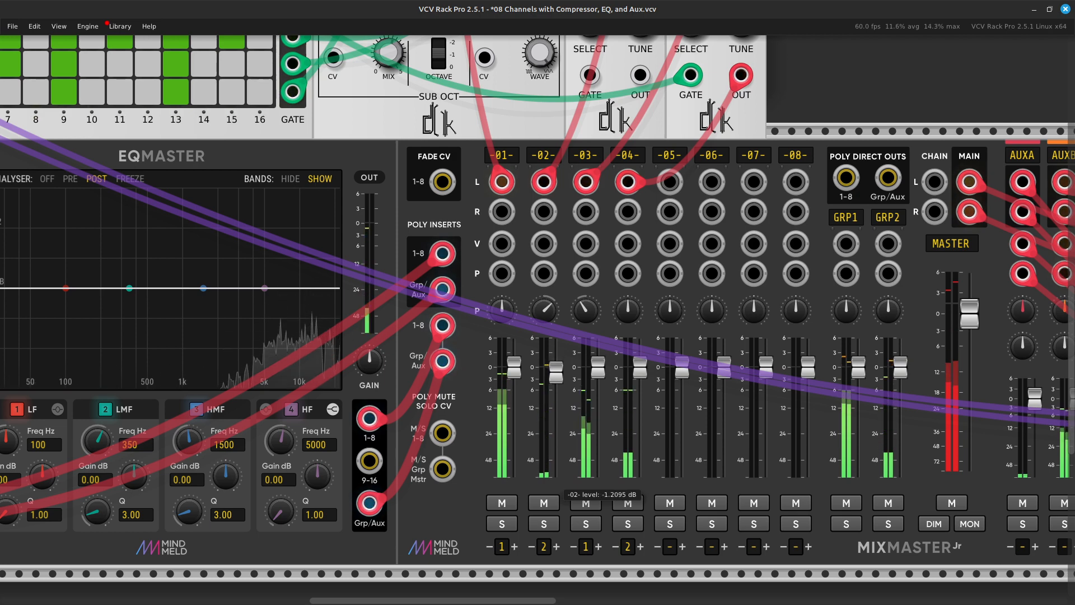
drag(562, 375, 561, 387)
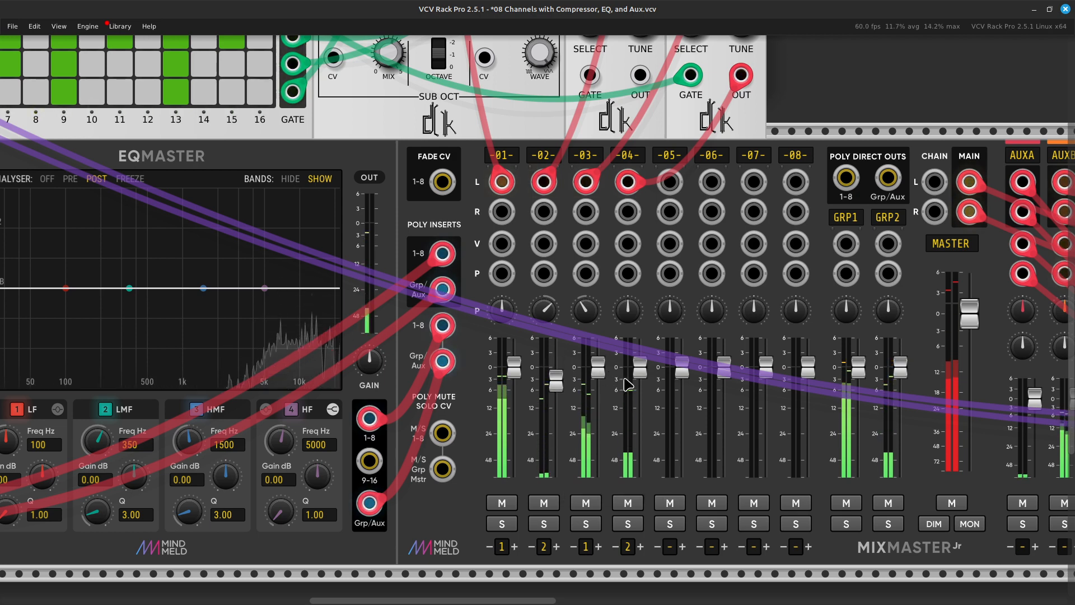
scroll(613, 399, right, 6)
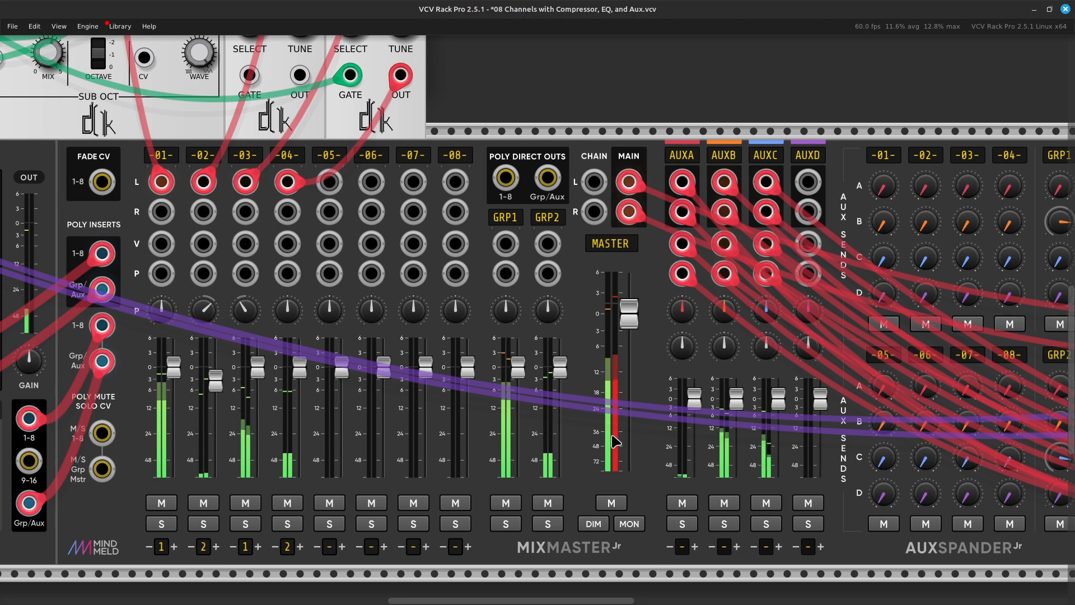
scroll(626, 448, right, 1)
scroll(604, 449, left, 6)
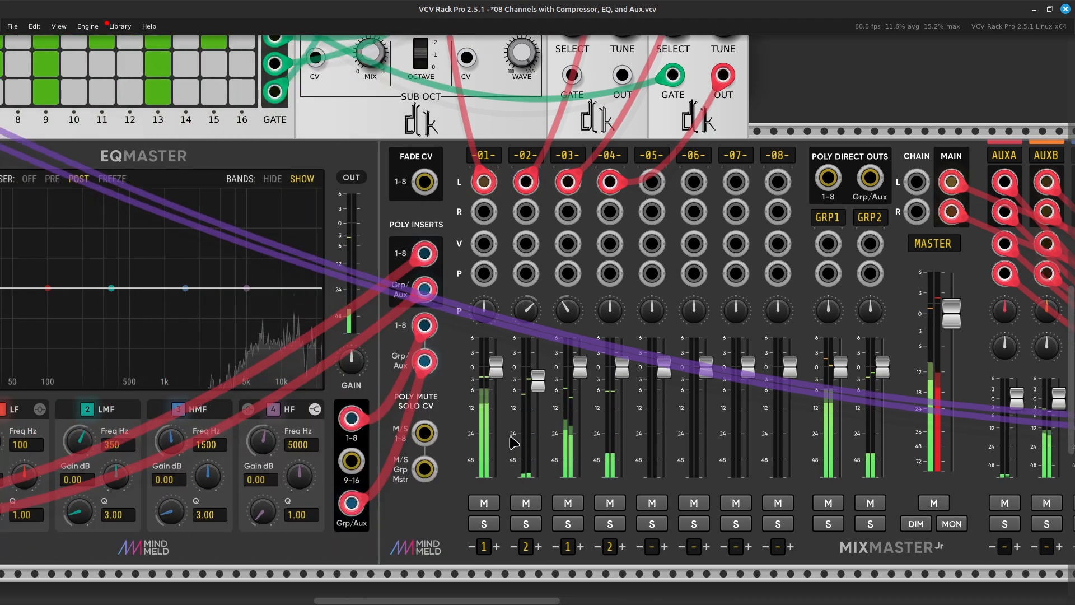
Step: Lower the mixer faders of channels 1, 3 and 4 to about -2 dB and channel 2 to about -5 dB
drag(505, 381, 505, 387)
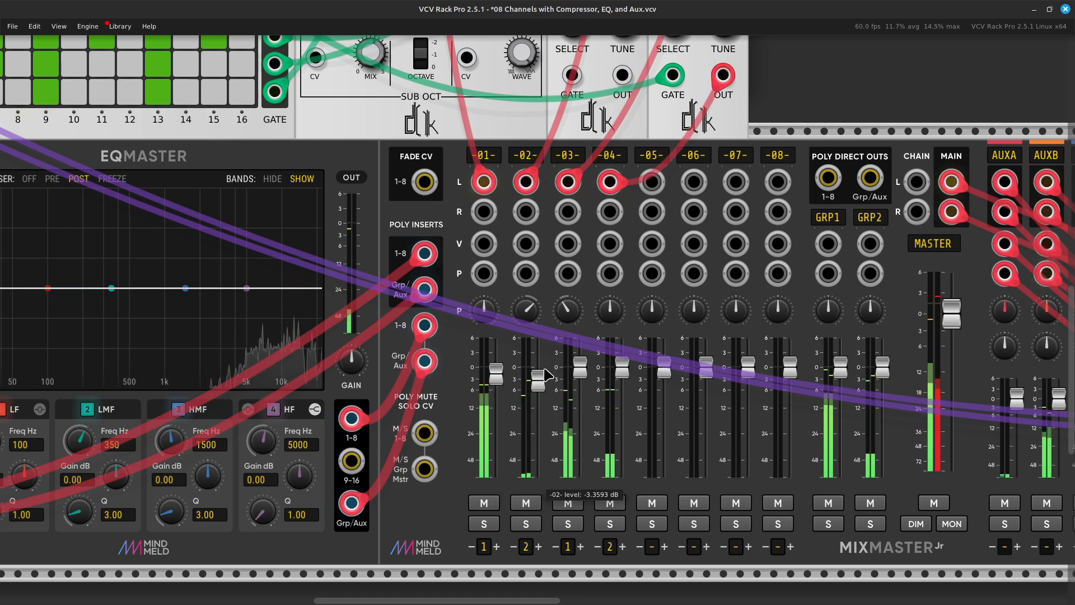
drag(537, 382, 627, 376)
Step: Examine the mixer's master and aux sections, and the EQ and compressor modules feeding its poly inserts
scroll(623, 373, right, 5)
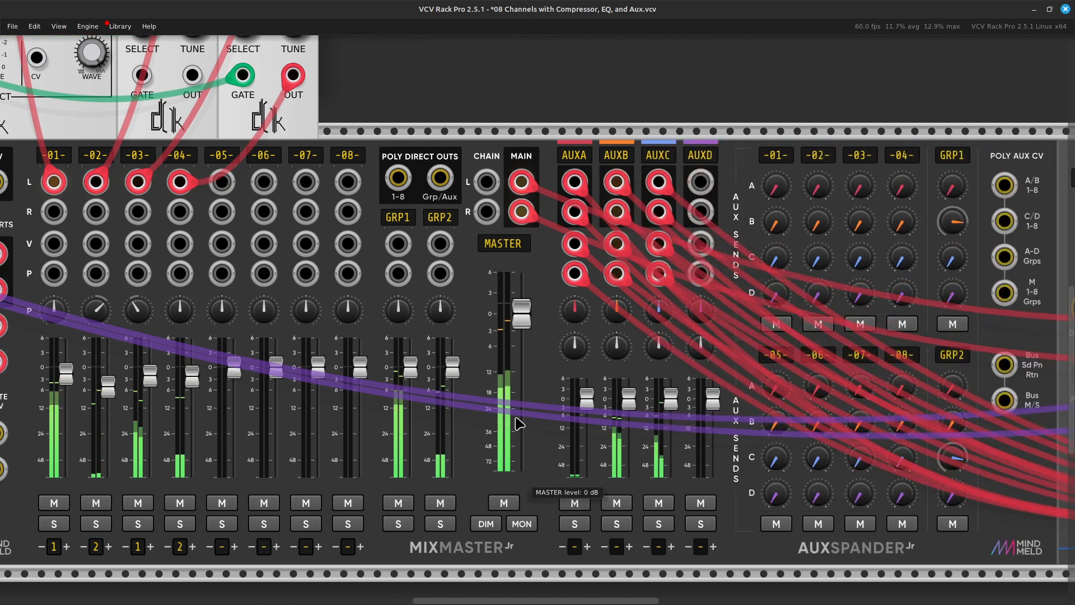
scroll(412, 448, left, 6)
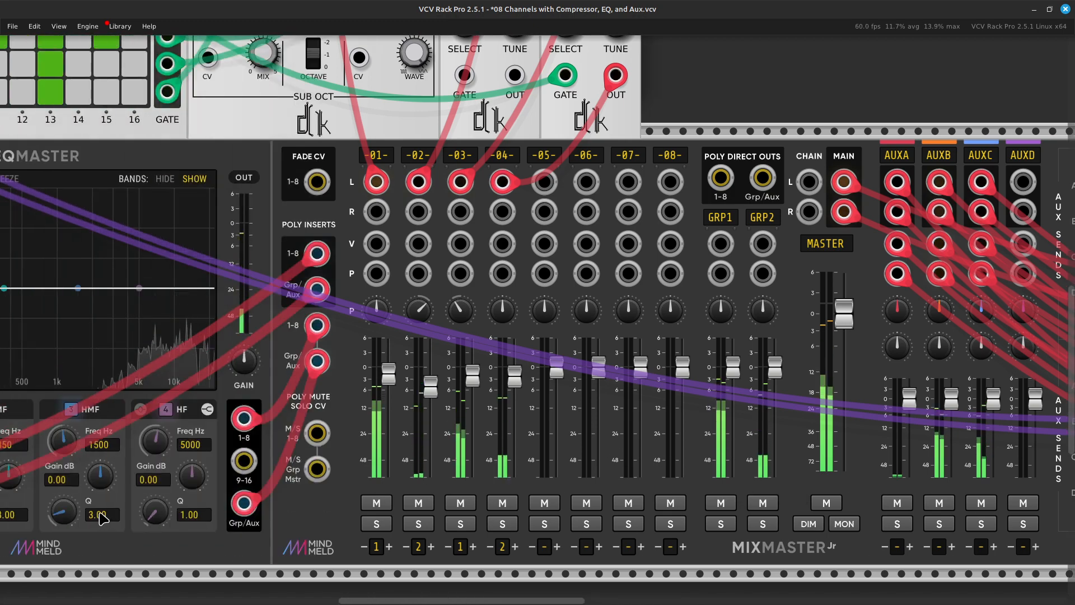
scroll(25, 476, left, 3)
scroll(391, 429, right, 4)
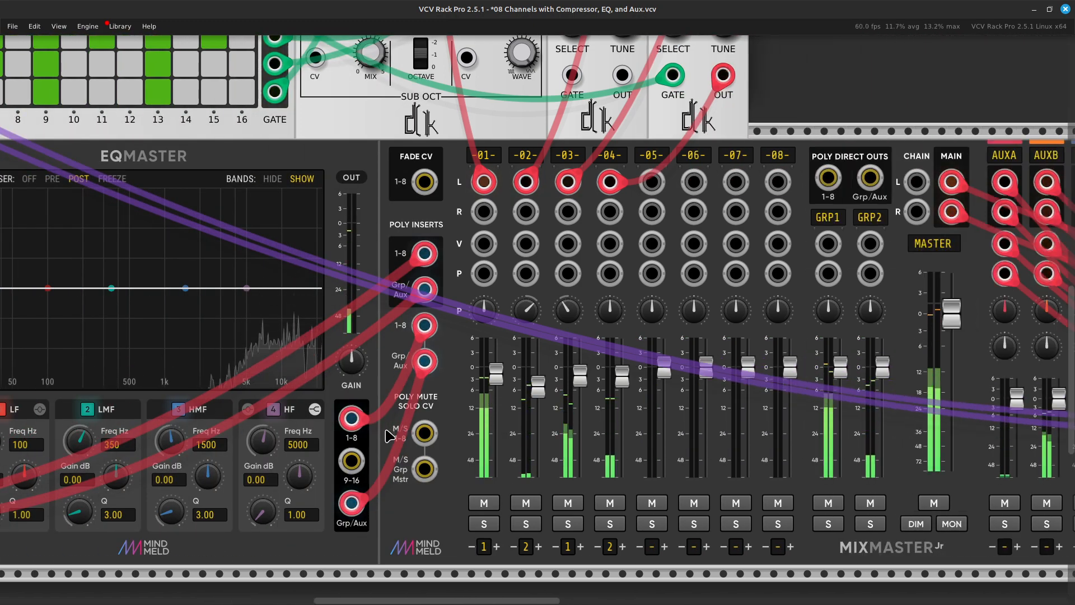
scroll(395, 433, left, 2)
scroll(434, 436, left, 6)
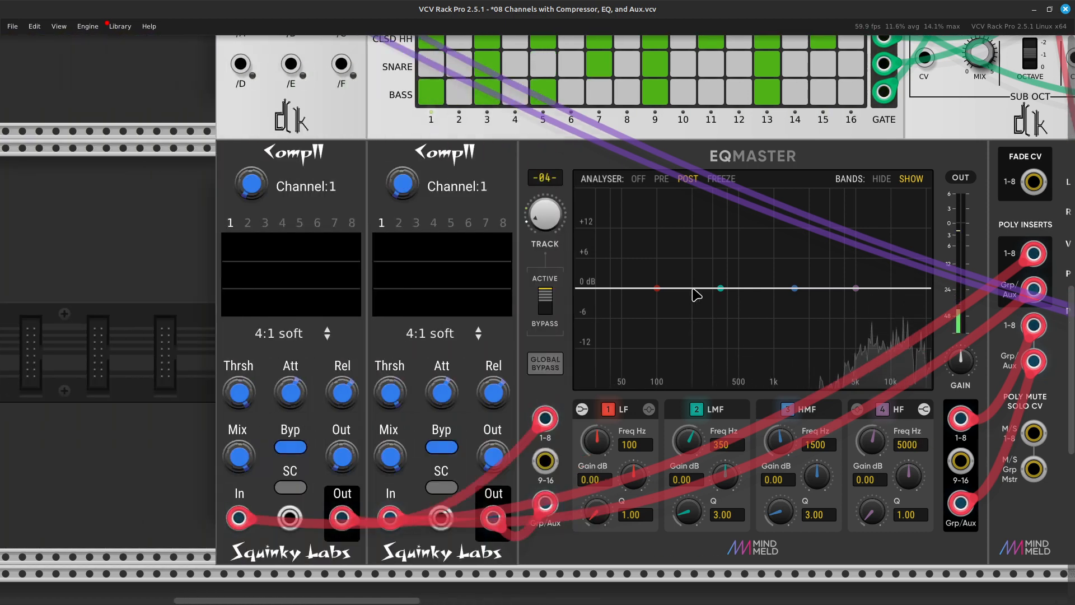
scroll(458, 201, left, 1)
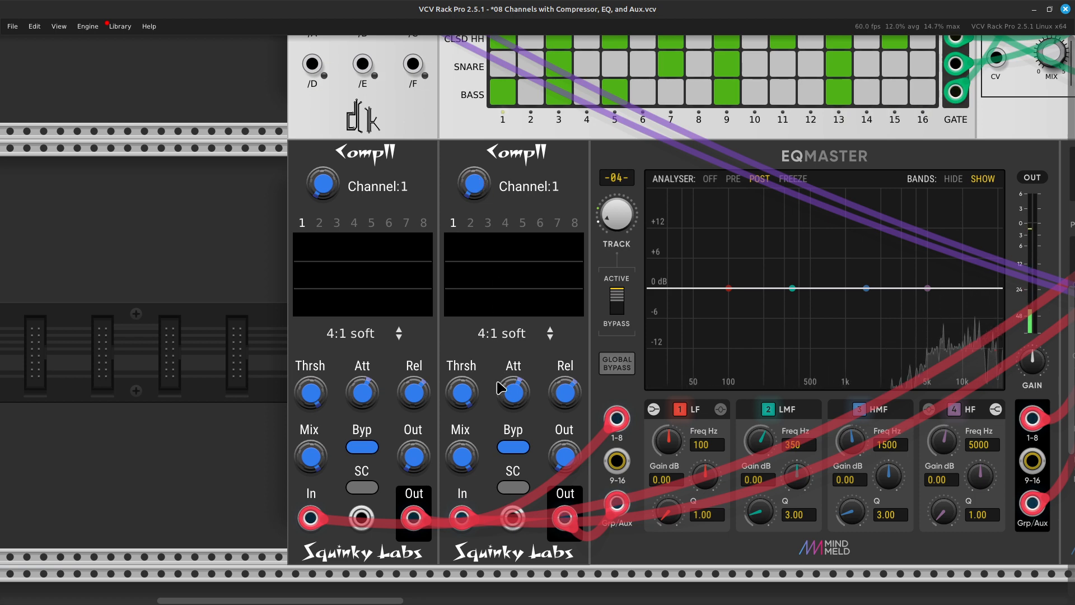
Step: Turn off bypass for channel 1 on the second CompII compressor and lower its threshold past about -18 dB
scroll(451, 338, right, 10)
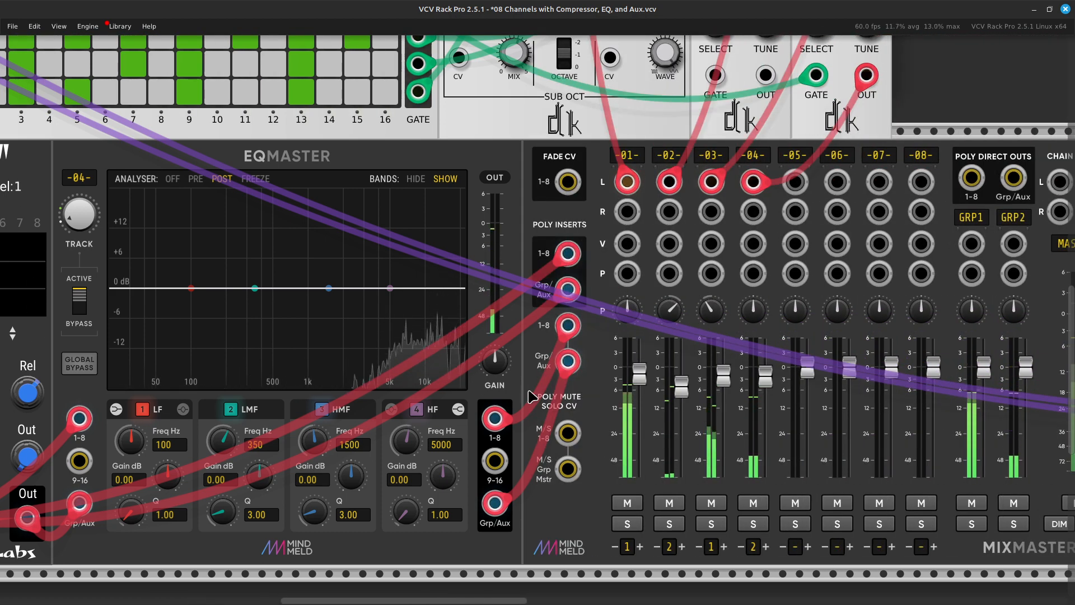
scroll(540, 388, left, 11)
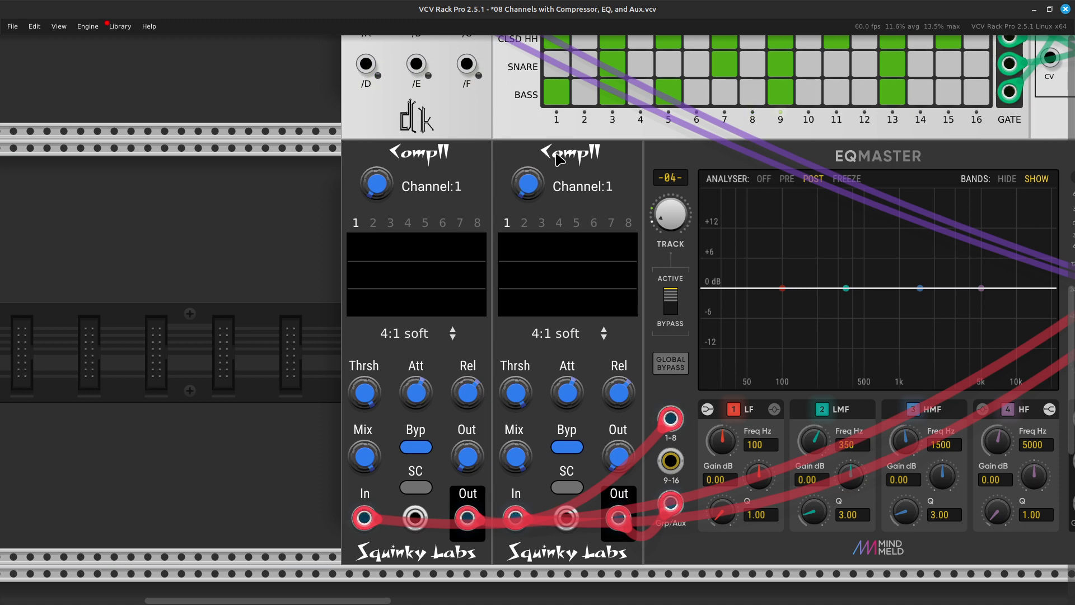
right_click(526, 183)
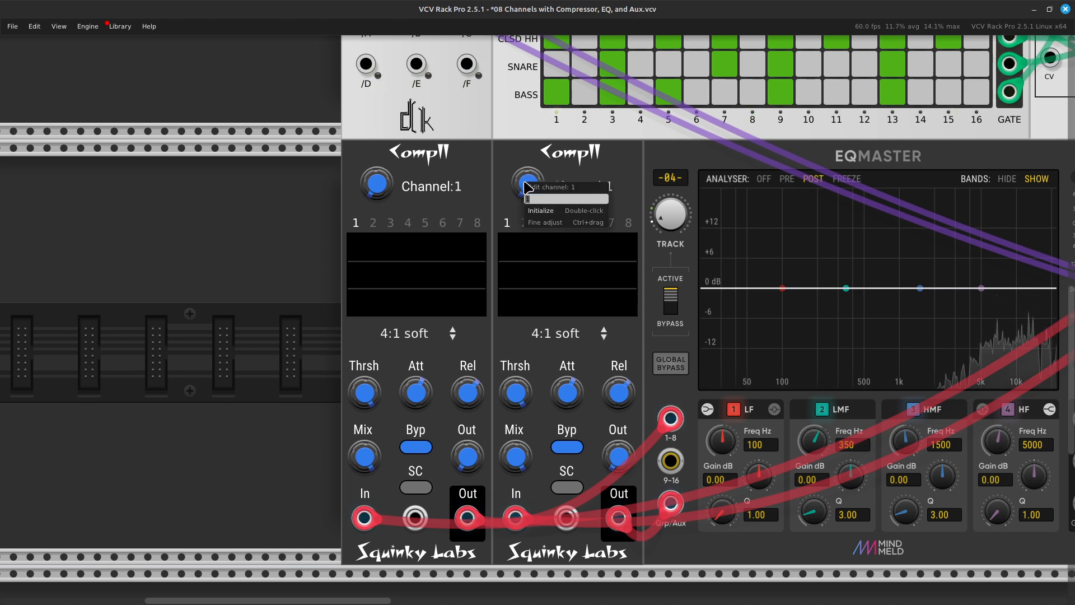
key(Escape)
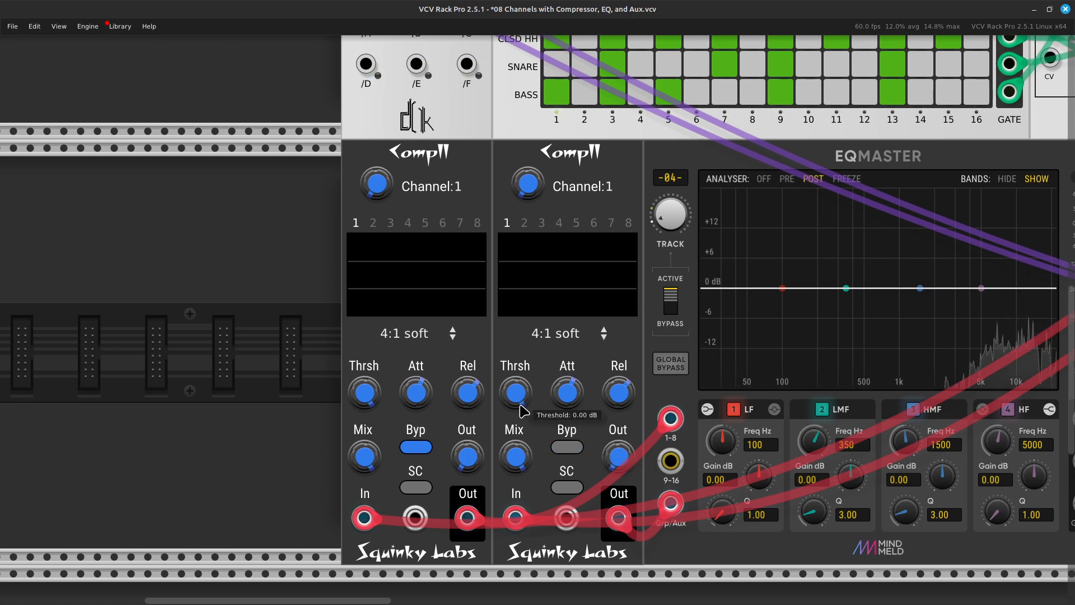
drag(515, 392, 515, 420)
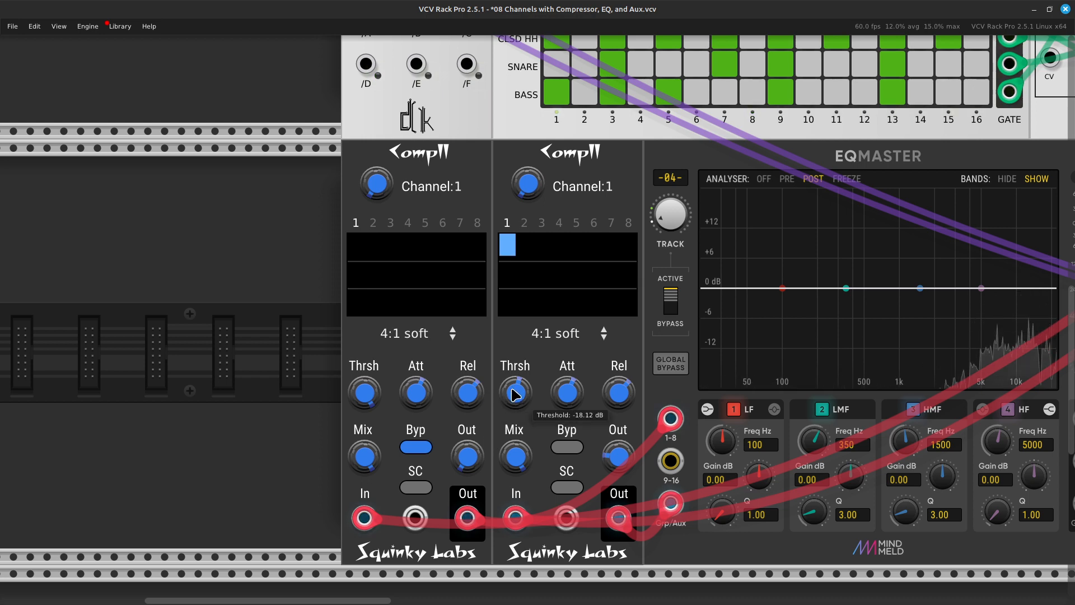
drag(515, 393, 515, 405)
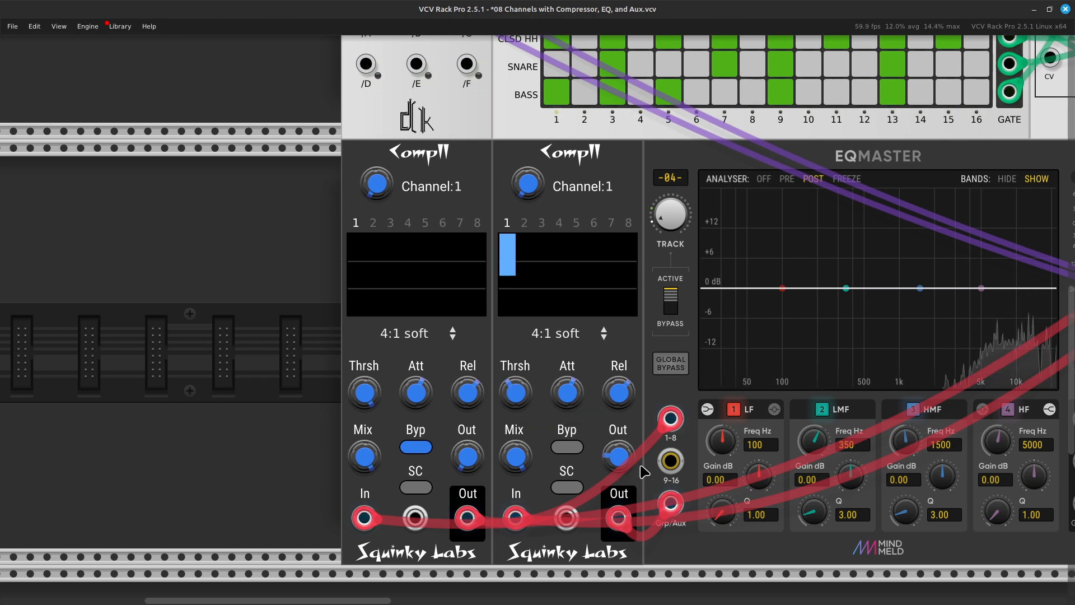
Step: Set channel 1's makeup gain on the second CompII to about 10.9 dB, checking it against the mixer's level meters
drag(618, 456, 618, 448)
scroll(585, 542, right, 10)
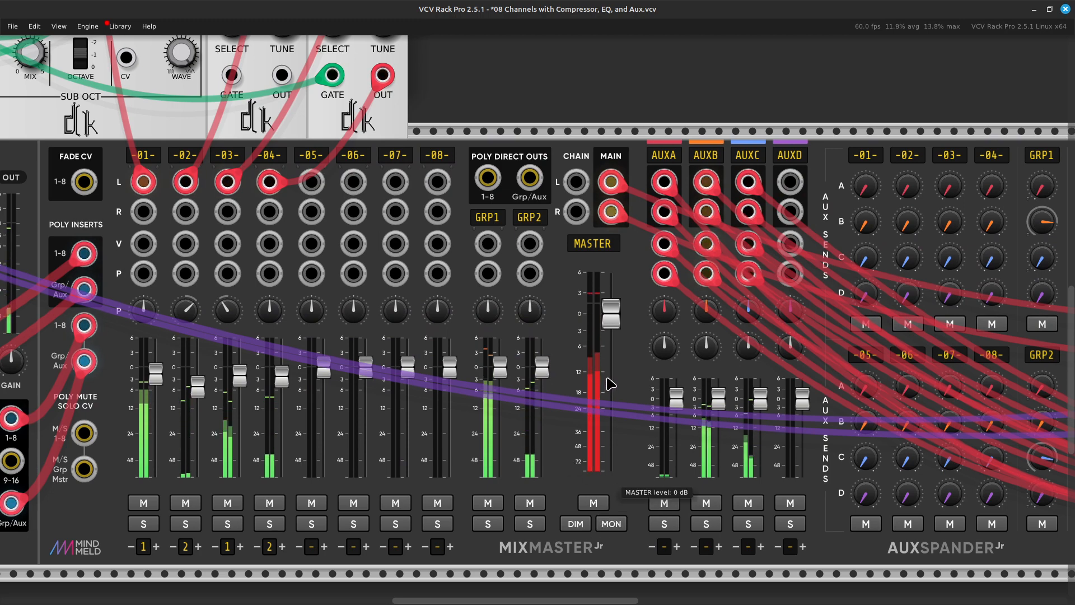
scroll(560, 448, left, 10)
scroll(546, 441, left, 1)
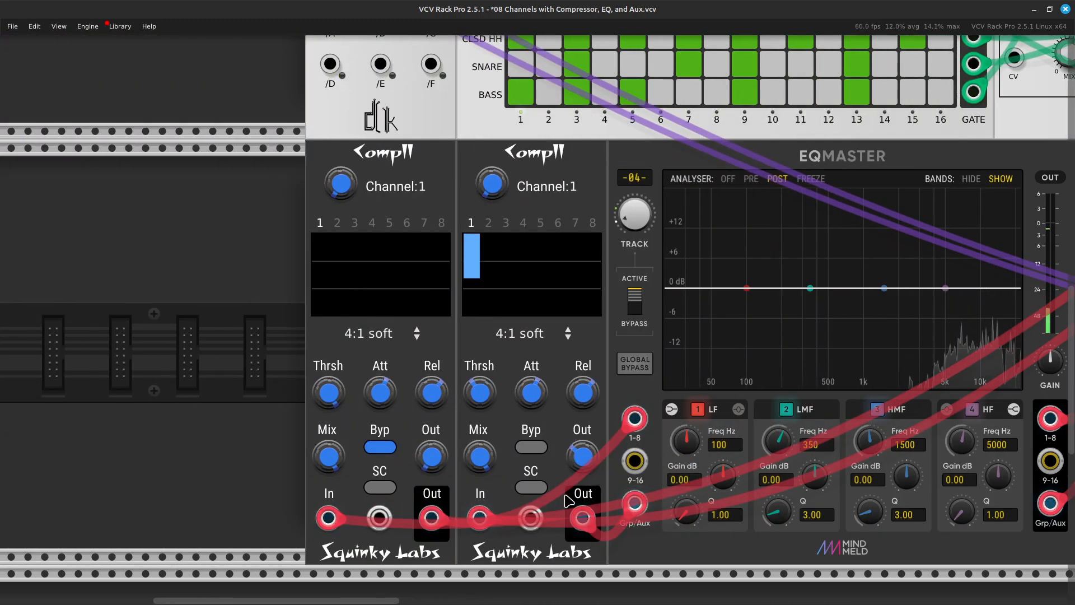
drag(583, 450, 582, 462)
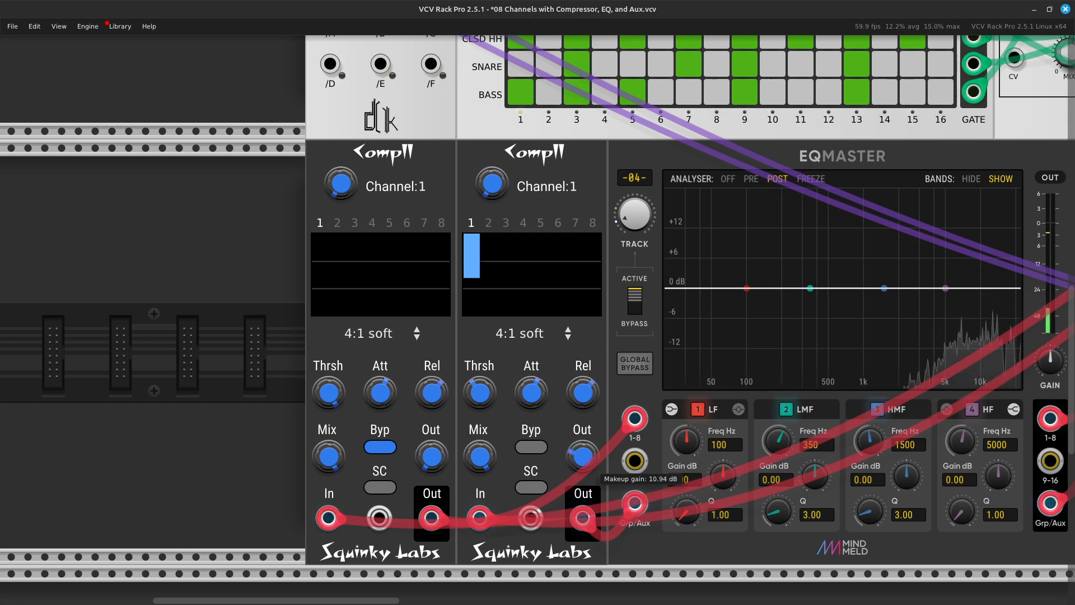
drag(582, 462, 582, 462)
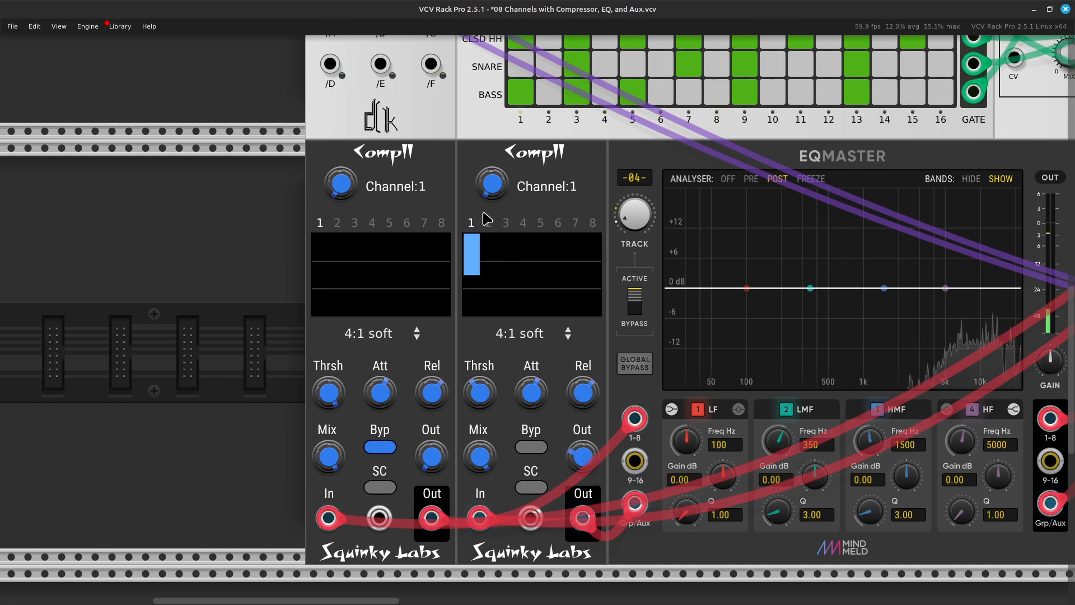
Step: Switch the second CompII to channel 2, turn off its bypass and lower its threshold
drag(495, 183, 504, 184)
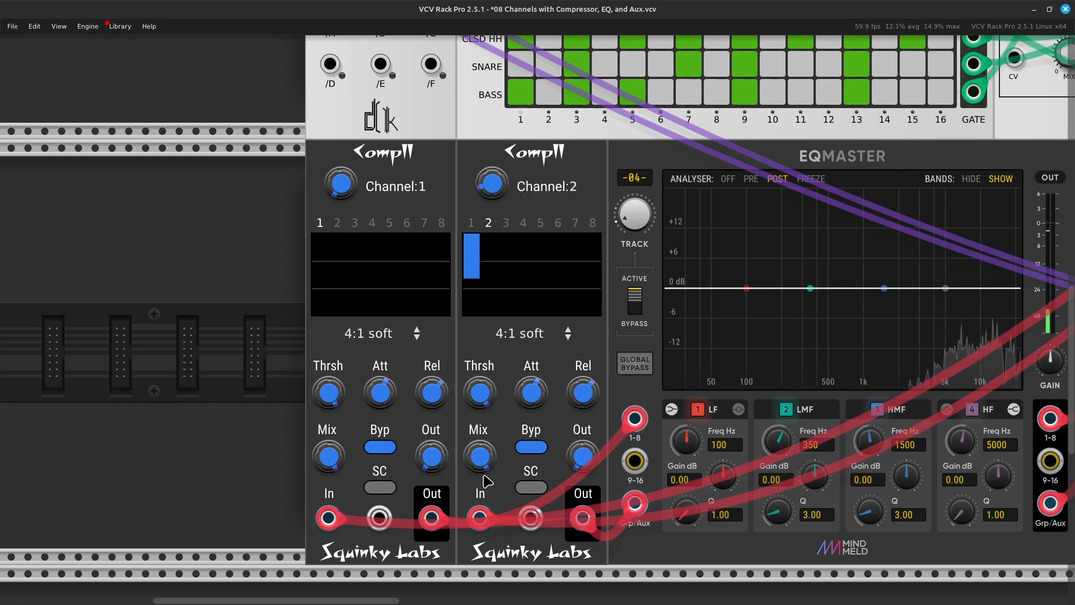
click(521, 447)
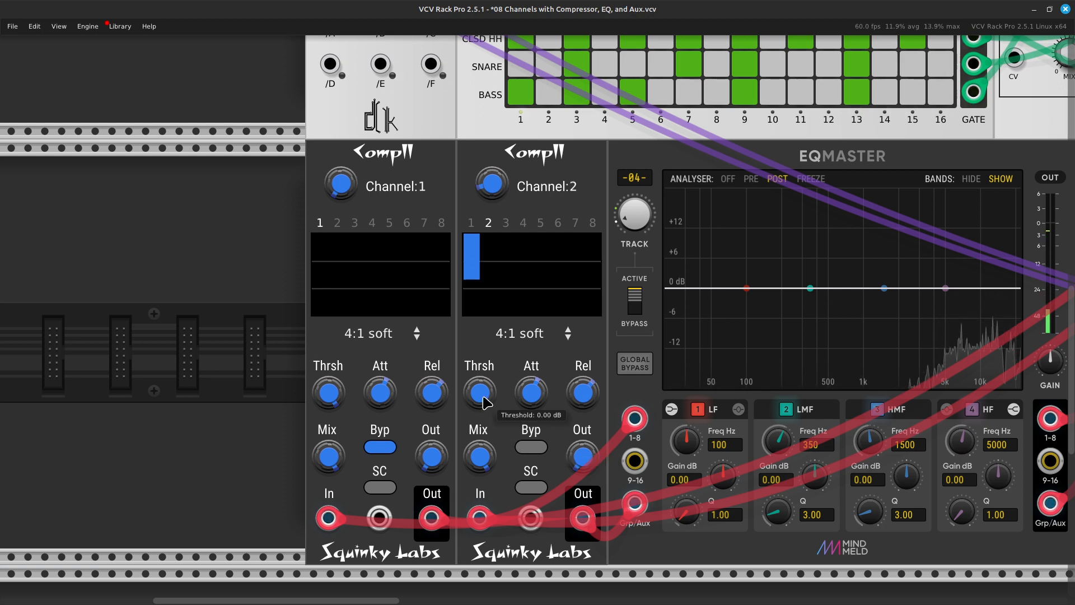
drag(487, 400, 487, 428)
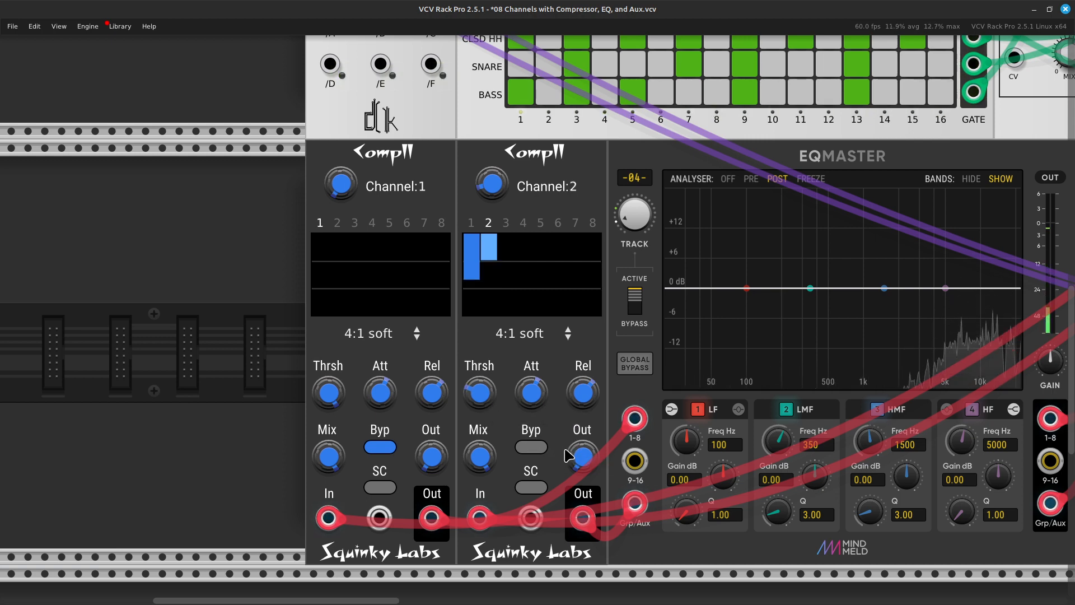
Step: Raise channel 2's makeup gain on the second CompII, check the mixer's meters and lower the threshold further
drag(582, 456, 583, 446)
scroll(586, 458, right, 15)
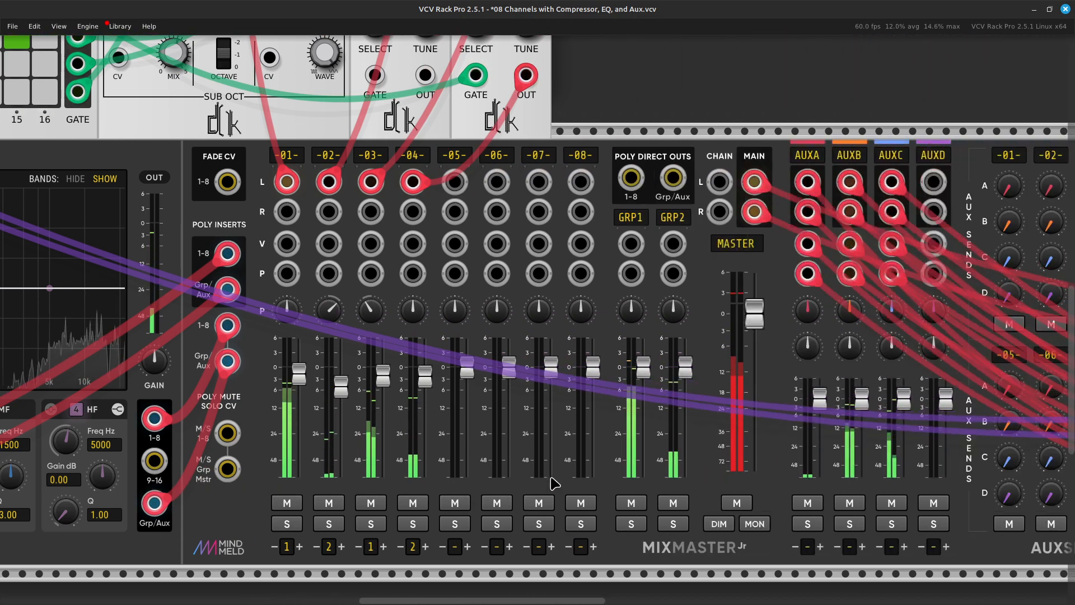
scroll(408, 474, right, 5)
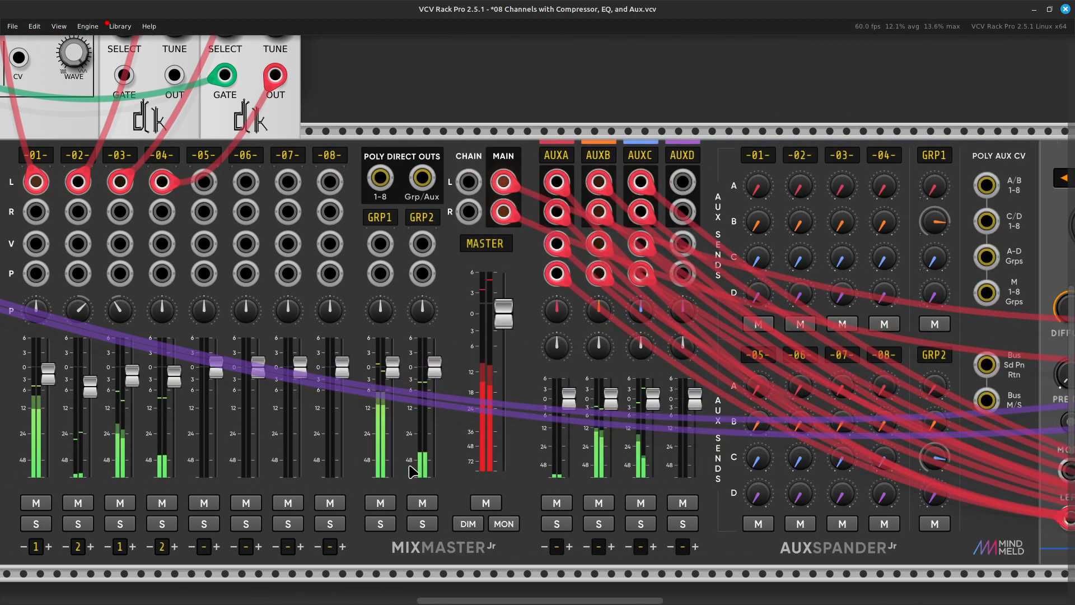
scroll(404, 374, left, 15)
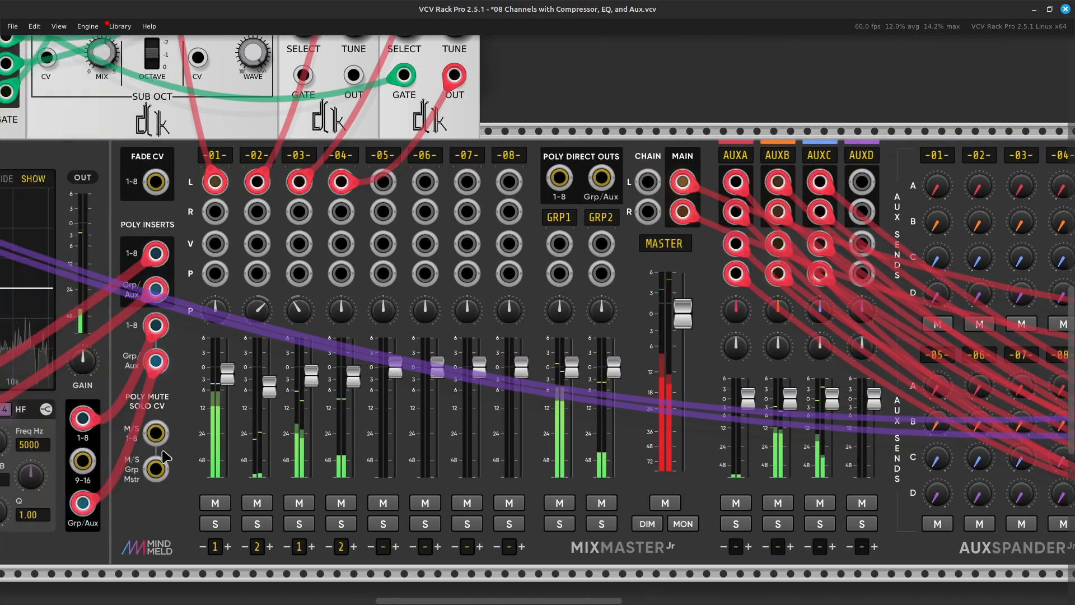
scroll(392, 426, left, 10)
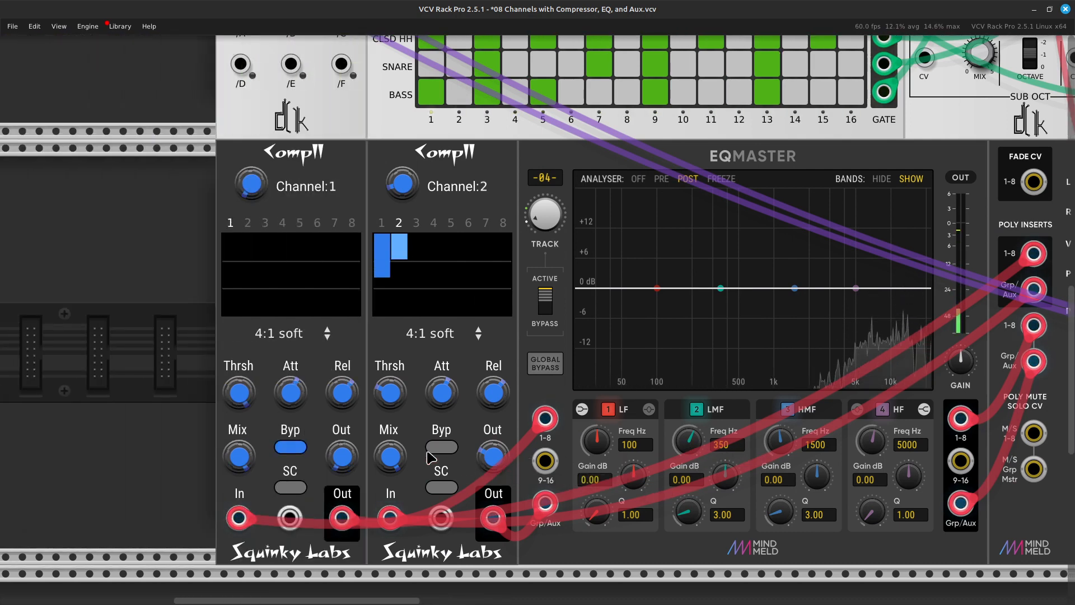
drag(385, 385, 385, 390)
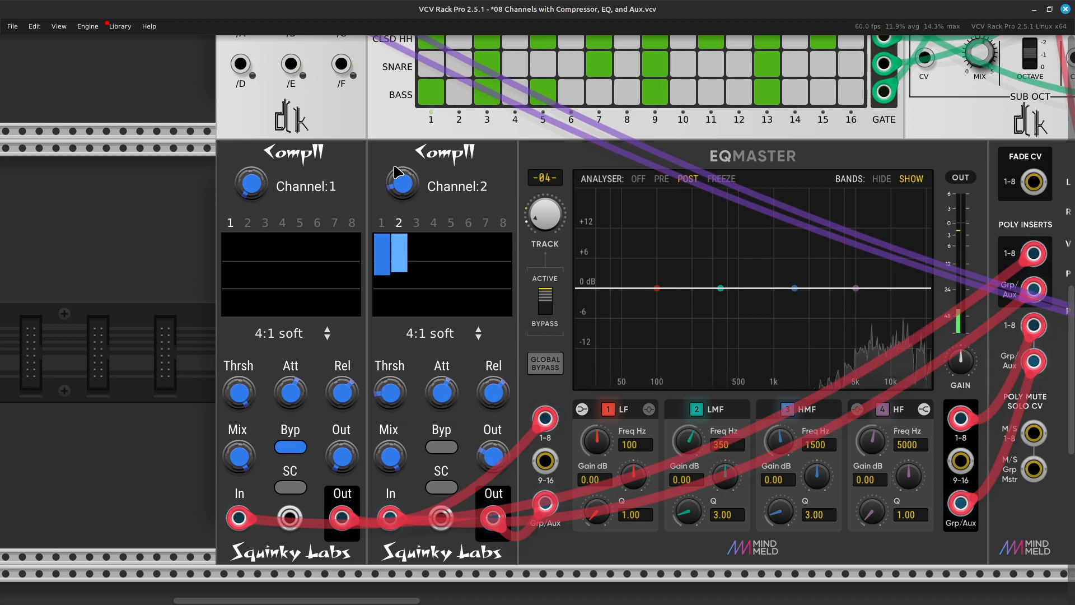
Step: Switch the second CompII back to channel 1 and lower its threshold to about -28.4 dB, checking the mixer's meters
drag(402, 188, 402, 194)
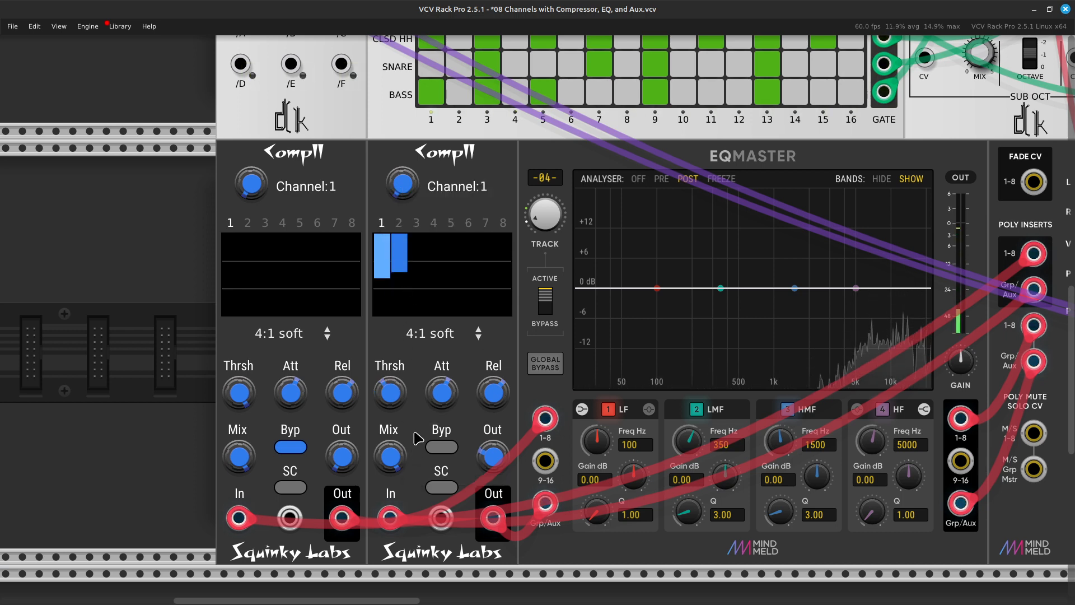
drag(399, 393, 389, 388)
scroll(509, 463, right, 16)
scroll(513, 466, right, 15)
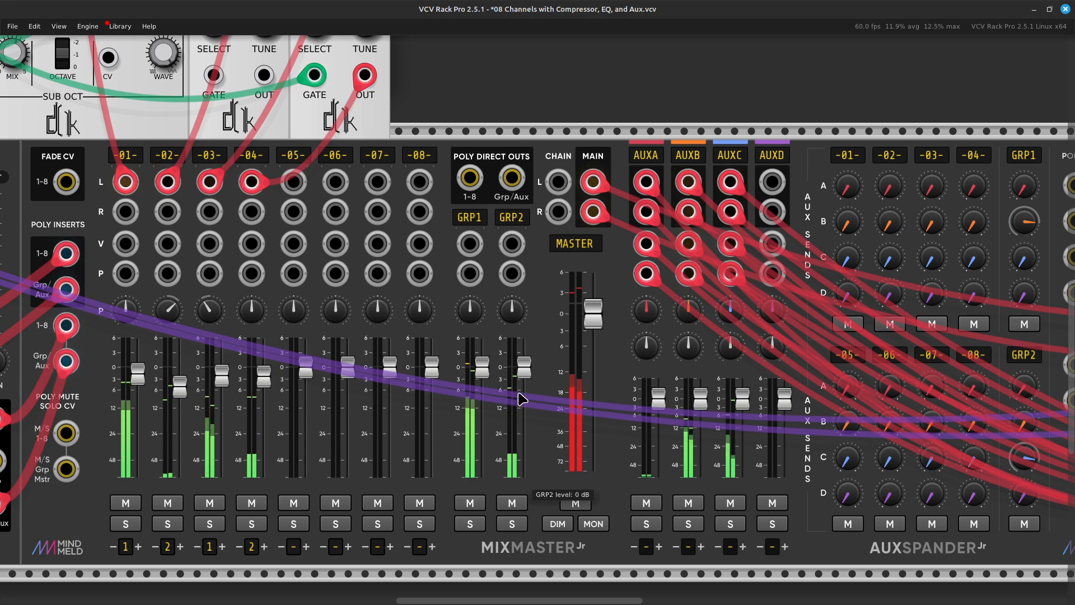
scroll(521, 398, left, 10)
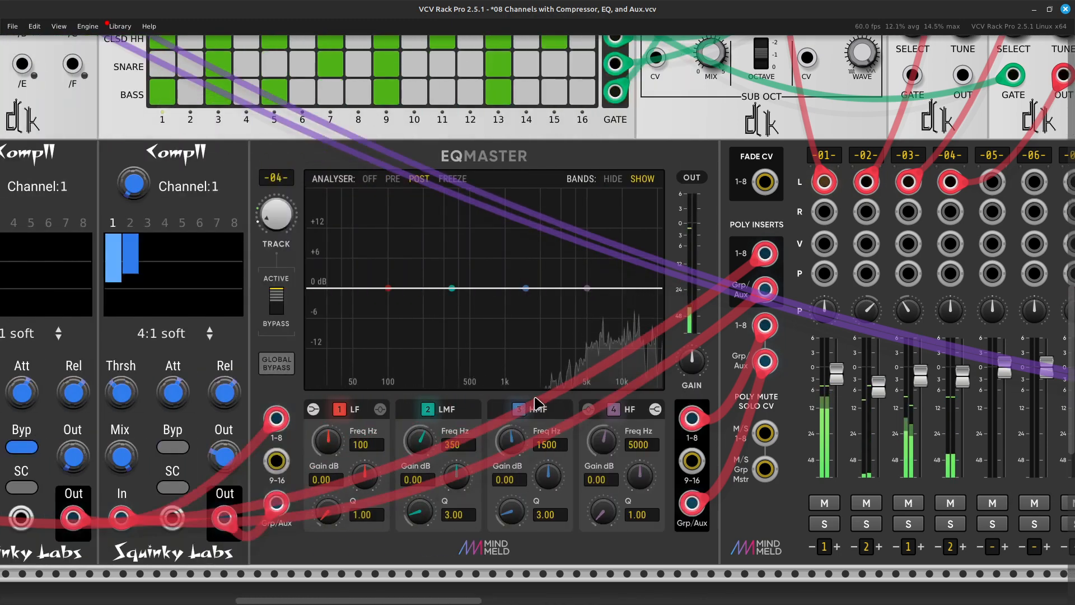
scroll(536, 402, left, 4)
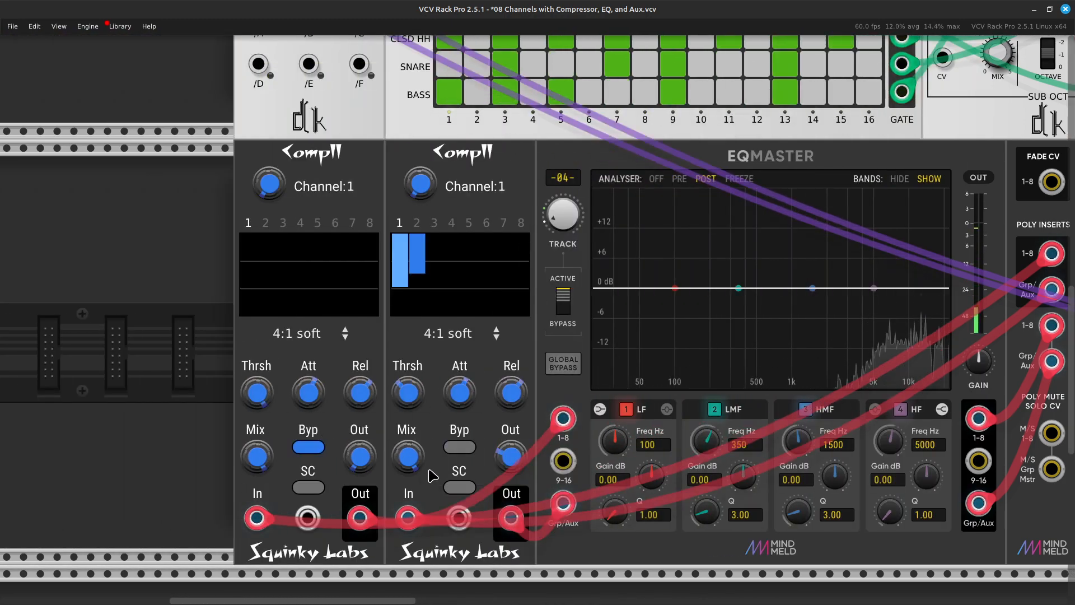
mouse_move(414, 391)
drag(412, 393, 411, 400)
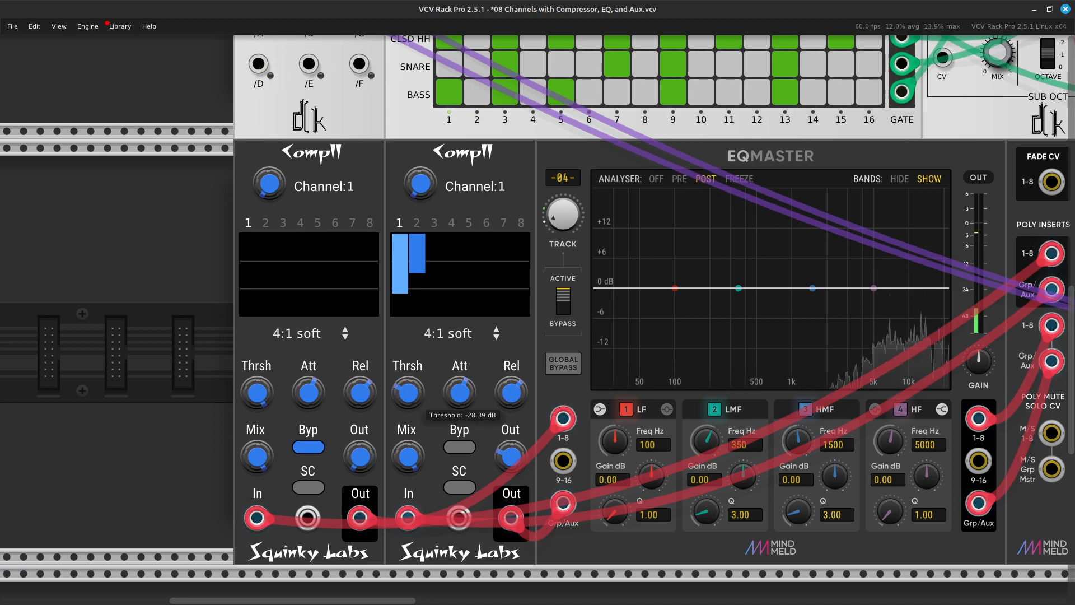
Step: Check the mixer and effects modules, and set the EQMaster equalizer to track 1
scroll(410, 394, right, 15)
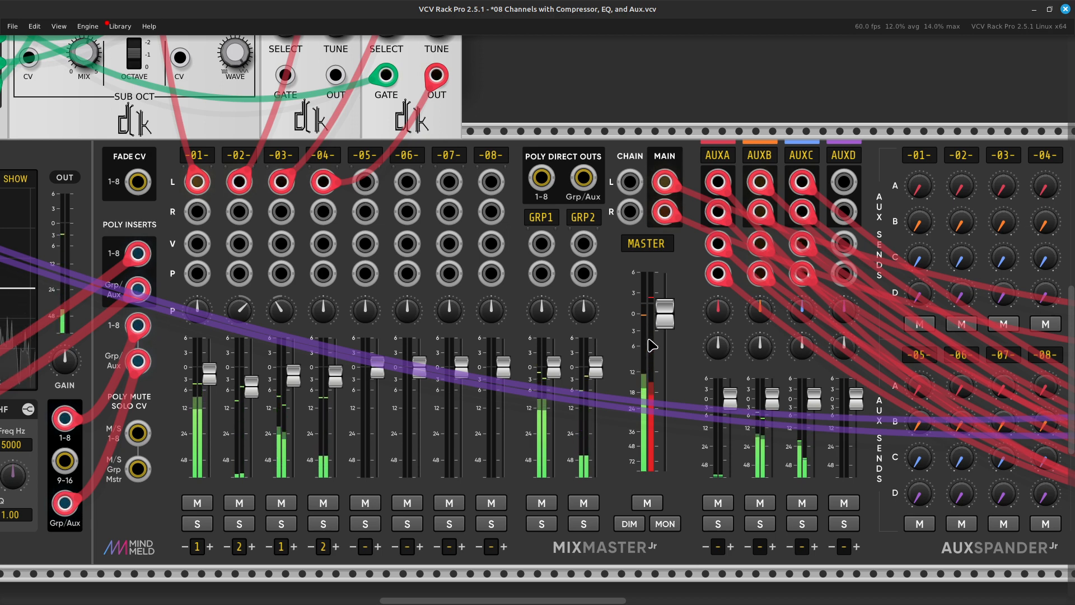
scroll(651, 357, right, 10)
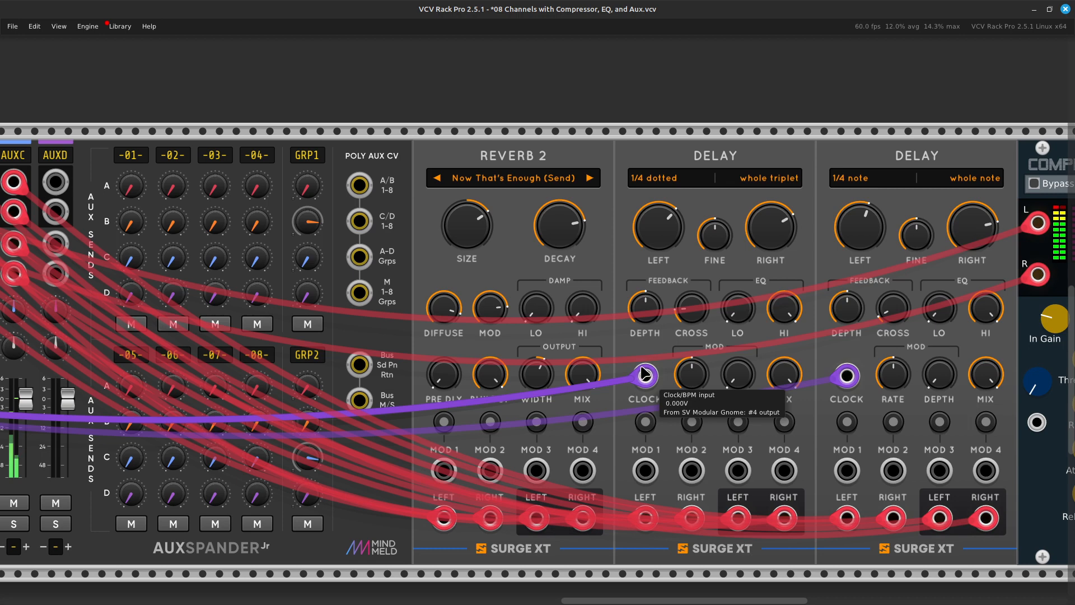
scroll(645, 374, left, 15)
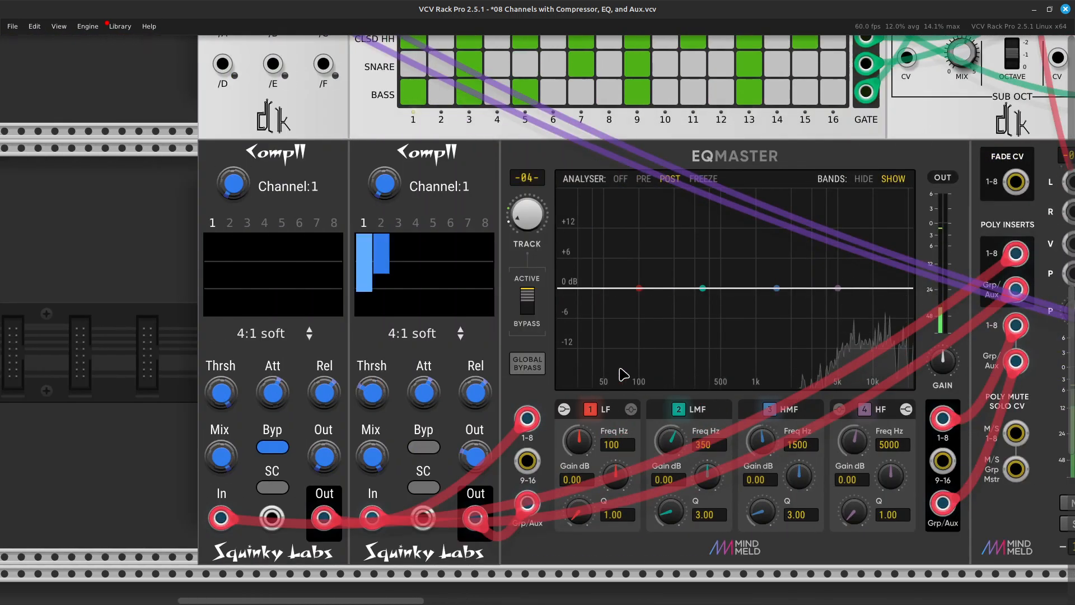
right_click(528, 213)
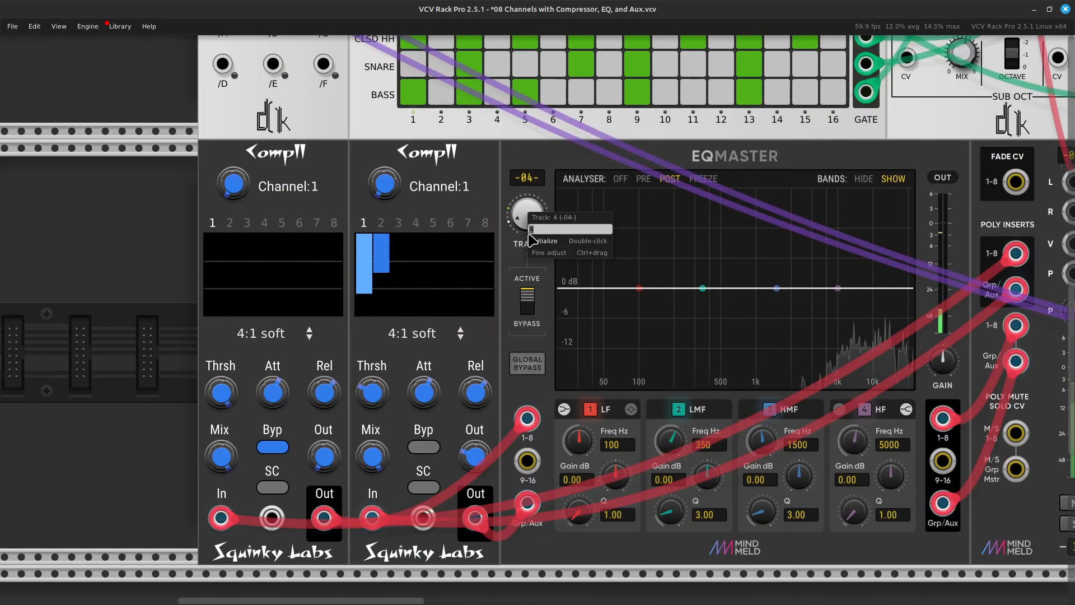
text(1)
key(Return)
Step: Set track 1's HMF band to 2800 Hz, try a boost of about 10.4 dB and bring the gain back to about -0.1 dB
scroll(532, 240, right, 3)
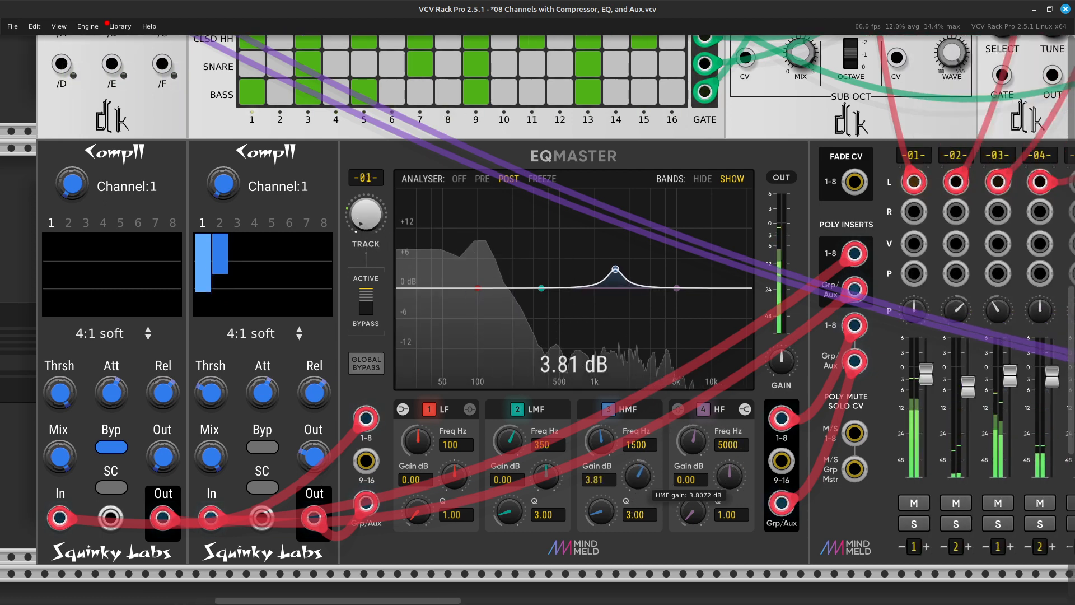
drag(637, 475, 598, 442)
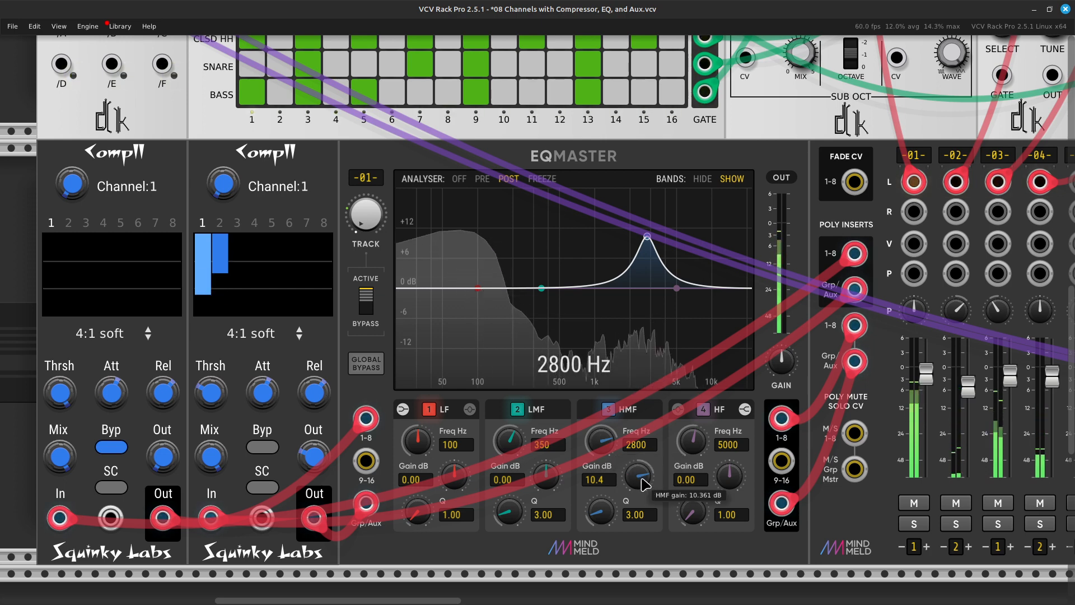
drag(643, 484, 644, 538)
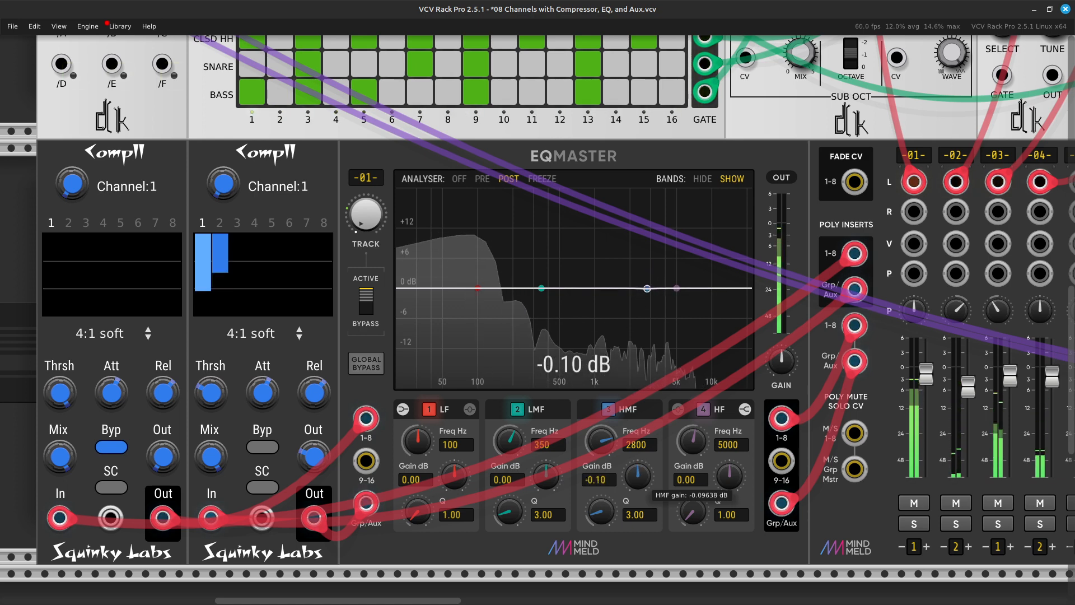
Step: Set the second CompII's makeup gain to about 6.8 dB on channel 1 and 6.9 dB on channel 2, checking the master level
scroll(639, 462, left, 10)
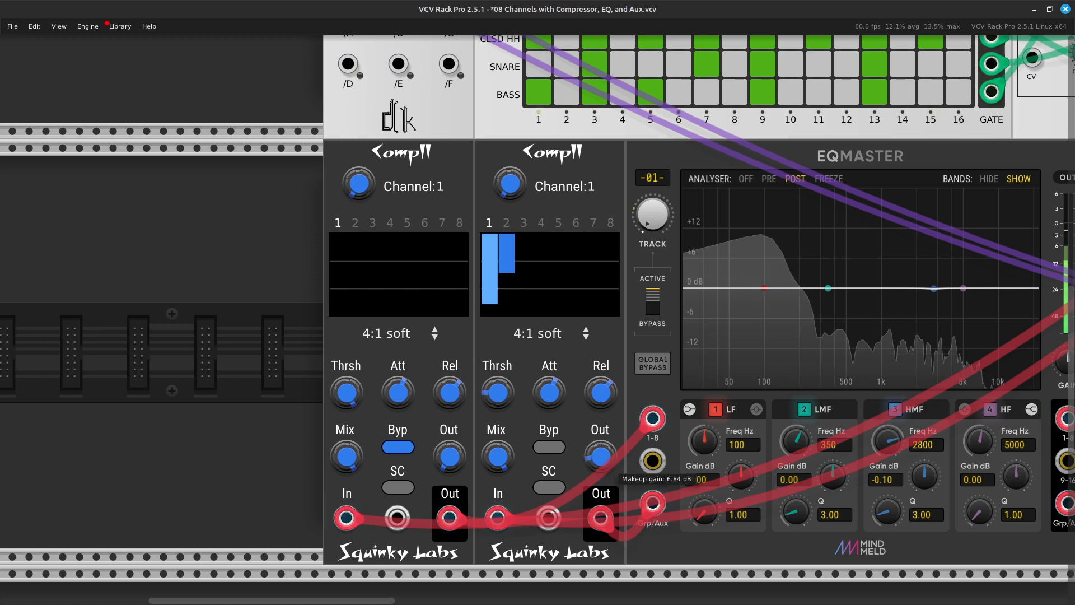
right_click(511, 191)
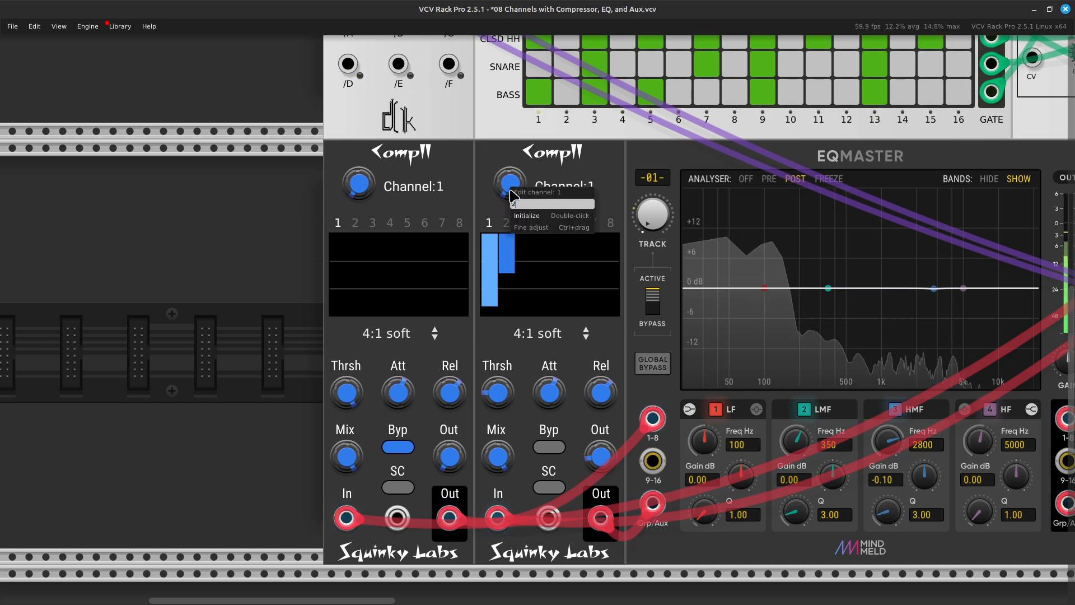
key(Return)
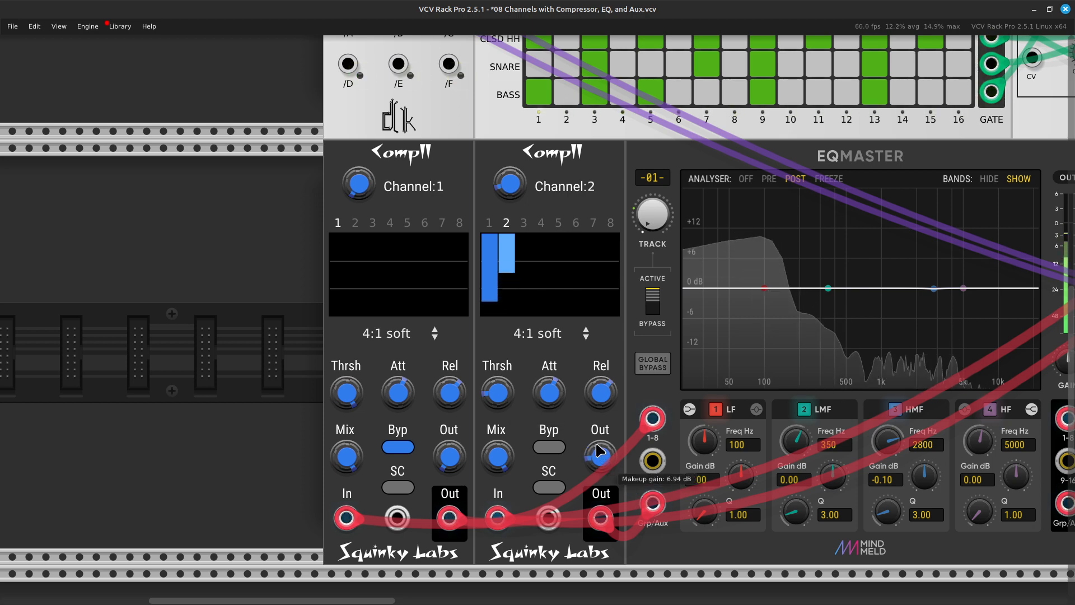
scroll(599, 449, right, 15)
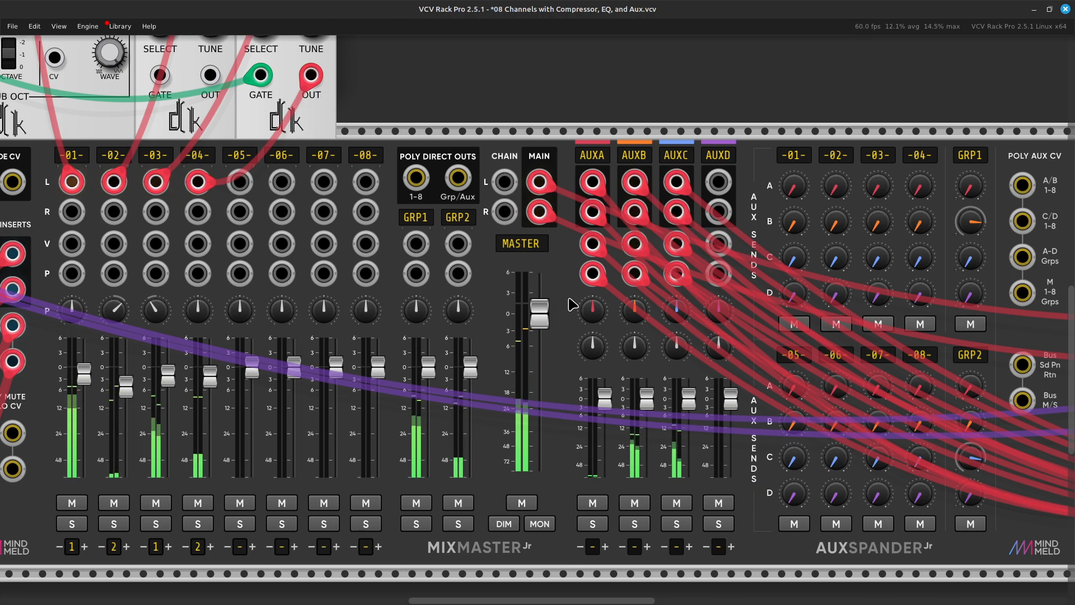
scroll(560, 320, up, 10)
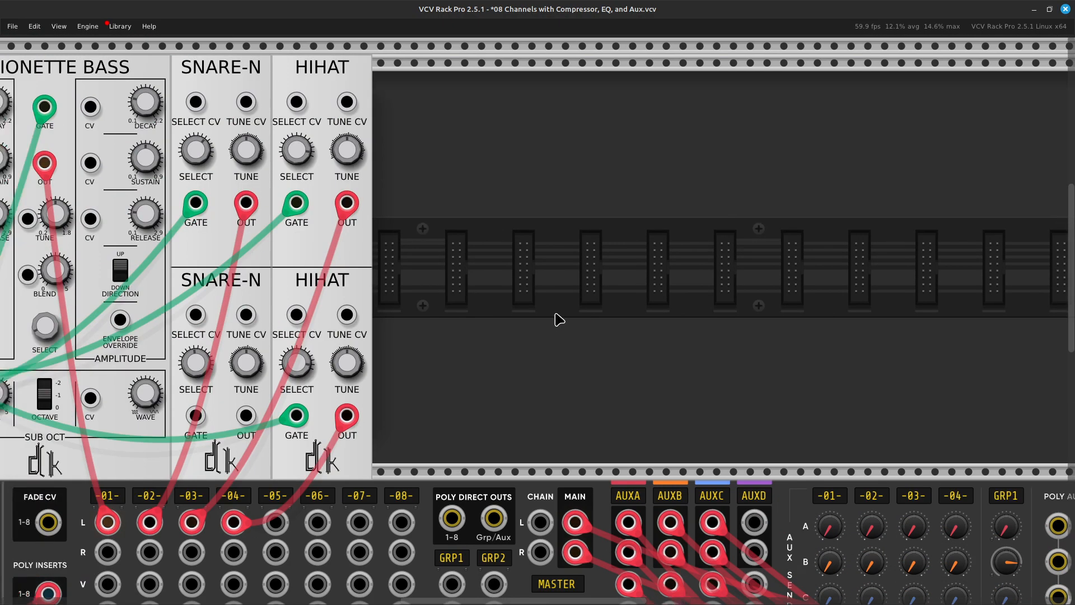
Step: Set the output Compressor's threshold to about 0.013 and raise its ratio, just before the audio output module
scroll(559, 320, left, 20)
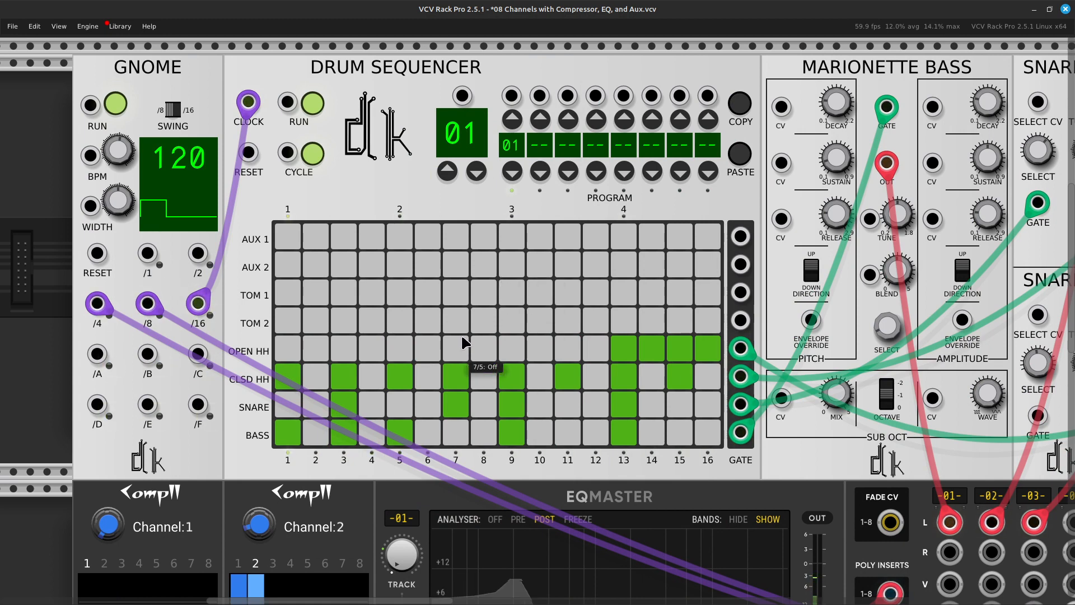
scroll(464, 340, right, 2)
scroll(464, 338, right, 20)
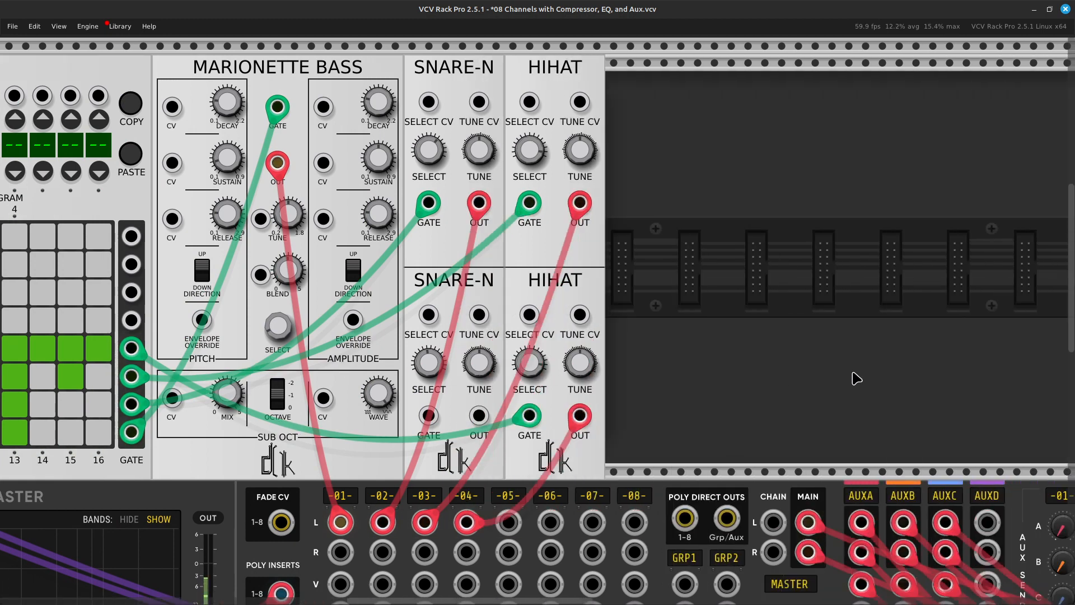
scroll(1021, 380, down, 6)
scroll(1023, 382, down, 3)
scroll(1023, 381, right, 11)
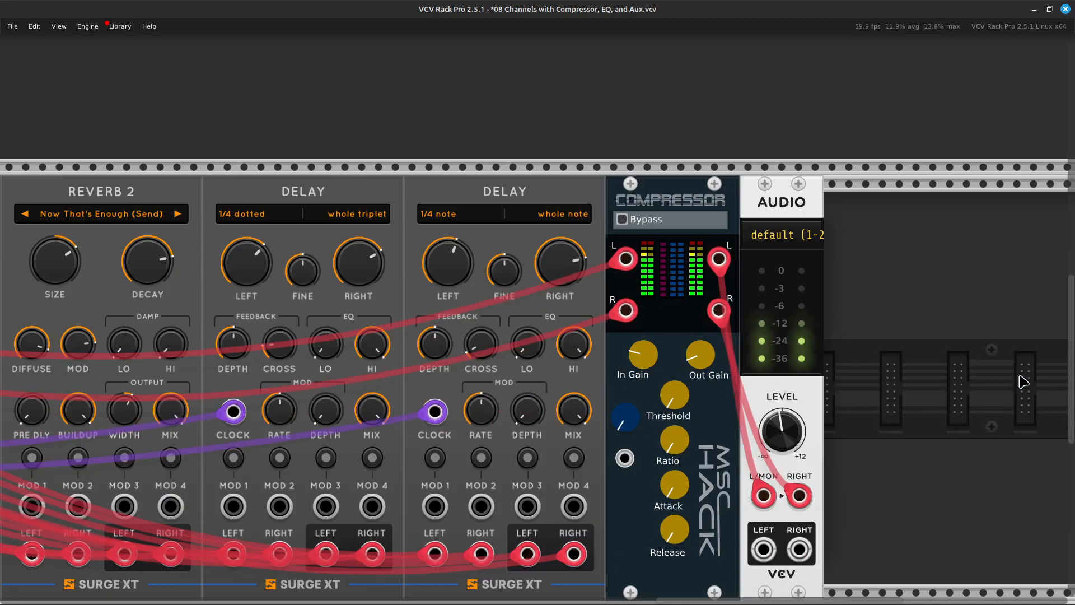
scroll(828, 305, up, 2)
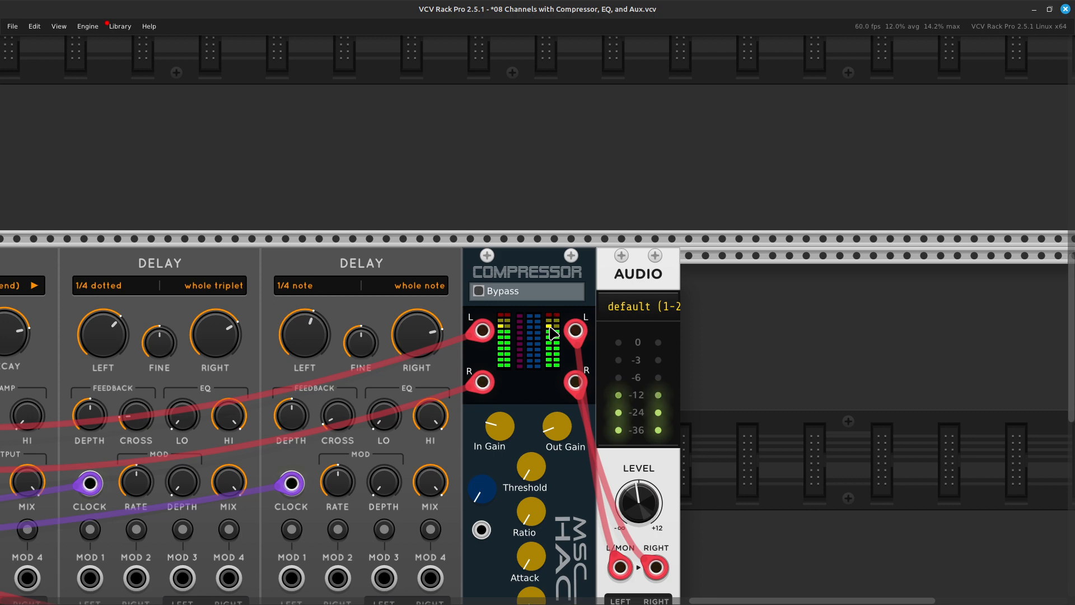
scroll(554, 331, down, 4)
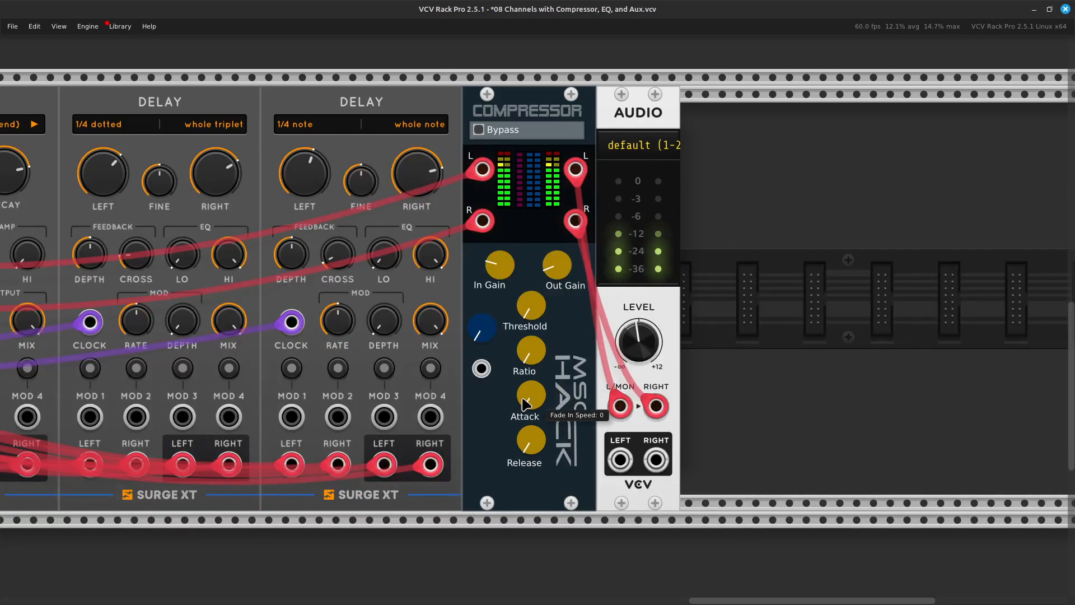
drag(535, 315, 535, 287)
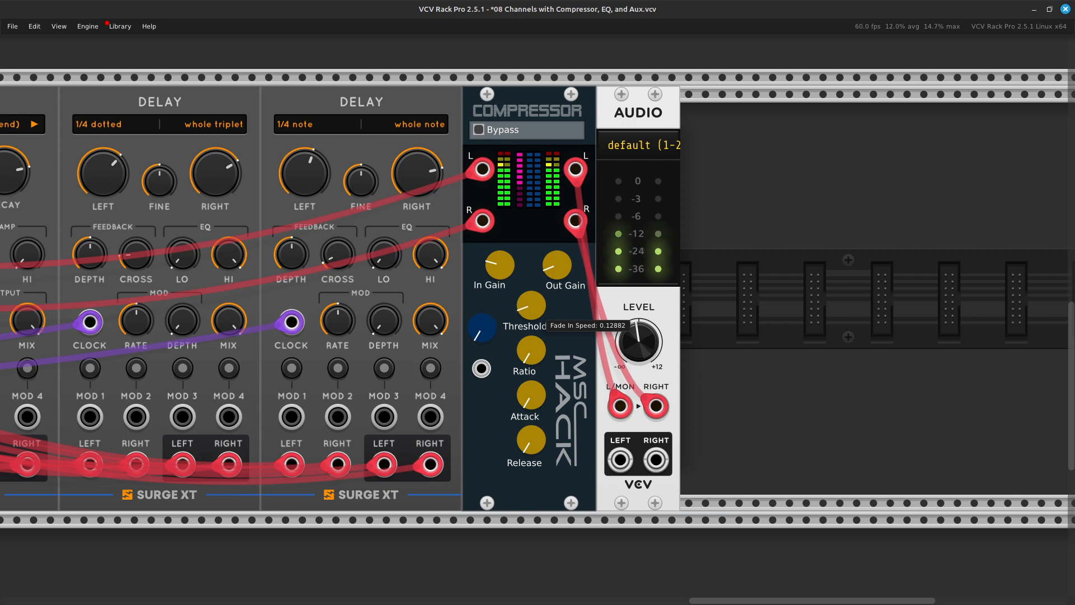
drag(530, 306, 530, 315)
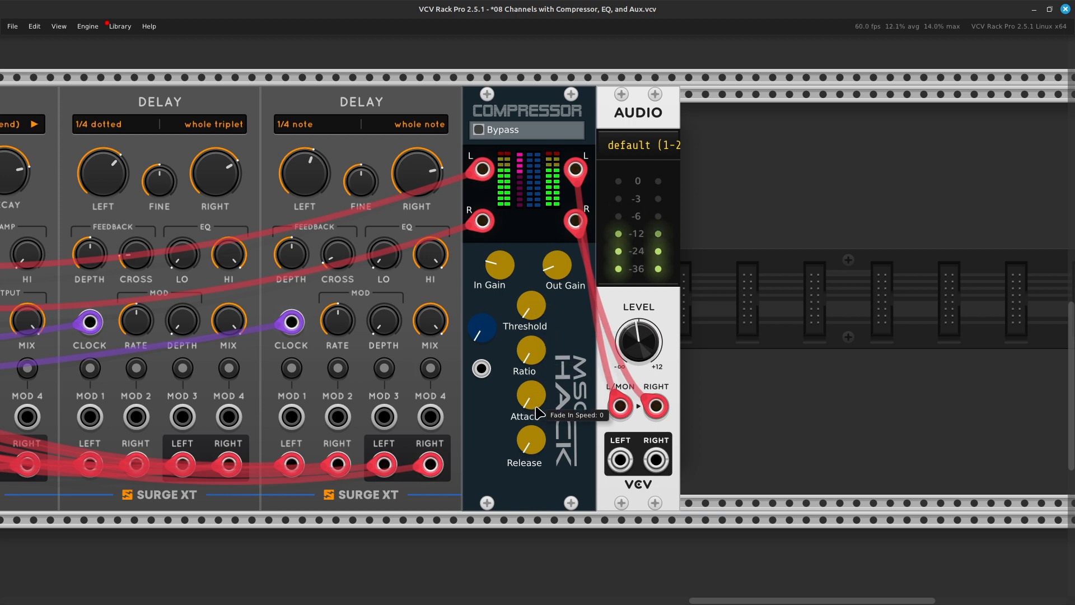
mouse_move(529, 366)
mouse_down()
mouse_move(529, 339)
mouse_move(529, 351)
mouse_up()
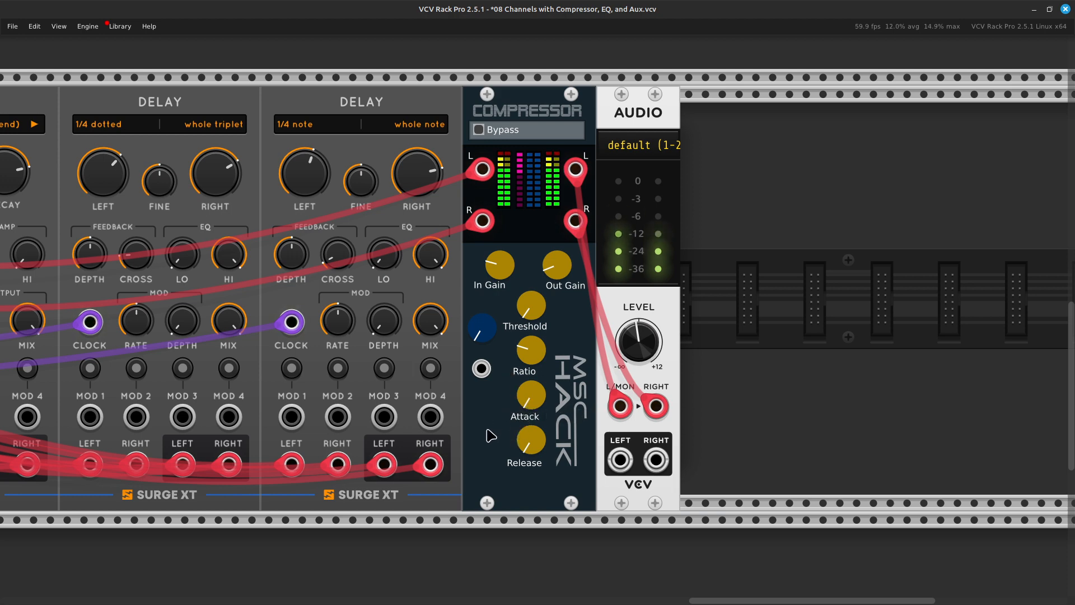
Step: Fine-tune the output Compressor by raising its release and output gain and nudging its threshold
drag(530, 439, 531, 371)
mouse_move(532, 305)
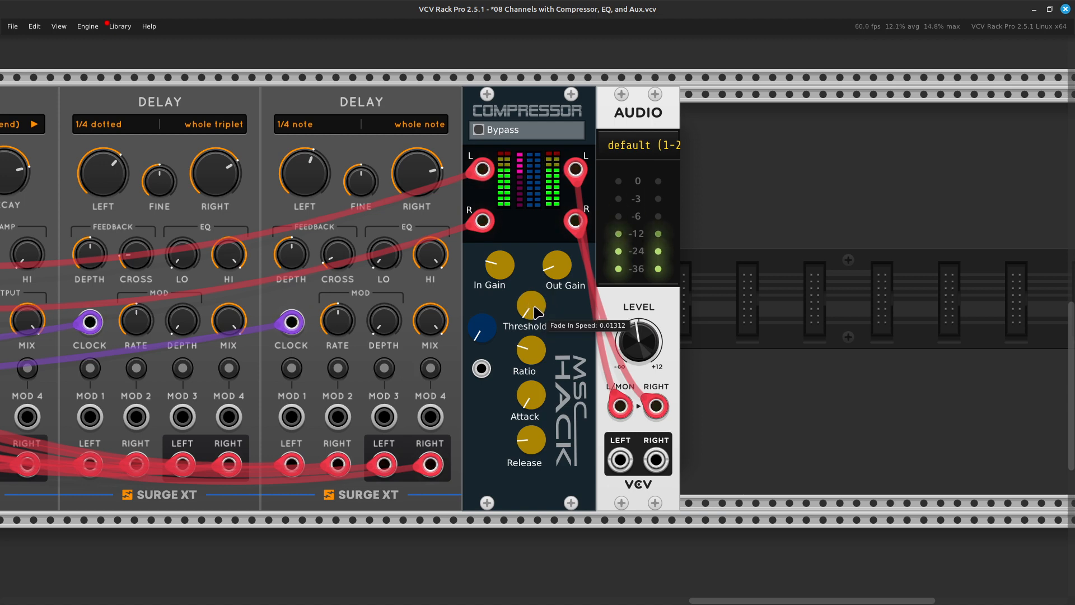
mouse_move(531, 305)
mouse_down()
mouse_move(531, 283)
mouse_move(531, 326)
mouse_up()
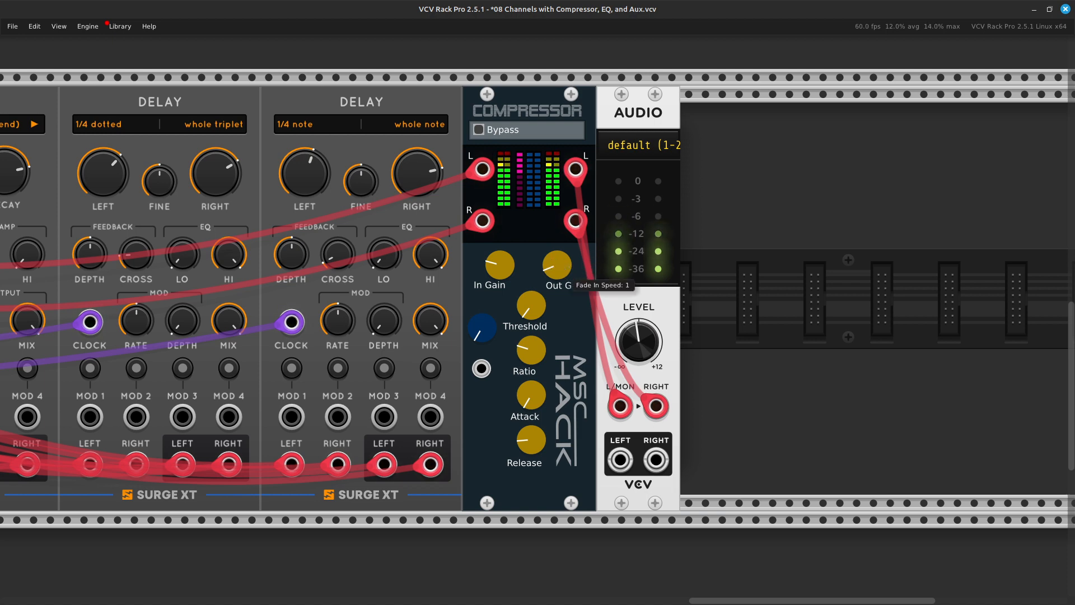
drag(549, 255, 550, 250)
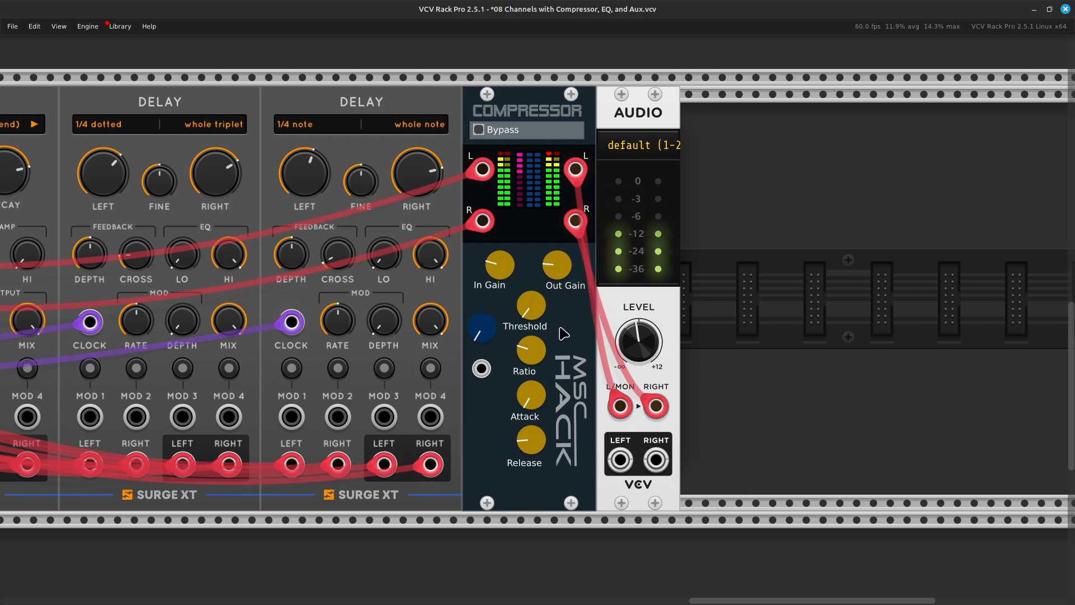
Step: Try a higher level on mixer channel 1, reset its fader to the 0 dB default, and check the master meter
scroll(567, 334, left, 10)
scroll(374, 336, left, 15)
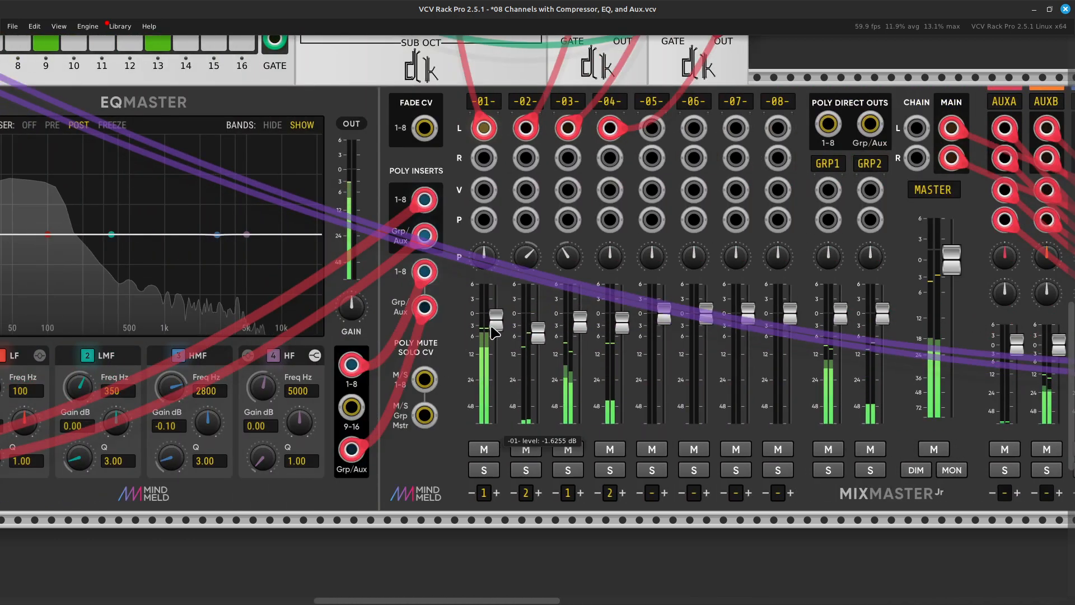
drag(497, 321, 497, 312)
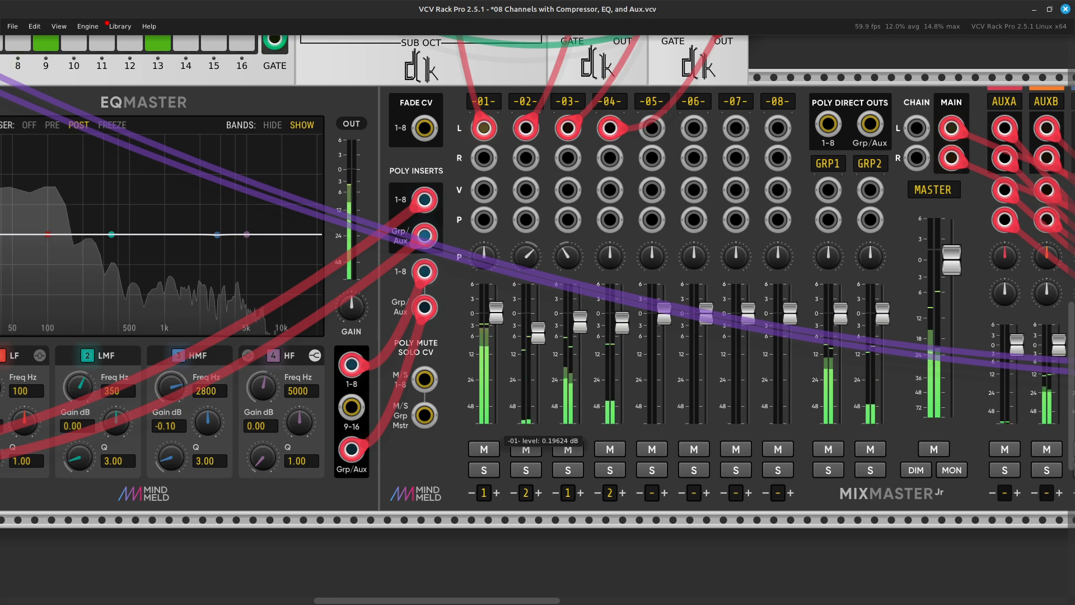
right_click(493, 321)
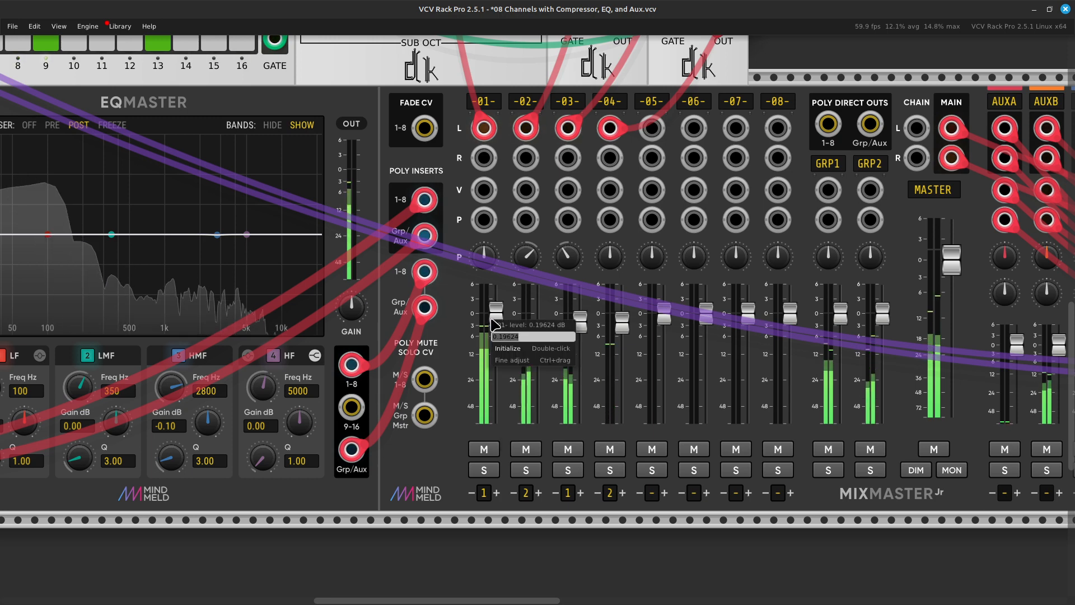
click(505, 350)
scroll(488, 368, right, 3)
scroll(488, 374, right, 5)
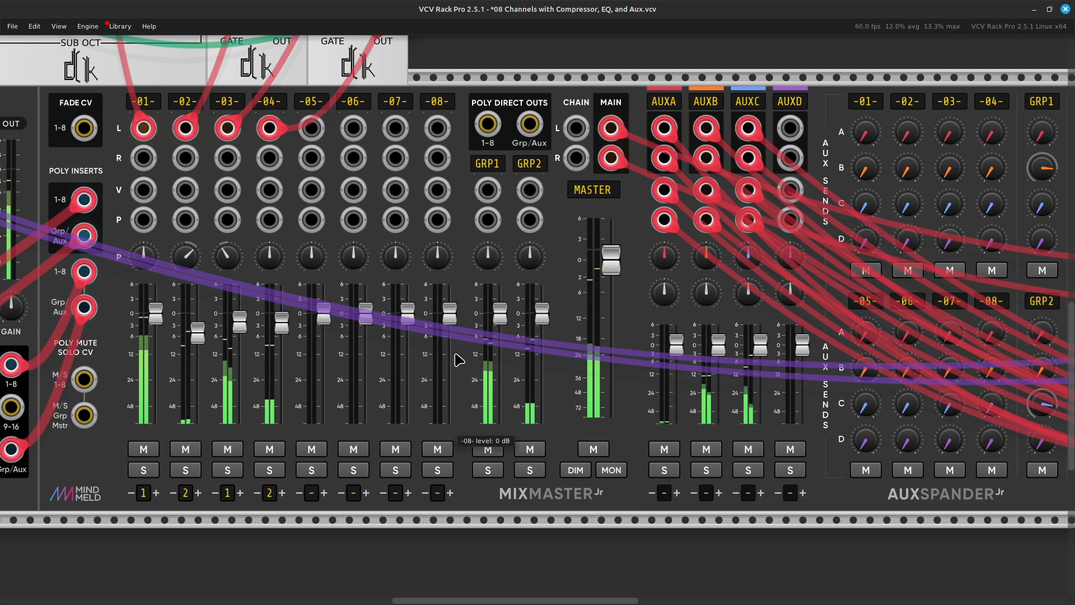
Step: Disable bypass on the first CompII's channel 1, set its threshold to about -19.9 dB, and raise its makeup gain past 8.87 dB
scroll(459, 359, left, 3)
scroll(459, 359, left, 15)
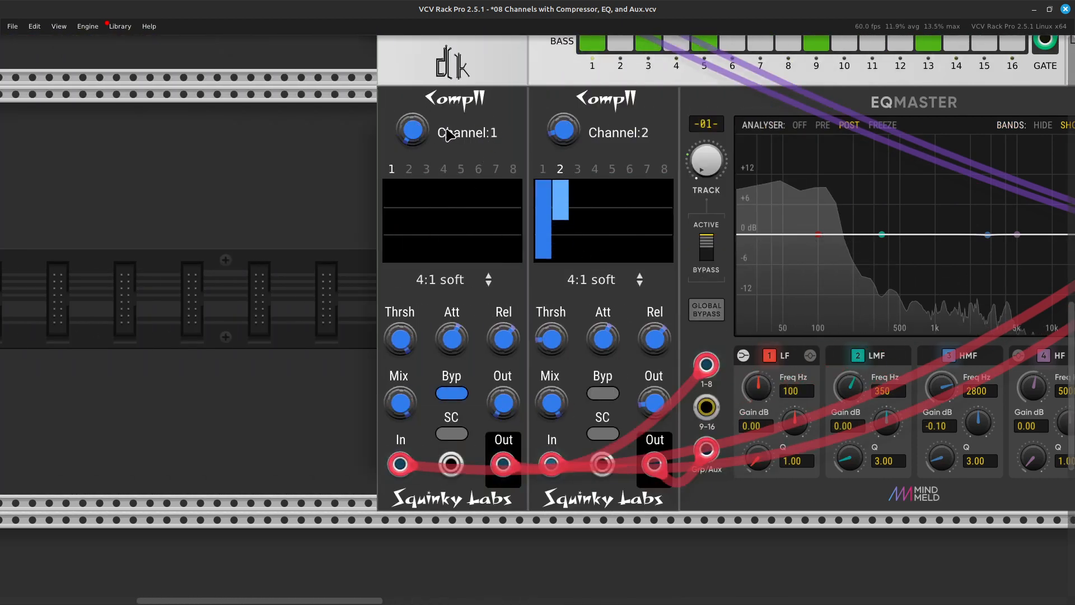
right_click(417, 131)
key(Escape)
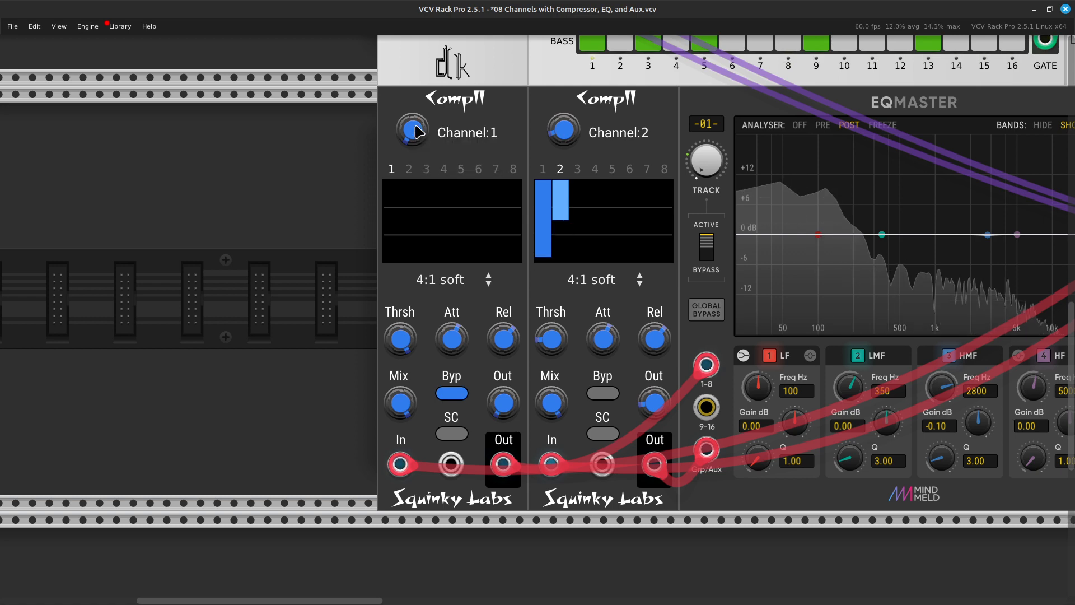
click(448, 393)
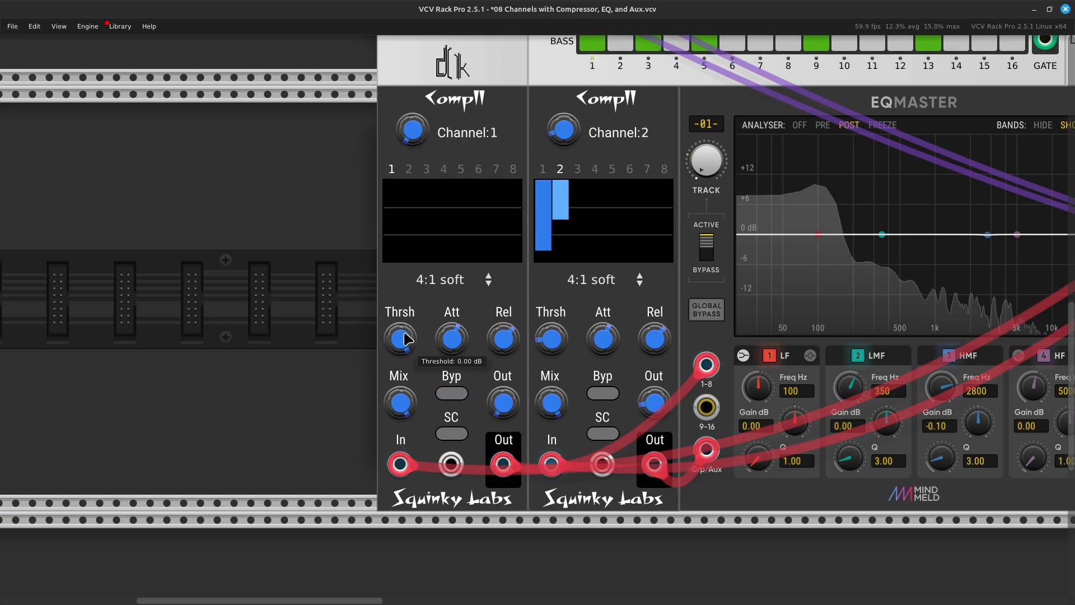
drag(404, 337, 404, 358)
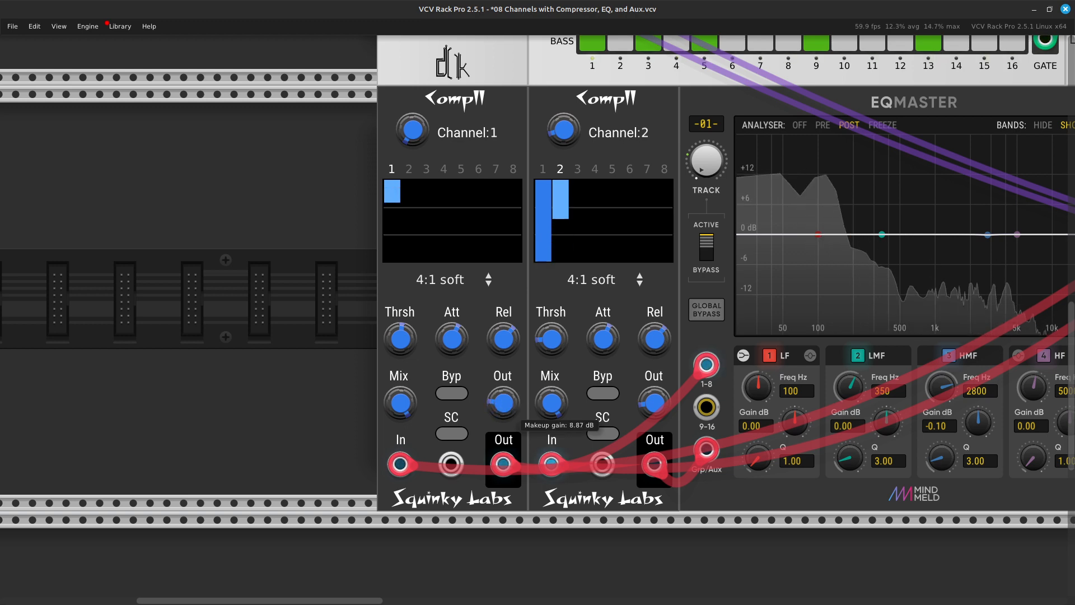
drag(502, 402, 503, 392)
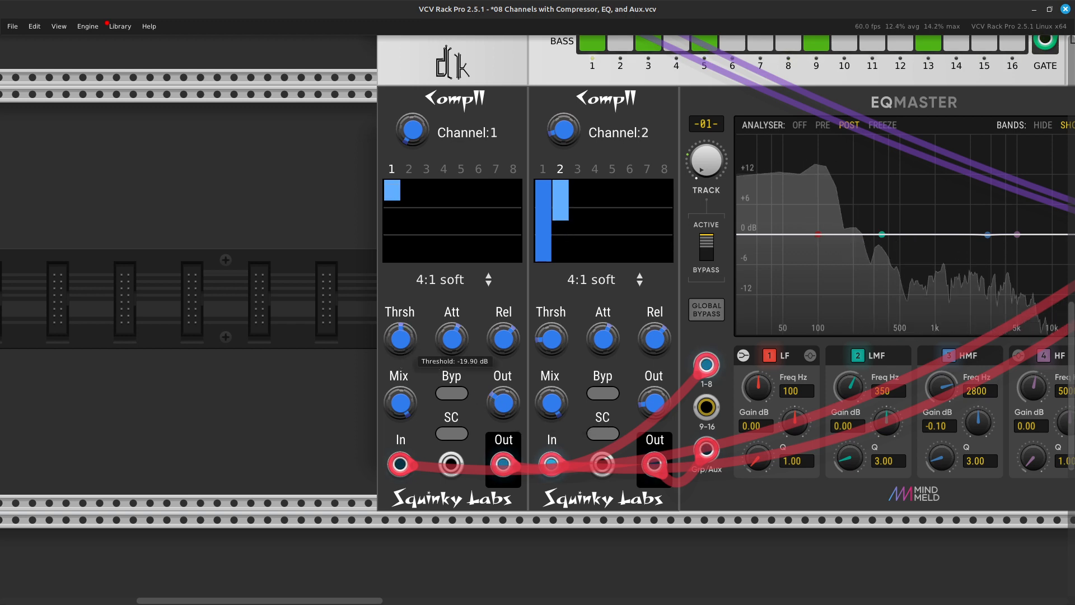
Step: Check channel 1's meters on the equalizer and mixer, and nudge the first CompII's channel 1 threshold
scroll(411, 356, right, 19)
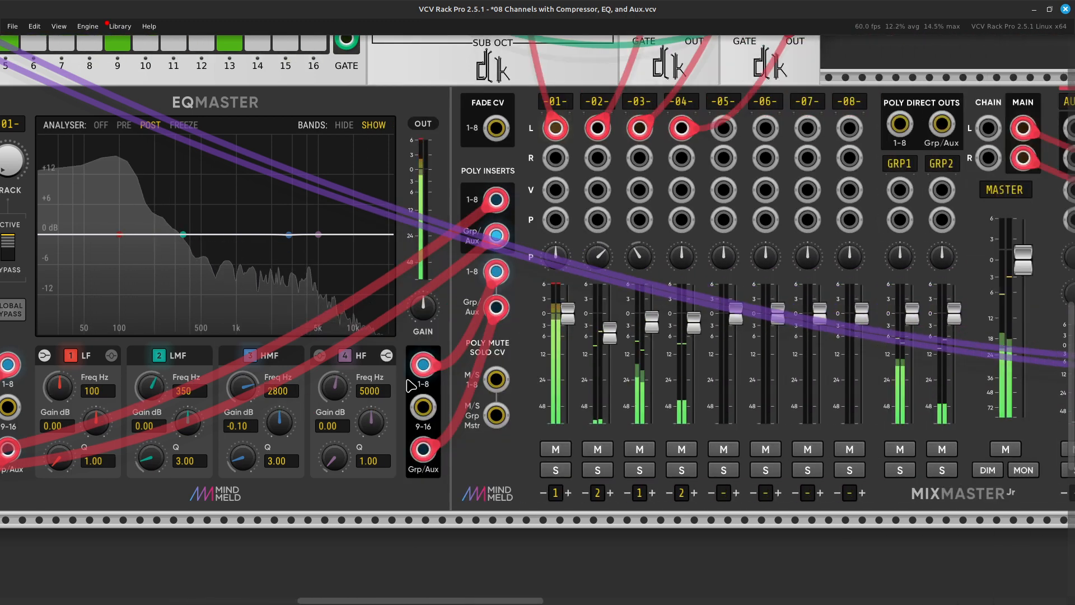
scroll(411, 382, right, 2)
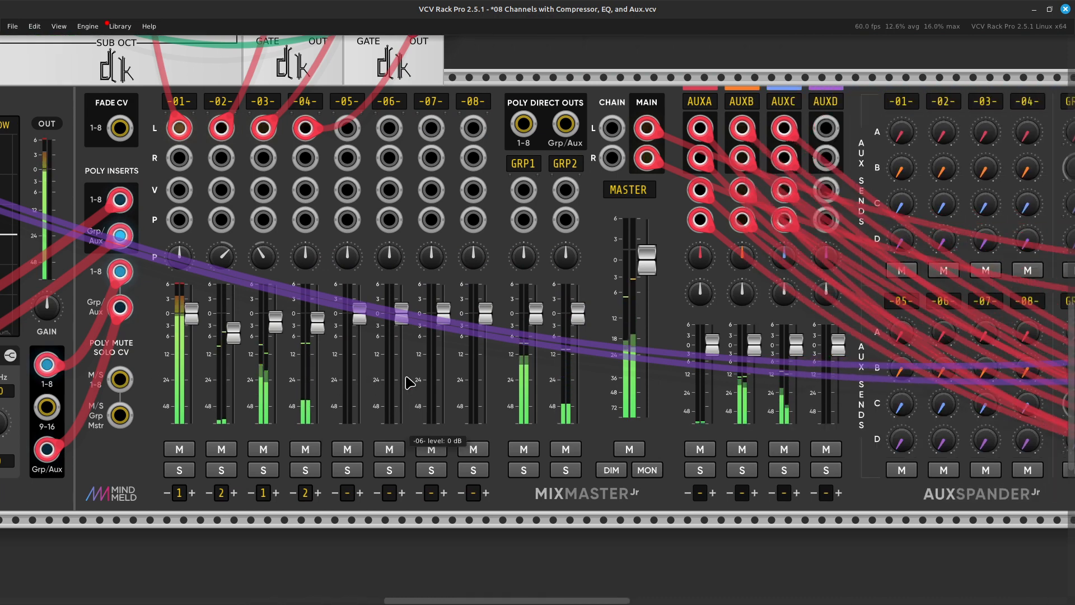
scroll(410, 383, left, 20)
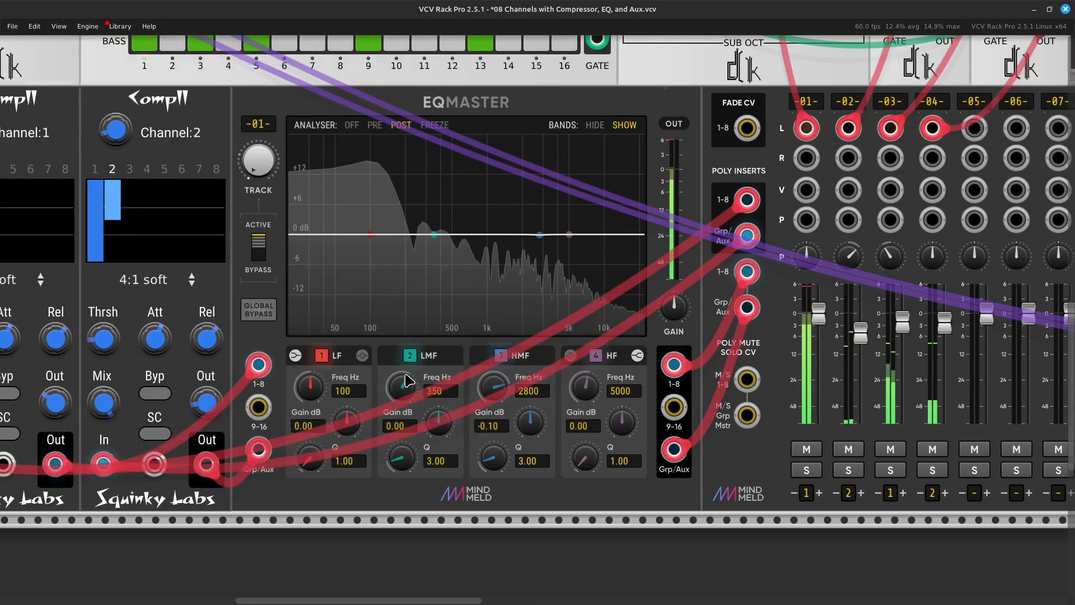
scroll(363, 372, left, 3)
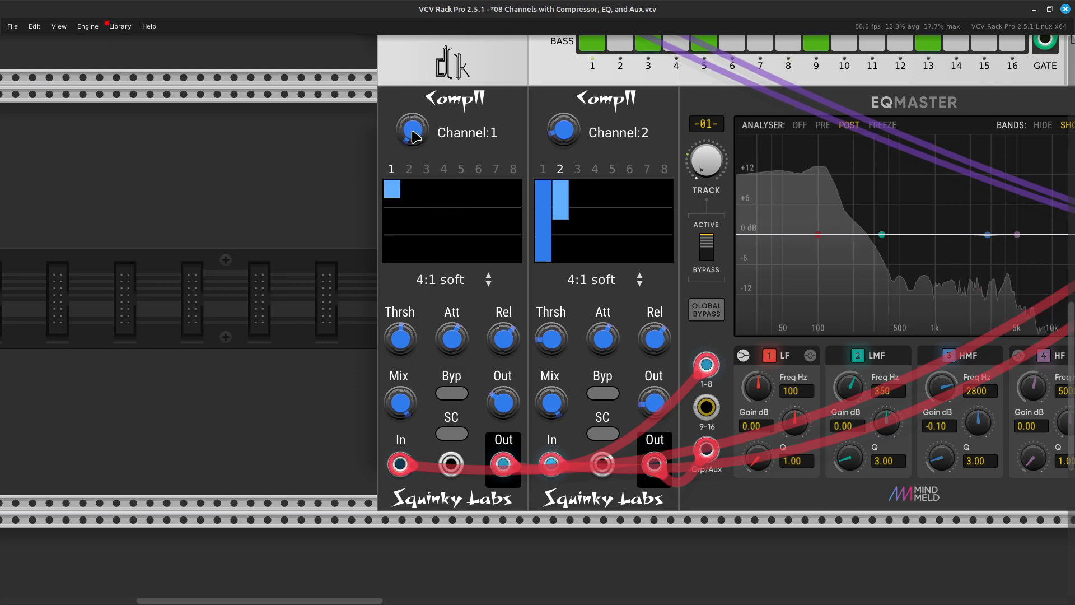
mouse_move(407, 339)
mouse_move(408, 338)
mouse_down()
mouse_move(407, 357)
mouse_move(408, 335)
mouse_up()
Step: Try a Tune value of about 1.138 on the Marionette Bass module and reset Tune to its default
key(Right)
key(Up)
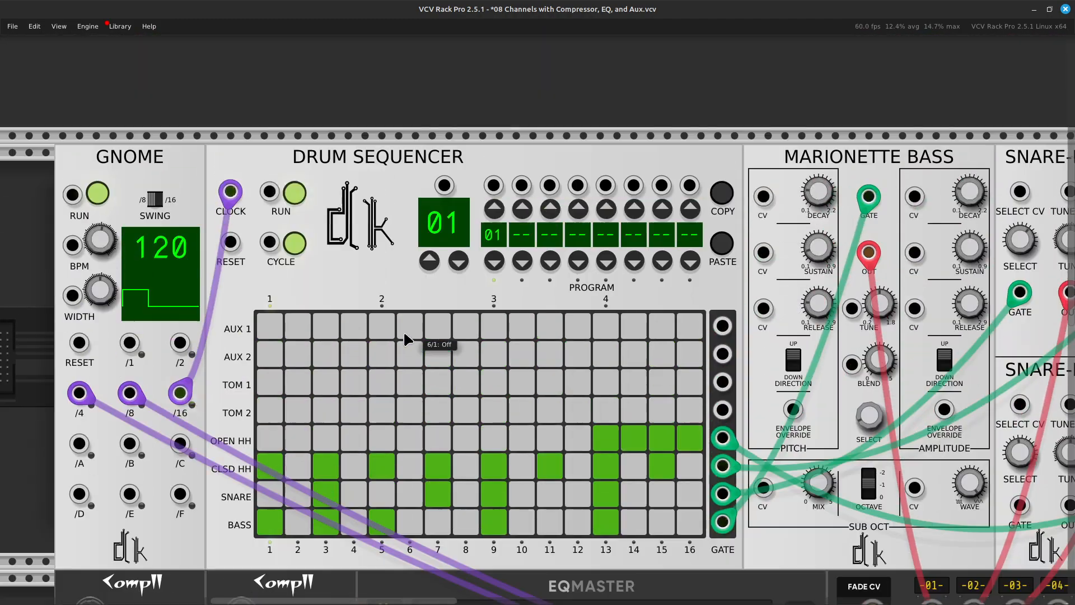
key(Right)
key(Right)
key(Right)
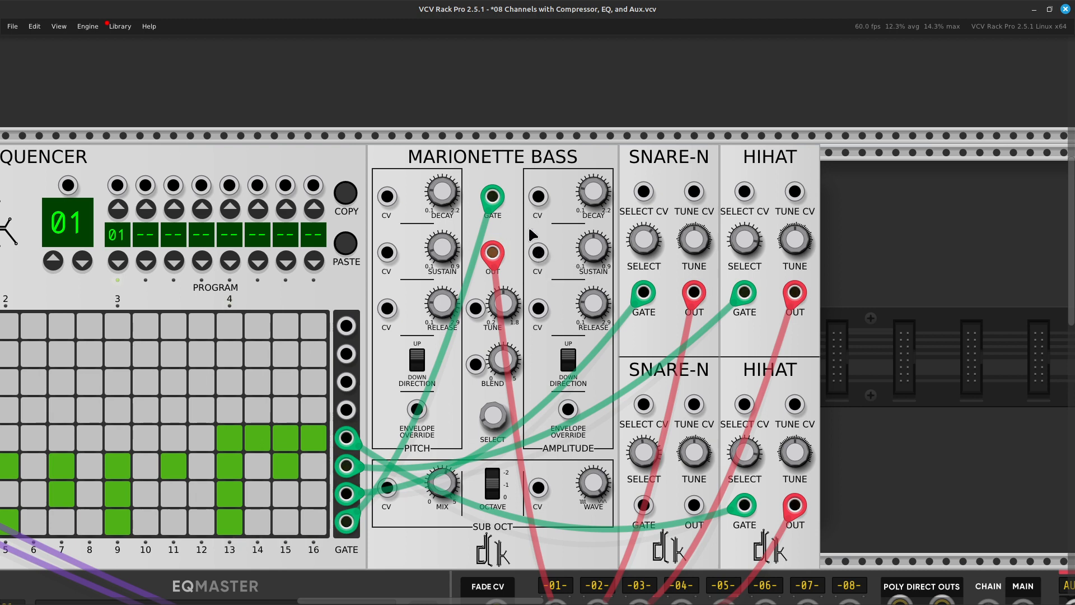
drag(500, 301, 501, 261)
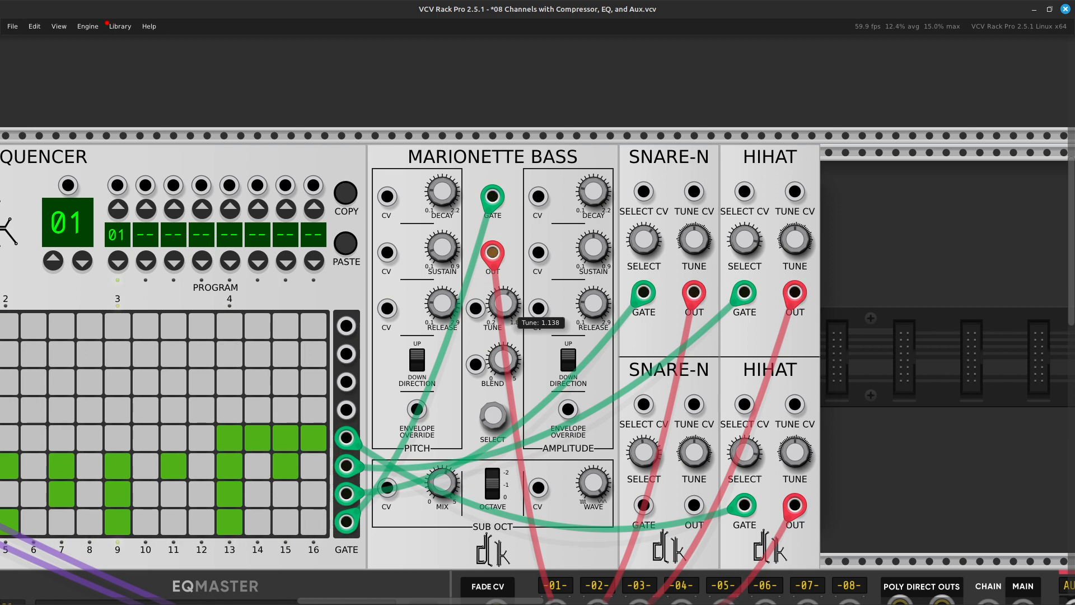
right_click(506, 305)
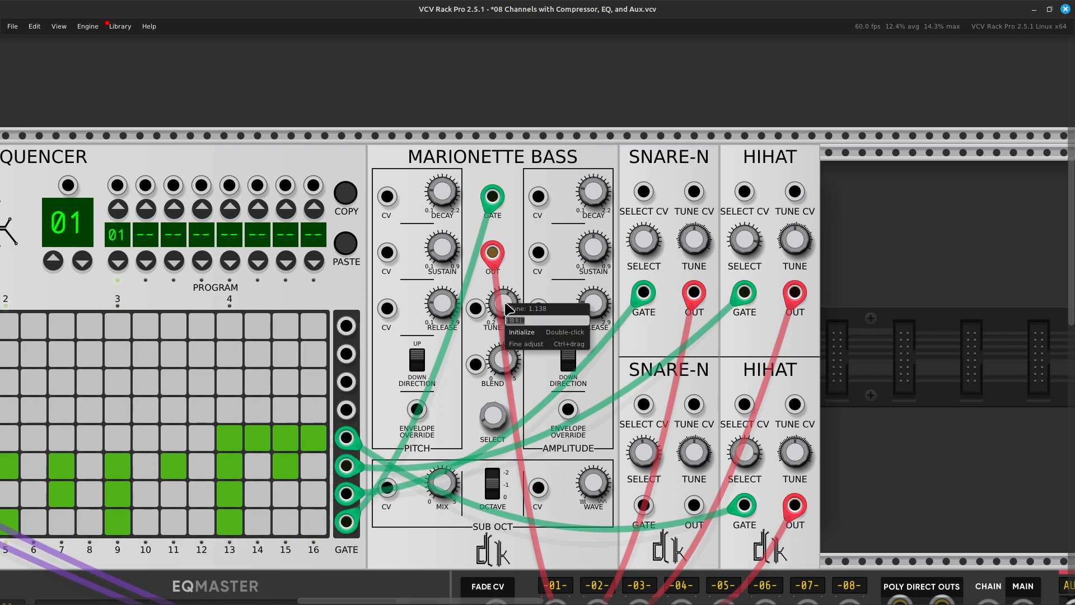
click(529, 333)
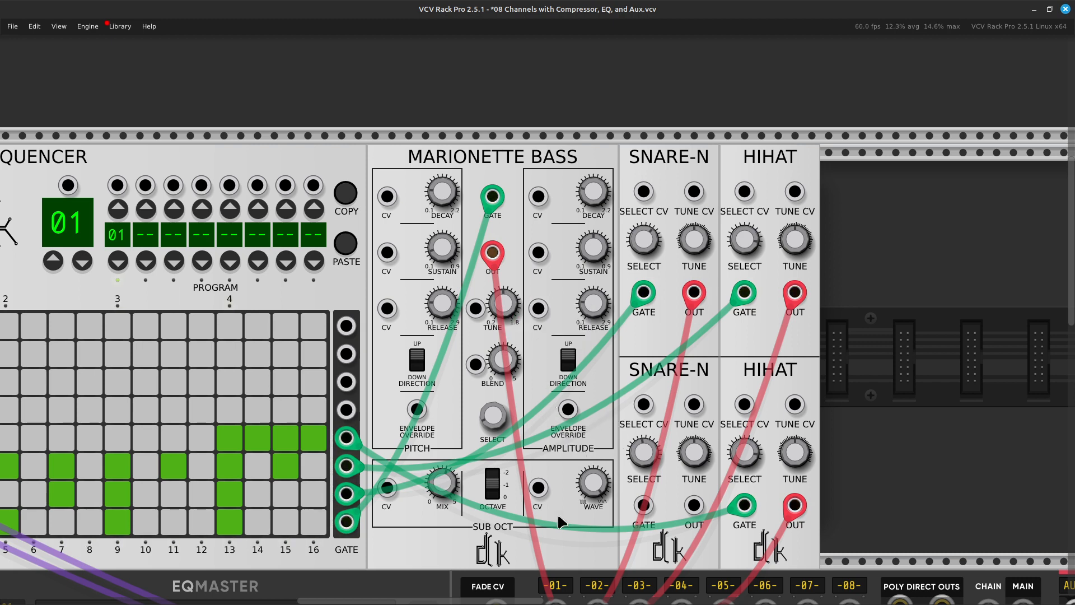
Step: Adjust the sub-octave mix and the square/sine wave balance on the Marionette Bass module
mouse_move(451, 478)
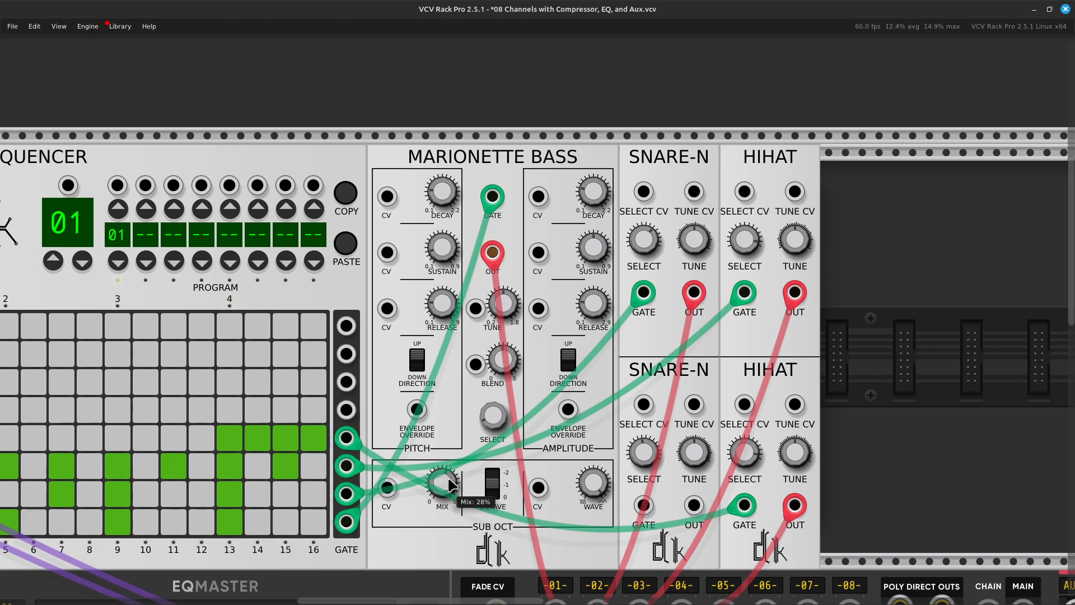
drag(443, 483, 442, 493)
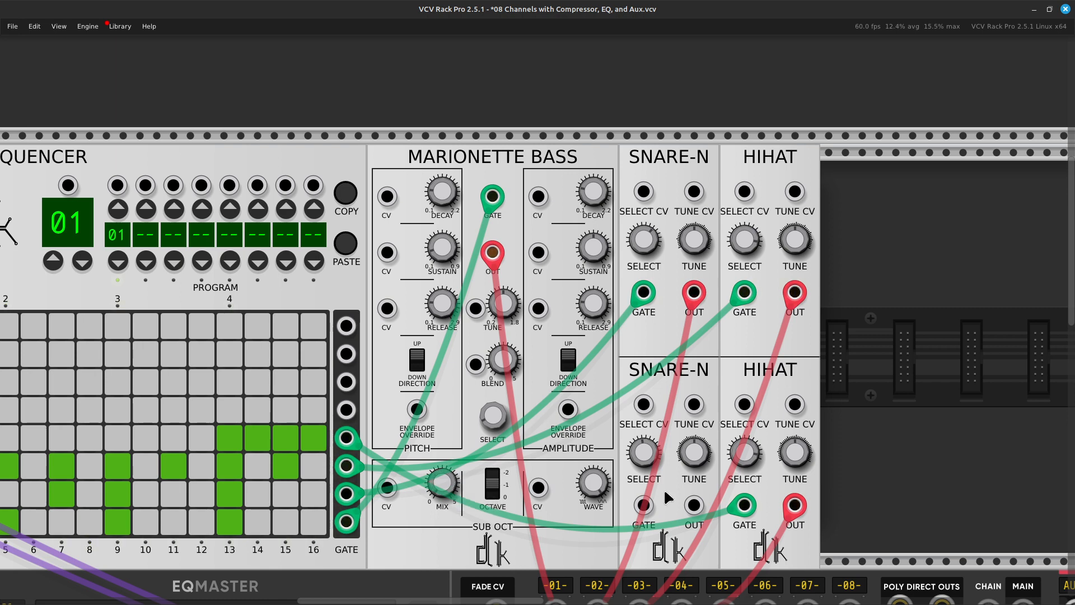
mouse_move(590, 493)
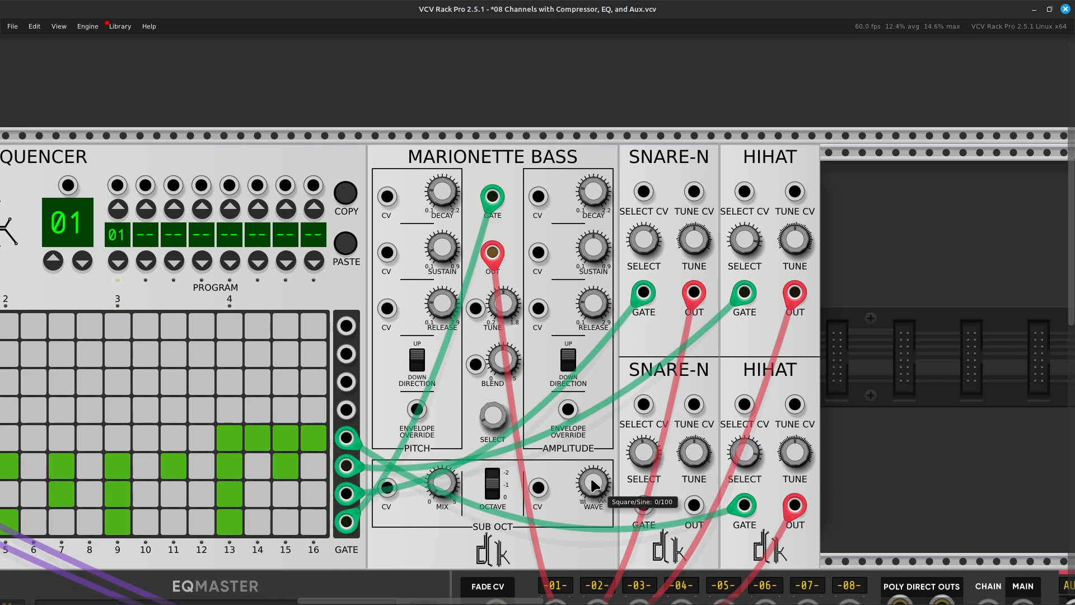
drag(590, 487, 593, 504)
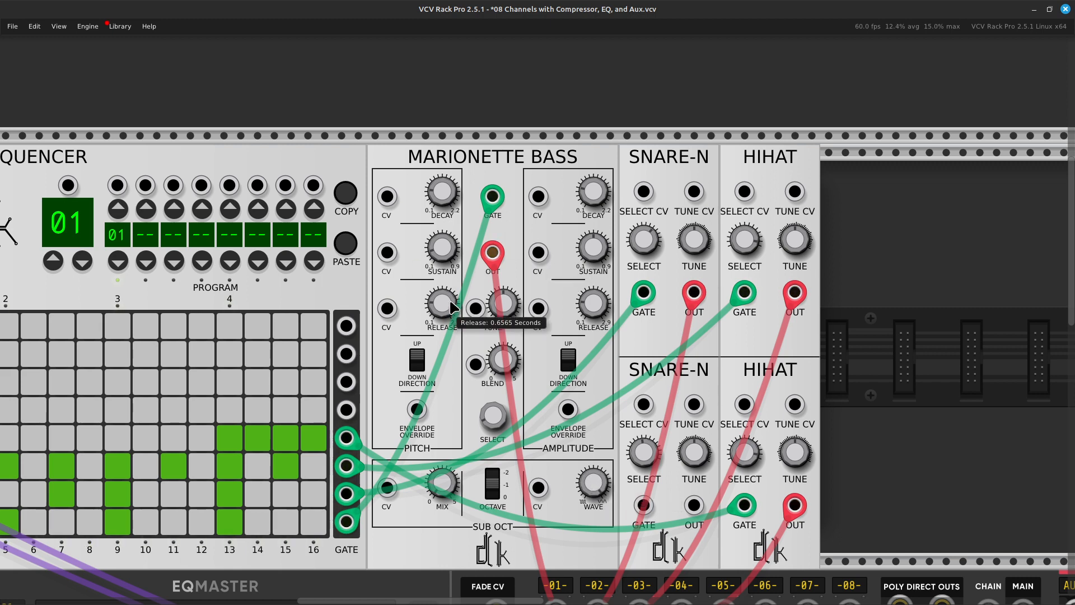
Step: Adjust the Blend amount on the Marionette Bass module in small moves
mouse_move(502, 359)
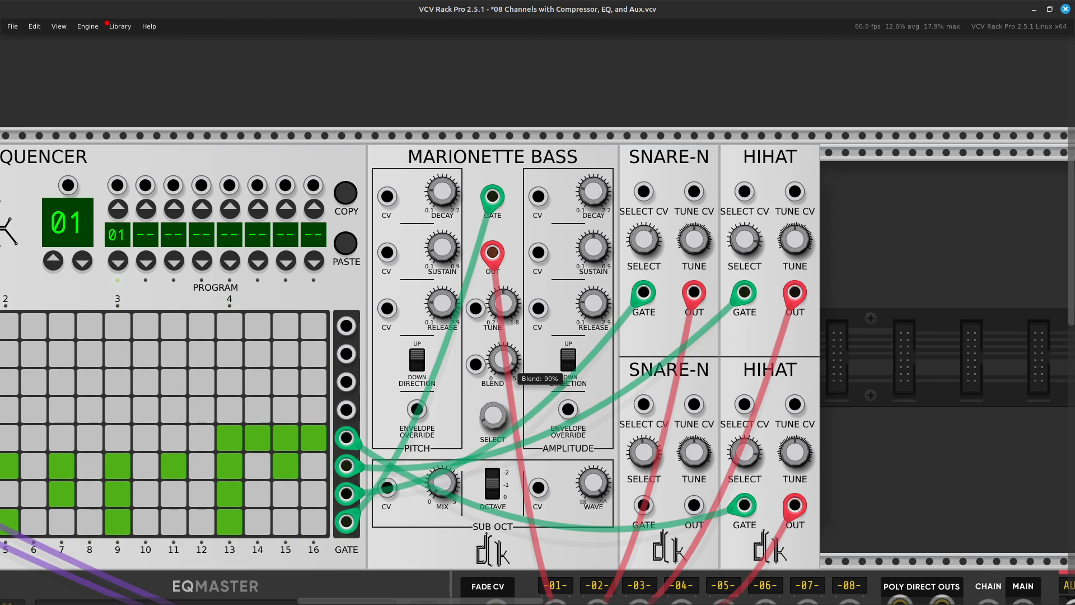
drag(504, 361, 504, 370)
drag(506, 360, 505, 360)
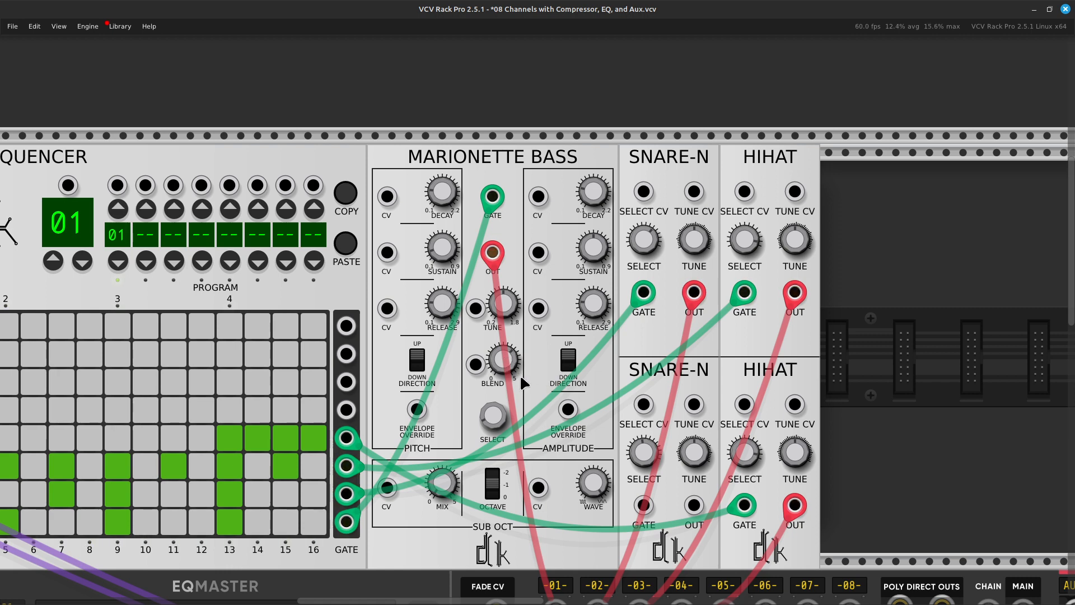
Step: Search the module browser for "tom" and add the TOMI module directly beside the HIHAT module
scroll(468, 379, right, 10)
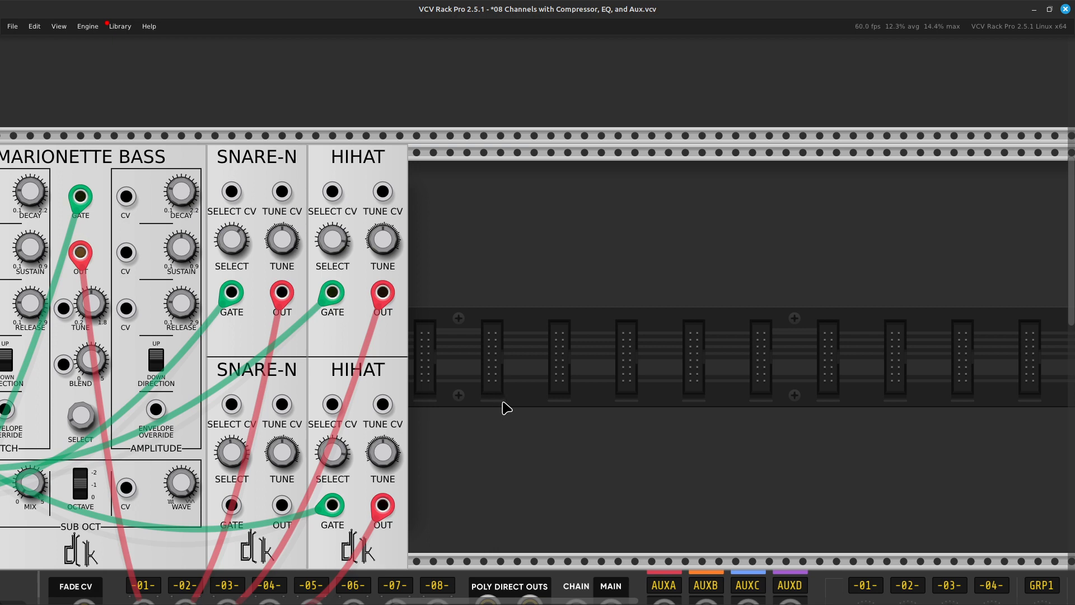
right_click(536, 419)
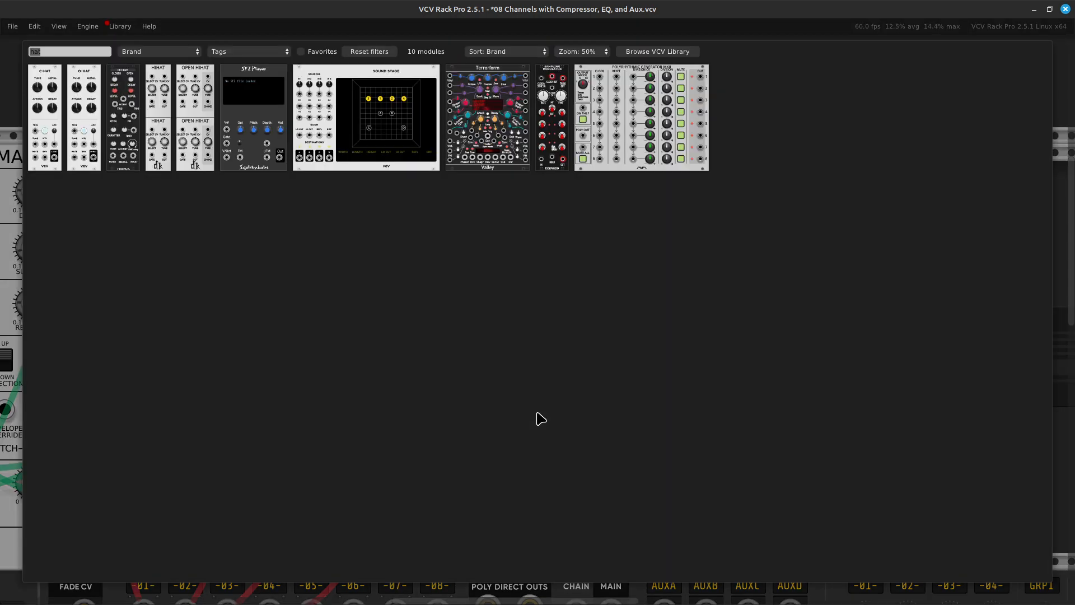
key(BackSpace)
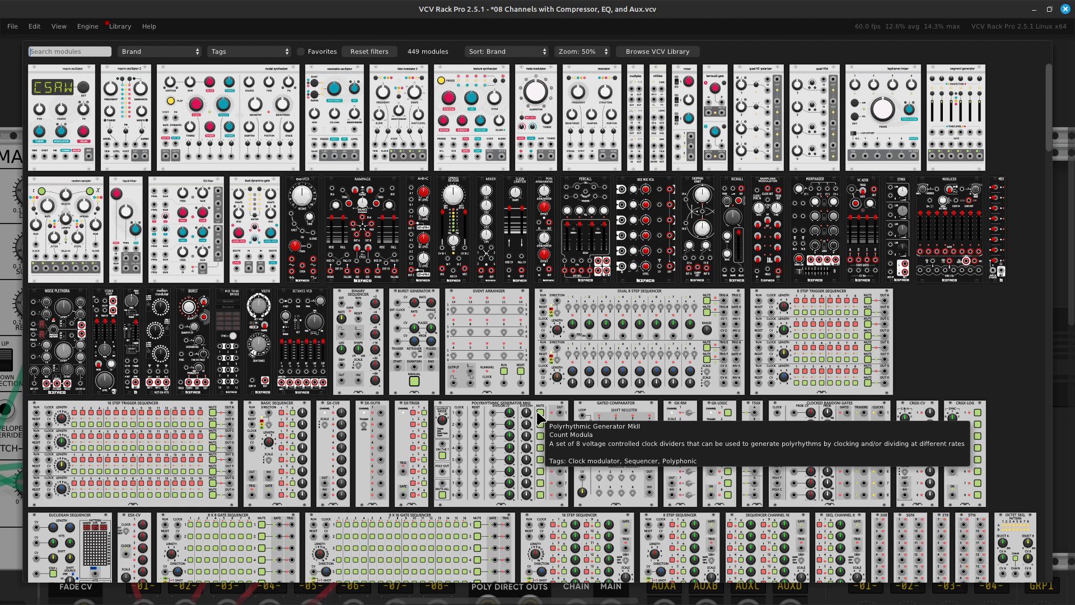
text(tom)
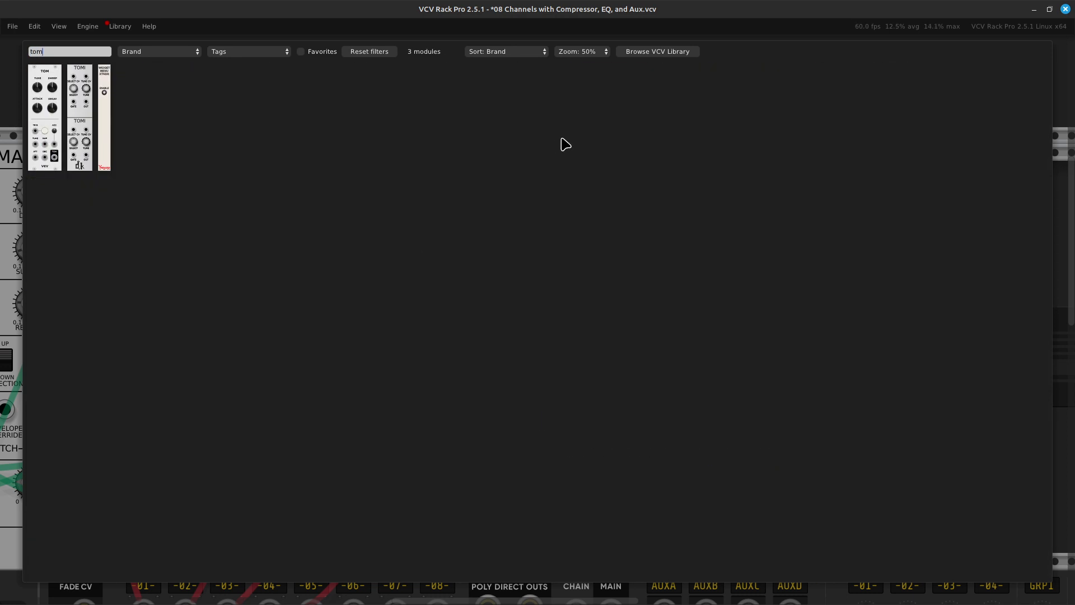
click(80, 157)
drag(538, 163, 443, 189)
Step: Set program slots 2 and 3 of the Drum Sequencer to pattern 01 and slot 4 to pattern 02
scroll(422, 161, left, 5)
scroll(421, 161, left, 5)
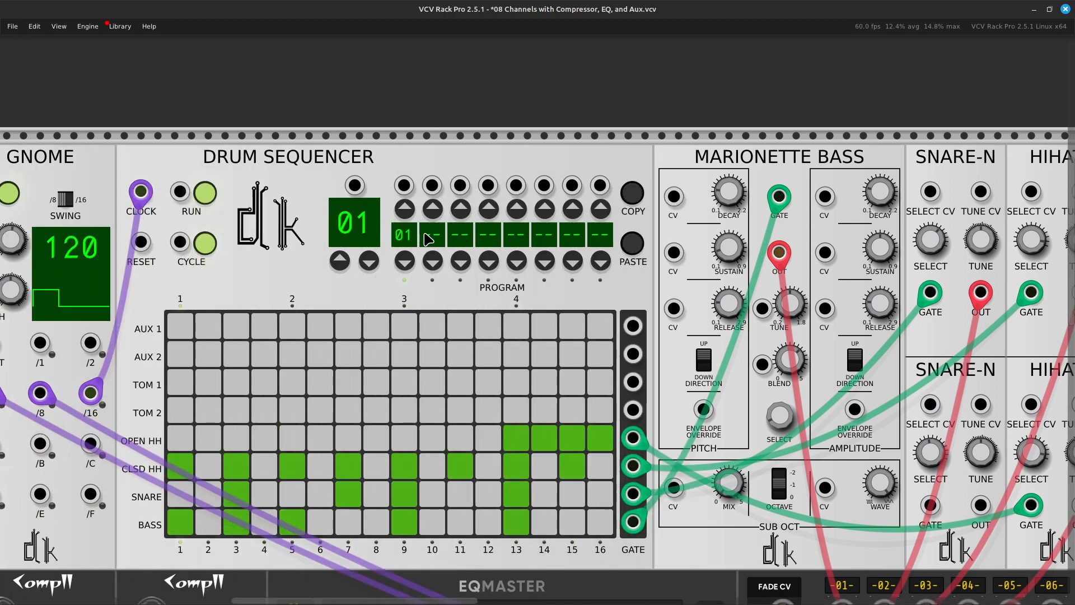
click(430, 212)
click(462, 211)
click(488, 212)
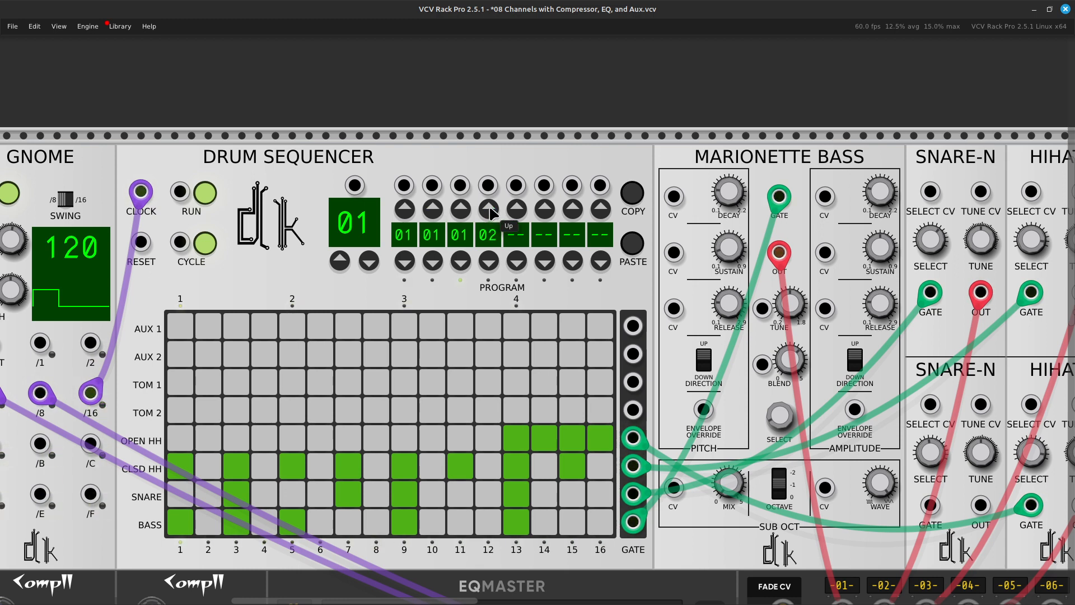
click(489, 212)
Step: Stop the Drum Sequencer and copy pattern 01 into pattern 02
click(204, 193)
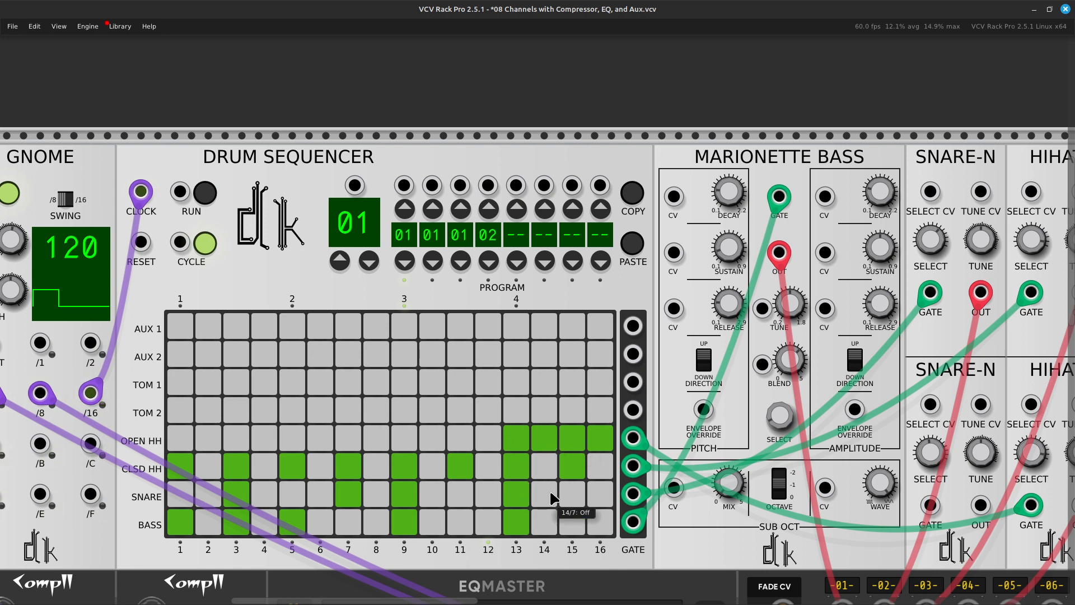
click(638, 197)
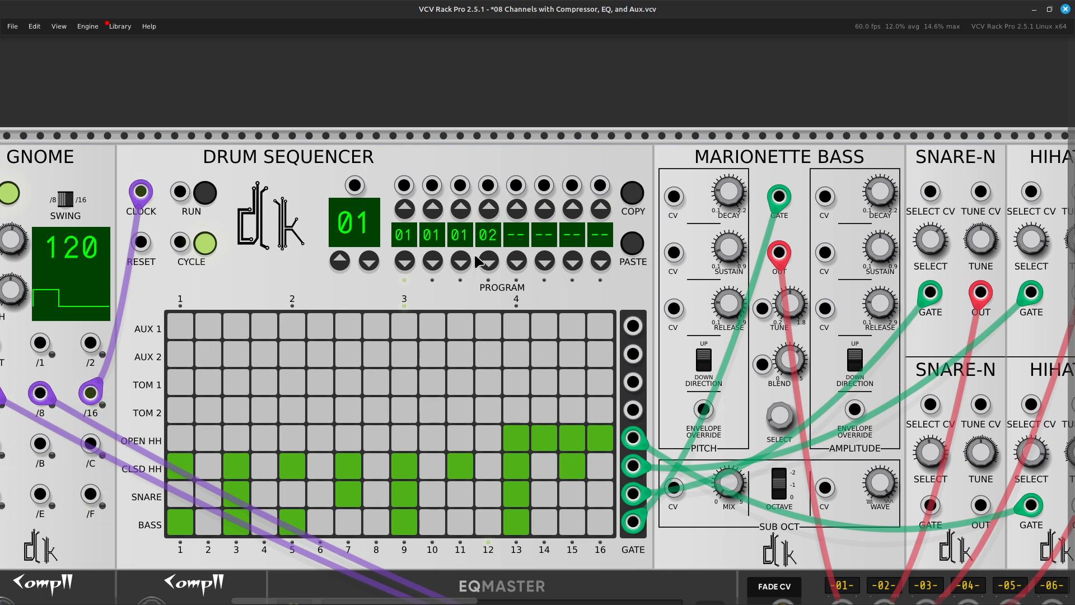
click(340, 260)
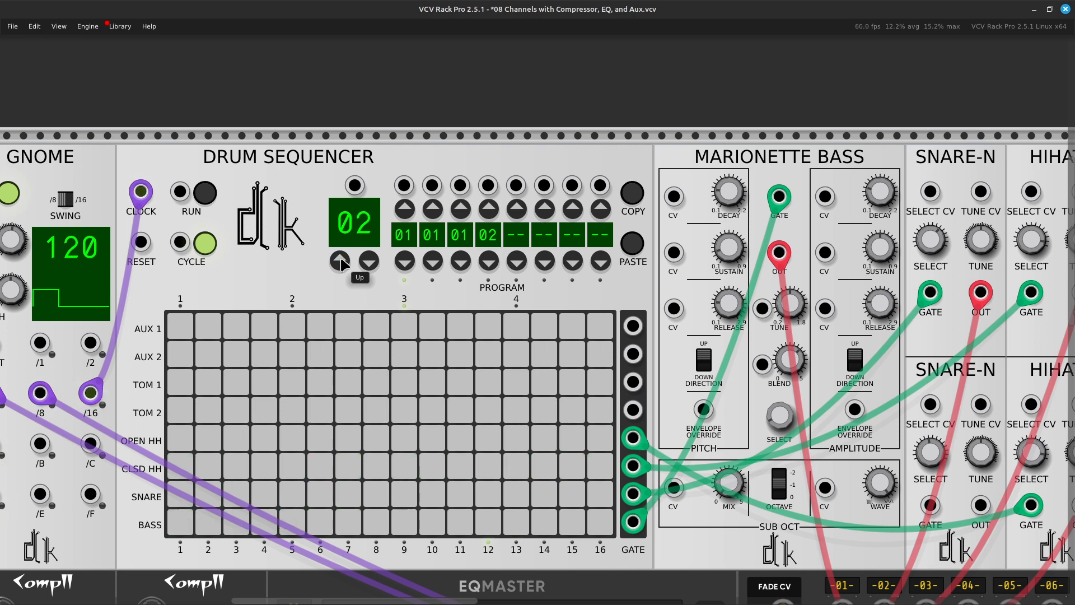
click(639, 246)
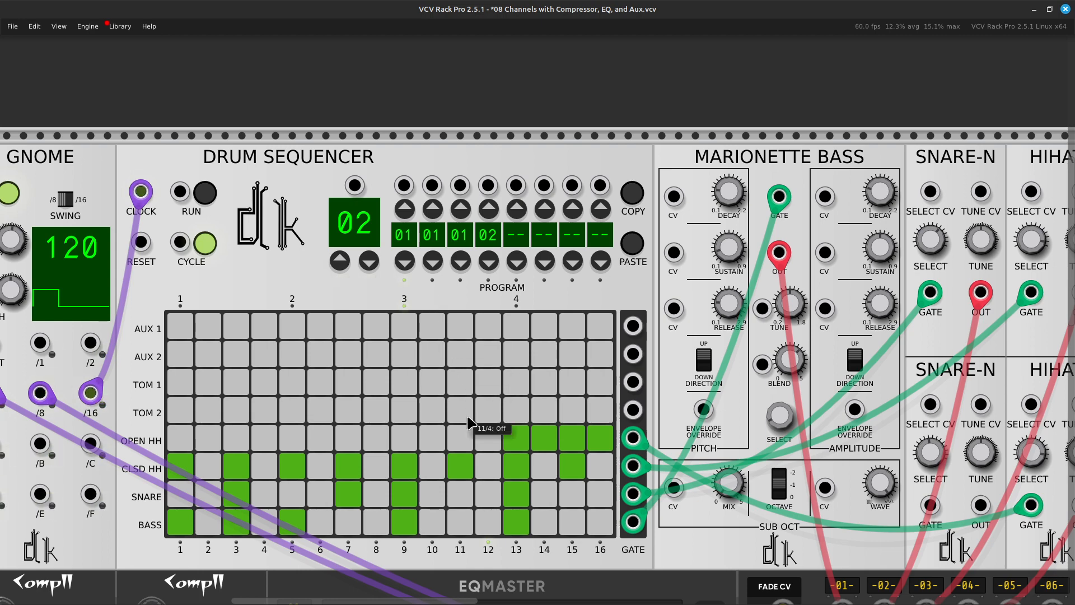
Step: Patch a green cable from the Drum Sequencer's TOM 2 gate output to the lower TOMI gate input
scroll(470, 429, down, 3)
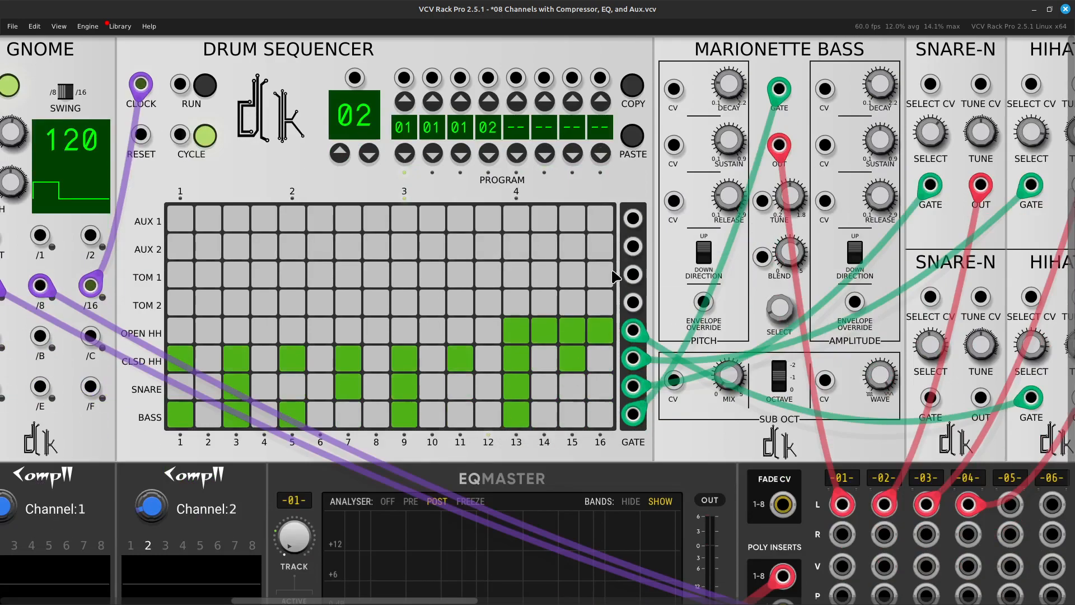
right_click(639, 307)
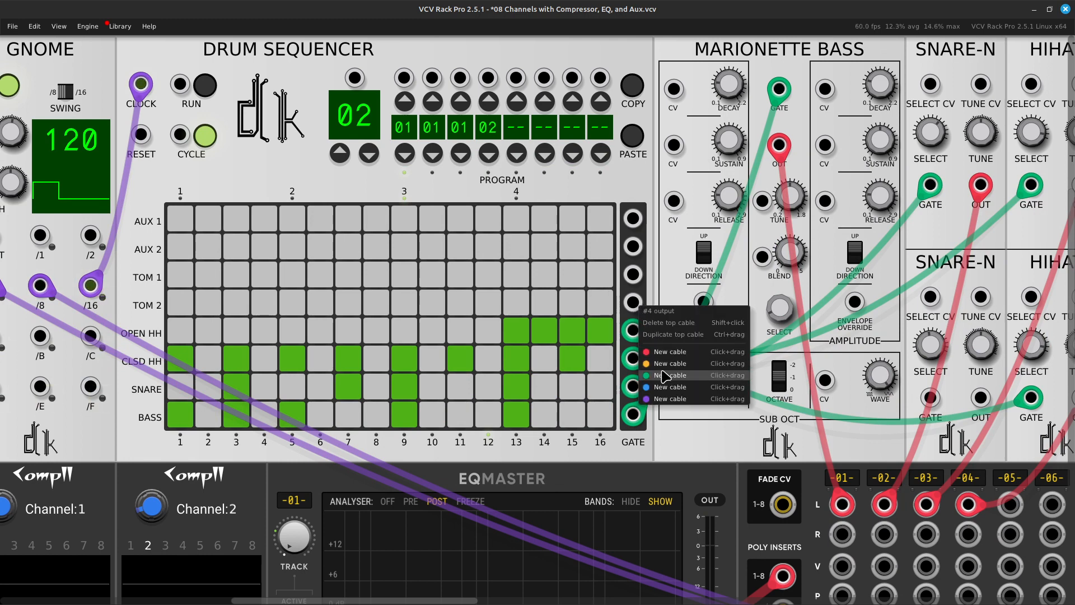
scroll(669, 360, right, 15)
drag(662, 375, 649, 402)
Step: Patch a green cable between the upper TOMI gate input and the Drum Sequencer's TOM 1 gate output
scroll(649, 402, up, 5)
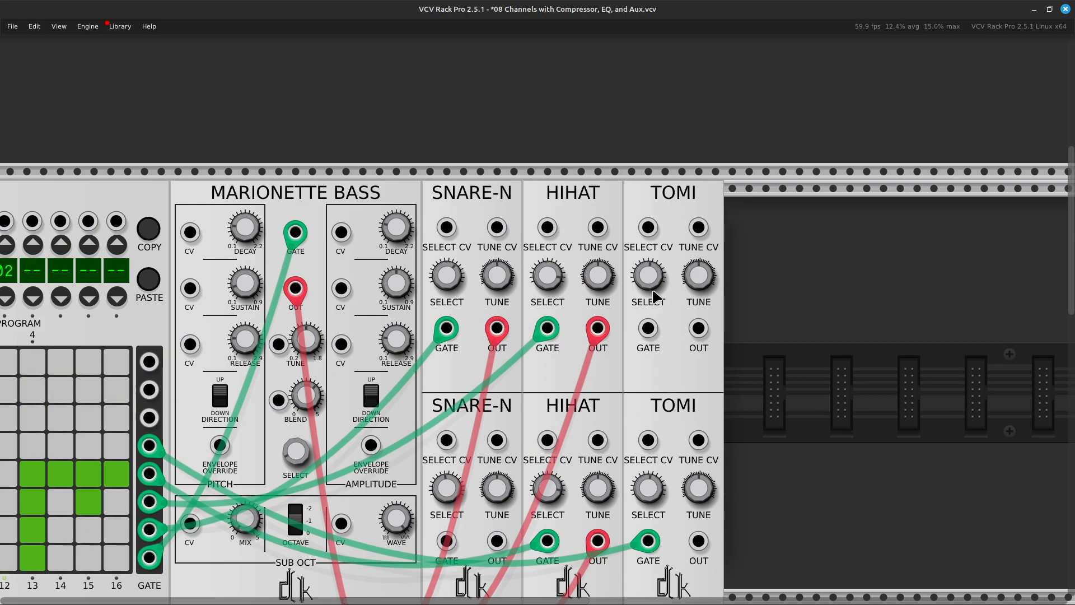
right_click(649, 331)
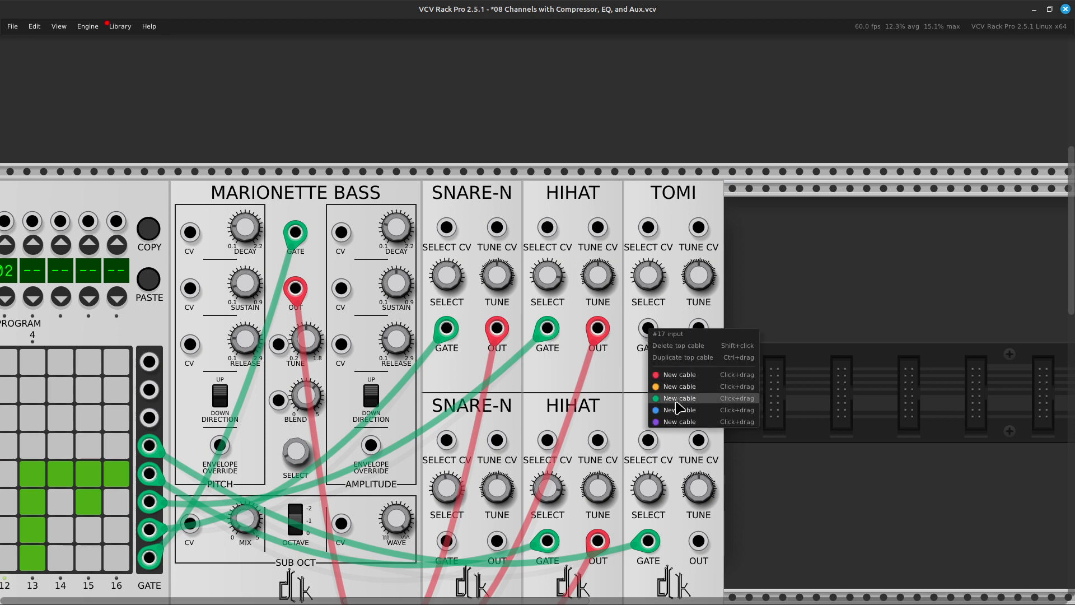
drag(675, 397, 686, 417)
scroll(616, 423, left, 10)
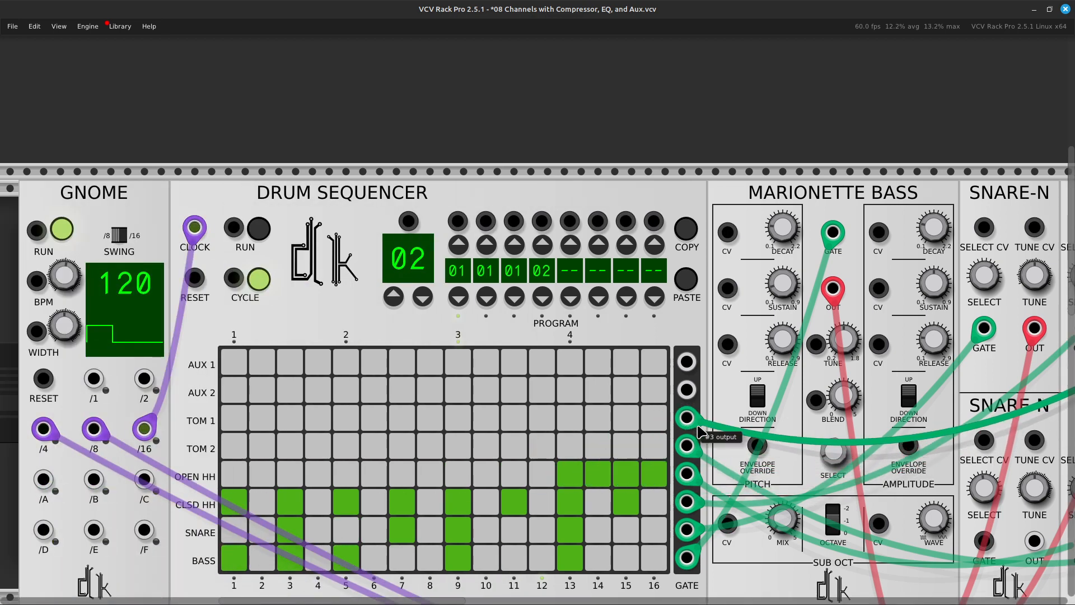
Step: Patch a red cable from the upper TOMI output to the mixer's channel 5 left input
scroll(694, 451, right, 11)
scroll(727, 448, down, 4)
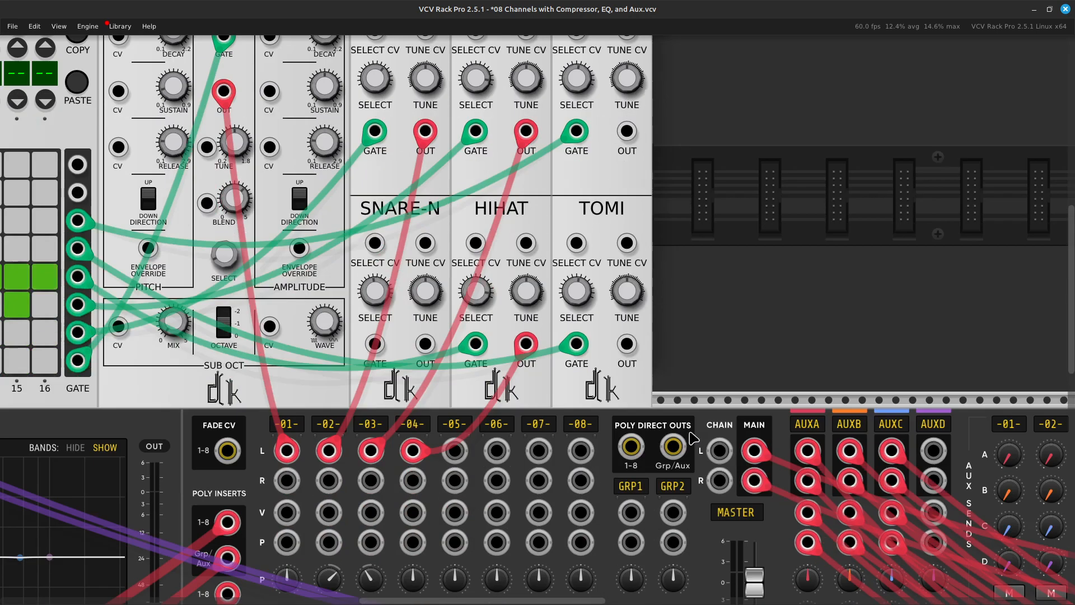
scroll(647, 250, up, 1)
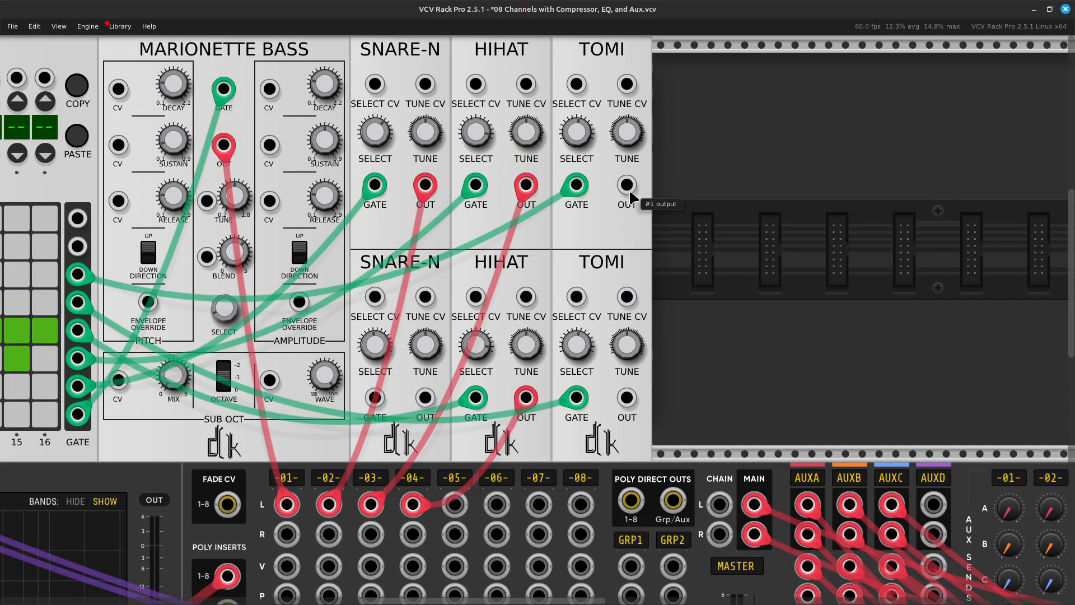
right_click(627, 188)
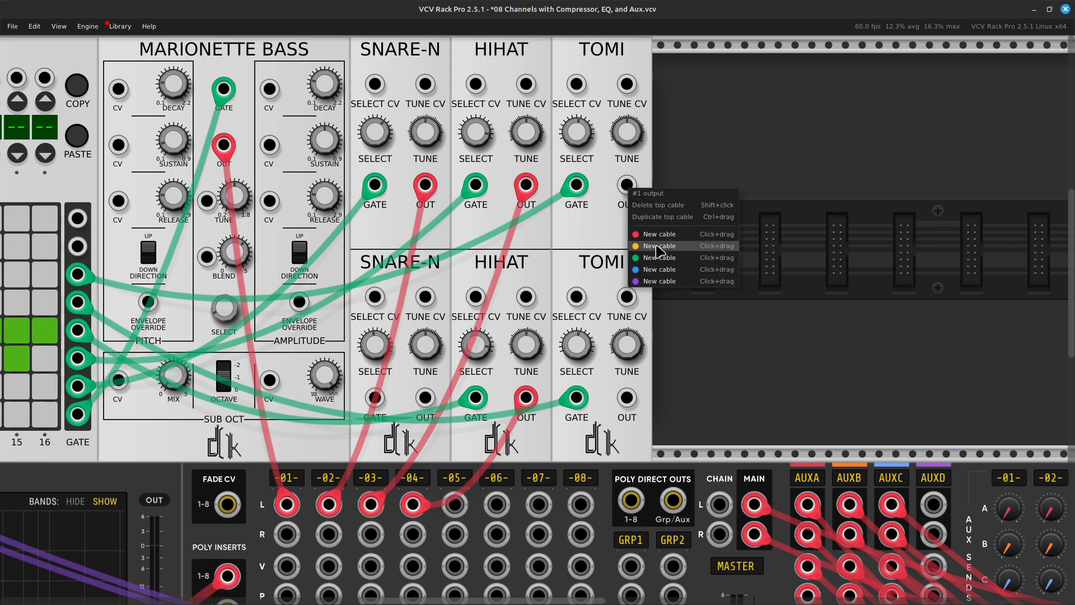
drag(660, 246, 638, 325)
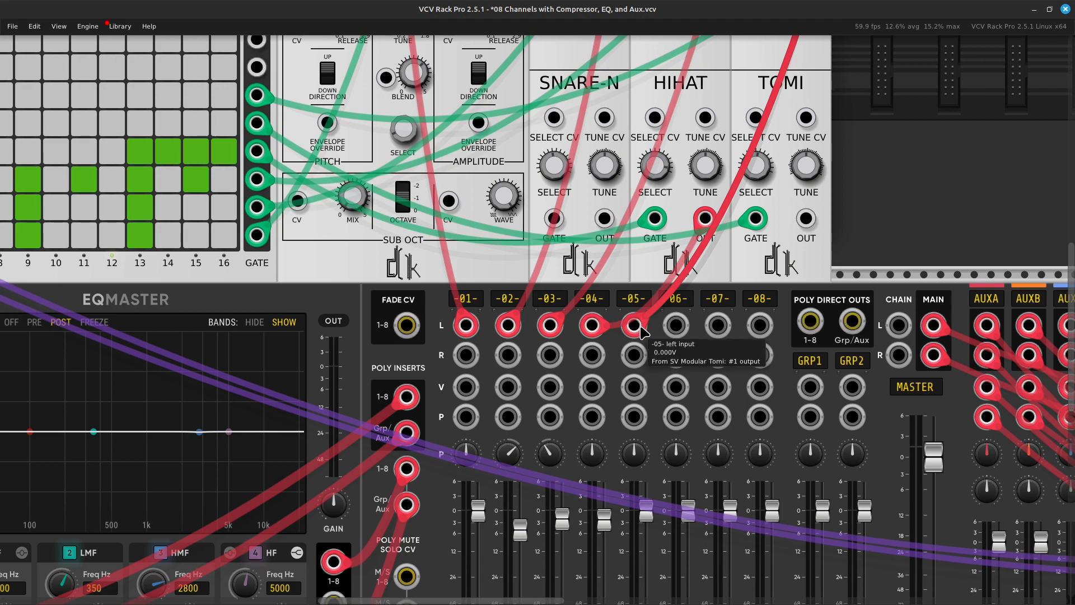
scroll(641, 443, down, 3)
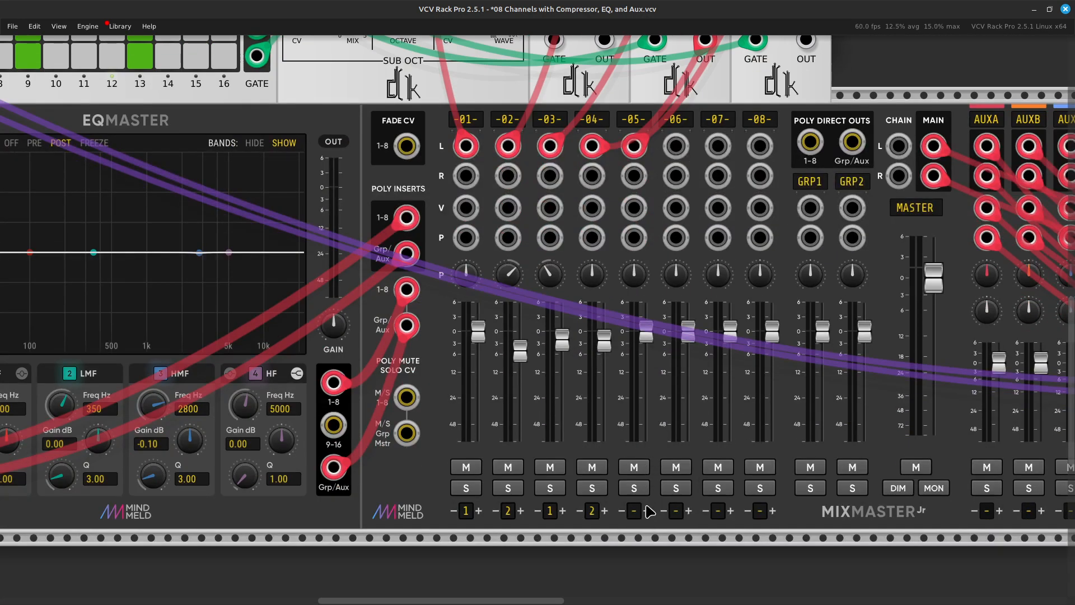
Step: Add TOM 1 hits on steps 9, 11 and 12 of pattern 02 in the Drum Sequencer
scroll(554, 311, up, 7)
scroll(579, 382, left, 4)
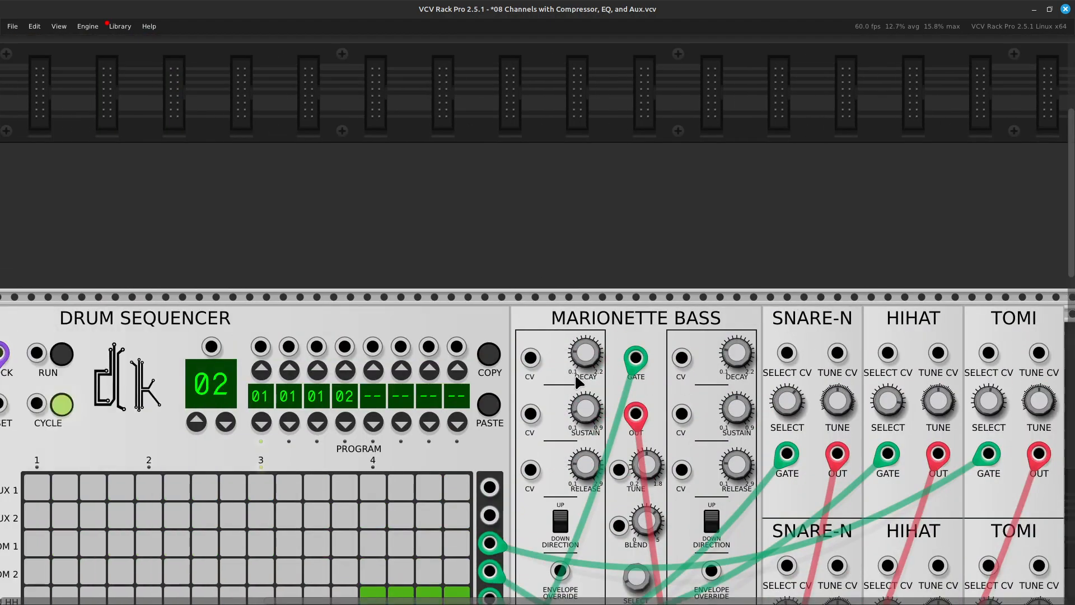
scroll(578, 383, down, 3)
scroll(587, 375, left, 1)
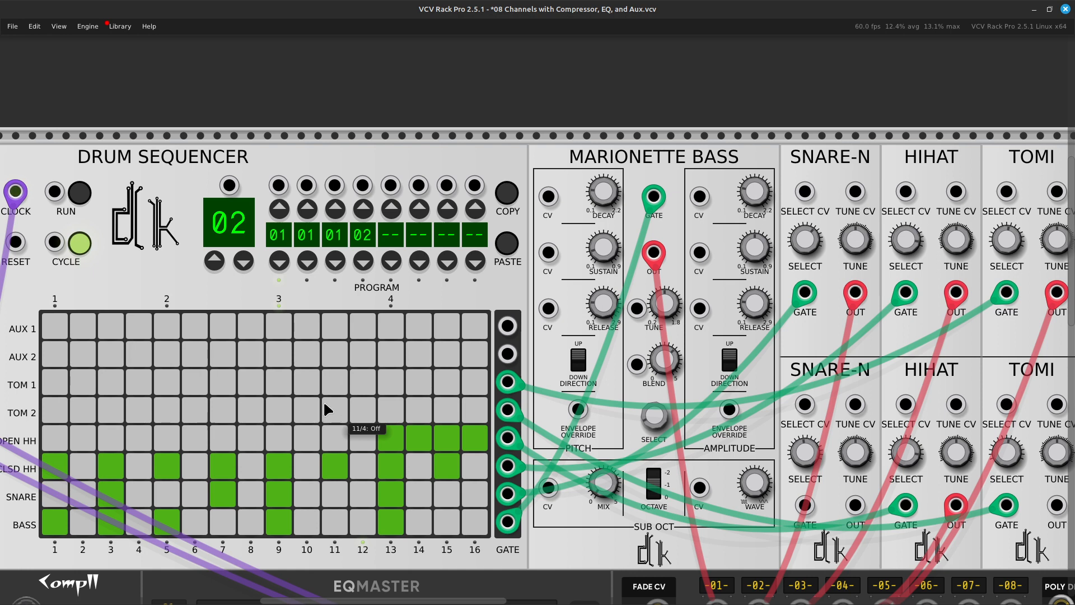
click(276, 383)
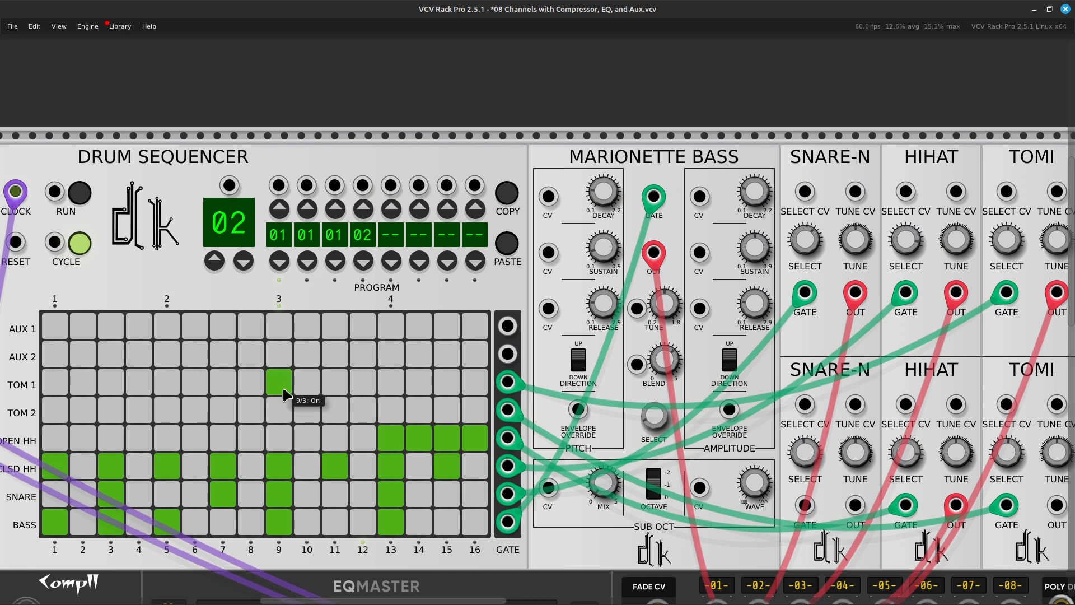
click(338, 386)
click(360, 384)
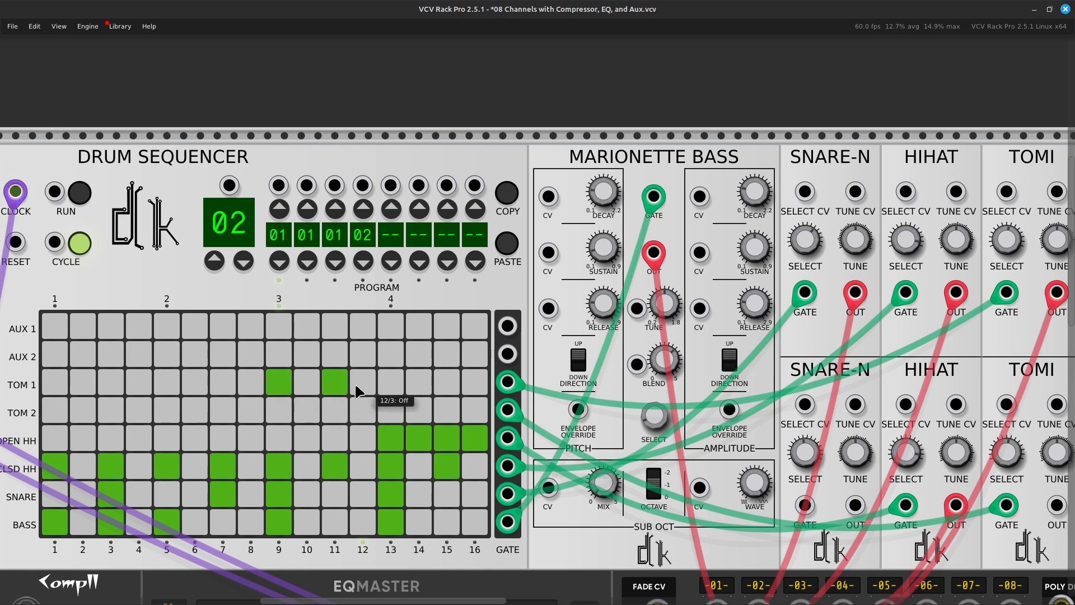
Step: Add TOM 2 hits on steps 13 to 16 of pattern 02
click(389, 416)
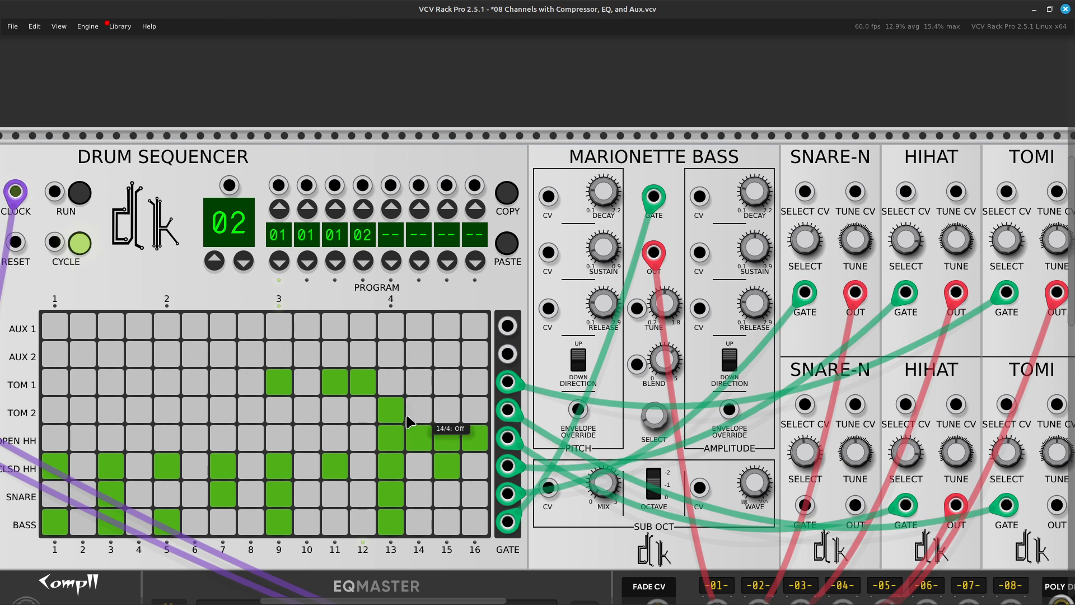
click(417, 410)
click(446, 414)
click(475, 413)
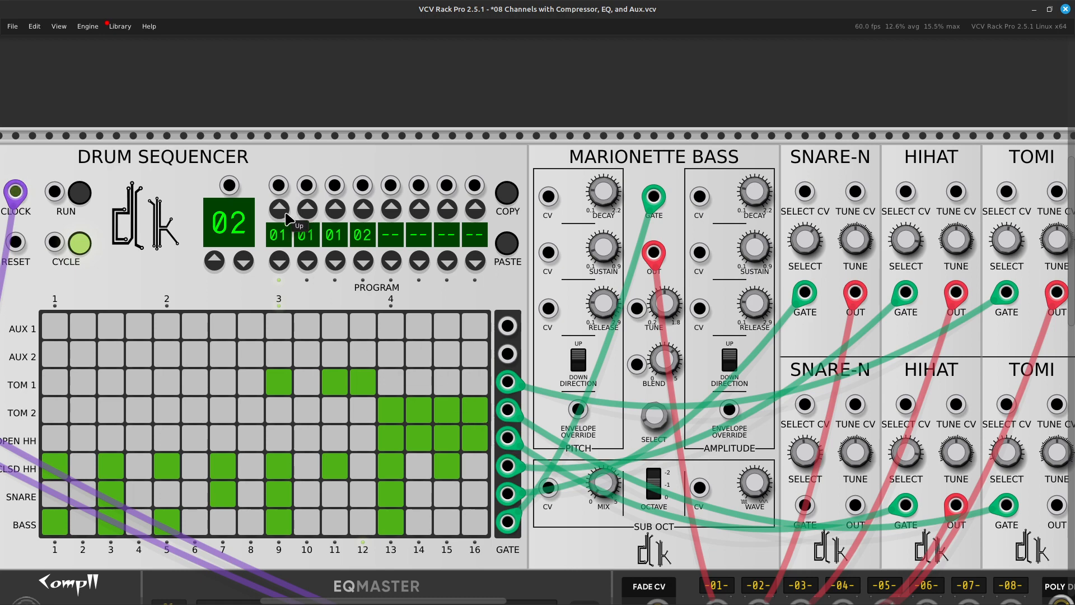
Step: Start the Drum Sequencer again and check the channel meters on the mixer during playback
scroll(352, 340, down, 3)
scroll(352, 340, right, 10)
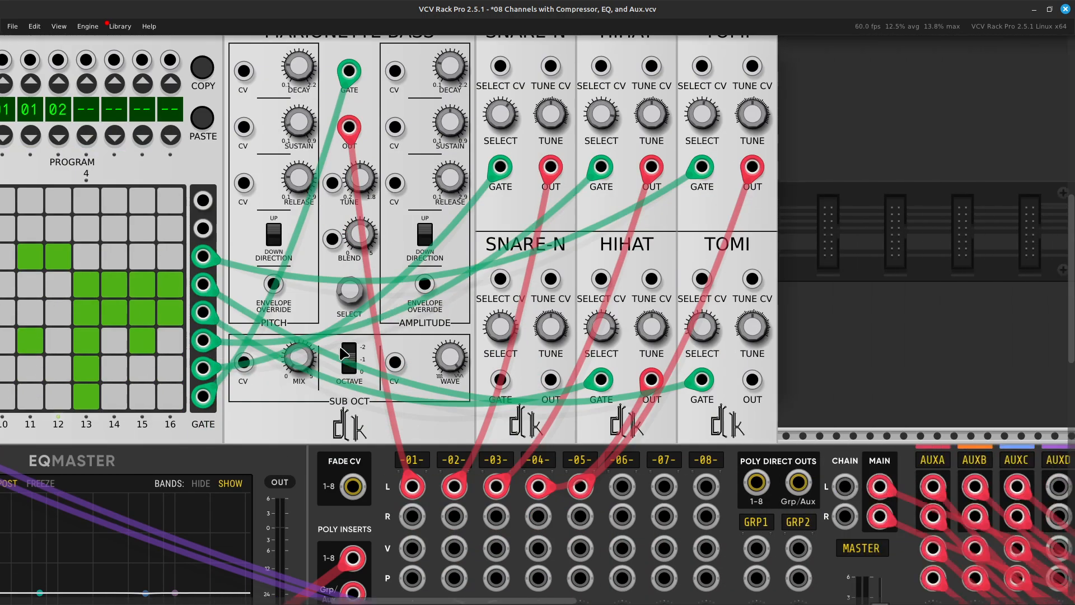
scroll(337, 338, down, 2)
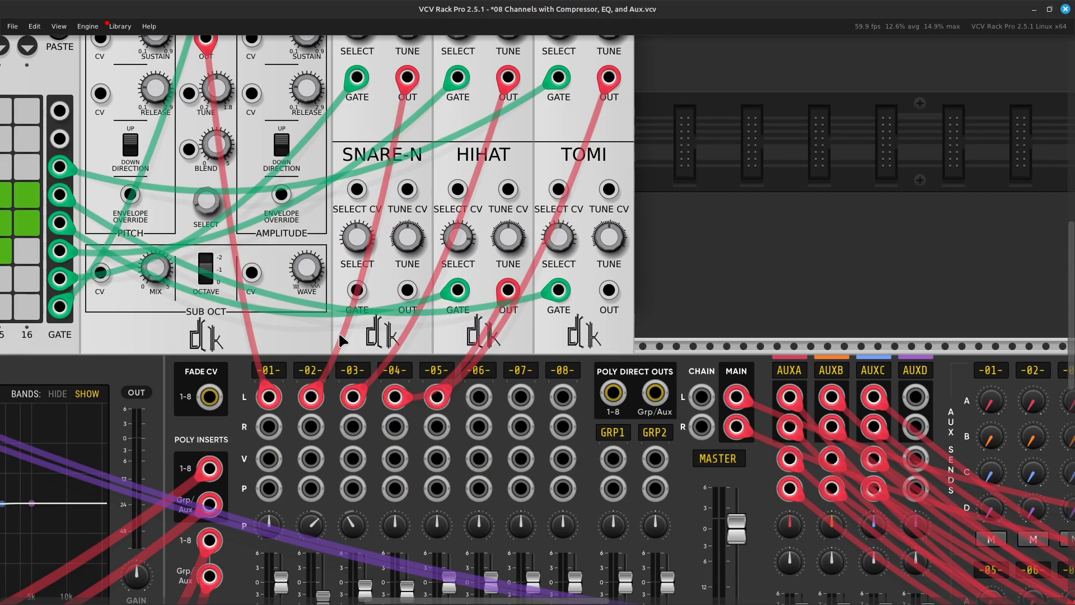
scroll(337, 330, left, 11)
scroll(337, 330, up, 6)
scroll(317, 267, left, 5)
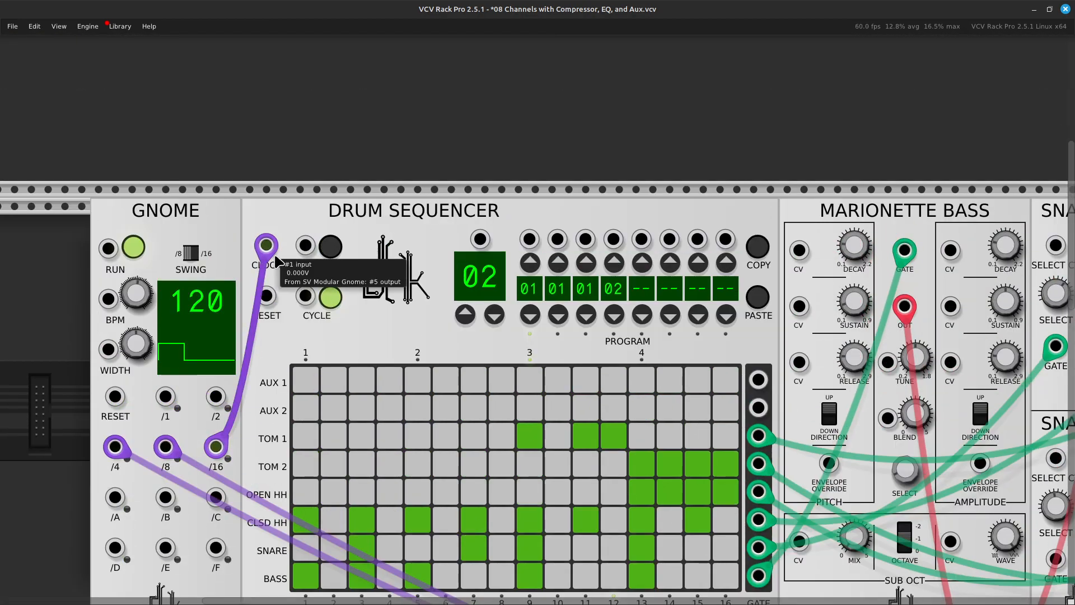
scroll(350, 336, right, 3)
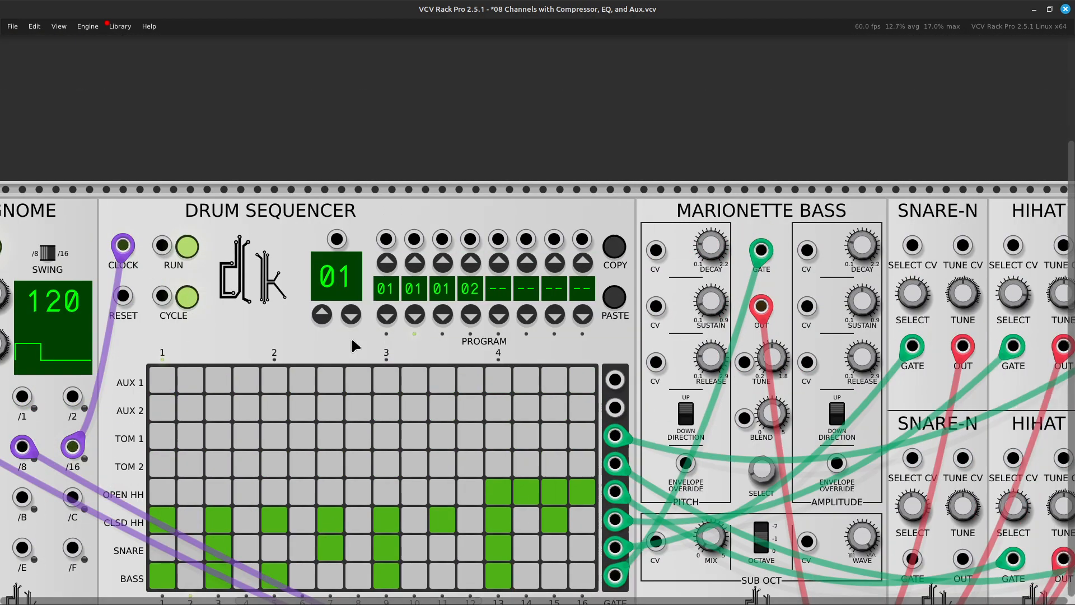
scroll(350, 336, right, 8)
scroll(363, 342, down, 5)
scroll(369, 344, right, 3)
scroll(361, 337, down, 4)
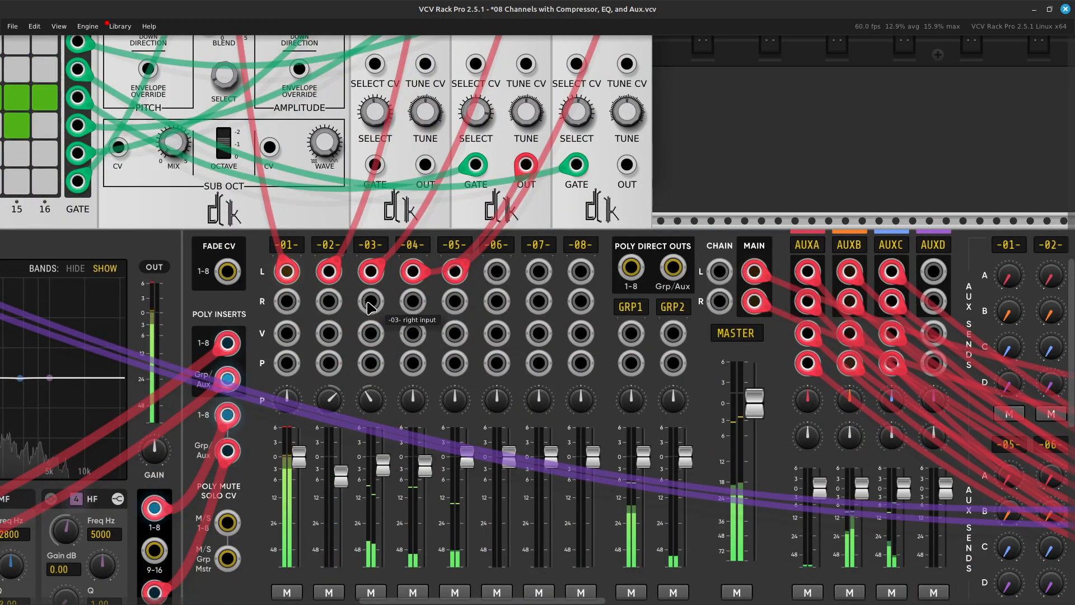
Step: Audition different samples on the upper TOMI drum, including sample 2, using its sample selection
scroll(369, 307, up, 8)
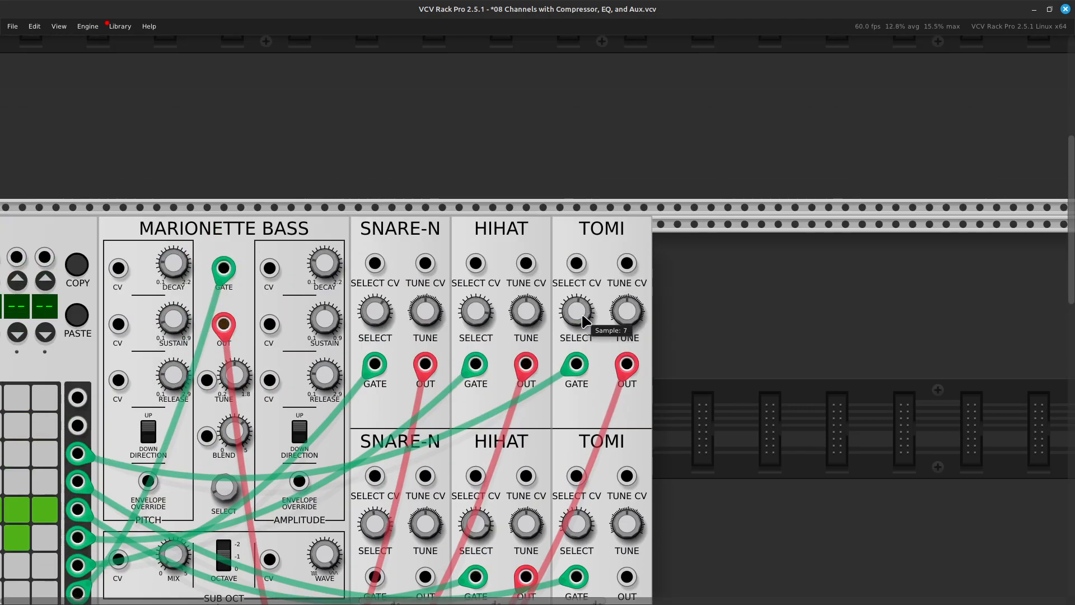
drag(582, 315, 582, 305)
drag(576, 311, 576, 347)
drag(577, 311, 576, 325)
drag(577, 311, 576, 324)
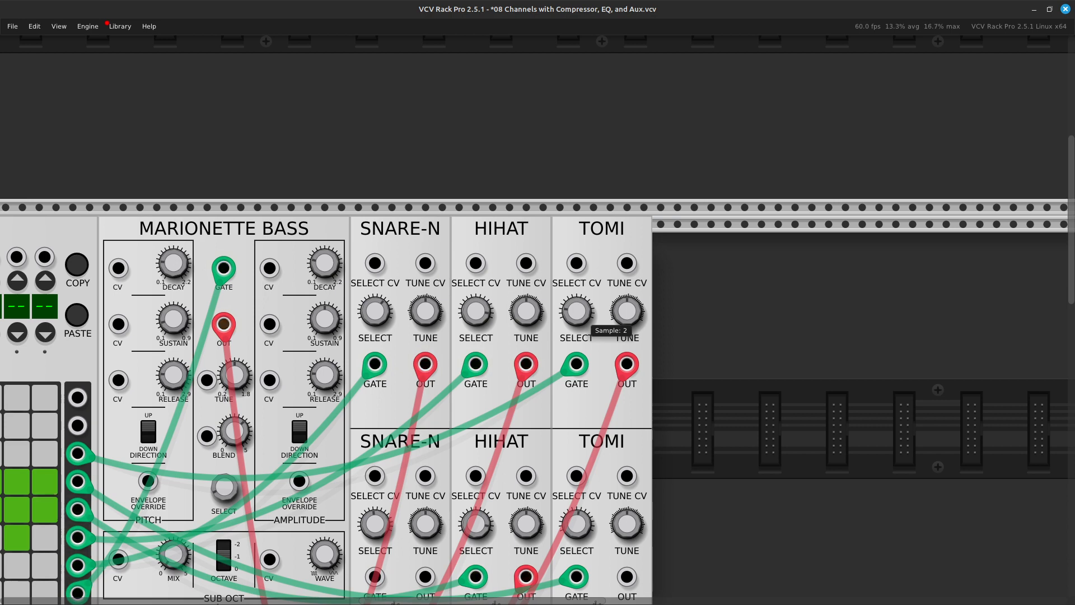
drag(577, 311, 577, 322)
drag(582, 317, 582, 331)
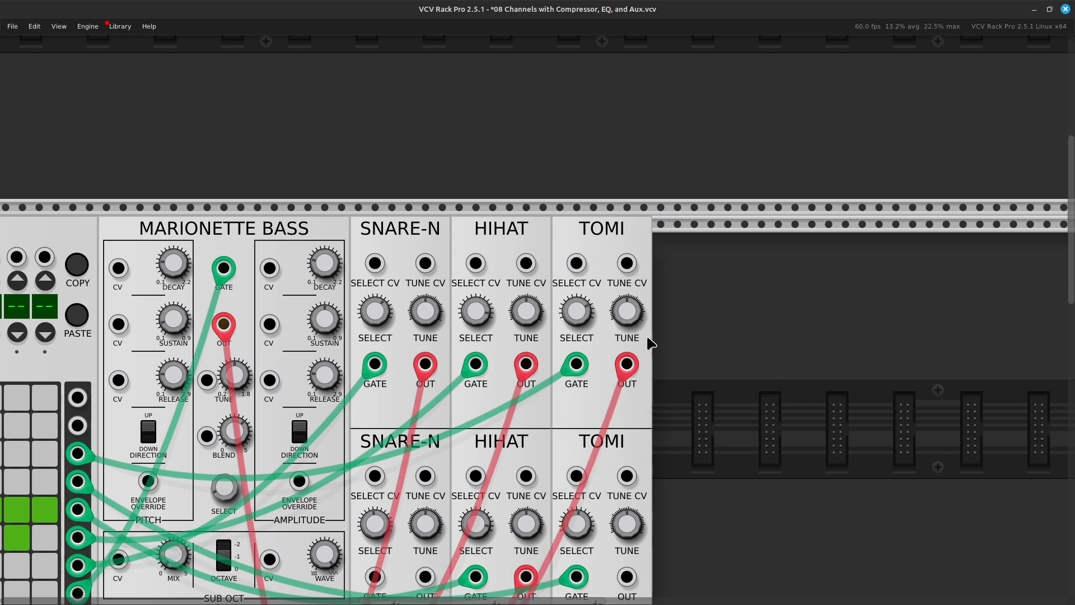
scroll(616, 402, down, 3)
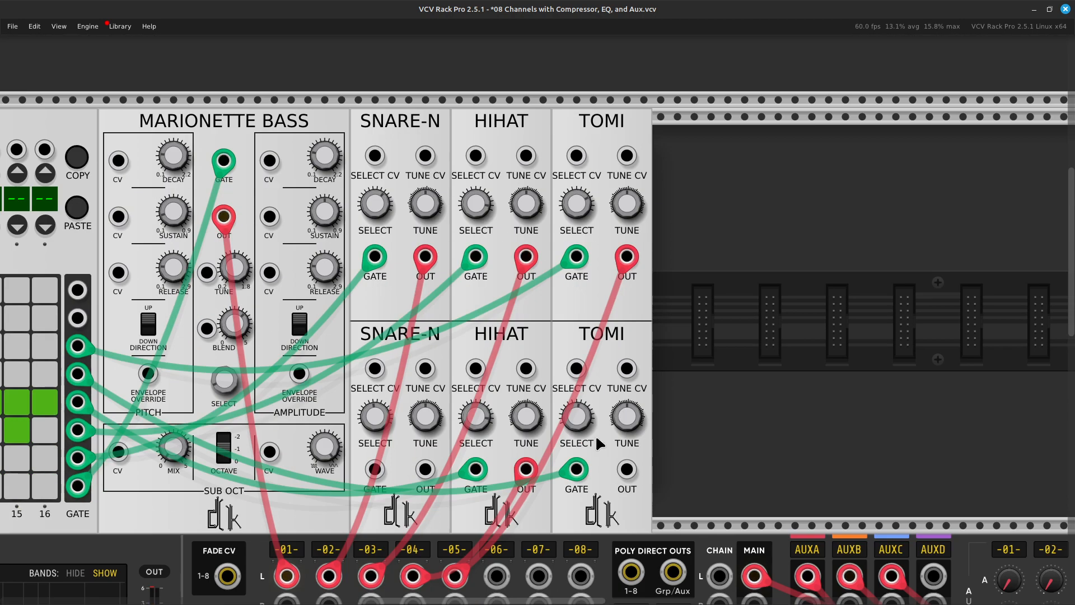
Step: Select sample 8 on the lower TOMI drum and patch its output to mixer channel 06's left input with a red cable
mouse_move(578, 423)
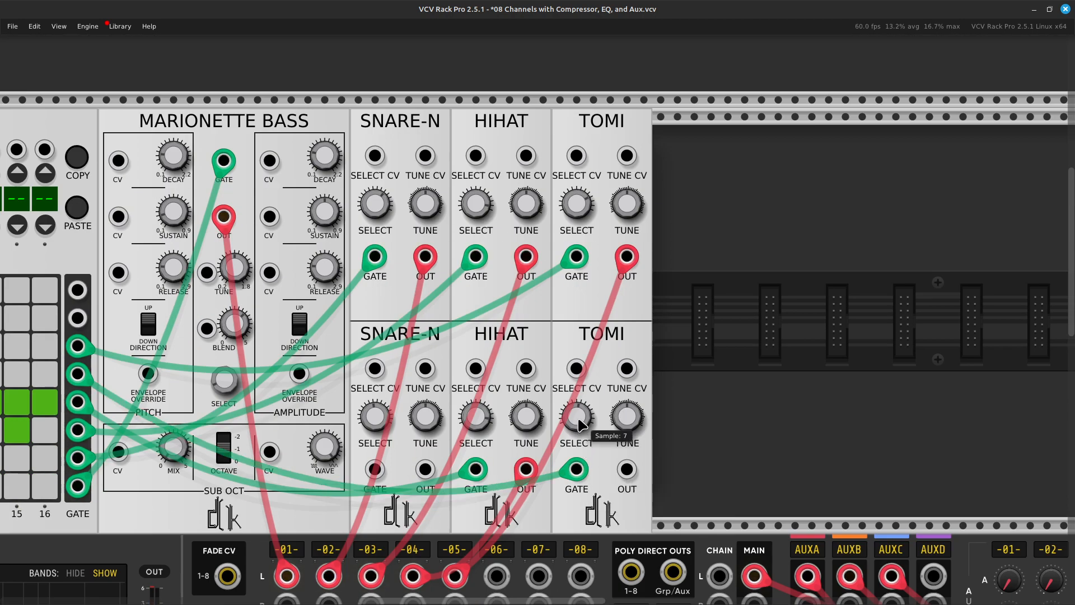
drag(582, 423, 582, 413)
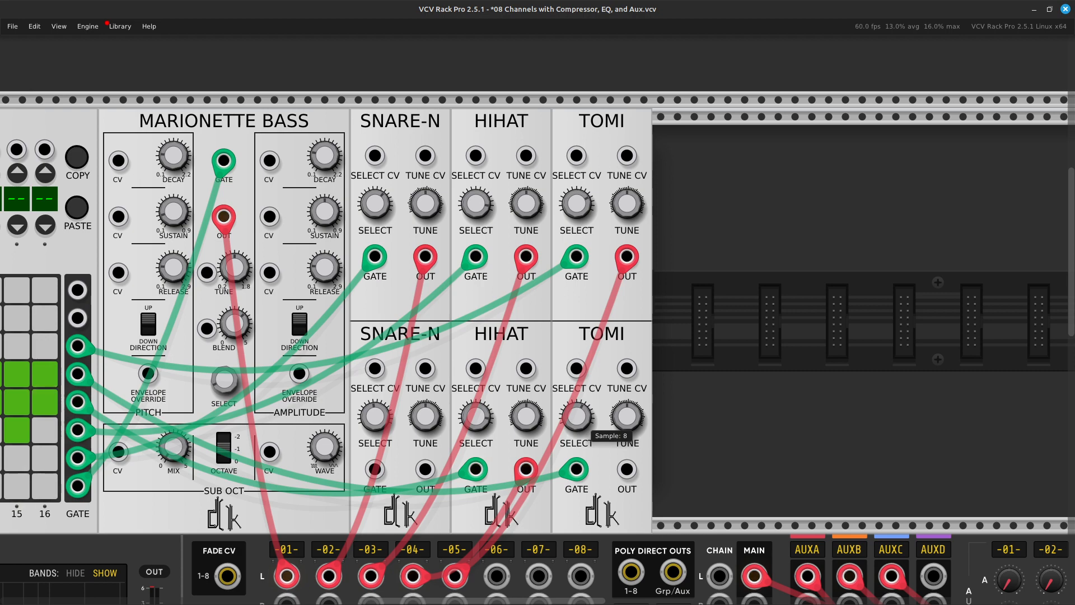
scroll(633, 365, down, 3)
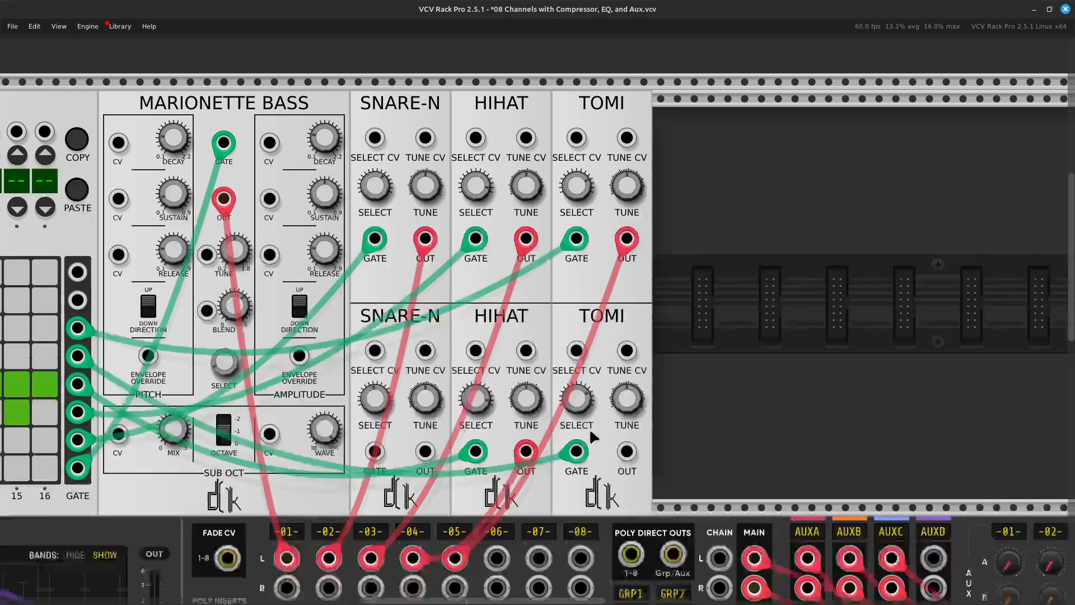
right_click(632, 341)
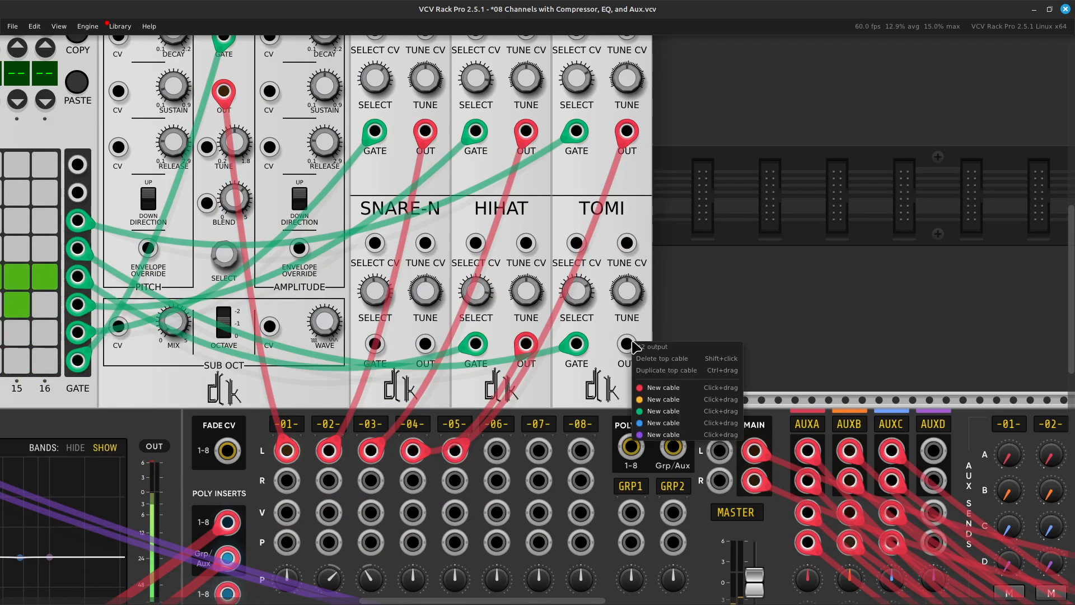
drag(655, 390, 639, 415)
key(Left)
key(Down)
key(Up)
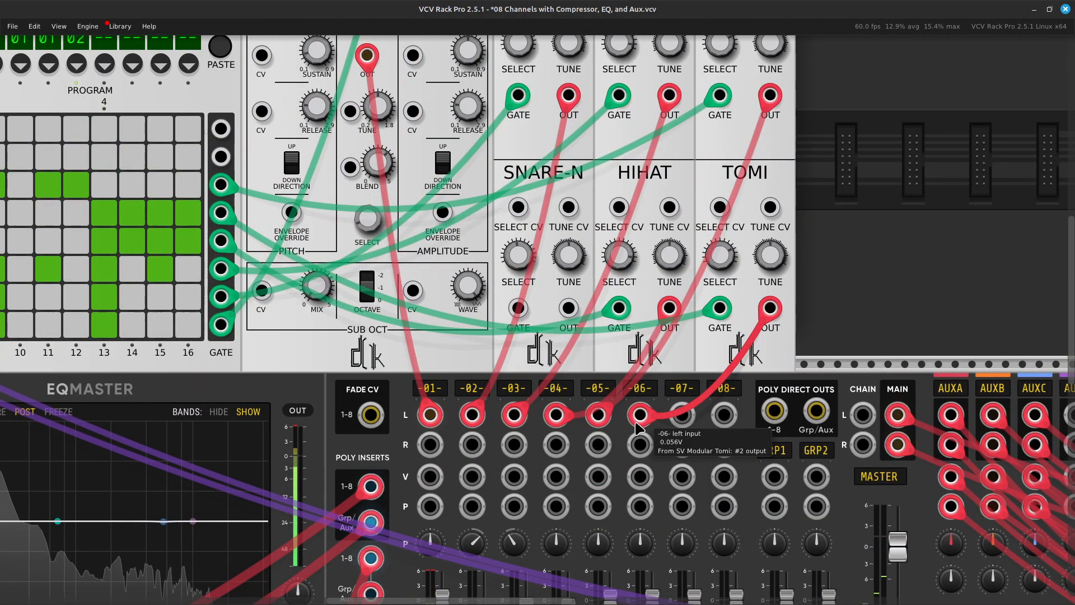
Step: Fine-tune the pair of TOMI drums, raising the upper one's tune slightly and lowering the lower one's slightly
key(Right)
key(Up)
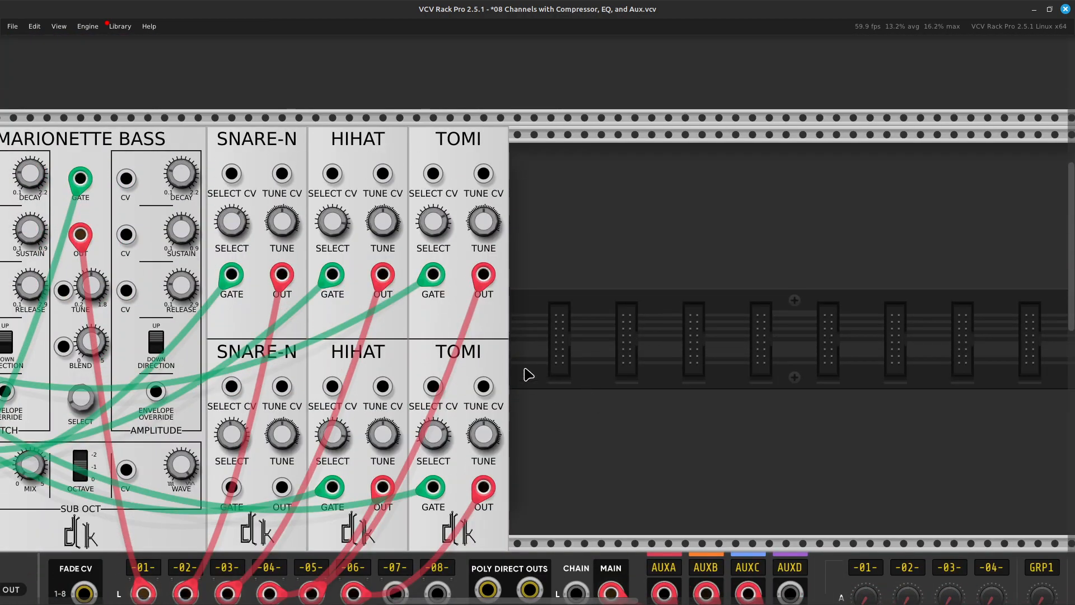
key(Left)
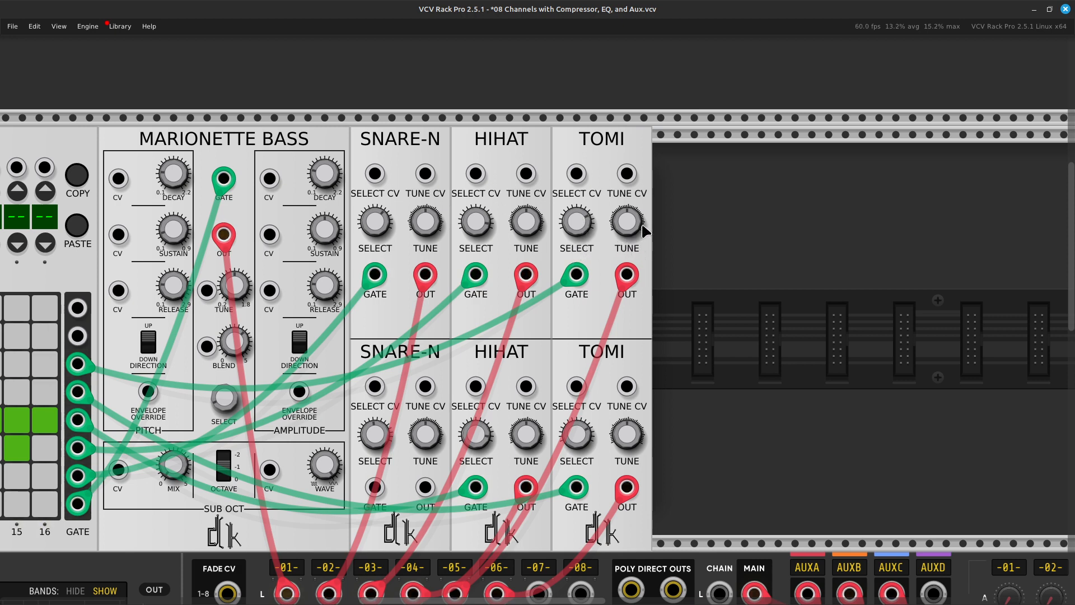
drag(630, 221, 629, 216)
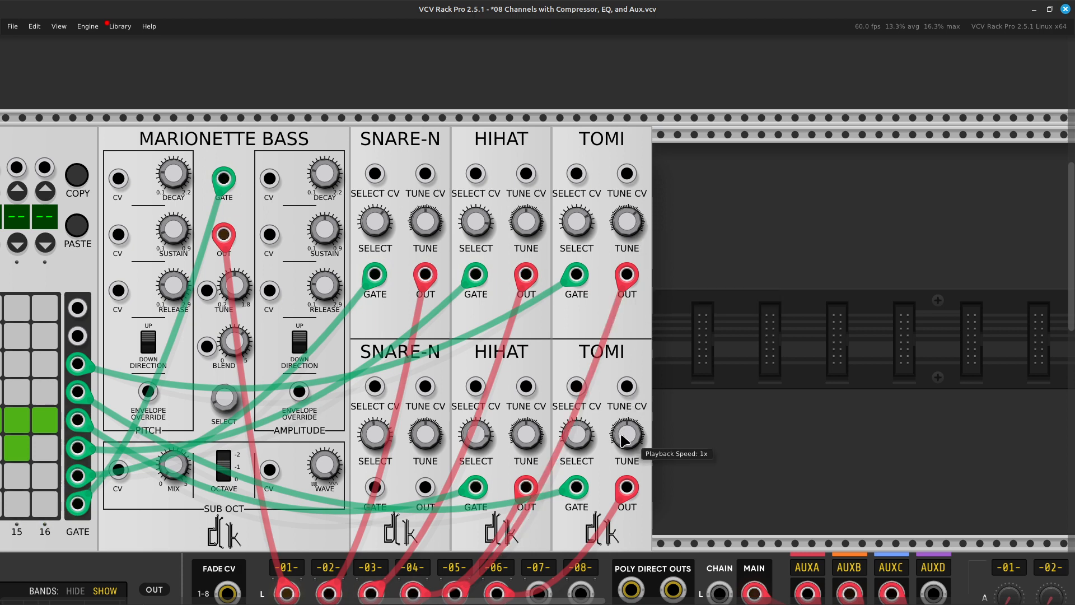
drag(627, 434, 627, 437)
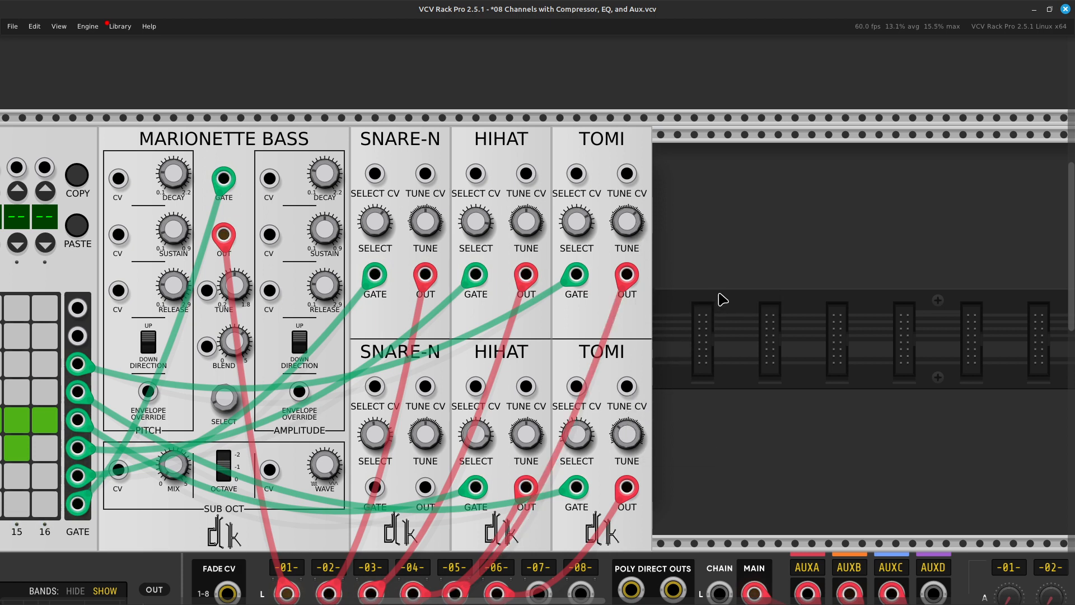
Step: Edit channel 5 on the first CompII: disable its bypass, lower the threshold and raise the makeup gain
scroll(717, 306, down, 10)
scroll(708, 301, left, 20)
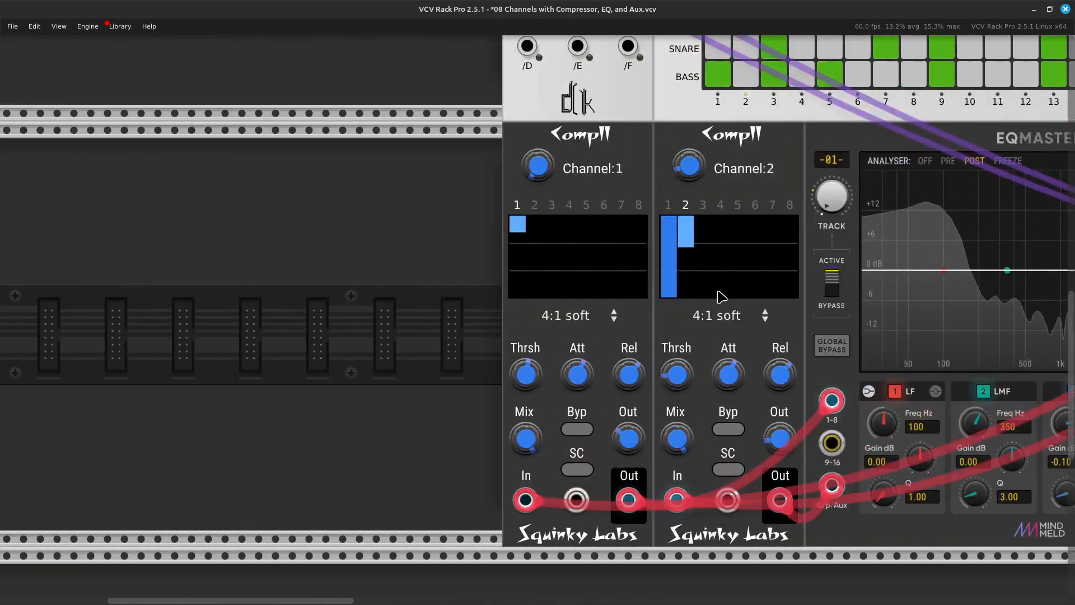
scroll(650, 315, up, 3)
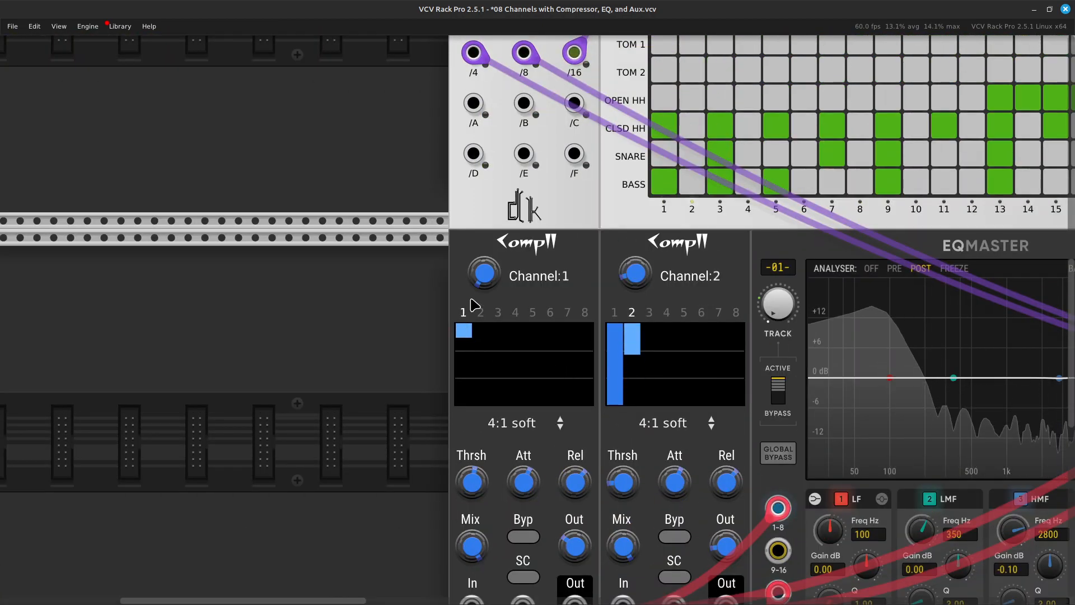
right_click(486, 268)
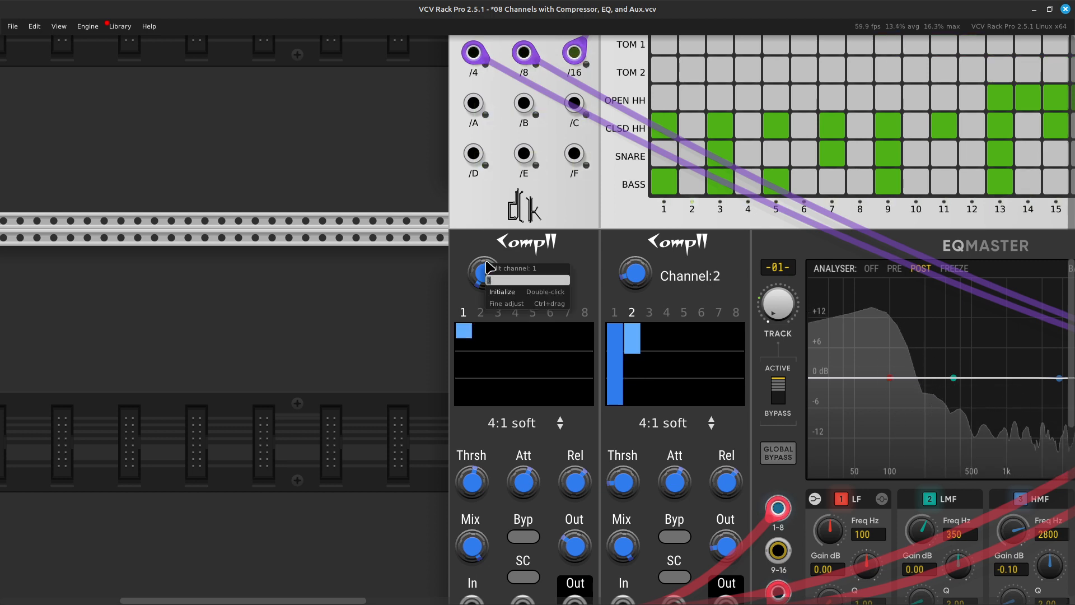
text(5)
key(Return)
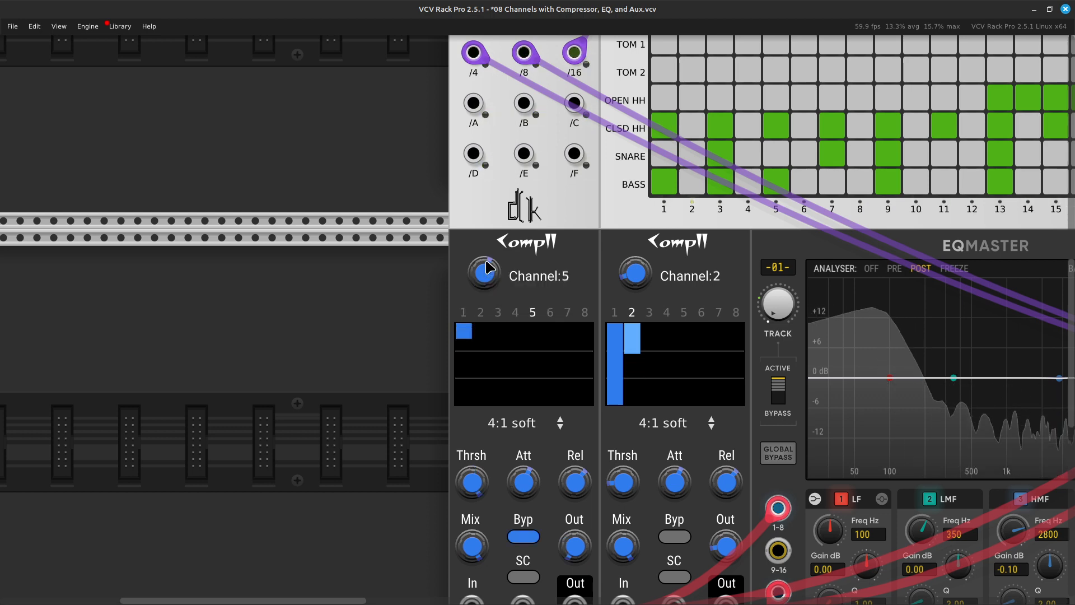
scroll(494, 267, down, 2)
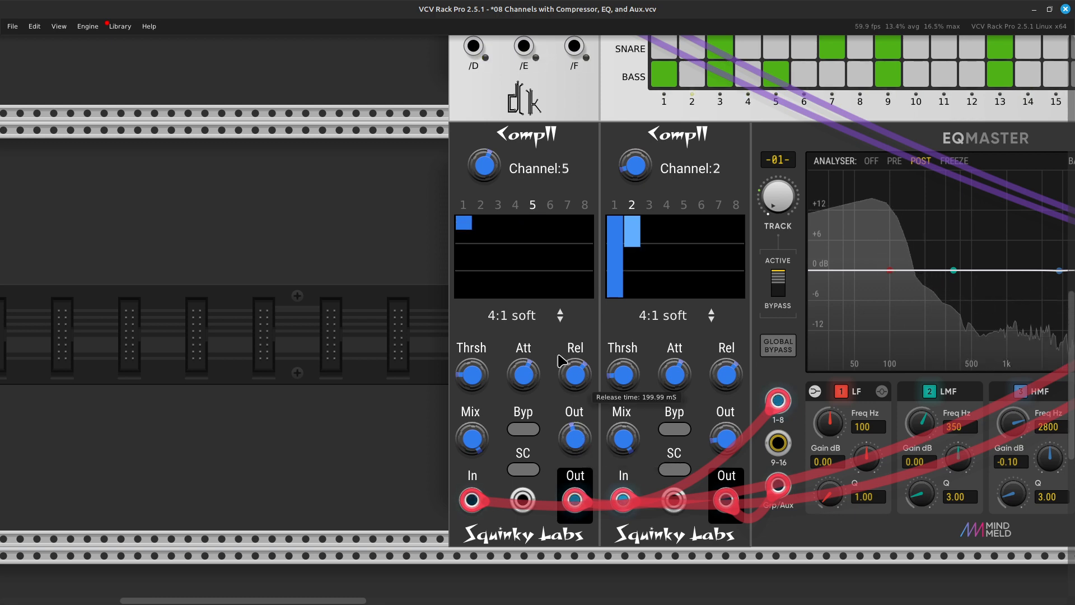
Step: Edit channel 6 on the first CompII: disable its bypass, set threshold to -34.94 dB and makeup gain to 19.04 dB
right_click(484, 168)
key(Return)
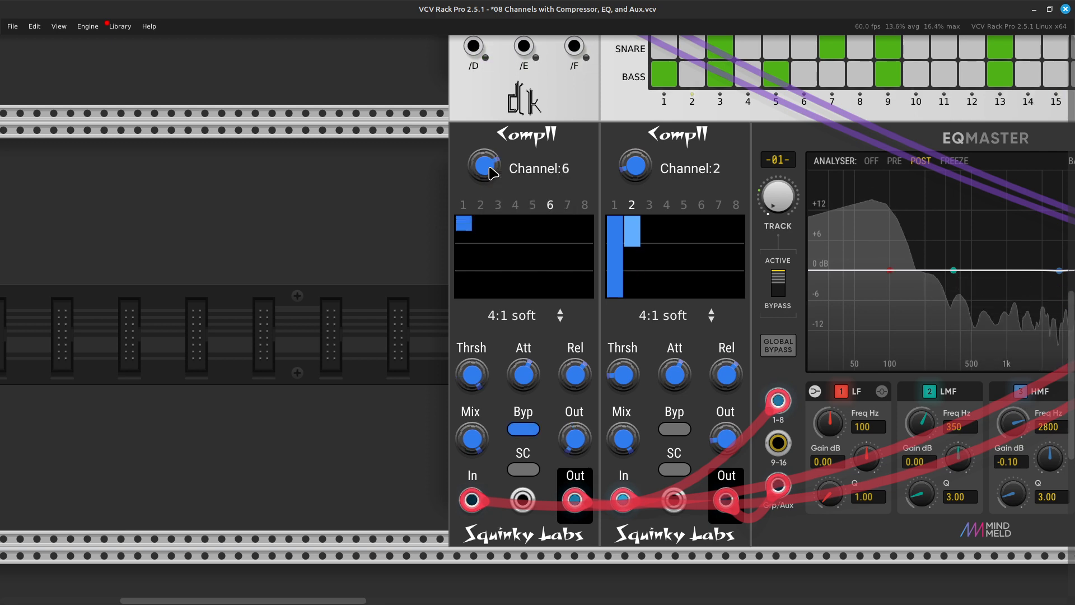
click(533, 430)
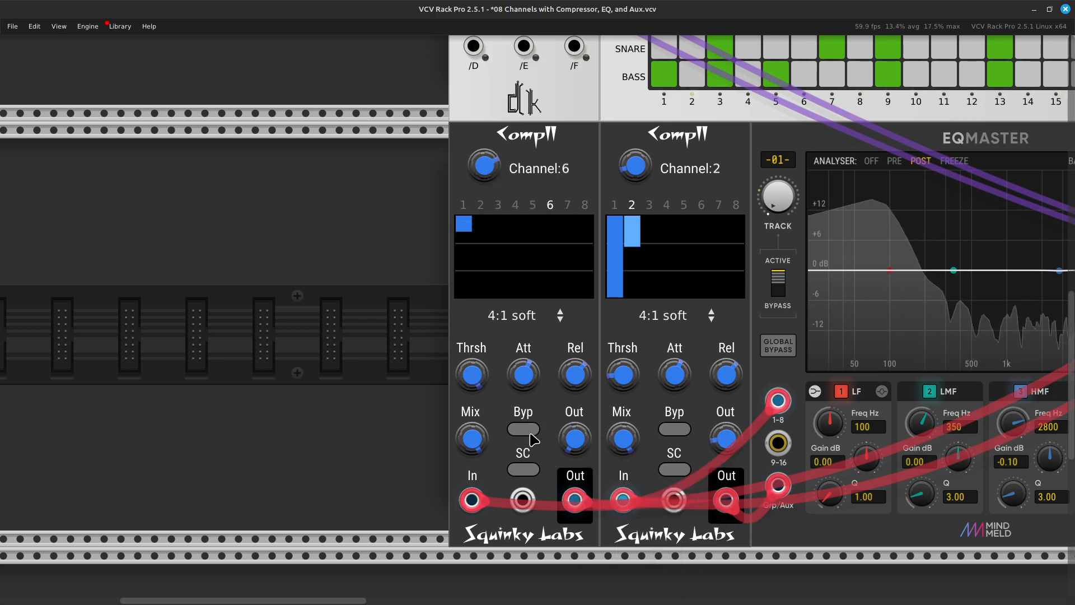
mouse_move(483, 374)
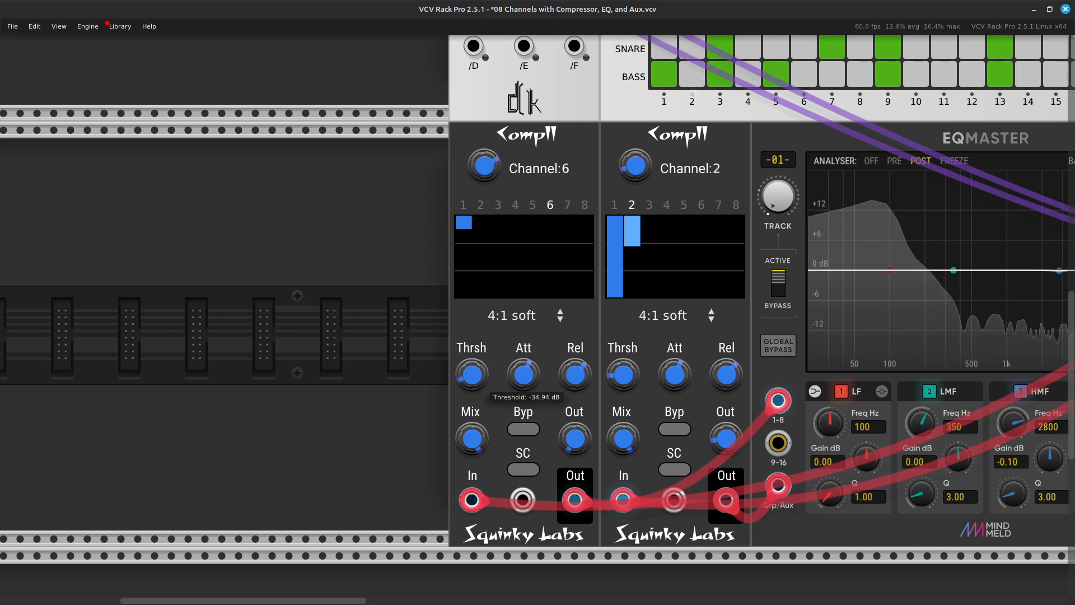
mouse_move(580, 437)
drag(574, 439, 574, 392)
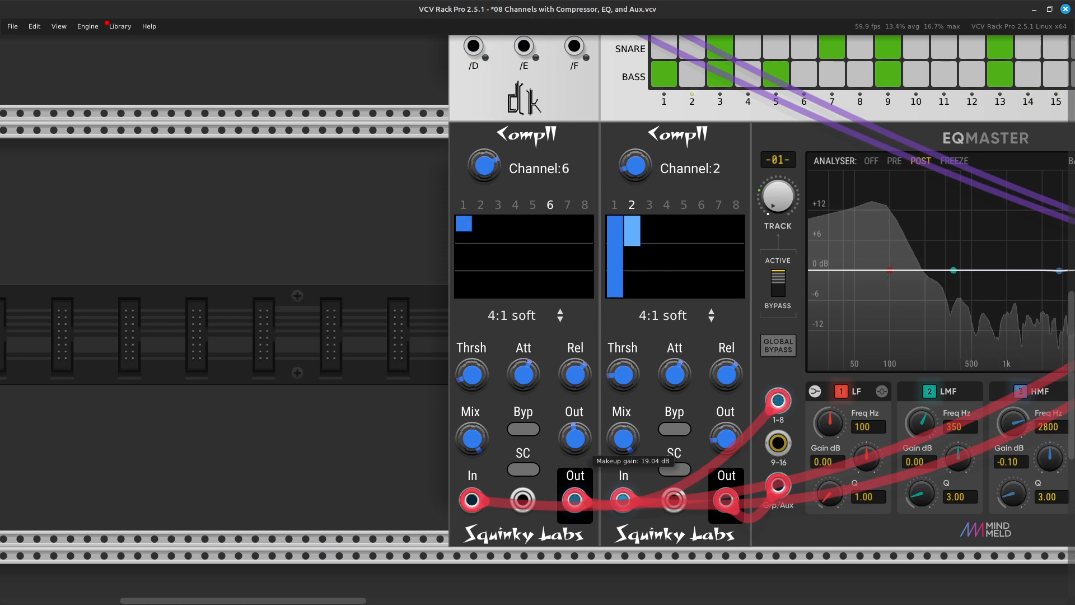
Step: Pan mixer channel 05 to the right and channel 06 to the left to spread the toms
scroll(579, 439, right, 10)
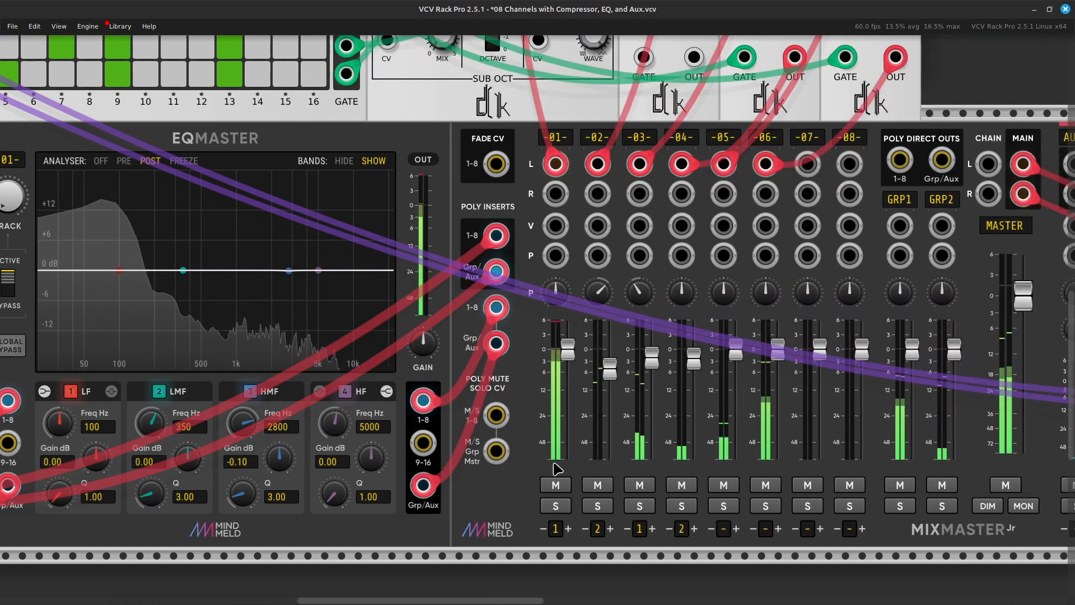
scroll(549, 460, right, 3)
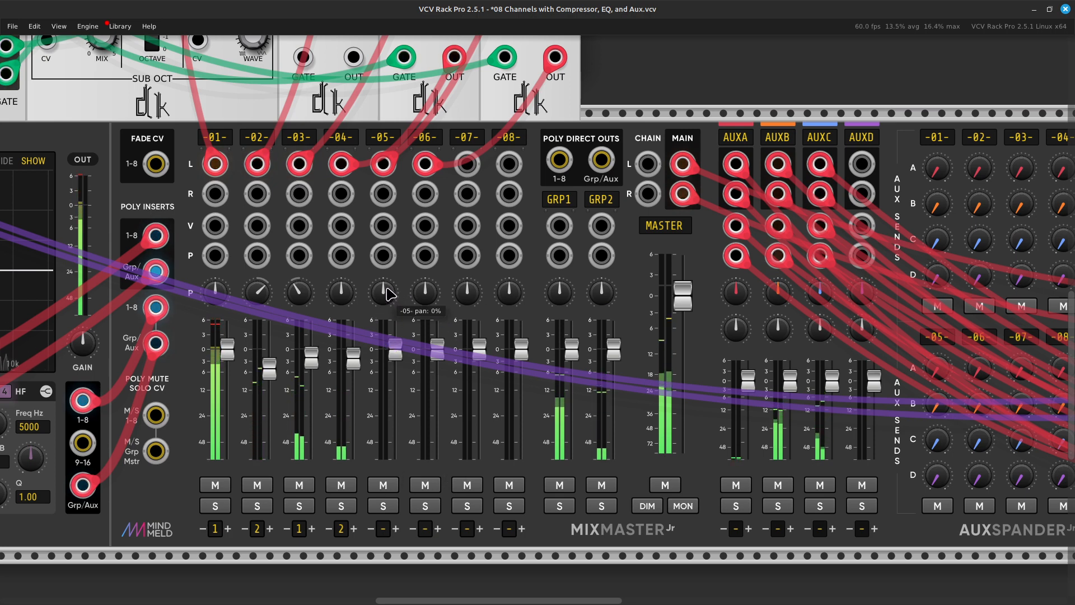
drag(386, 288, 387, 260)
drag(425, 291, 425, 310)
scroll(435, 296, down, 6)
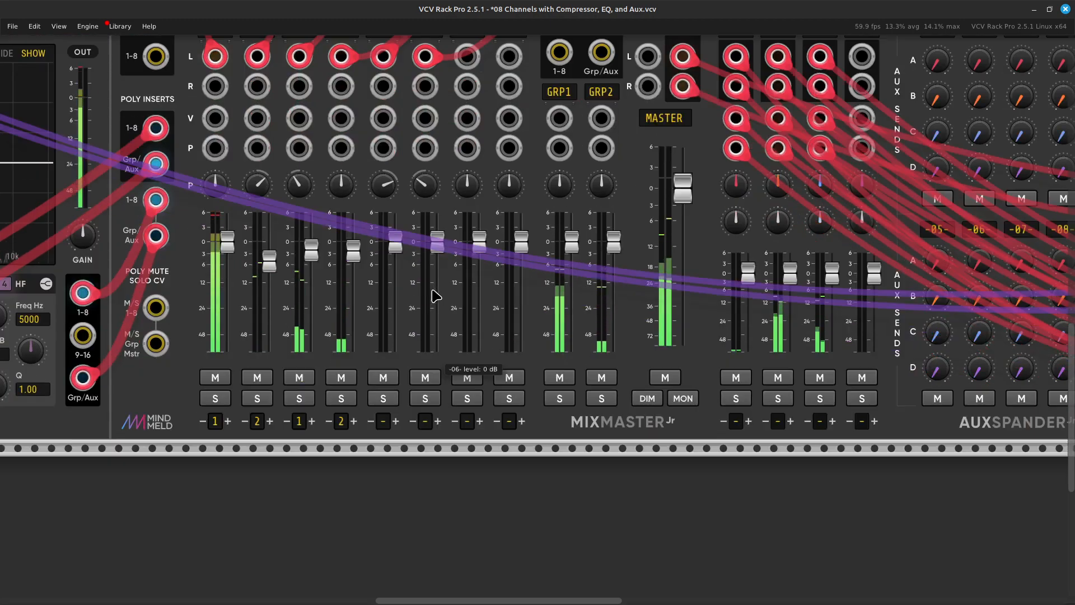
scroll(435, 296, up, 5)
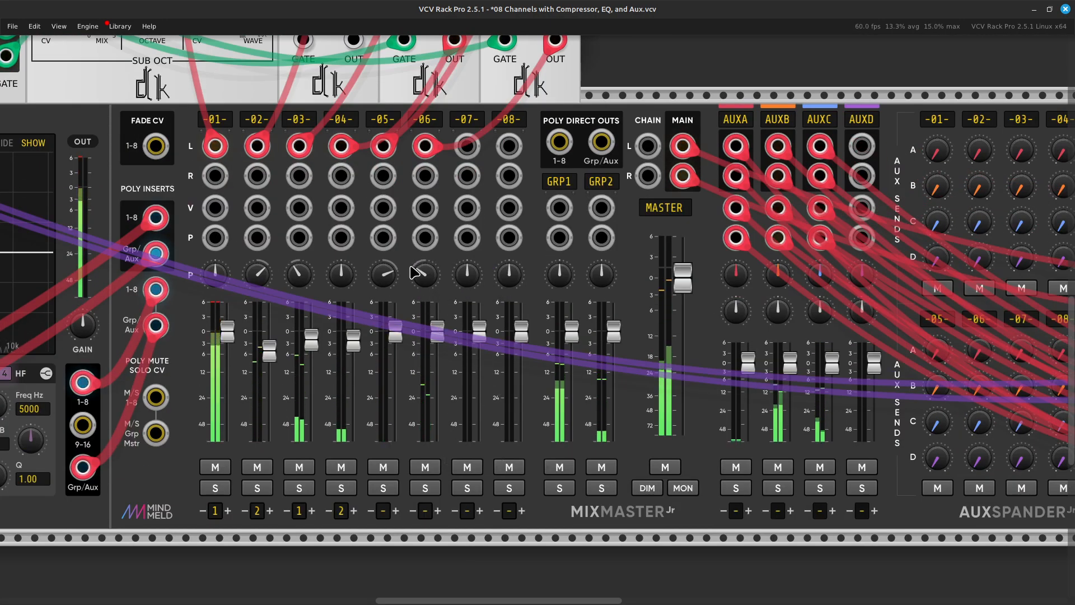
drag(423, 275, 423, 282)
Step: Assign mixer channels 05 and 06 to group 2
click(395, 509)
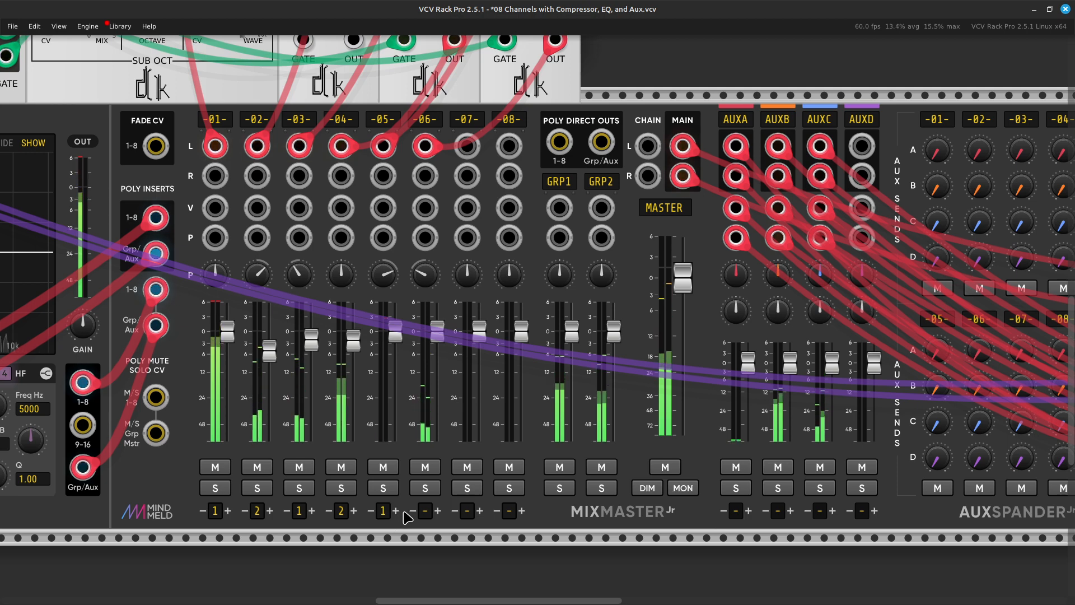
click(439, 511)
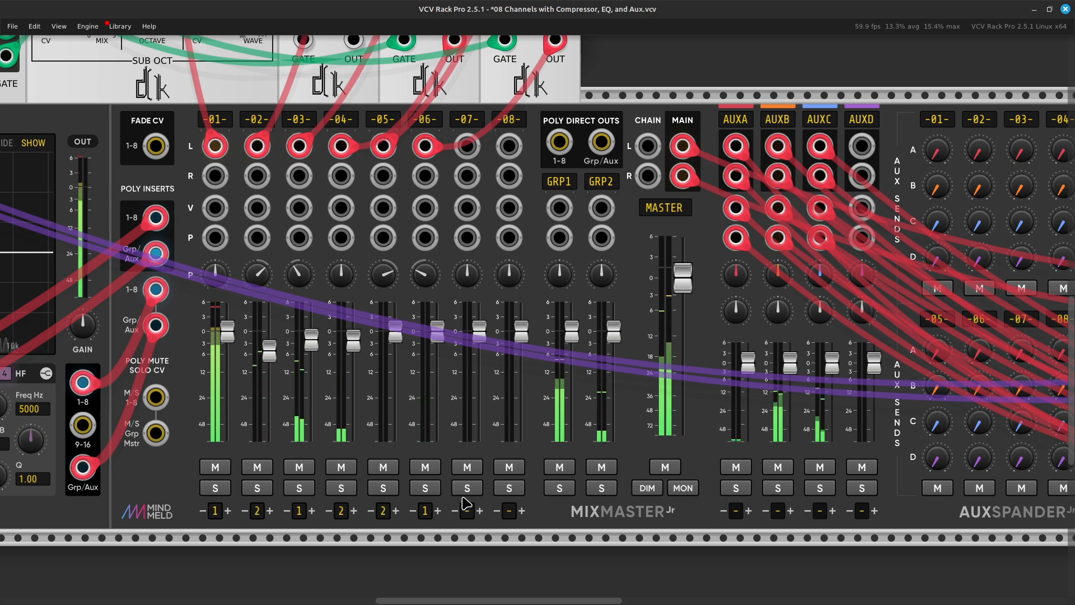
click(439, 511)
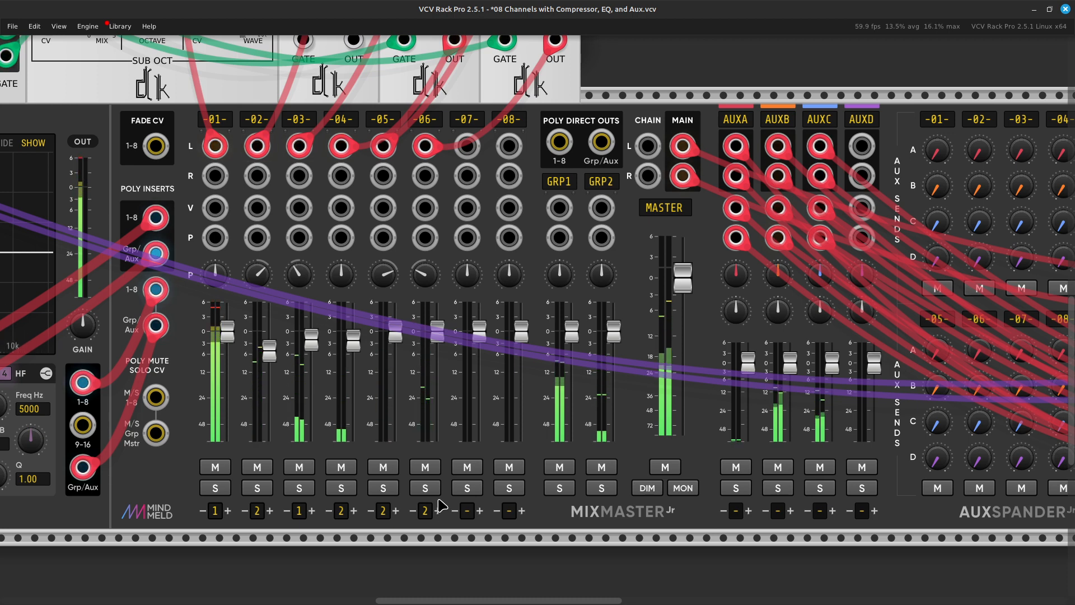
Step: Raise the makeup gain of channel 5 on the first CompII to 24.24 dB
scroll(440, 506, right, 10)
scroll(440, 506, right, 10)
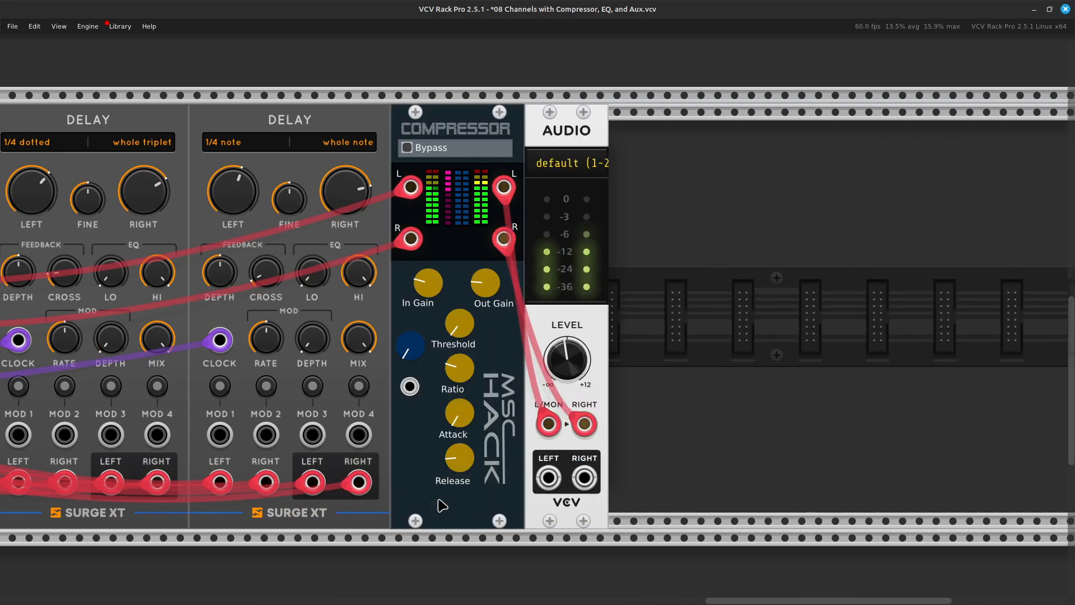
scroll(440, 506, left, 20)
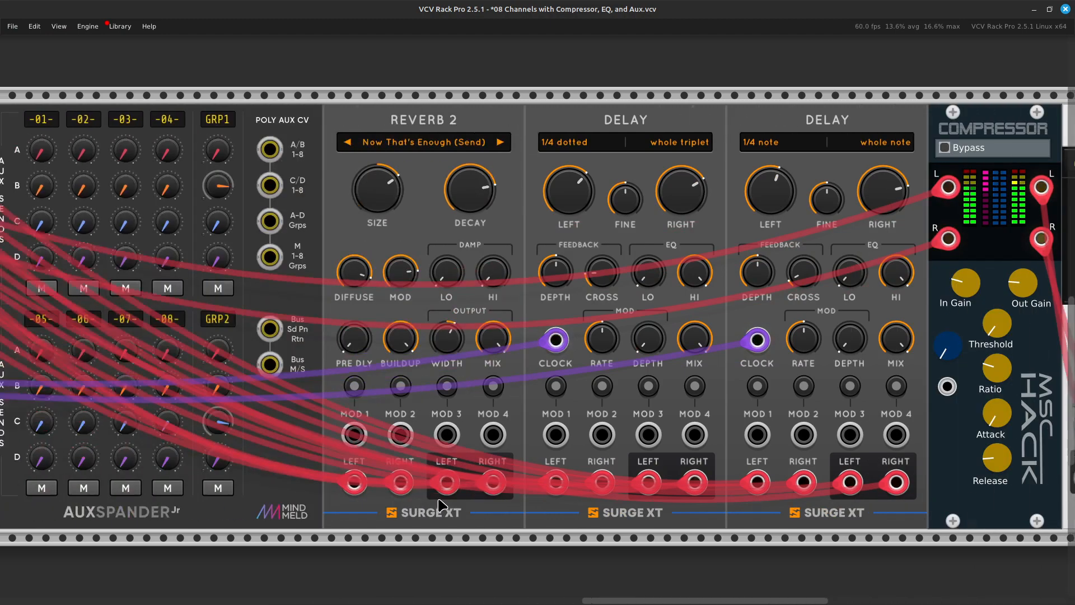
scroll(440, 506, left, 1)
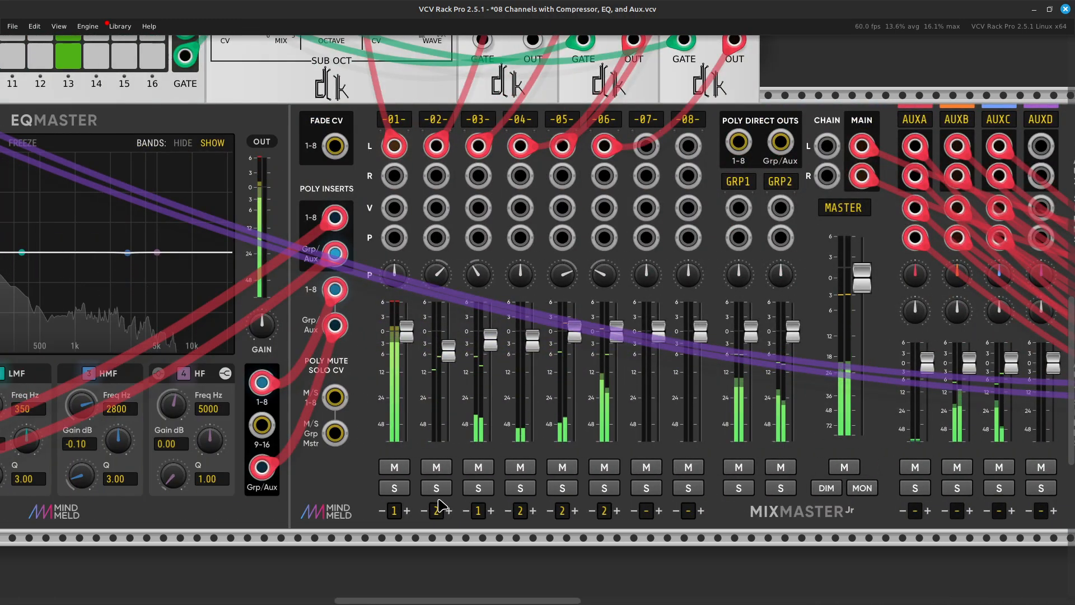
scroll(440, 505, right, 5)
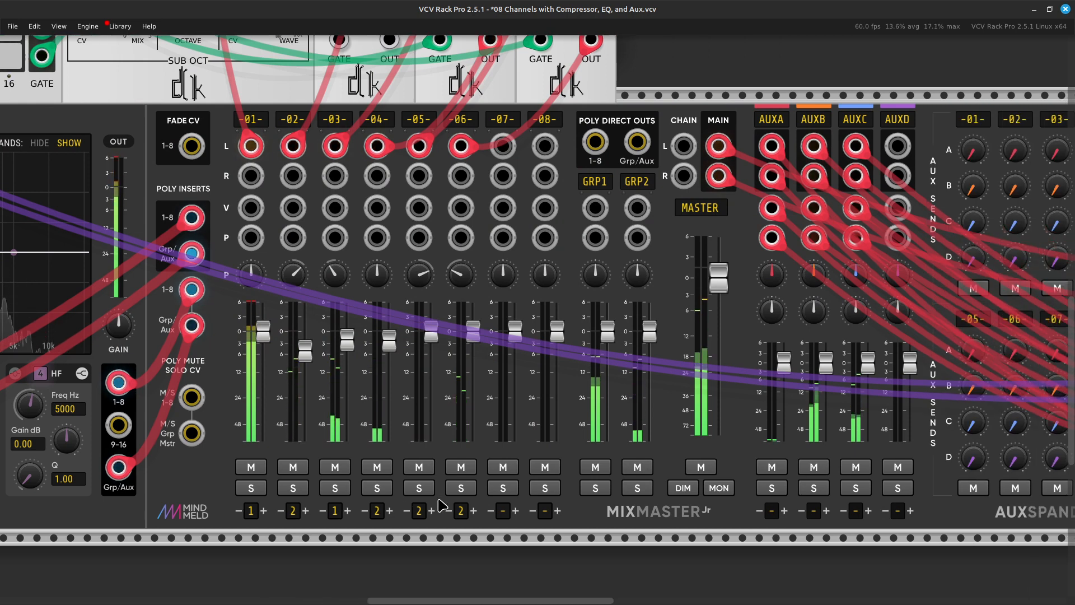
scroll(440, 506, left, 15)
scroll(440, 505, left, 5)
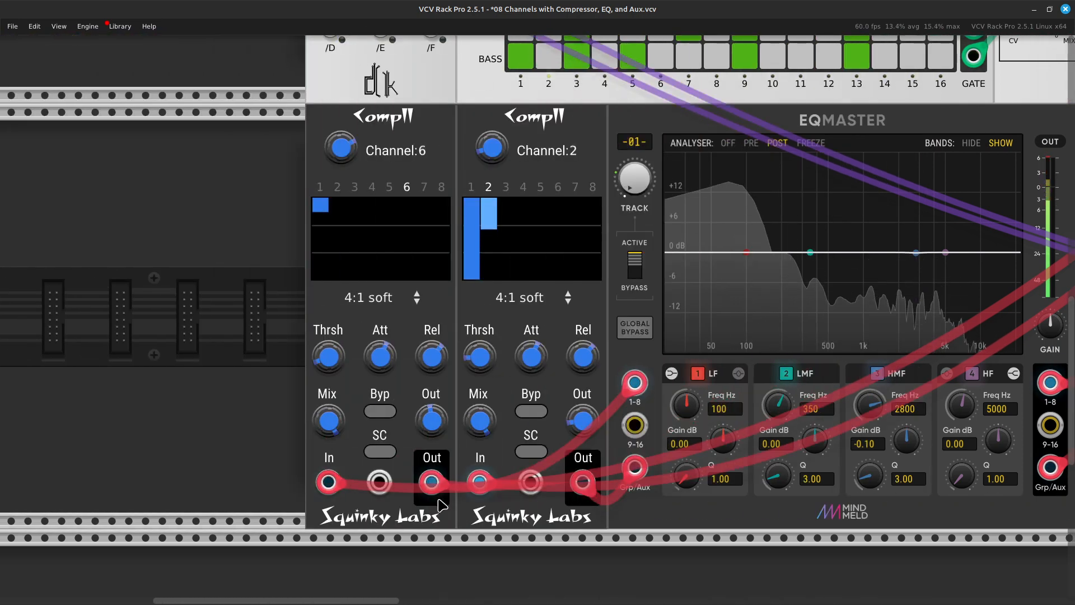
right_click(331, 153)
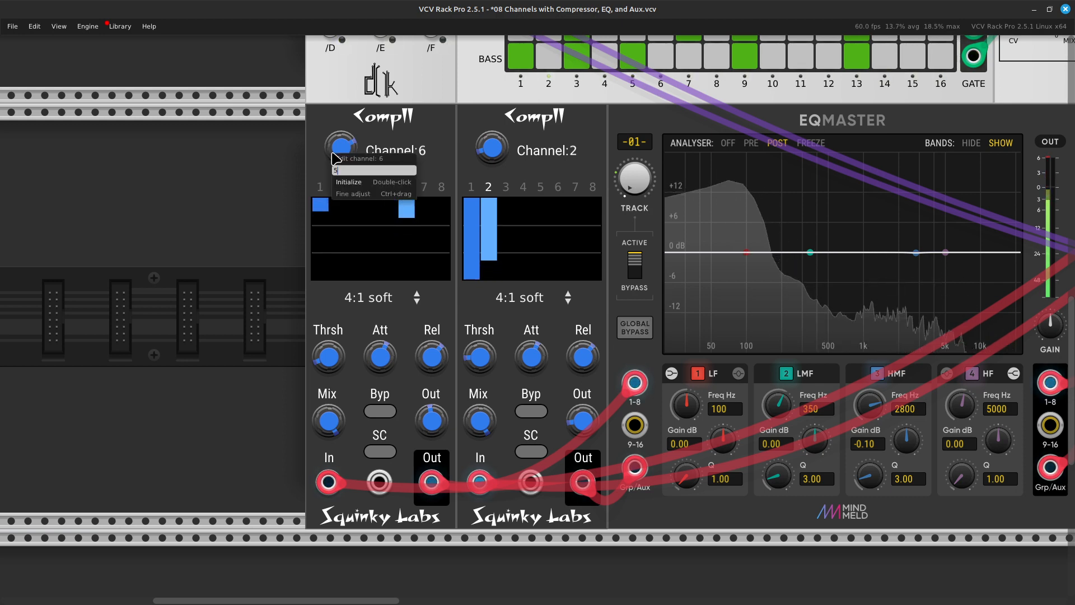
text(5)
key(Return)
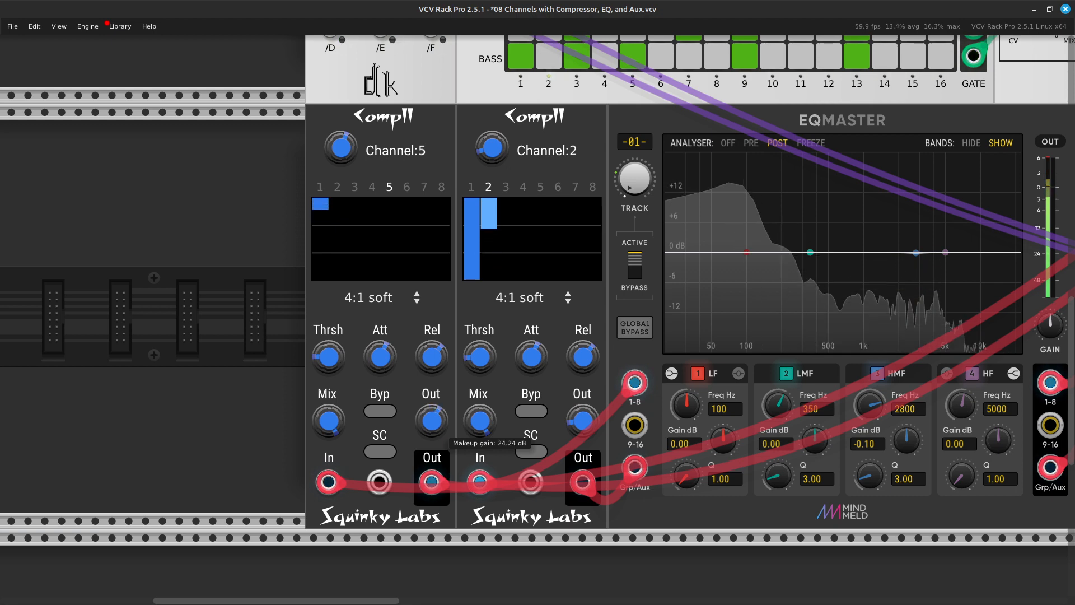
Step: Raise the makeup gain of channel 6 on the first CompII to 28.82 dB
right_click(343, 147)
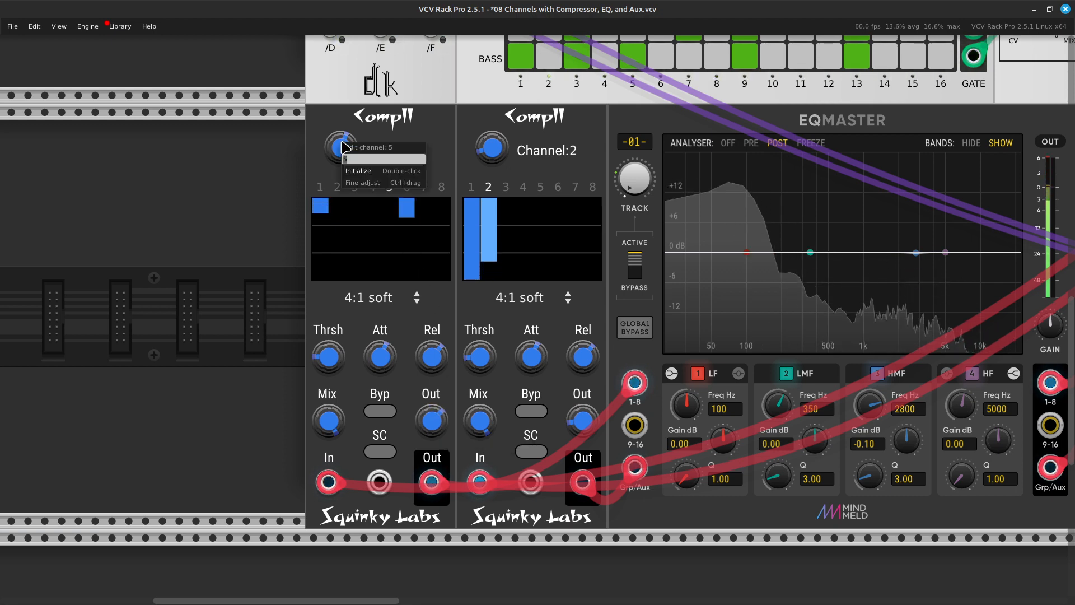
text(6)
key(Return)
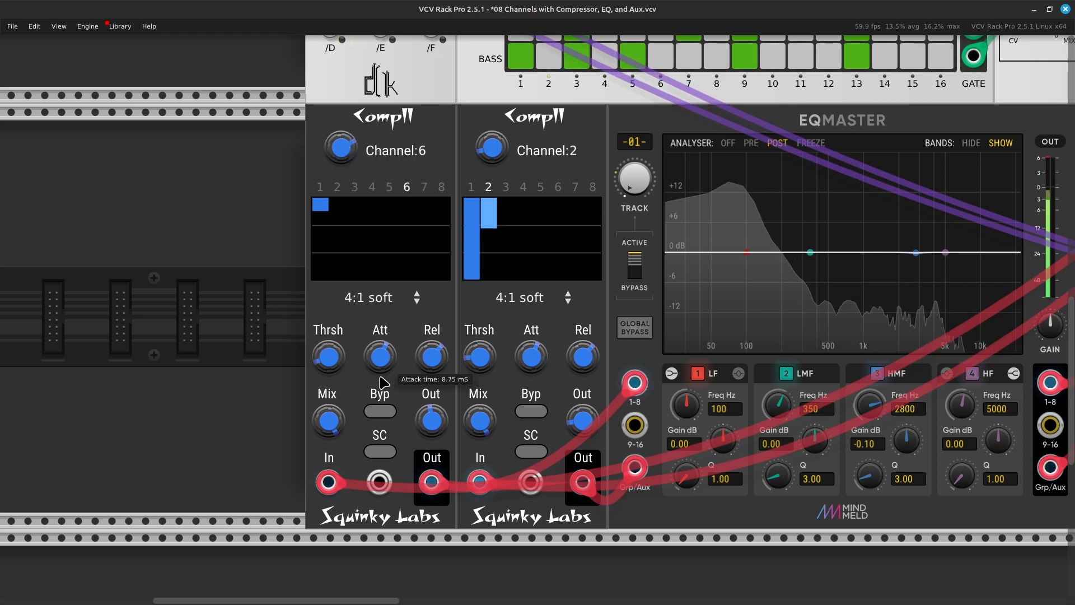
mouse_move(442, 417)
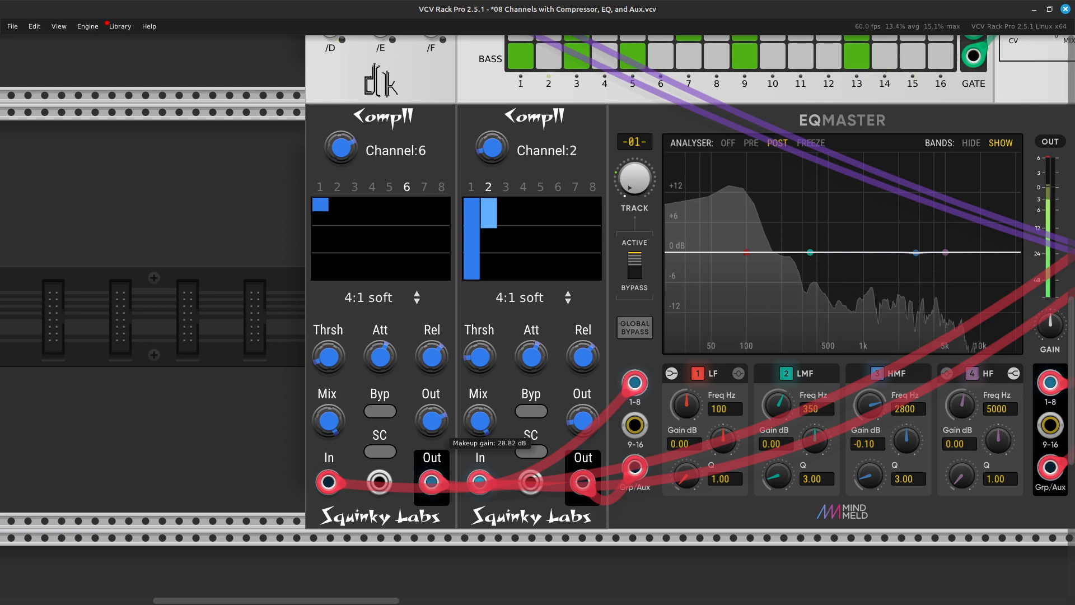
Step: Examine the mixer's channel and group levels and the cabling between the drum sequencer and the drum modules
scroll(439, 419, right, 10)
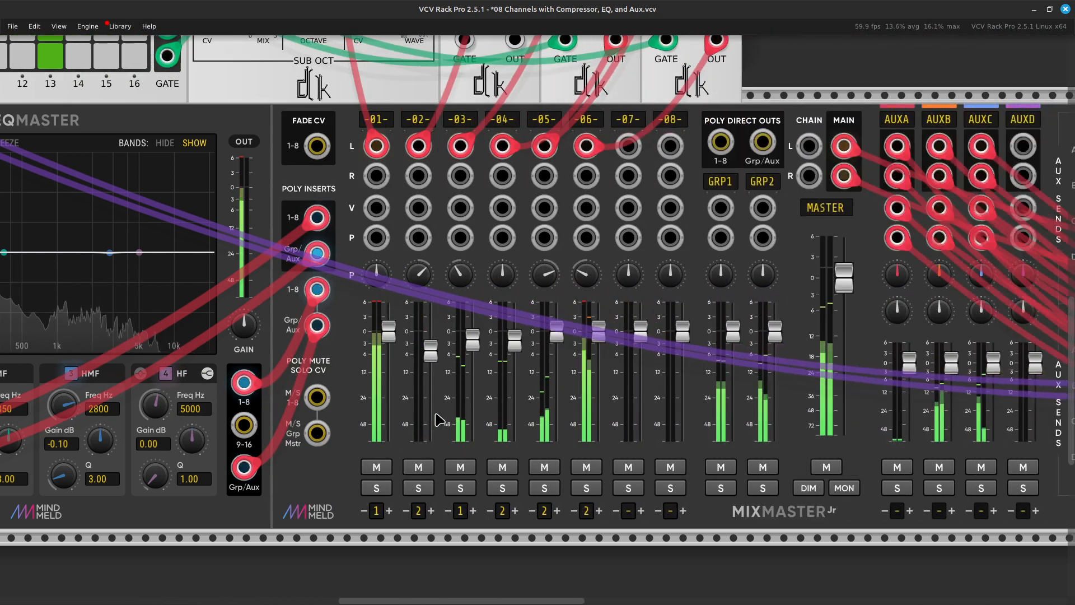
scroll(440, 419, left, 7)
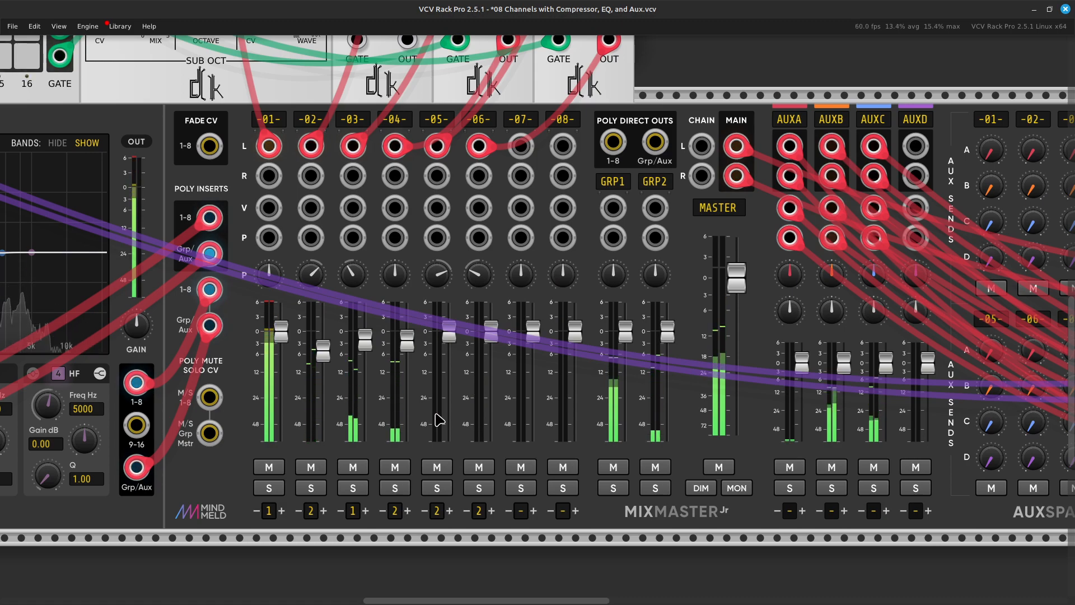
scroll(438, 419, up, 8)
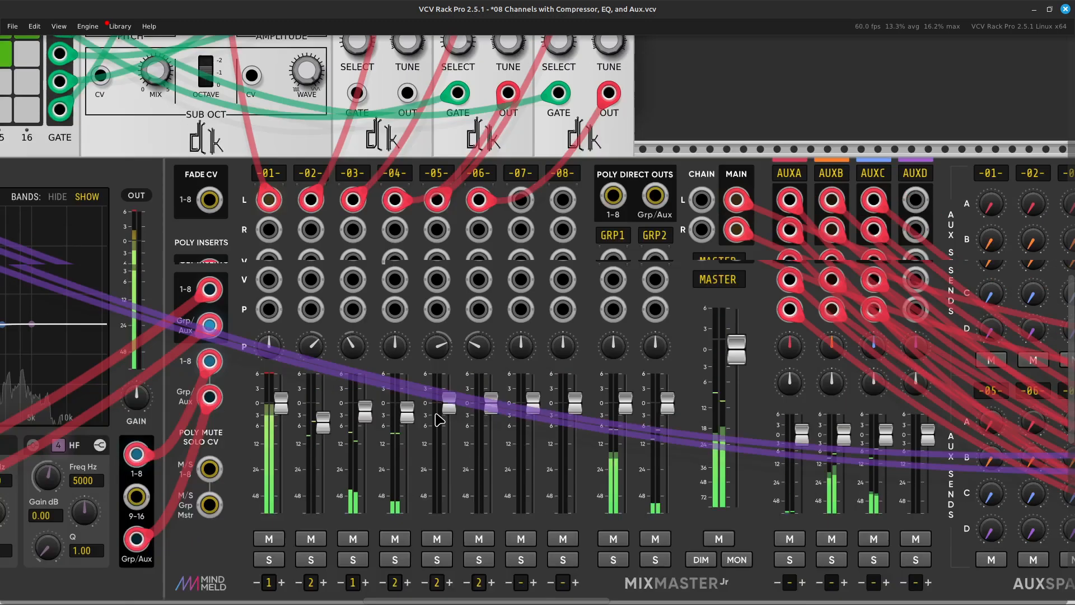
scroll(437, 415, up, 3)
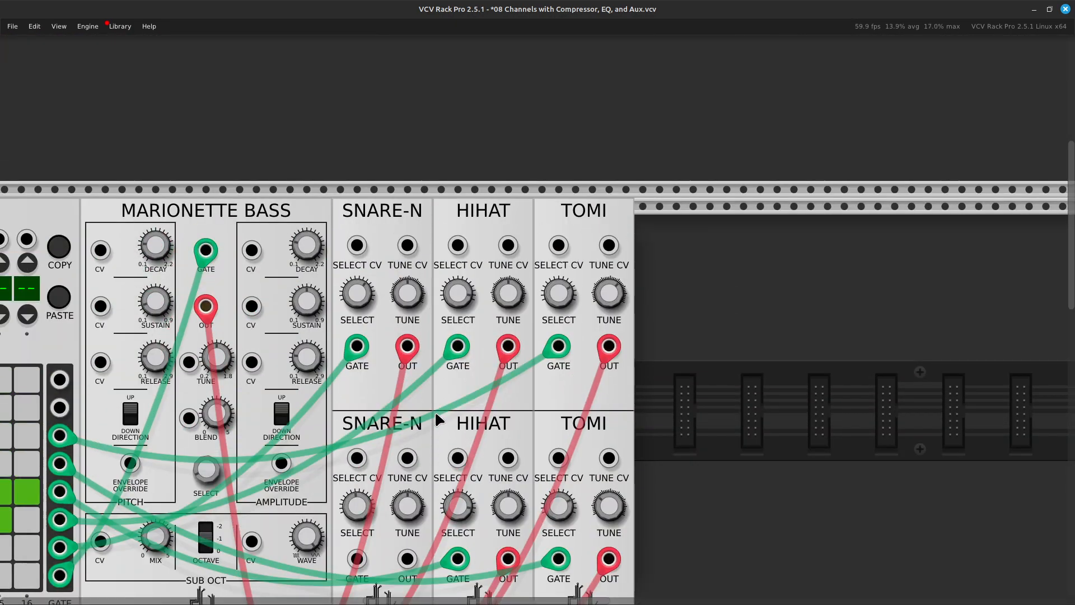
scroll(436, 415, left, 5)
scroll(436, 417, left, 5)
scroll(436, 417, down, 4)
scroll(436, 417, right, 10)
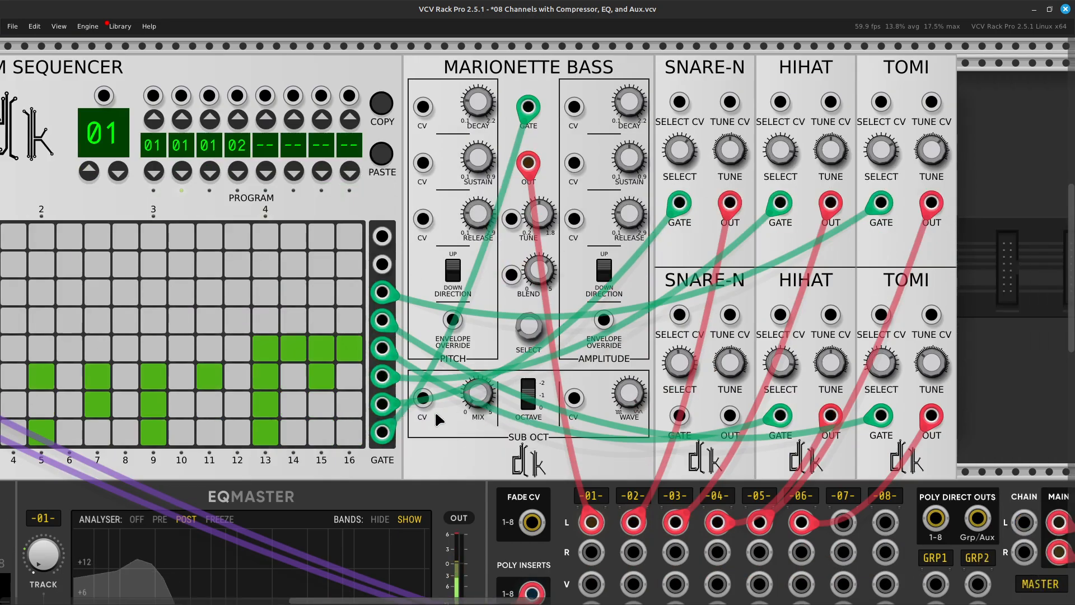
Step: Clear the module search and add the macro oscillator to the upper row, directly after the TOMI module
scroll(438, 417, up, 1)
scroll(438, 417, right, 10)
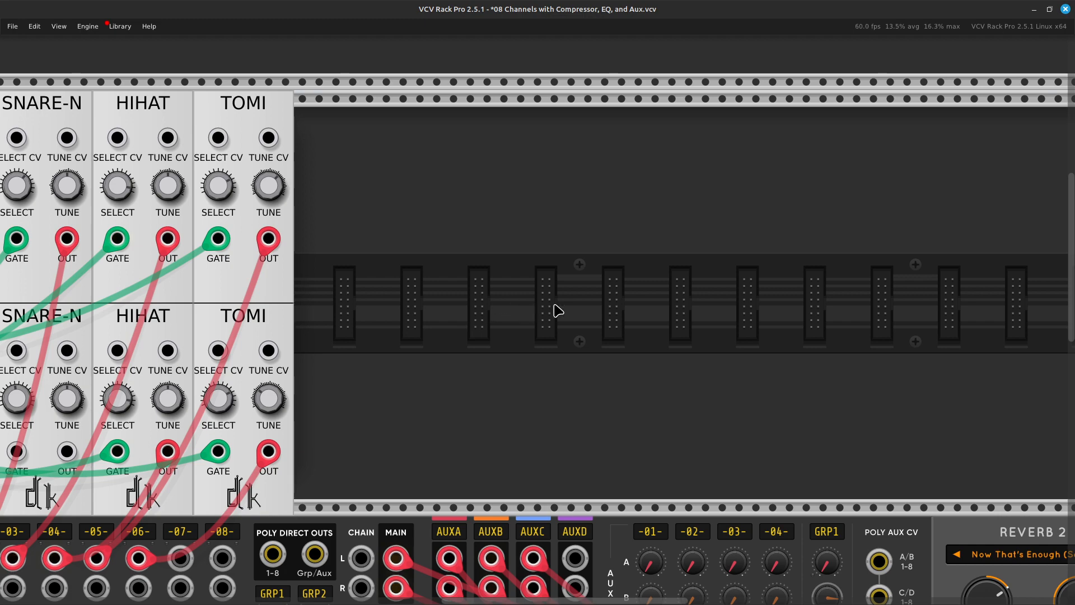
right_click(432, 396)
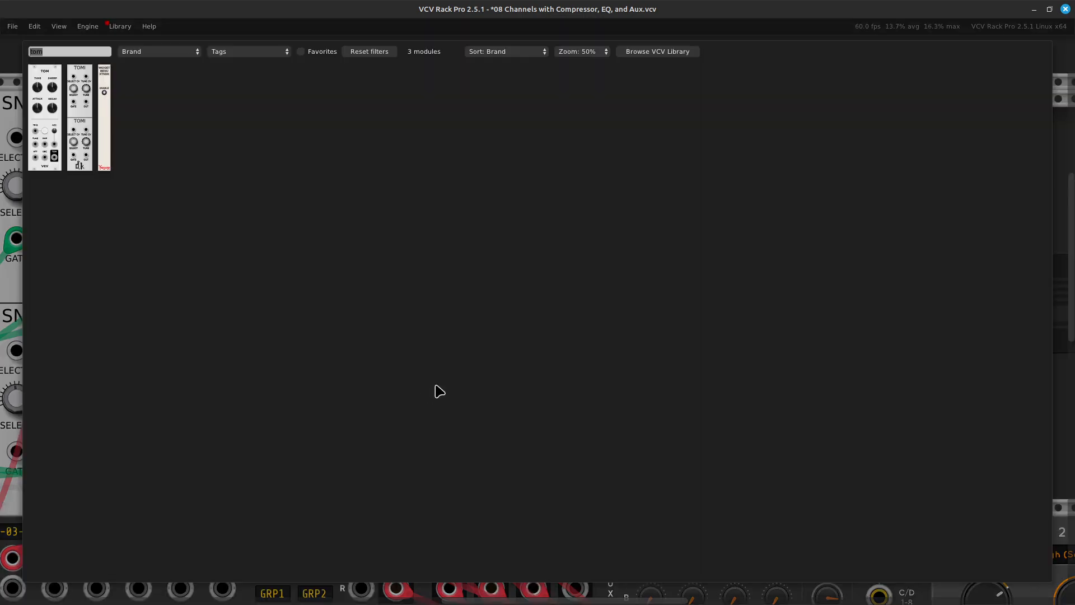
key(BackSpace)
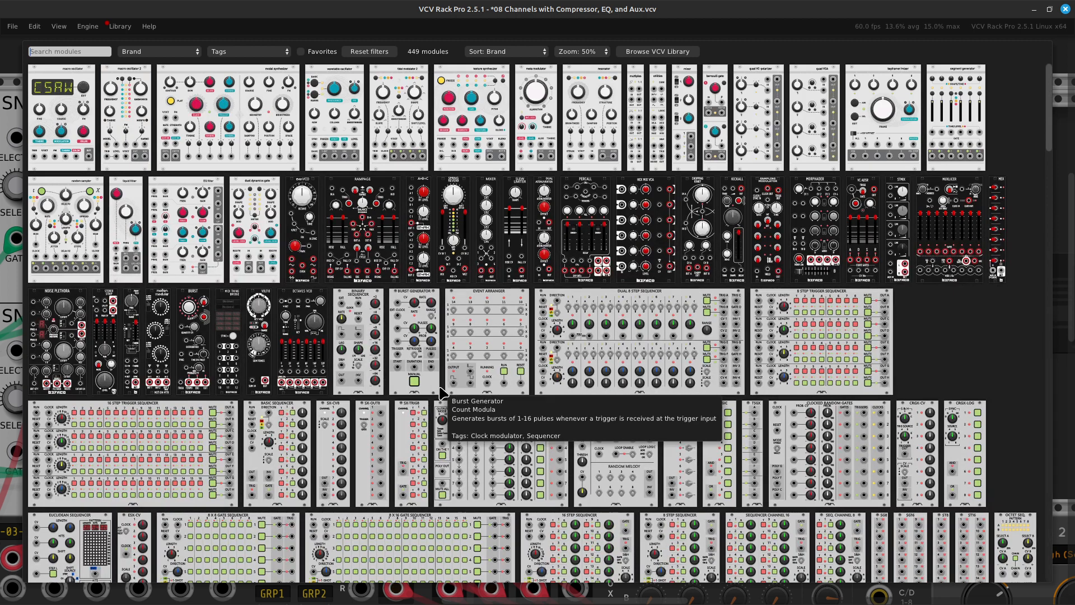
click(92, 160)
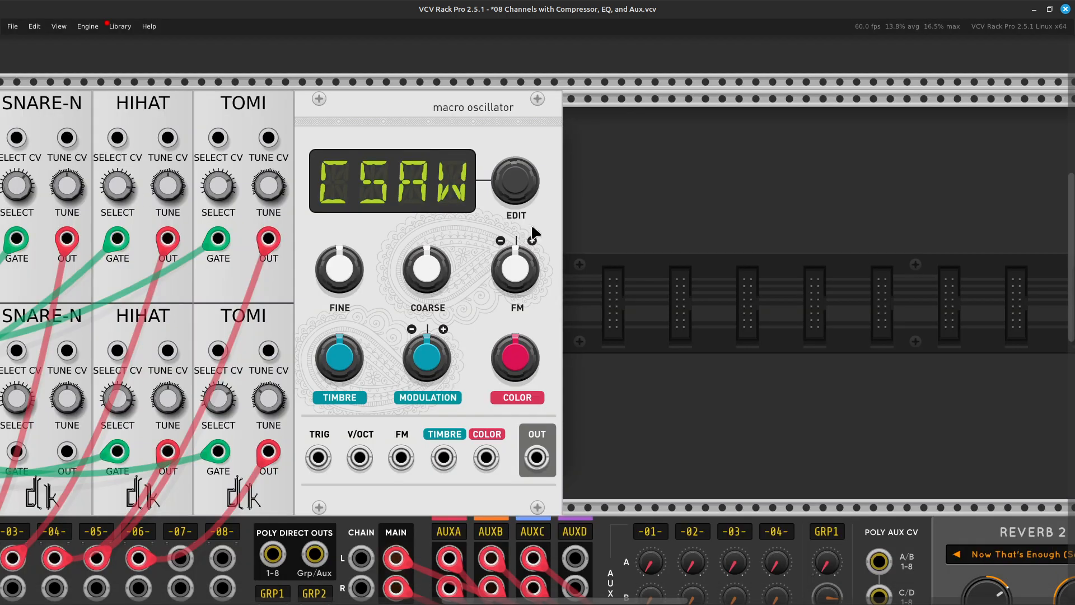
Step: Search the module library for adsr and place the Befaco ADSR directly beside the macro oscillator
key(Right)
right_click(593, 389)
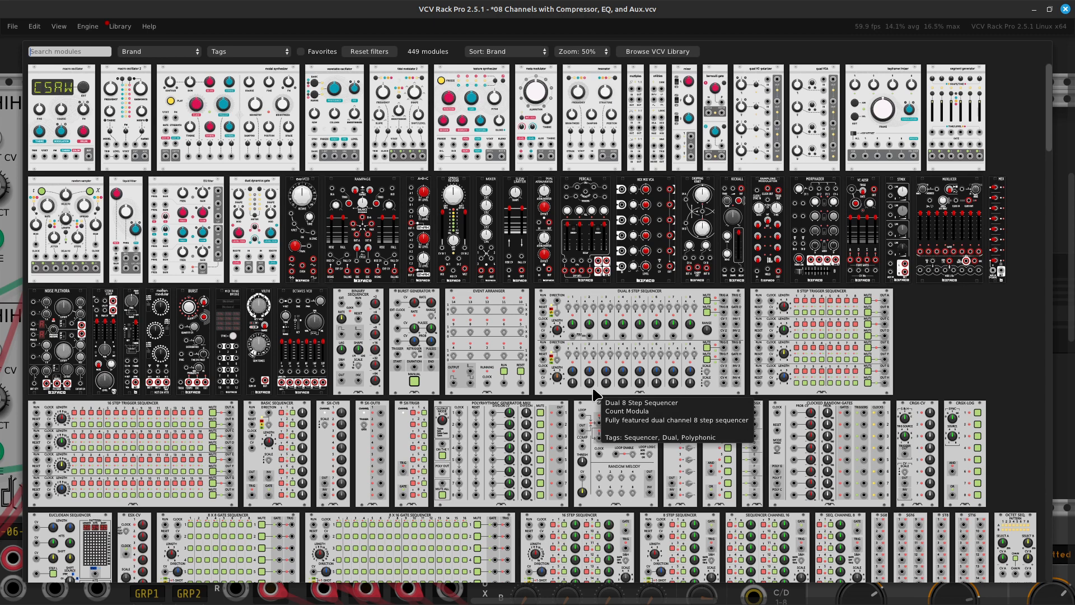
text(e)
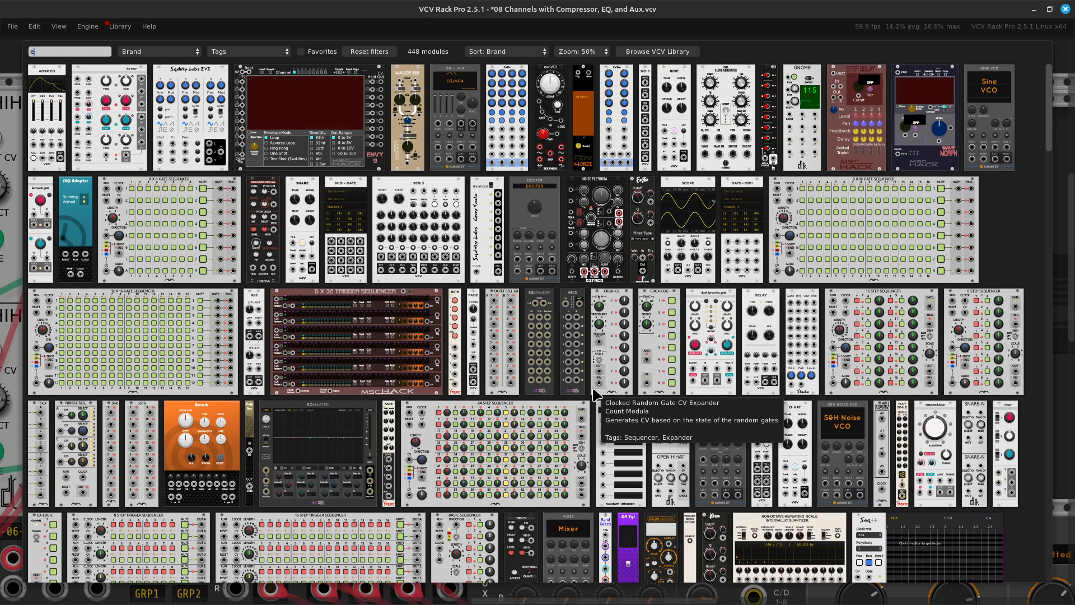
text(g)
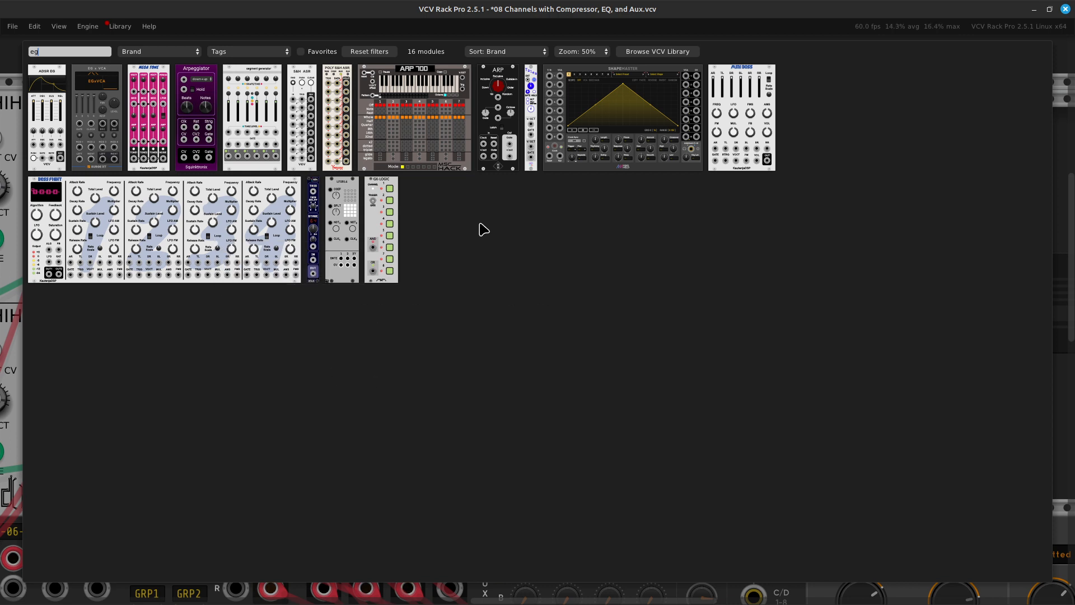
key(BackSpace)
key(BackSpace)
text(adsr)
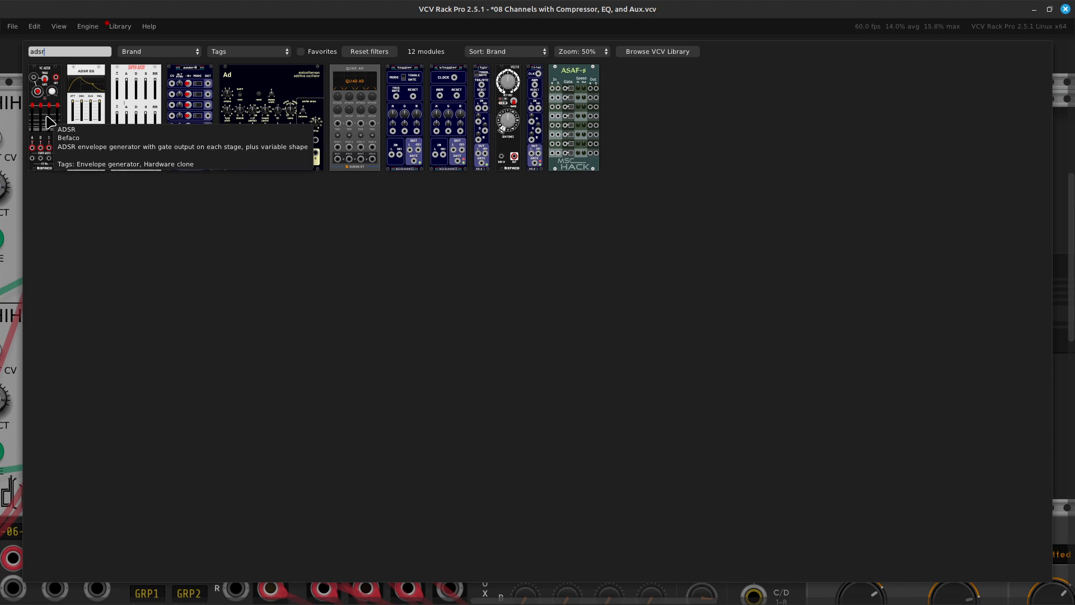
click(49, 123)
drag(615, 124, 499, 134)
Step: Patch a green cable from the drum sequencer's AUX 2 gate output to the VC ADSR's trigger/gate input
key(Left)
key(Left)
key(Left)
key(Left)
key(Left)
key(Left)
key(Left)
key(Left)
key(Left)
key(Left)
key(Left)
key(Left)
key(Left)
key(Left)
key(Left)
key(Left)
key(Left)
key(Left)
key(Left)
key(Left)
key(Left)
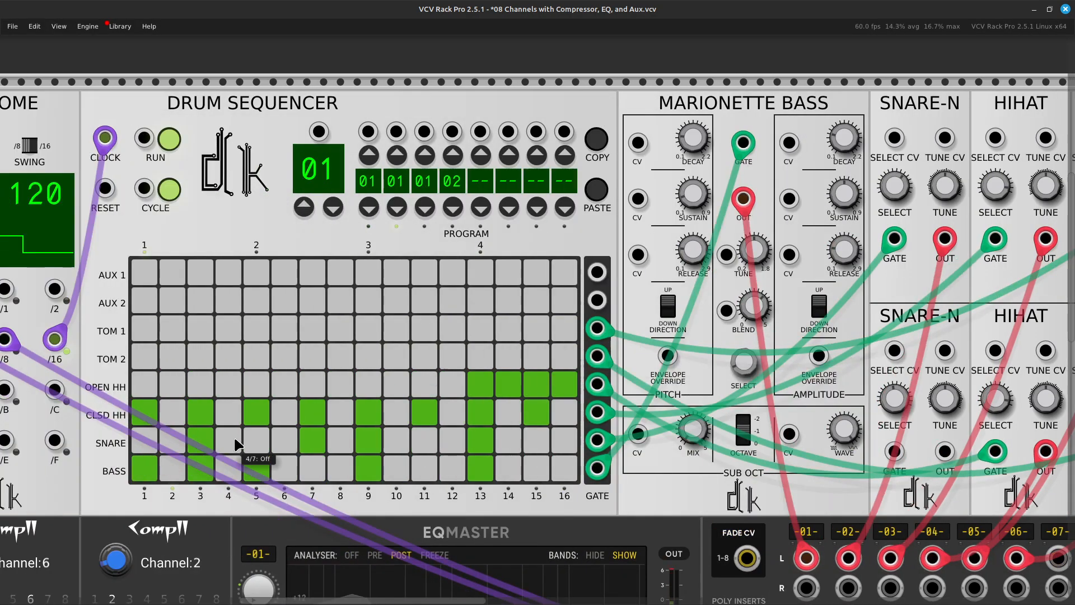
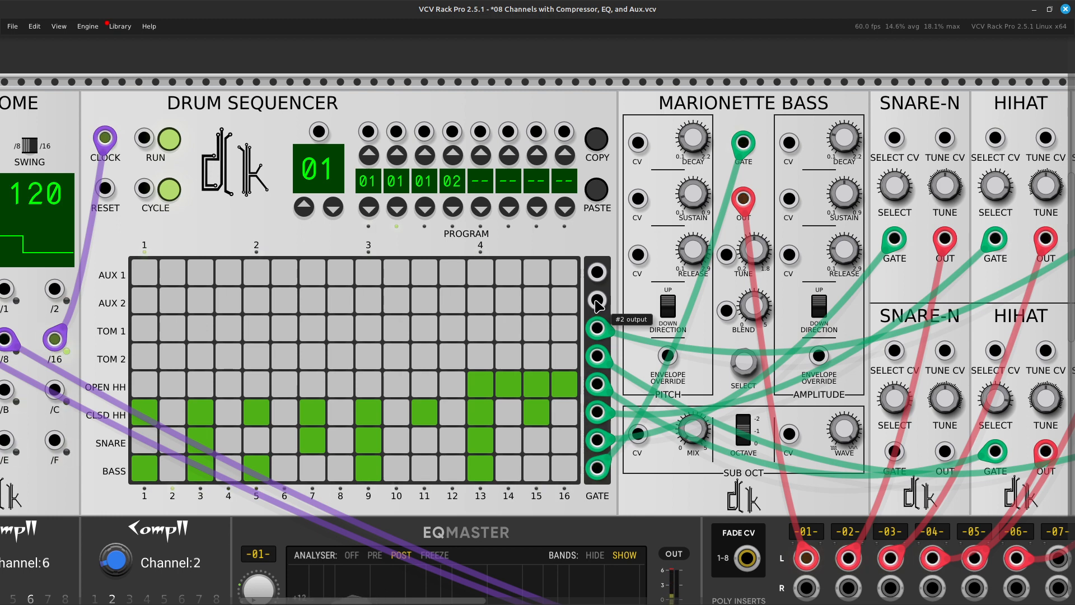
right_click(597, 302)
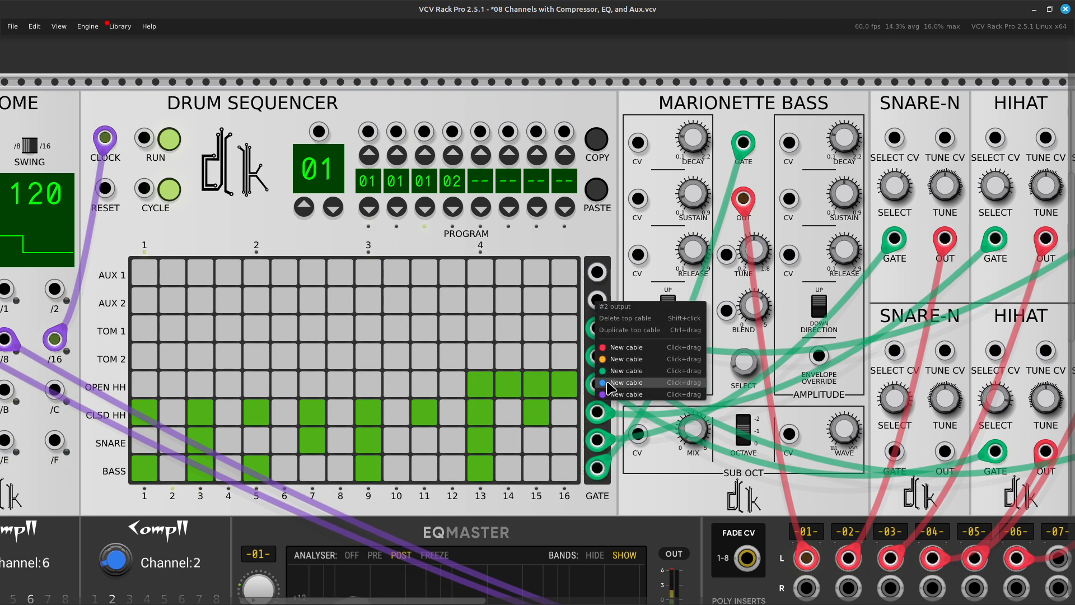
drag(609, 386, 367, 178)
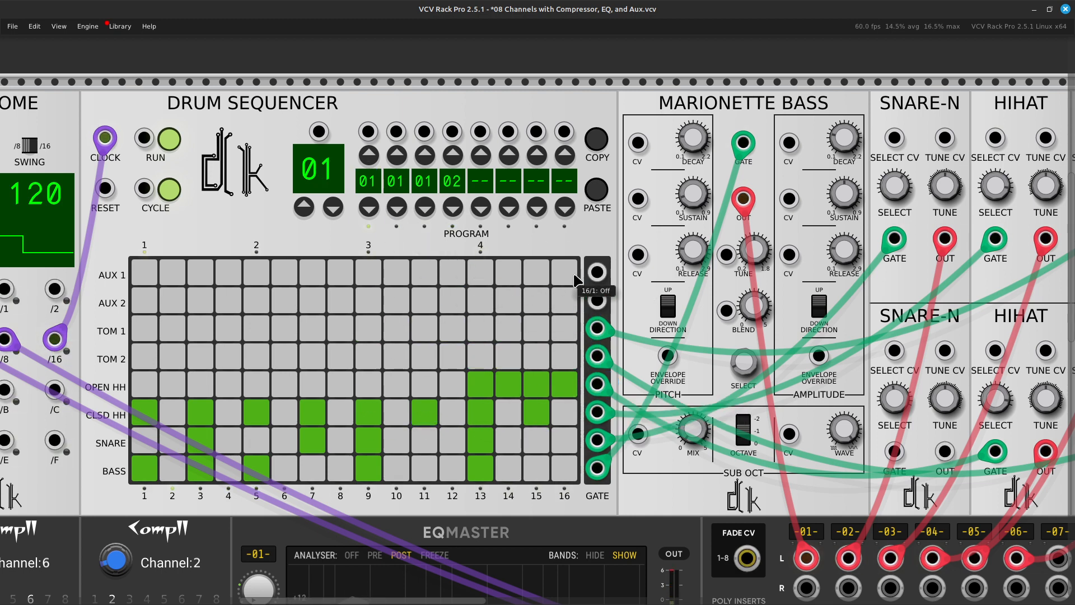
right_click(599, 300)
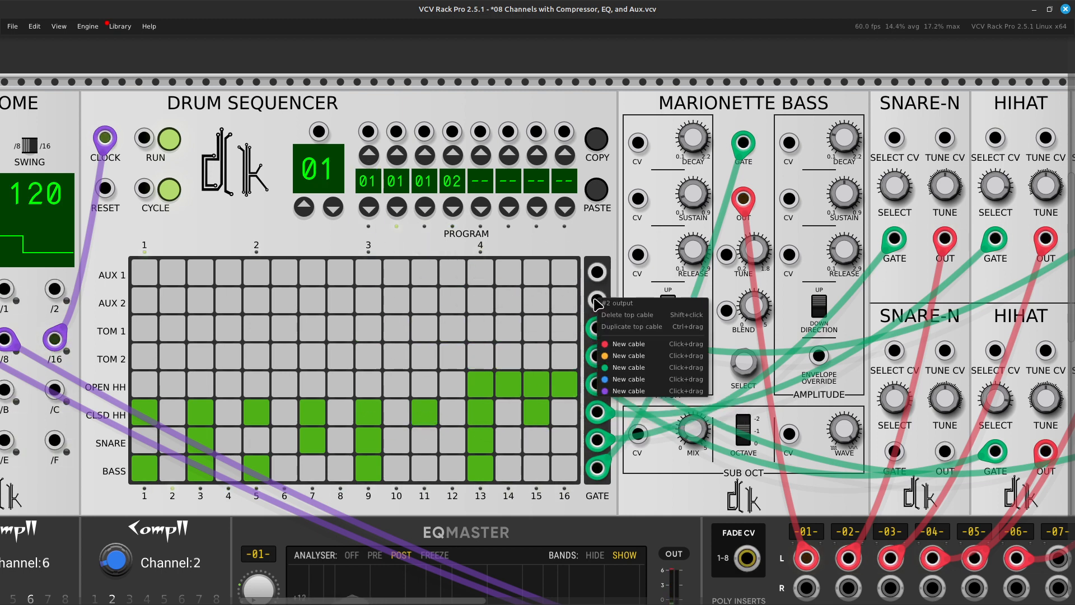
scroll(638, 426, right, 20)
drag(619, 368, 478, 141)
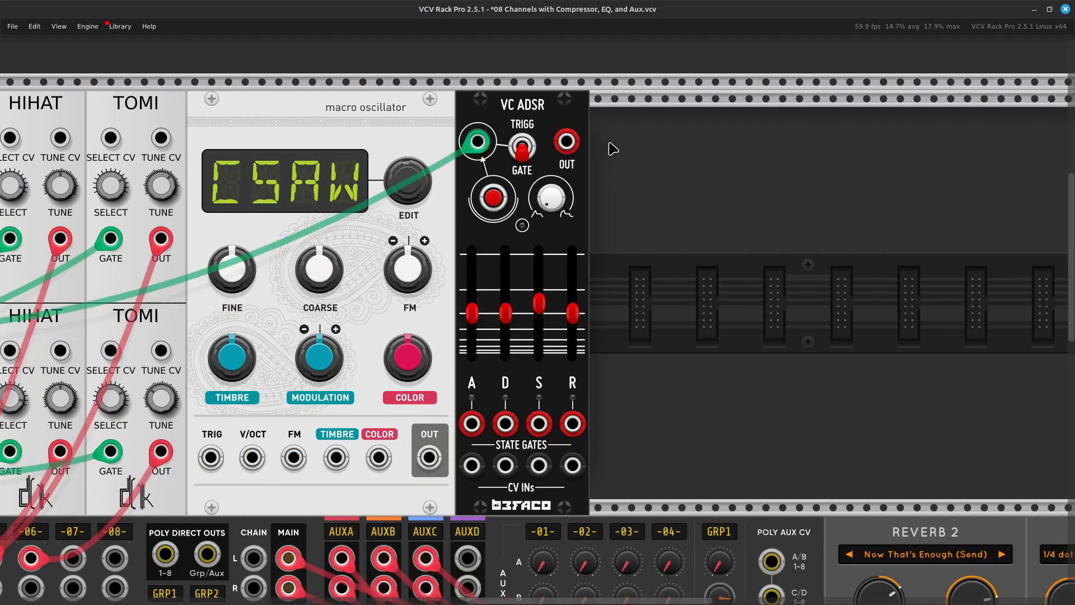
Step: Patch a green cable from the VC ADSR's envelope output to the left input of mixer channel 07
right_click(568, 146)
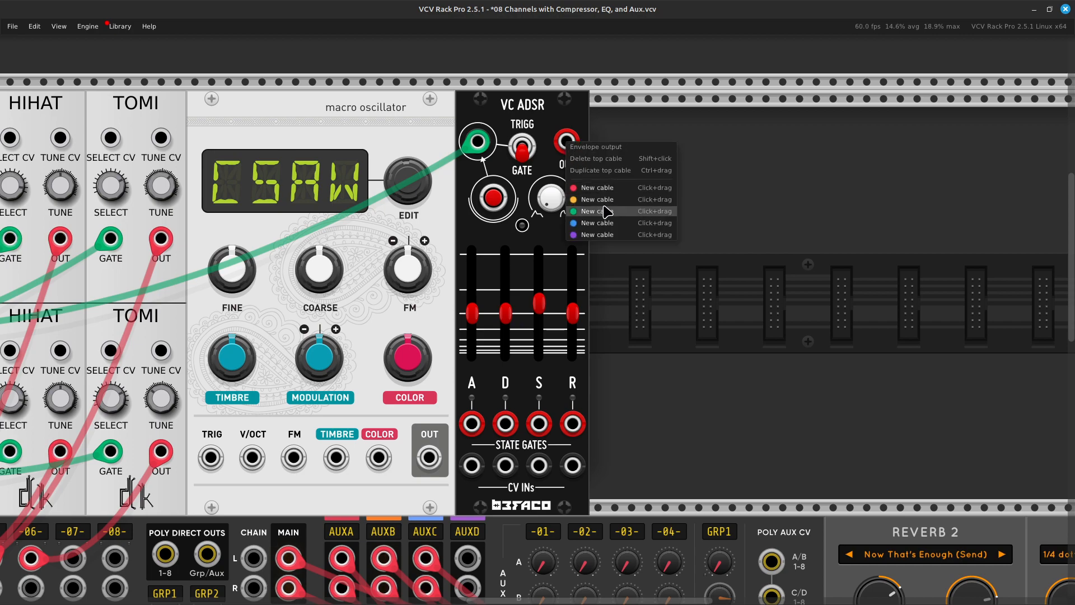
drag(605, 211, 488, 269)
key(Right)
Step: Set the macro oscillator's model to VOWL
key(Up)
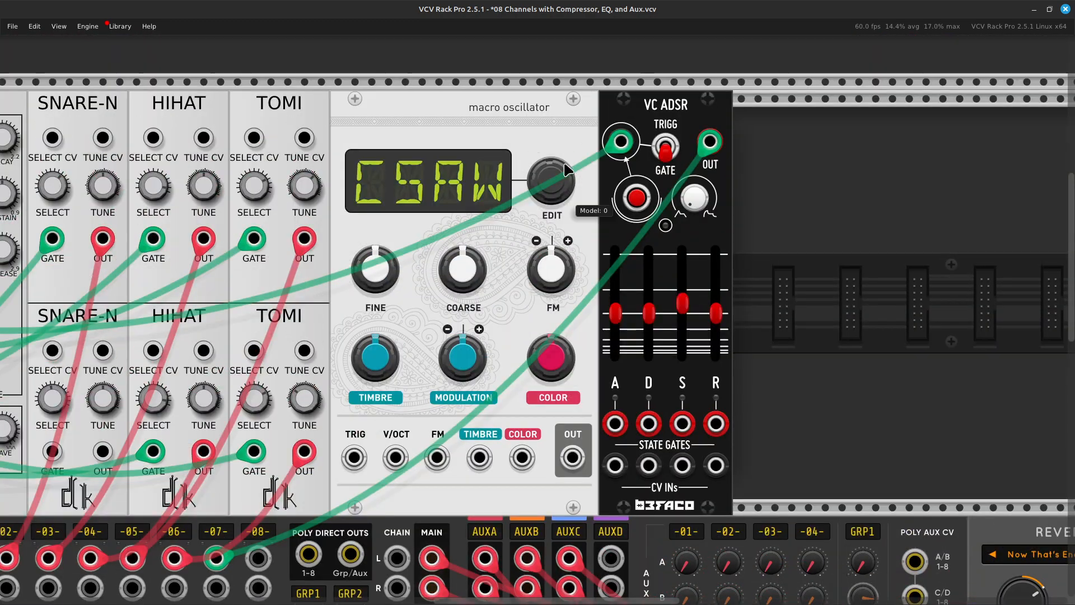
drag(567, 169, 567, 103)
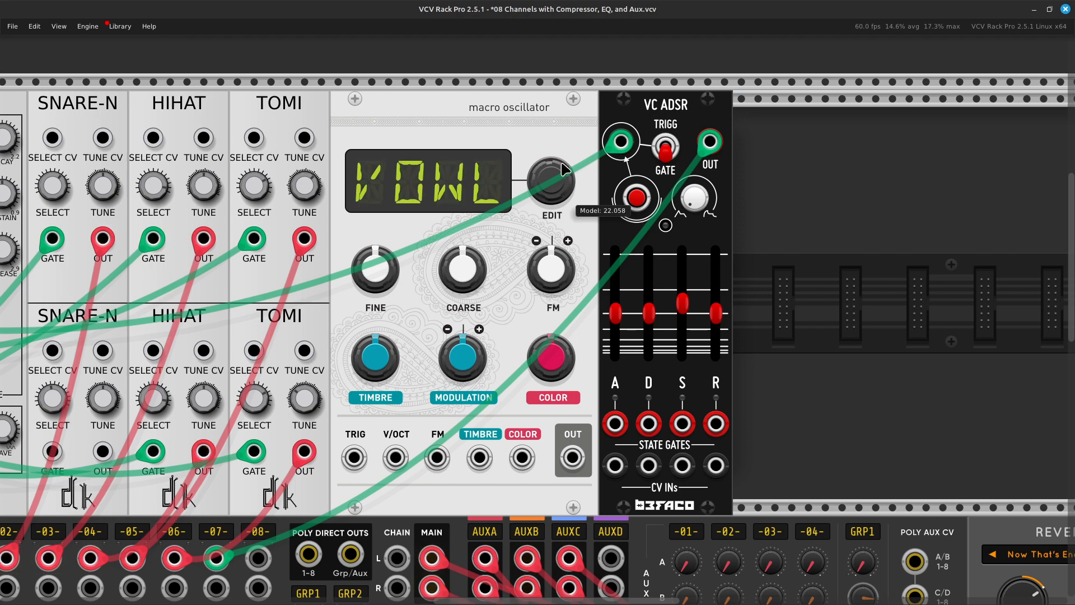
scroll(554, 246, down, 3)
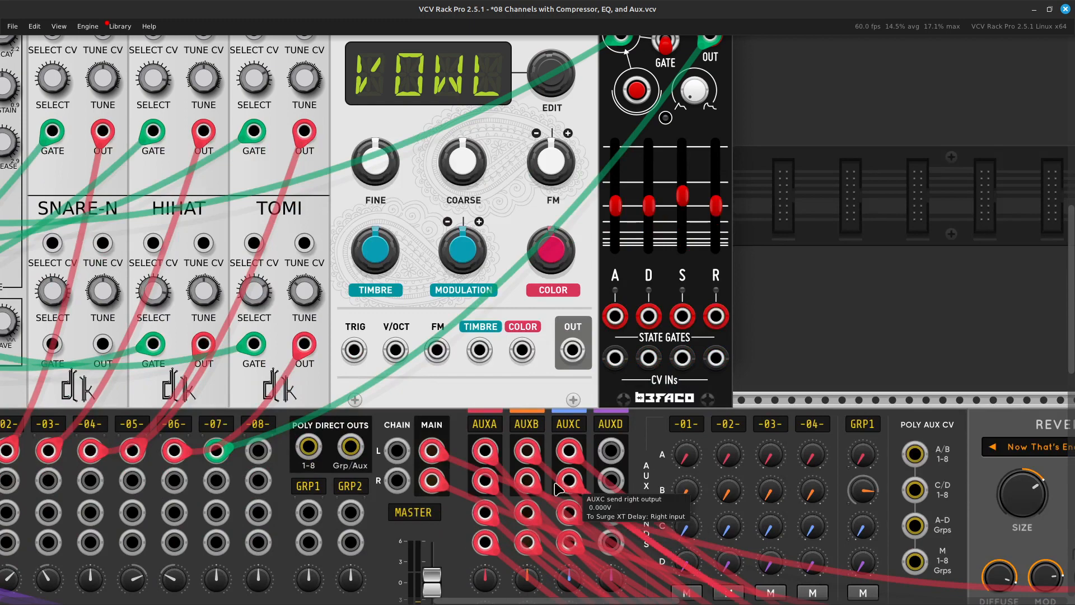
right_click(570, 351)
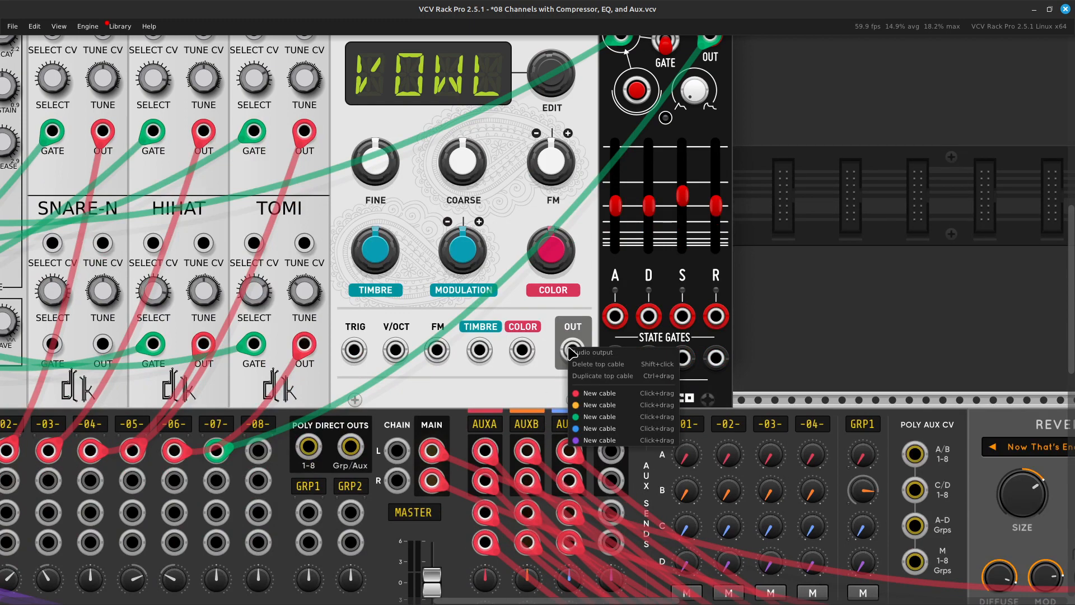
key(Up)
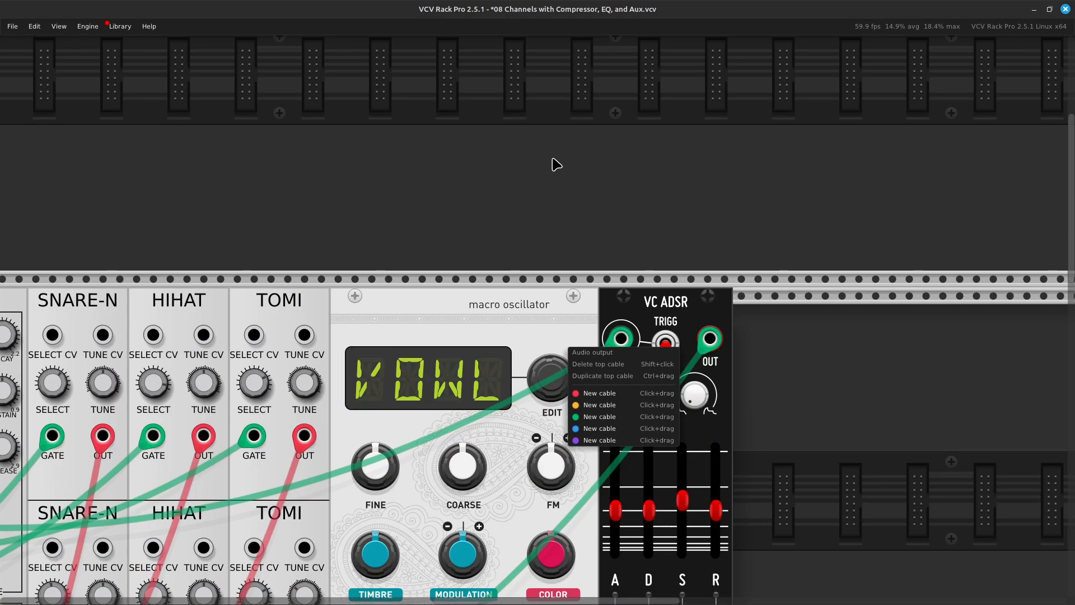
click(553, 159)
Step: Select the upper-row modules from GNOME through VC ADSR and shift them right to make room before GNOME
key(Left)
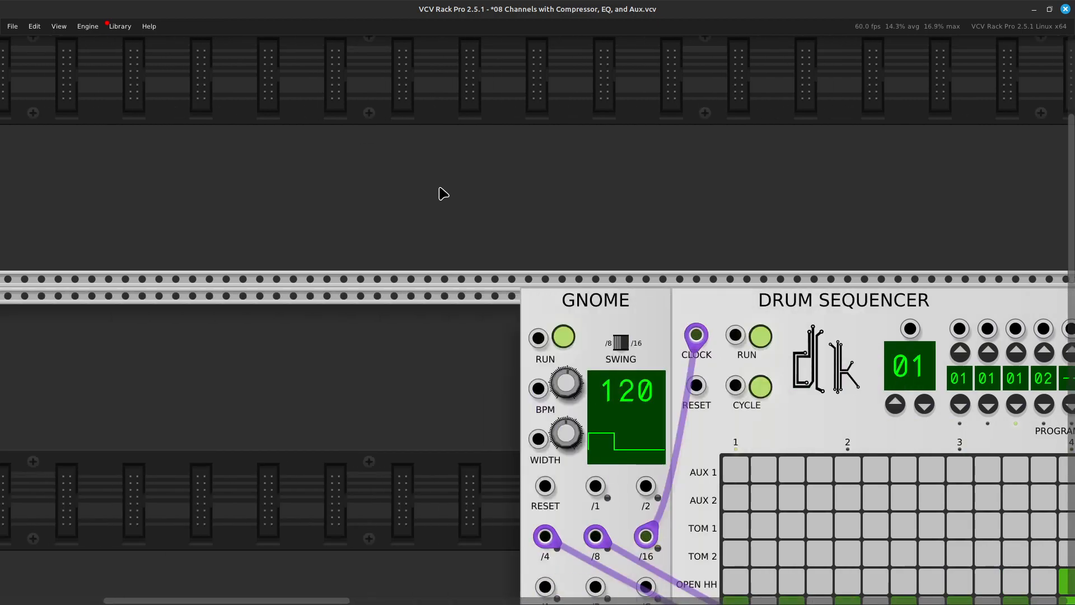
key(Right)
scroll(534, 130, down, 6)
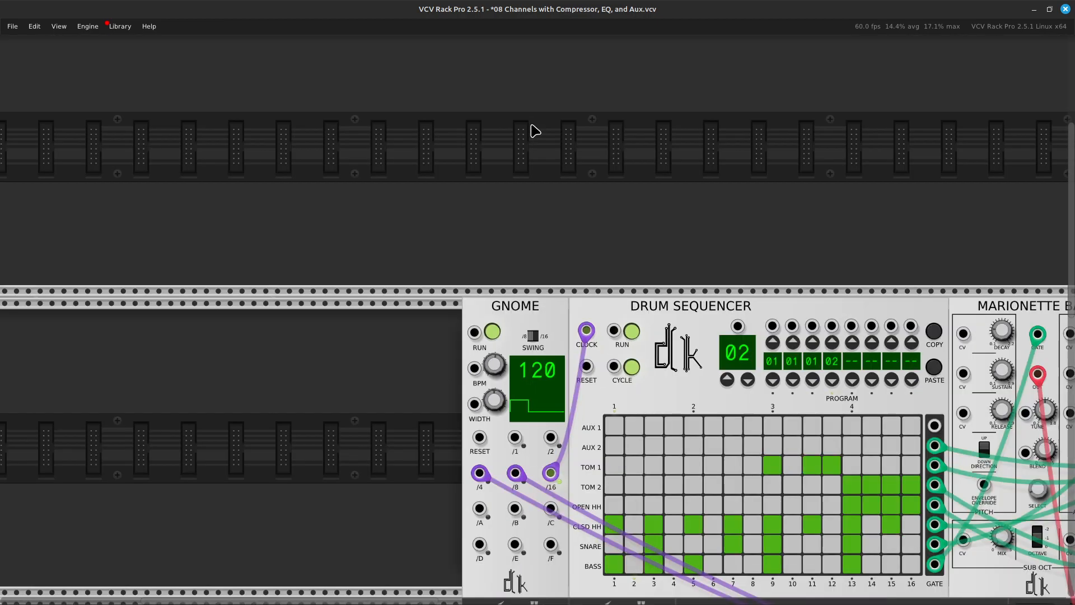
key(Down)
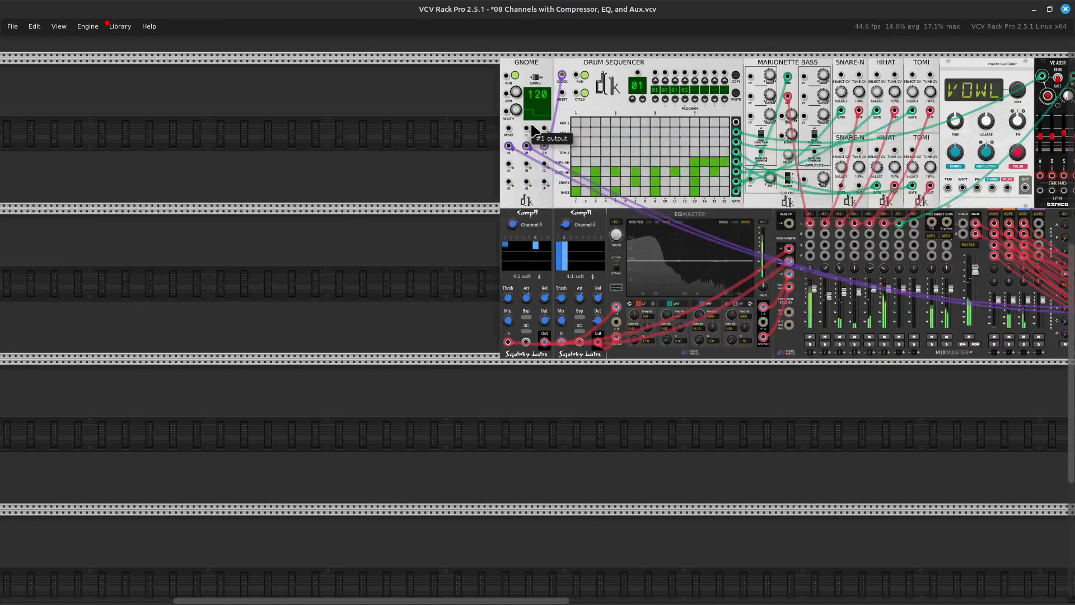
key(Right)
key(Up)
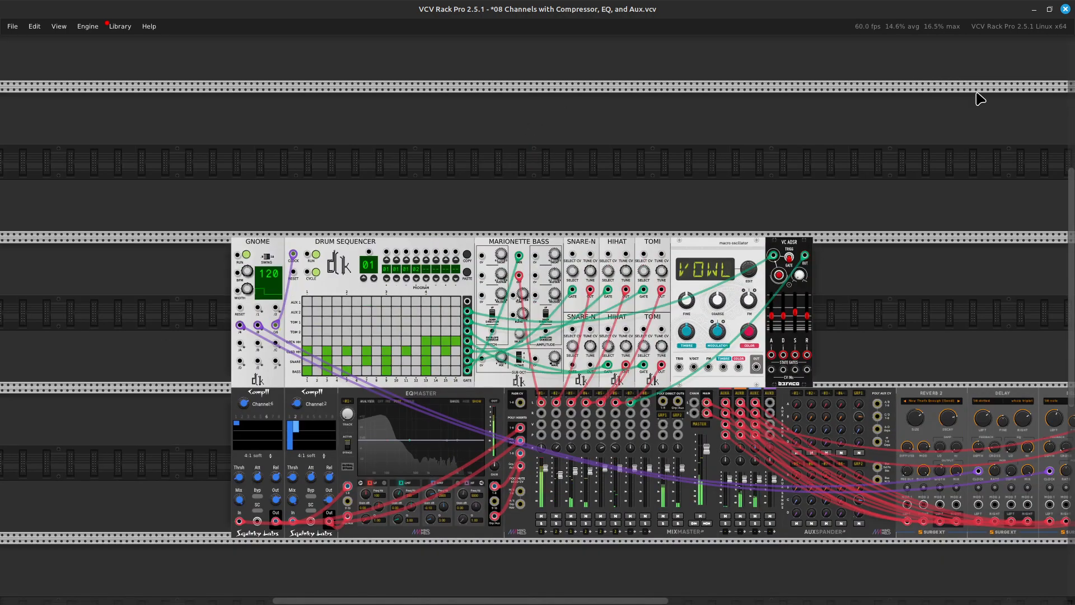
drag(851, 276, 209, 276)
drag(272, 242, 324, 257)
Step: Search the module library for midi and place the MIDI-CV module directly against the left side of GNOME
right_click(265, 328)
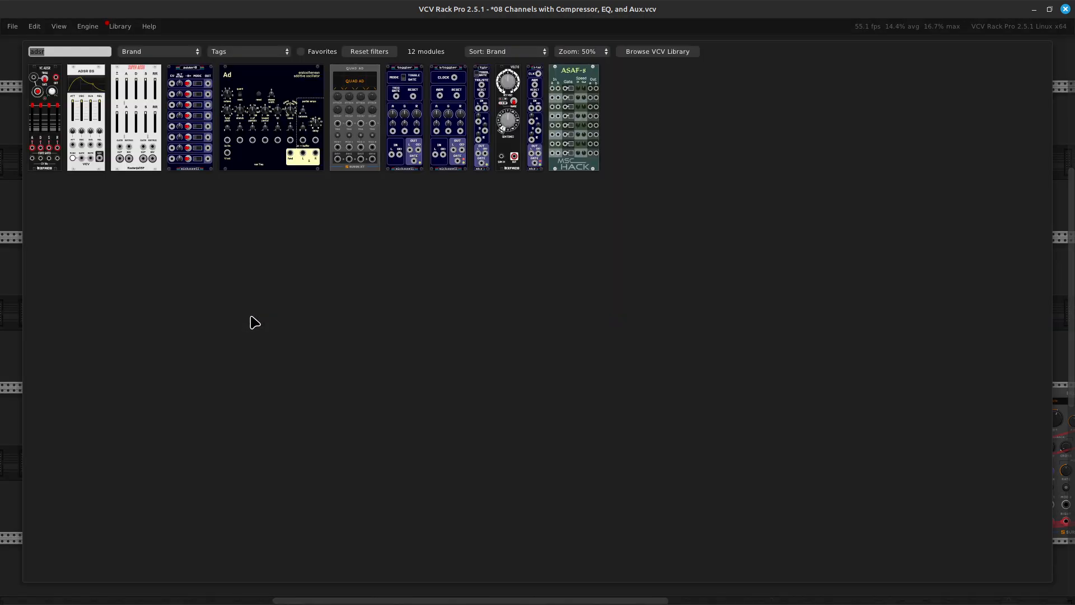
key(BackSpace)
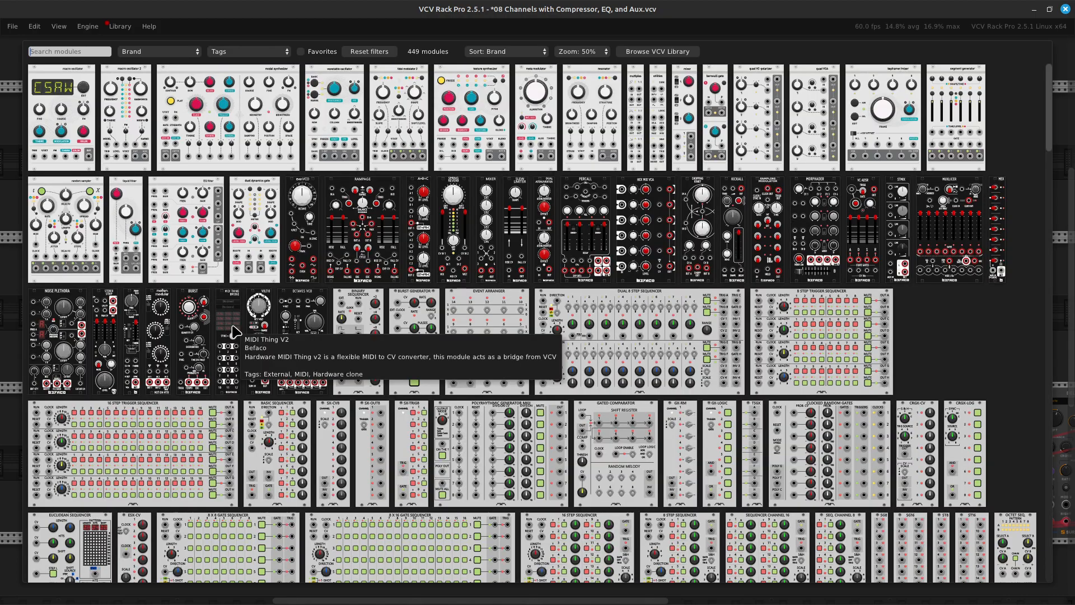
text(midi)
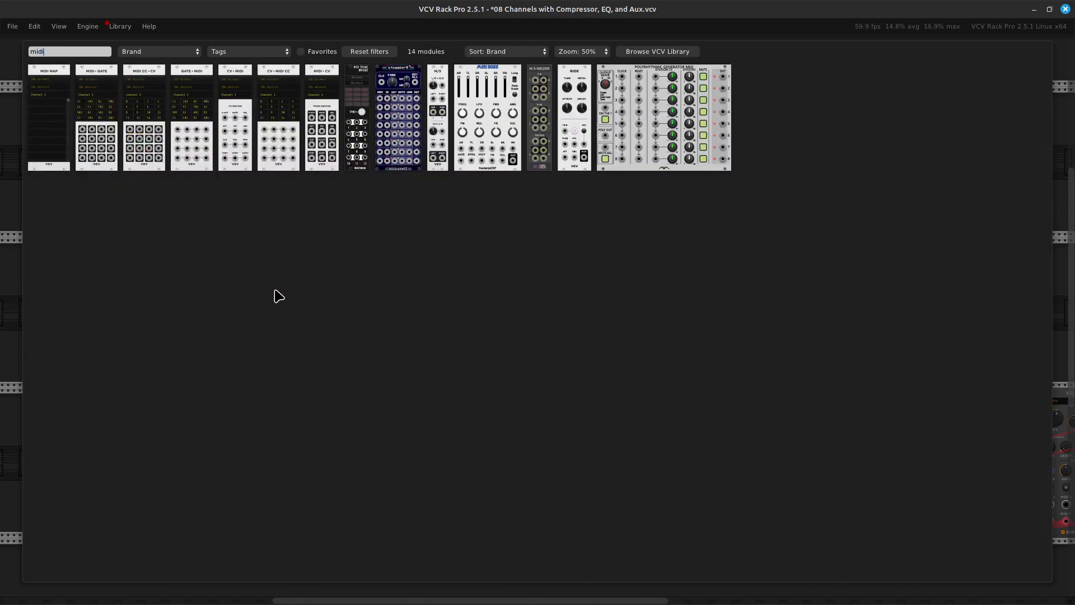
click(323, 157)
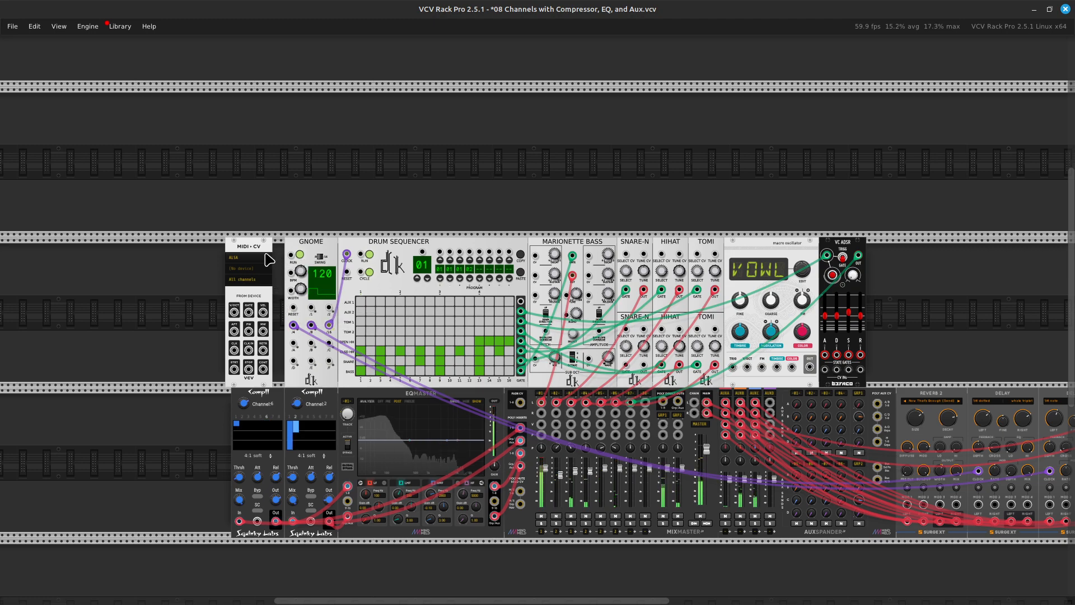
drag(265, 245, 317, 234)
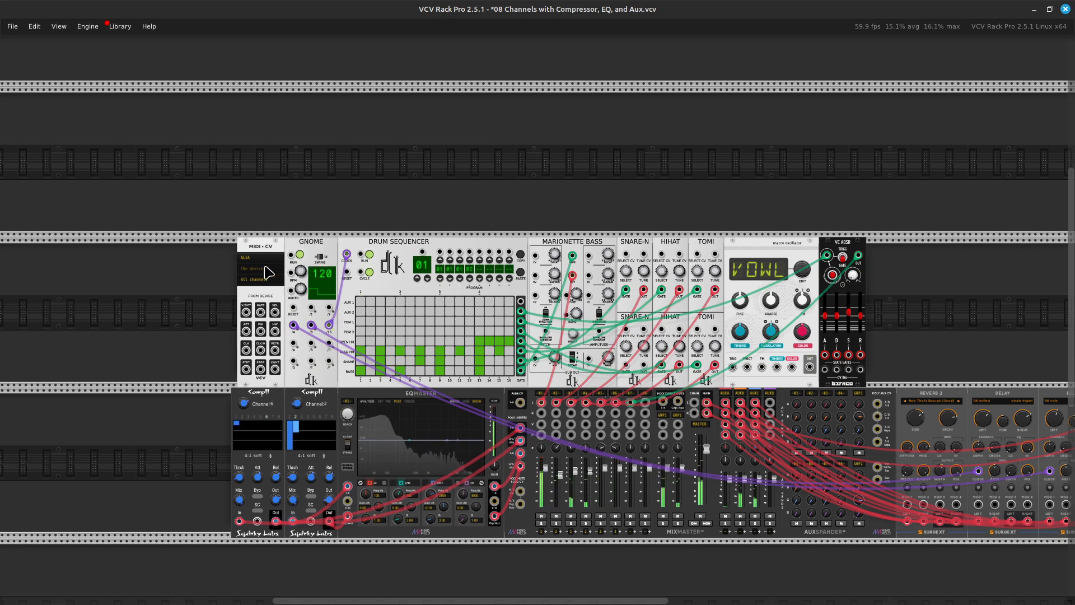
scroll(269, 272, up, 6)
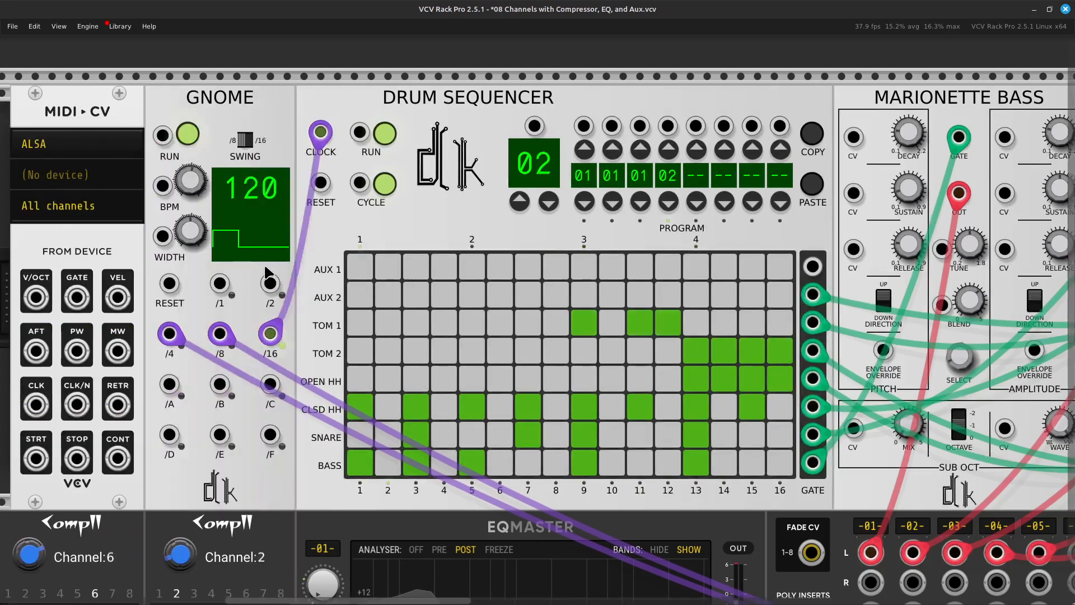
Step: Set the MIDI-CV module's input device to Launchkey MK3 49 LKMK3 MIDI In 28:0
scroll(268, 273, left, 5)
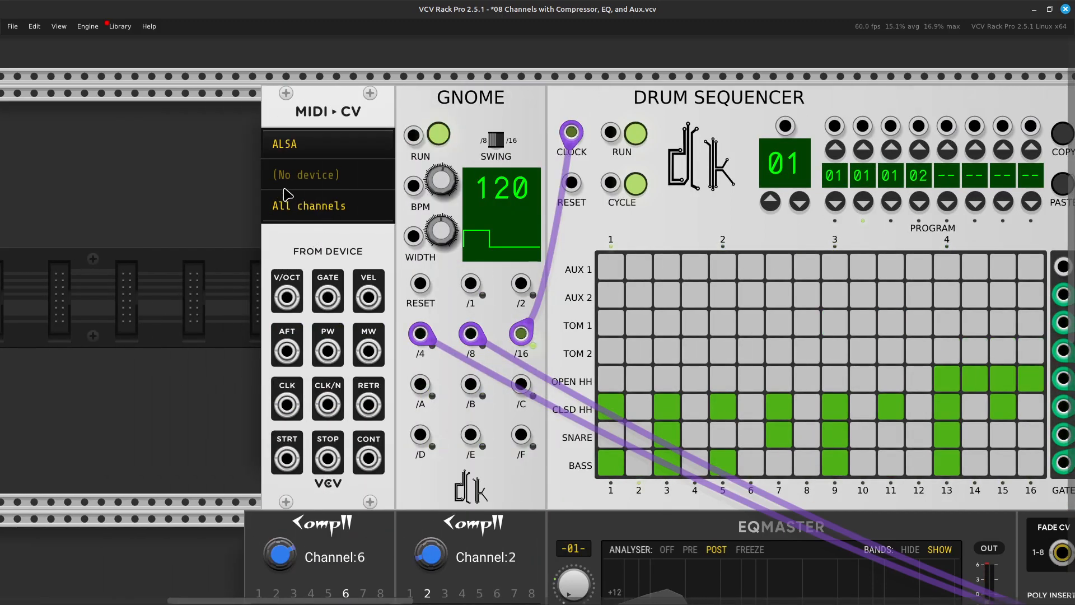
click(337, 185)
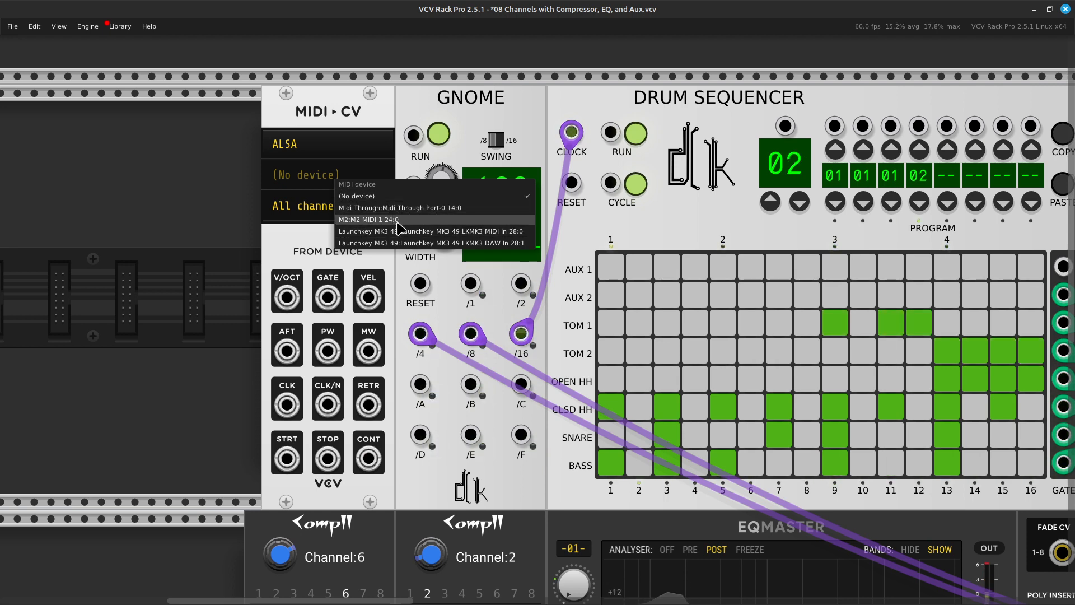
click(397, 231)
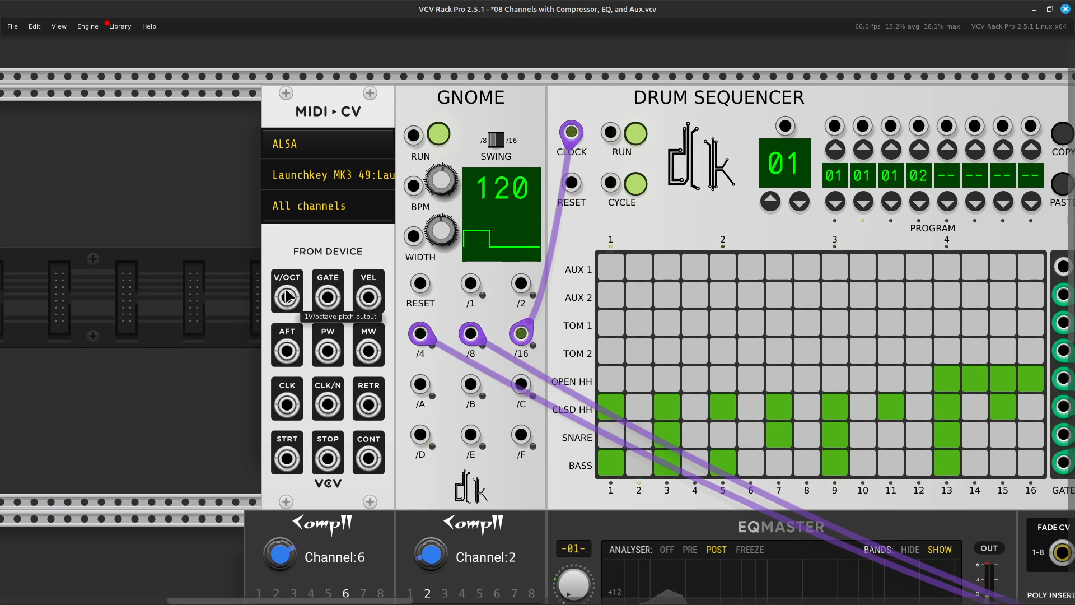
Step: Patch an orange cable from MIDI-CV's V/OCT output to the macro oscillator's V/OCT input
right_click(283, 297)
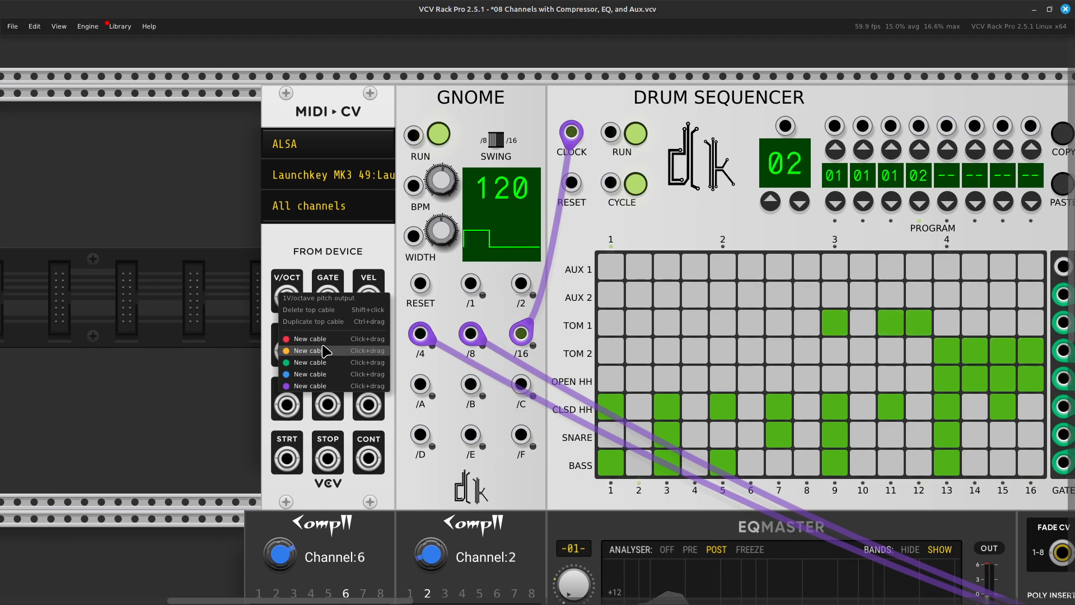
drag(310, 350, 845, 424)
drag(1074, 416, 376, 462)
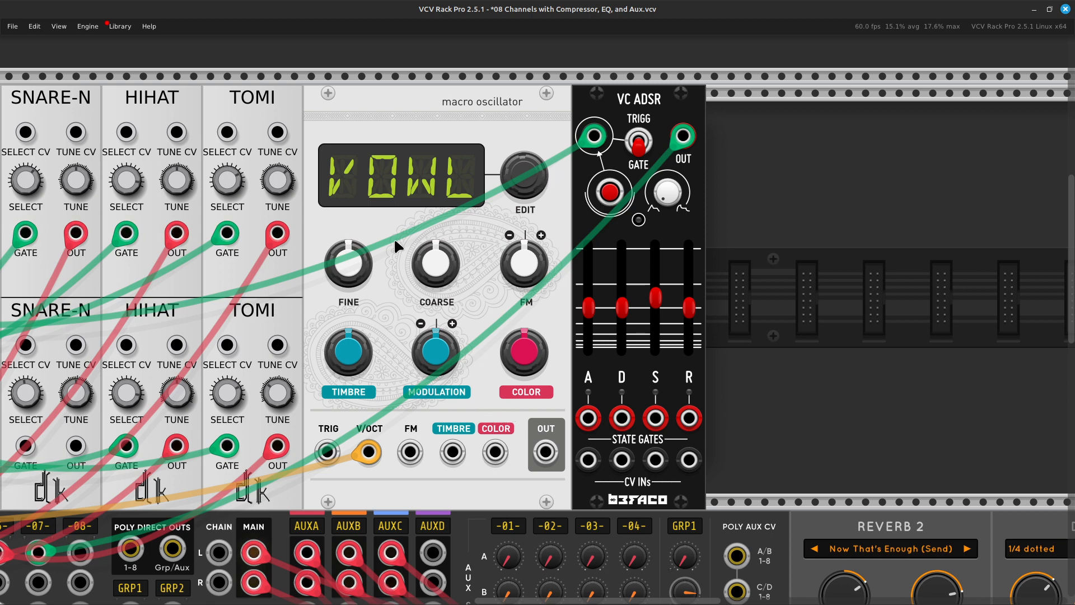
Step: Turn on steps 2, 4 and 6 of the AUX 2 row in drum sequencer pattern 01
scroll(8, 406, left, 10)
scroll(20, 431, left, 5)
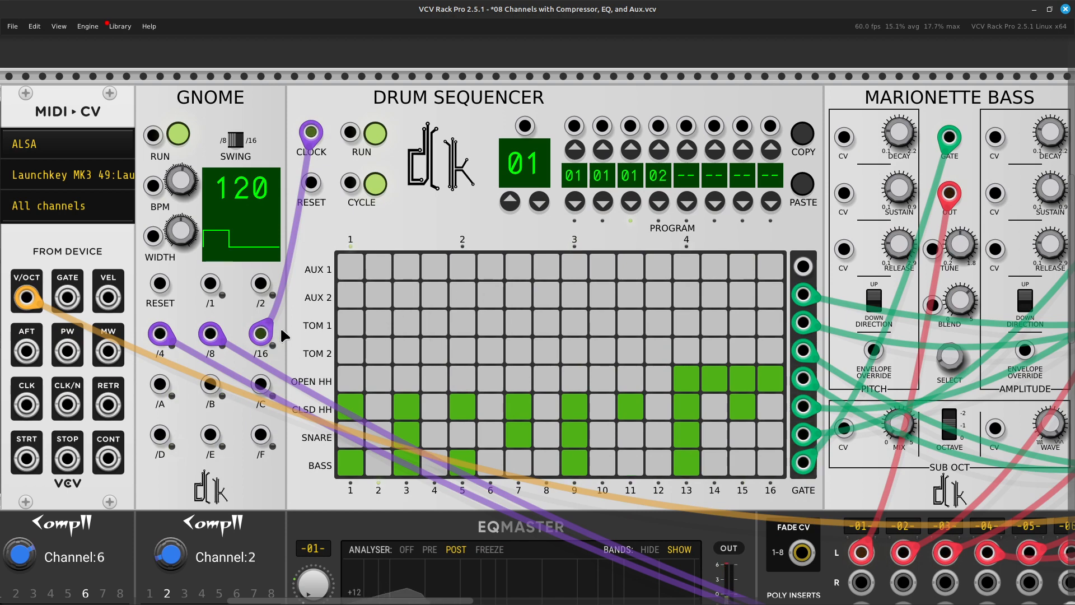
scroll(361, 316, right, 4)
scroll(347, 283, left, 3)
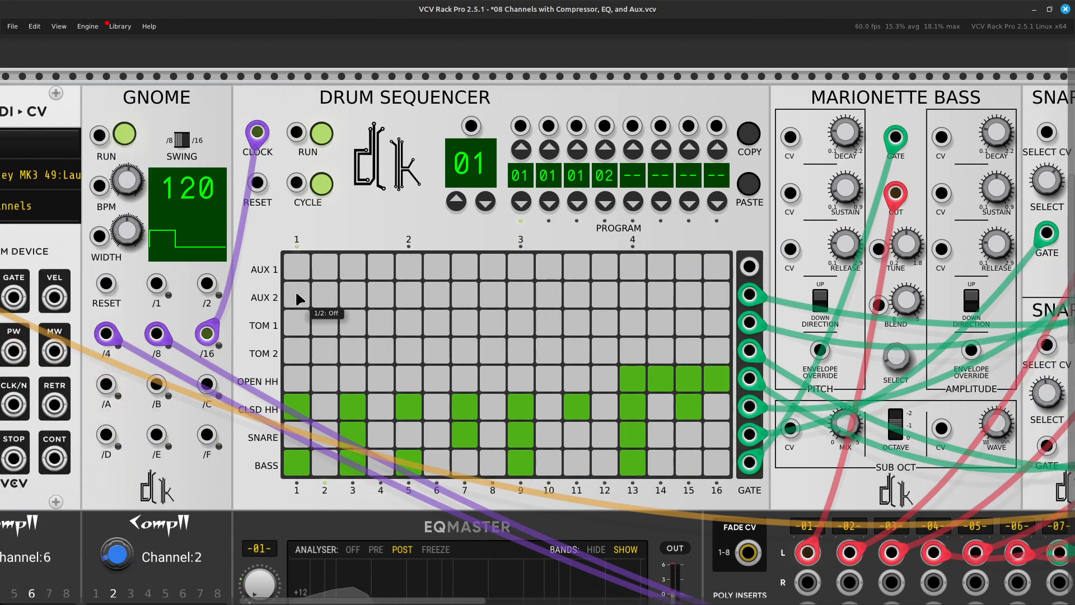
click(317, 301)
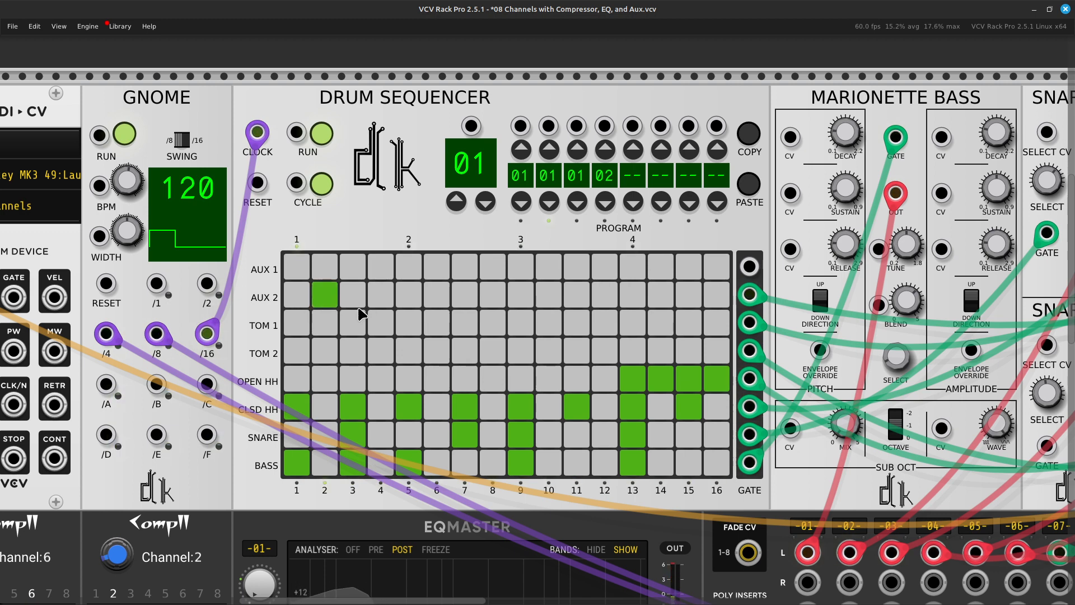
click(387, 303)
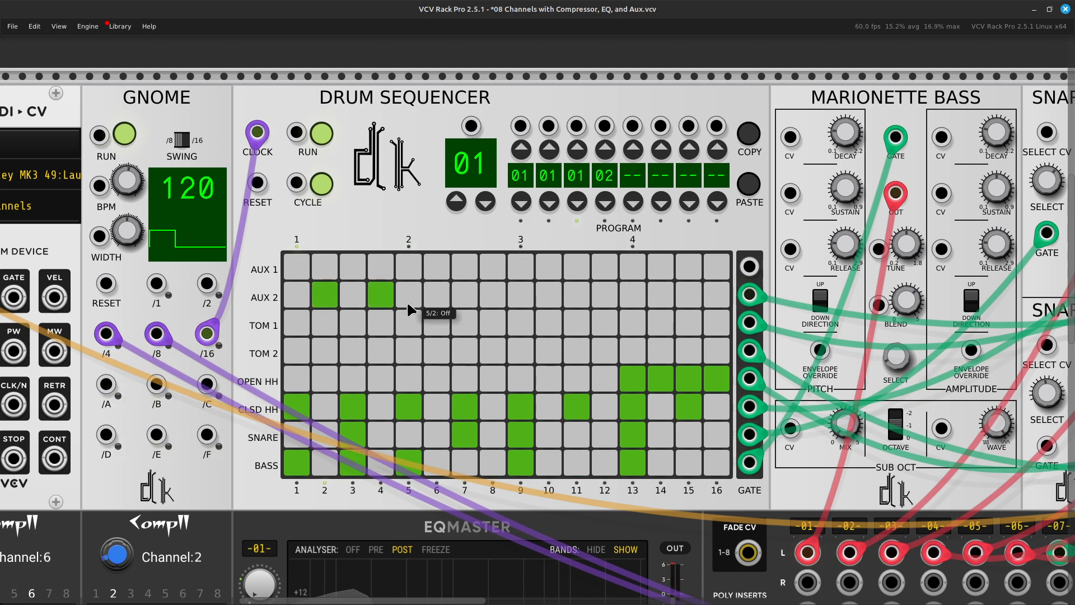
click(440, 301)
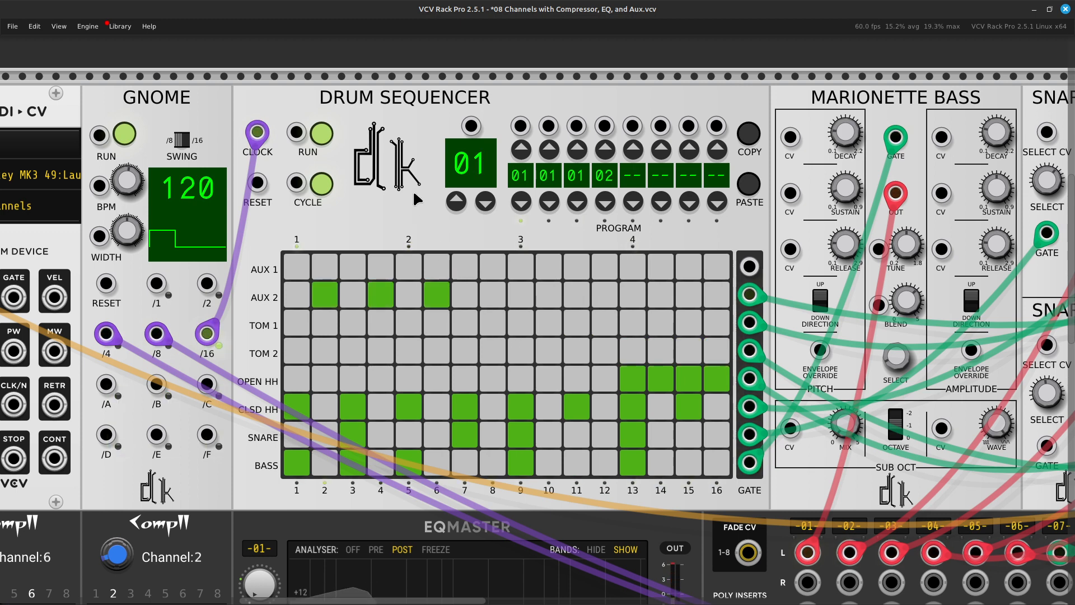
Step: Stop the drum sequencer and turn on AUX 2 steps 8 and 10 in pattern 01
click(326, 138)
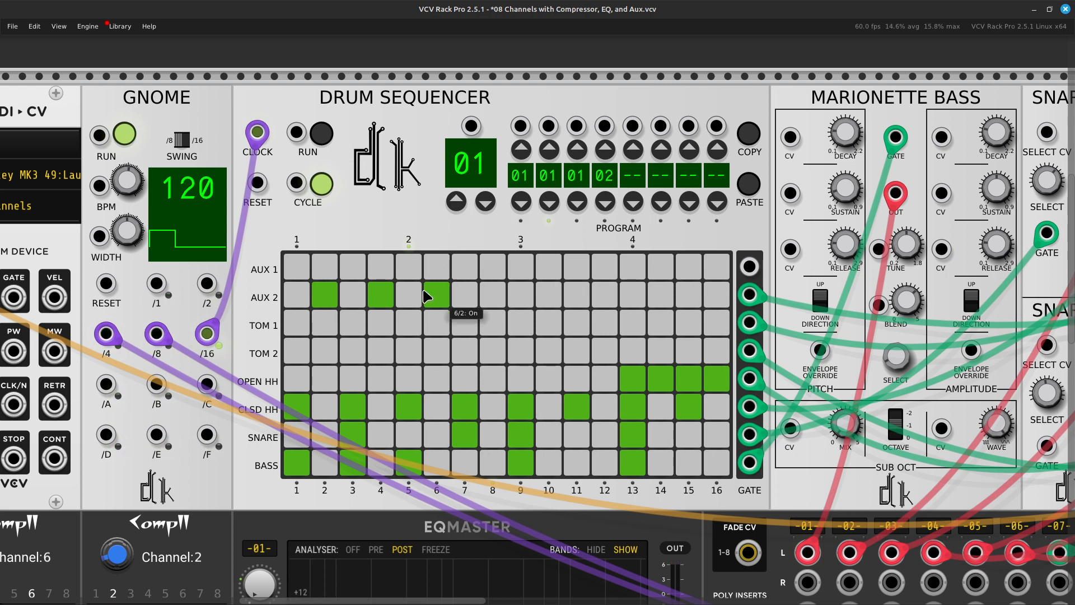
click(495, 299)
click(549, 299)
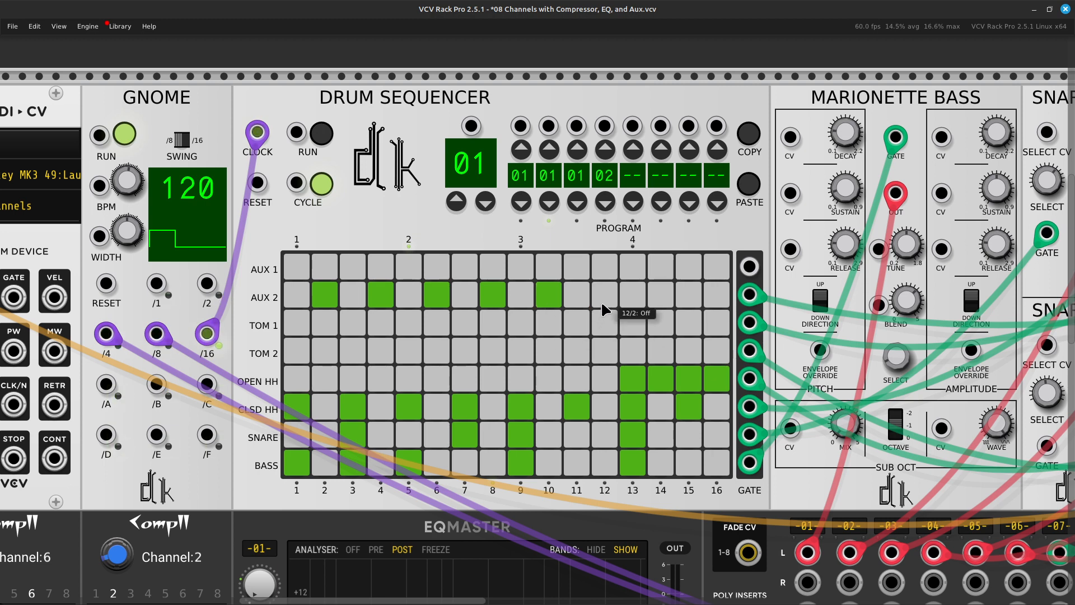
Step: Turn on steps 13 through 16 of the AUX 1 row in pattern 01, leaving steps 11 and 12 off
click(573, 261)
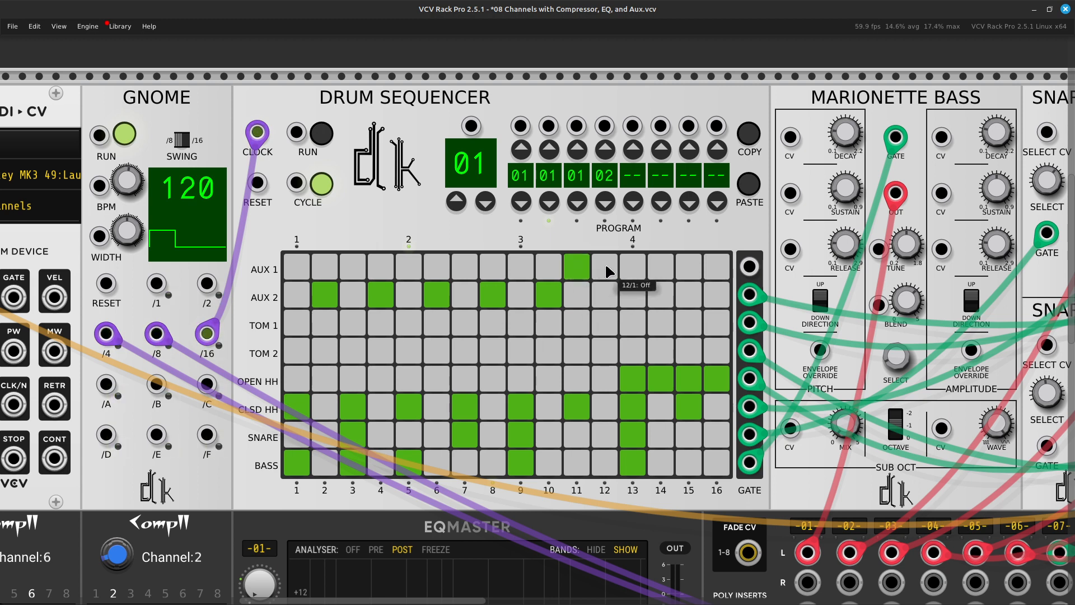
click(605, 262)
click(632, 261)
click(661, 264)
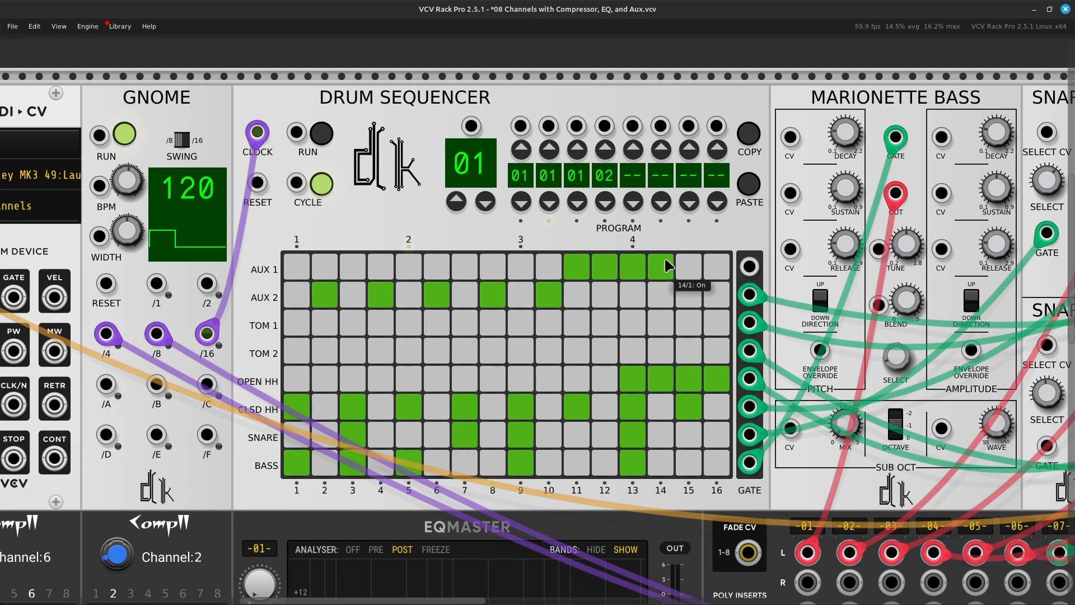
click(718, 269)
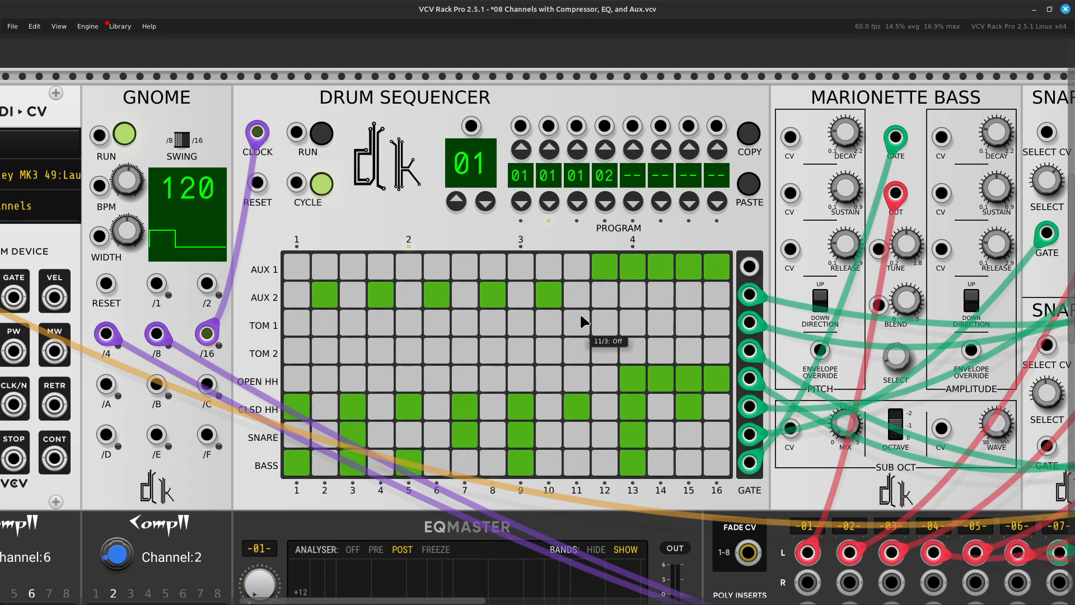
click(597, 267)
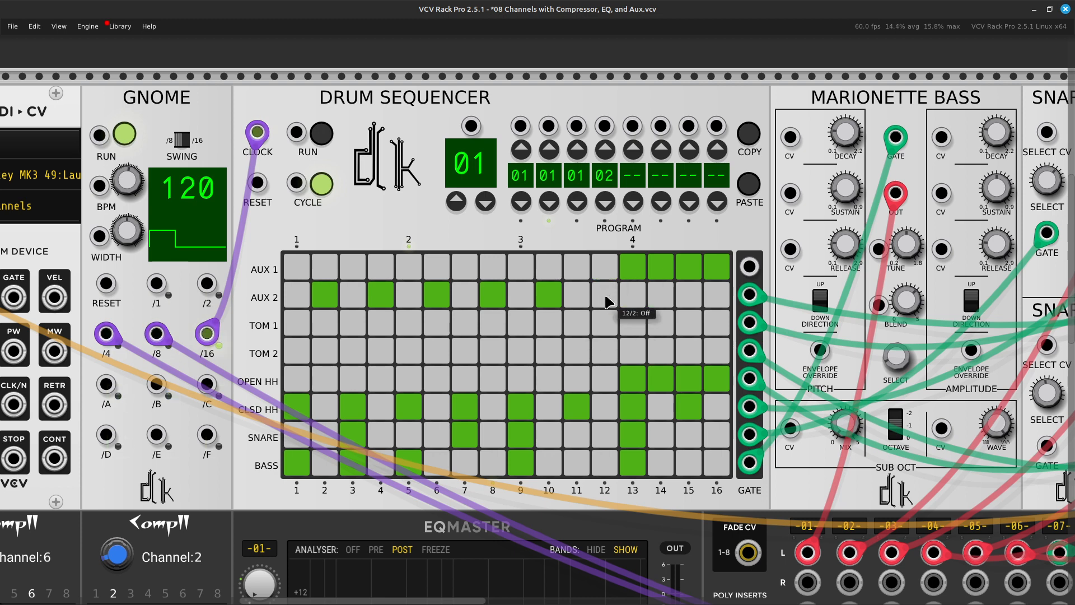
right_click(604, 298)
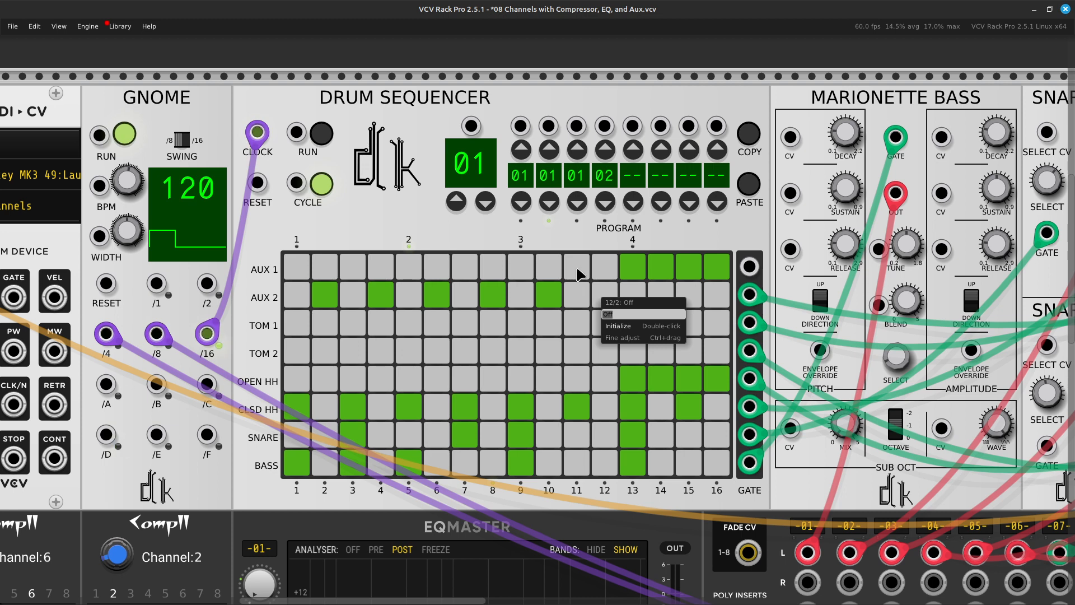
click(576, 264)
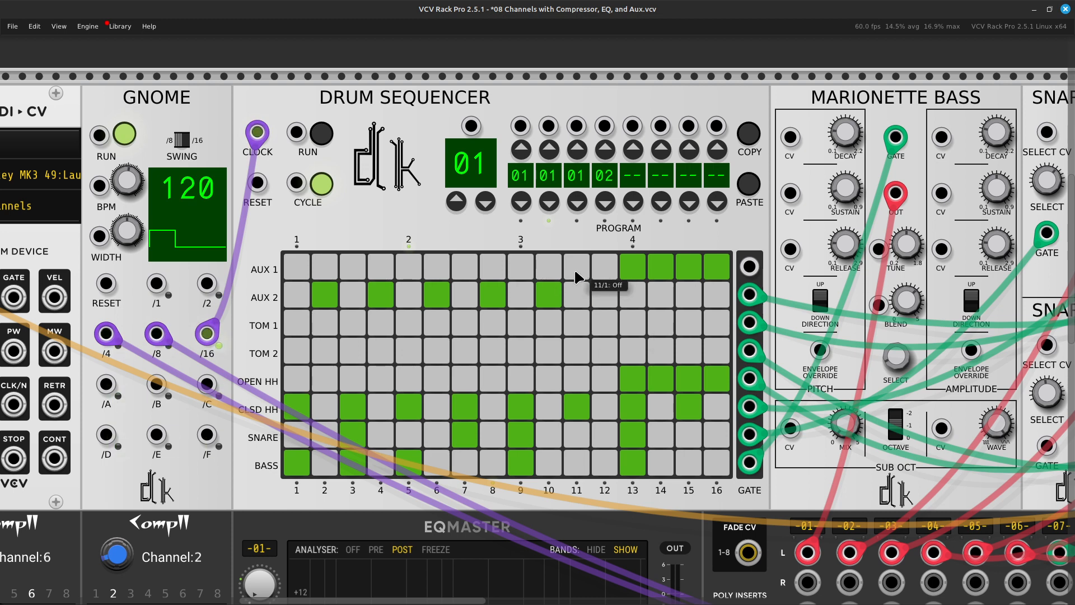
Step: Turn on AUX 1 steps 1, 3, 5, 7, 9 and 11 plus AUX 2 step 12 in pattern 01
click(574, 268)
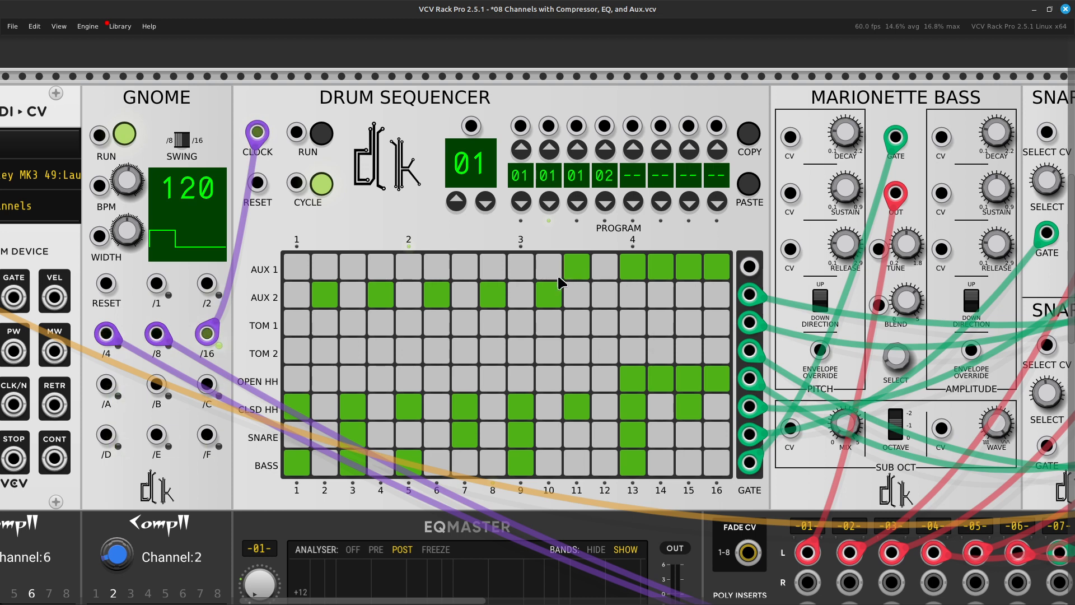
click(523, 276)
click(465, 274)
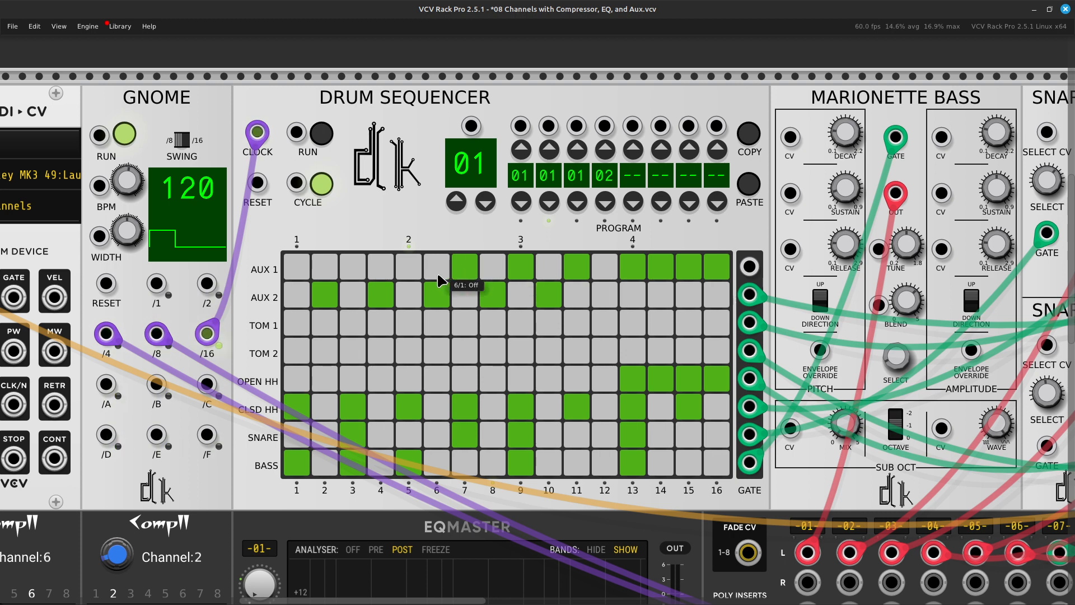
click(401, 265)
click(351, 265)
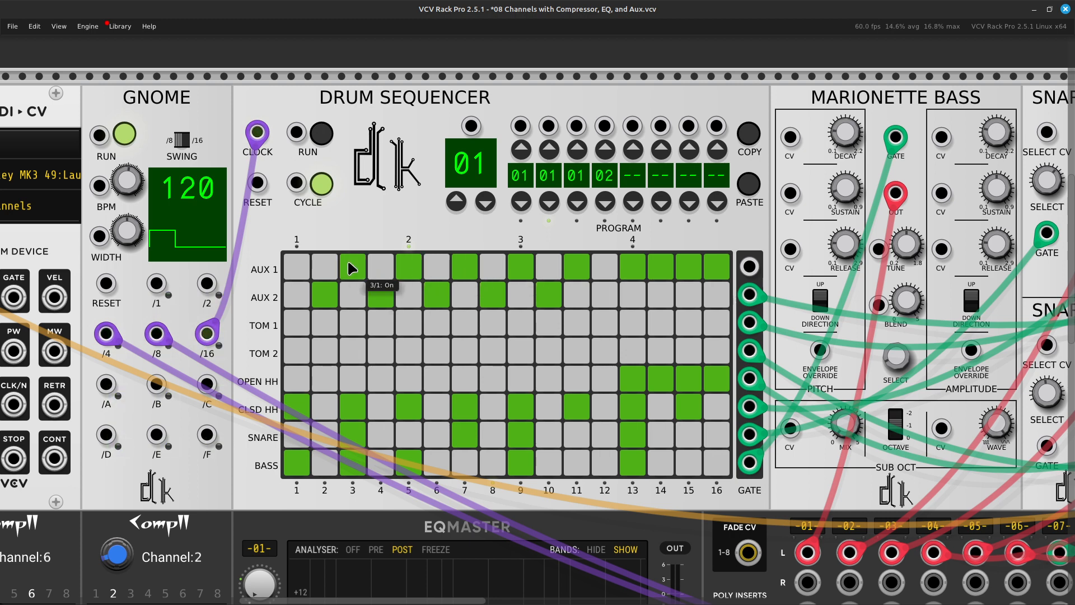
click(297, 271)
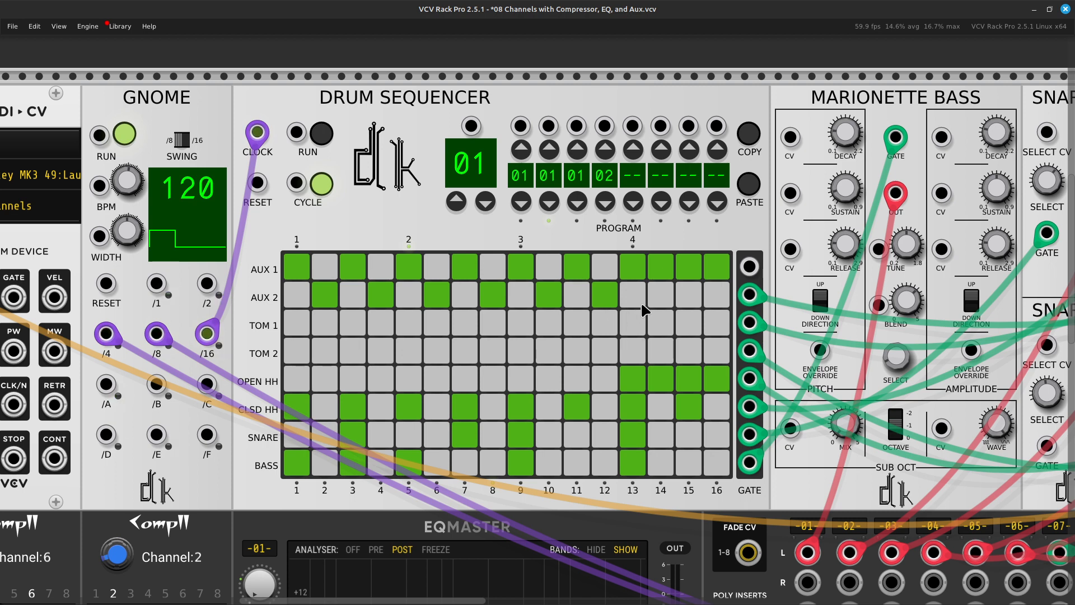
click(609, 290)
Step: Switch the drum sequencer to pattern 02 and turn on AUX 1 steps 9 through 16
click(453, 203)
click(513, 262)
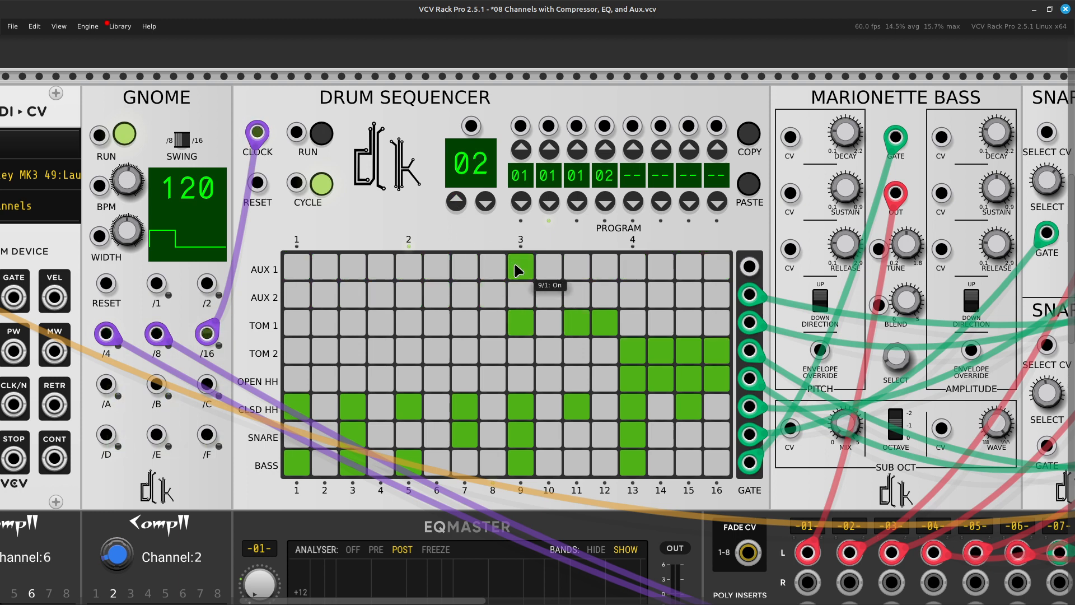
click(542, 264)
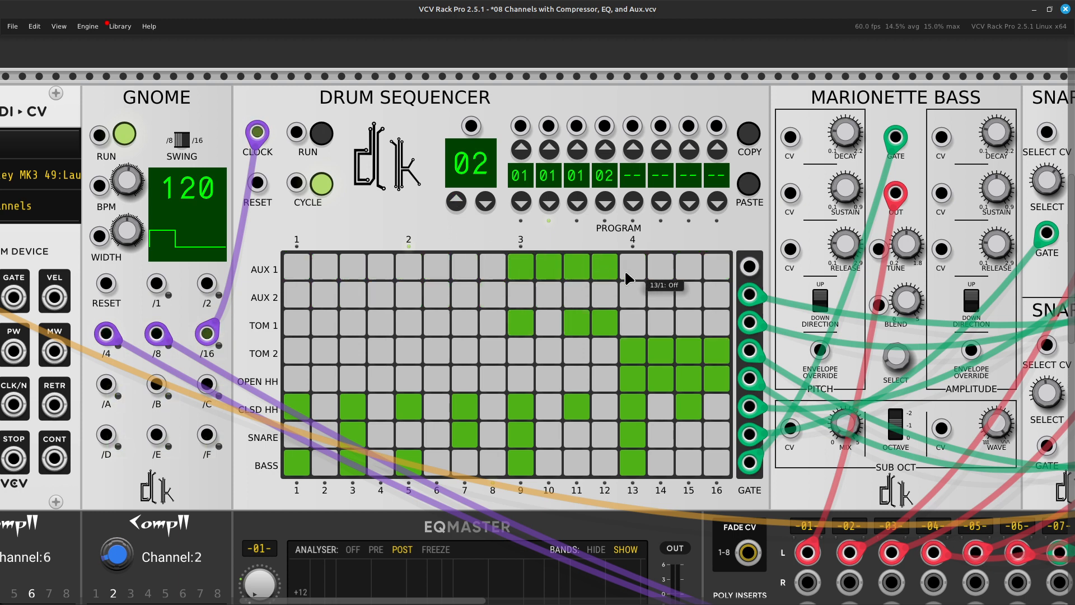
click(708, 273)
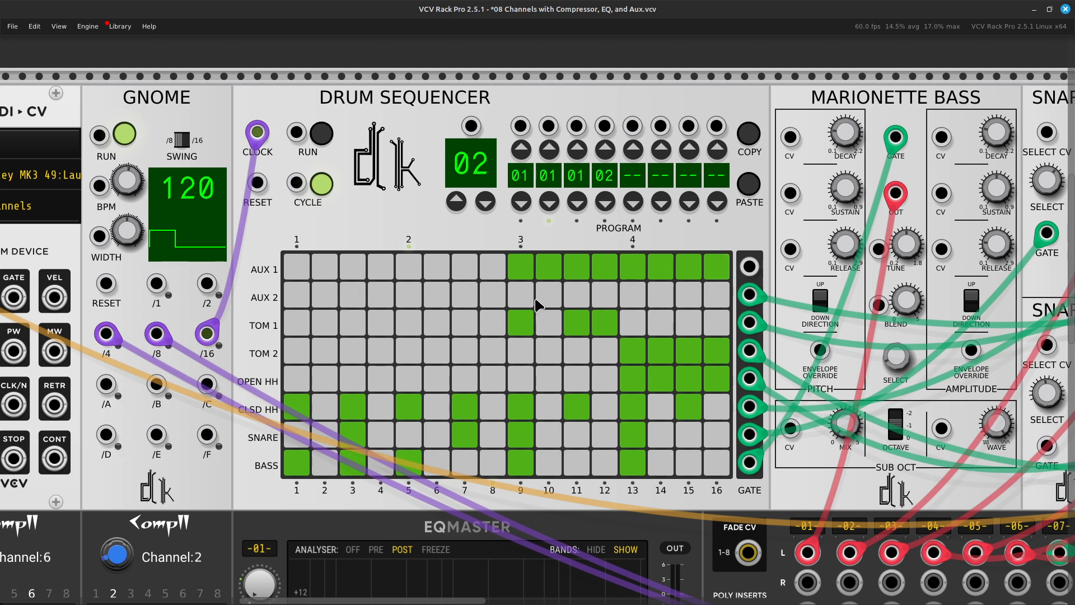
Step: In pattern 02, turn on AUX 1 steps 1, 3, 5 and 7 and AUX 2 steps 2, 4, 6 and 8
click(492, 295)
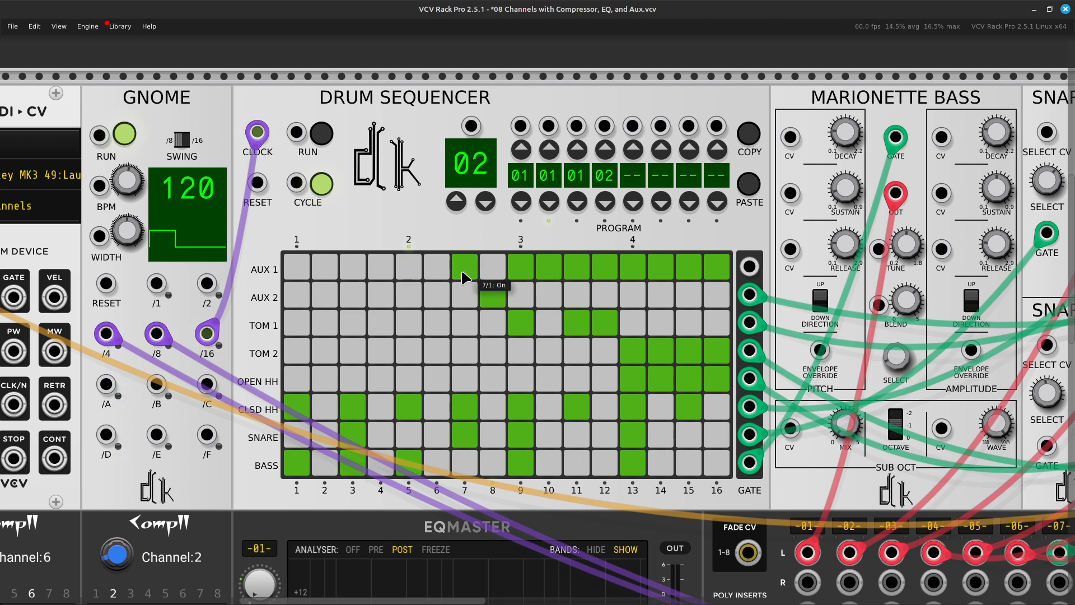
click(406, 271)
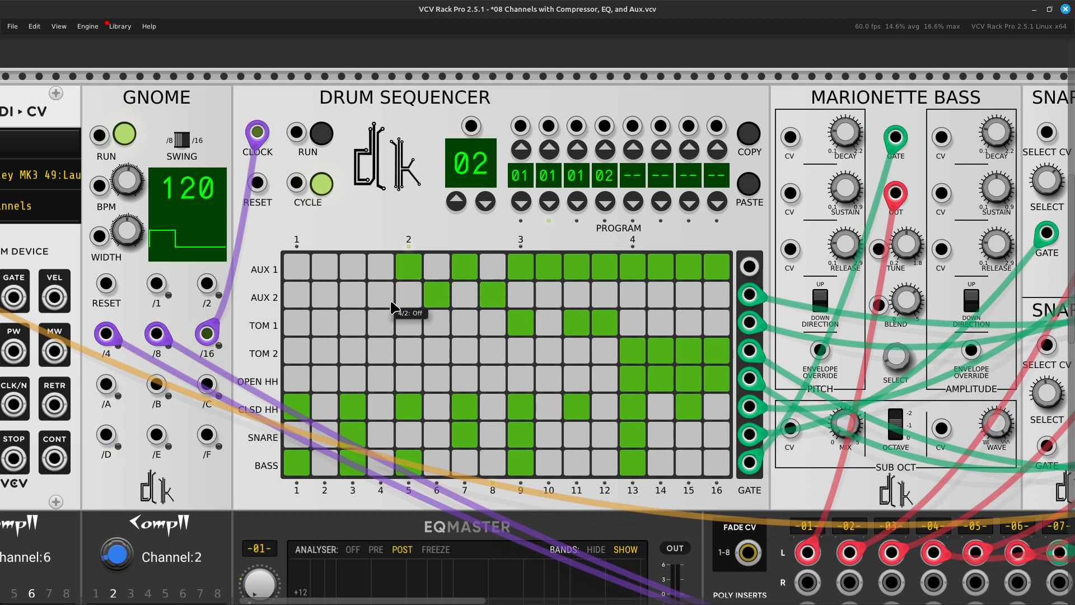
click(381, 303)
click(350, 269)
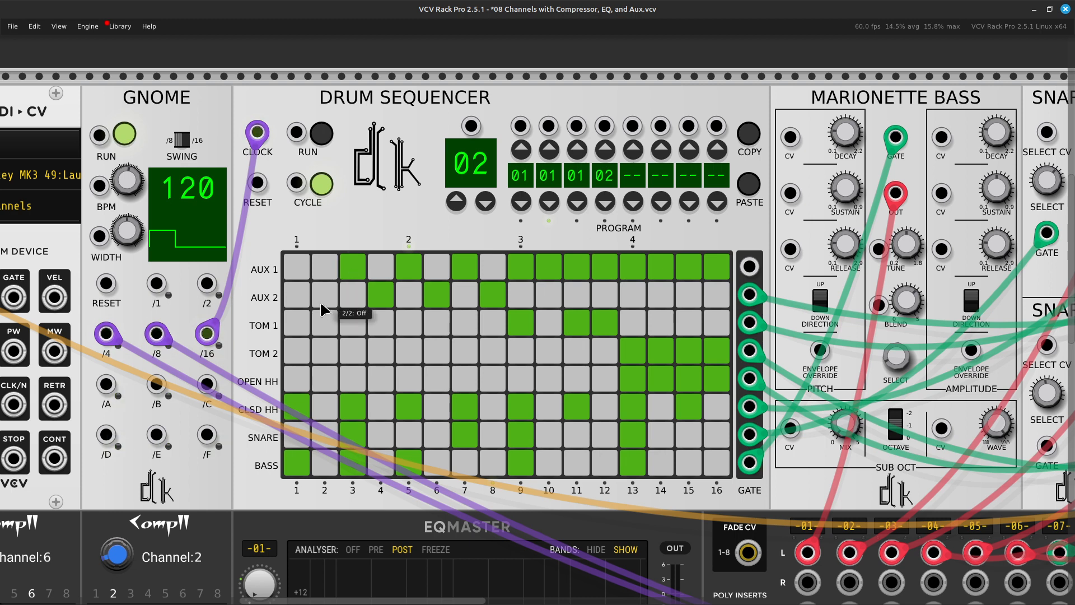
click(319, 301)
click(295, 265)
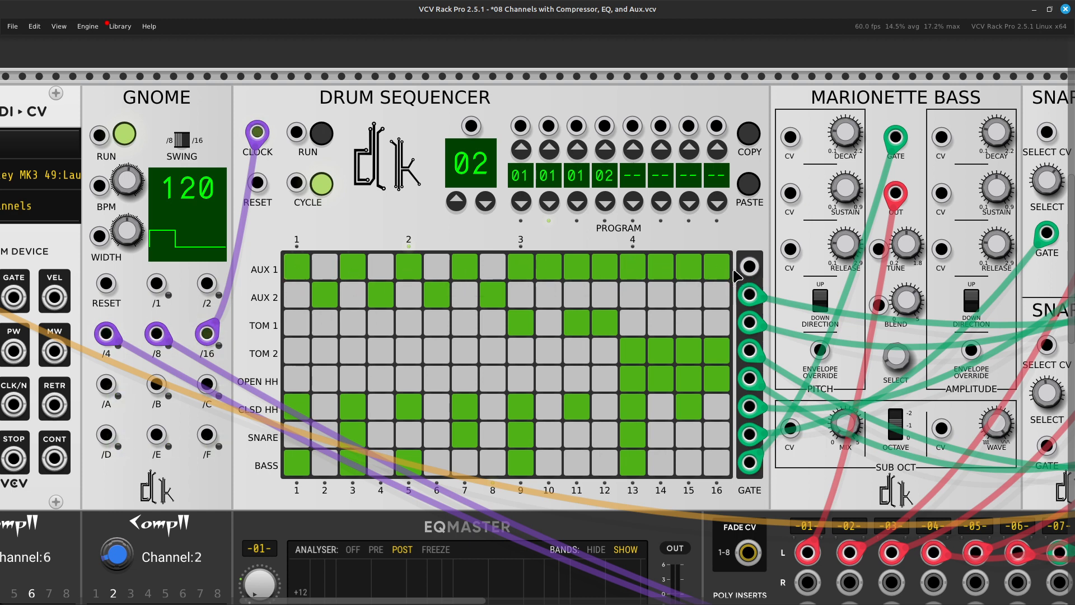
Step: Set the drum sequencer running again
key(Right)
key(Left)
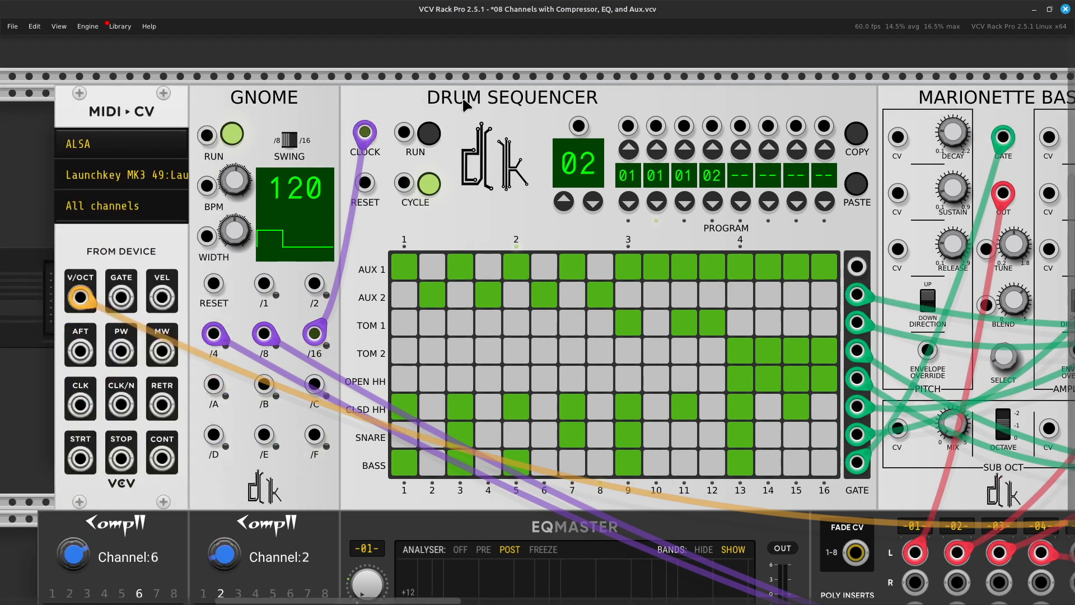
click(433, 136)
Step: Patch a red cable from the macro oscillator's audio output to the left input of mixer channel 07
key(Right)
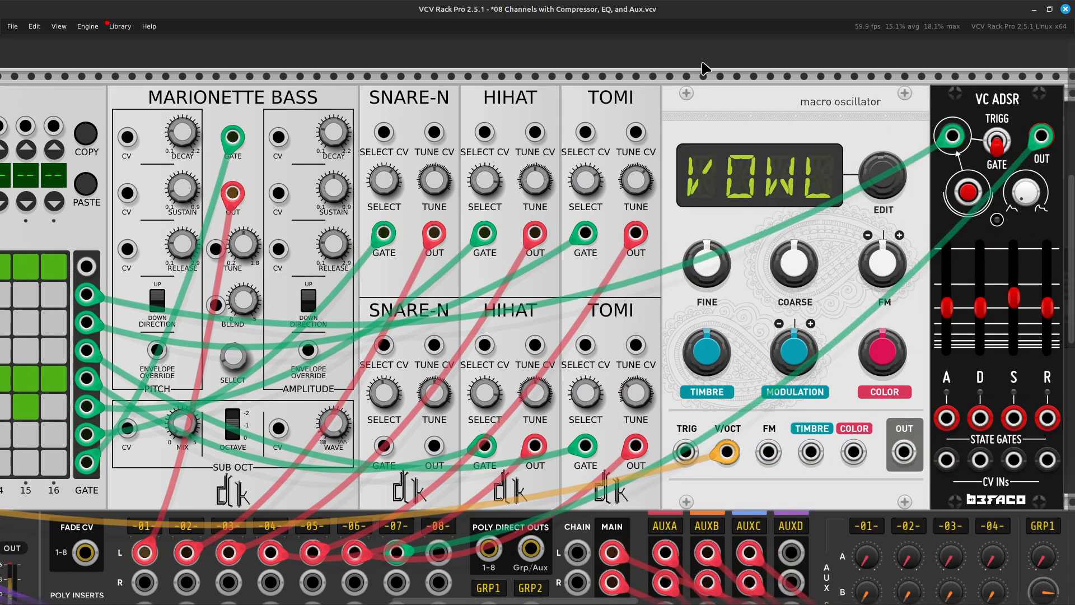
key(Right)
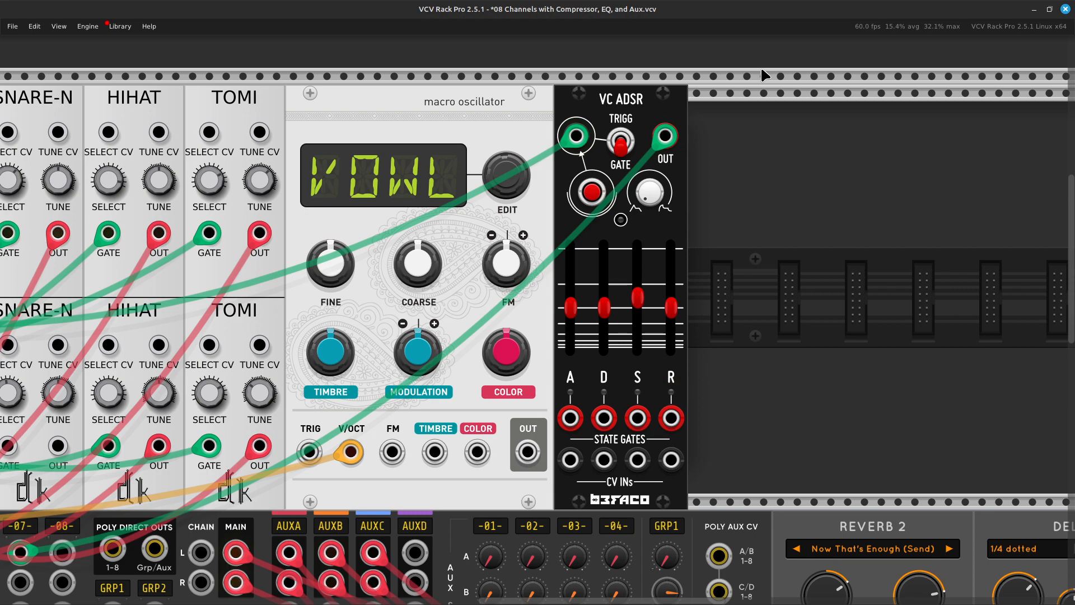
key(Down)
key(Down)
key(Down)
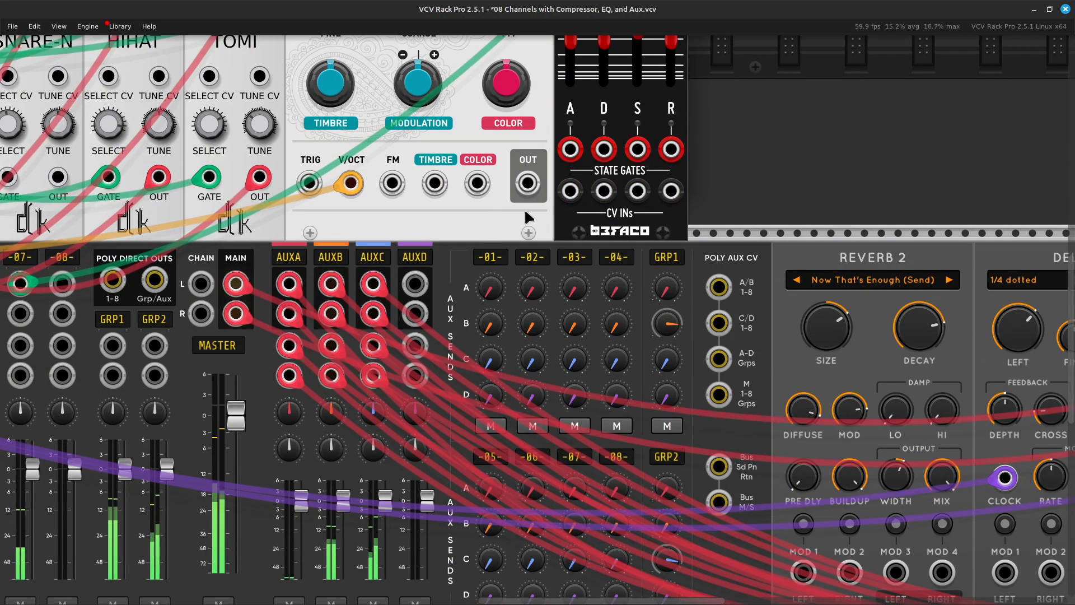
right_click(527, 189)
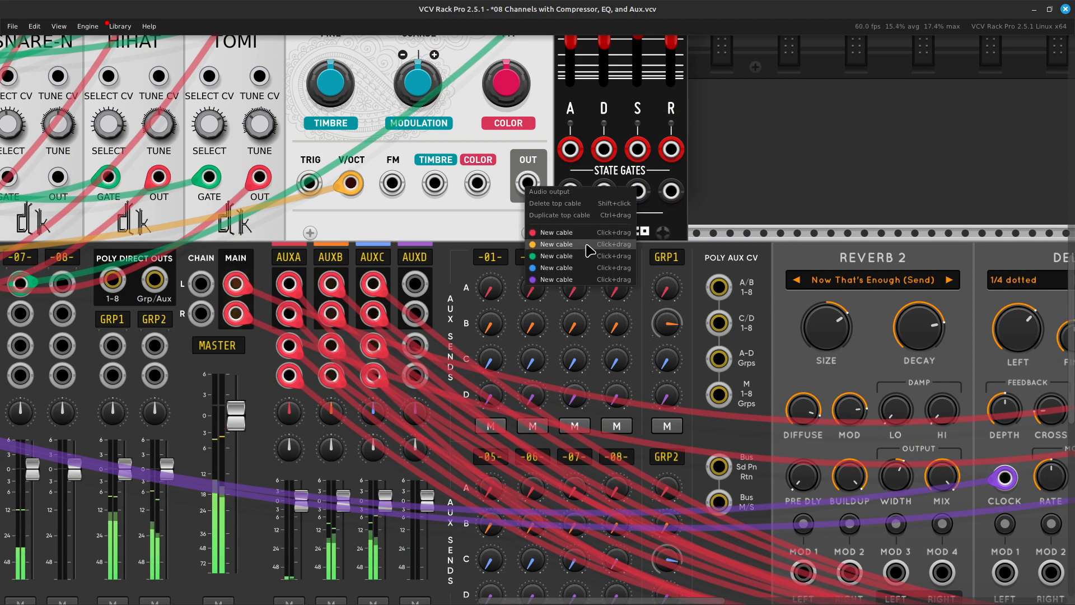
drag(556, 233, 398, 258)
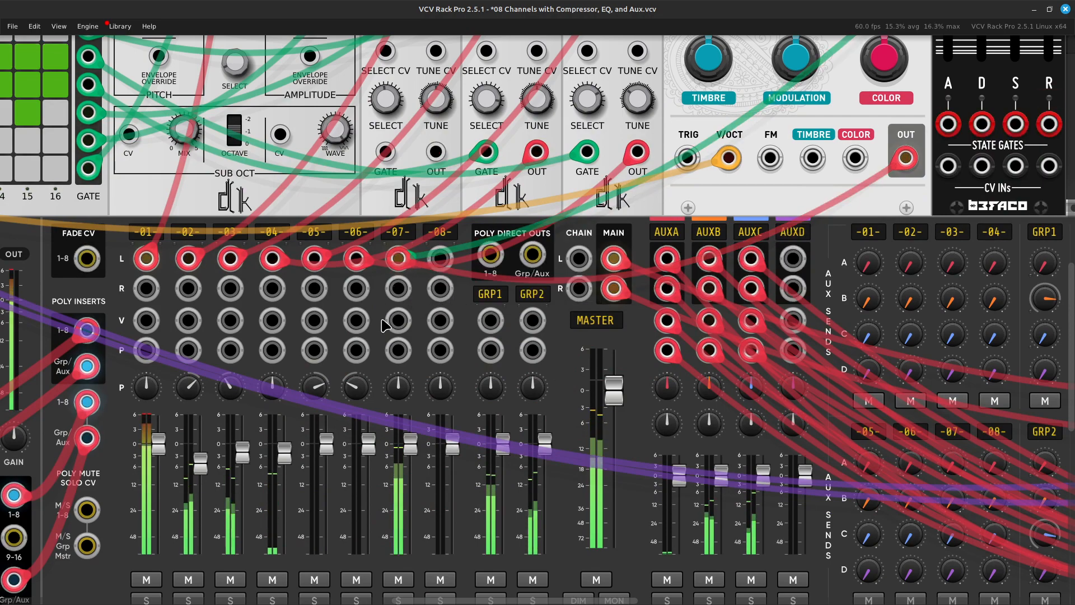
Step: Check the drum sequencer's AUX rows as it plays through patterns 01 and 02
scroll(385, 327, up, 5)
scroll(385, 326, down, 4)
scroll(385, 325, left, 7)
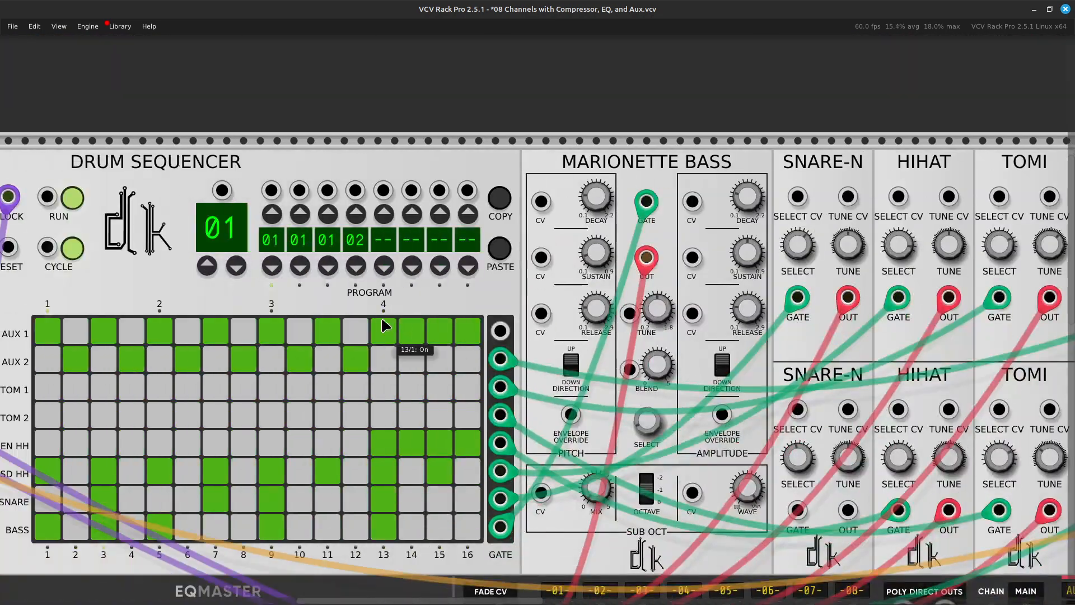
scroll(386, 325, left, 4)
scroll(380, 317, left, 4)
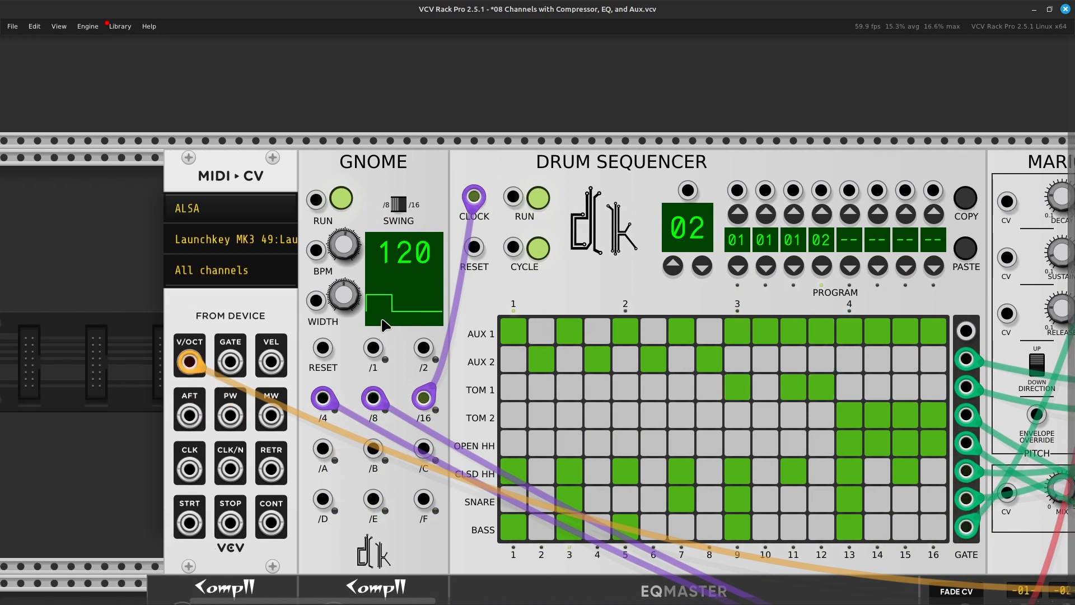
scroll(385, 327, right, 4)
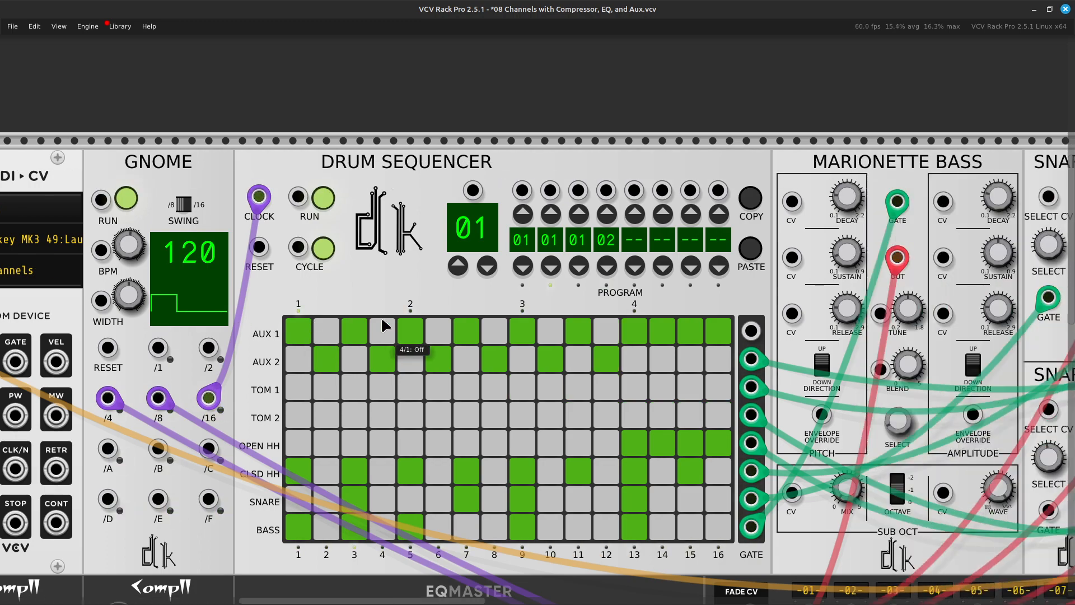
Step: Pull the mixer channel 07 fader all the way down
scroll(385, 326, right, 15)
scroll(385, 326, down, 7)
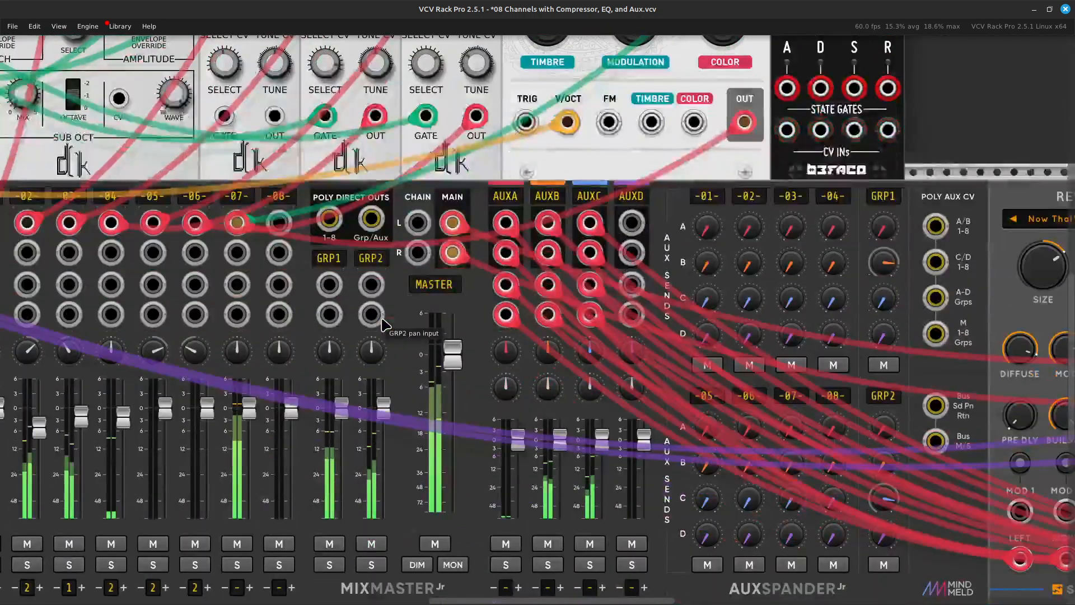
scroll(385, 327, left, 4)
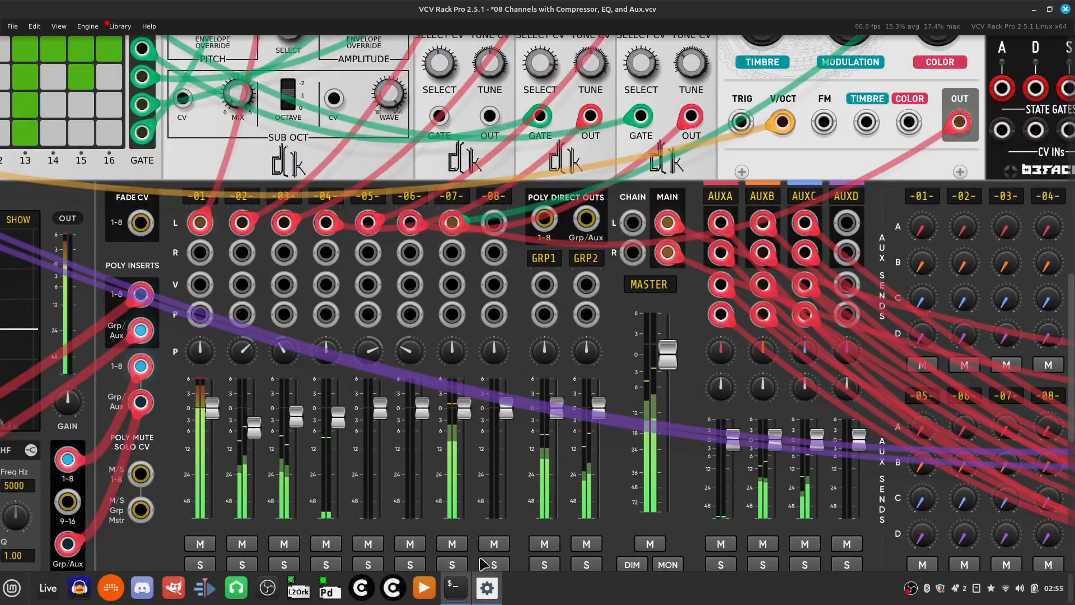
drag(464, 406, 464, 518)
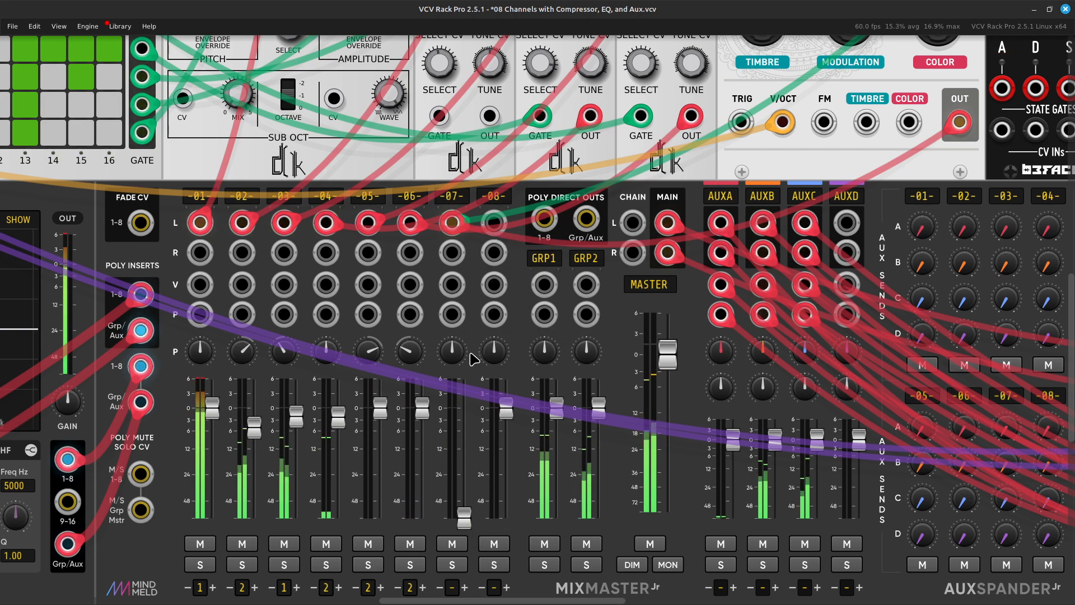
Step: Remove the green cable between the VC ADSR envelope output and the left input of mixer channel 07
scroll(502, 278, right, 1)
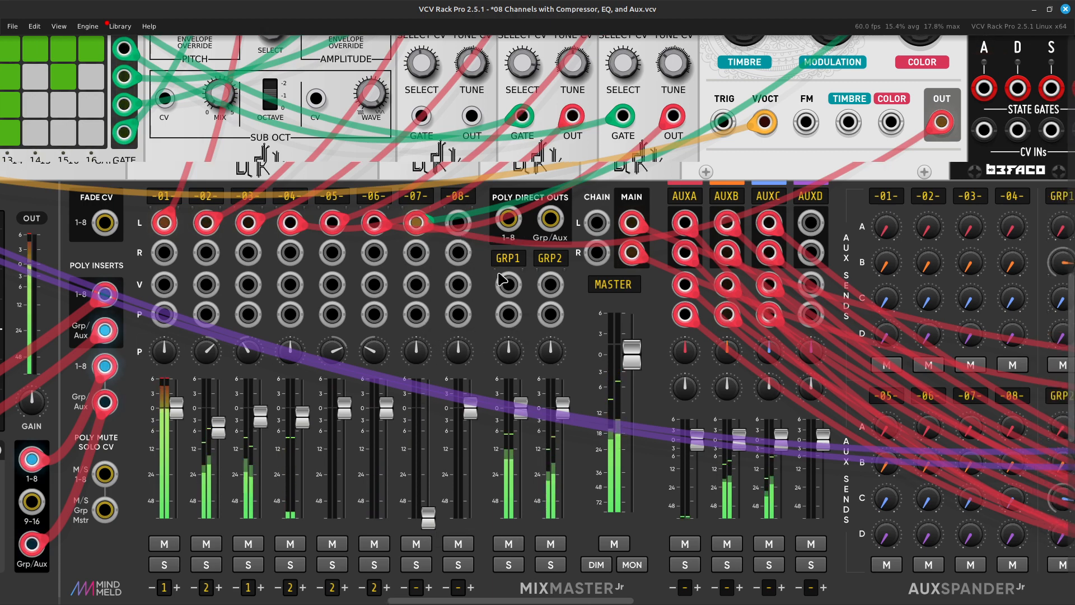
scroll(502, 279, right, 10)
scroll(625, 128, up, 10)
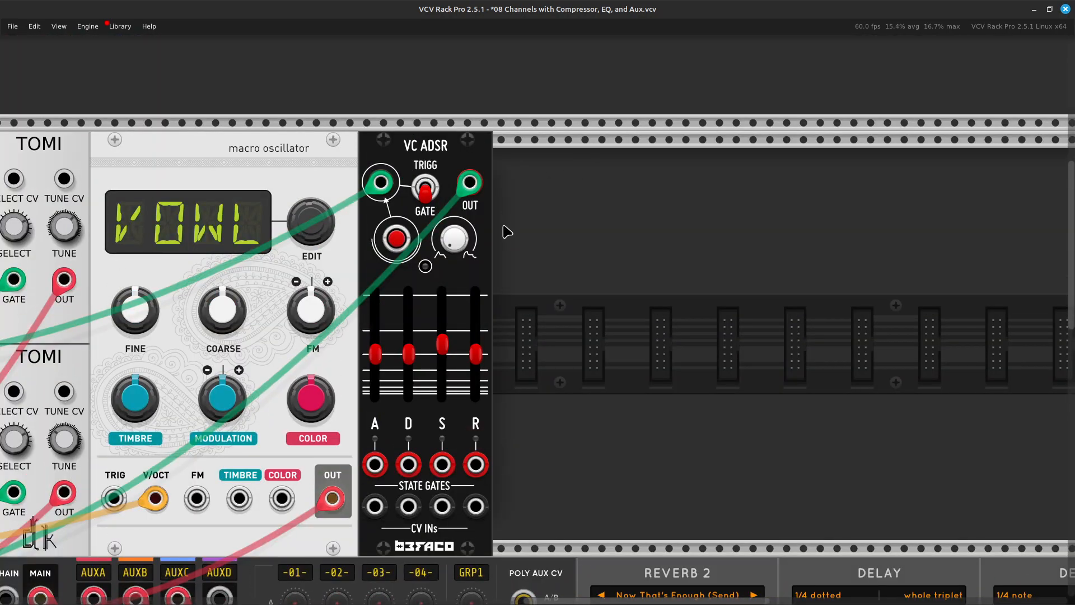
scroll(482, 207, left, 8)
scroll(447, 396, down, 8)
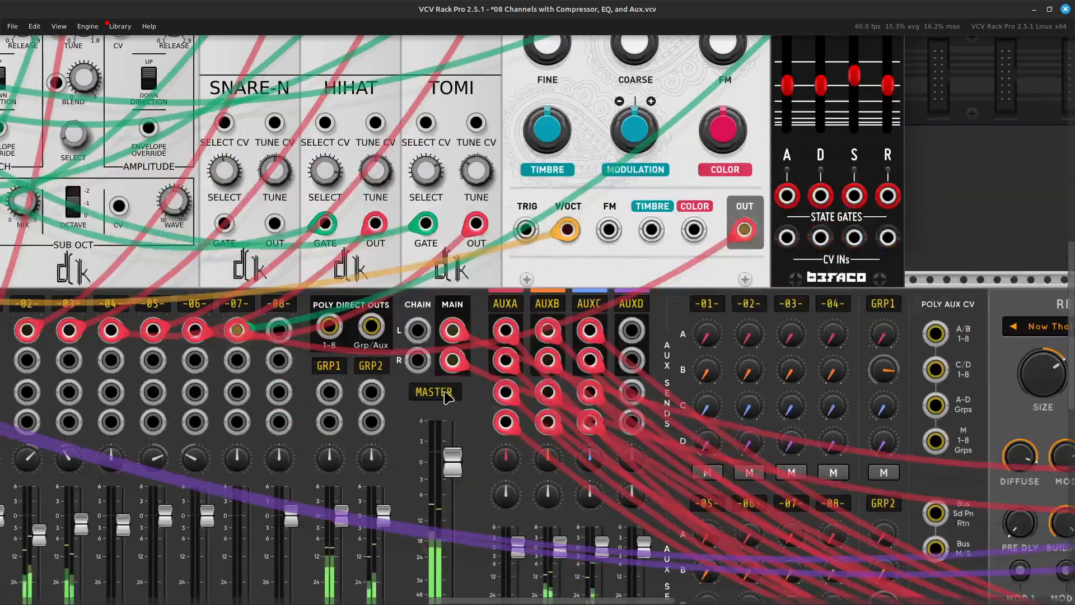
scroll(448, 397, left, 3)
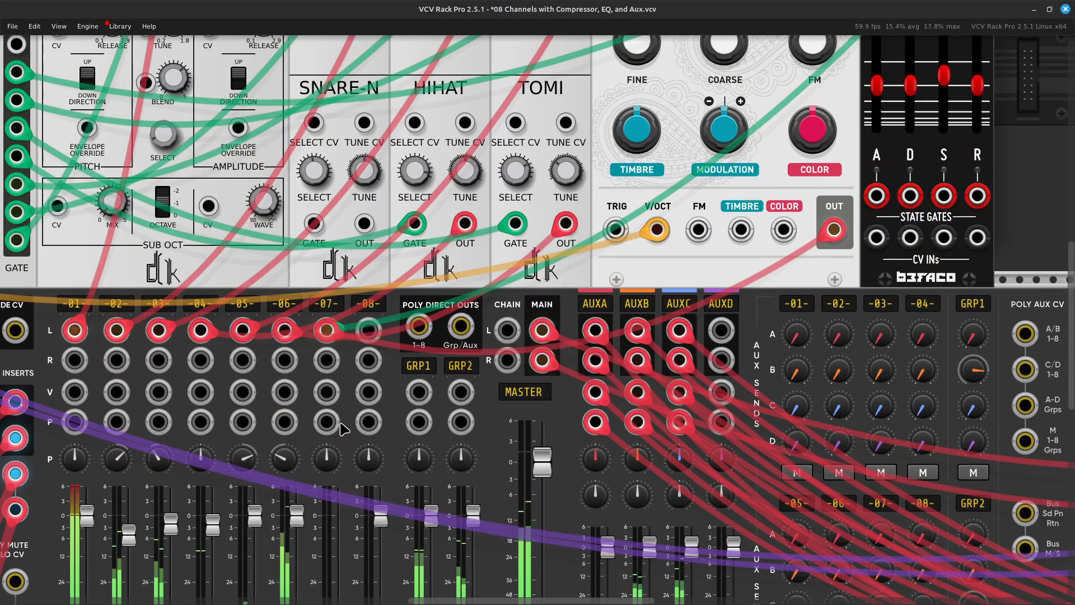
scroll(342, 428, left, 4)
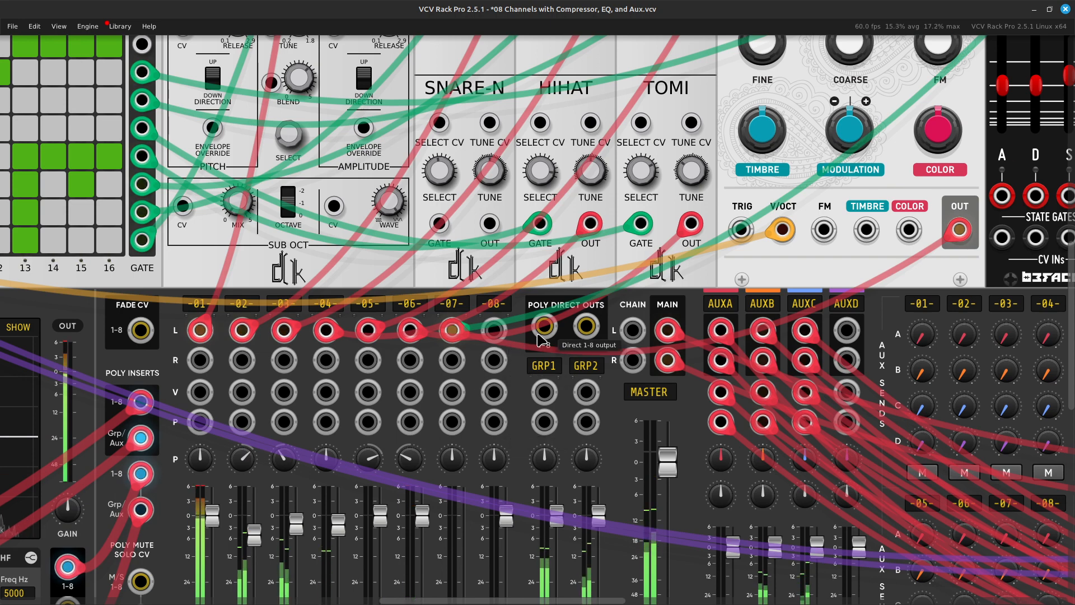
mouse_move(494, 329)
mouse_down()
mouse_move(503, 402)
mouse_move(488, 369)
mouse_move(493, 331)
mouse_up()
scroll(568, 238, right, 8)
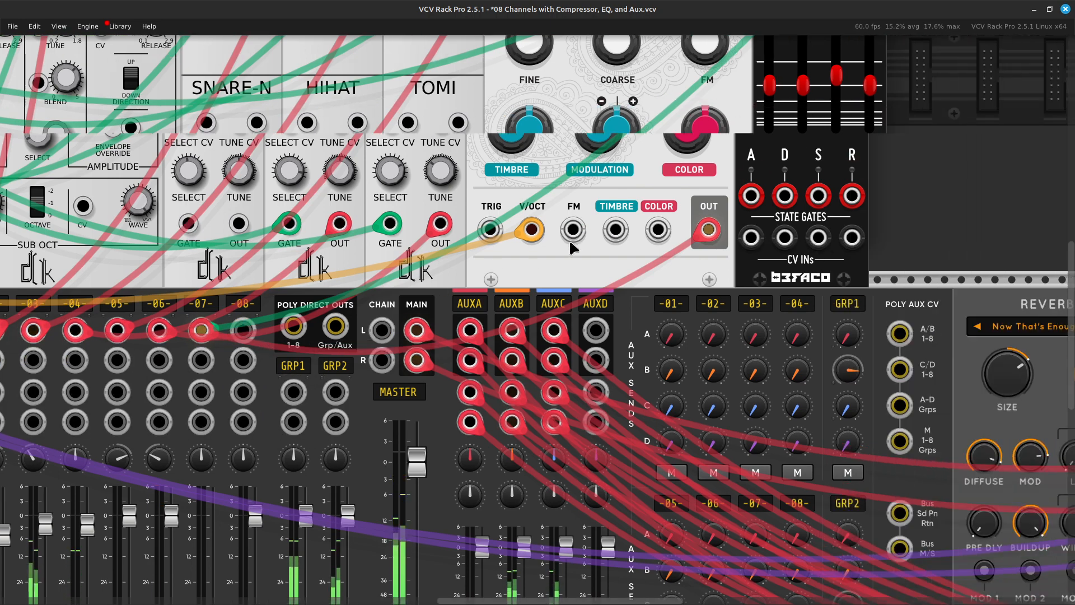
key(Right)
key(Up)
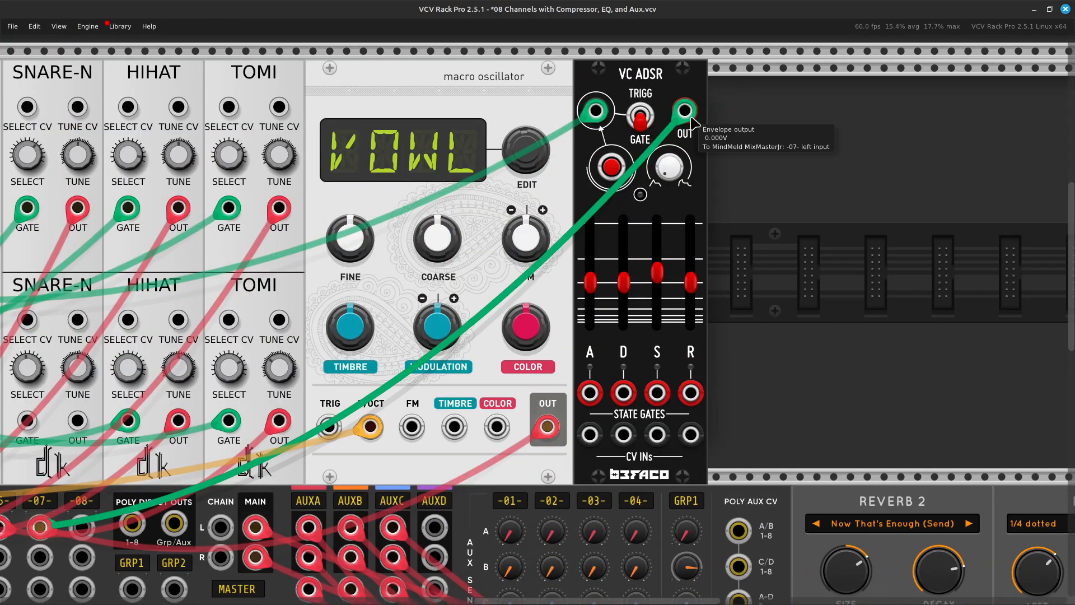
drag(693, 111, 401, 520)
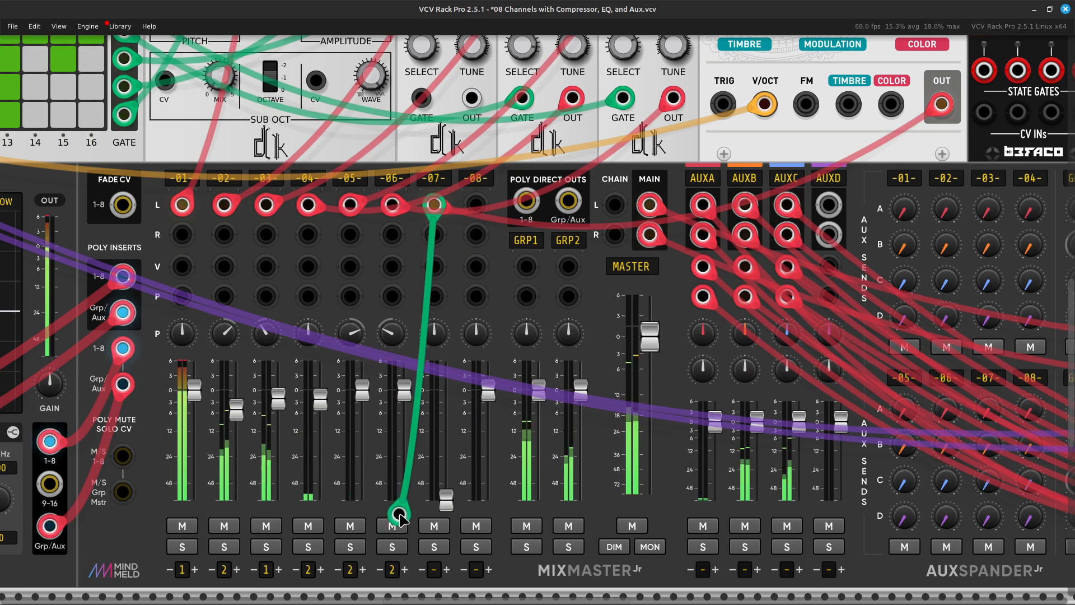
drag(399, 515, 401, 518)
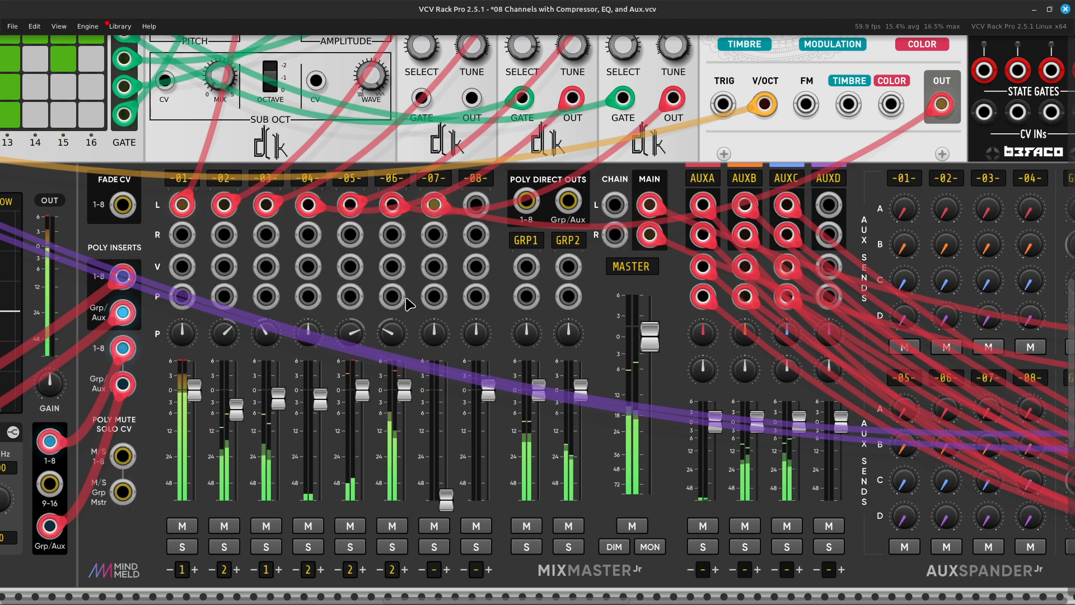
Step: Patch a new green cable between mixer channel 07's level input and the VC ADSR envelope output
right_click(431, 272)
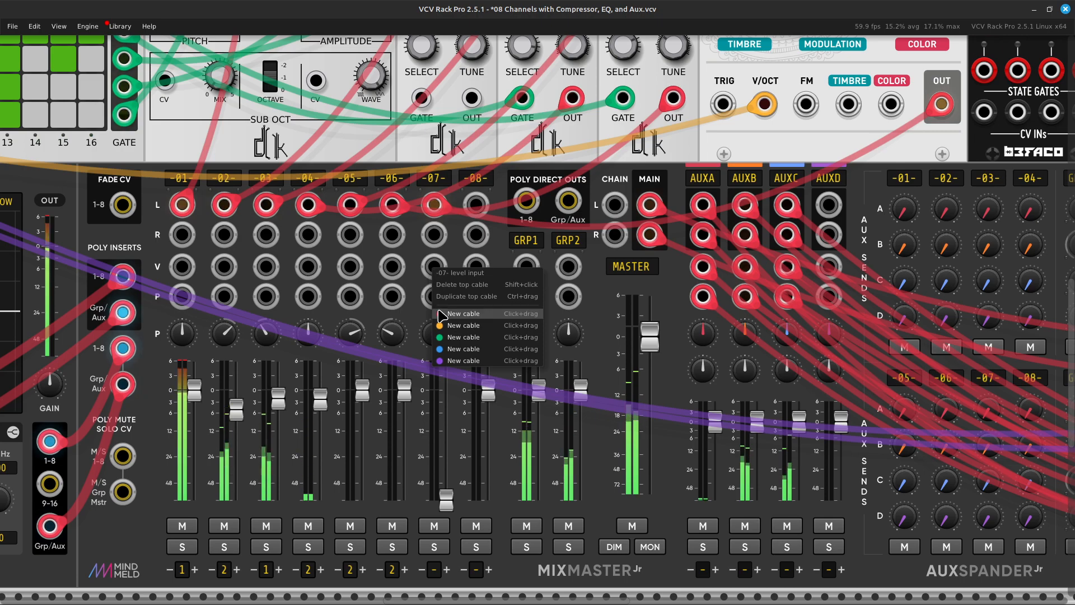
click(446, 338)
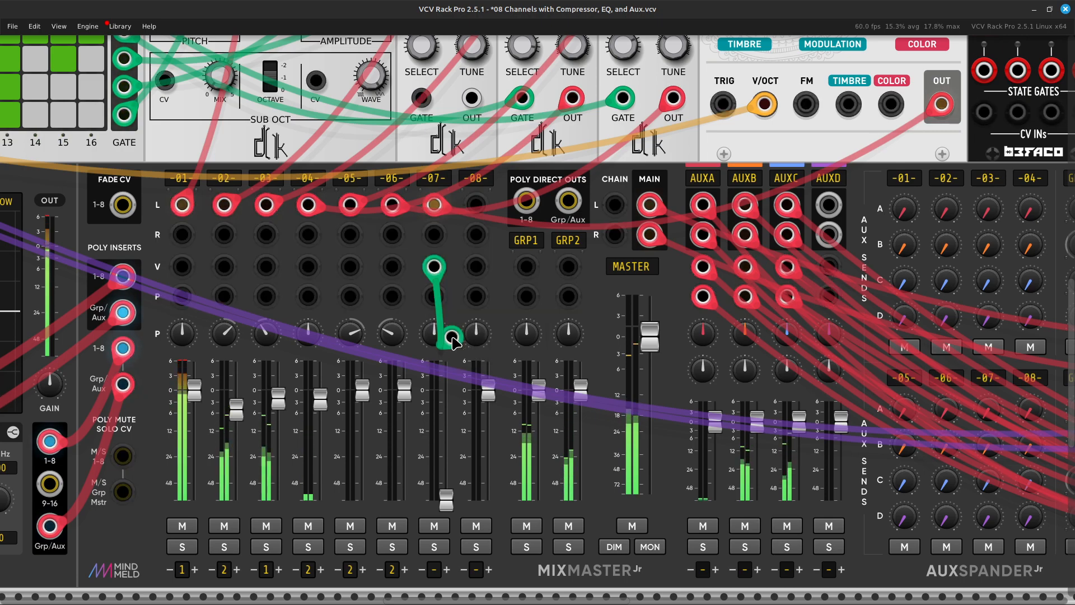
scroll(479, 330, right, 10)
scroll(479, 330, up, 2)
scroll(479, 330, up, 5)
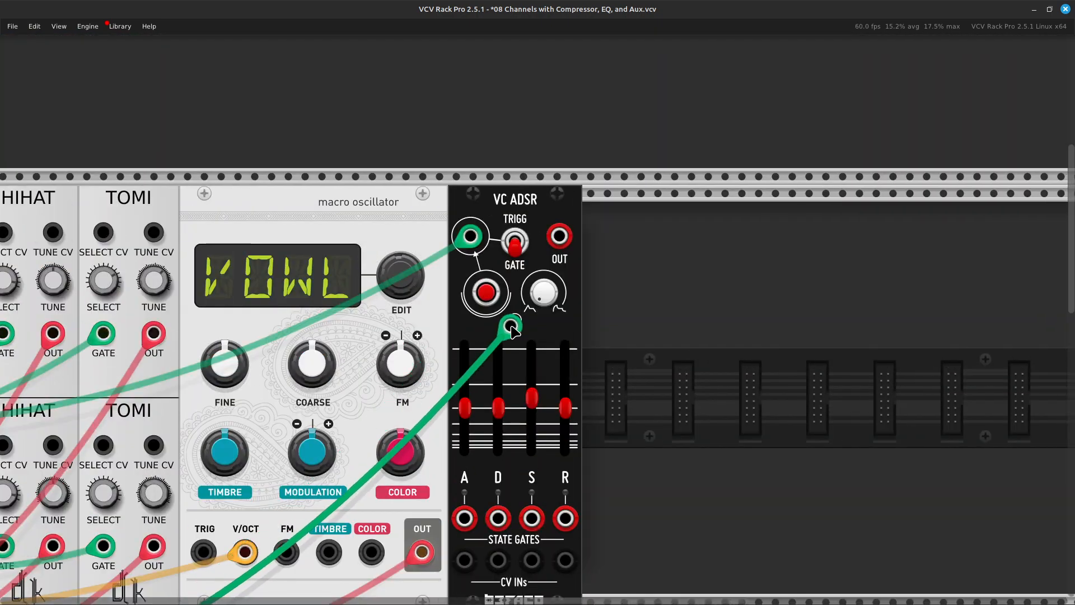
click(558, 236)
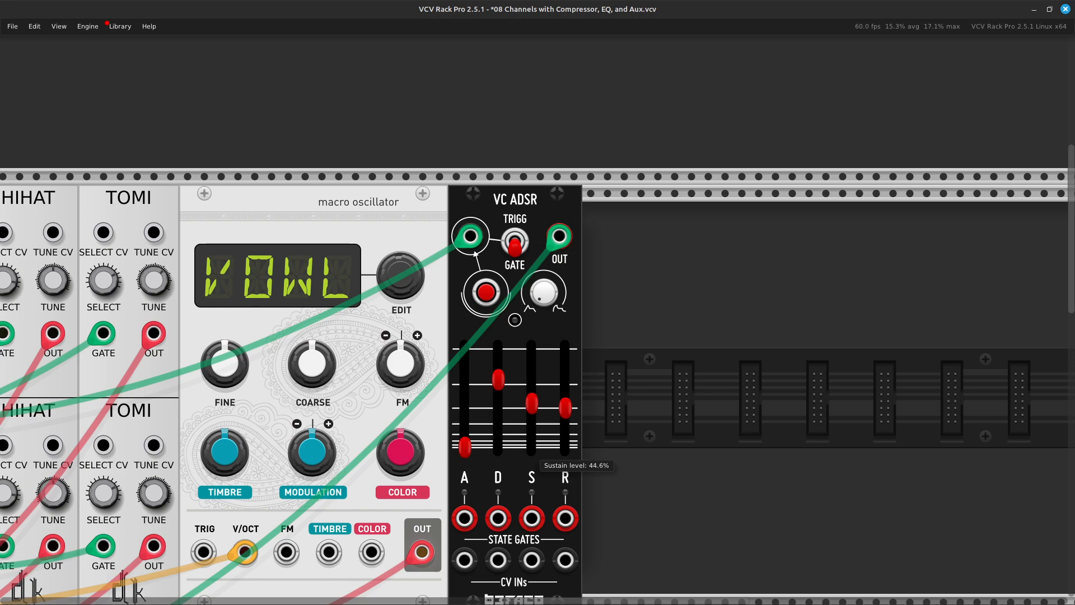
Step: Shape the VC ADSR envelope with a near-minimum attack, about 1.85 s decay, about 44.6% sustain and a slightly longer release
drag(565, 406, 564, 407)
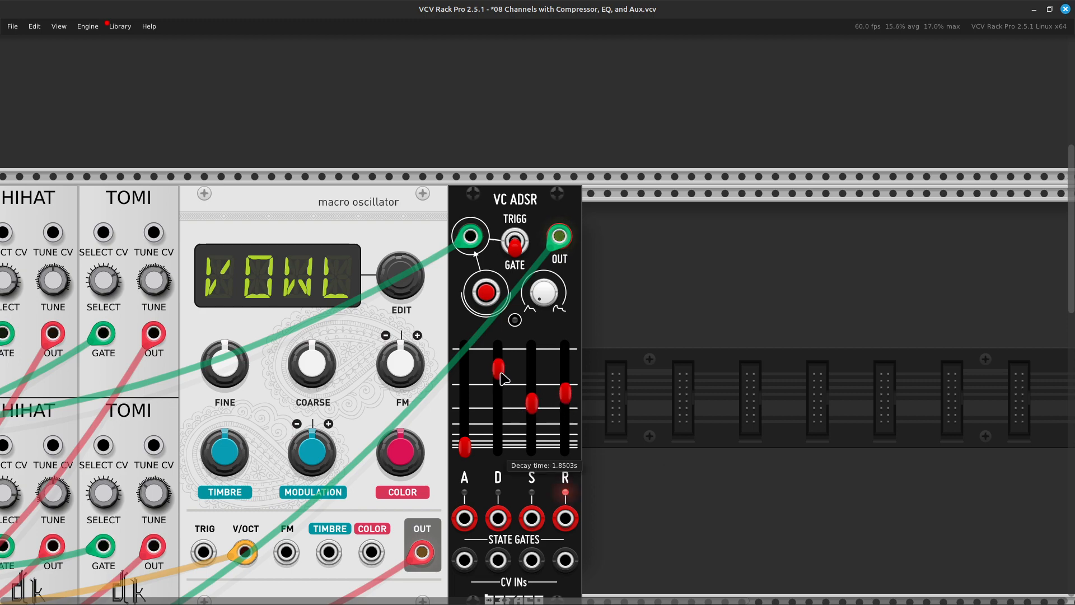
scroll(502, 378, down, 5)
scroll(502, 378, up, 3)
scroll(502, 377, left, 3)
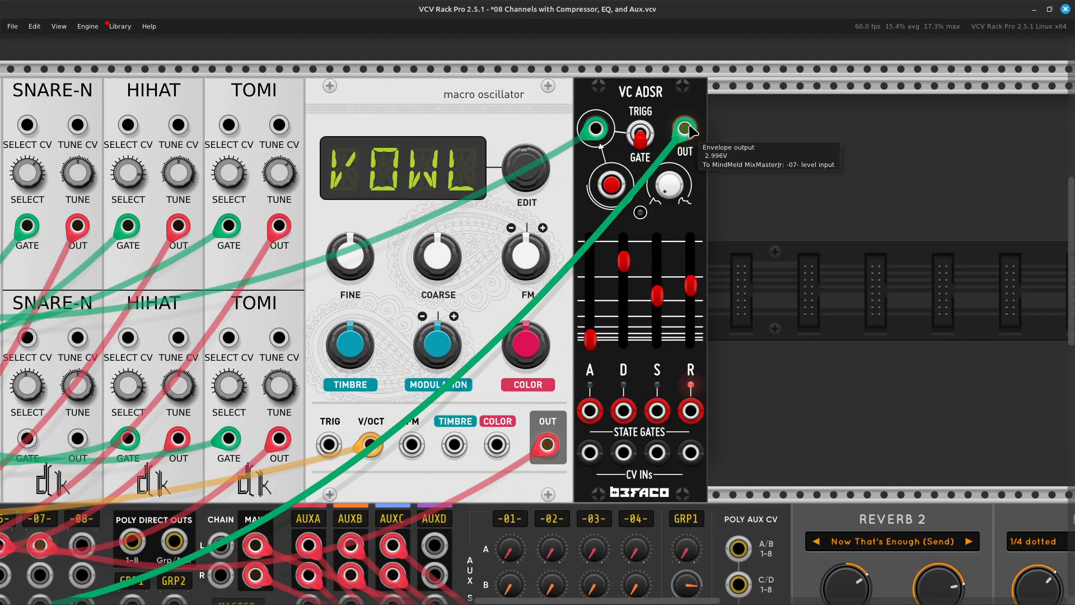
Step: Raise the mixer channel 07 fader and initialize its level to the default
scroll(689, 130, down, 5)
scroll(690, 130, left, 6)
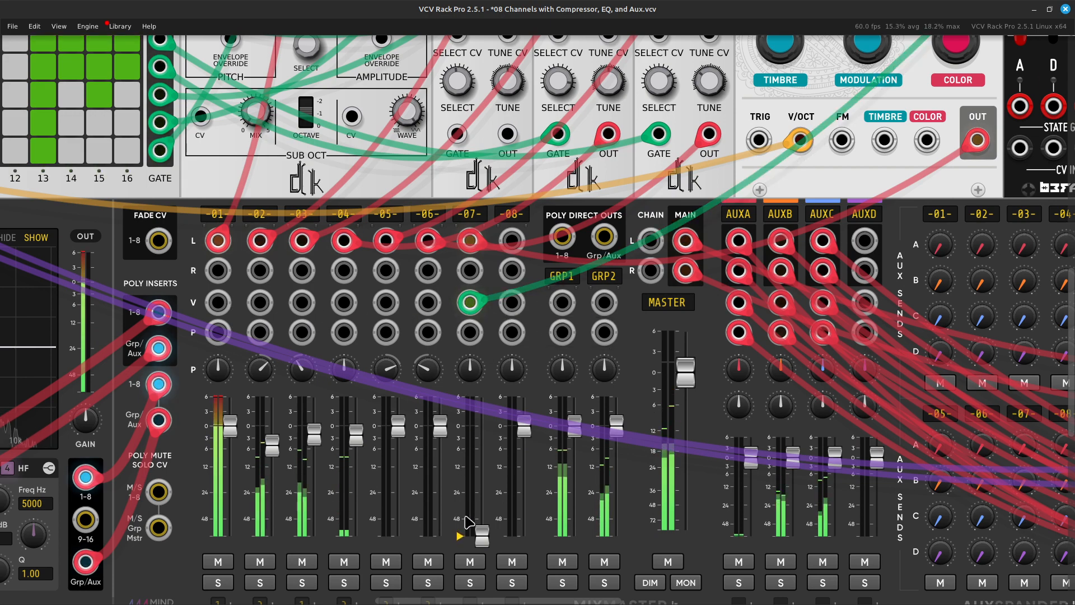
drag(482, 542, 482, 437)
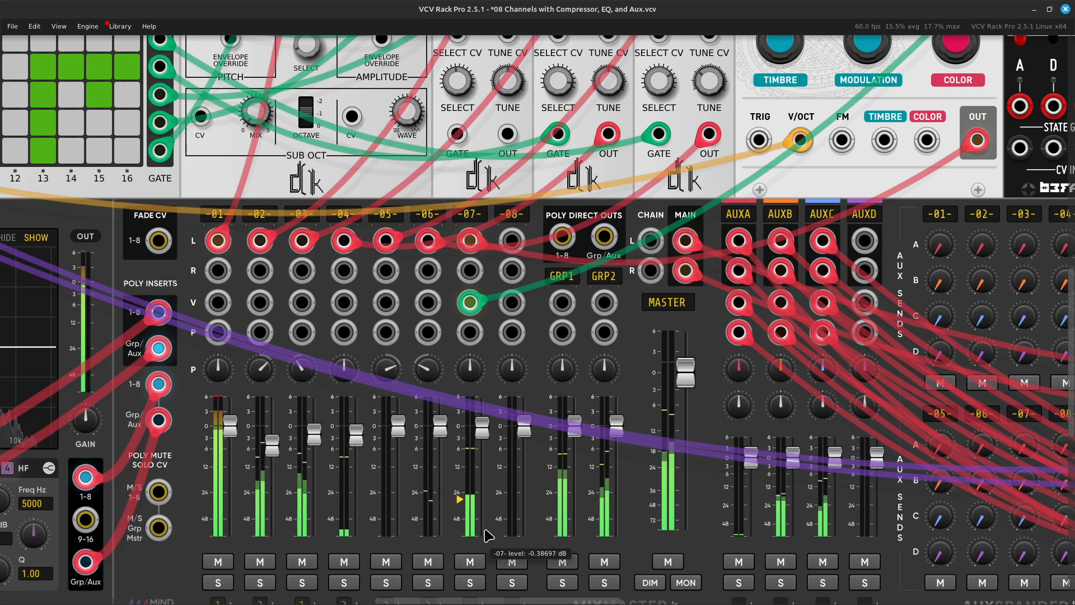
right_click(480, 436)
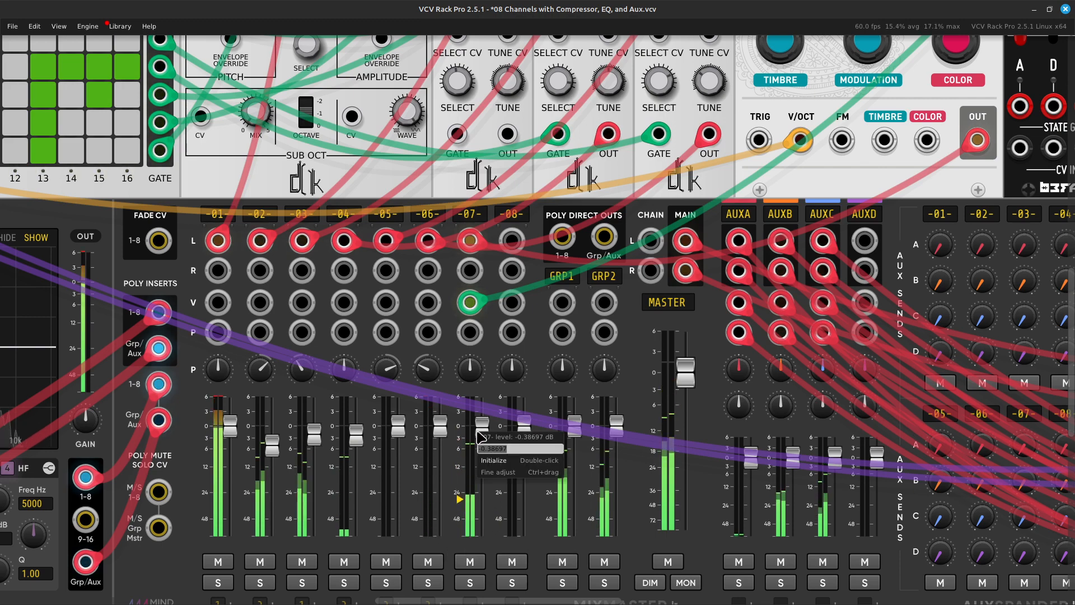
click(495, 461)
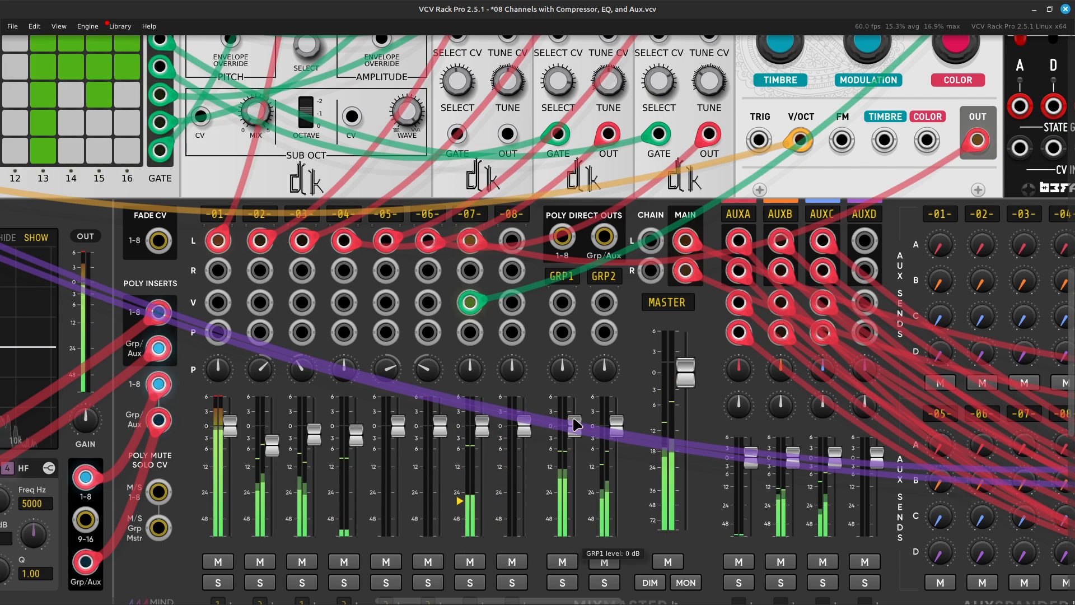
scroll(576, 425, up, 10)
scroll(576, 425, right, 10)
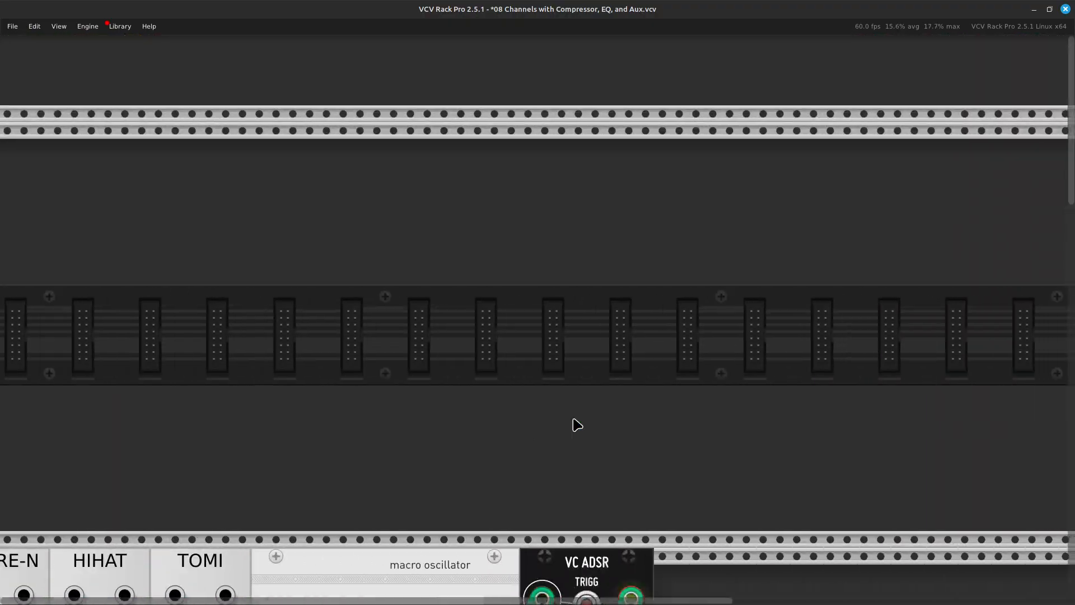
scroll(577, 426, down, 2)
scroll(577, 426, down, 10)
scroll(577, 426, left, 6)
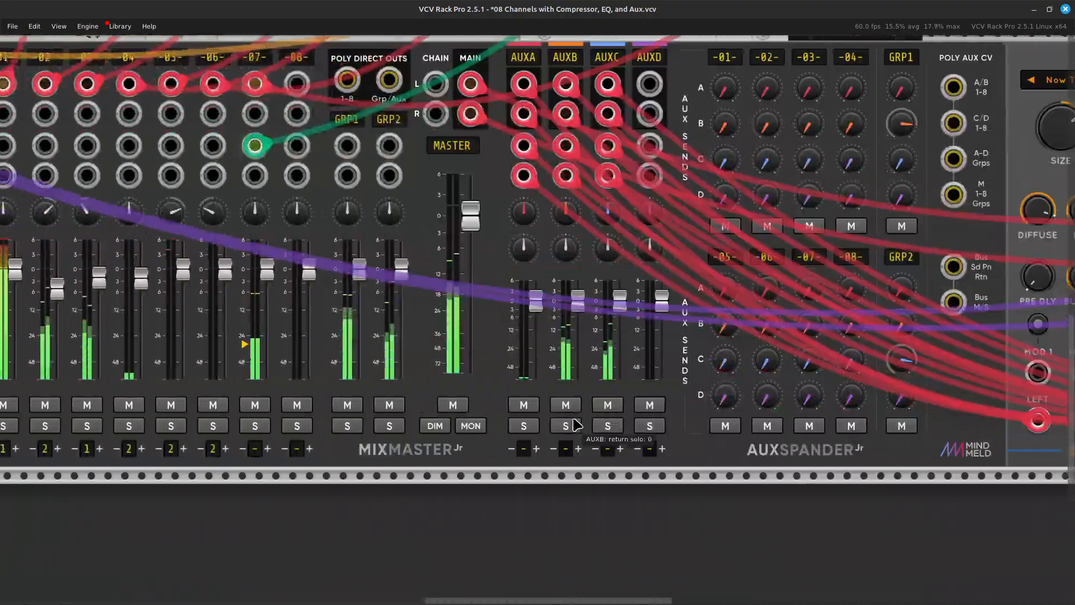
scroll(577, 426, up, 4)
scroll(576, 425, up, 5)
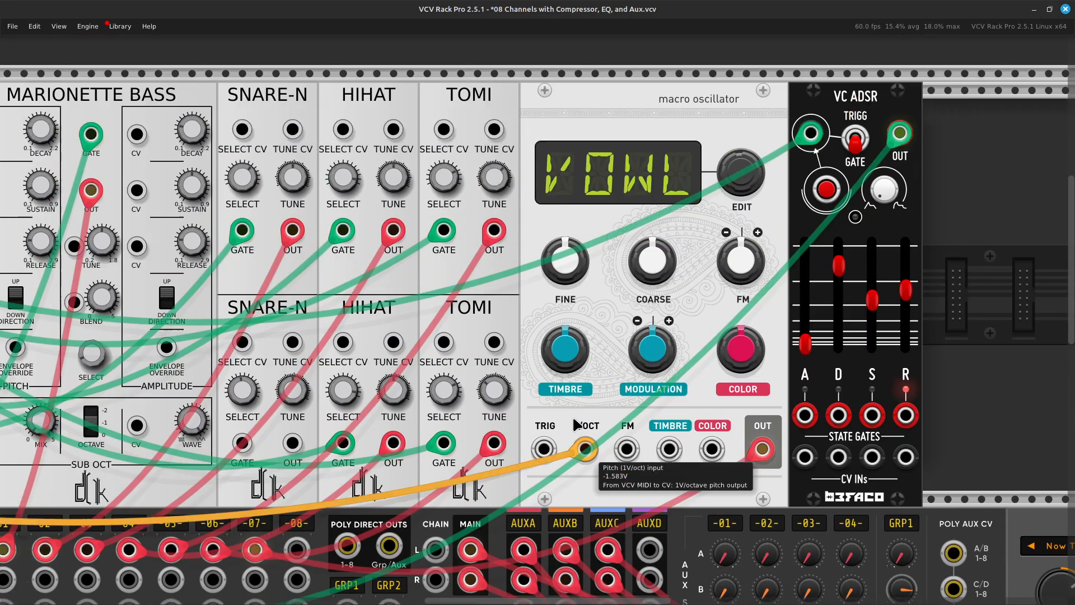
Step: Set the MIDI to CV module's pitch bend range to 1 octave
scroll(573, 423, left, 10)
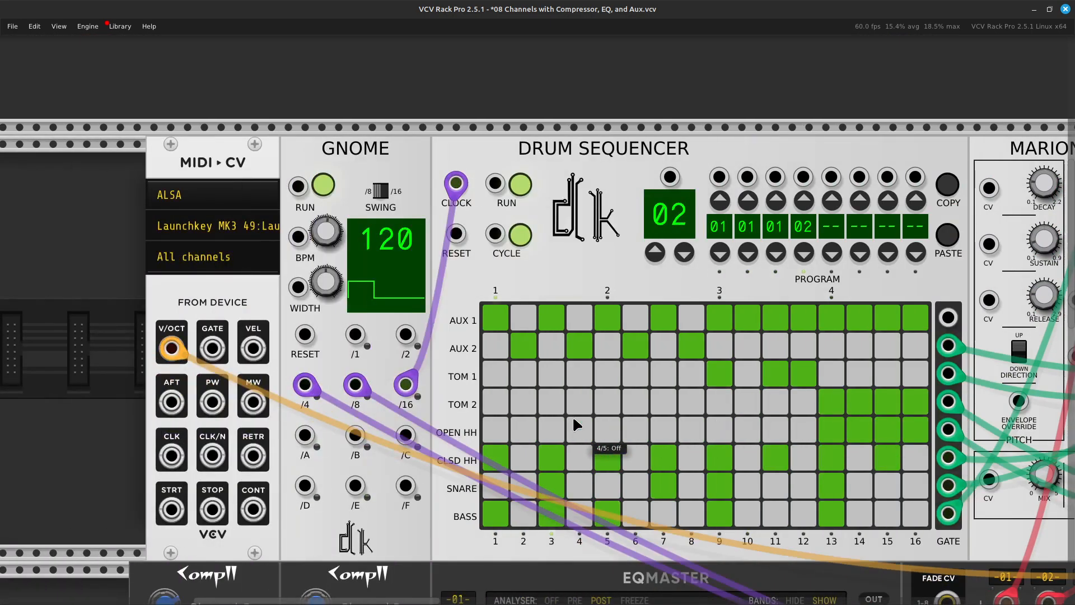
scroll(573, 419, left, 3)
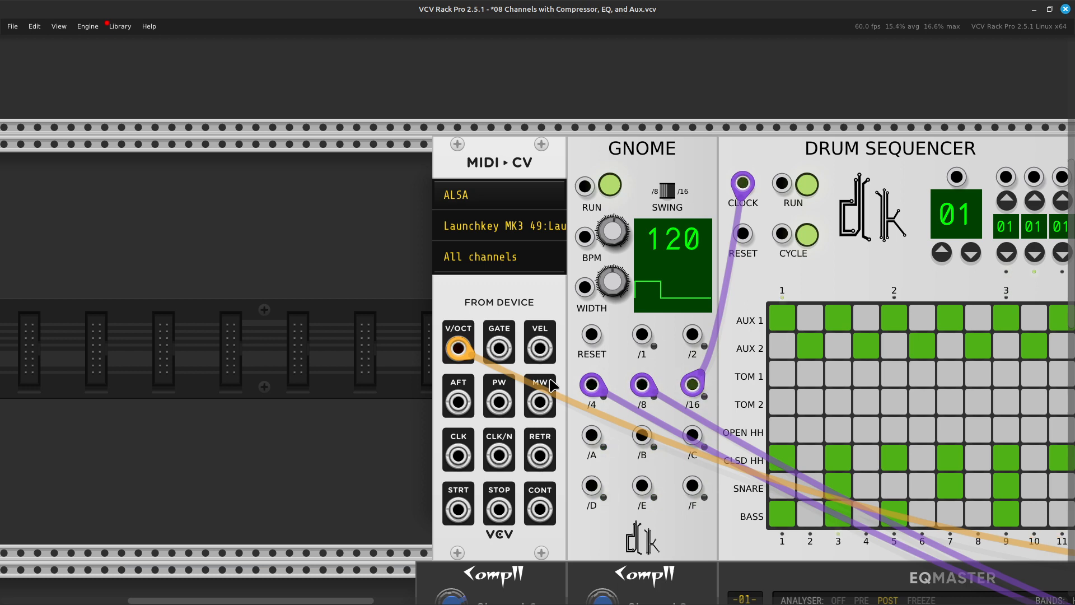
right_click(501, 290)
mouse_move(554, 482)
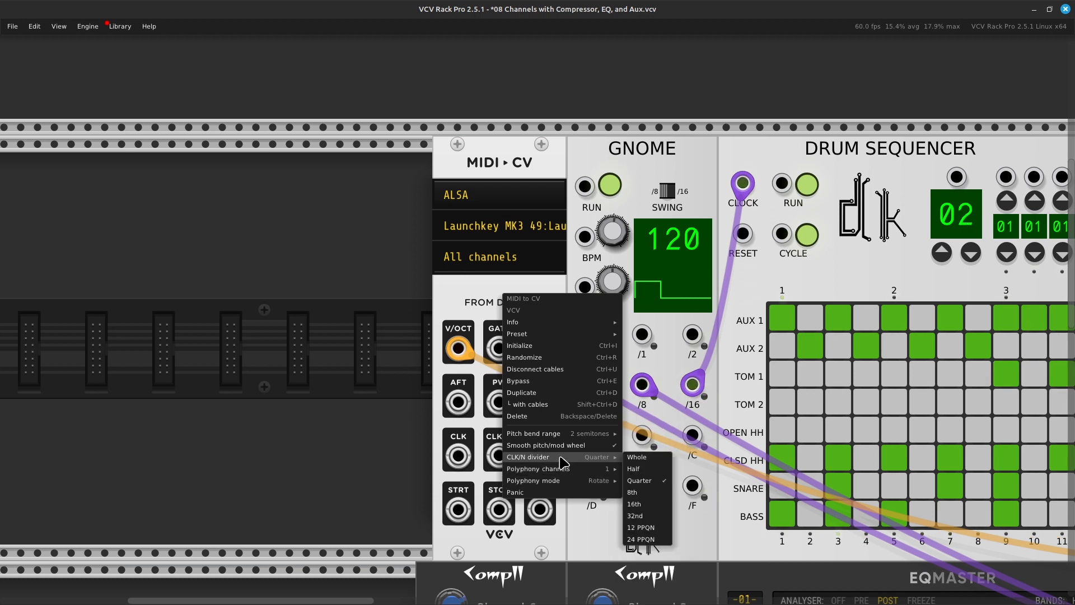
mouse_move(564, 461)
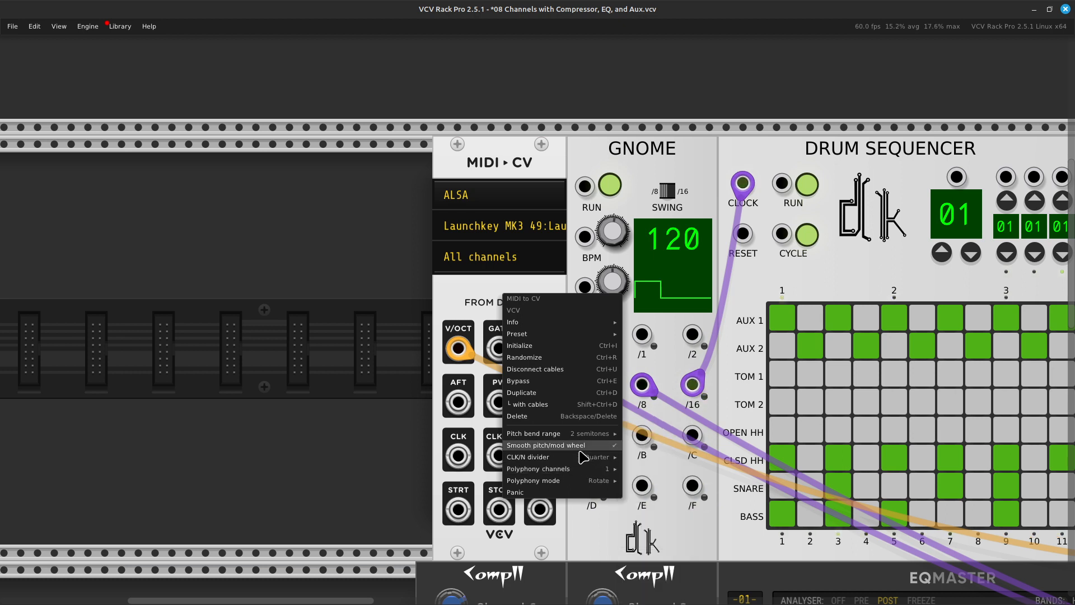
mouse_move(592, 436)
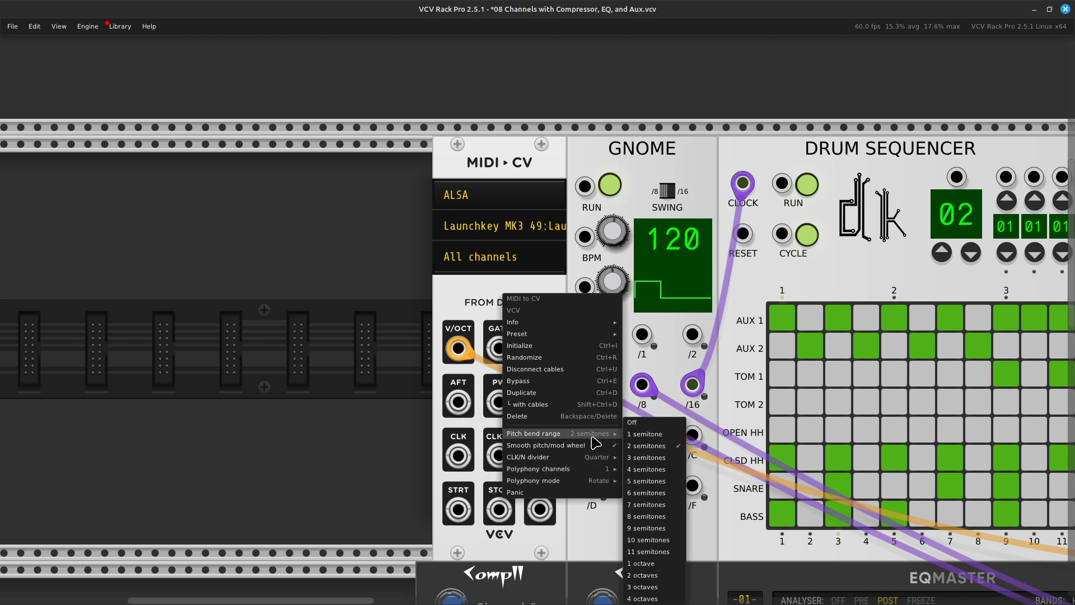
click(663, 562)
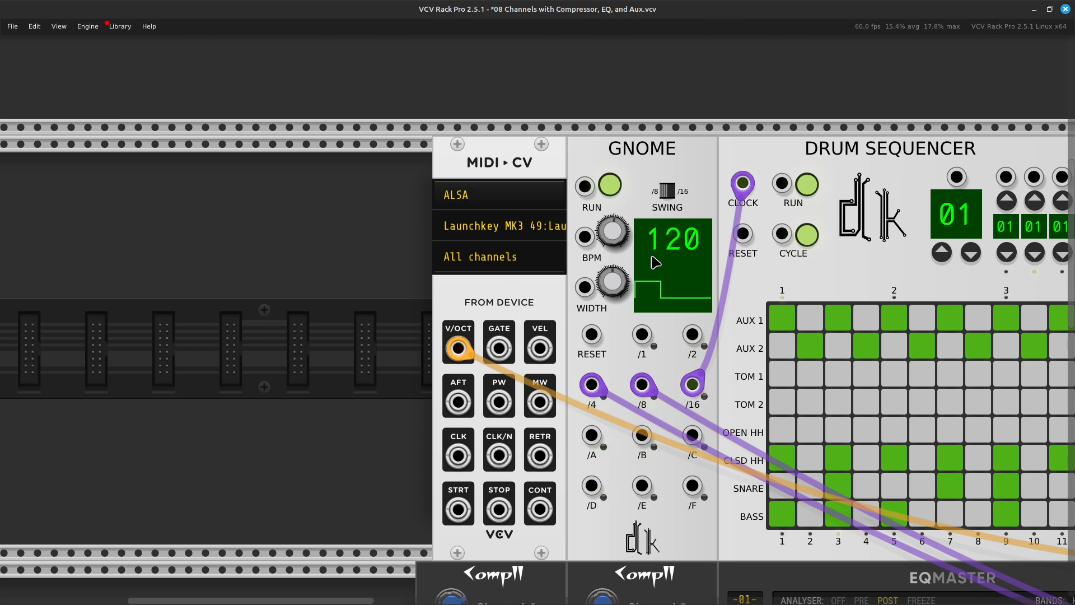
scroll(652, 257, right, 20)
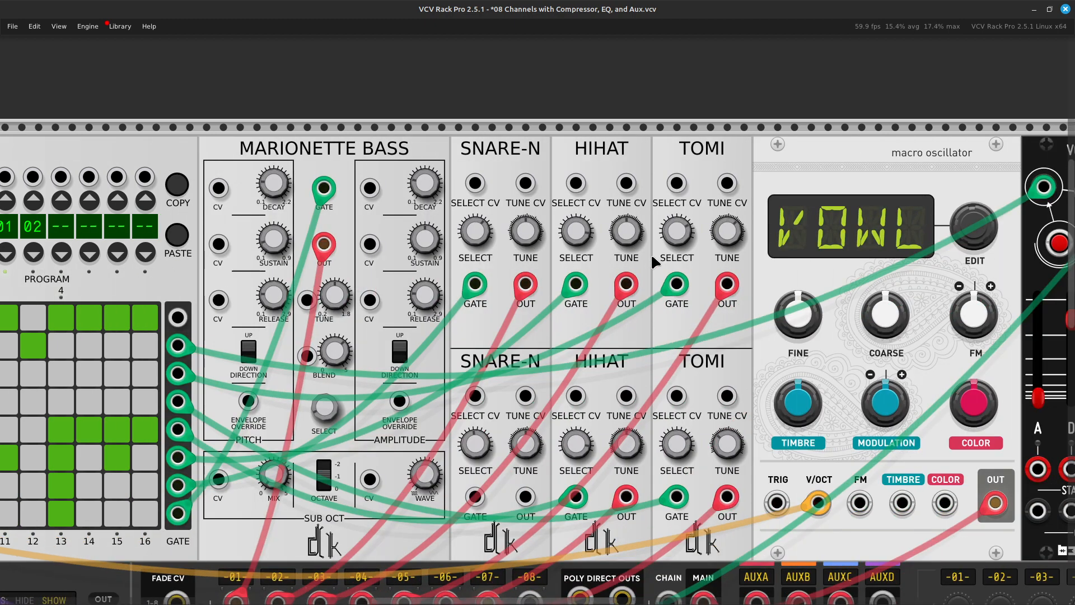
Step: Lower the macro oscillator's Color setting well below its midpoint while keeping the VOWL model
scroll(652, 257, right, 5)
scroll(652, 260, right, 6)
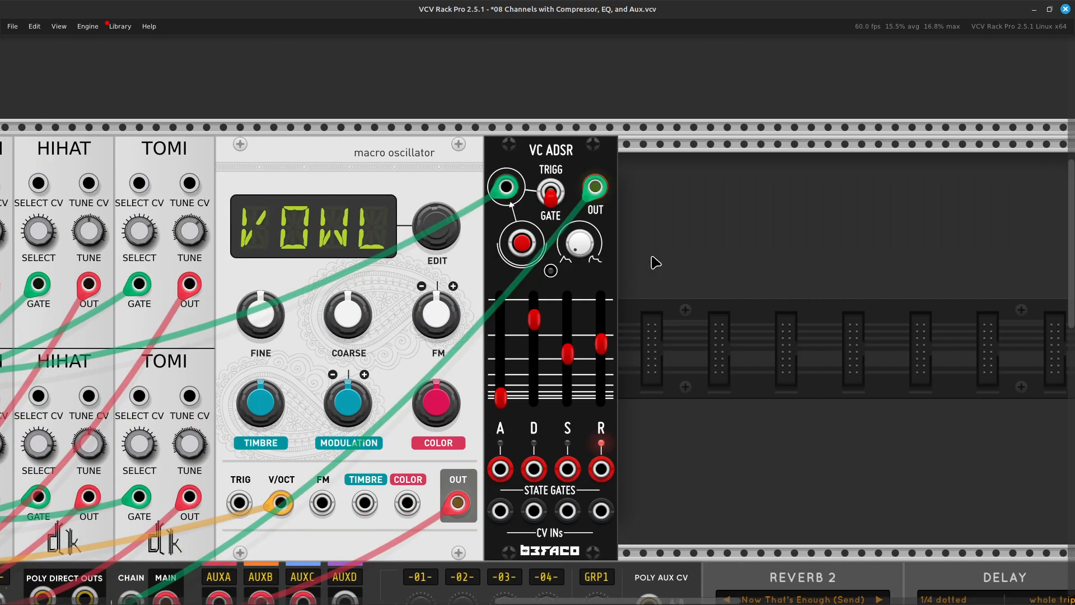
scroll(652, 258, left, 3)
click(664, 238)
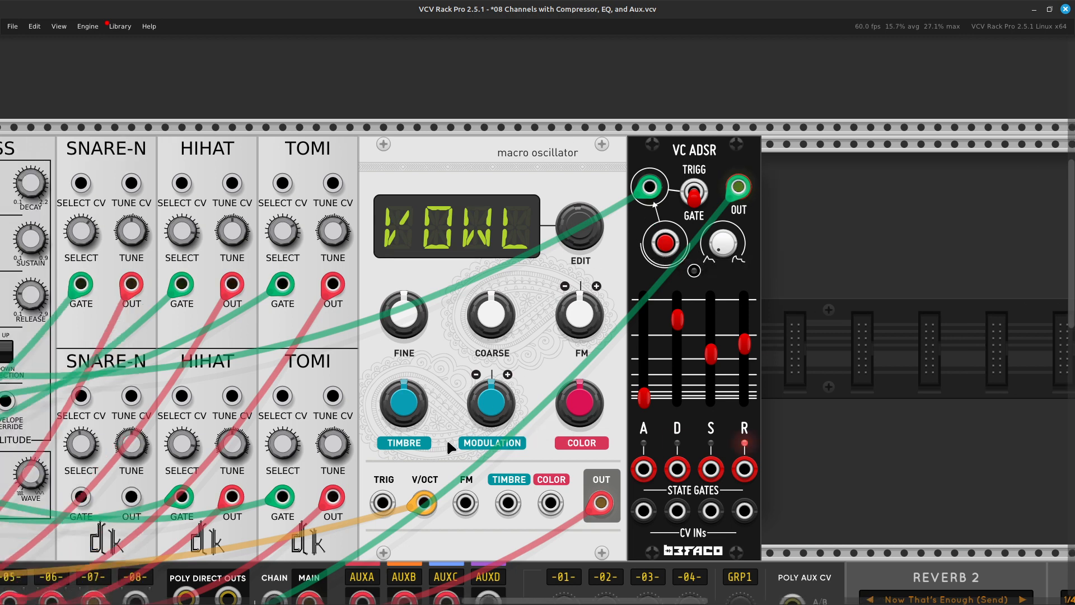
drag(582, 398, 582, 557)
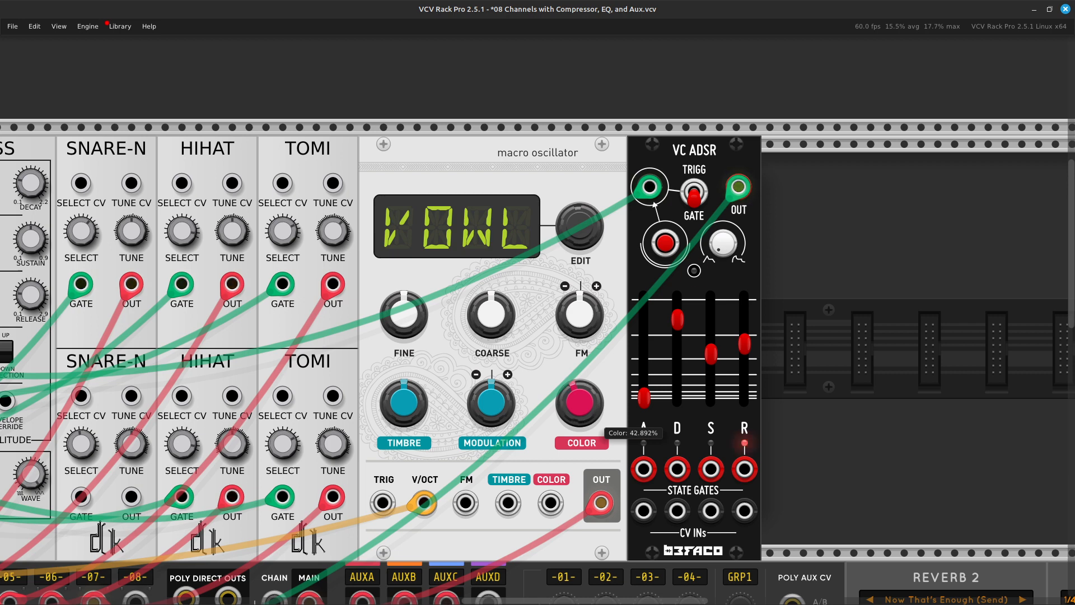
mouse_move(579, 402)
mouse_down()
mouse_move(580, 413)
mouse_move(579, 386)
mouse_move(579, 442)
mouse_move(580, 401)
mouse_up()
Step: Try the macro oscillator with a low Timbre setting and Modulation at the maximum of 1
scroll(574, 380, left, 3)
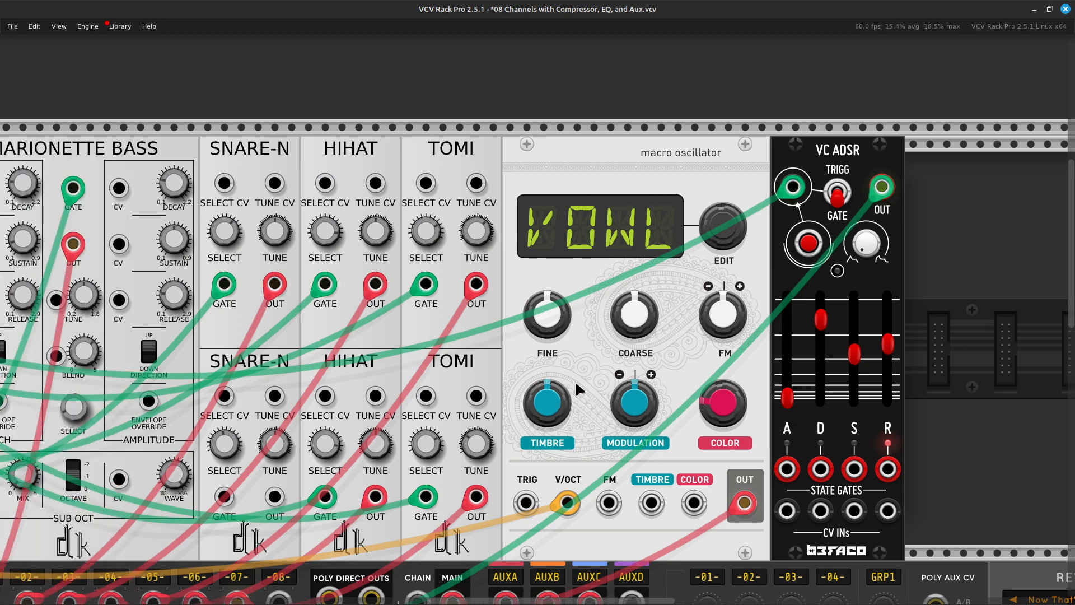
drag(557, 403, 558, 403)
drag(635, 402, 648, 394)
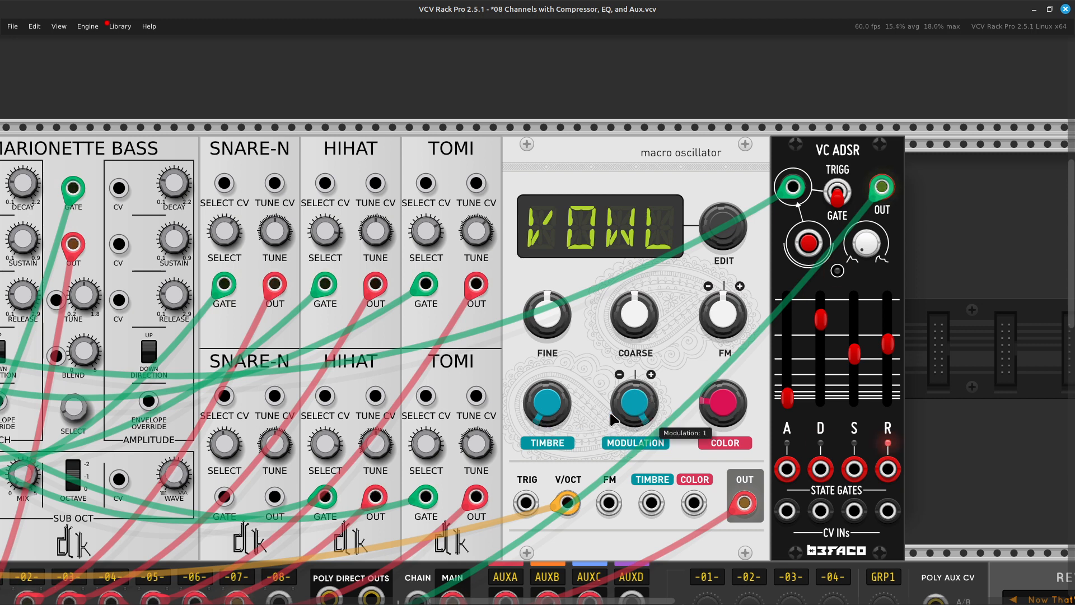
drag(539, 426, 539, 419)
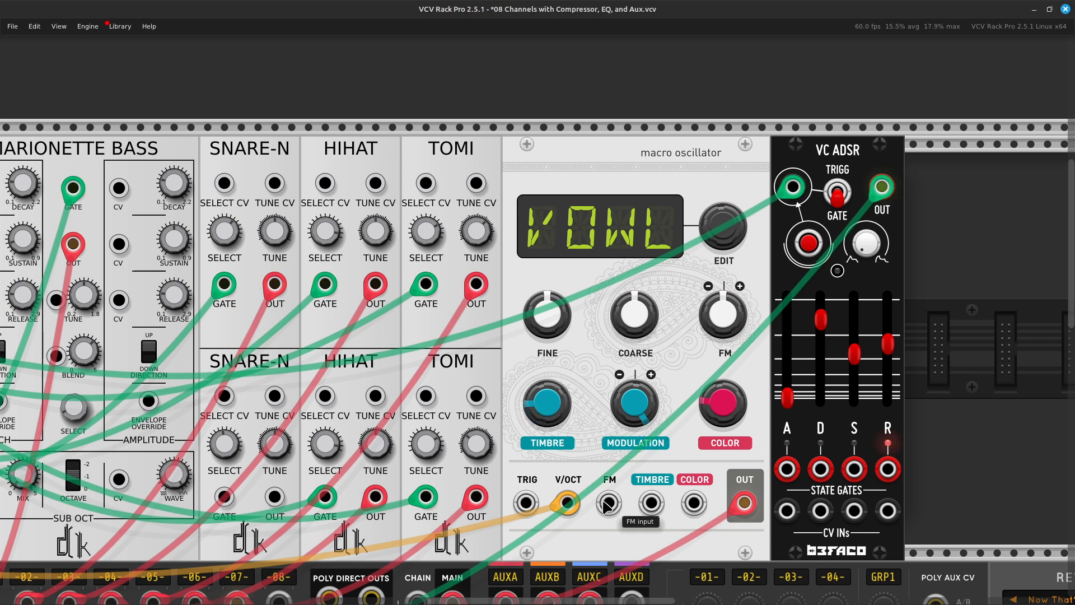
Step: Patch a new yellow cable between the macro oscillator's Timbre input and the MIDI to CV module
right_click(651, 503)
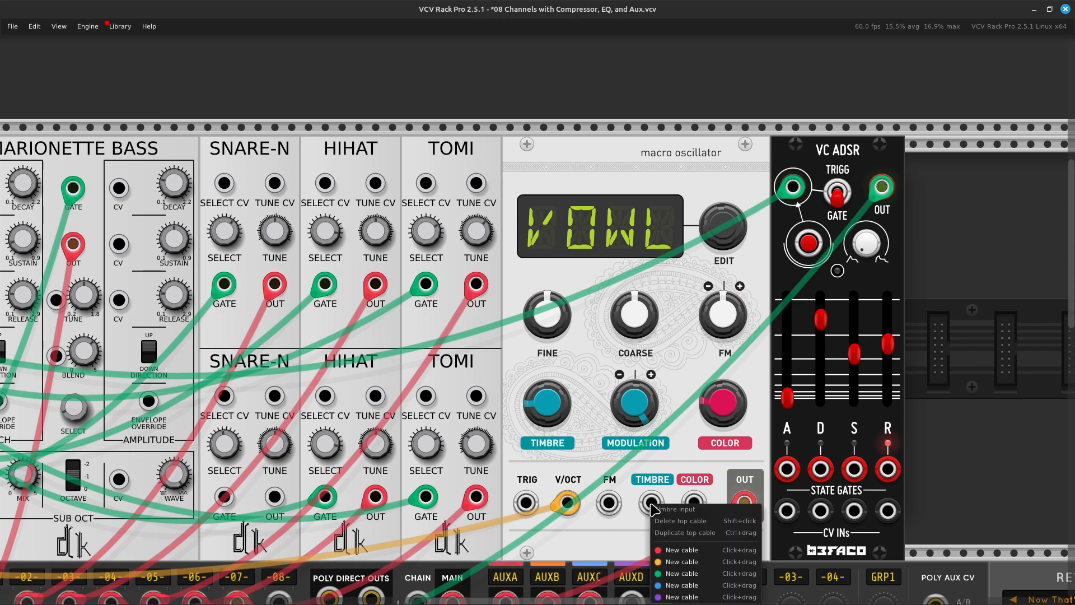
drag(682, 562, 370, 402)
scroll(370, 401, right, 20)
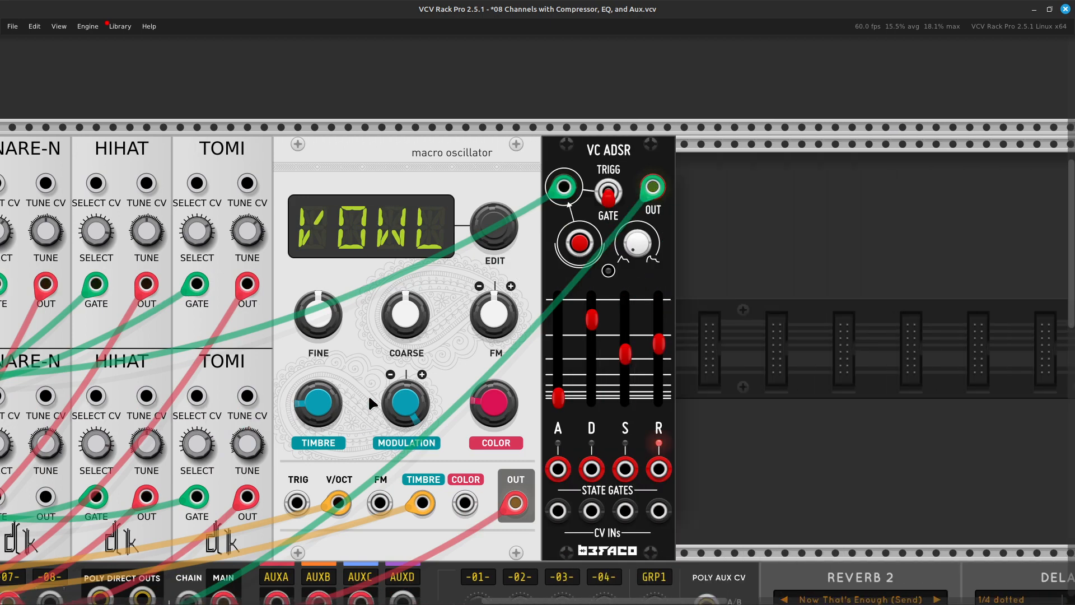
Step: Try the macro oscillator with Timbre at about 19.8% and Modulation at about 0.57
scroll(372, 403, left, 2)
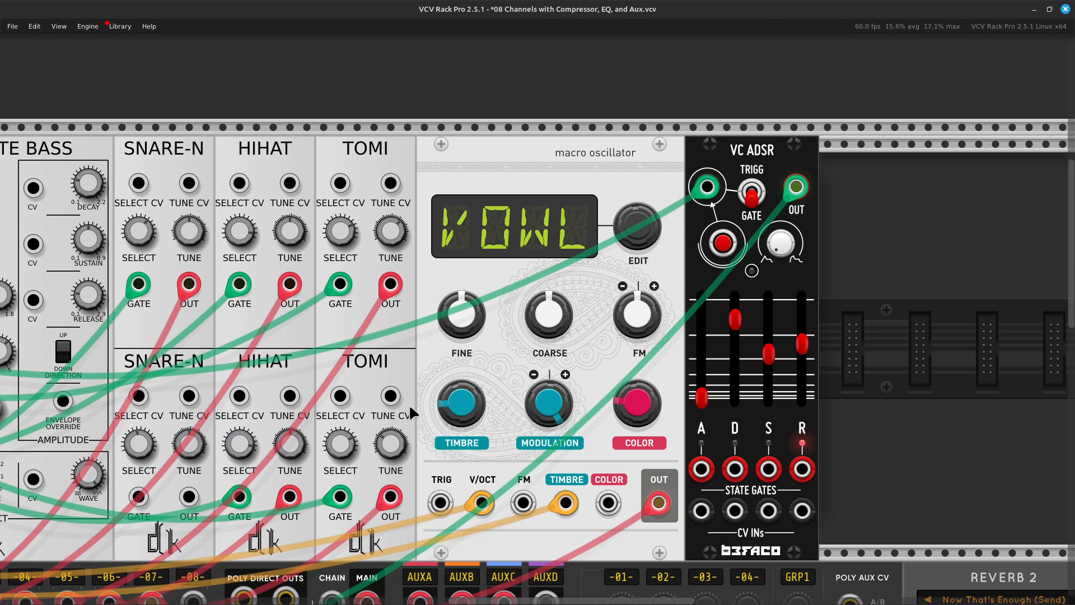
drag(461, 402, 461, 442)
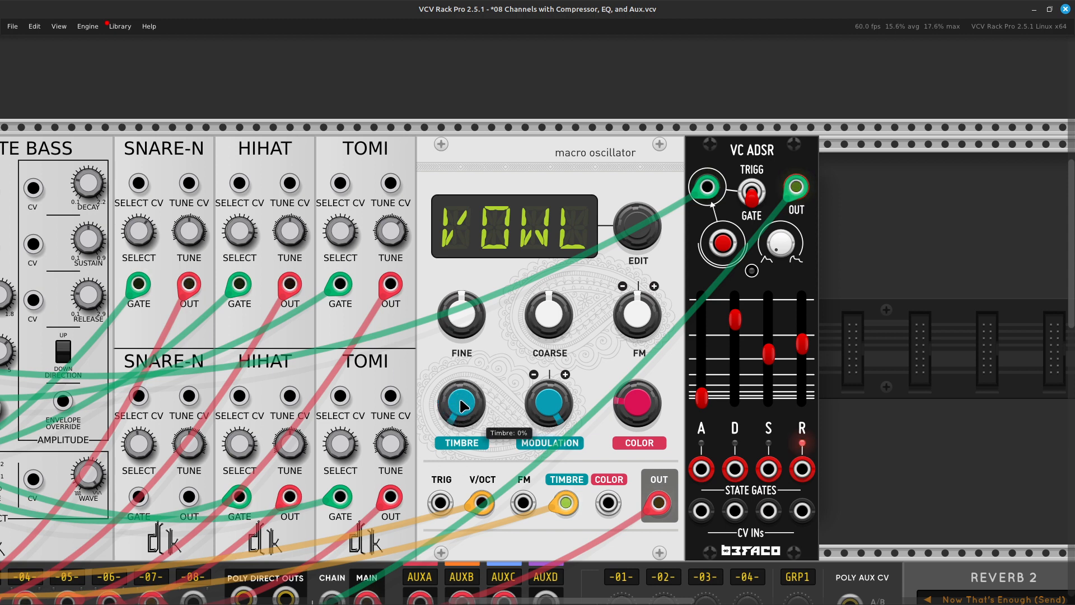
drag(462, 406, 463, 312)
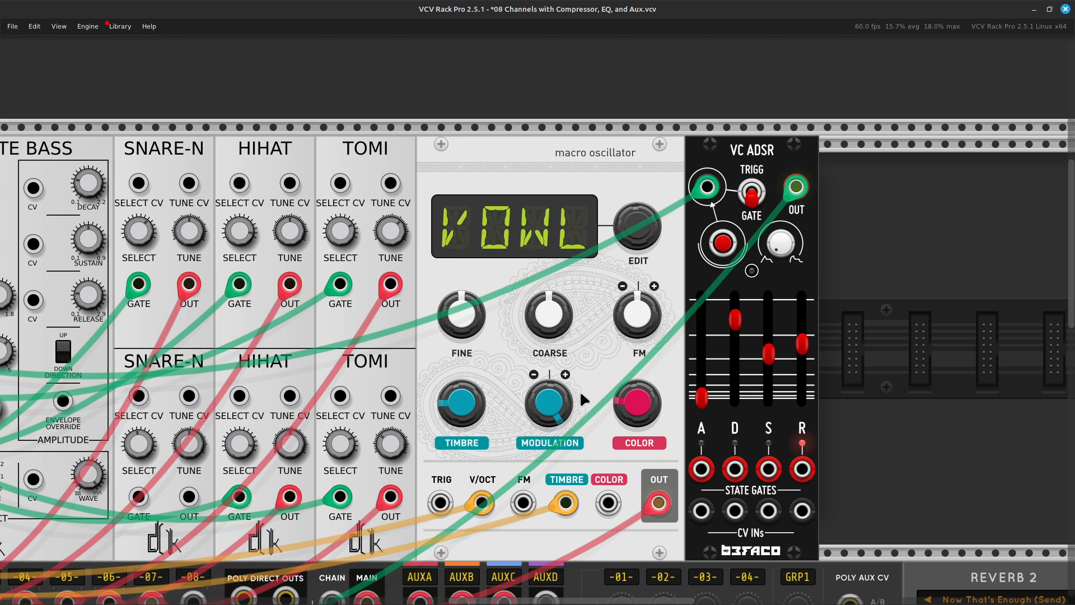
mouse_move(563, 417)
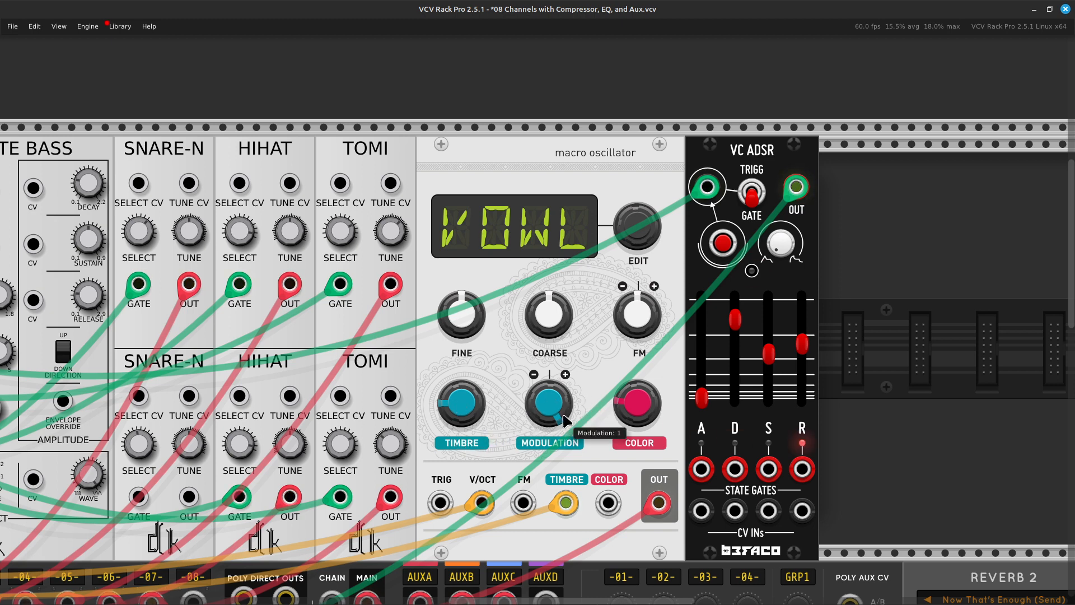
drag(562, 417, 562, 441)
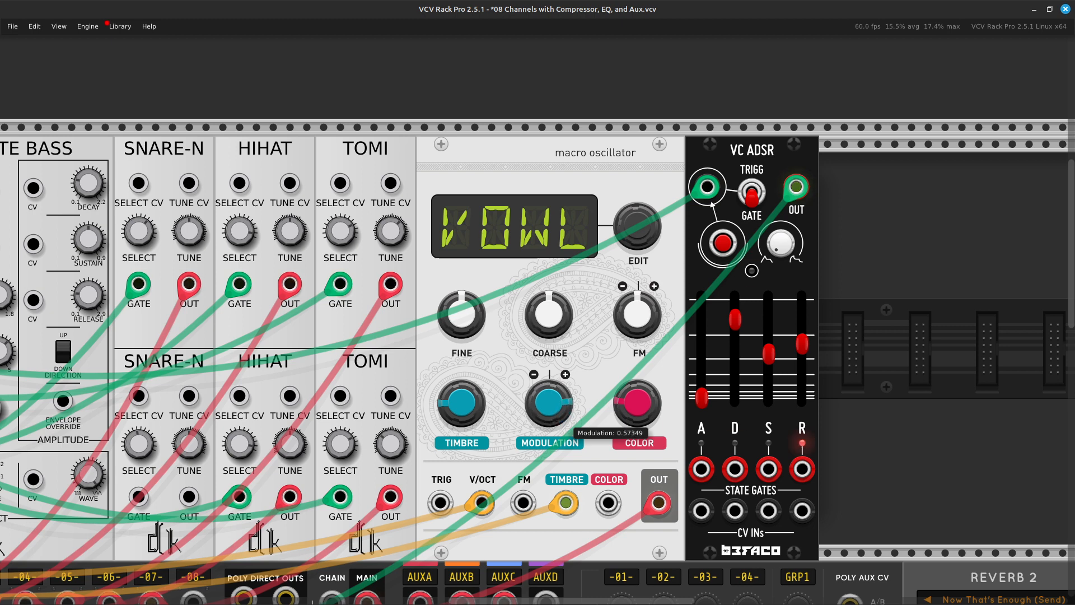
Step: Sweep the macro oscillator's Timbre and Modulation, finishing with a low Timbre and Modulation at about 0.65
mouse_move(479, 414)
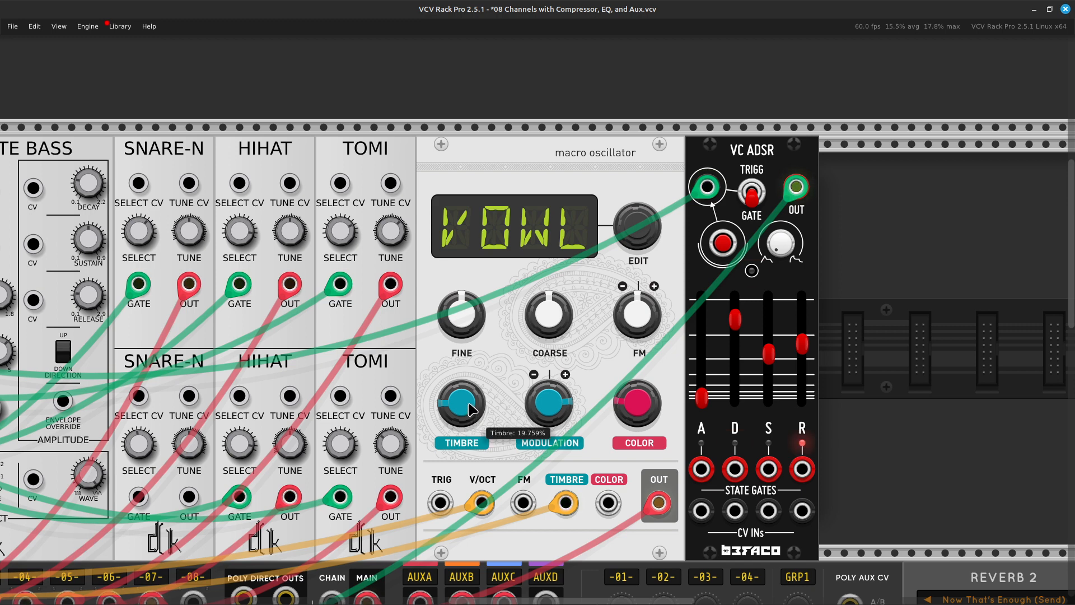
drag(461, 402, 461, 419)
mouse_move(541, 312)
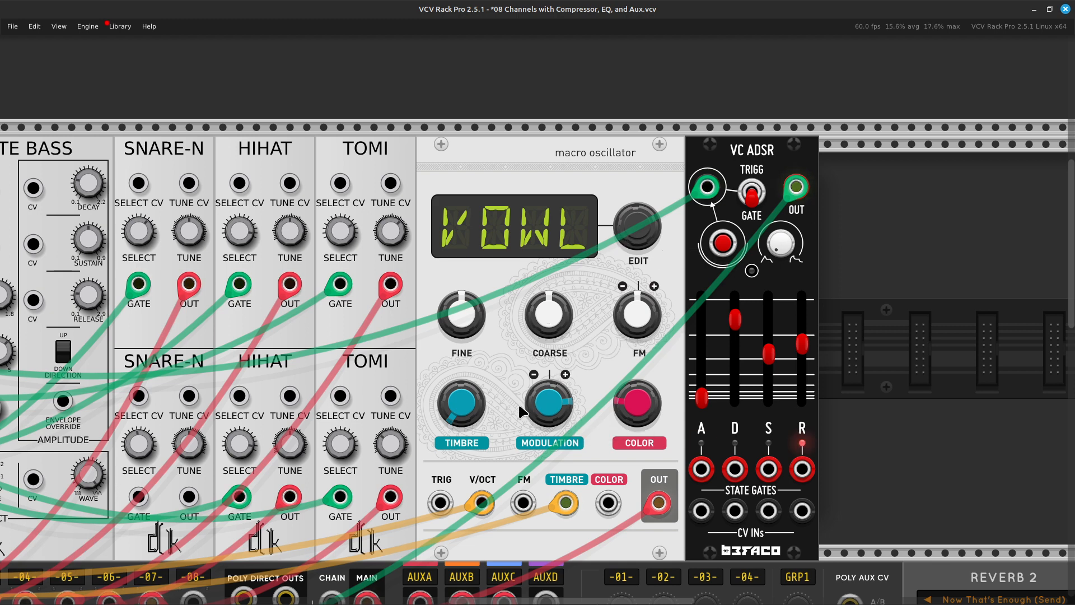
drag(450, 397, 450, 347)
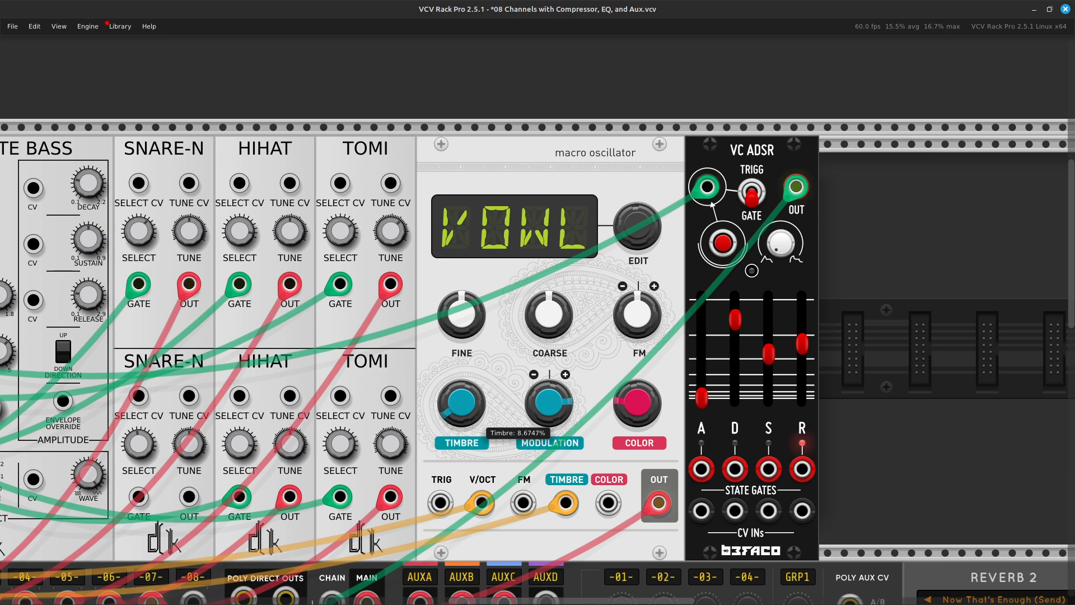
drag(461, 402, 461, 370)
drag(579, 409, 579, 476)
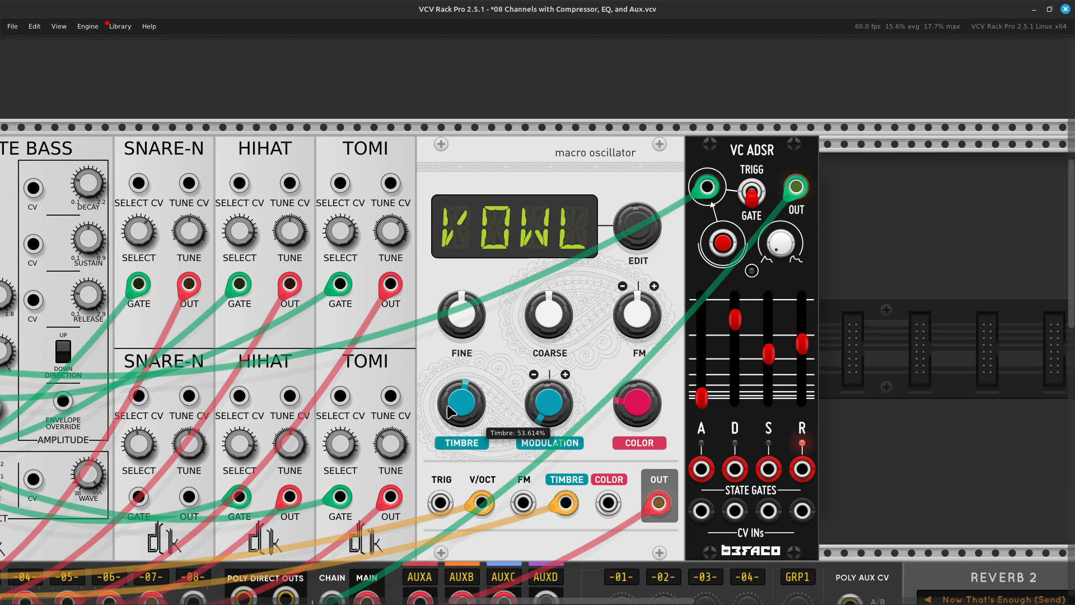
drag(477, 419, 477, 448)
mouse_move(549, 409)
mouse_down()
mouse_move(549, 346)
mouse_move(553, 405)
mouse_up()
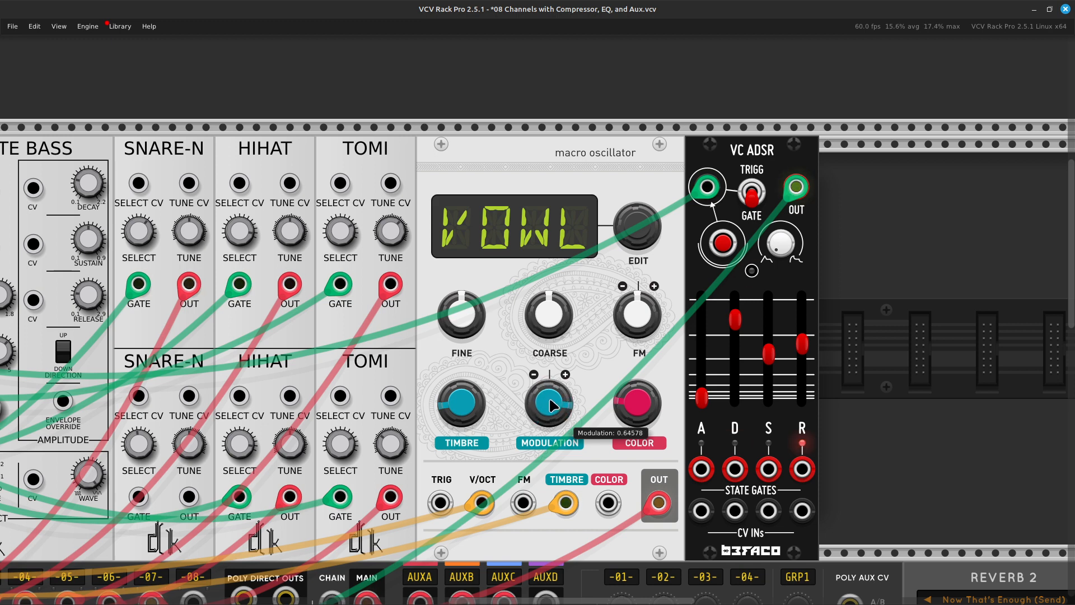
Step: Assign MixMaster channel 07 to group 1
scroll(554, 404, down, 8)
scroll(553, 403, left, 8)
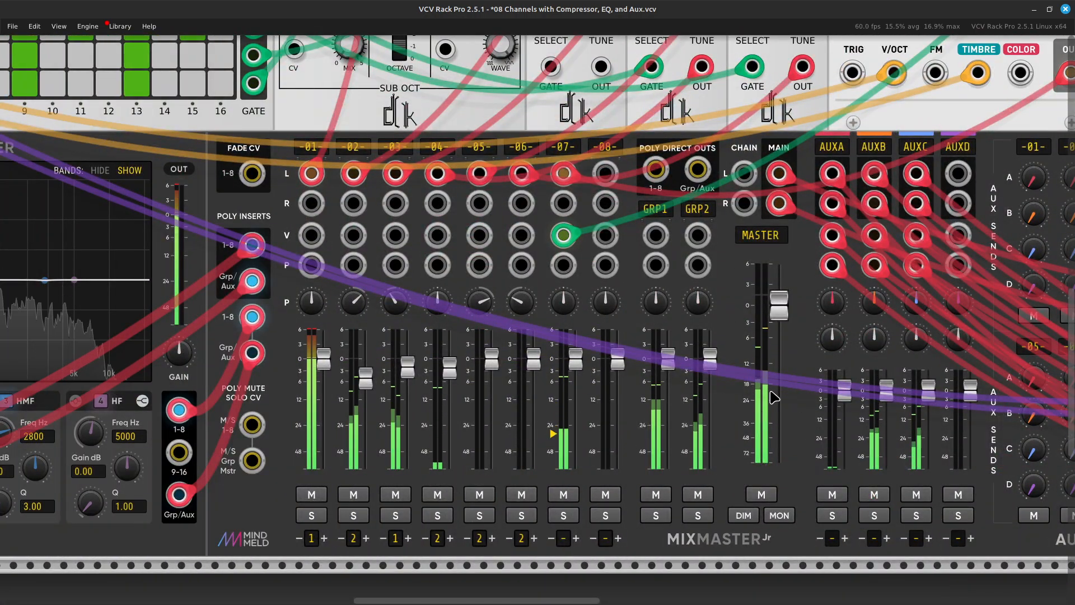
scroll(790, 371, down, 2)
scroll(791, 372, down, 2)
scroll(791, 371, right, 7)
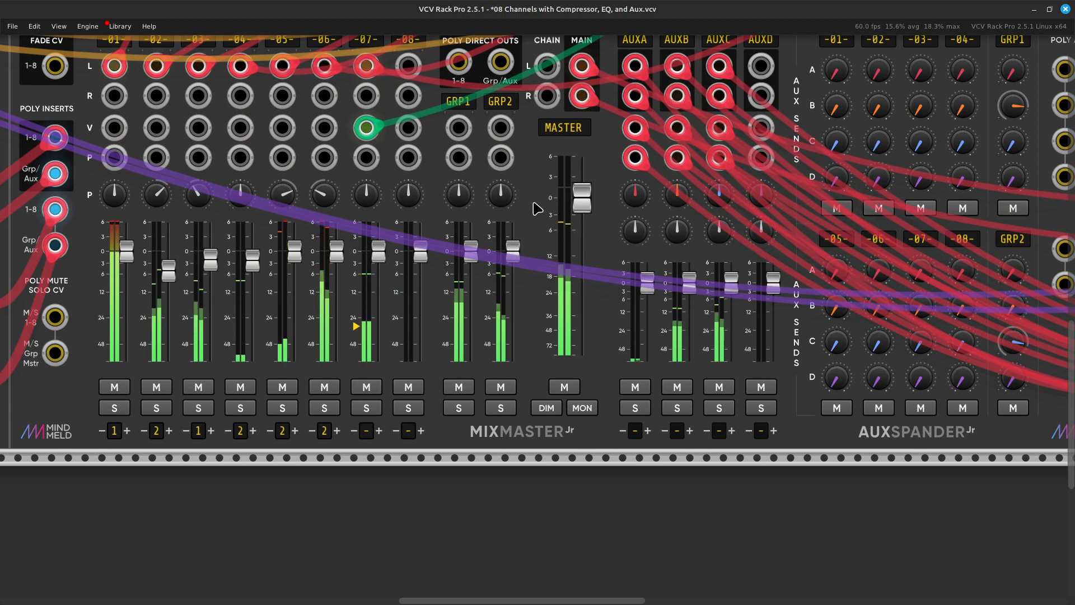
click(379, 431)
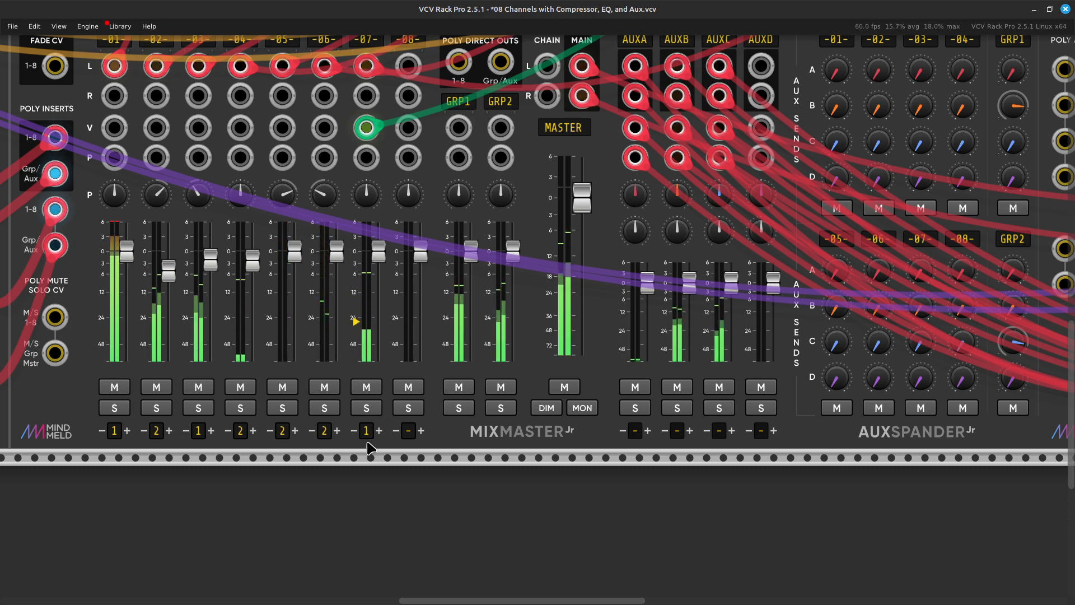
Step: Set the first Comp II compressor to edit channel 7
scroll(370, 448, left, 10)
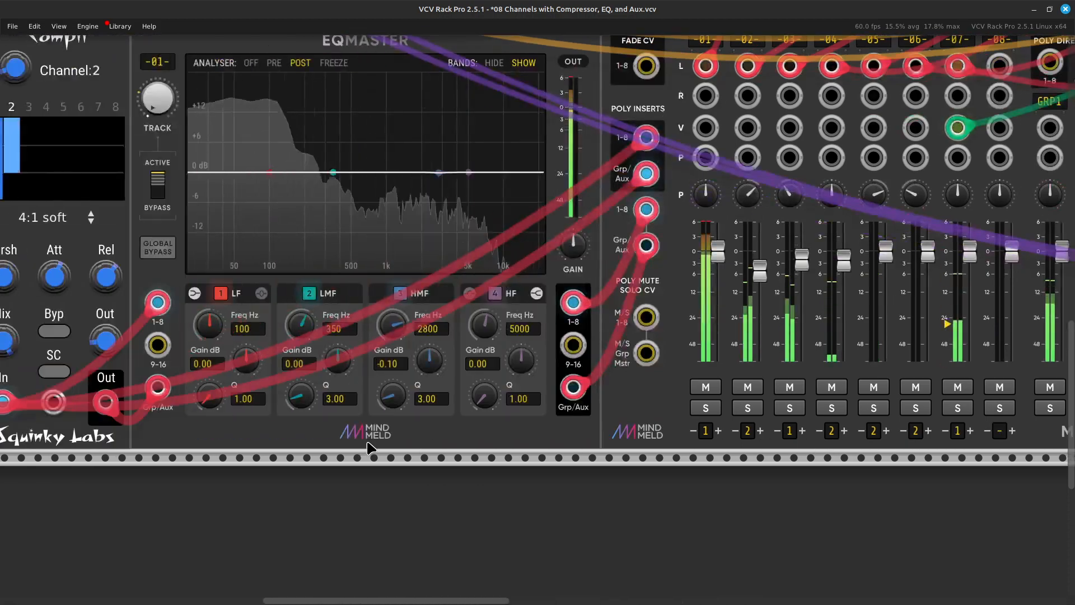
scroll(369, 448, up, 4)
scroll(370, 448, left, 9)
scroll(369, 448, down, 1)
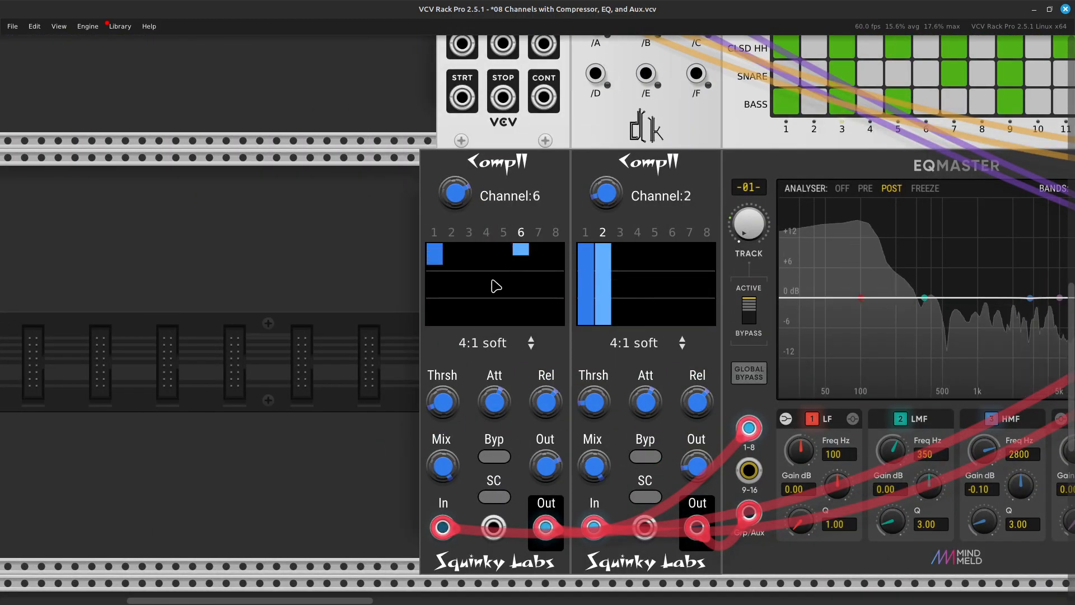
right_click(465, 196)
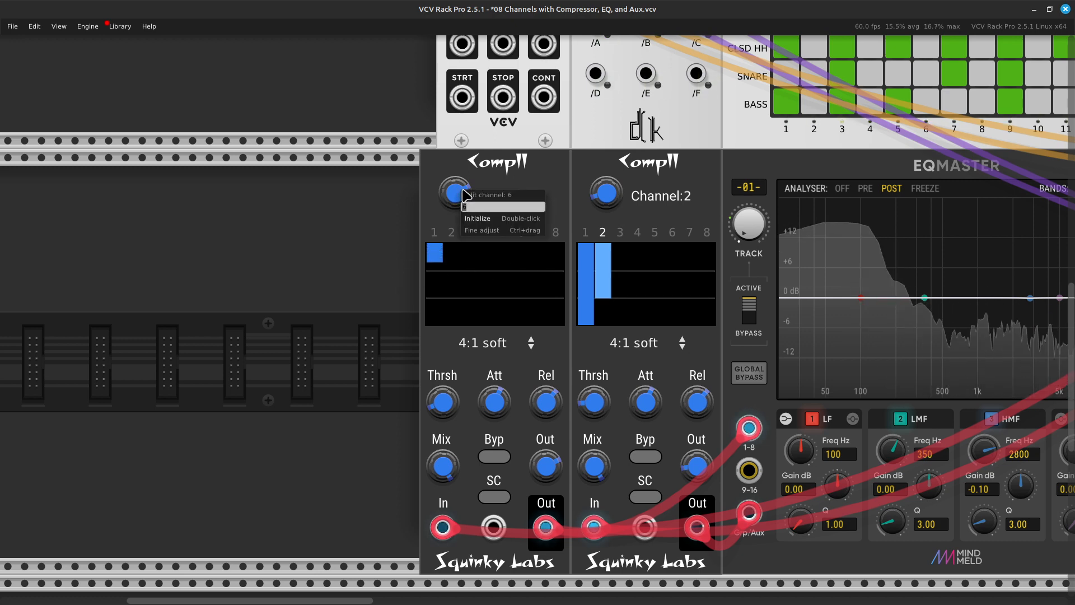
text(7)
key(Return)
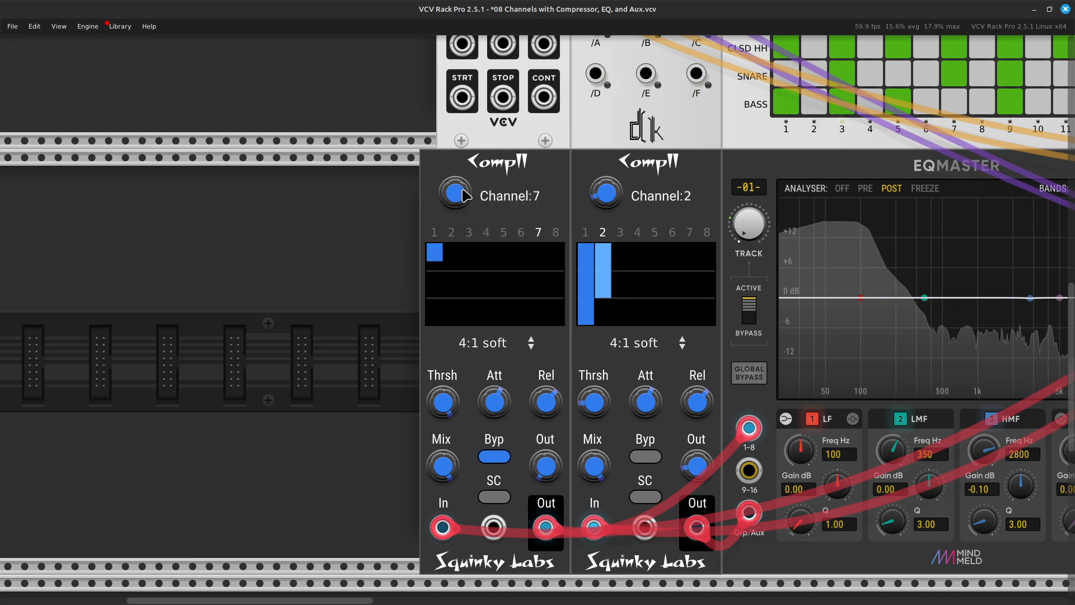
Step: Turn off the bypass for channel 7 in the first Comp II and lower its threshold to about -17.5 dB
scroll(464, 196, down, 5)
scroll(465, 196, right, 4)
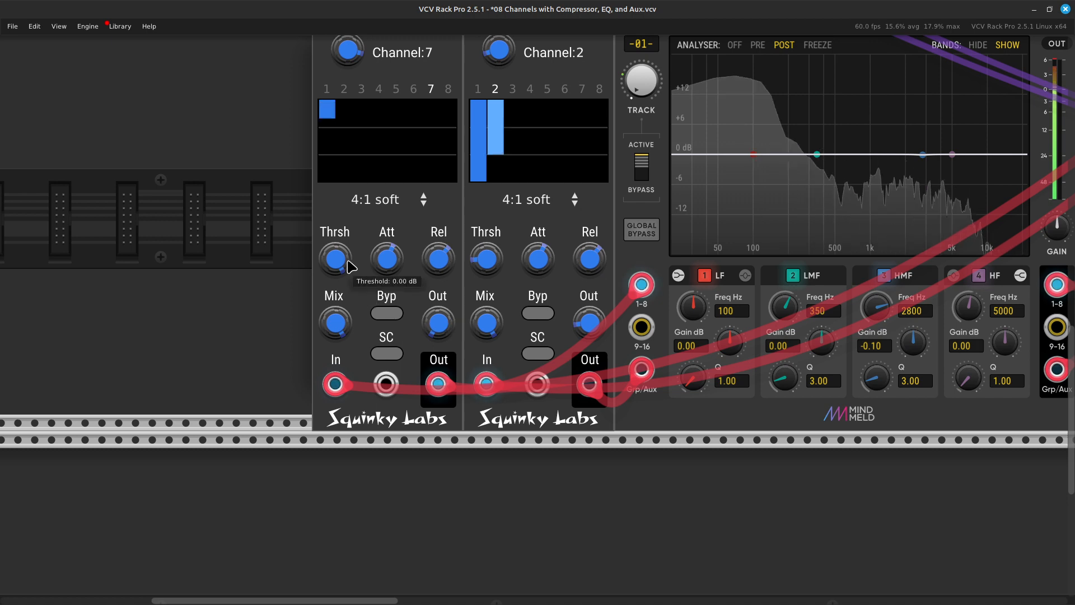
mouse_move(335, 258)
mouse_down()
mouse_move(335, 286)
mouse_move(335, 267)
mouse_up()
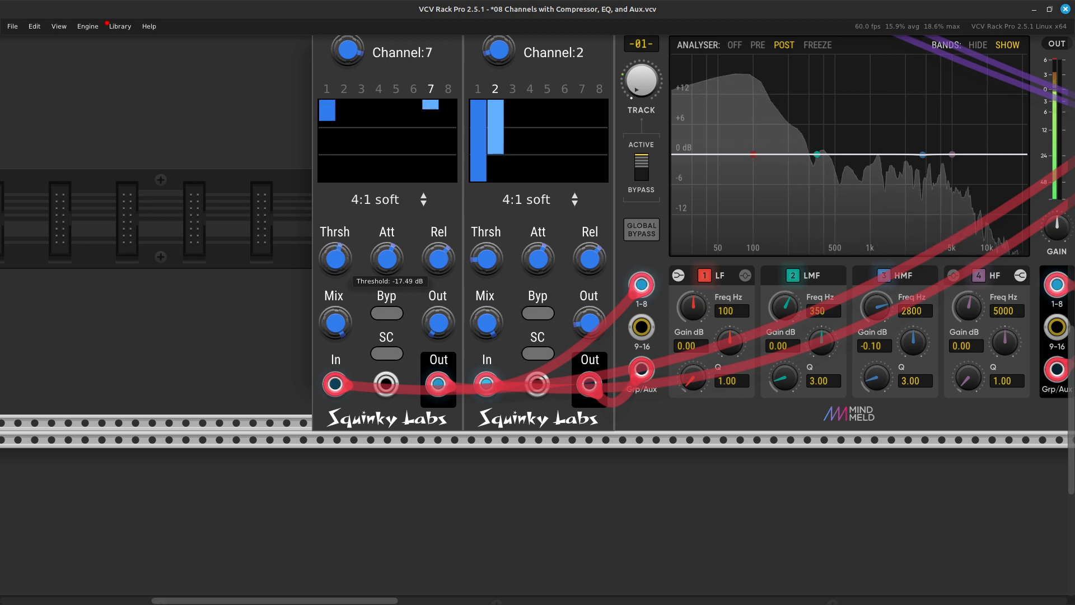
Step: Raise the first Comp II's channel 7 makeup gain to about 10.3 dB and check the level on mixer channel 07
key(Right)
key(Right)
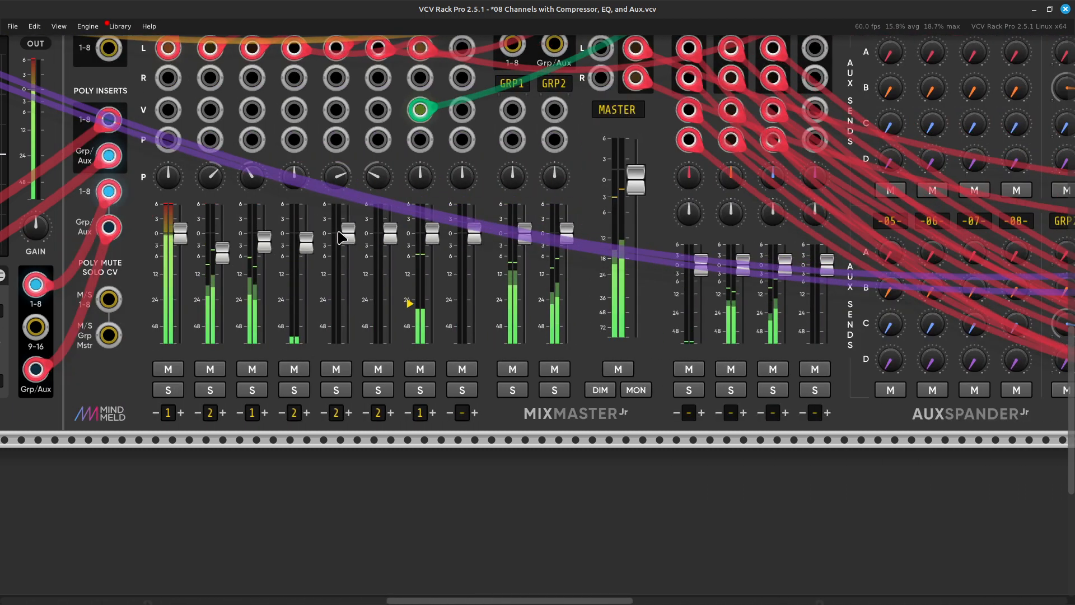
key(Left)
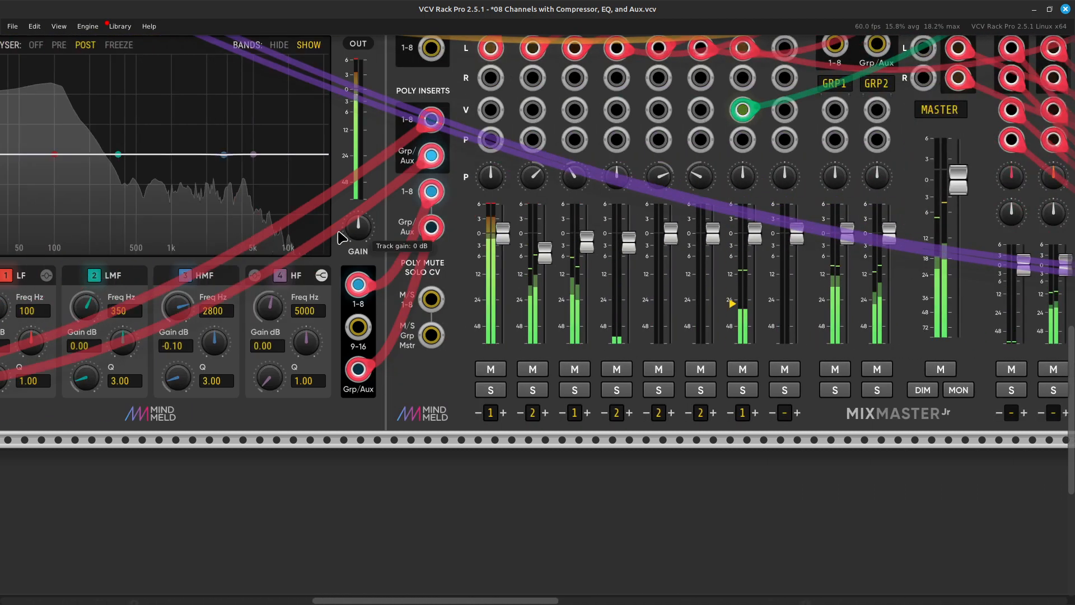
key(Right)
key(Left)
key(Left)
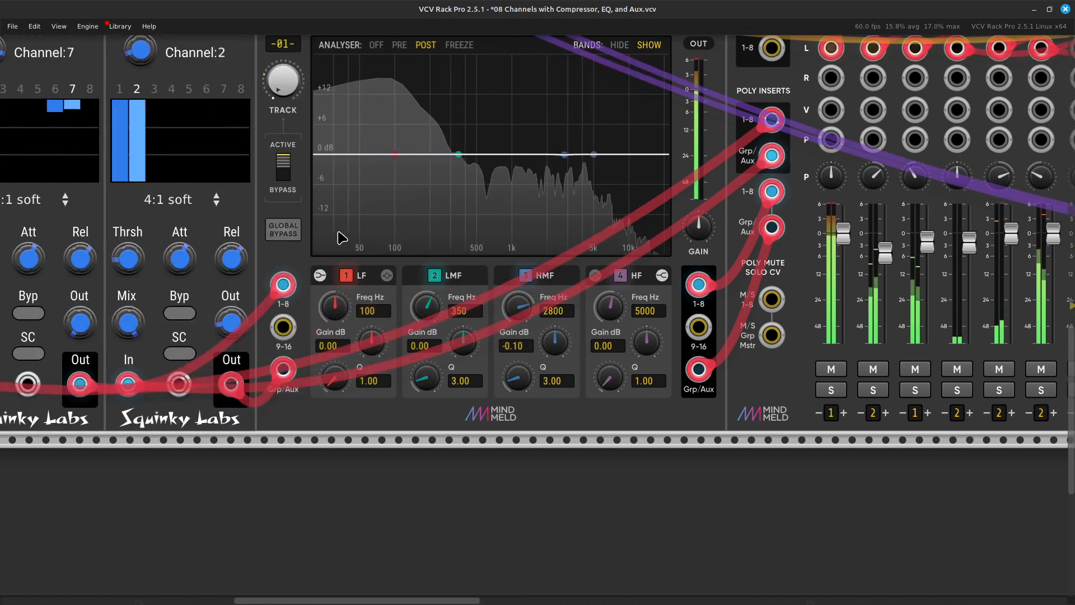
key(Up)
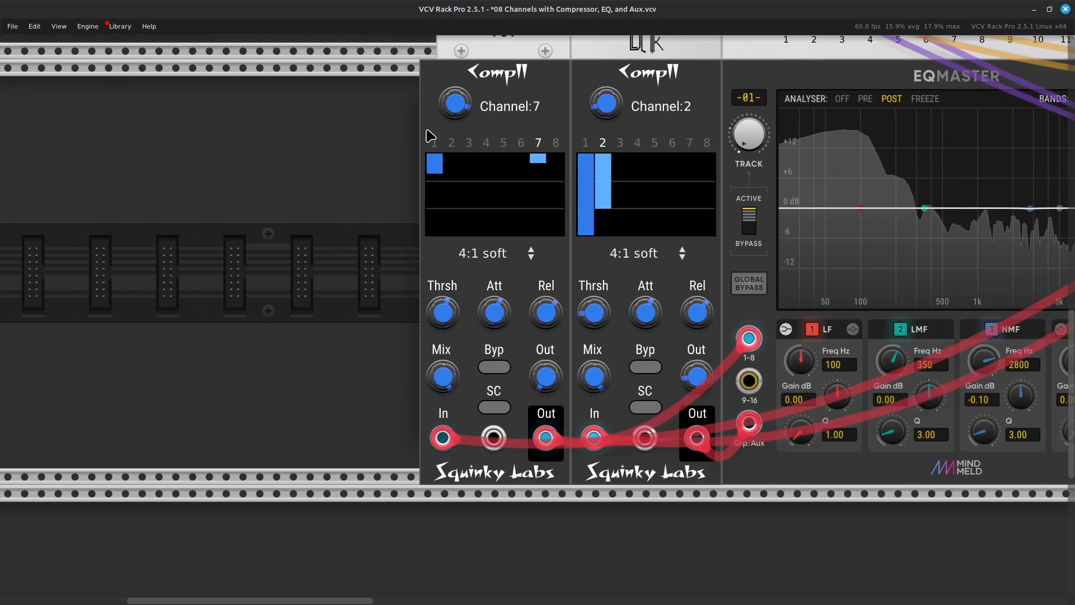
drag(547, 376, 547, 332)
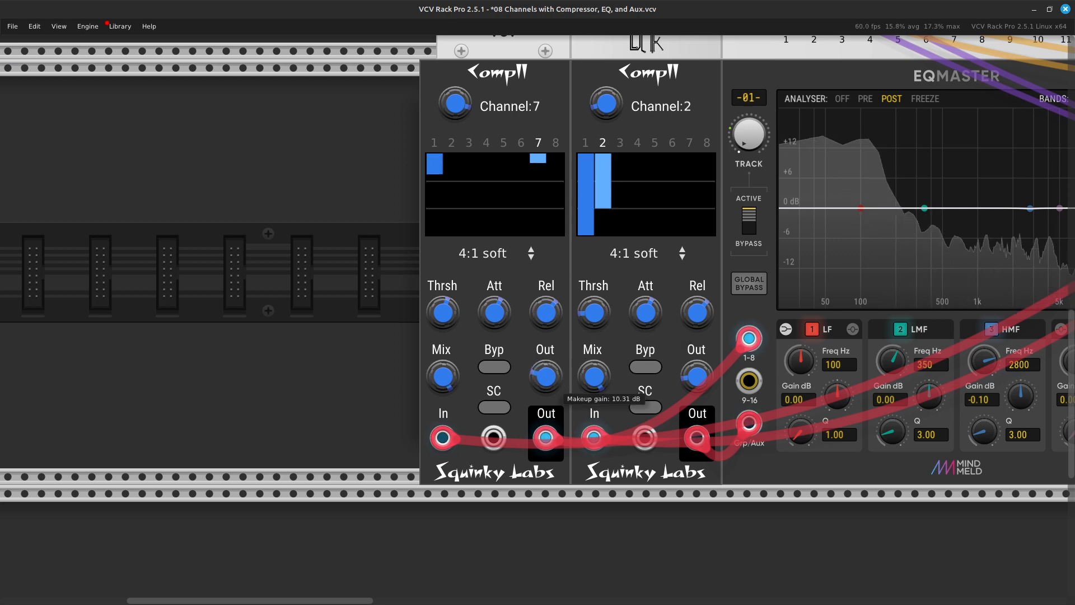
drag(554, 385, 544, 368)
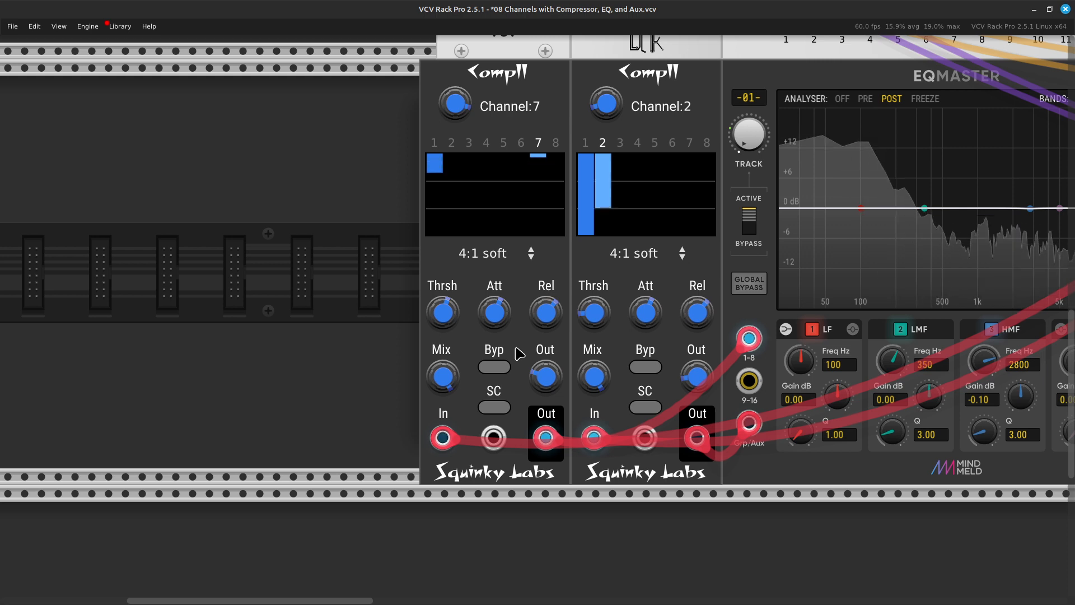
scroll(518, 353, right, 10)
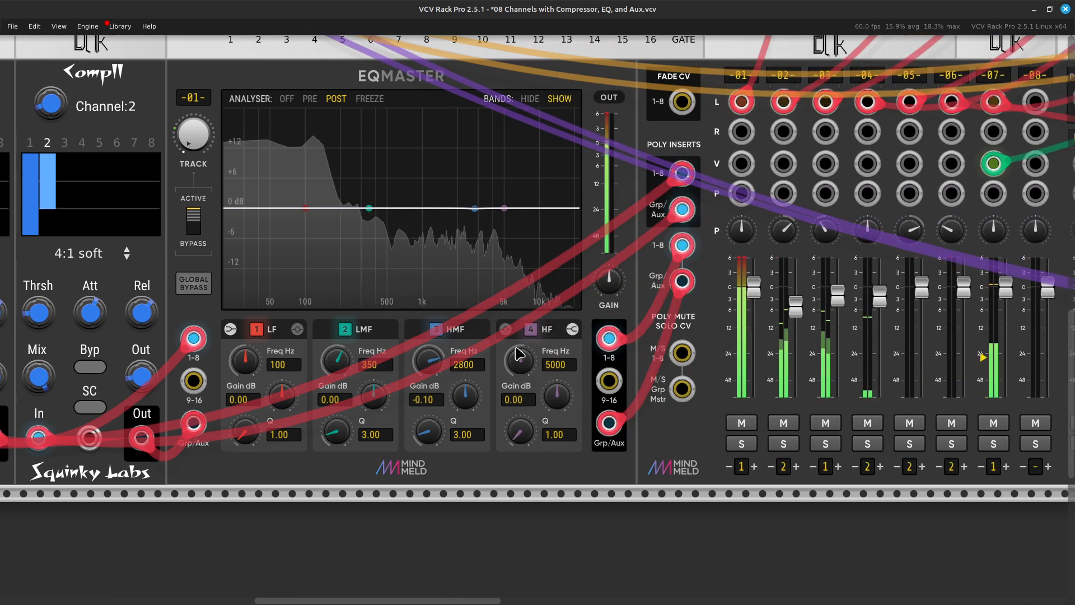
scroll(518, 353, right, 11)
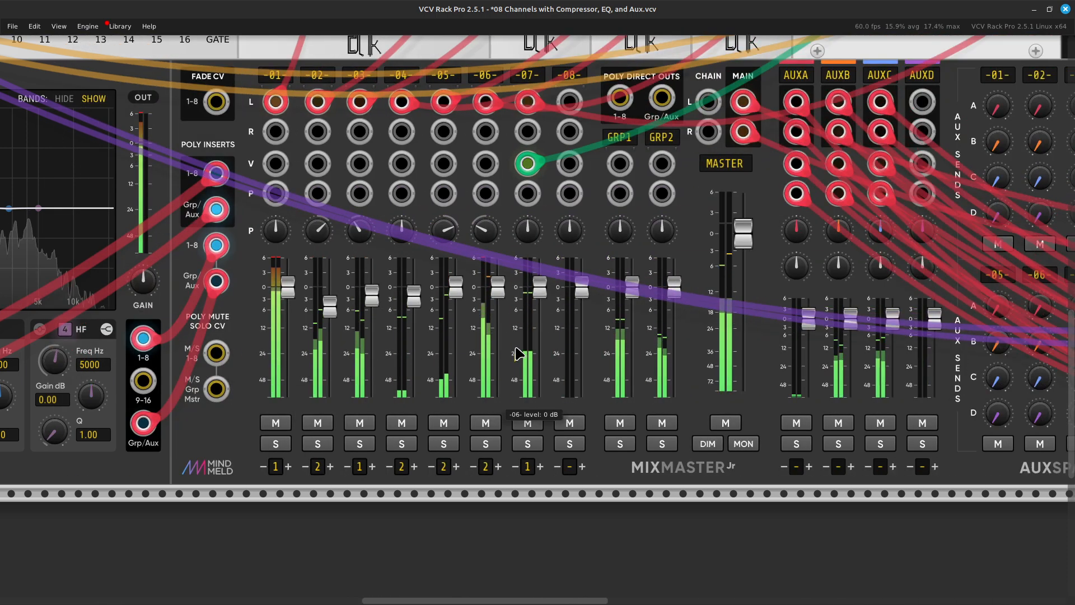
Step: Duplicate the macro oscillator and its VC ADSR into the empty rack space beside them, and set the copied oscillator's model to VFOF
scroll(518, 353, up, 13)
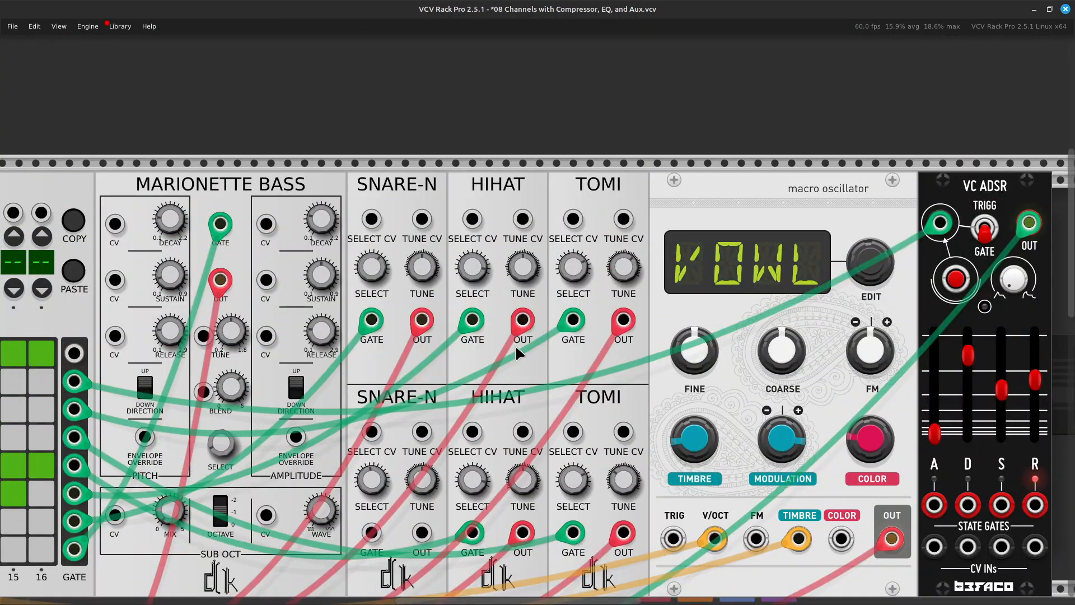
scroll(516, 353, right, 14)
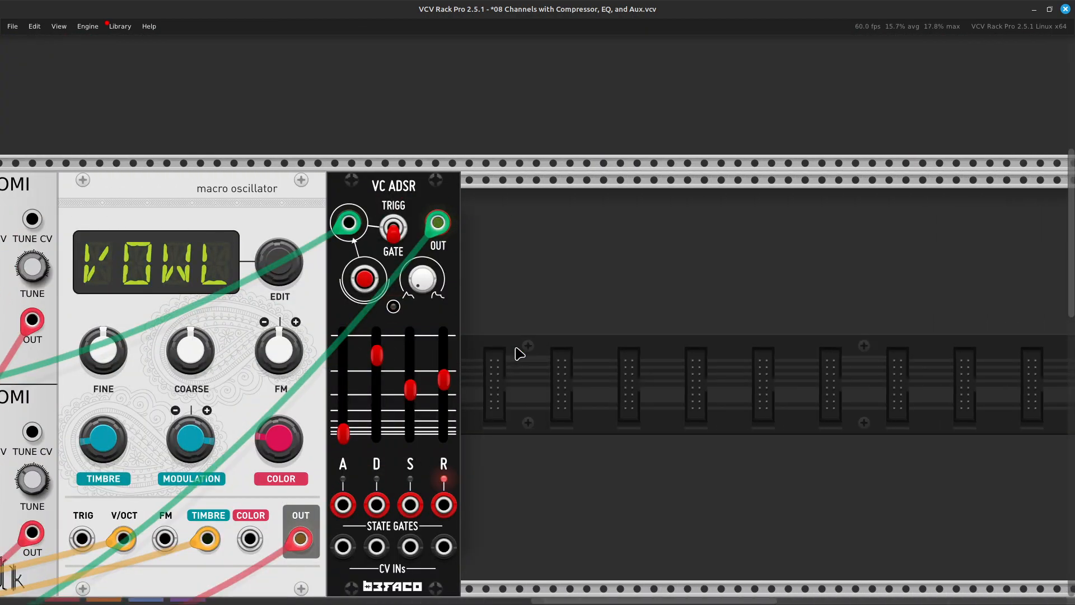
scroll(520, 354, left, 3)
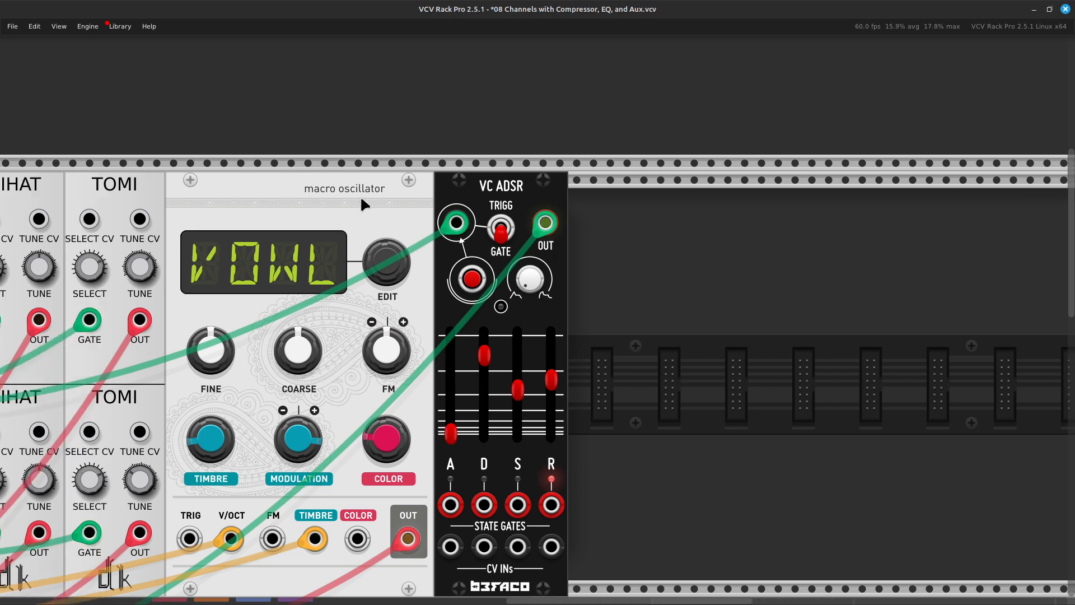
shift+click(374, 197)
shift+click(475, 182)
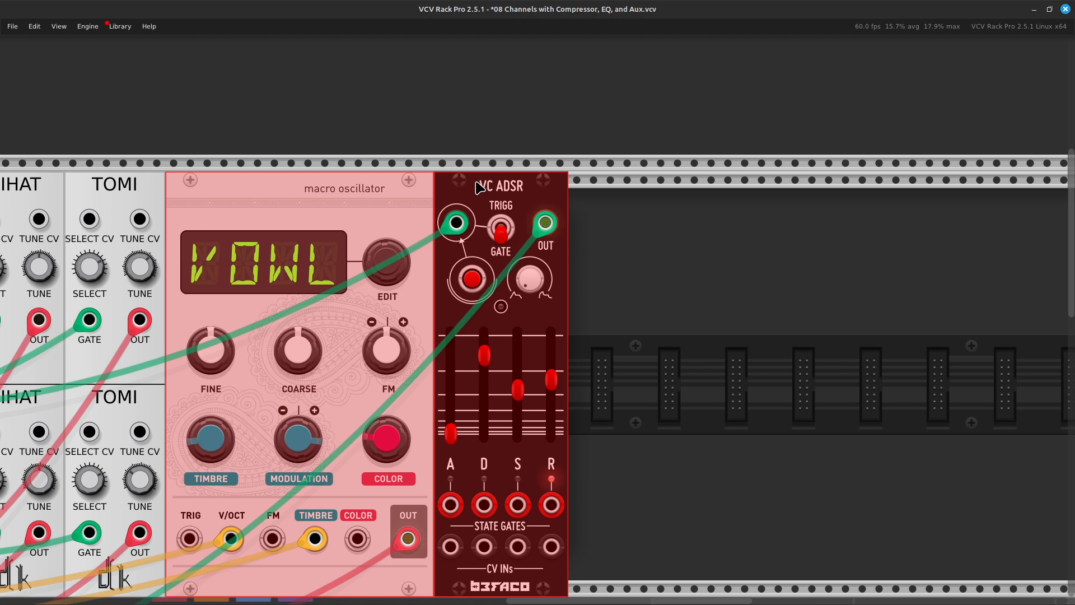
scroll(479, 187, right, 5)
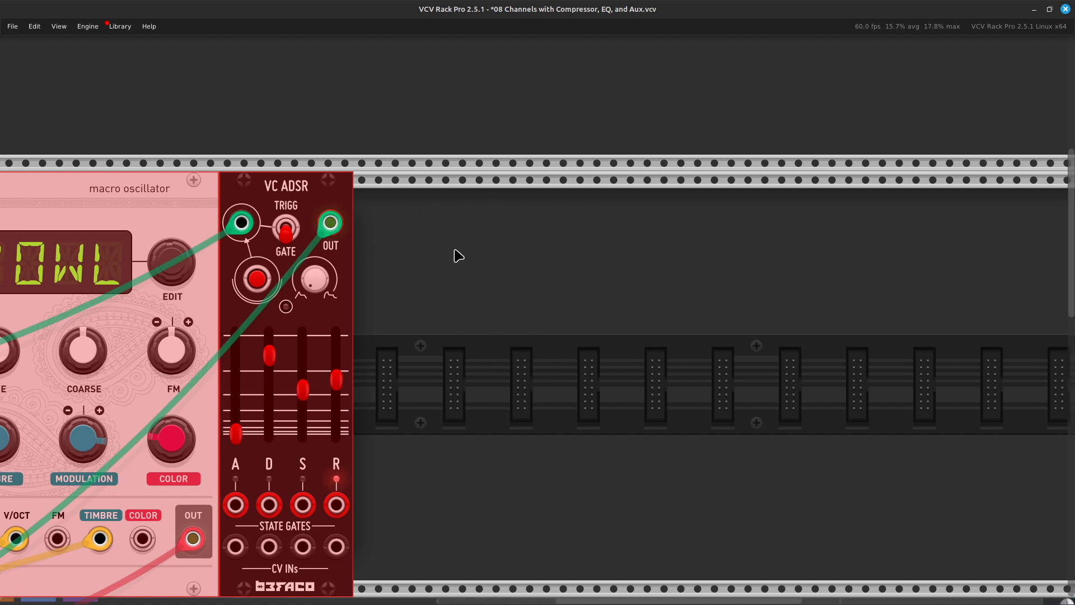
click(445, 375)
key(ctrl+v)
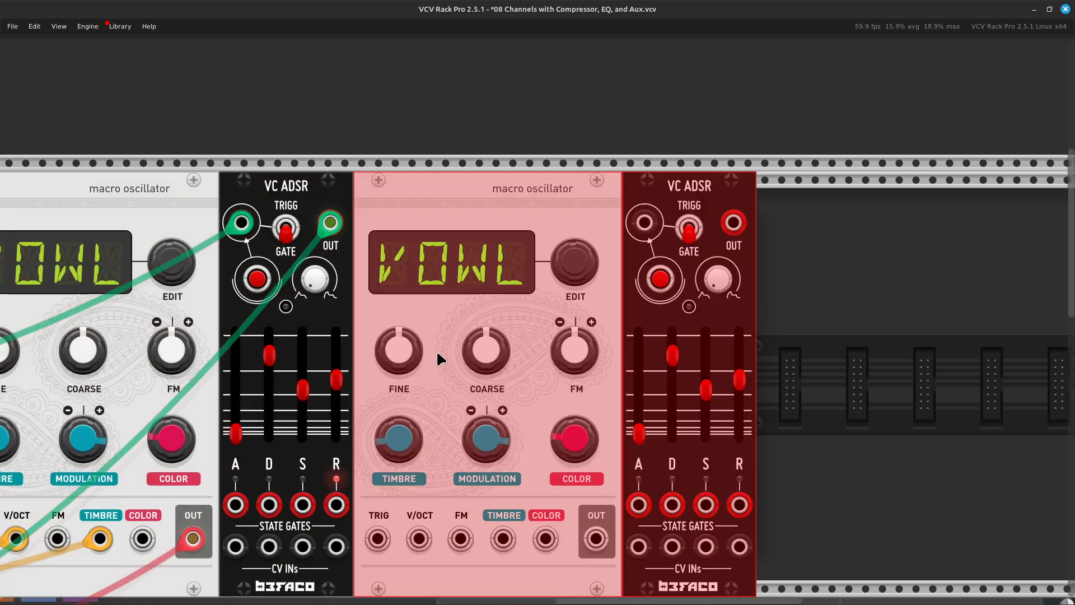
click(838, 357)
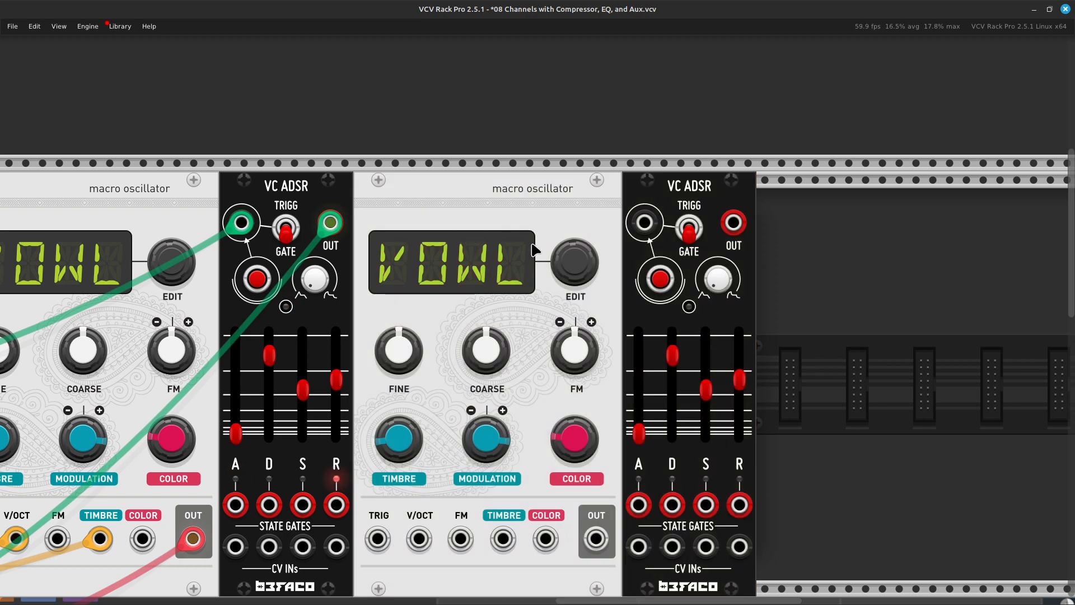
drag(574, 262, 574, 240)
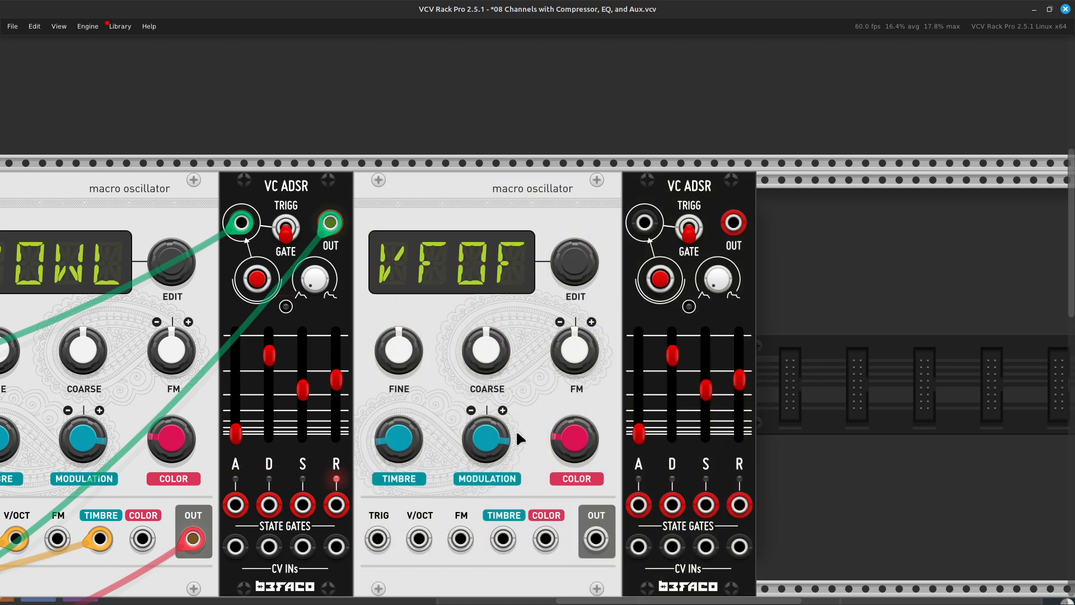
Step: Connect the MIDI-CV V/OCT output to the second macro oscillator's V/OCT input with a yellow cable
scroll(431, 520, down, 4)
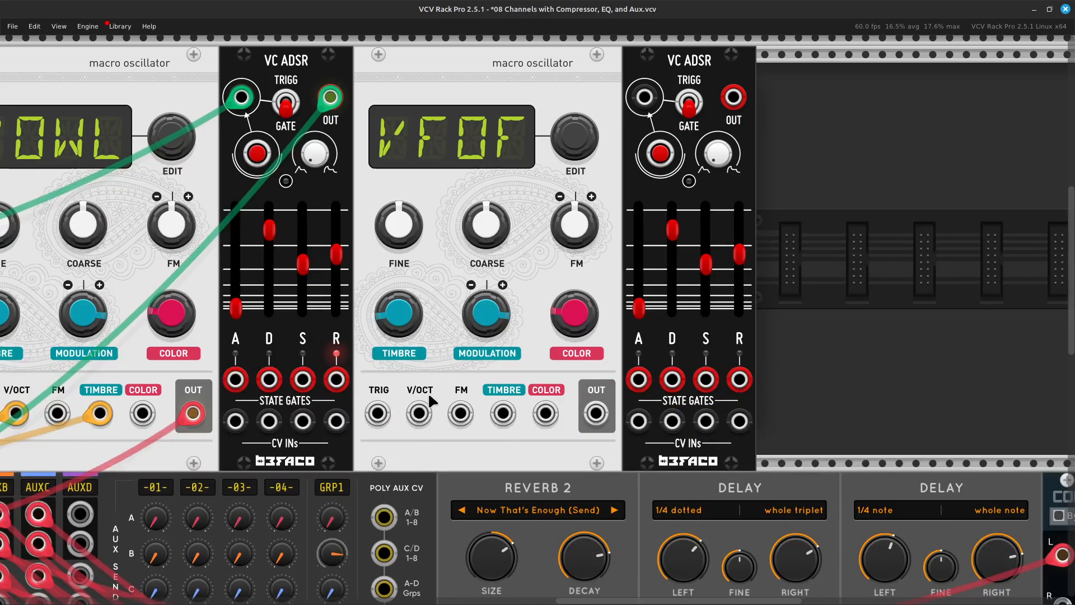
right_click(421, 411)
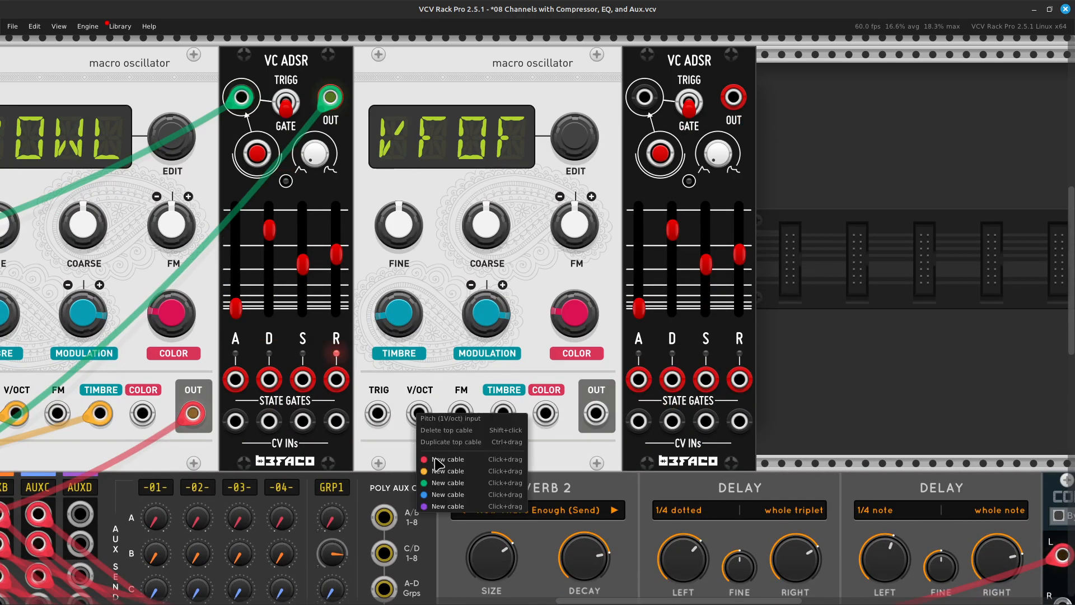
scroll(291, 487, left, 9)
drag(438, 474, 262, 265)
scroll(150, 473, left, 20)
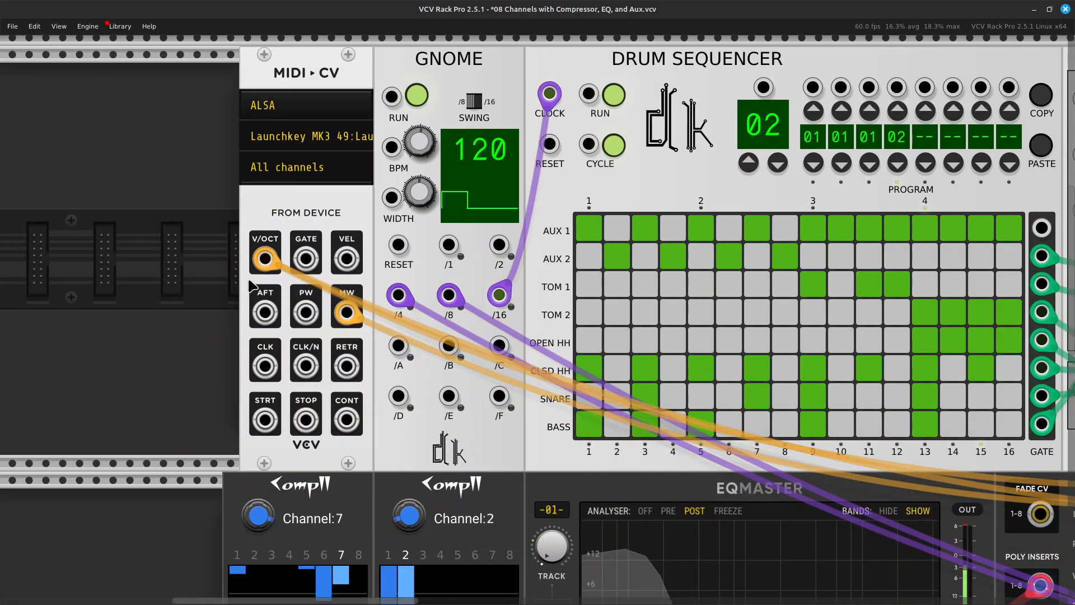
right_click(304, 260)
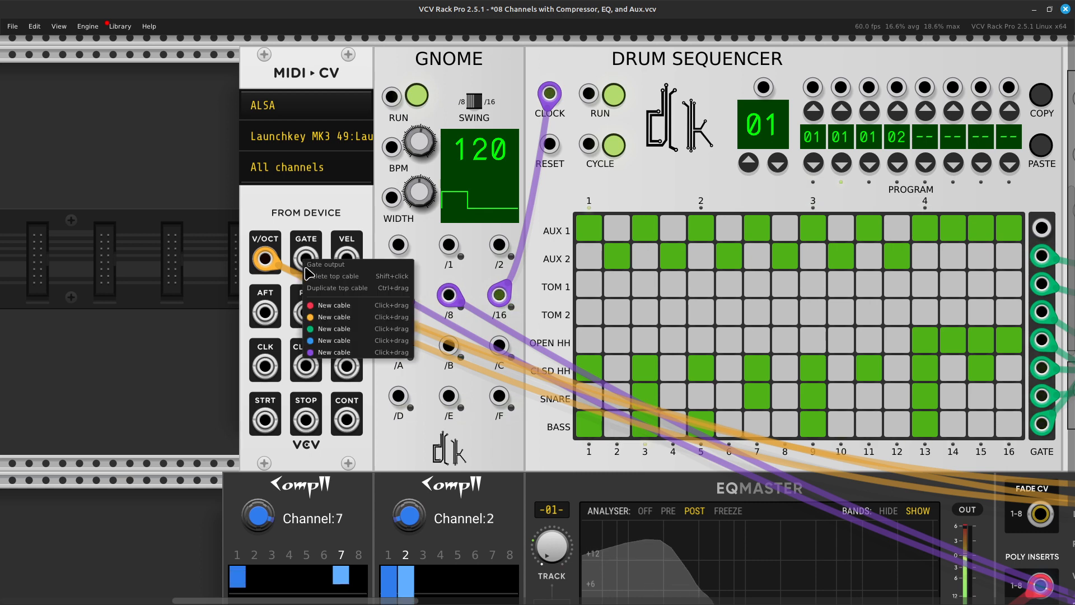
click(187, 247)
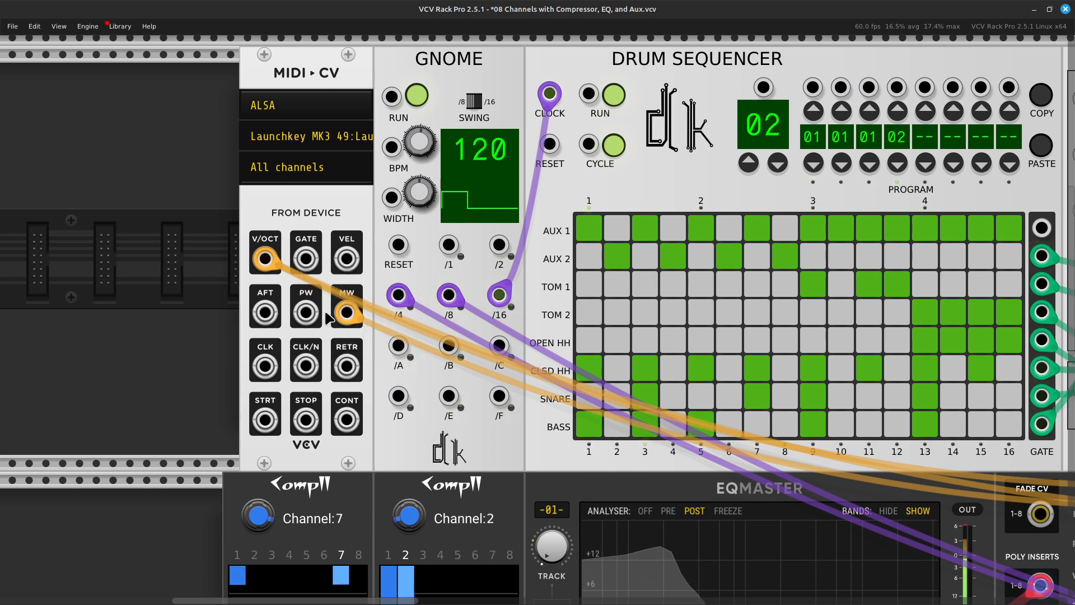
Step: Connect the drum sequencer's AUX 1 gate output to the second VC ADSR's gate input with a green cable
scroll(415, 322, right, 10)
scroll(517, 332, right, 15)
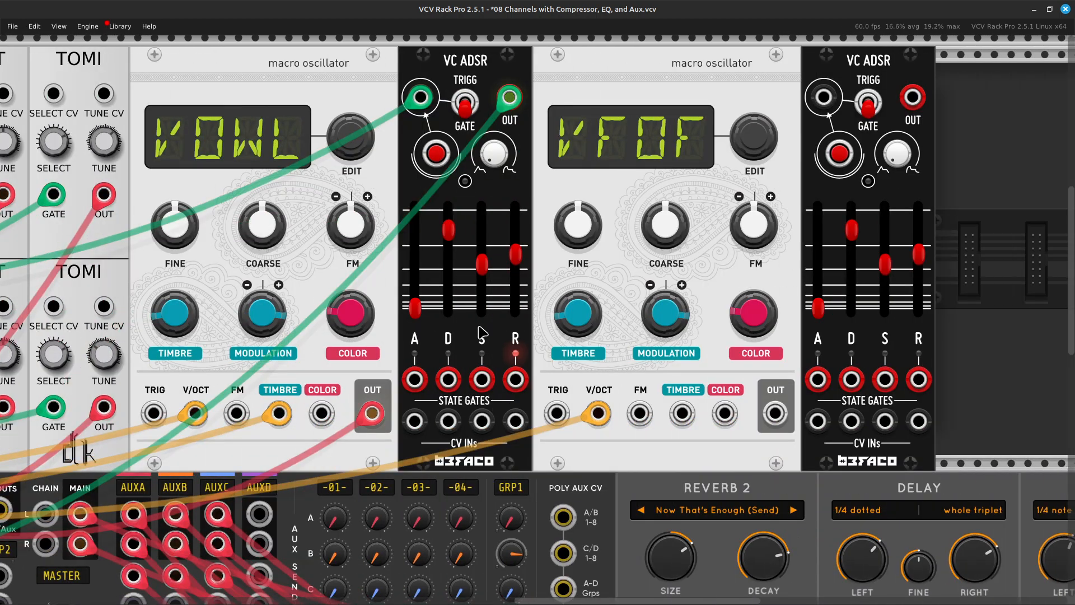
scroll(392, 269, left, 18)
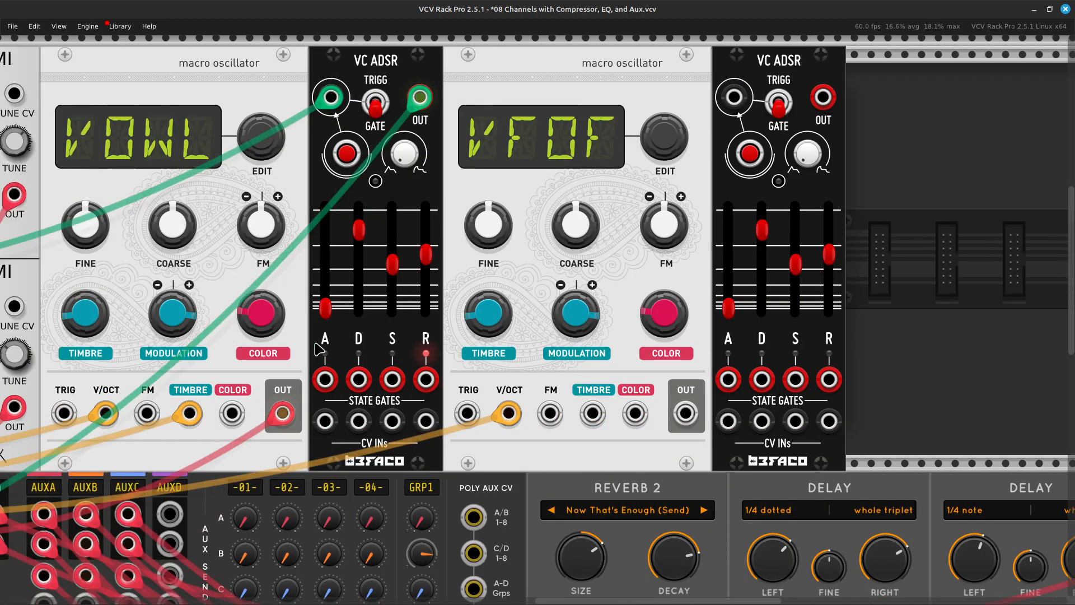
scroll(335, 258, right, 2)
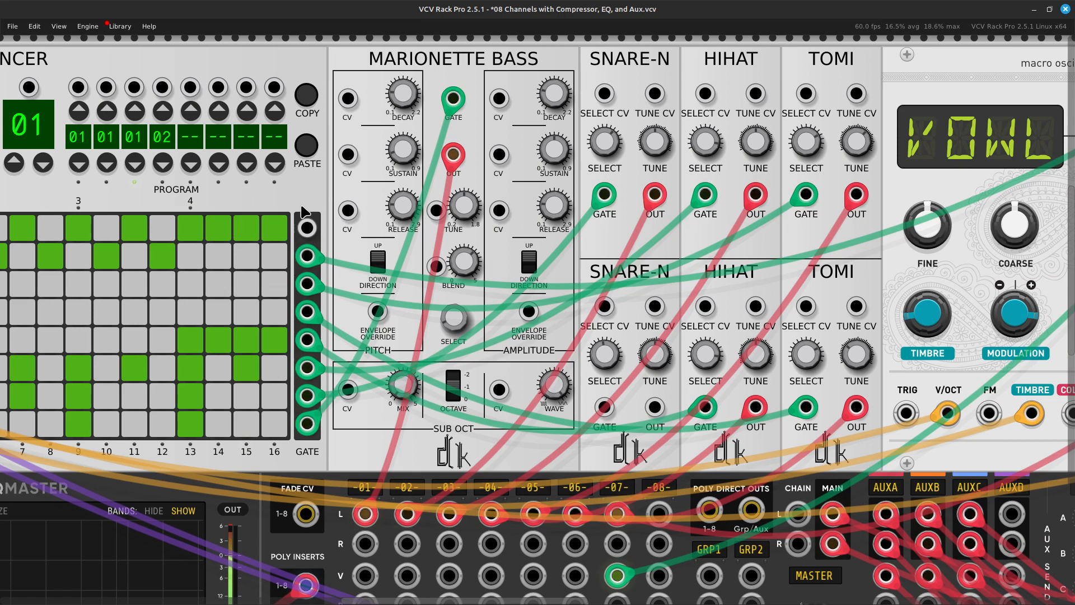
right_click(306, 231)
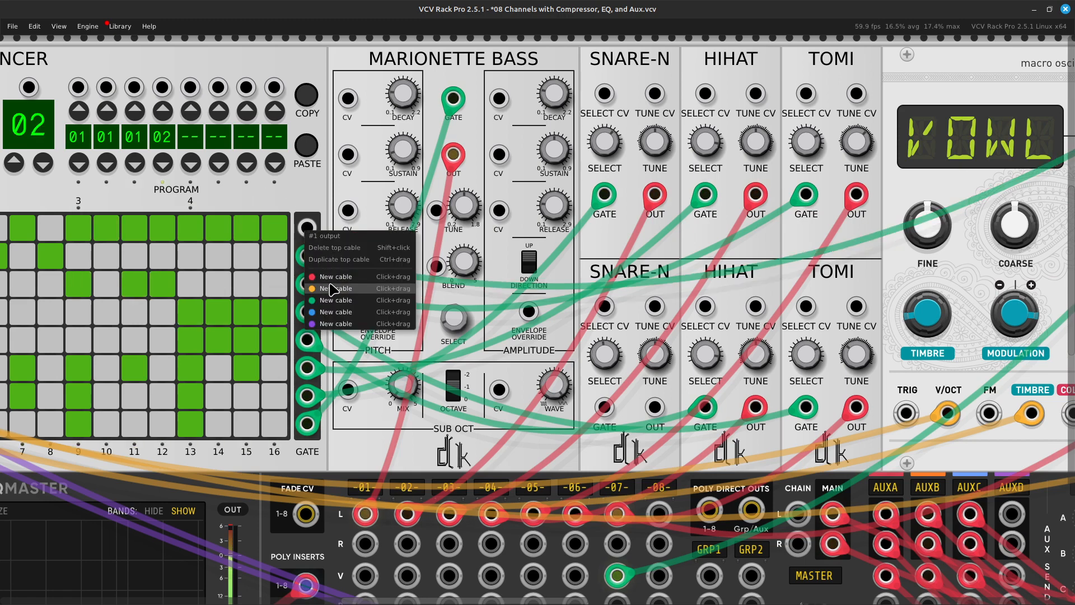
click(334, 307)
scroll(368, 322, right, 17)
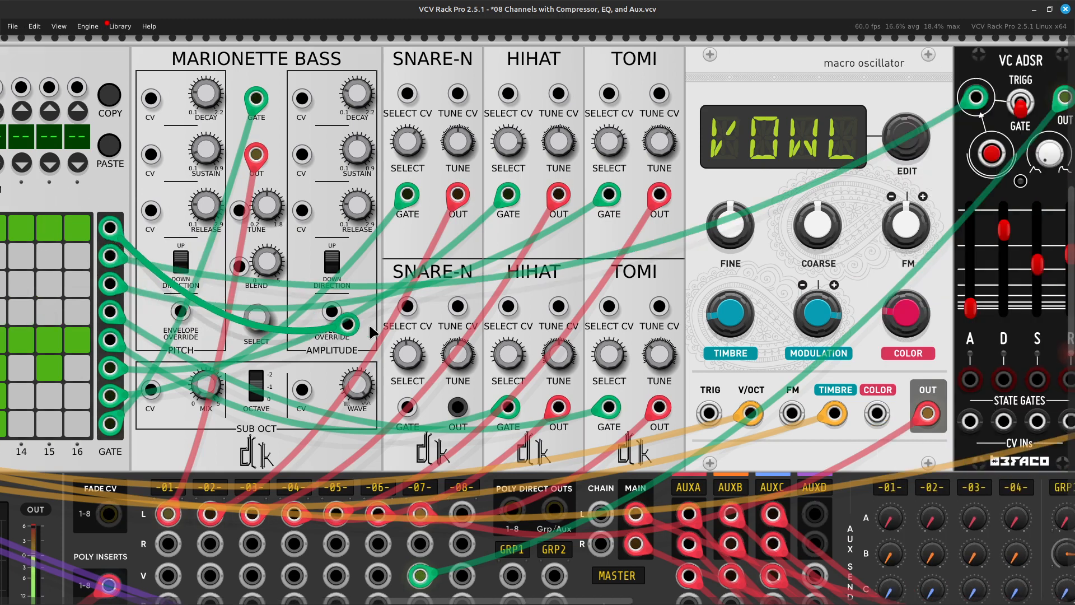
scroll(394, 291, up, 2)
scroll(394, 291, right, 2)
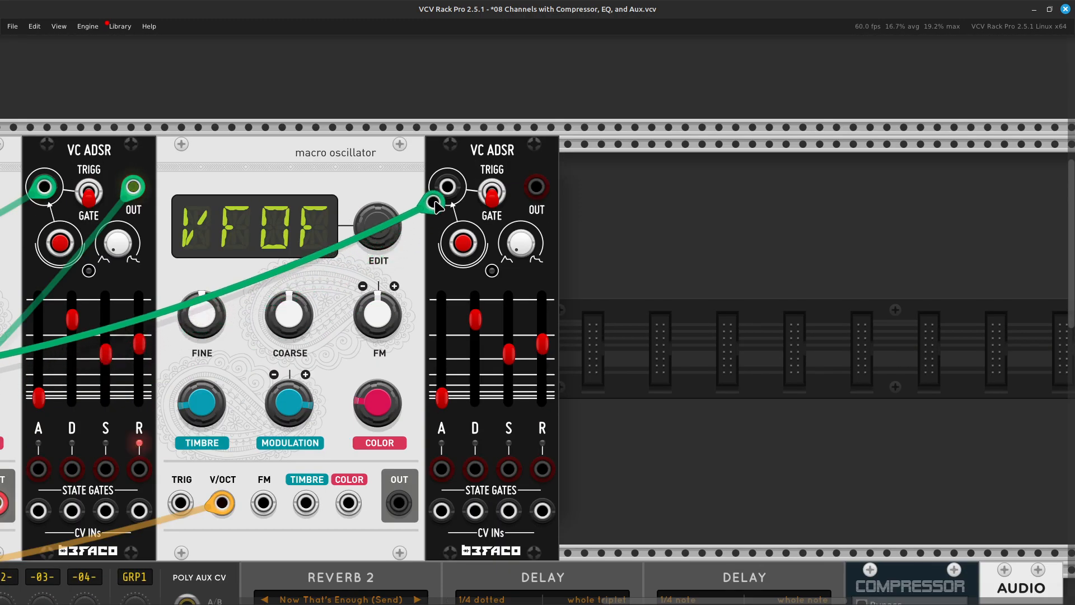
click(447, 186)
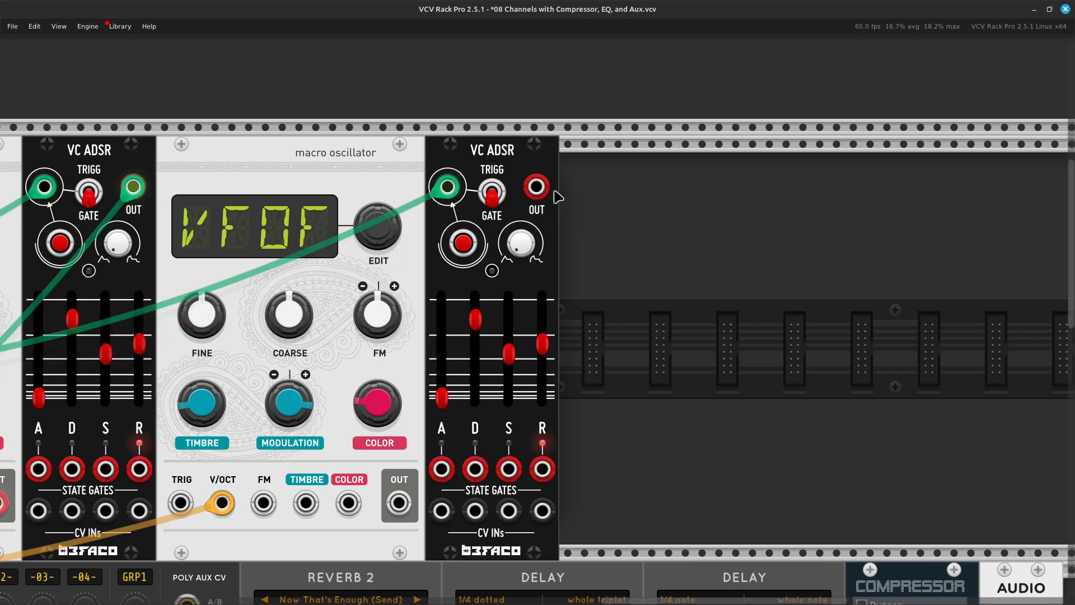
Step: Connect the second VC ADSR's envelope output to the MixMaster channel 08 level input with a green cable
right_click(536, 192)
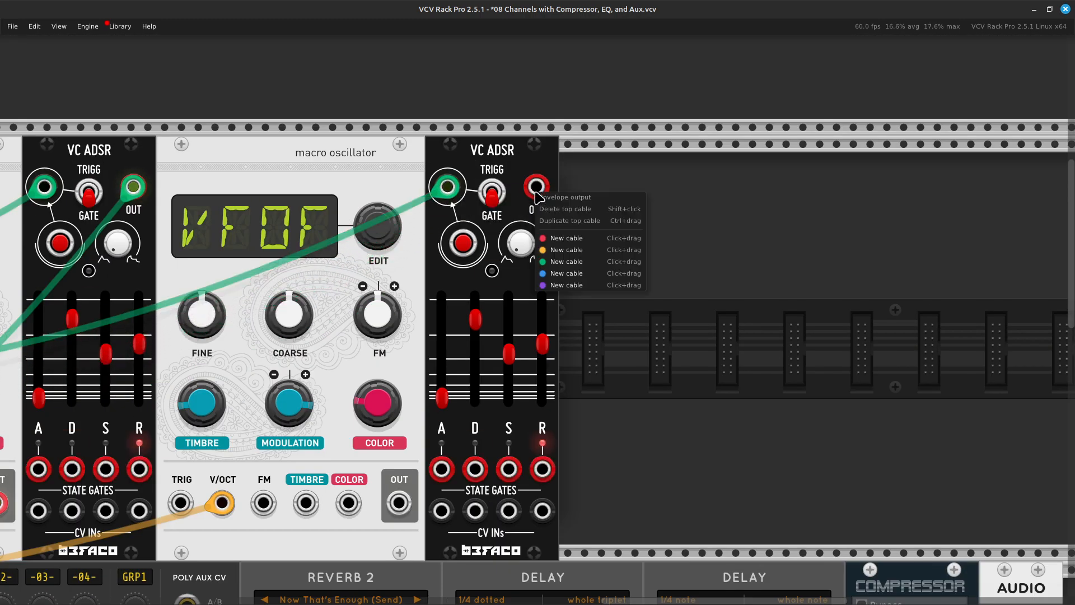
click(567, 261)
scroll(551, 370, down, 6)
scroll(551, 371, down, 1)
scroll(537, 378, left, 16)
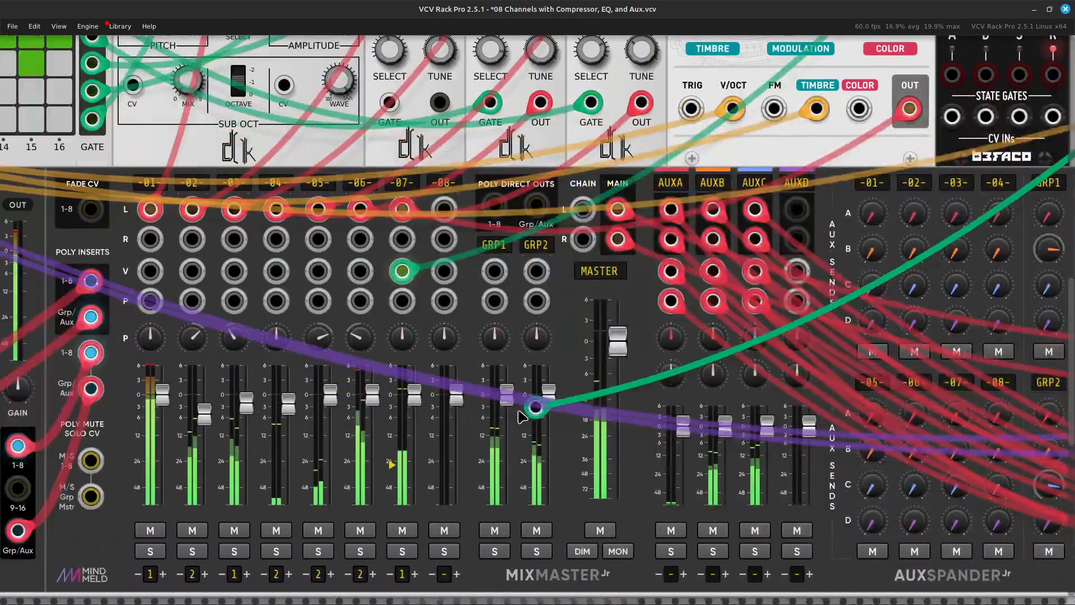
scroll(526, 417, down, 3)
scroll(522, 427, up, 3)
scroll(522, 426, left, 4)
scroll(520, 428, up, 2)
scroll(526, 426, right, 2)
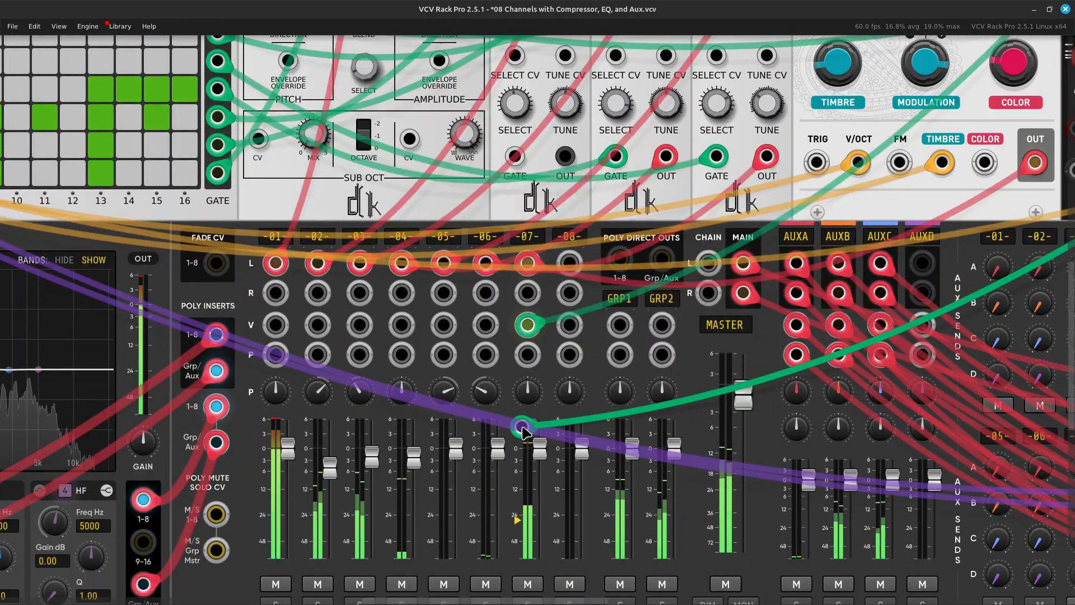
click(569, 325)
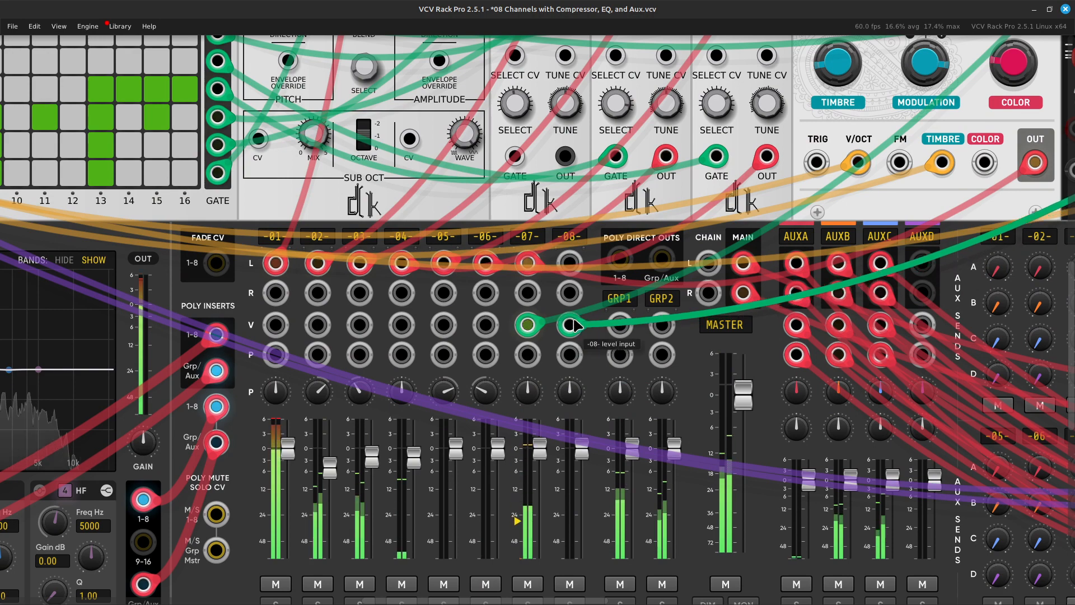
Step: Connect the second macro oscillator's output to the MixMaster channel 08 left input with a red cable
right_click(569, 264)
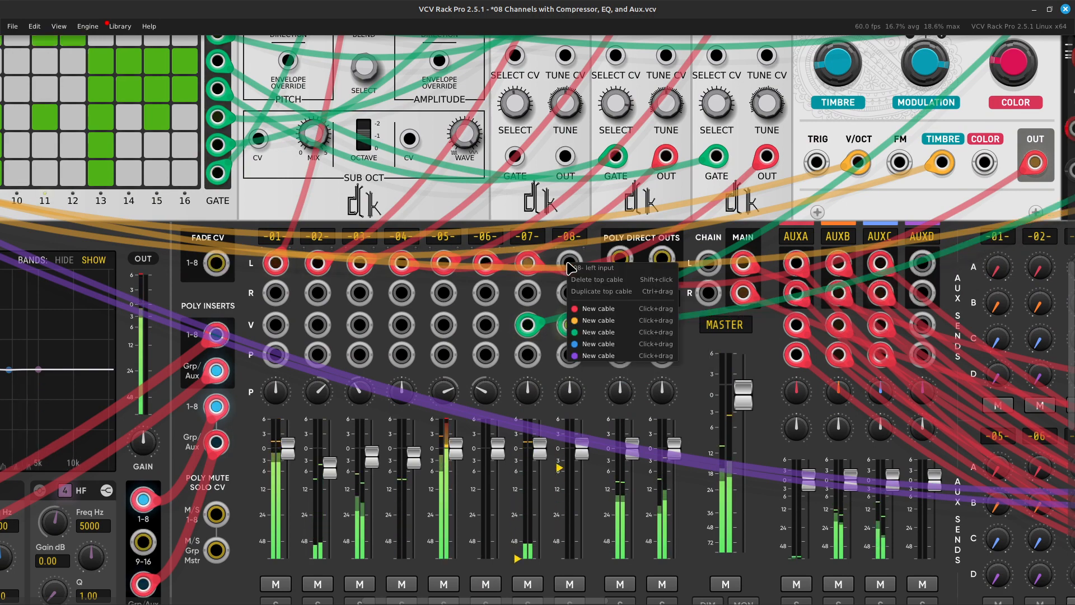
click(595, 309)
scroll(590, 308, right, 15)
scroll(594, 310, up, 5)
scroll(594, 311, right, 3)
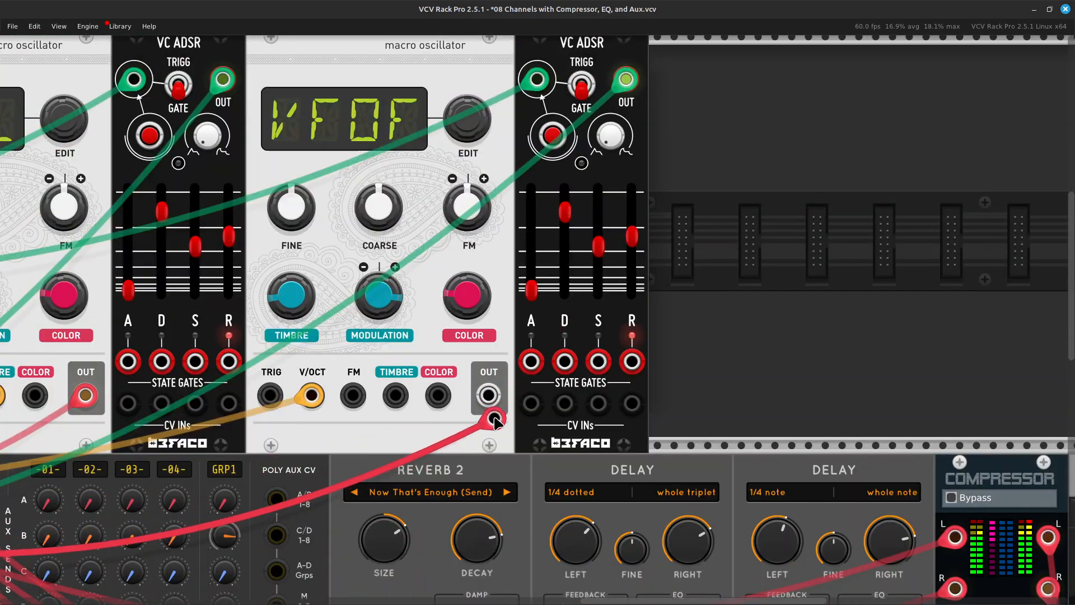
click(489, 395)
Step: Raise the second macro oscillator's Color to about 50%
scroll(498, 396, left, 3)
scroll(529, 398, up, 1)
scroll(529, 398, up, 2)
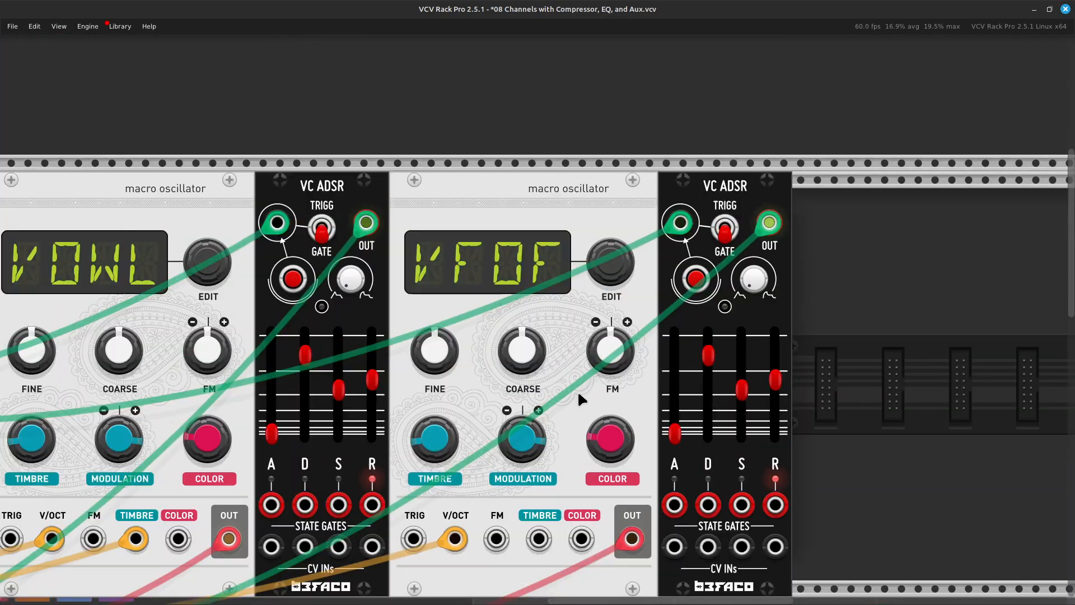
scroll(577, 390, down, 2)
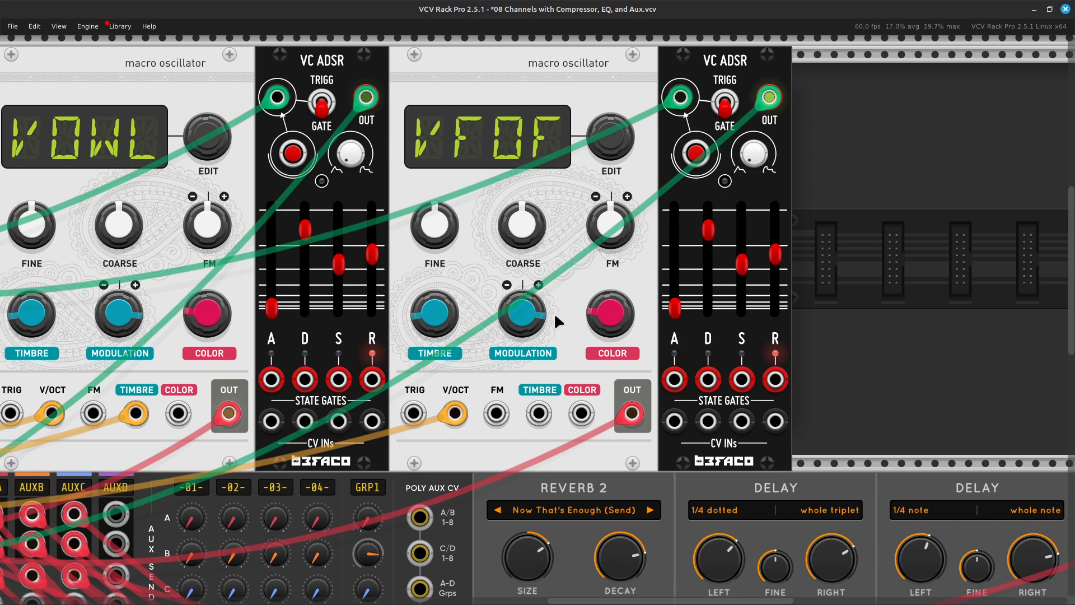
mouse_move(610, 313)
mouse_down()
mouse_move(610, 297)
mouse_move(610, 336)
mouse_move(610, 308)
mouse_up()
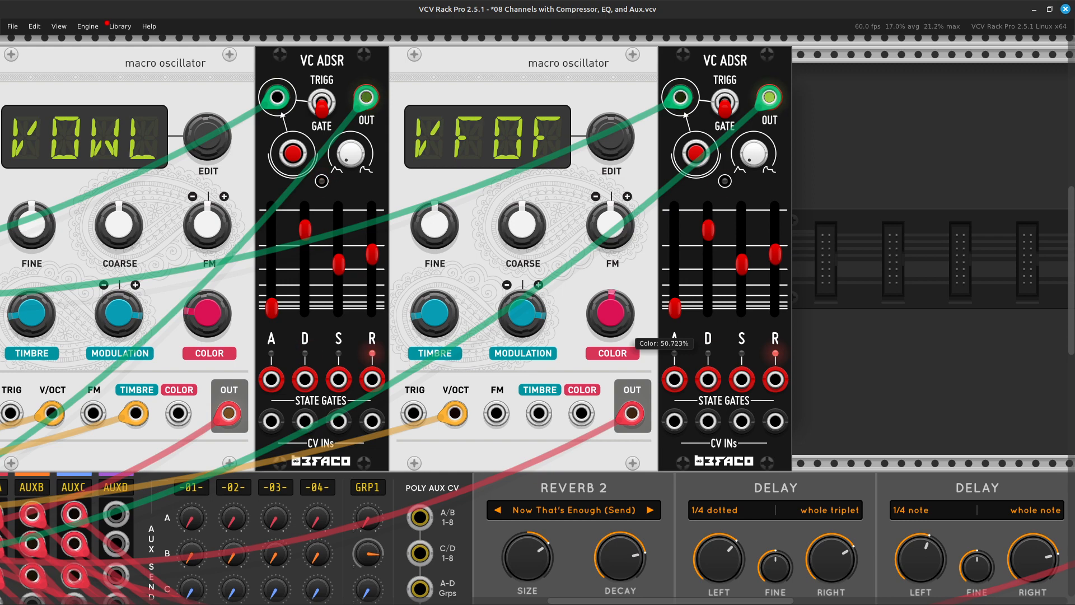
drag(610, 314, 610, 312)
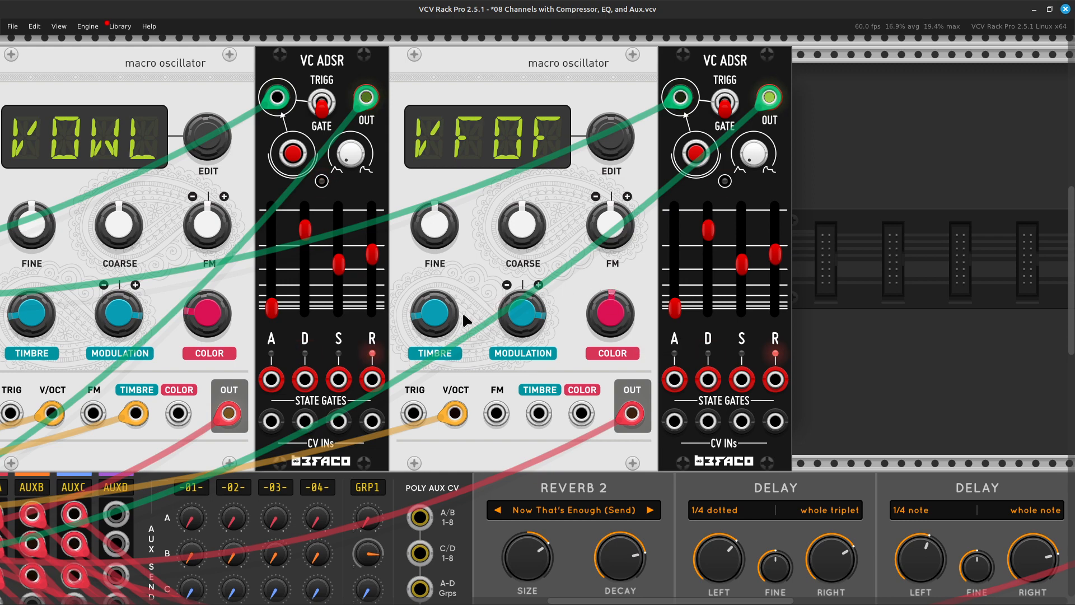
Step: Connect the MIDI-CV mod wheel (MW) output to the second macro oscillator's Timbre input with a yellow cable
scroll(463, 321, down, 4)
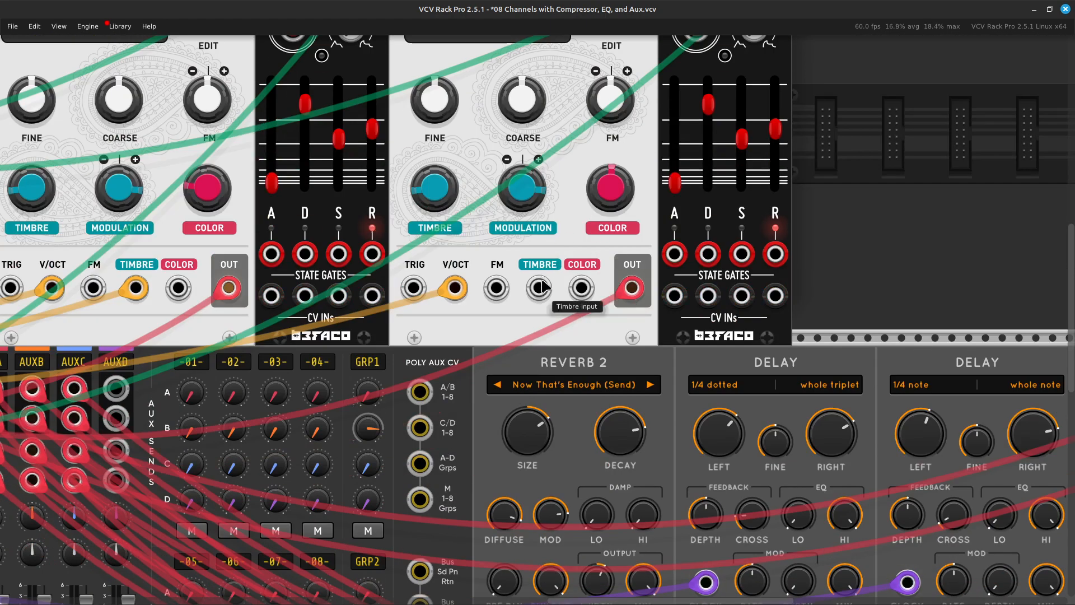
right_click(538, 290)
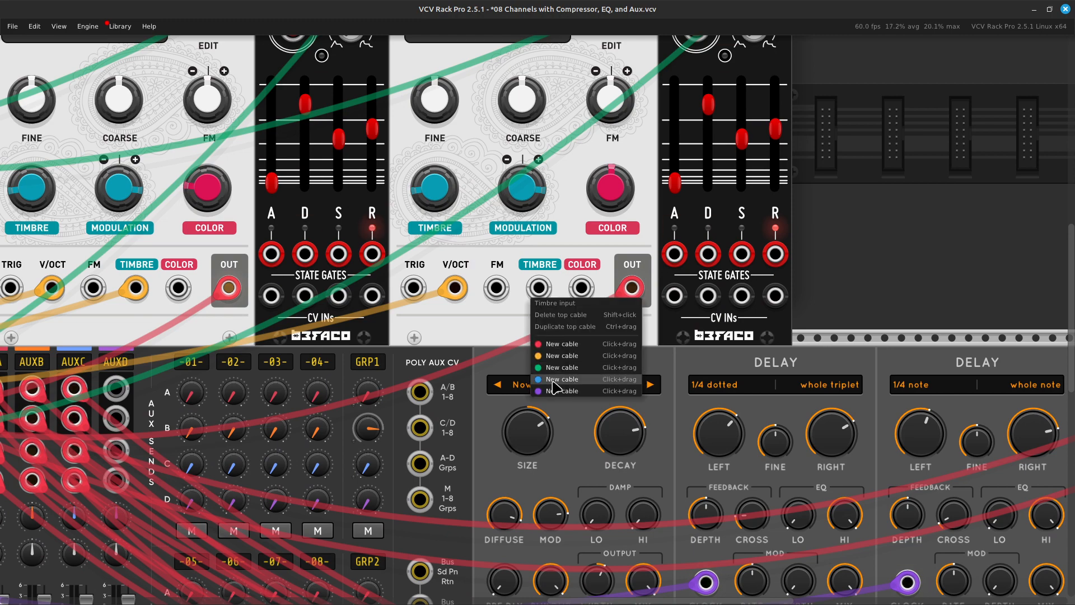
click(553, 360)
key(Left)
drag(543, 370, 383, 318)
key(Up)
key(Right)
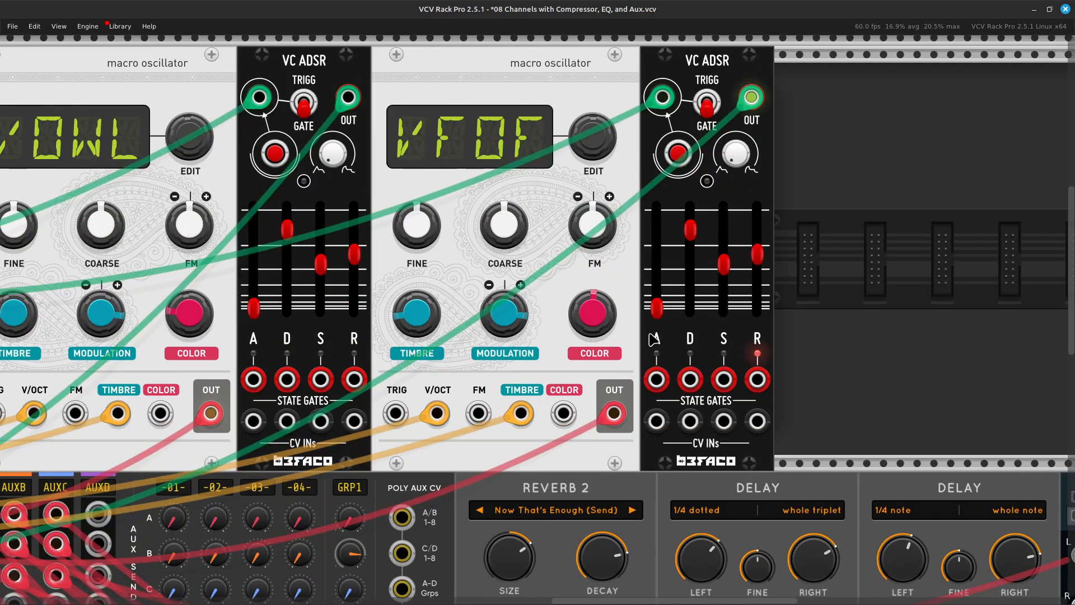
Step: Set the second macro oscillator's Timbre to about 50% and turn its Modulation up to near maximum
mouse_move(656, 320)
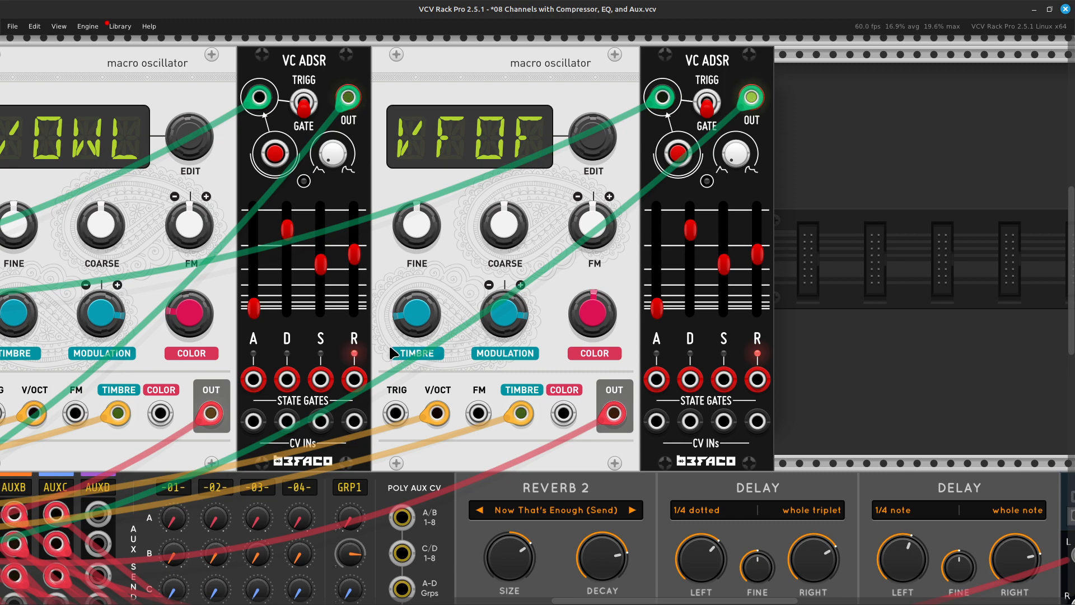
drag(417, 314, 417, 301)
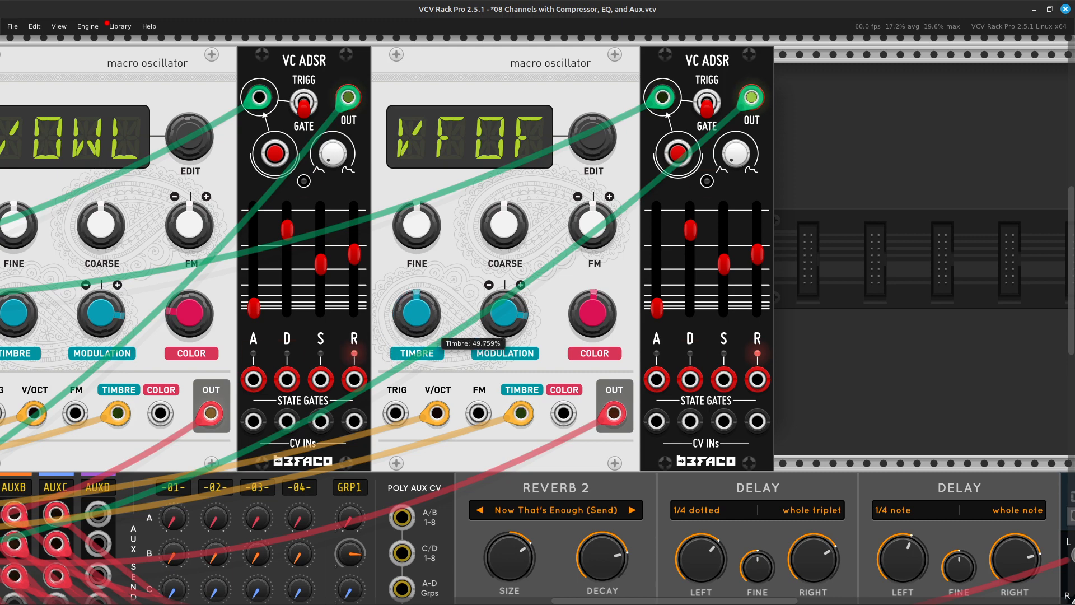
drag(514, 321, 514, 314)
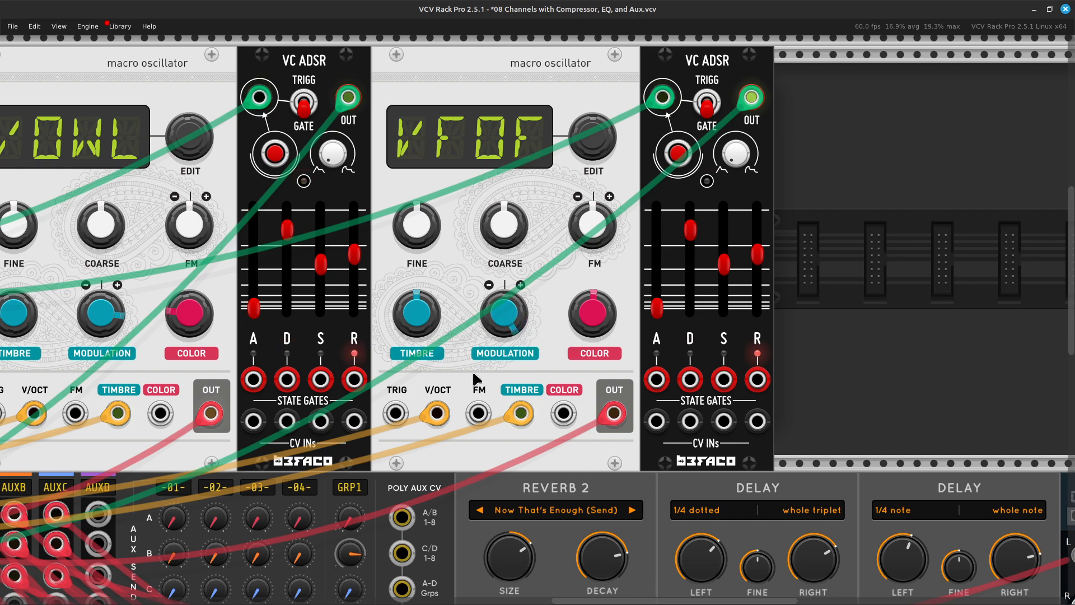
Step: Lower the Timbre of the VFOF macro oscillator to about 0.48%
mouse_move(407, 327)
drag(409, 318, 408, 329)
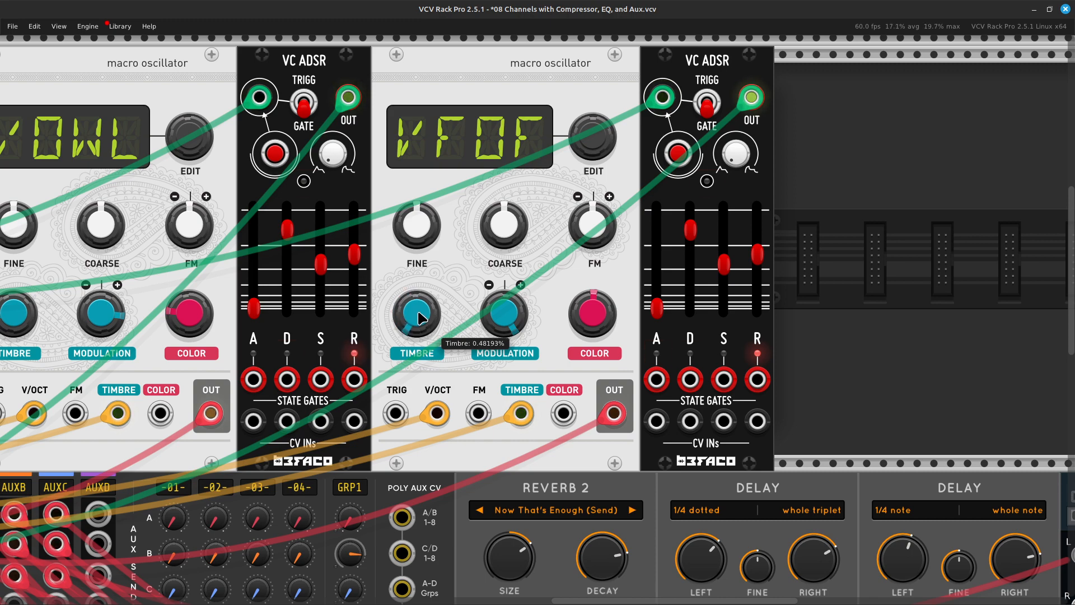
mouse_move(500, 324)
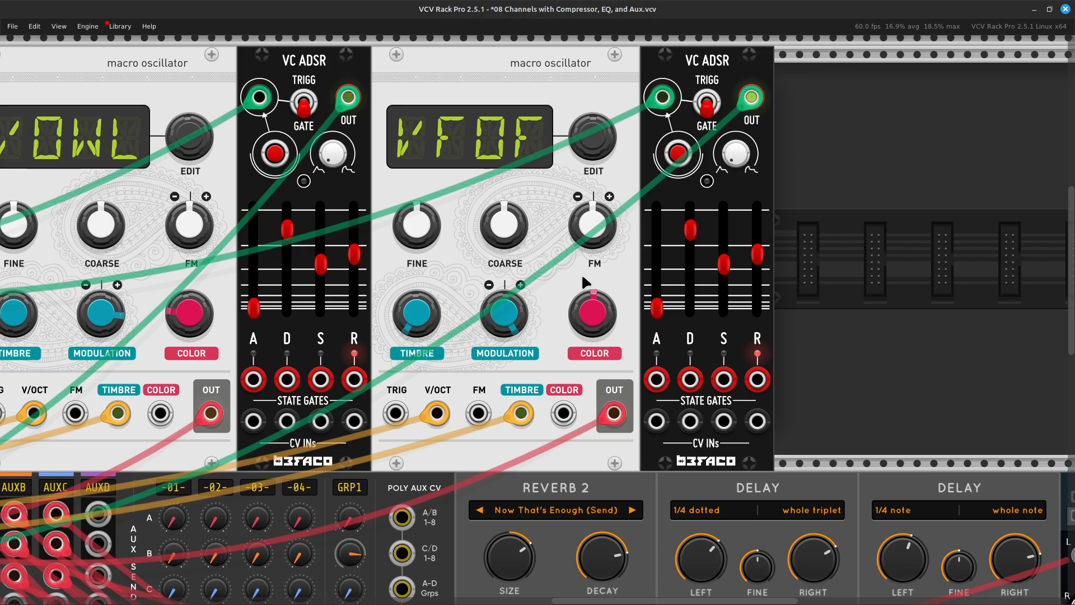
Step: Assign channel 8 of the MixMaster Jr mixer to group 2
scroll(582, 278, down, 10)
scroll(582, 278, left, 15)
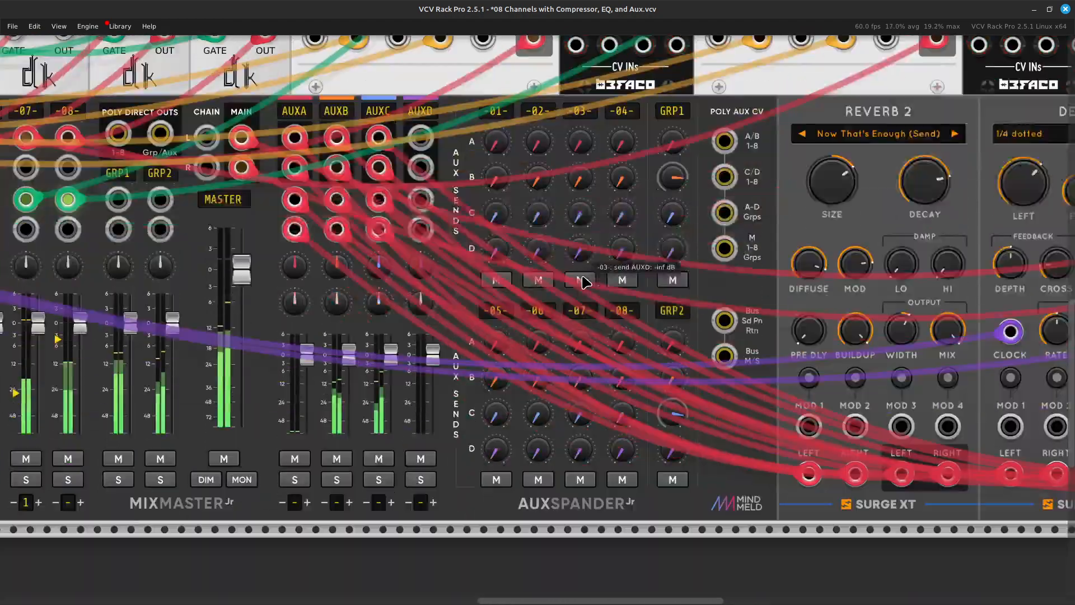
scroll(584, 283, left, 2)
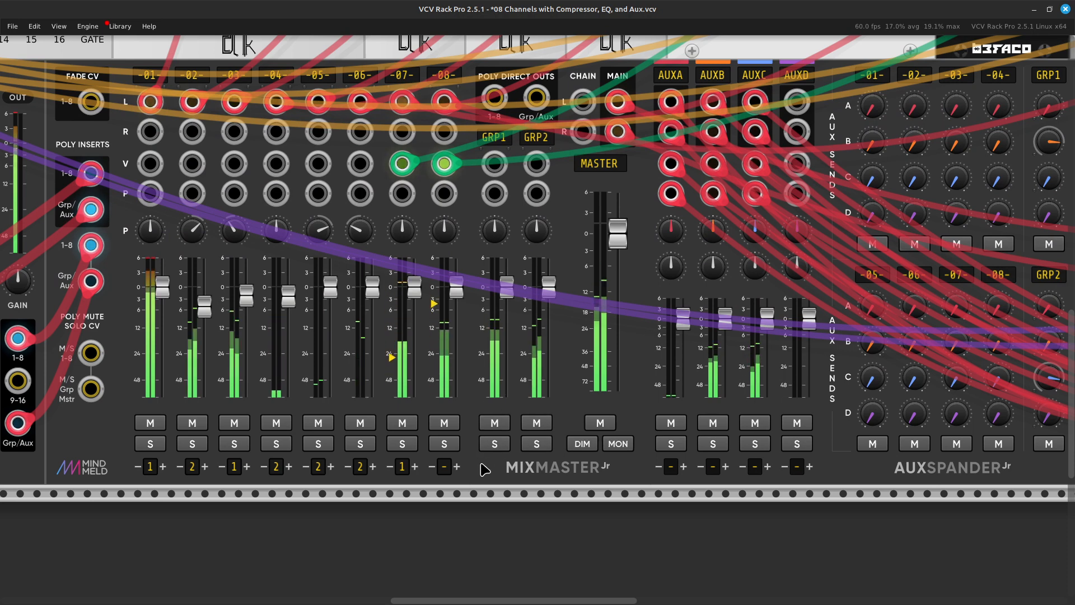
click(457, 466)
click(457, 466)
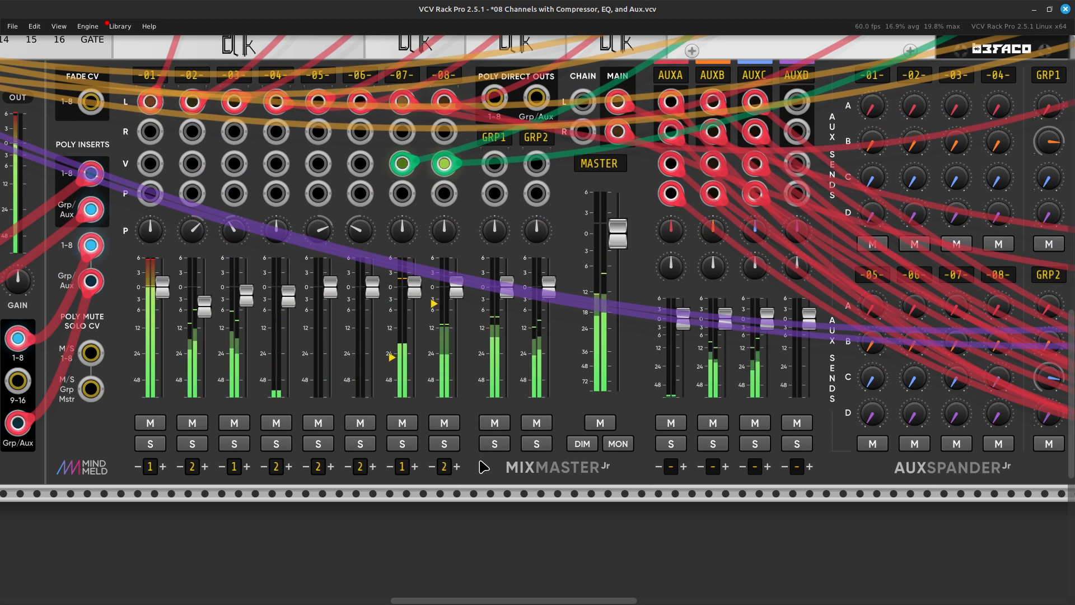
Step: Take channel 8 of the first CompII out of bypass and adjust its threshold and makeup gain, with the gain at about 5 dB
scroll(484, 466, left, 15)
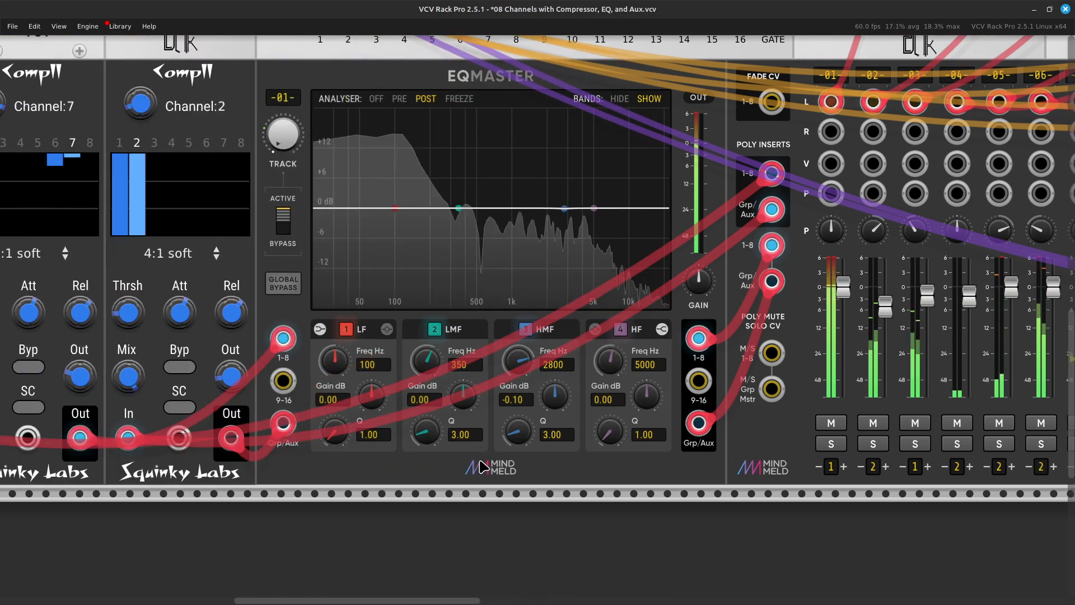
scroll(480, 466, up, 5)
scroll(480, 466, left, 6)
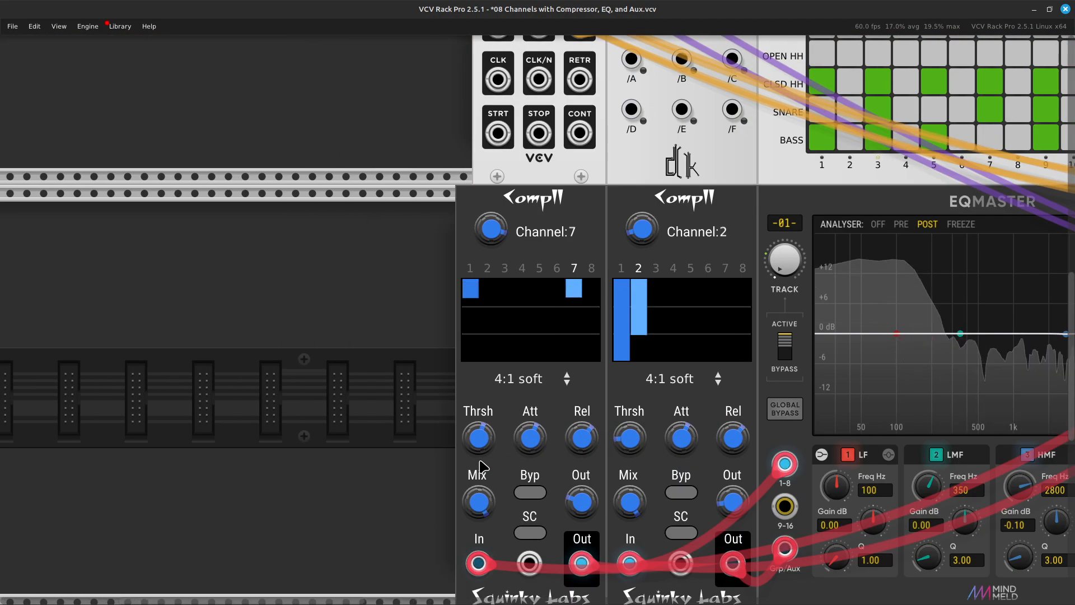
right_click(496, 241)
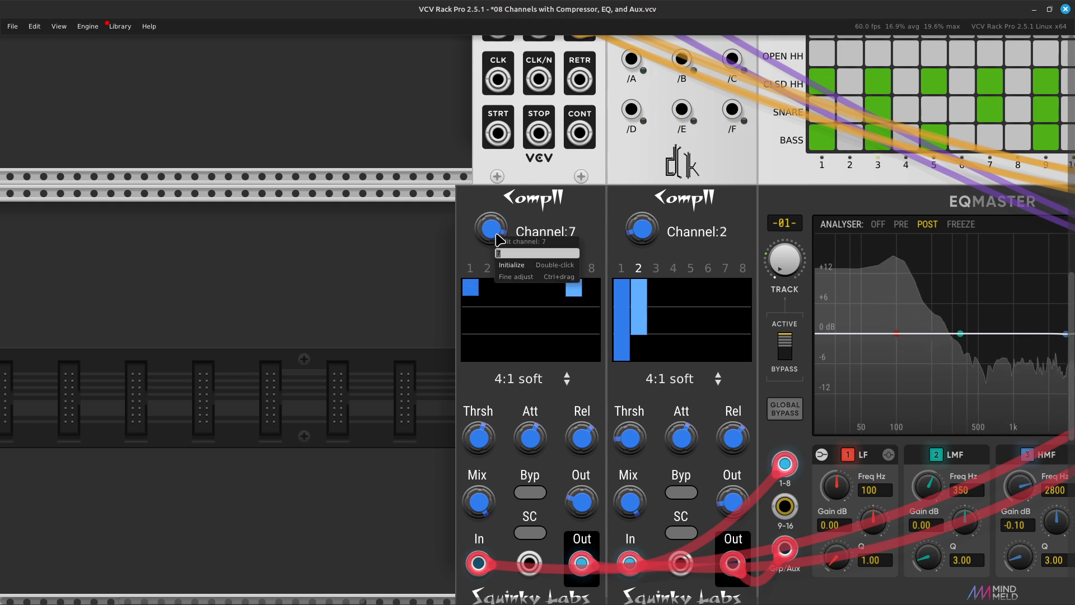
text(8)
key(Return)
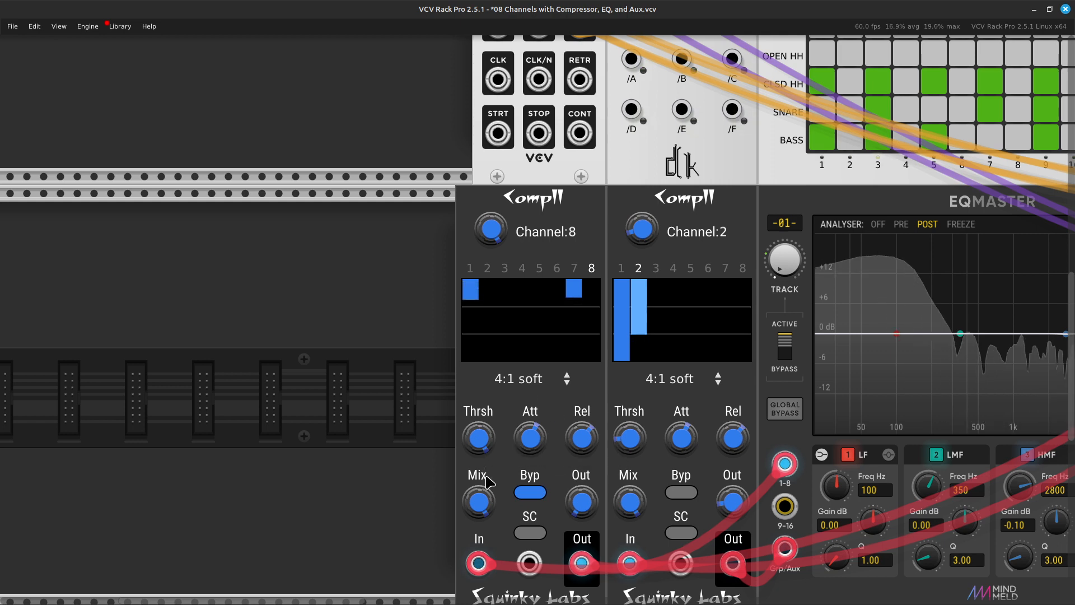
click(530, 493)
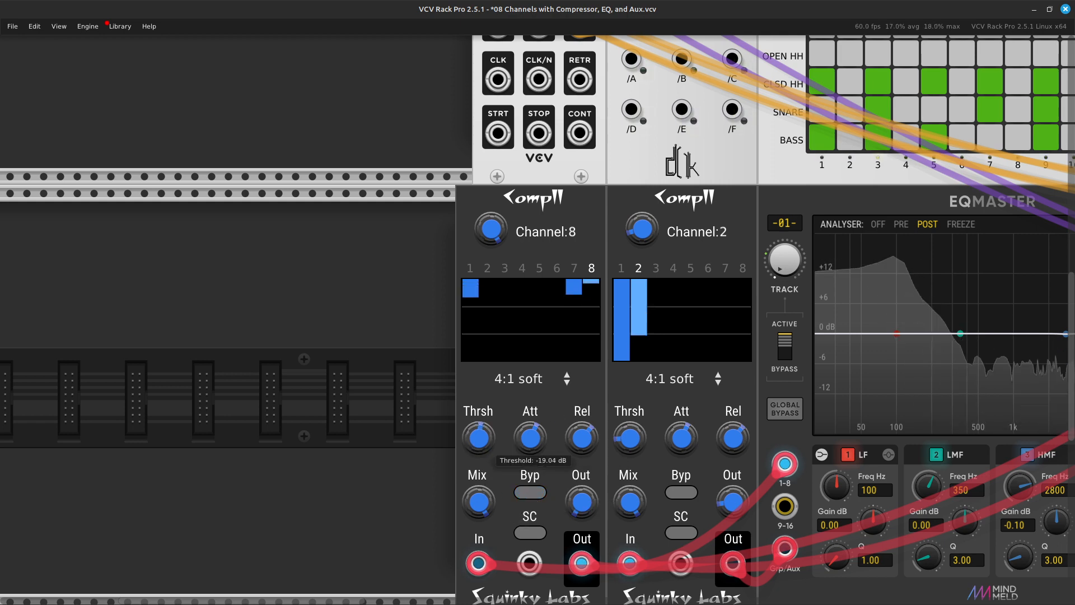
drag(479, 438, 479, 443)
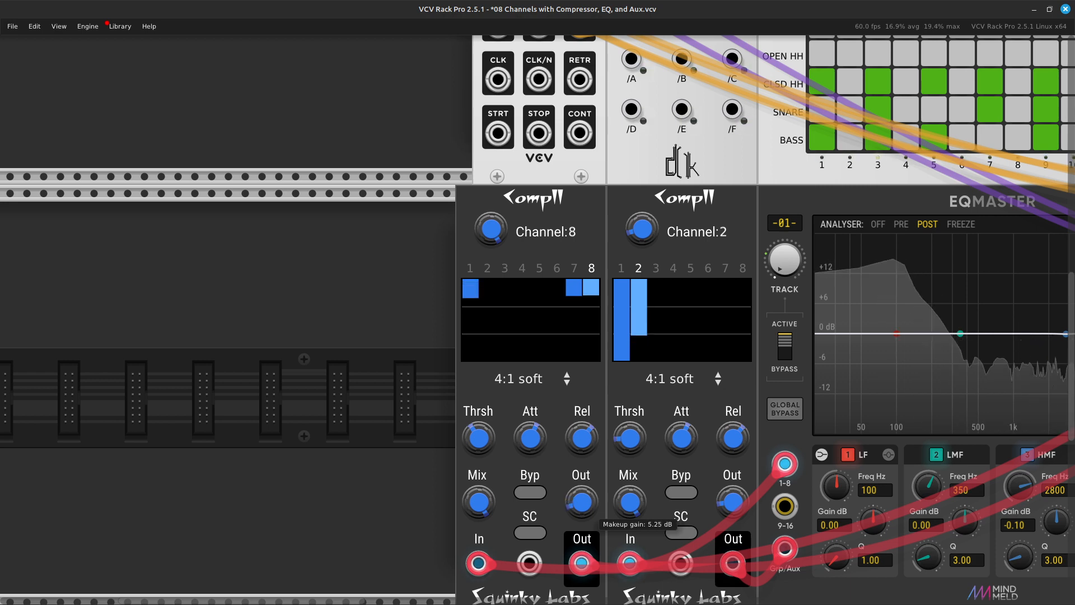
drag(581, 502, 581, 501)
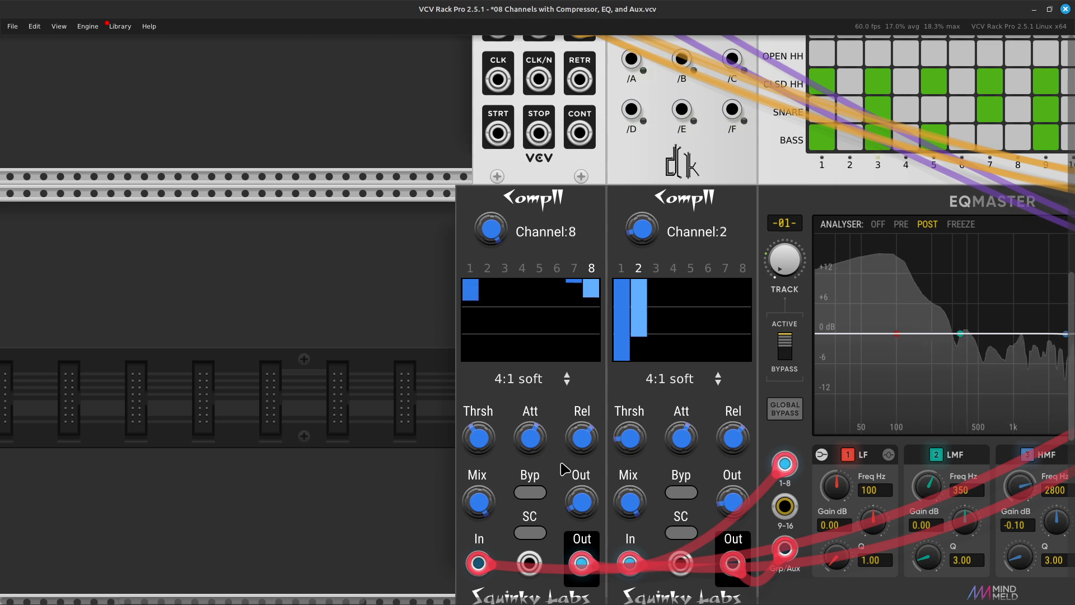
scroll(564, 469, right, 15)
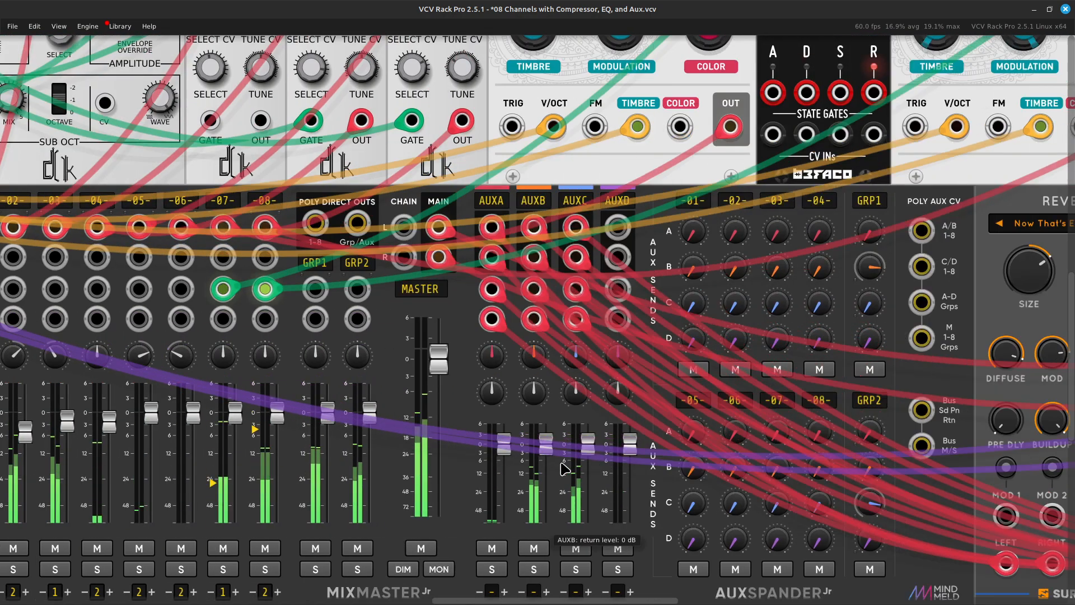
scroll(565, 469, right, 5)
scroll(564, 469, right, 5)
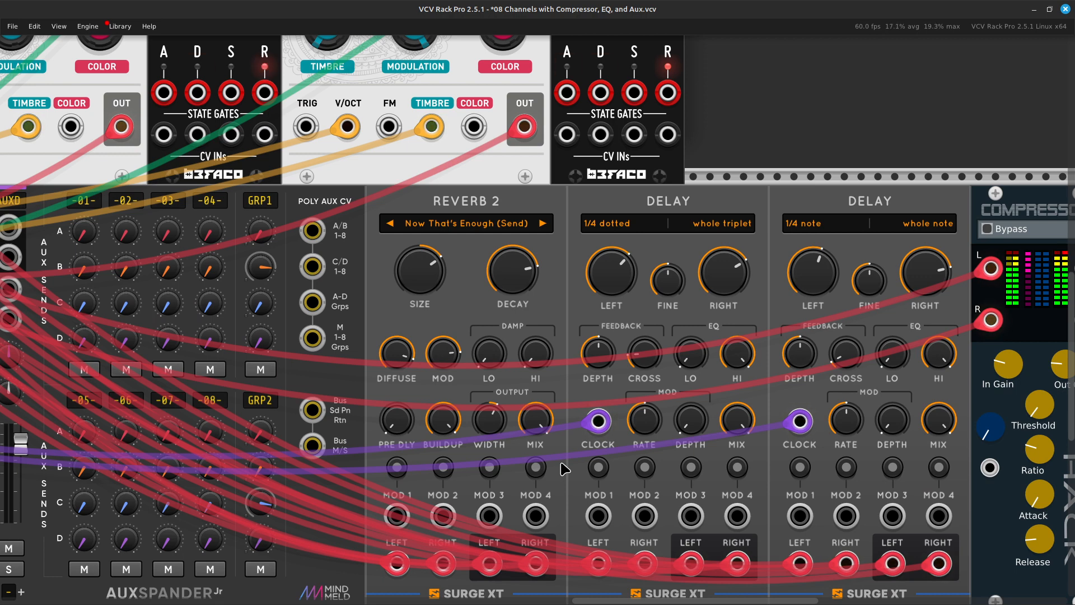
scroll(564, 468, left, 10)
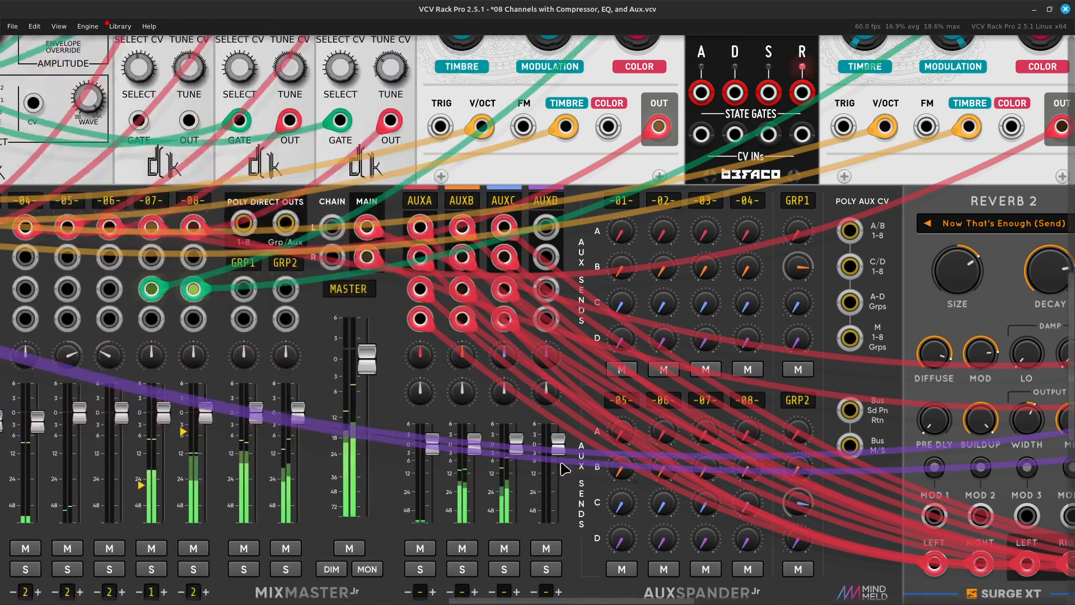
scroll(564, 468, left, 5)
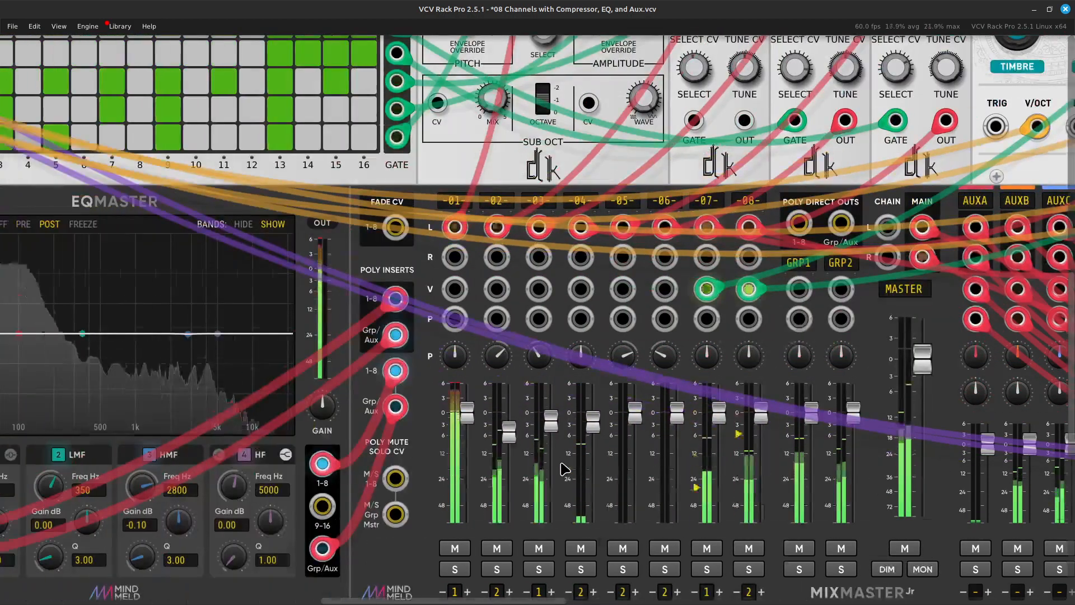
scroll(565, 468, down, 5)
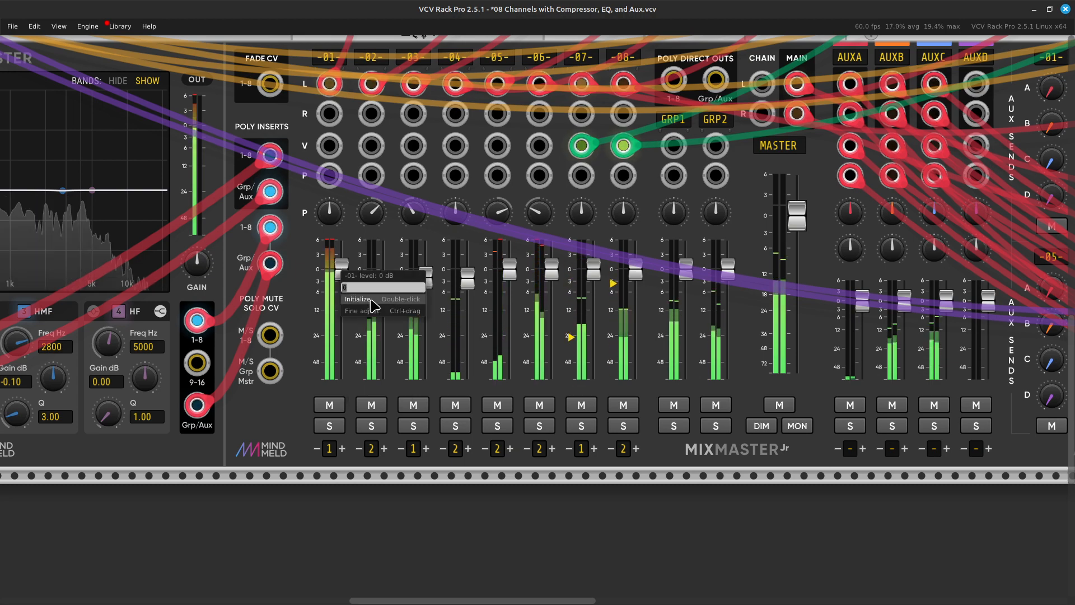
Step: Switch the first CompII to channel 1, lower its threshold and set its makeup gain to about 19.4 dB
scroll(371, 298, left, 15)
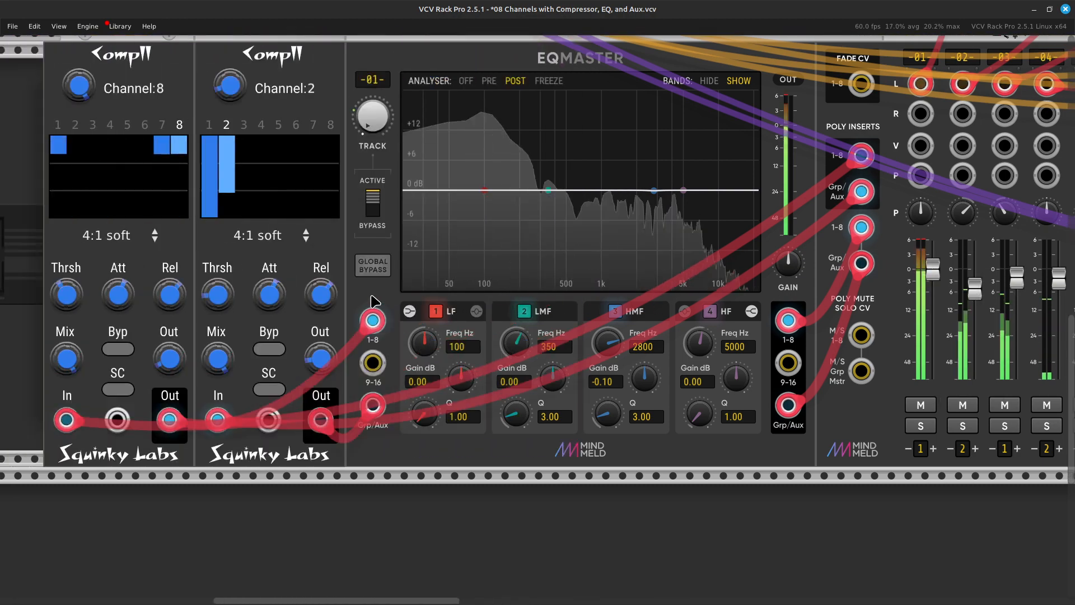
scroll(374, 302, up, 4)
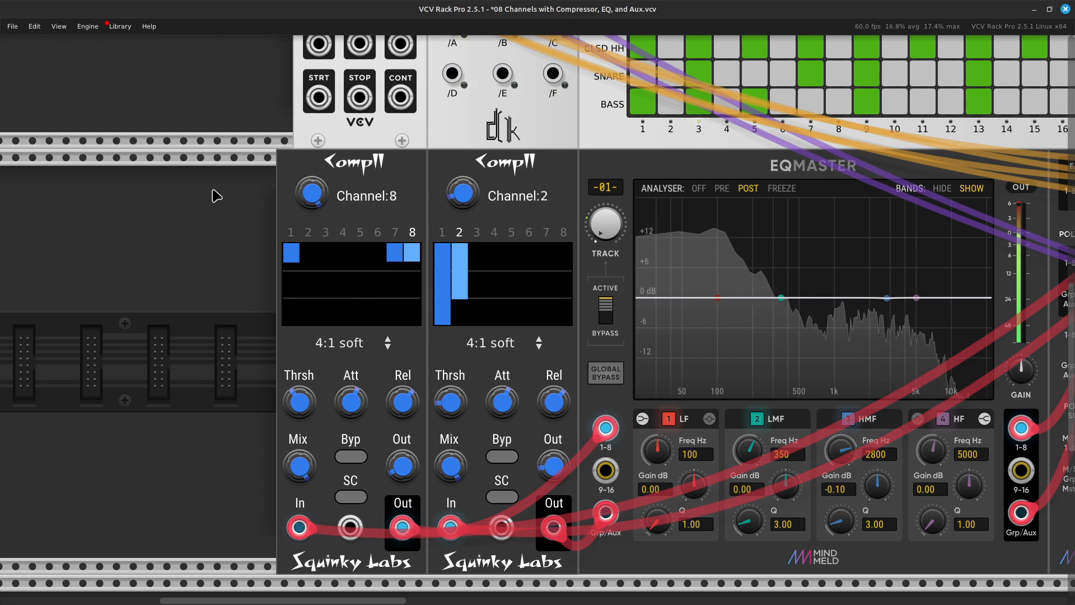
right_click(314, 200)
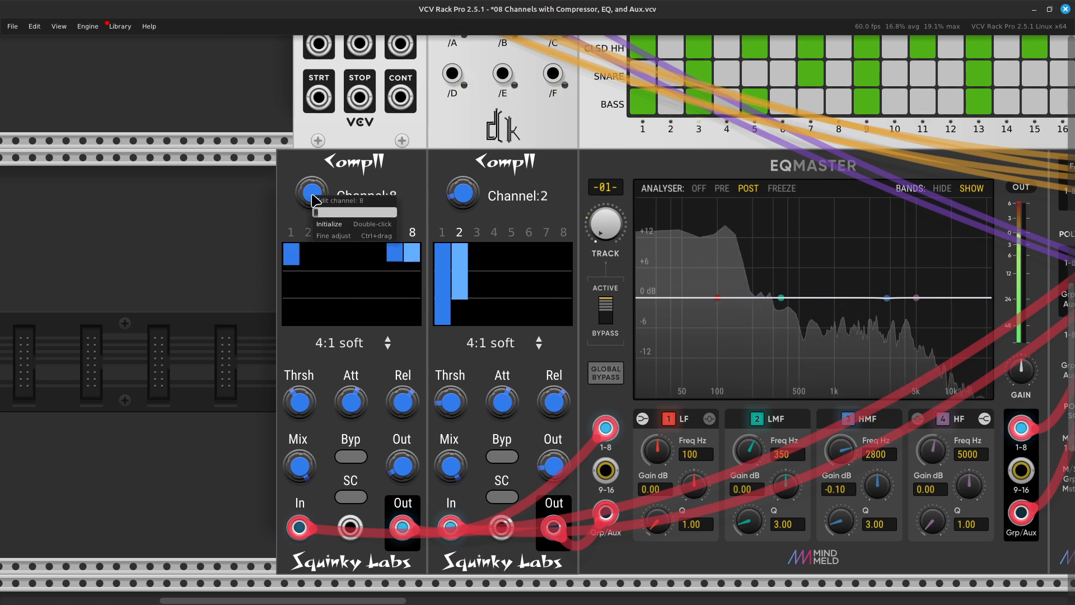
key(Return)
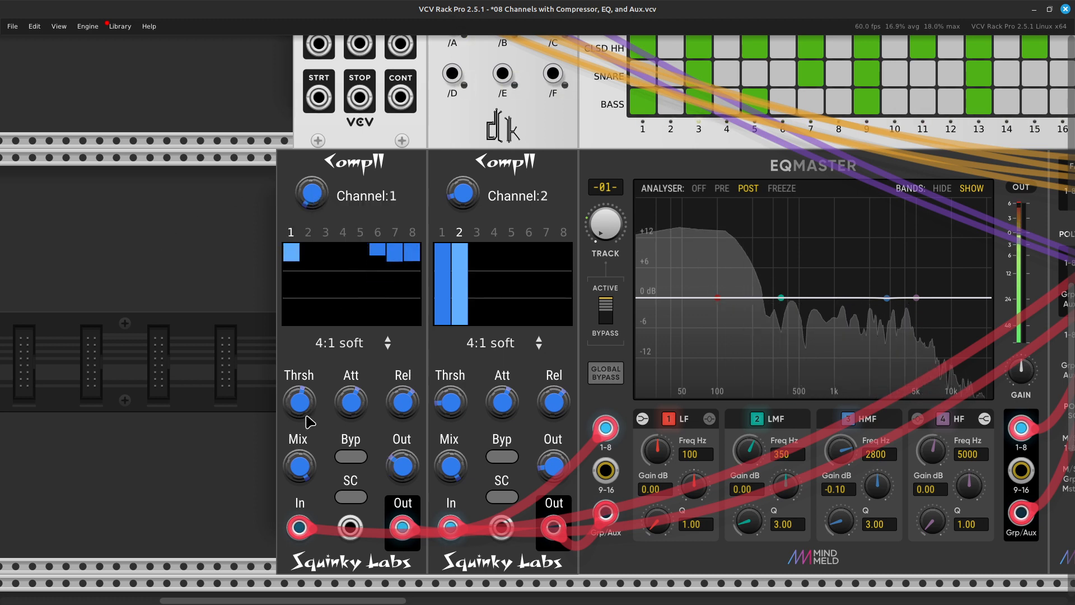
drag(299, 402, 300, 435)
drag(412, 474, 411, 471)
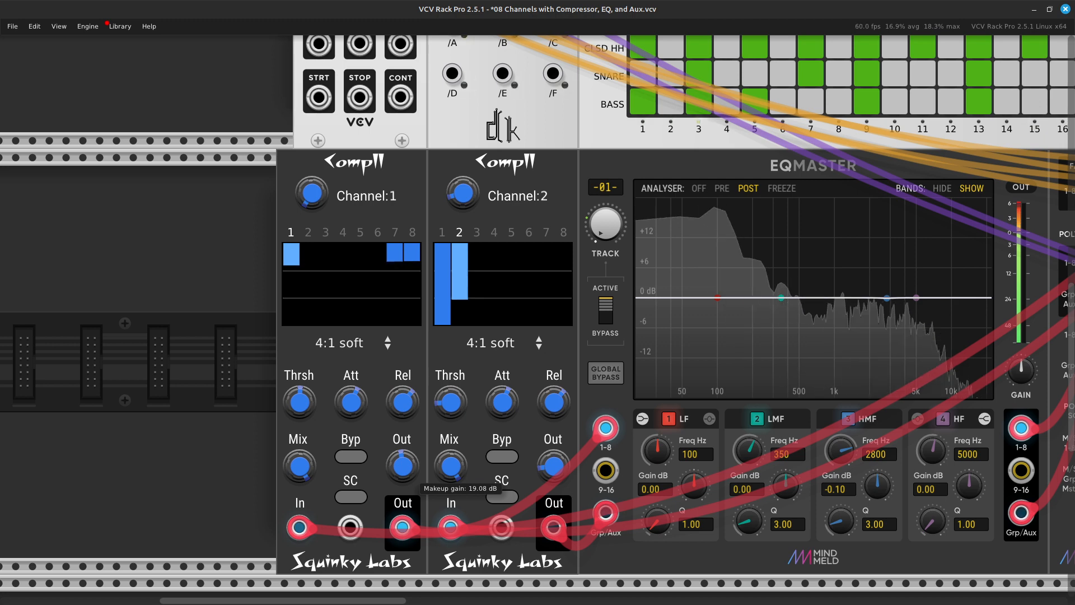
drag(412, 472, 411, 473)
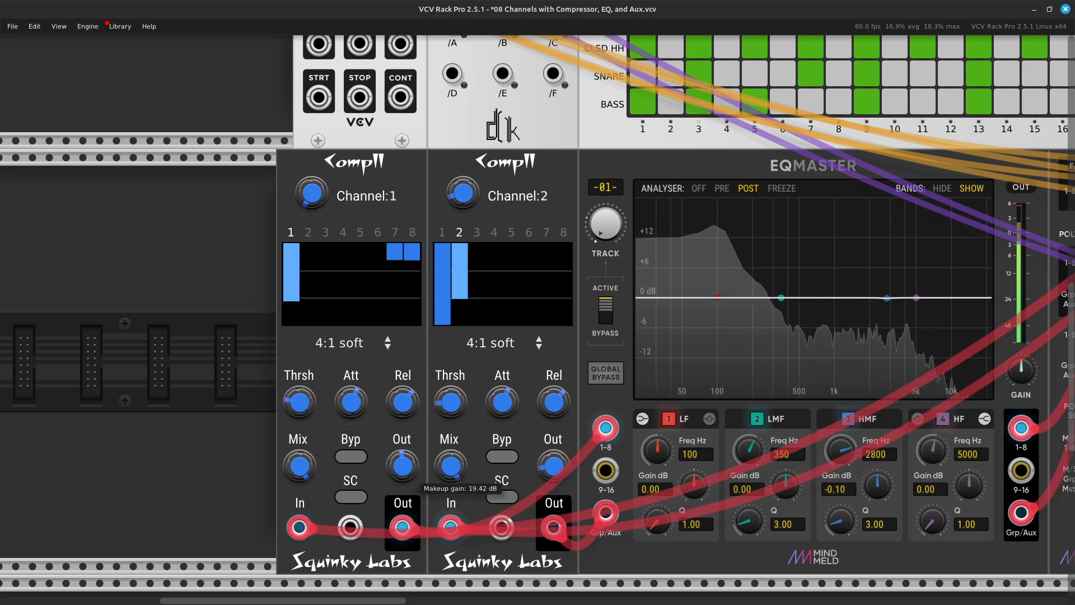
Step: Remove mixer channel 1 from its group so that it has no group assignment
scroll(423, 459, right, 15)
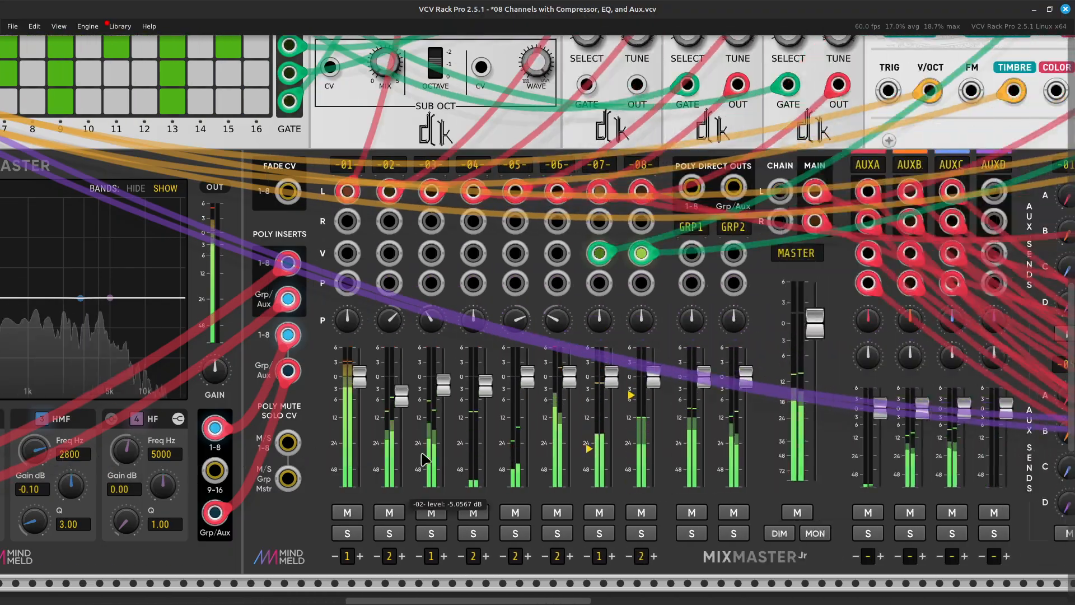
scroll(424, 459, up, 8)
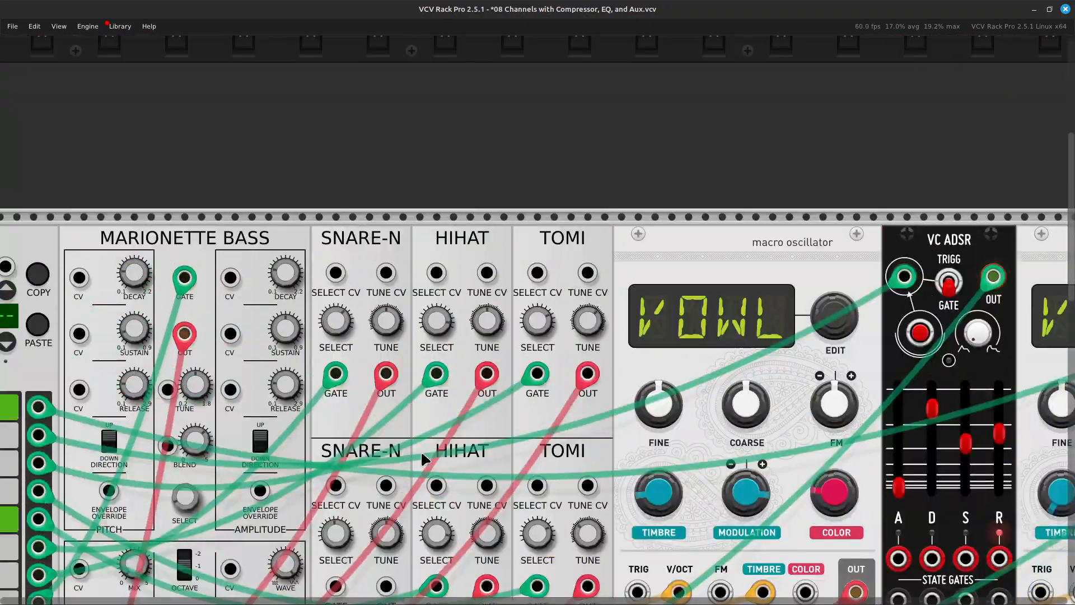
scroll(421, 454, down, 4)
scroll(421, 459, down, 4)
scroll(421, 459, left, 5)
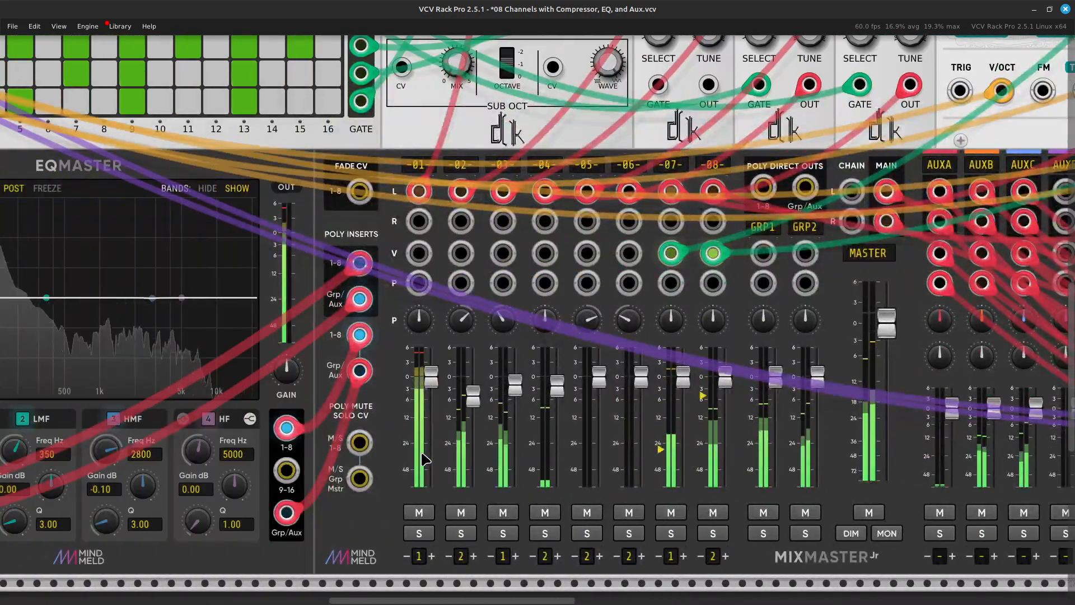
scroll(423, 459, down, 1)
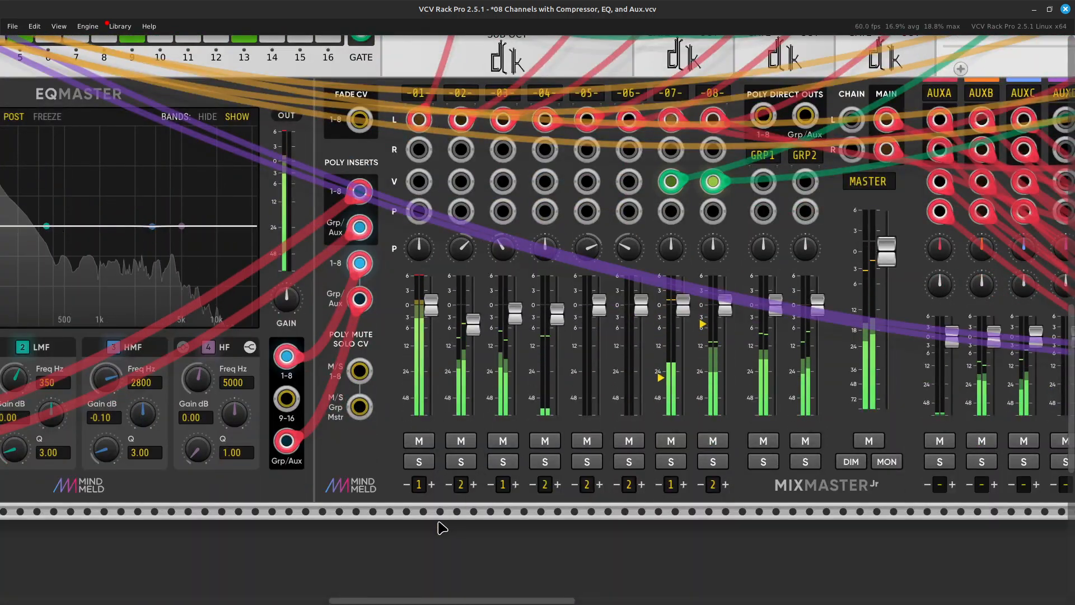
click(431, 484)
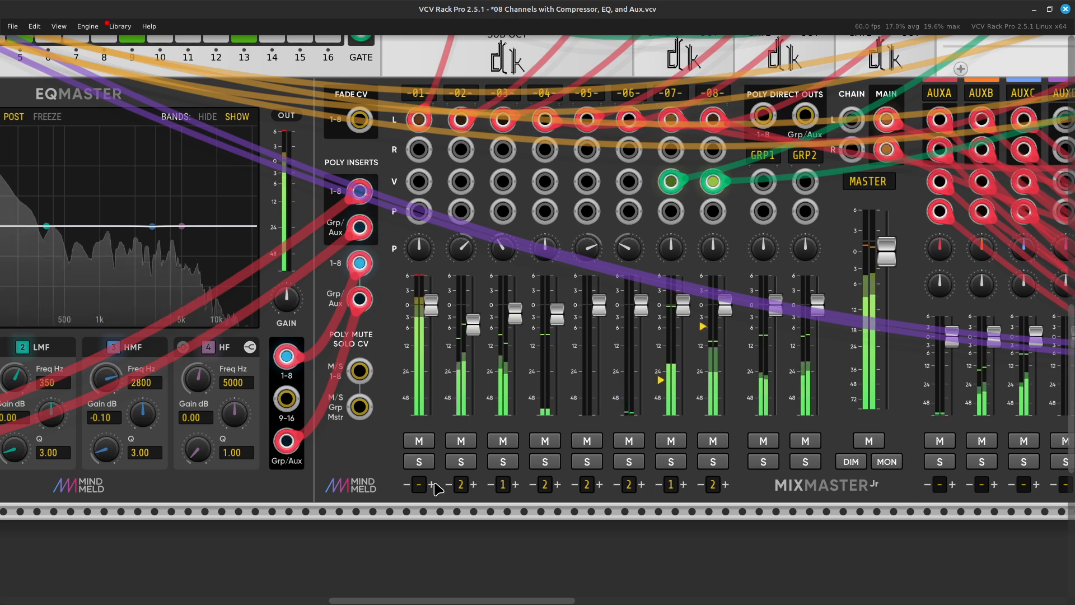
click(431, 484)
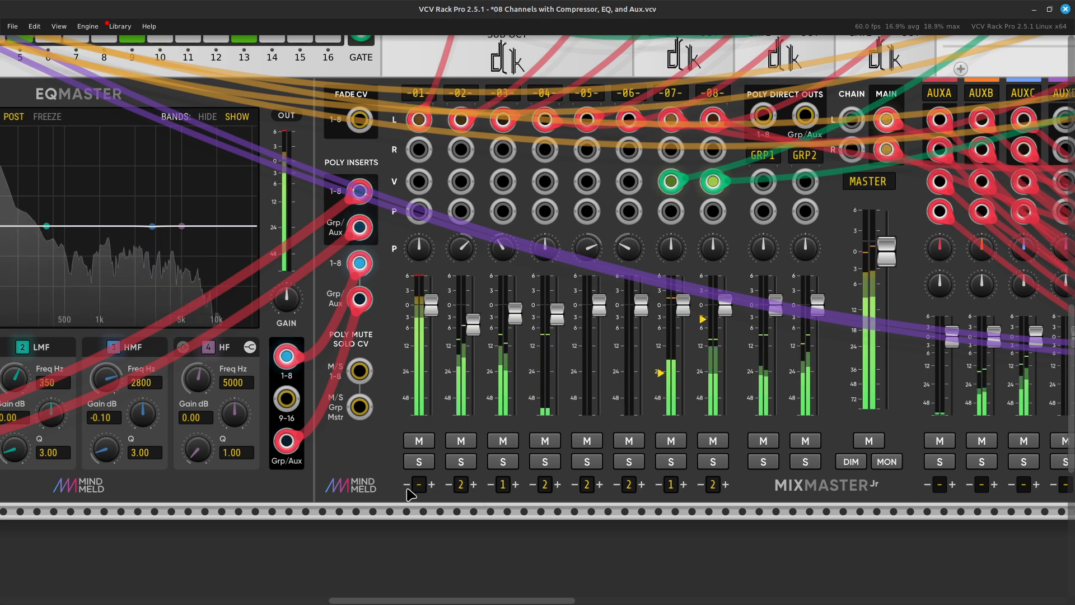
Step: Reduce the makeup gain of channel 1 on the first CompII to about 13.35 dB and readjust its threshold
scroll(414, 490, left, 10)
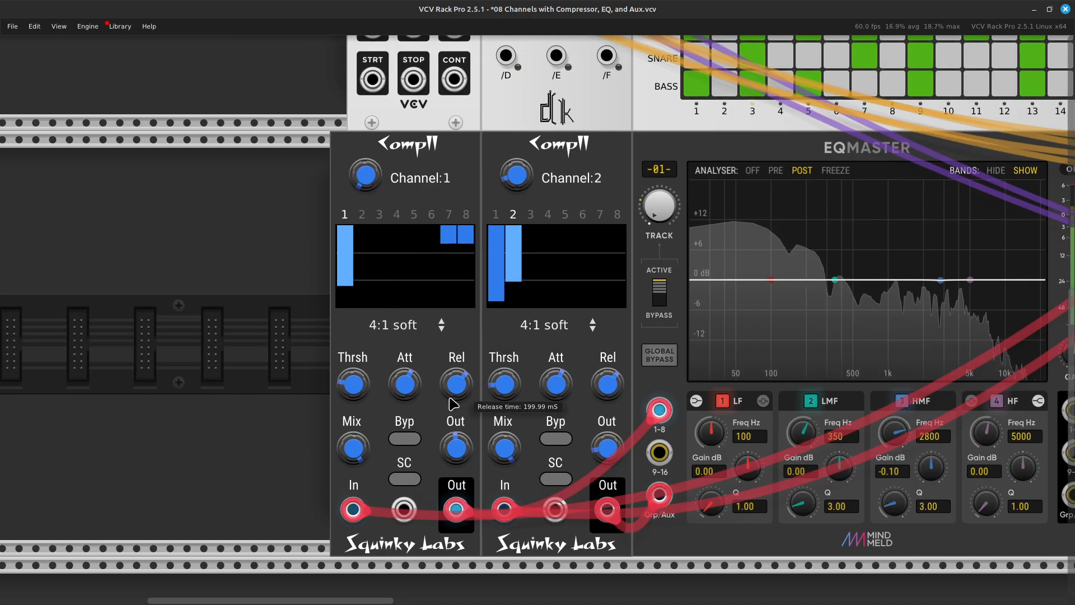
drag(465, 457, 465, 541)
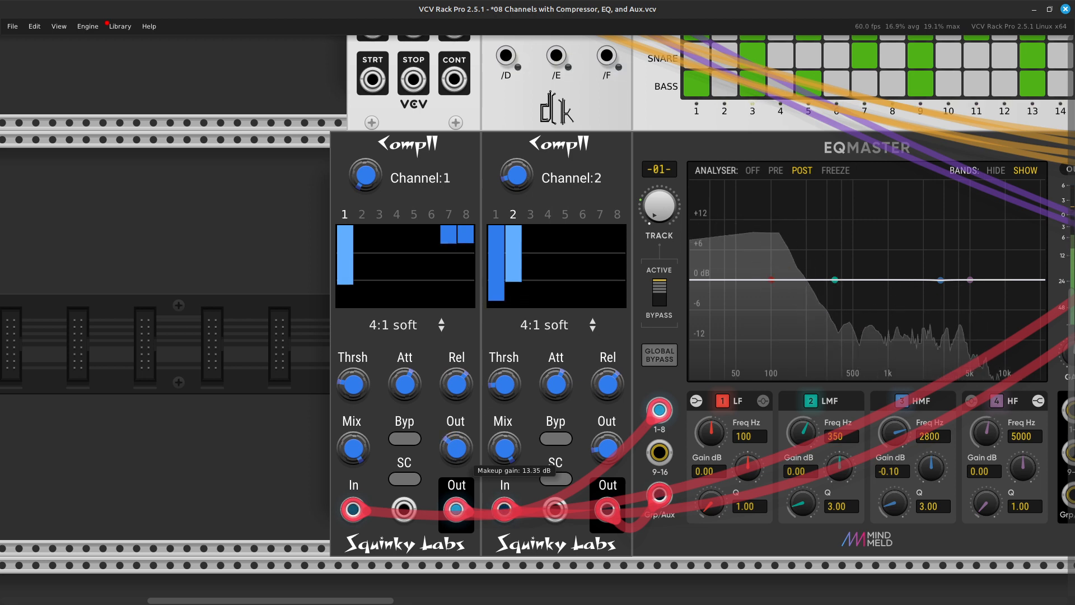
drag(352, 386, 358, 389)
Step: Reset the level faders of mixer channels 2 and 3 to their default 0 dB
scroll(358, 368, right, 15)
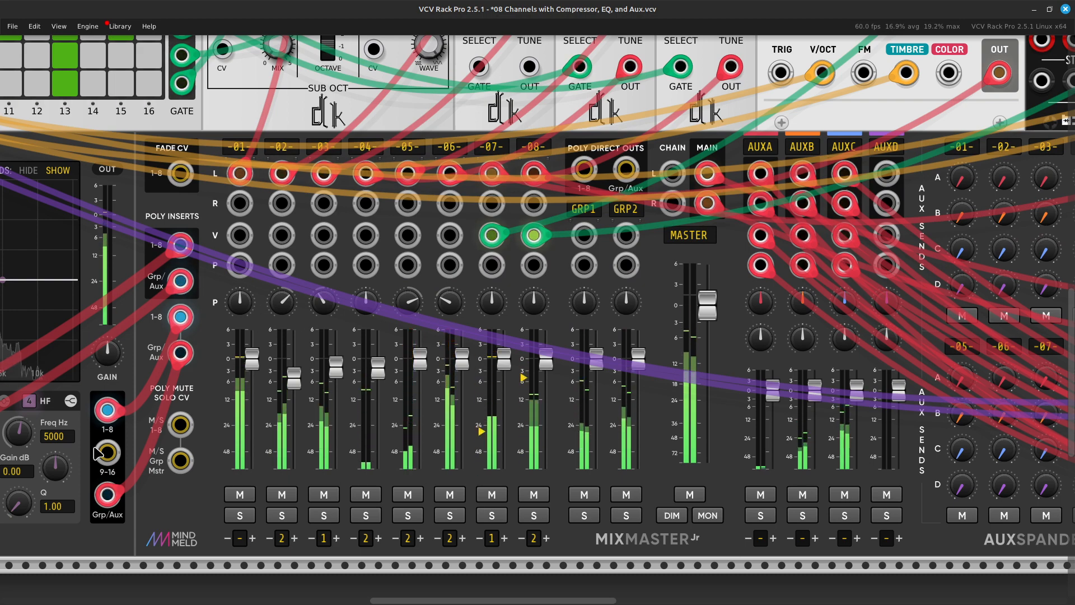
right_click(291, 390)
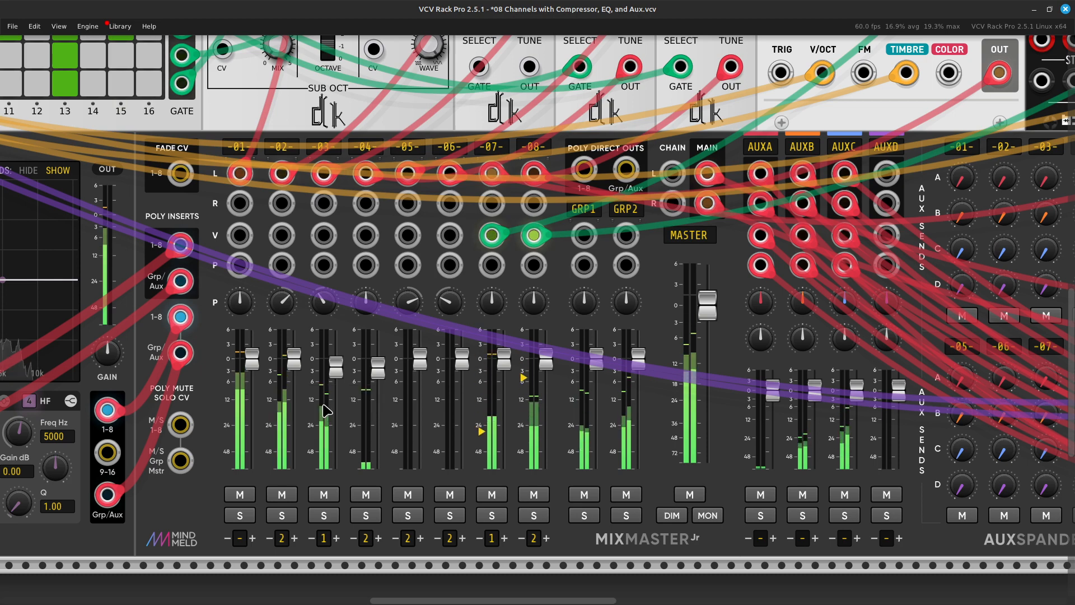
right_click(335, 371)
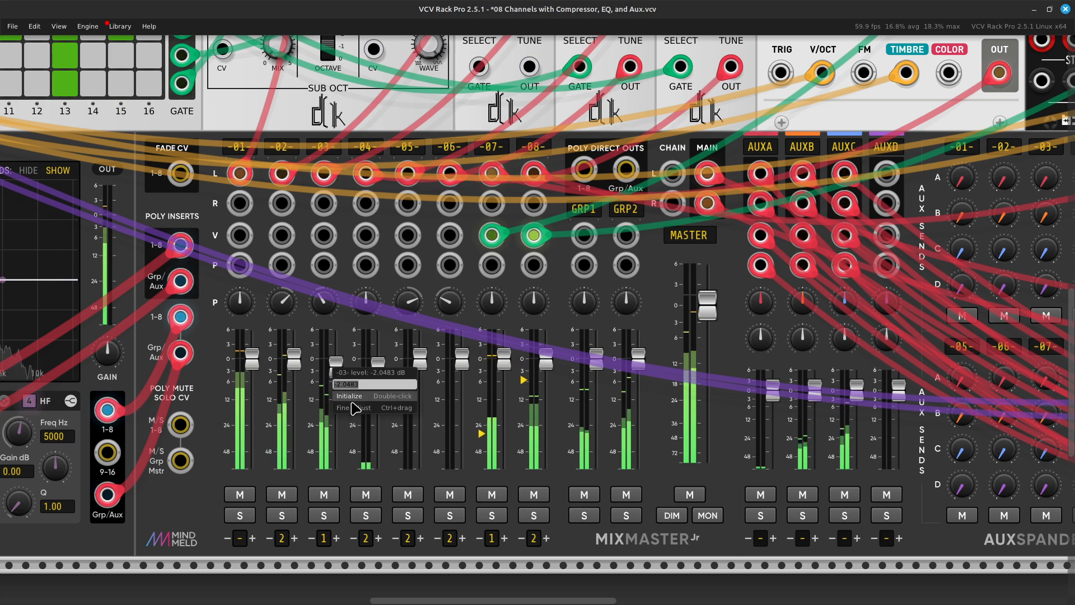
click(352, 397)
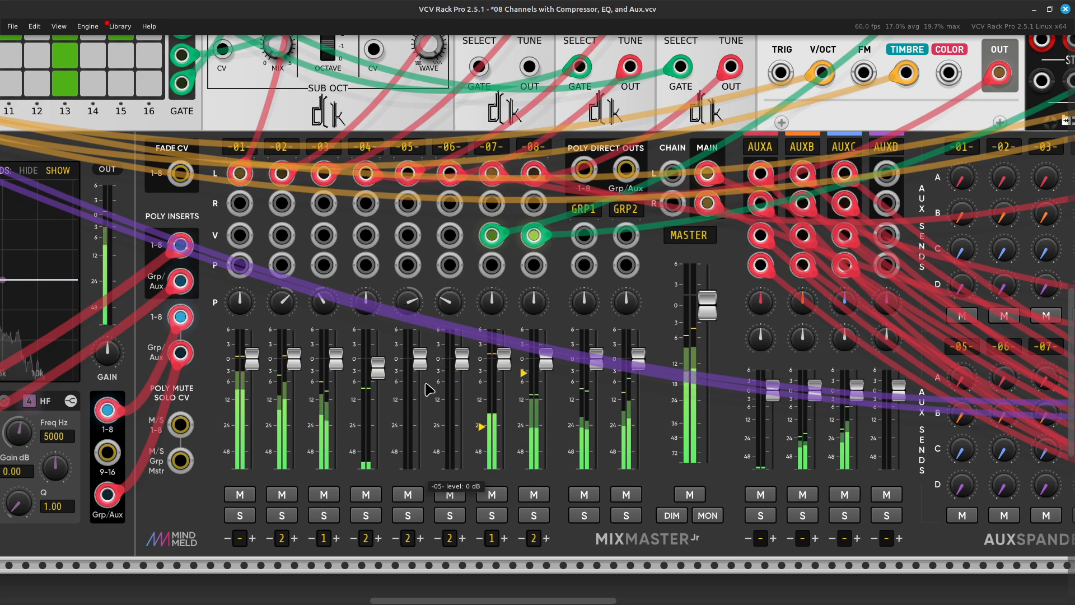
Step: Reset the level fader of mixer channel 4 to its default 0 dB
right_click(375, 373)
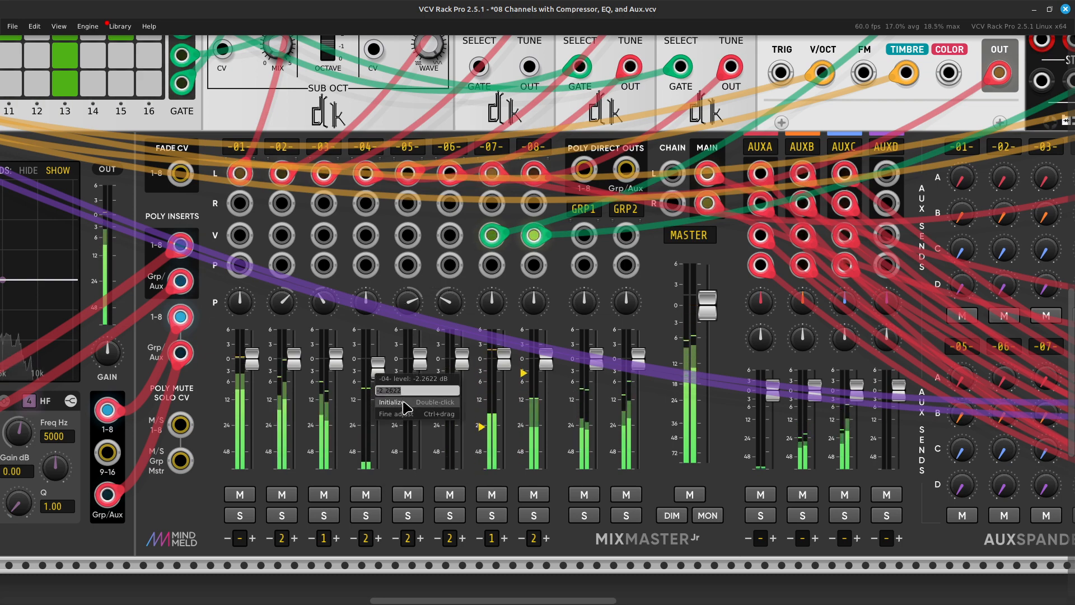
click(404, 402)
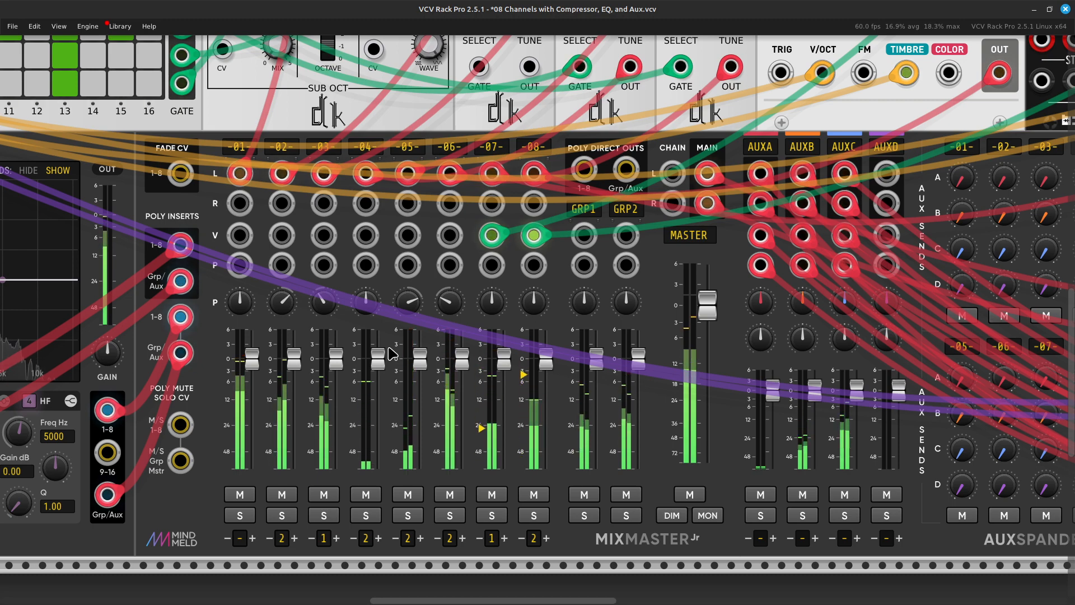
Step: Examine the mixer levels, aux sends, reverb, delays, output compressor and the first-stage compressors along the lower row
scroll(392, 352, right, 5)
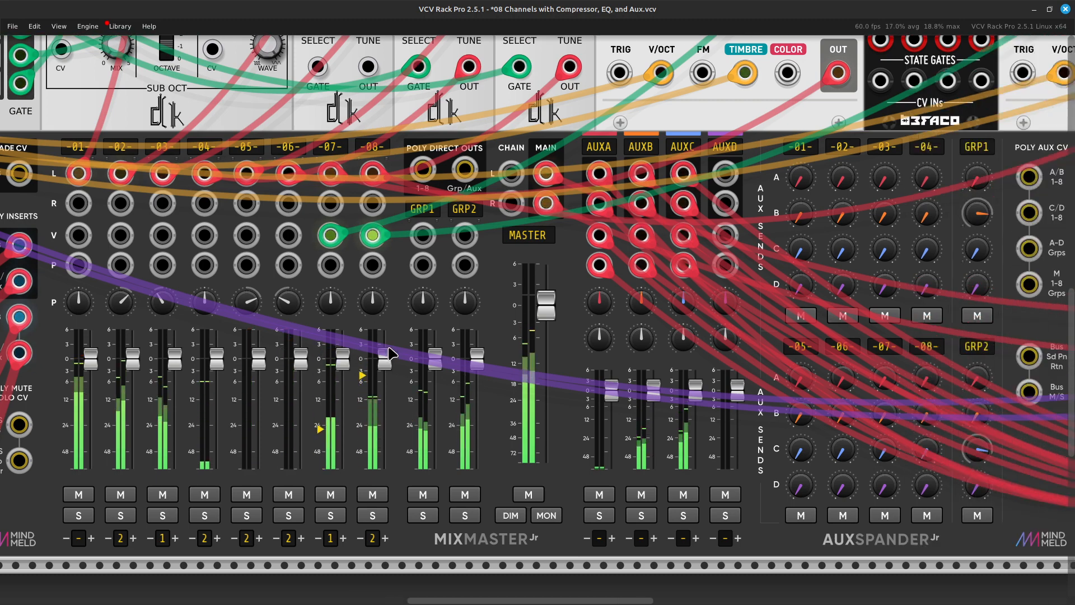
scroll(392, 353, right, 4)
scroll(392, 354, right, 7)
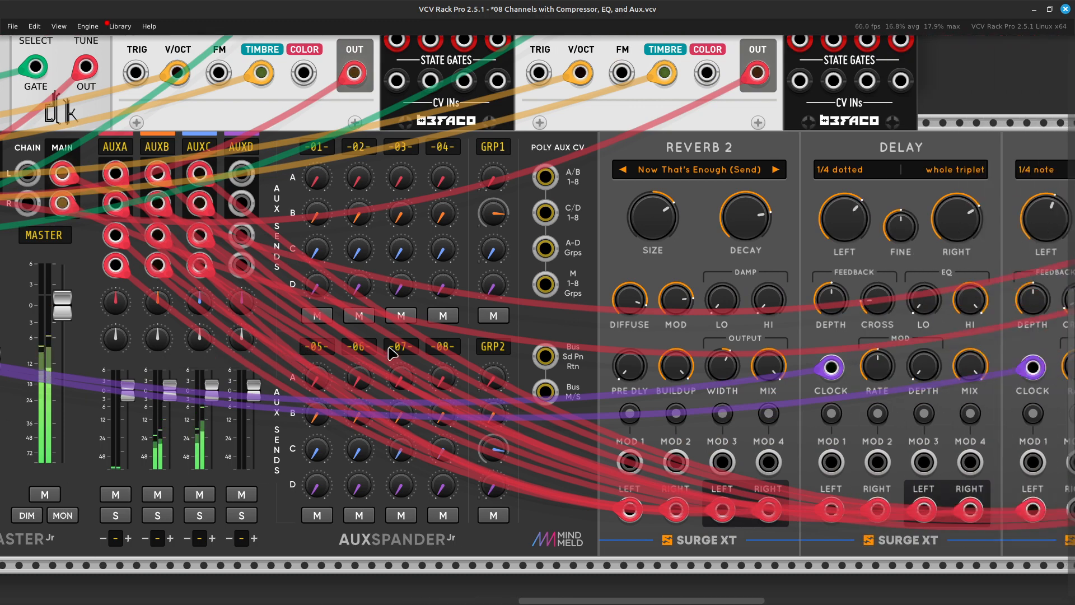
scroll(391, 353, right, 2)
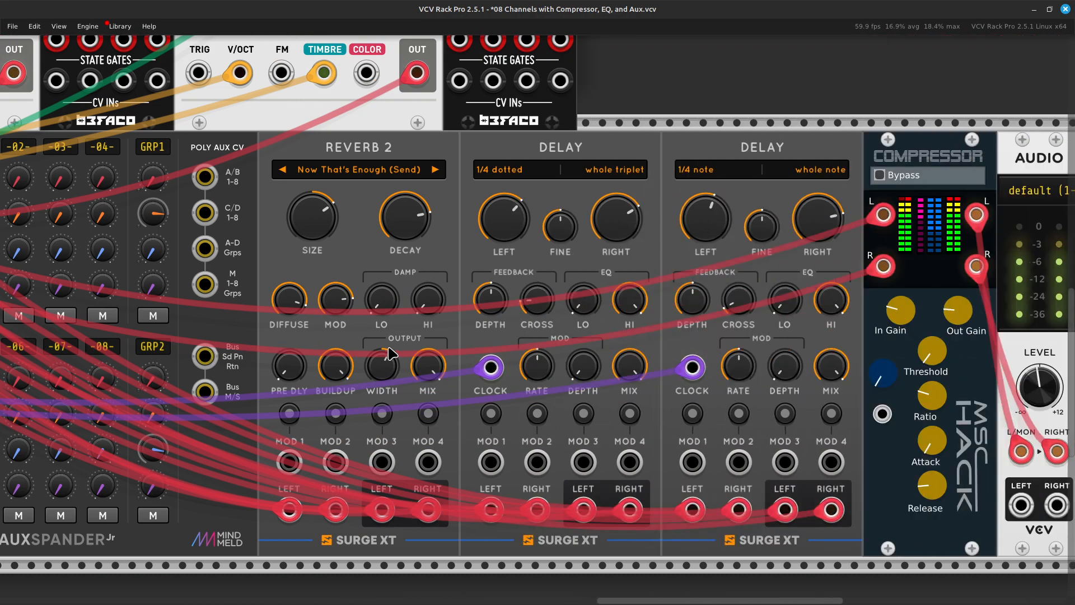
scroll(392, 353, right, 6)
scroll(392, 352, left, 17)
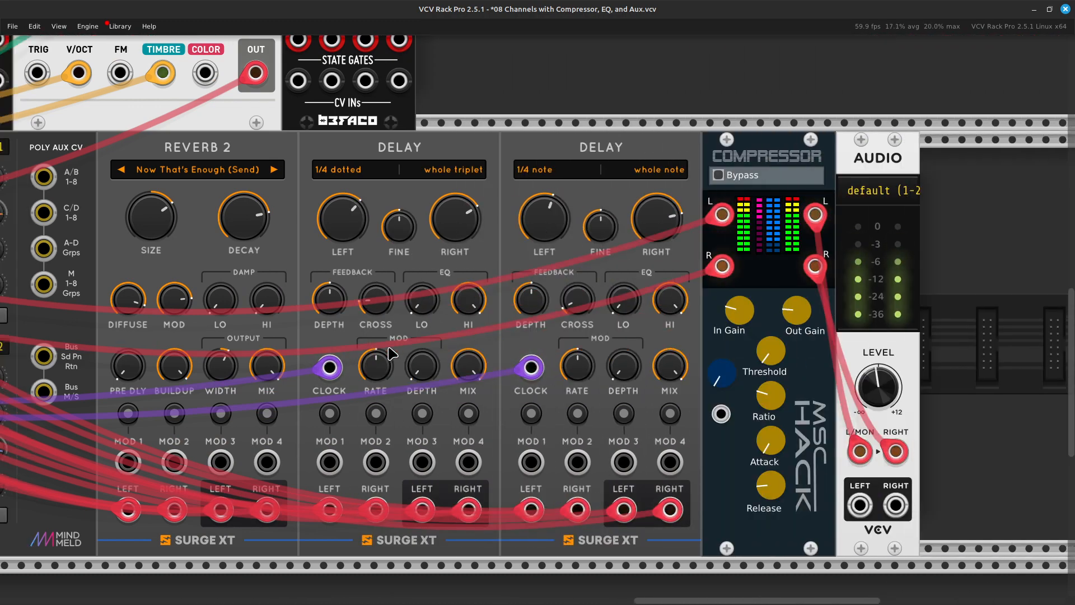
scroll(392, 354, left, 3)
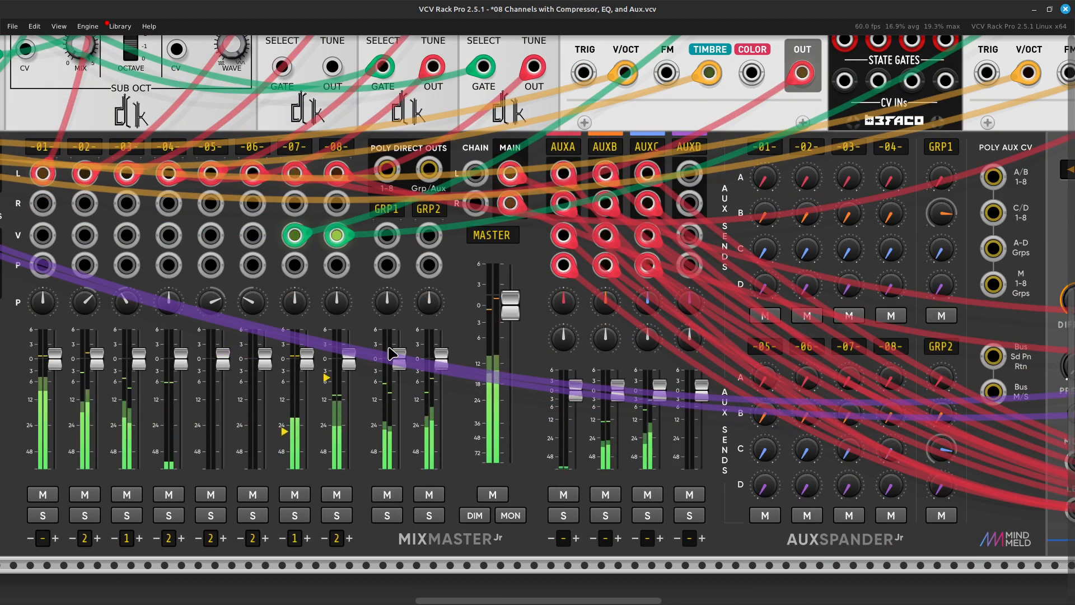
scroll(390, 352, left, 5)
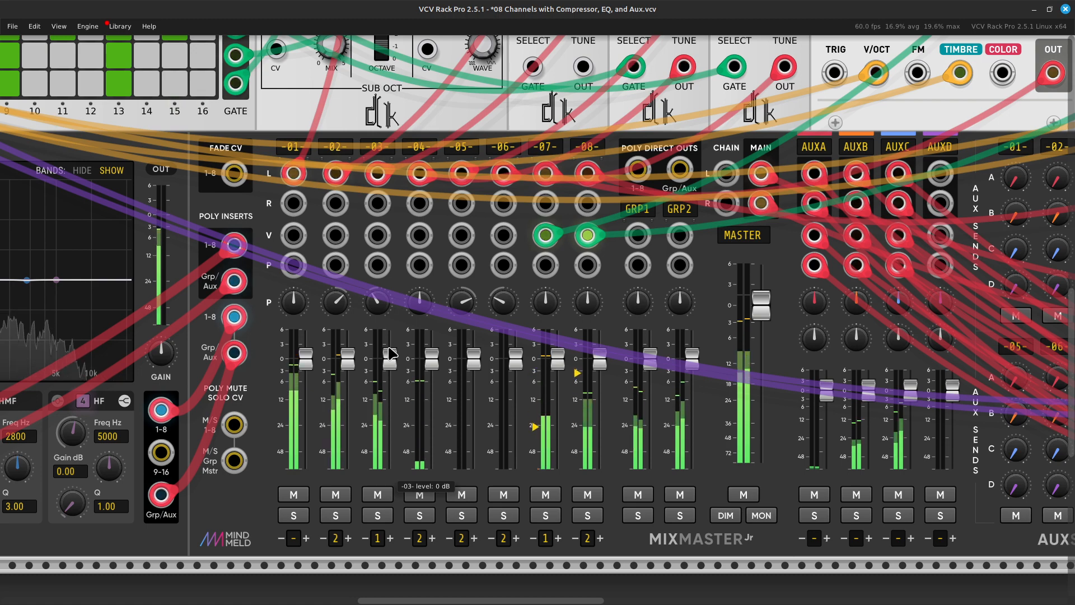
scroll(391, 353, left, 8)
scroll(391, 353, left, 7)
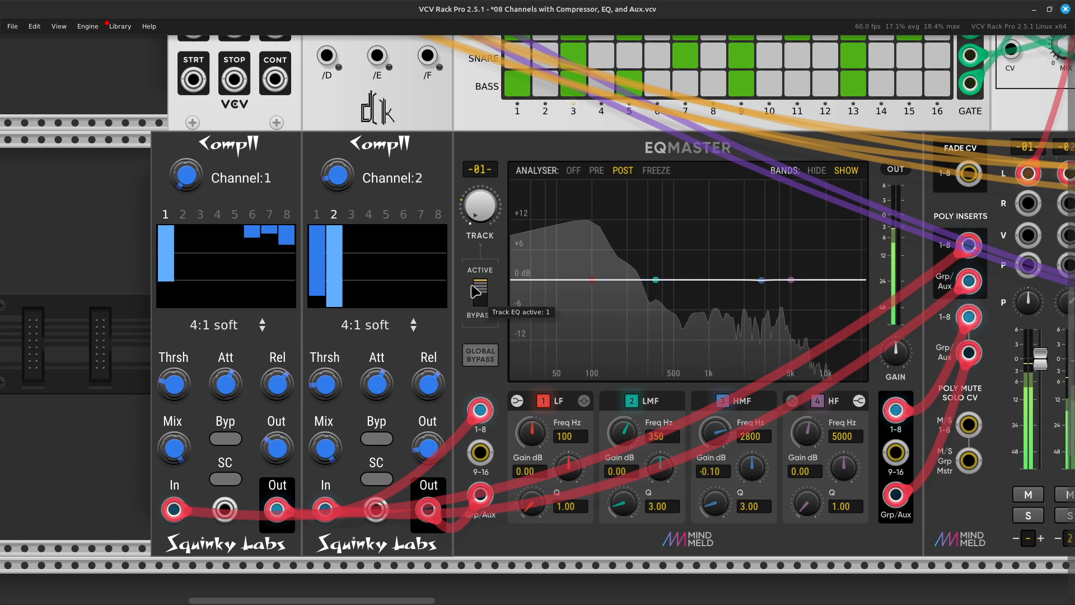
Step: Check the threshold and makeup gain on the second CompII by switching it to channel 1 and back to channel 2
right_click(339, 174)
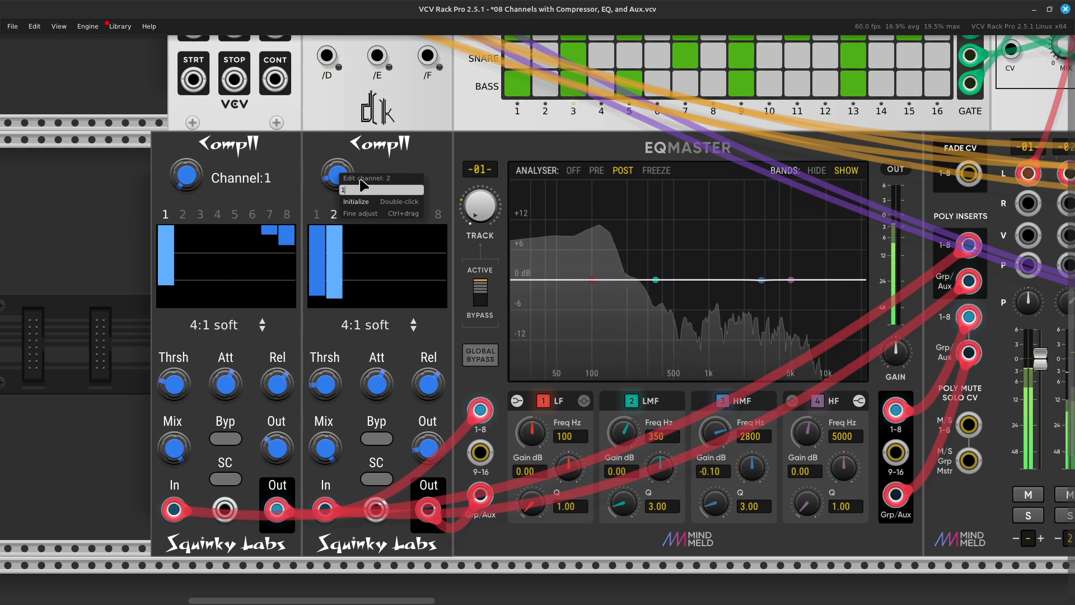
key(Return)
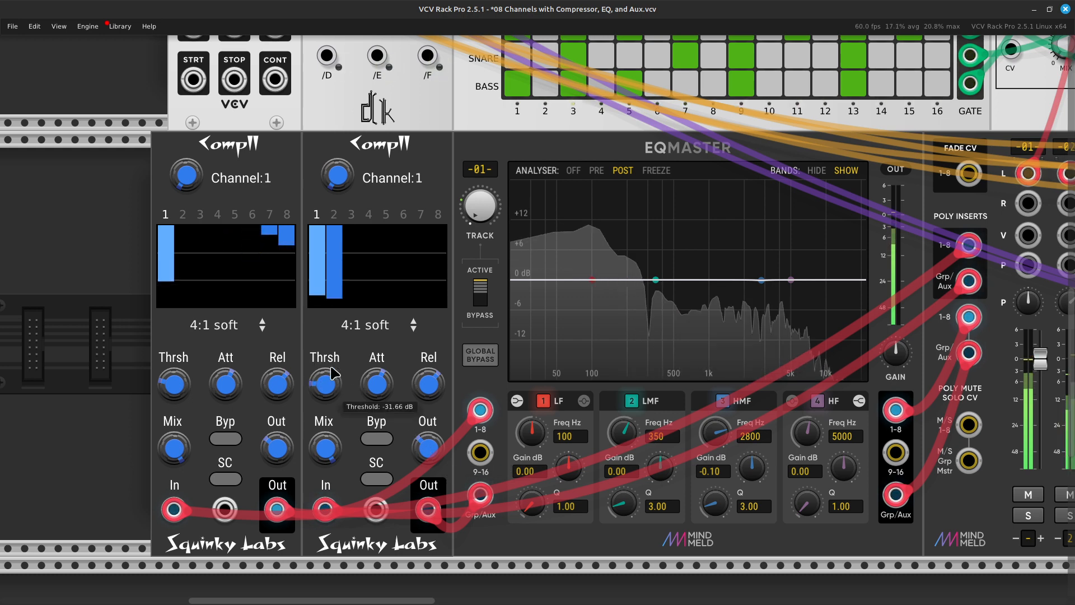
right_click(344, 177)
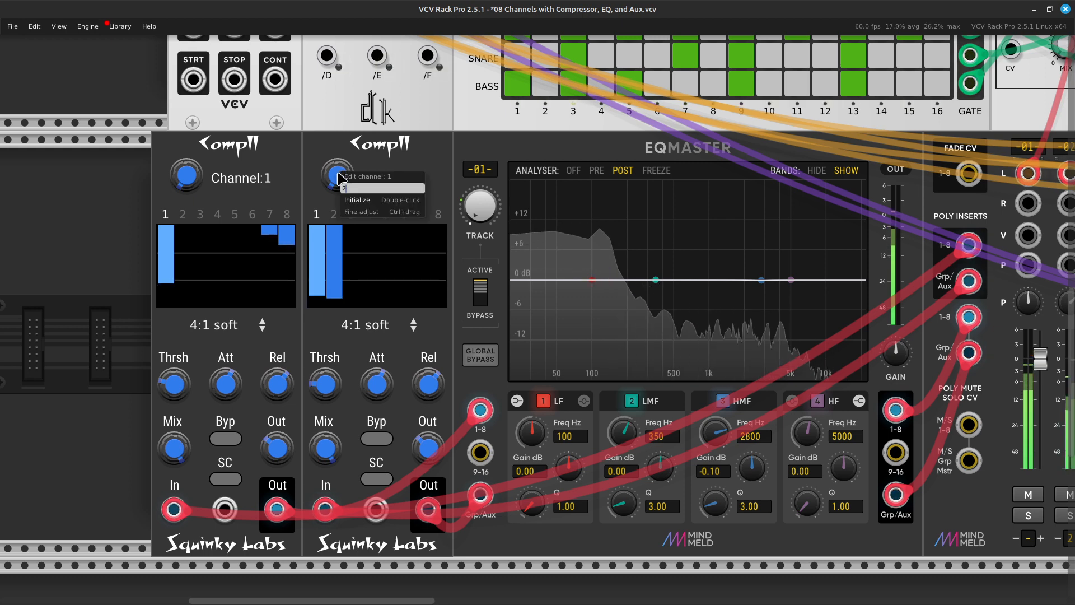
key(Return)
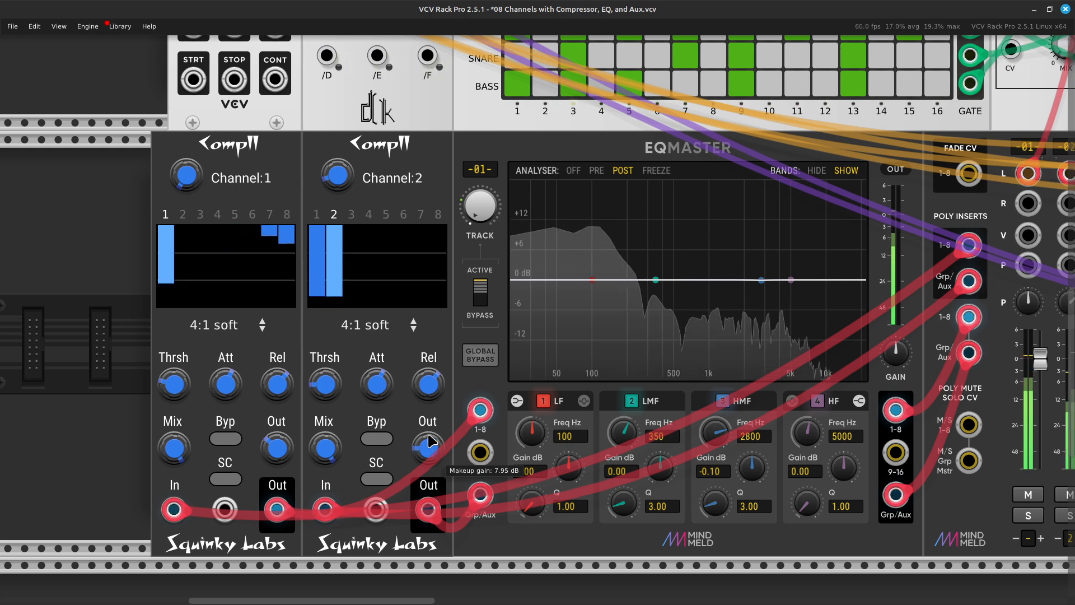
Step: Pull the mixer's MASTER level fader down to about -155.92 dB
scroll(431, 441, right, 15)
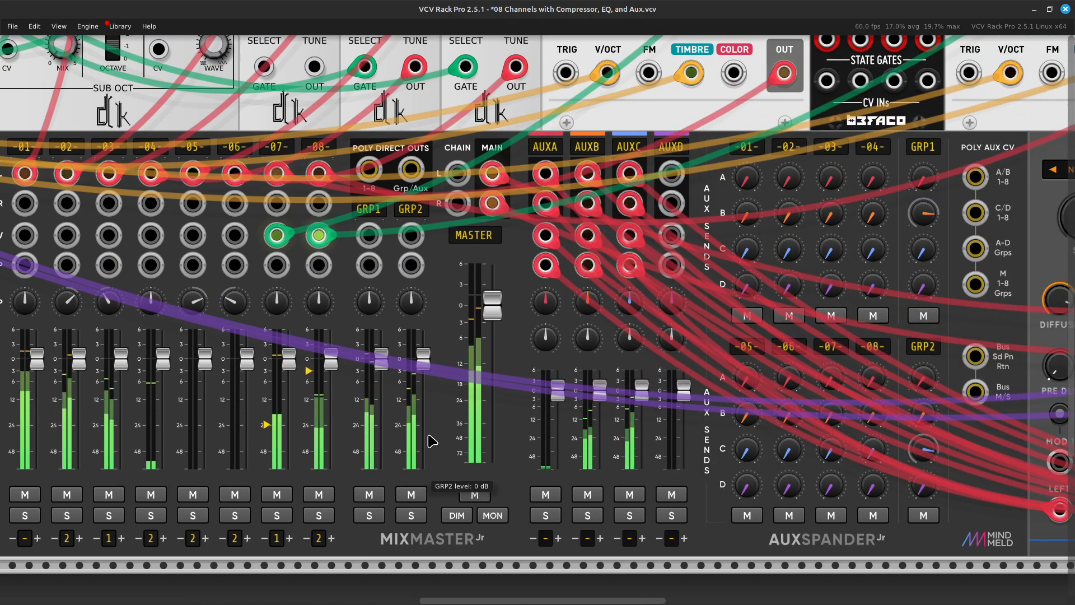
scroll(431, 441, up, 5)
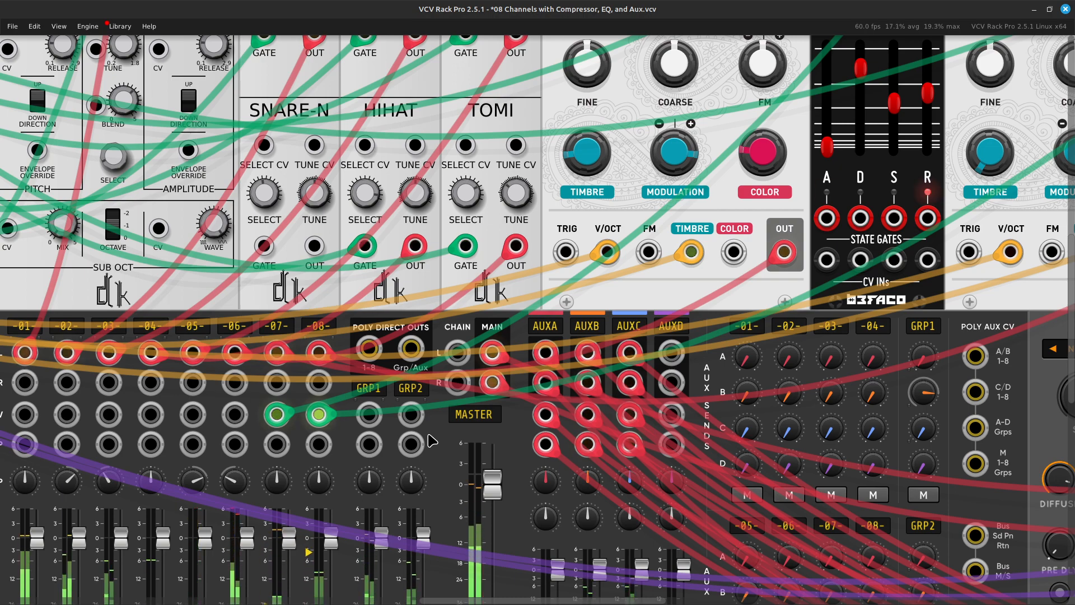
scroll(431, 441, down, 5)
drag(492, 215, 492, 373)
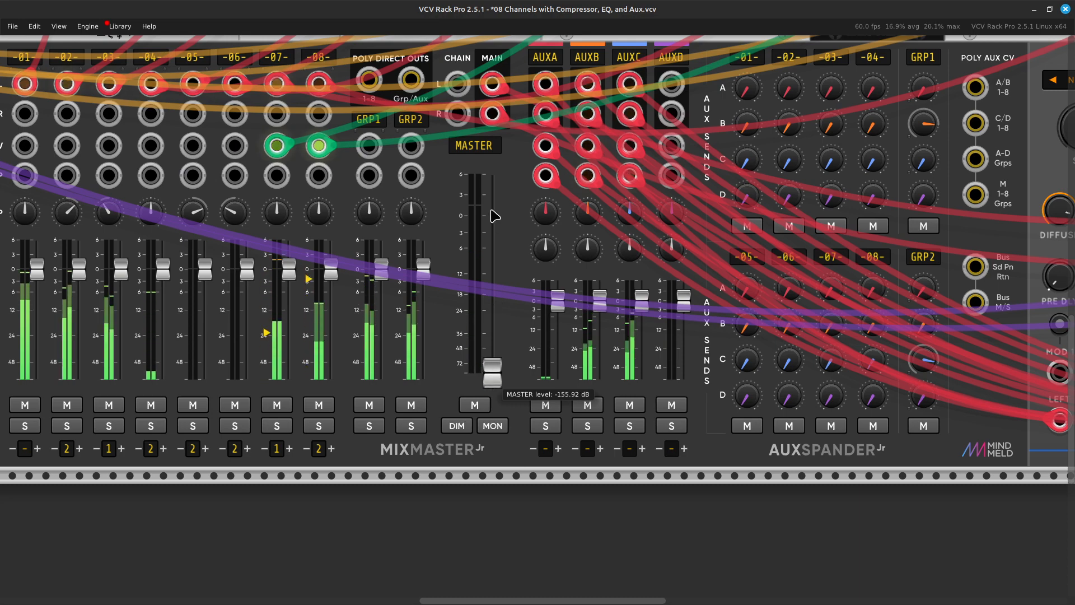
Step: Start saving the patch under a new name and browse from patches into TWP and its Making folder to the numbered patches
key(ctrl+minus)
key(ctrl+minus)
key(ctrl+minus)
scroll(492, 214, up, 5)
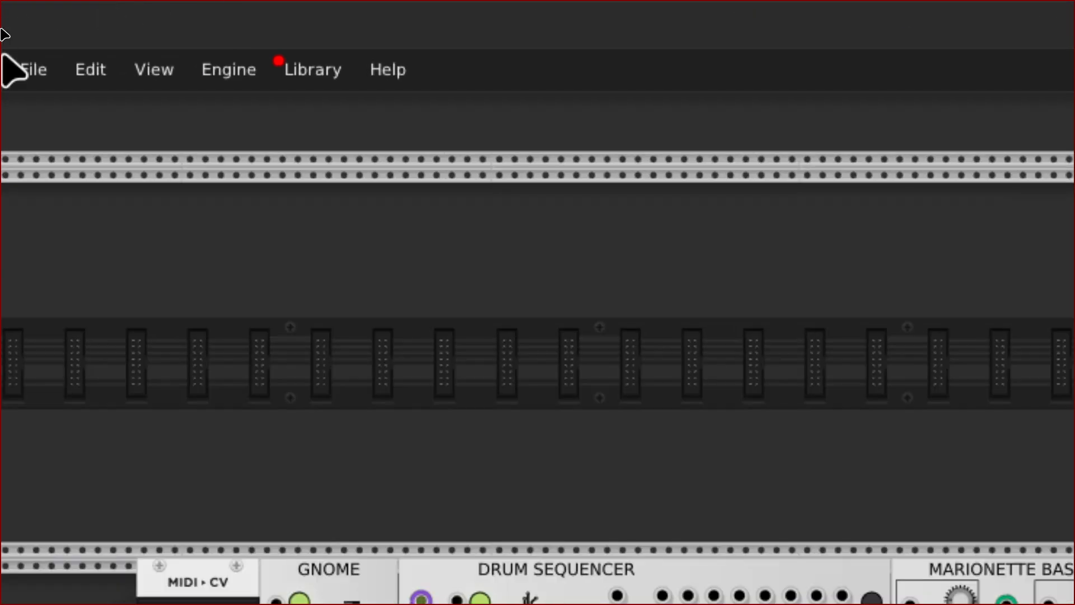
click(33, 72)
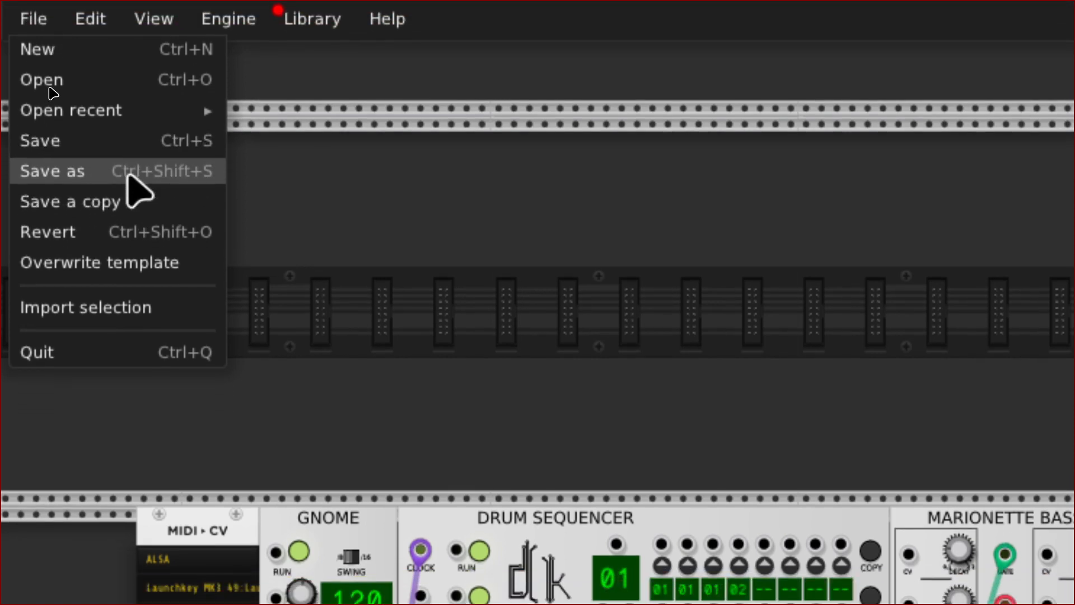
click(132, 198)
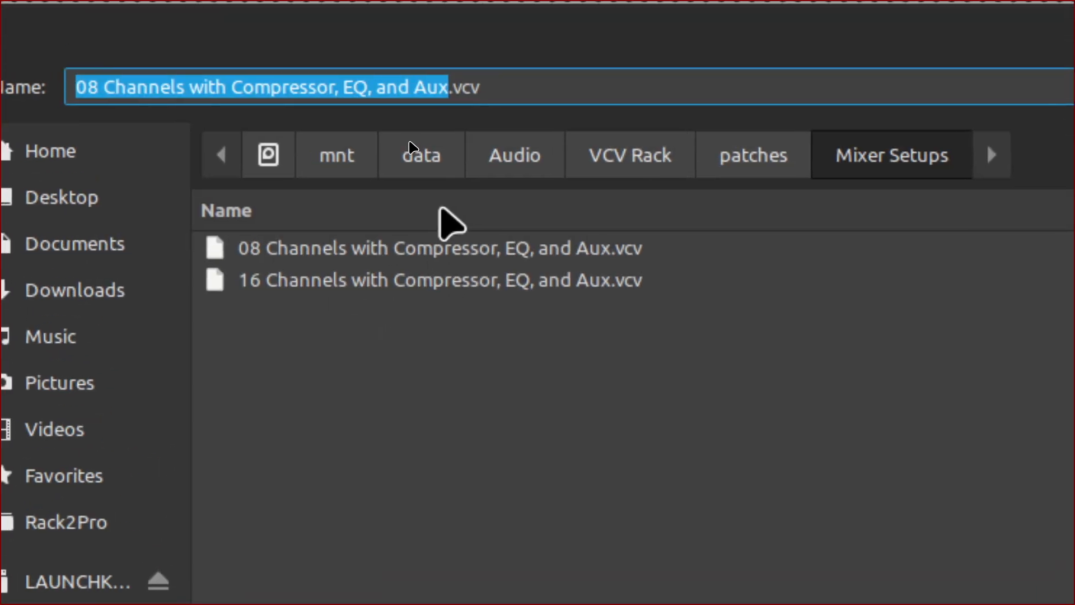
click(532, 193)
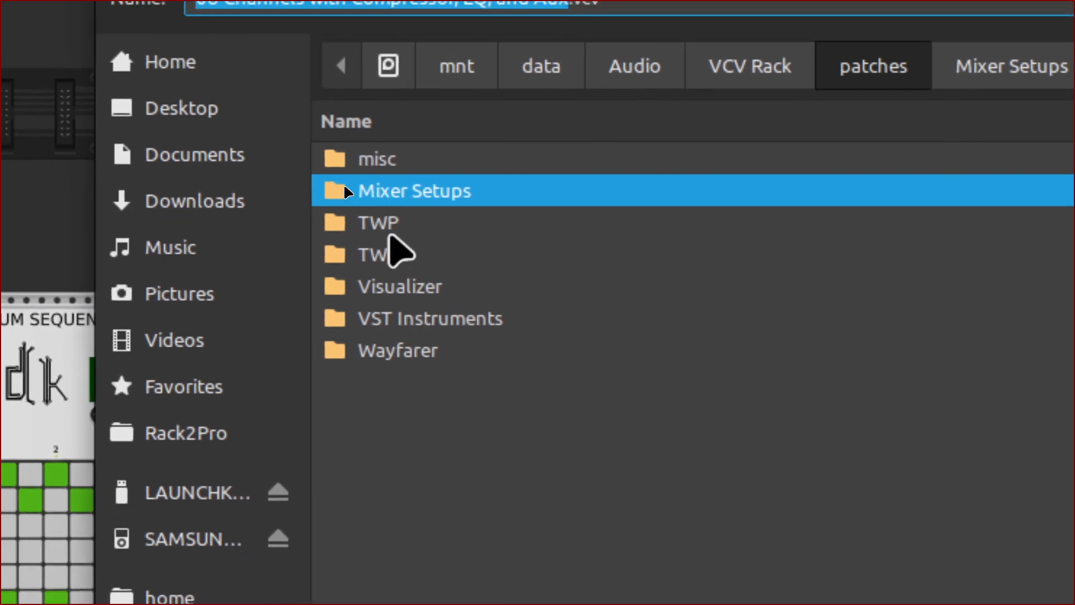
double_click(364, 215)
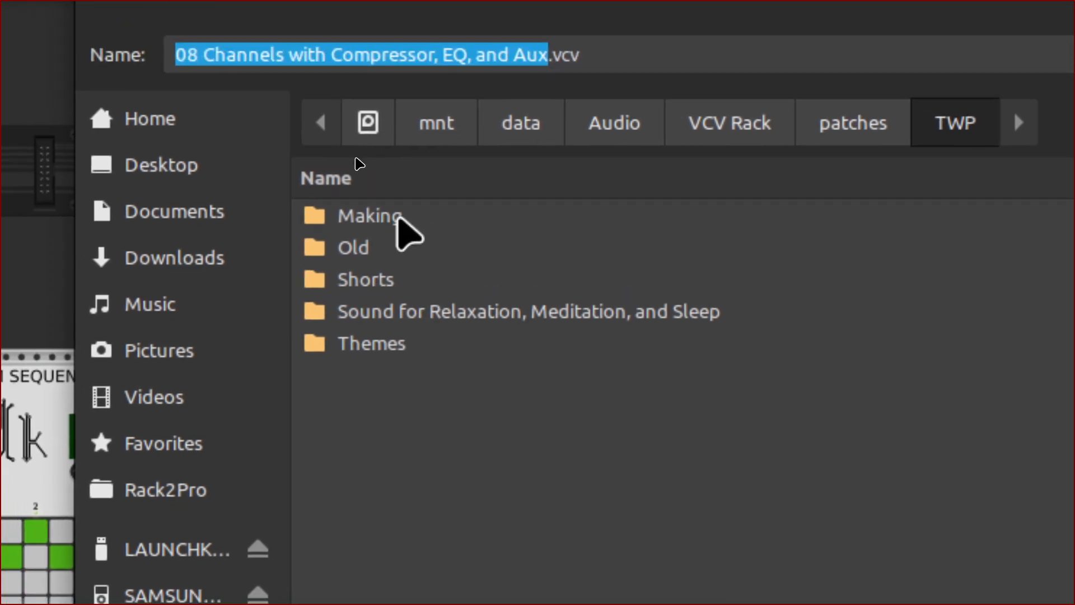
double_click(399, 217)
double_click(420, 248)
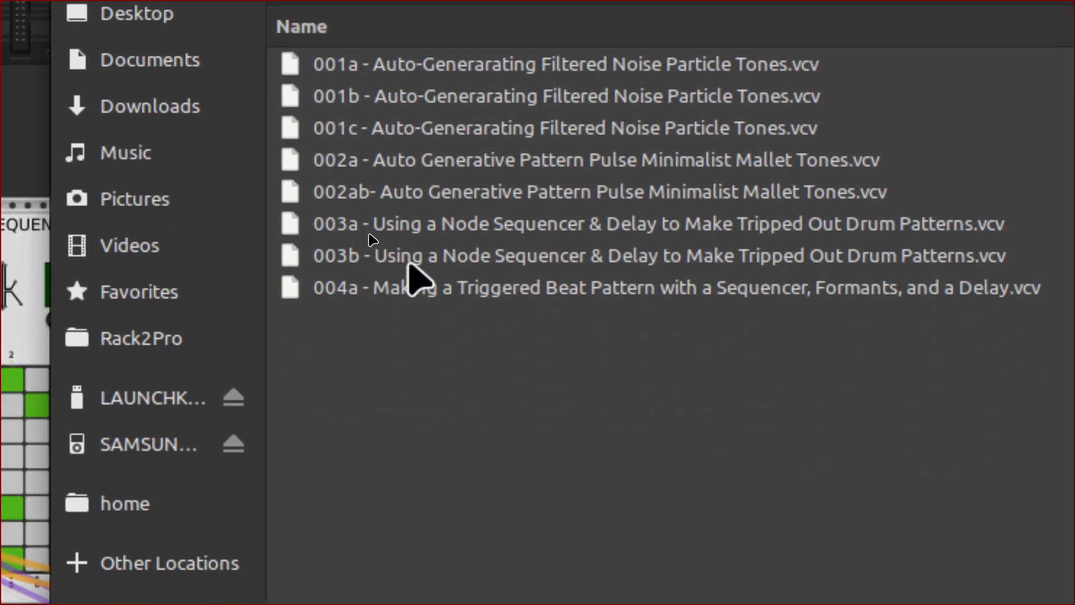
Step: Save the patch as "004b - Making a Triggered Beat Pattern with a Sequencer, Formants, and a Delay.vcv", based on the 004a file name
click(417, 285)
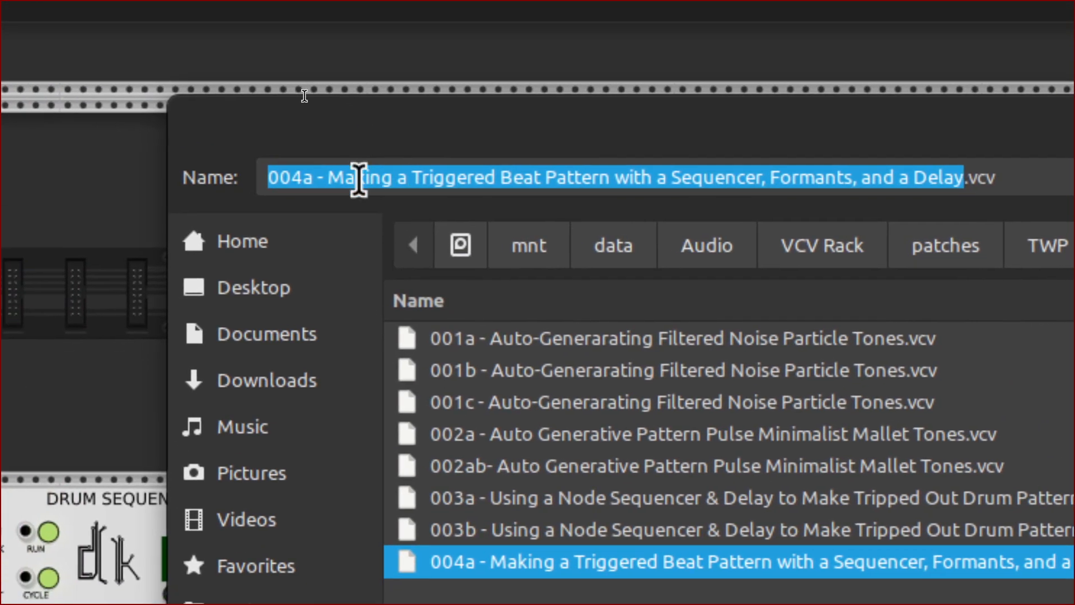
click(358, 179)
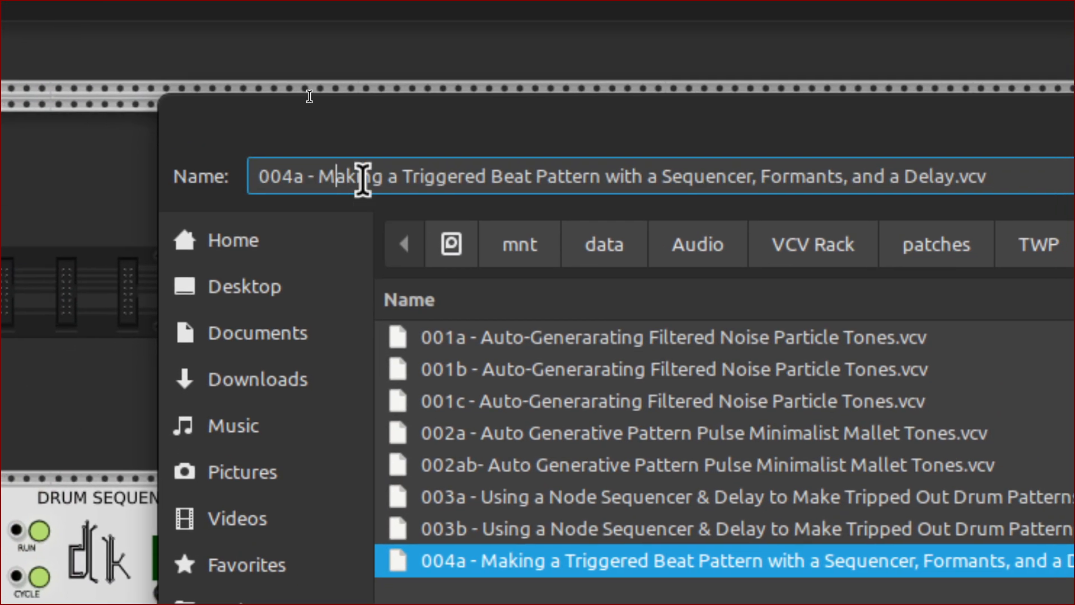
key(Left)
key(Left)
key(Left)
key(Left)
key(Left)
key(Left)
key(Left)
key(Left)
key(Left)
key(Right)
key(Right)
key(Right)
key(Delete)
text(b)
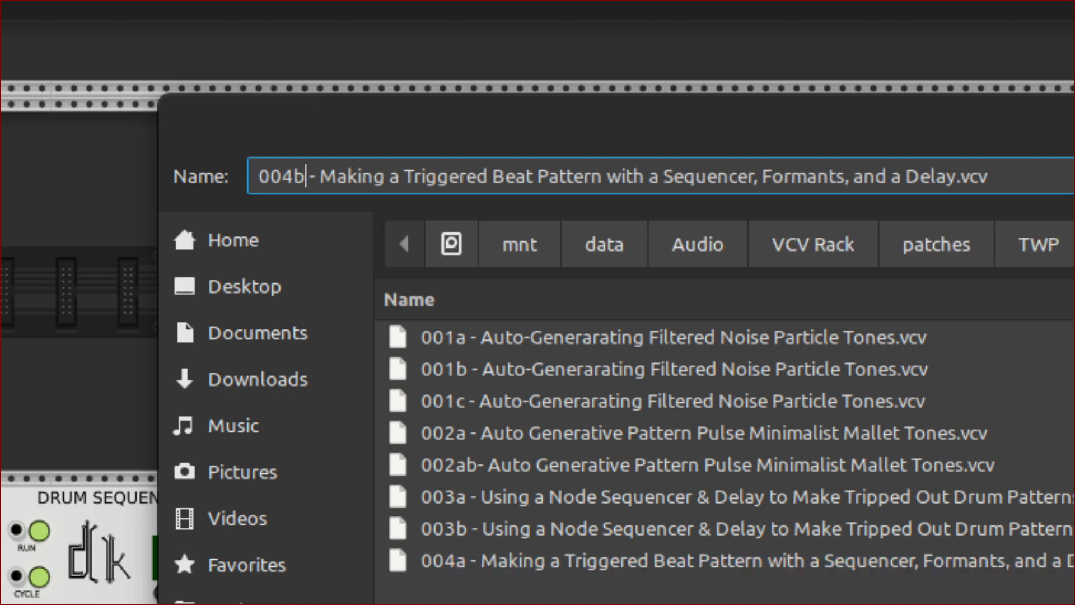
key(Return)
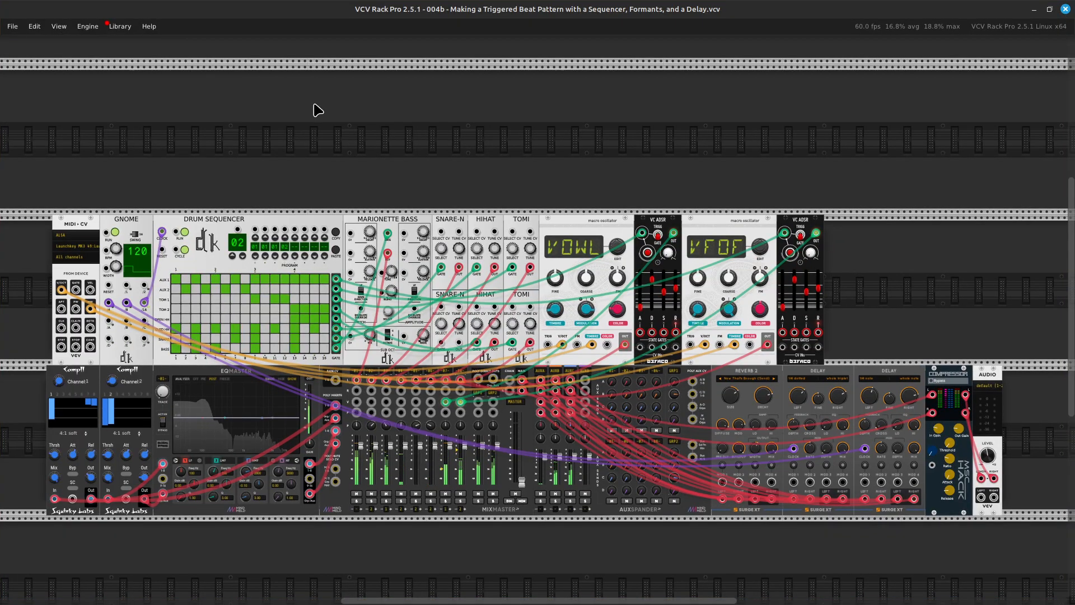
Step: Select all upper-row modules except MIDI-CV and shift them away from it, opening a gap between MIDI-CV and GNOME
drag(905, 158, 124, 288)
drag(141, 221, 201, 233)
click(135, 179)
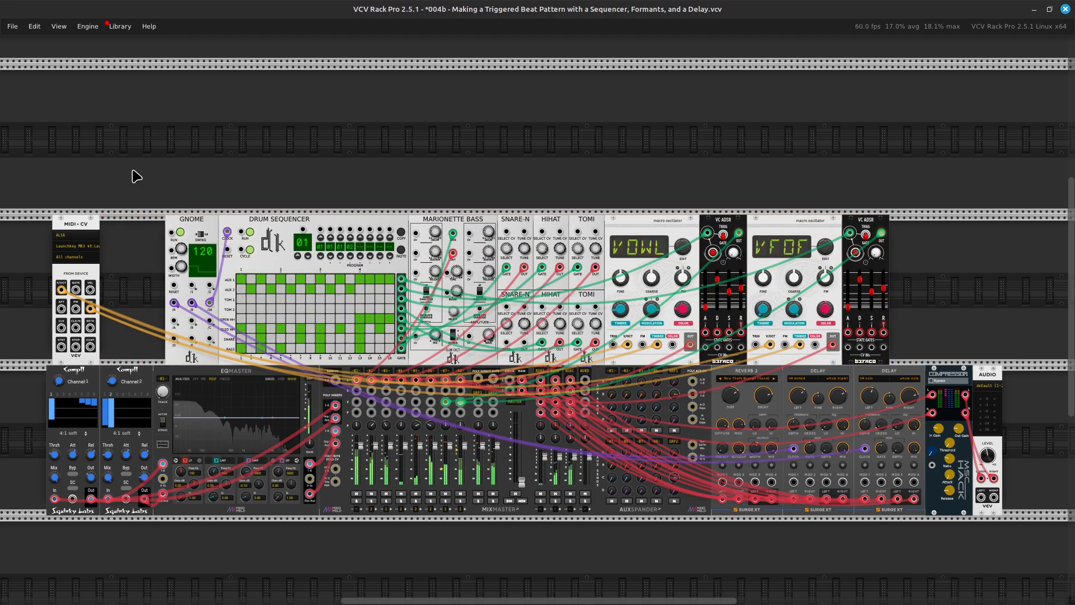
Step: Search the module library for "eg" and add the ADSR EG module in the gap between MIDI-CV and GNOME
key(ctrl+equal)
key(ctrl+equal)
key(ctrl+equal)
key(Left)
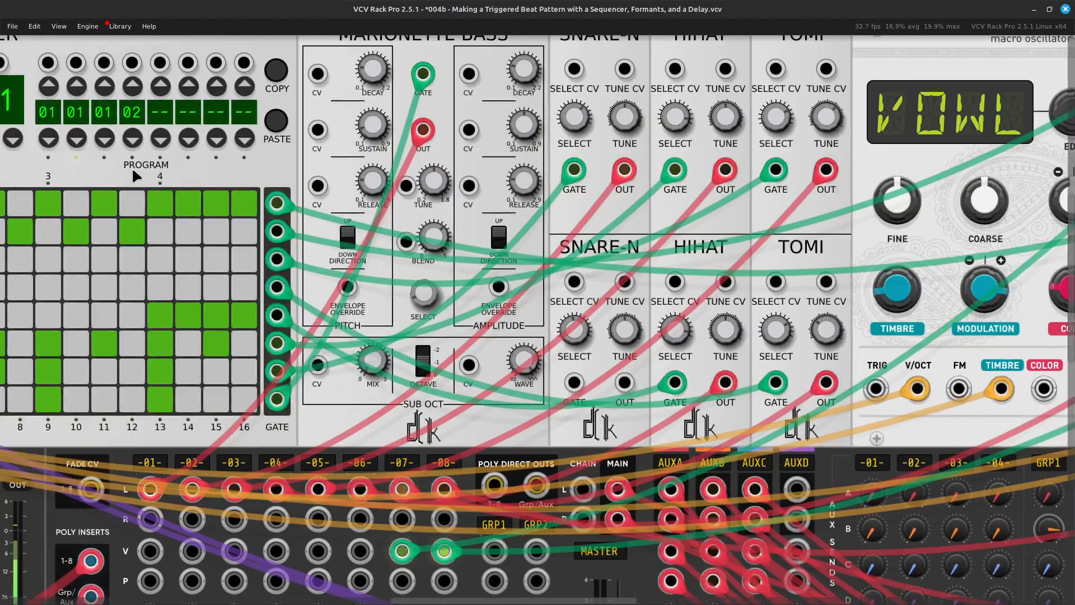
key(Up)
key(Left)
key(Left)
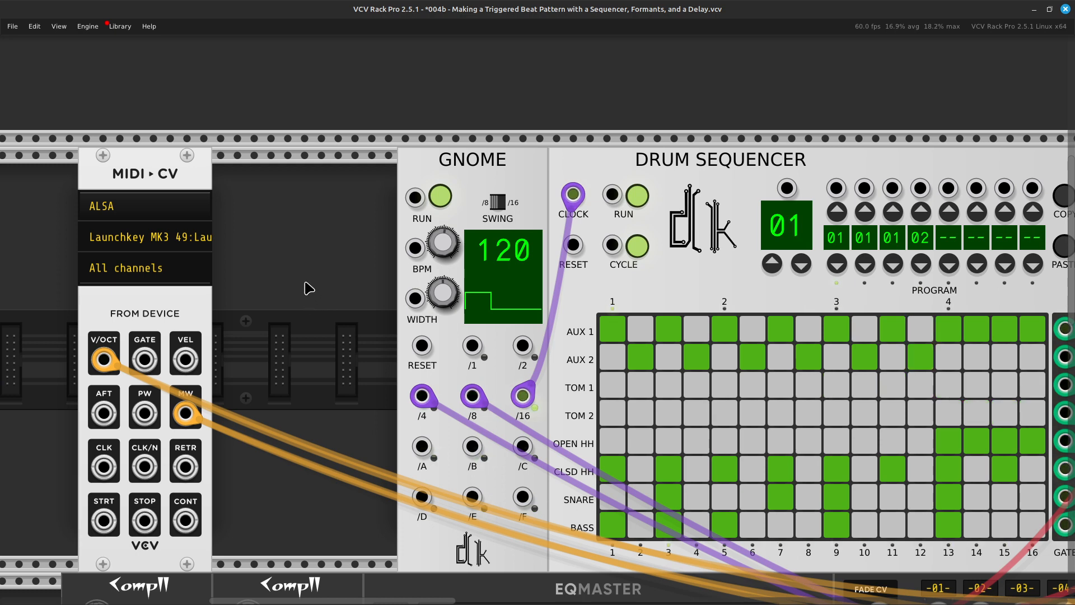
key(ctrl+equal)
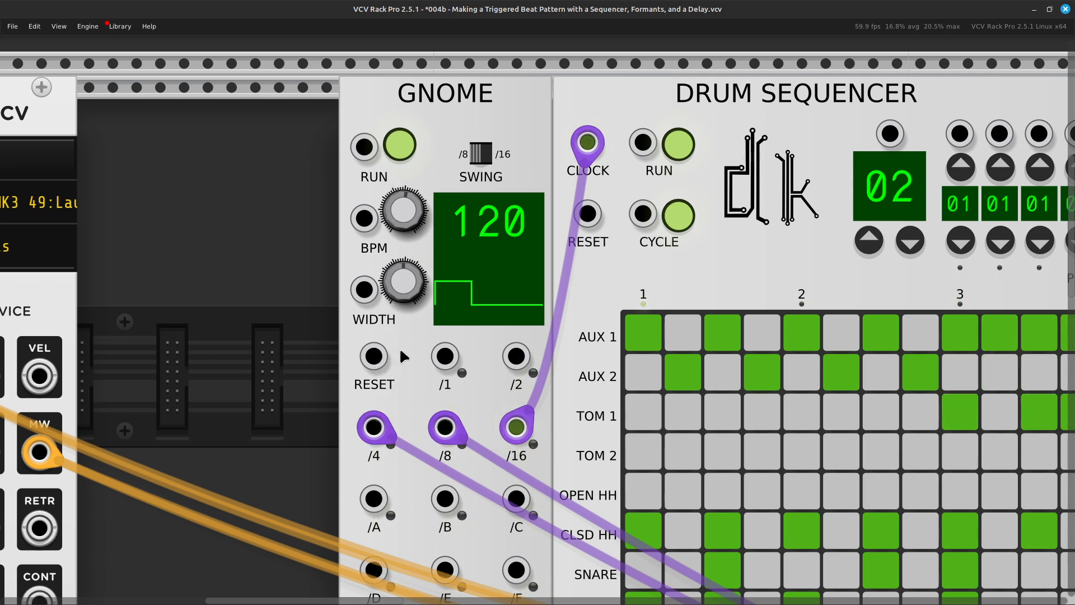
right_click(278, 306)
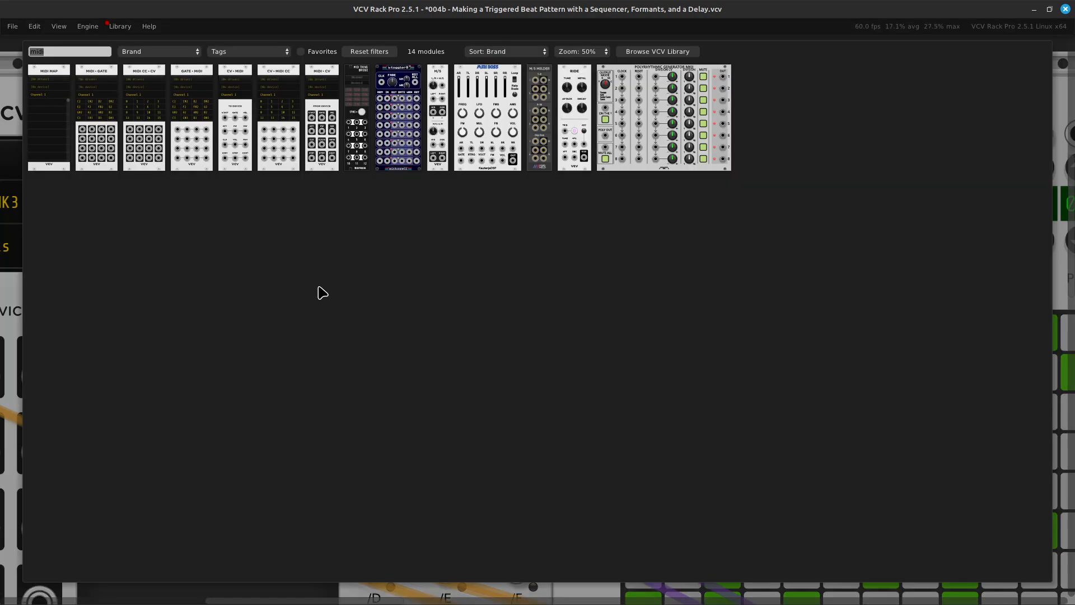
text(eg)
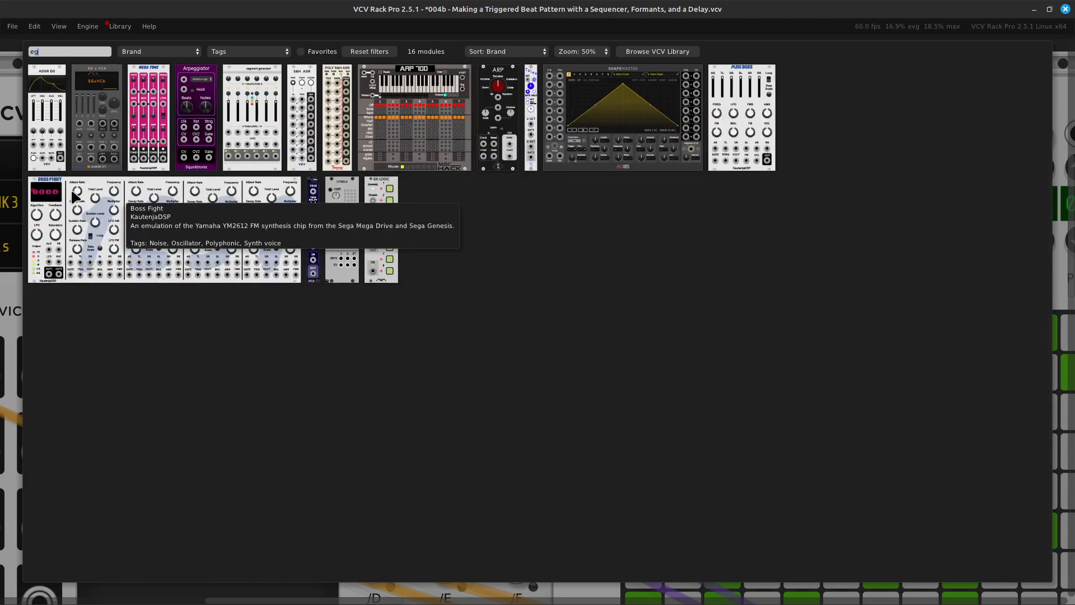
click(43, 149)
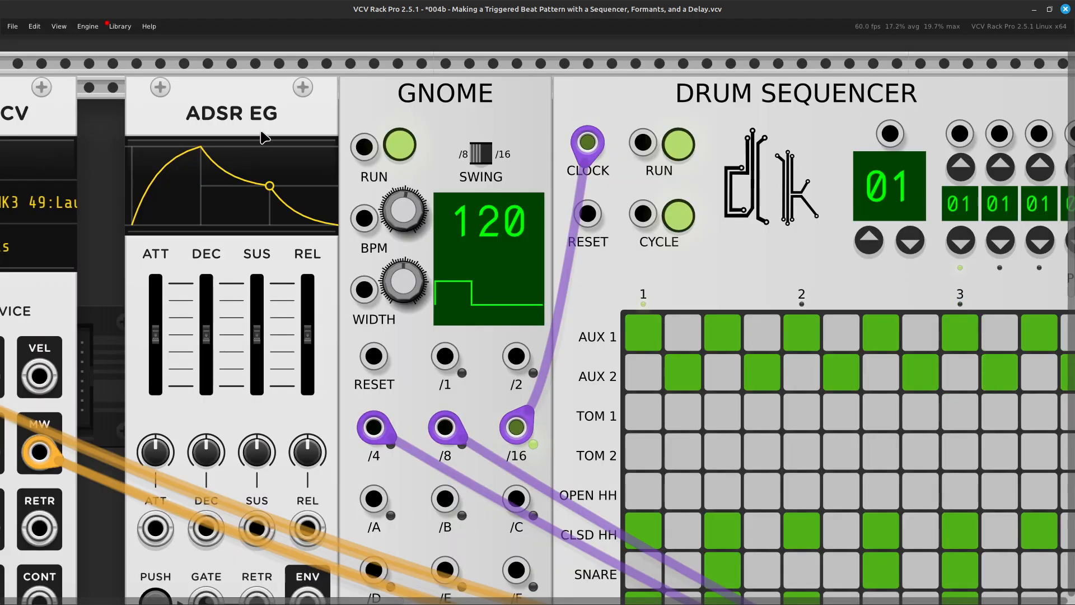
Step: Set the ADSR EG's sustain to maximum and its attack, decay and release to minimum, with release at about 1.02 ms
scroll(169, 351, left, 5)
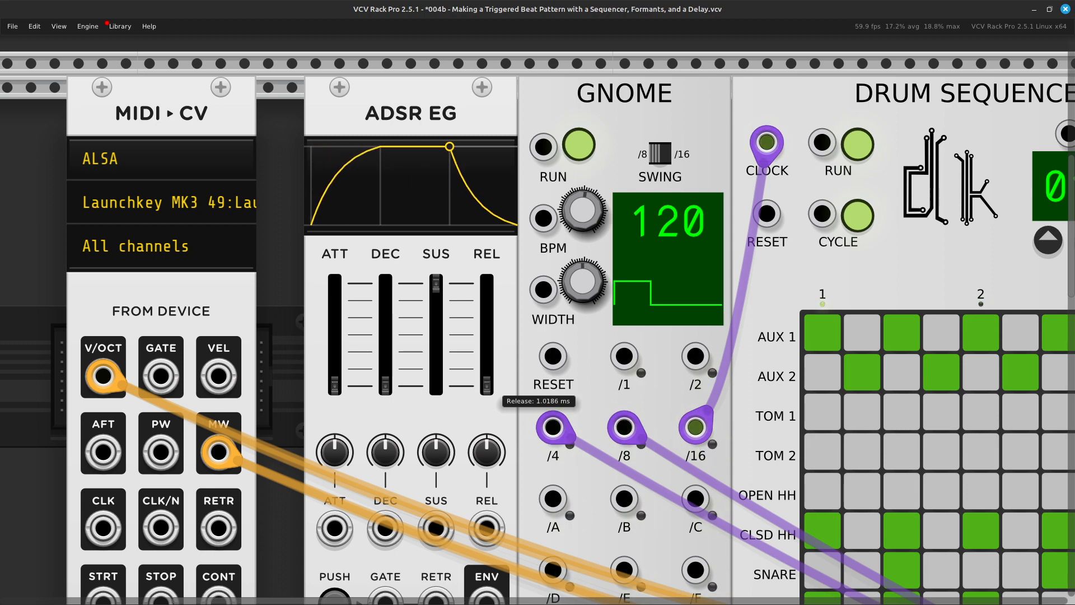
scroll(466, 305, down, 3)
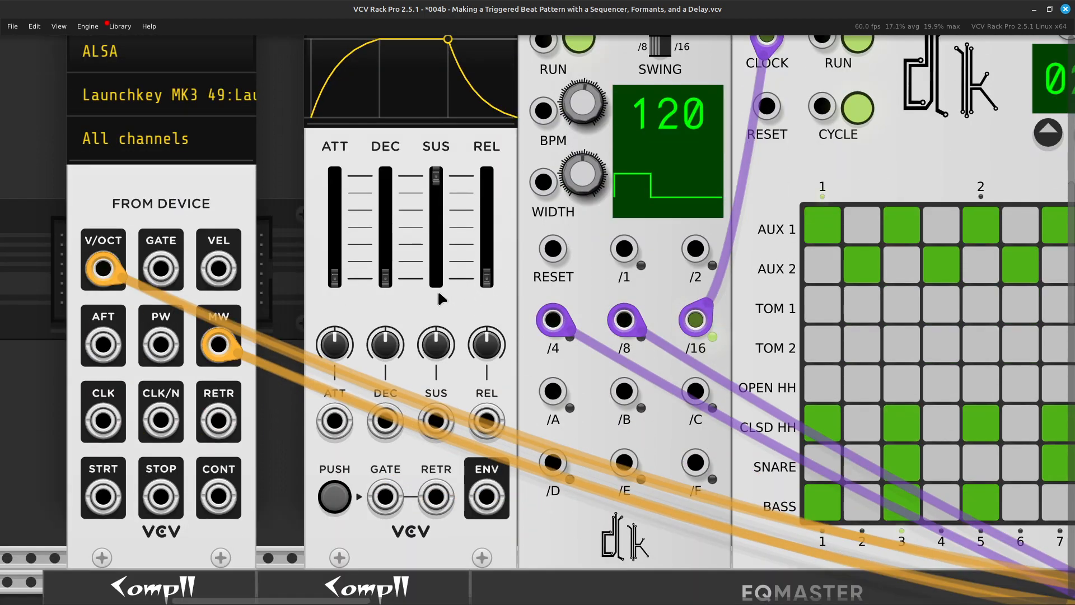
Step: Patch a green cable between the ADSR EG's gate input and the MIDI-CV gate output
scroll(438, 289, down, 3)
right_click(385, 412)
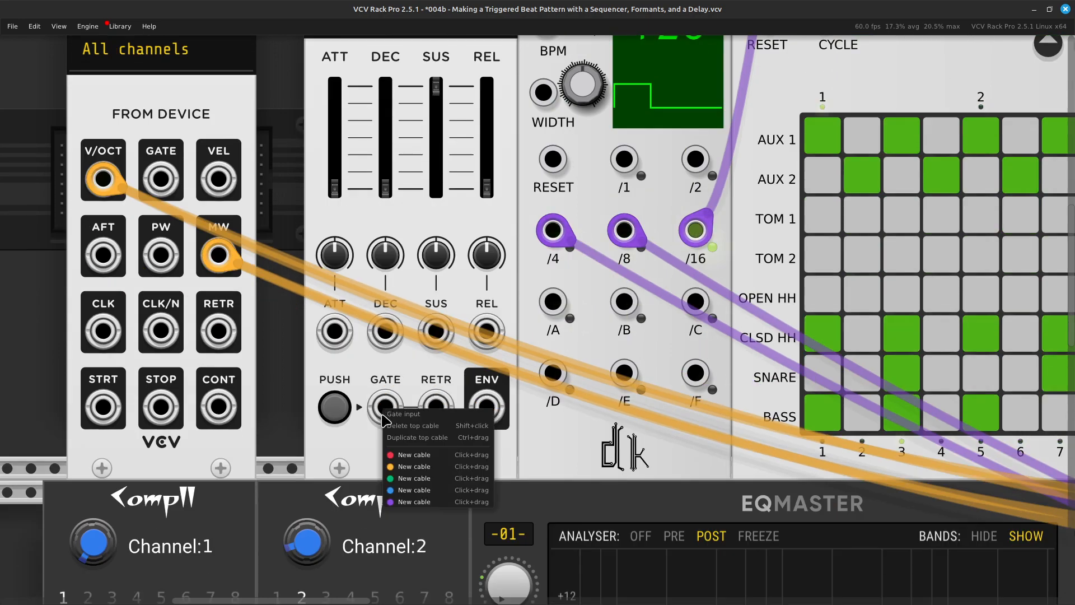
click(414, 478)
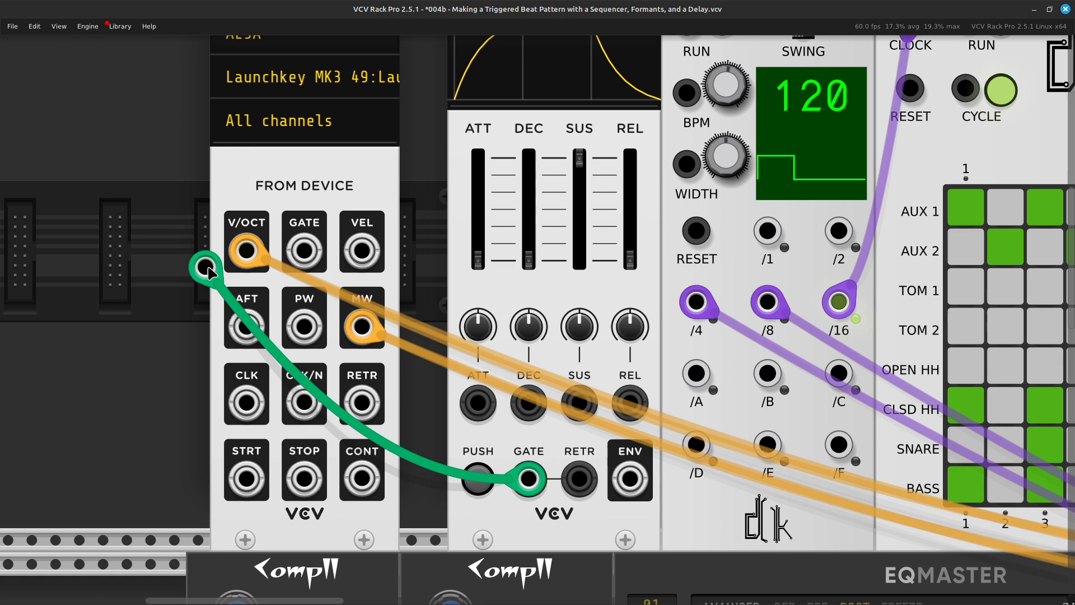
click(302, 253)
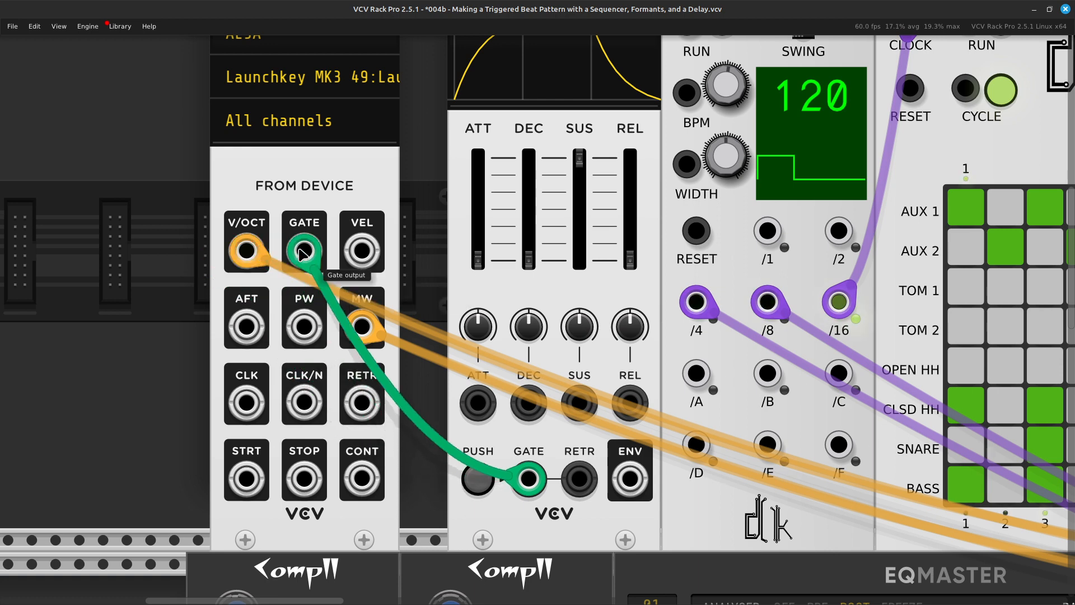
Step: Patch a green cable from the ADSR EG's envelope output to the MixMaster Jr's GRP1 level input
scroll(334, 271, right, 5)
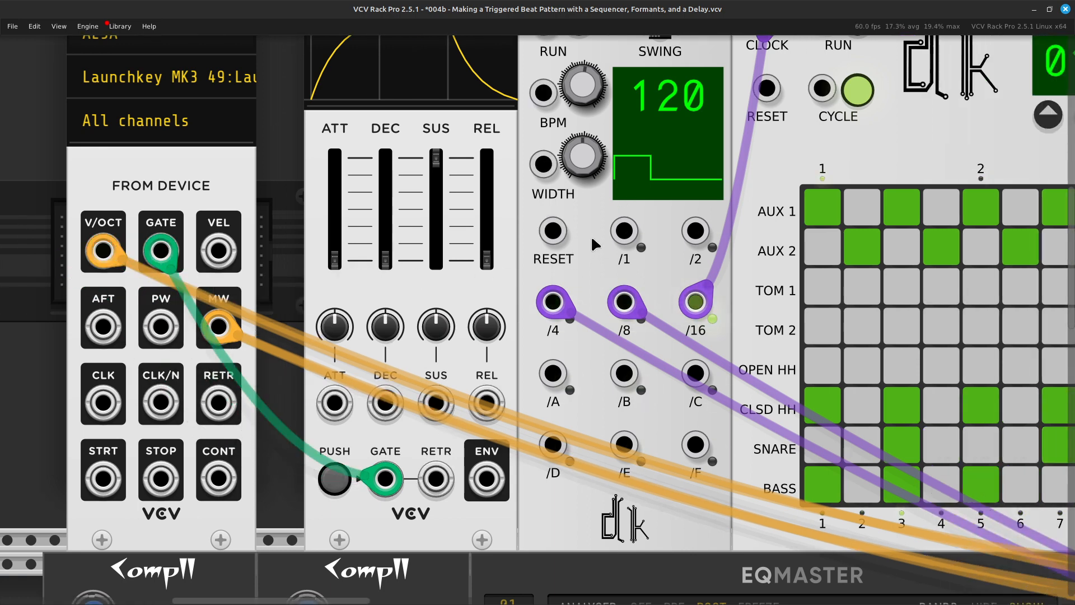
scroll(485, 448, right, 3)
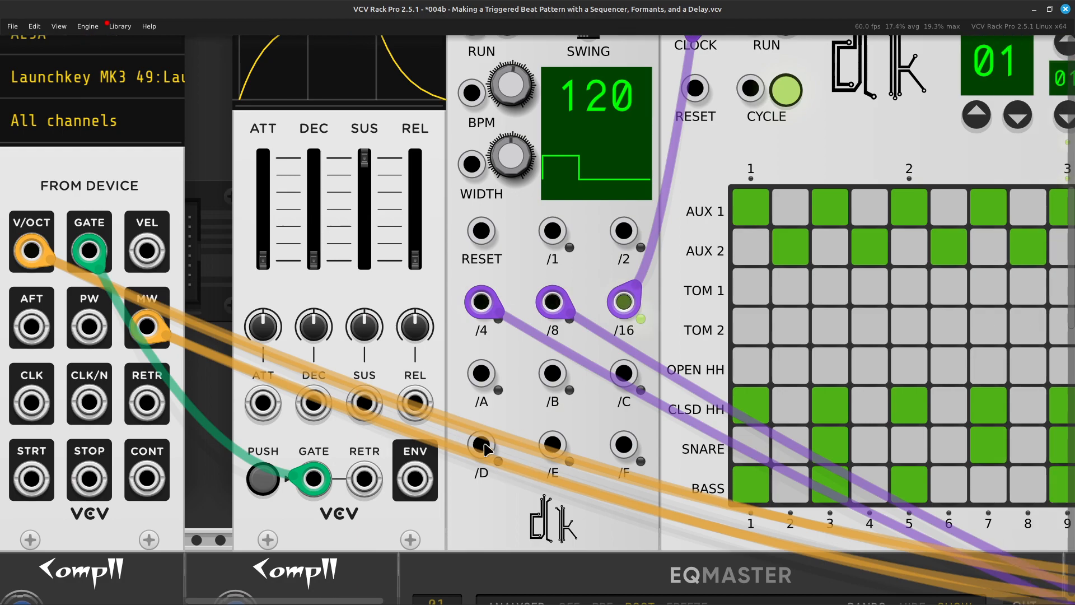
right_click(417, 487)
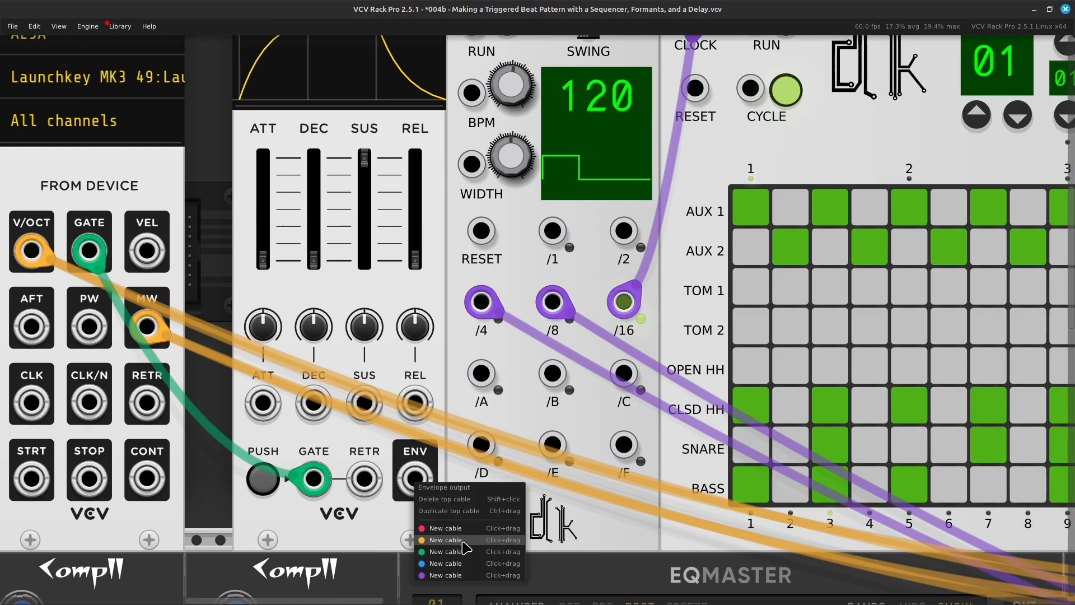
drag(465, 546, 343, 328)
scroll(442, 325, up, 10)
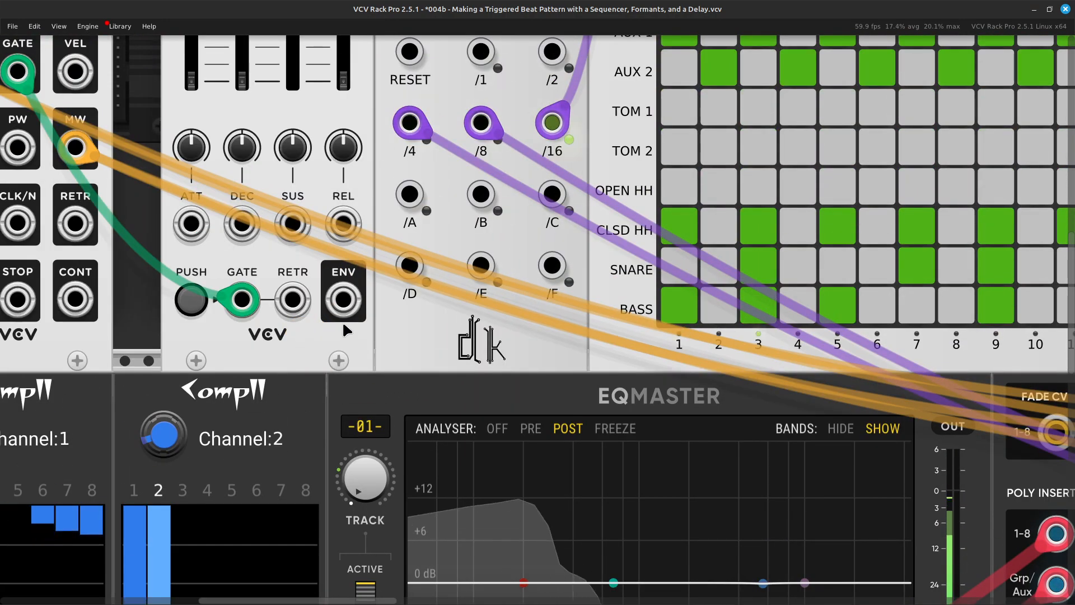
right_click(342, 308)
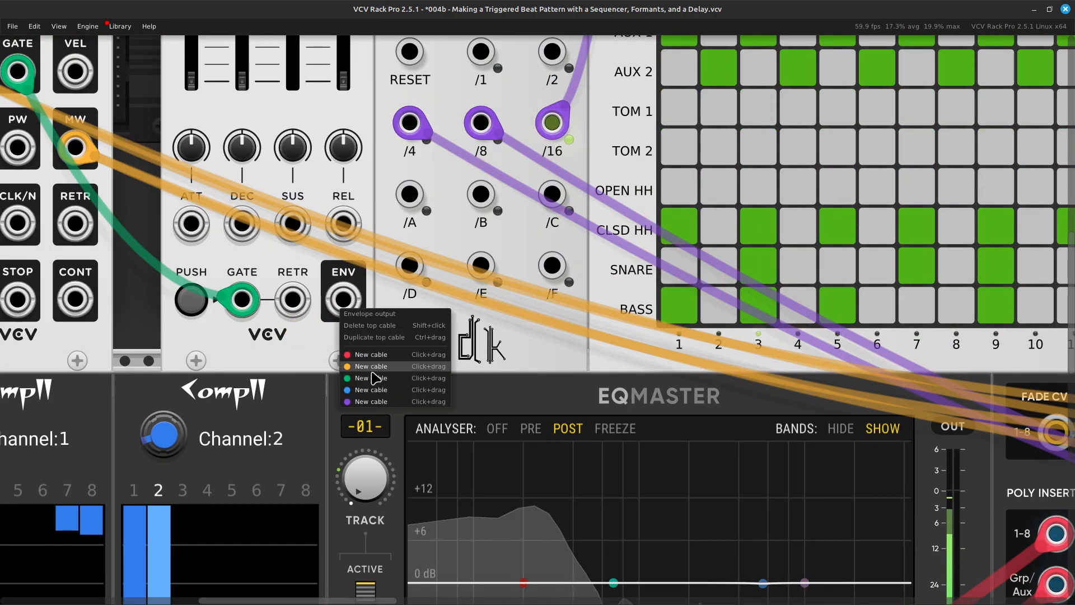
drag(374, 379, 336, 287)
scroll(224, 240, up, 3)
scroll(620, 407, right, 5)
scroll(620, 402, right, 4)
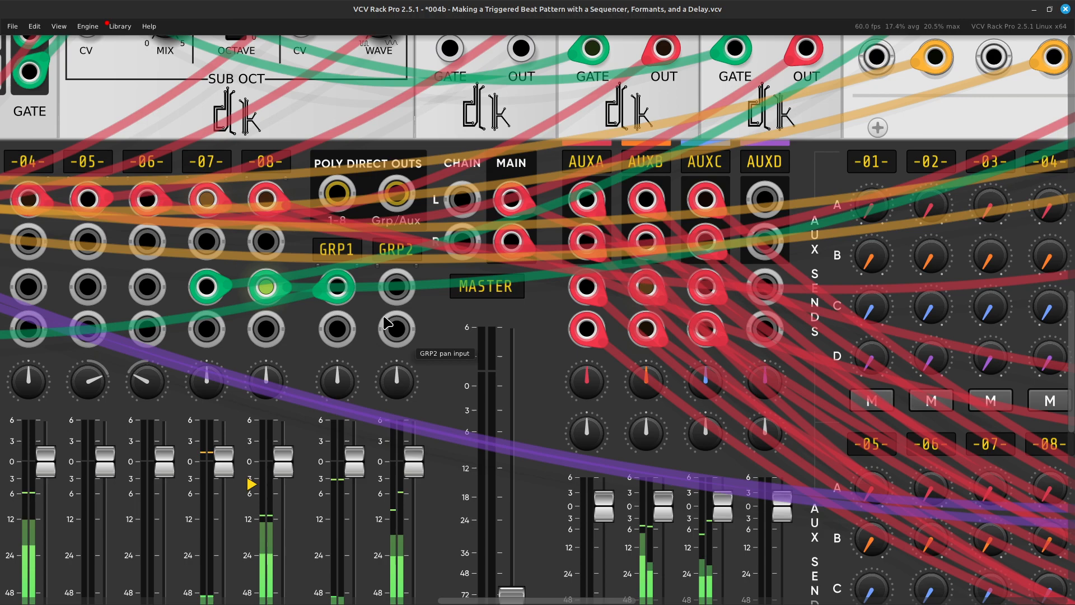
Step: Patch a second green cable between the mixer's GRP2 level input and the ADSR EG's envelope output
right_click(399, 289)
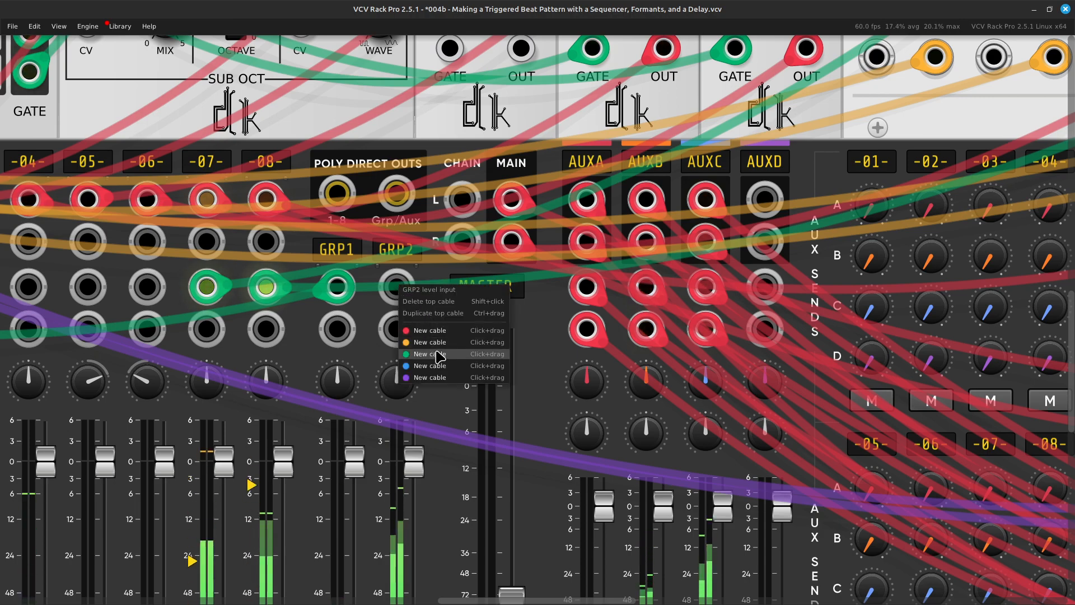
key(Left)
drag(436, 352, 517, 422)
key(Up)
key(Left)
key(Up)
key(Left)
key(Down)
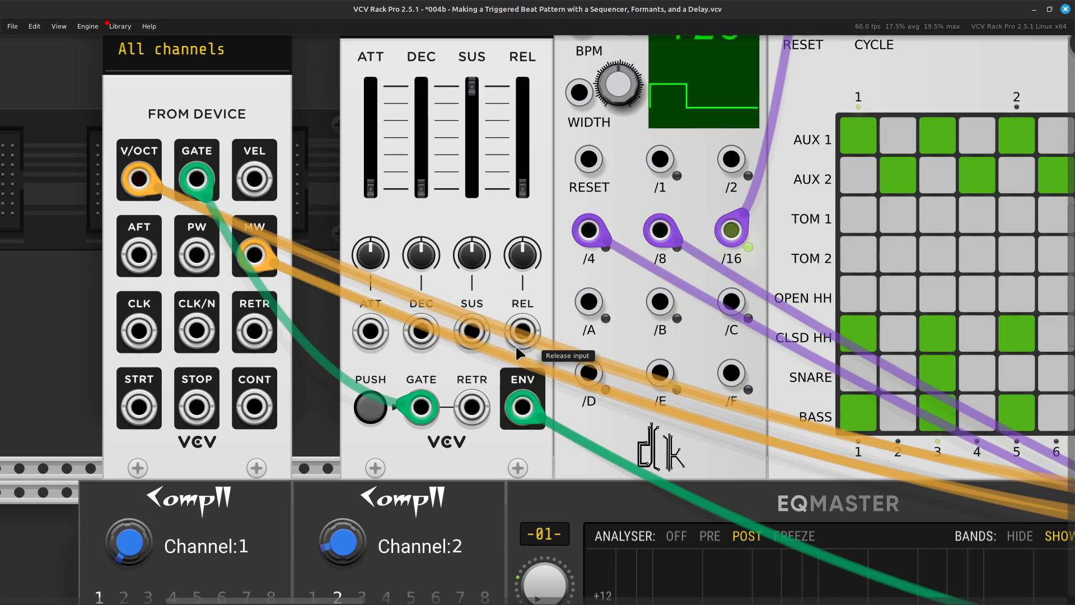
Step: Raise the mixer's master level to about -0.12 dB
key(Down)
key(Right)
key(Right)
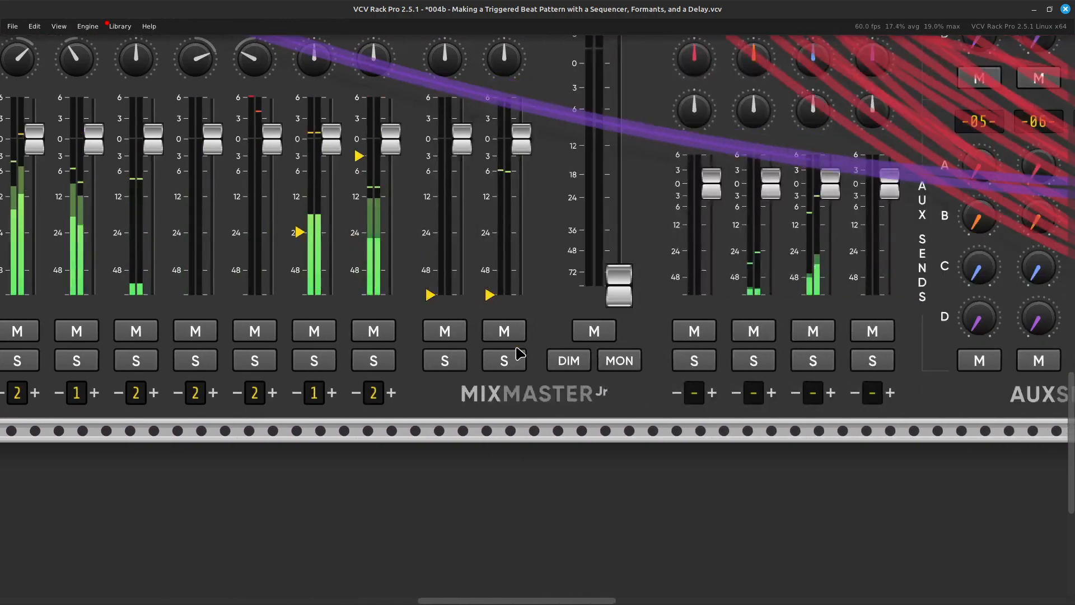
key(Up)
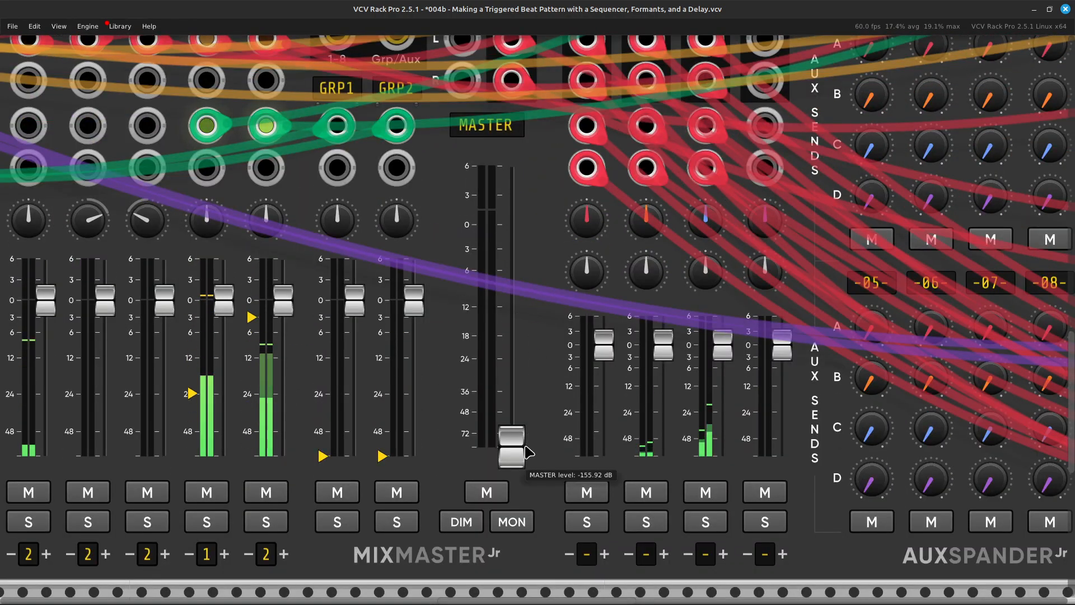
drag(517, 446, 517, 226)
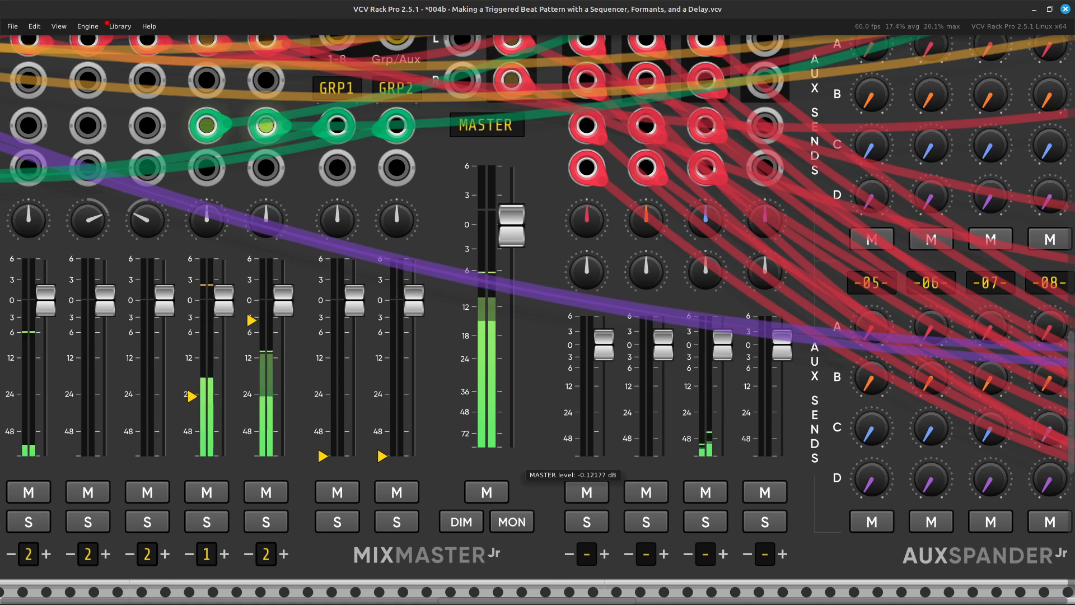
Step: Assign mixer channel 01 to group 2
scroll(519, 448, left, 15)
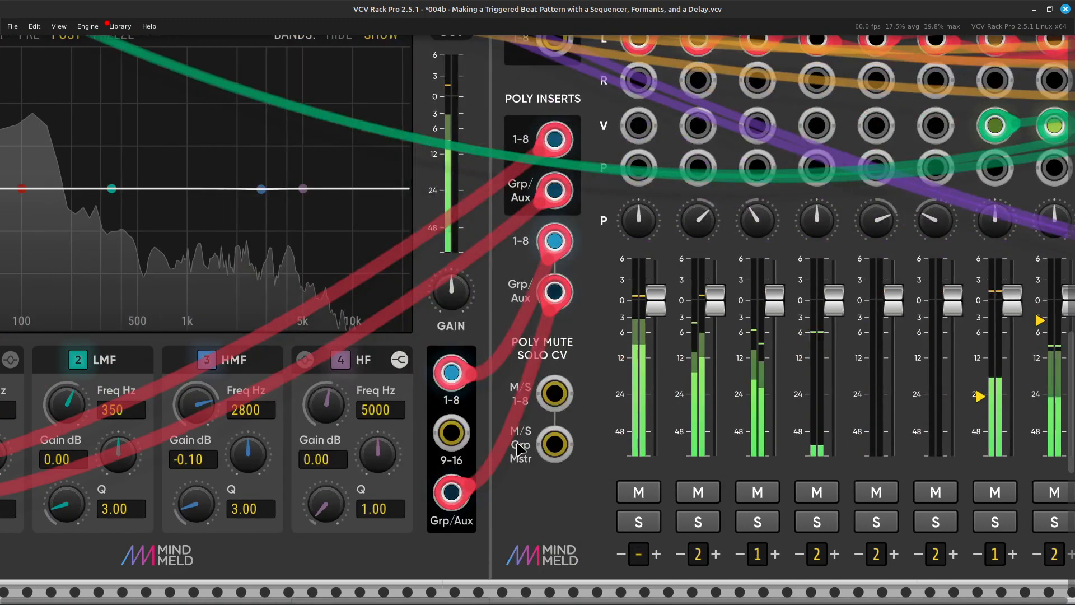
scroll(520, 447, down, 3)
scroll(520, 447, right, 3)
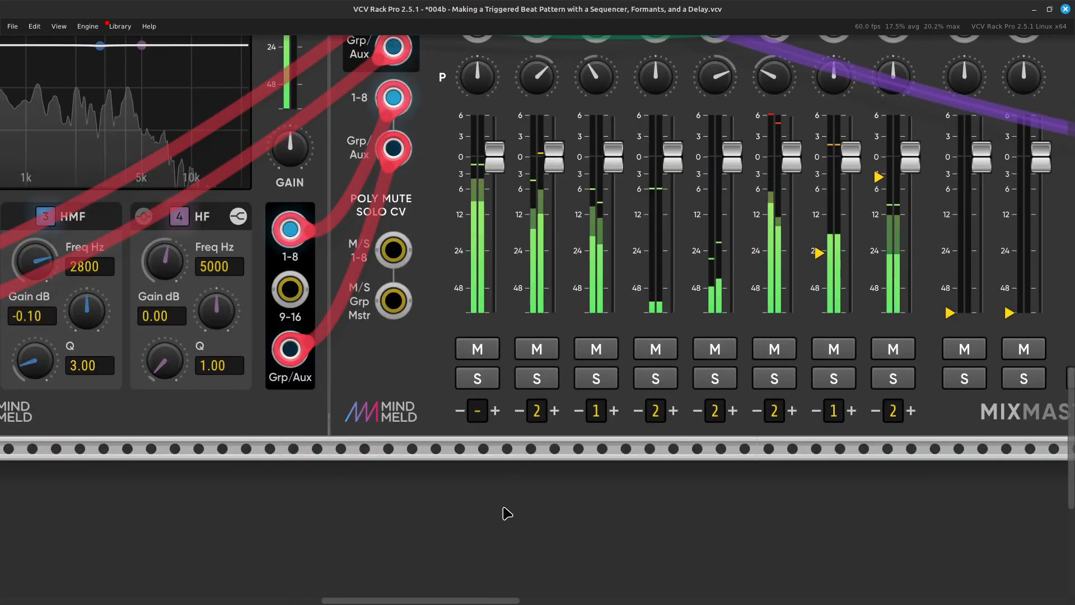
click(494, 412)
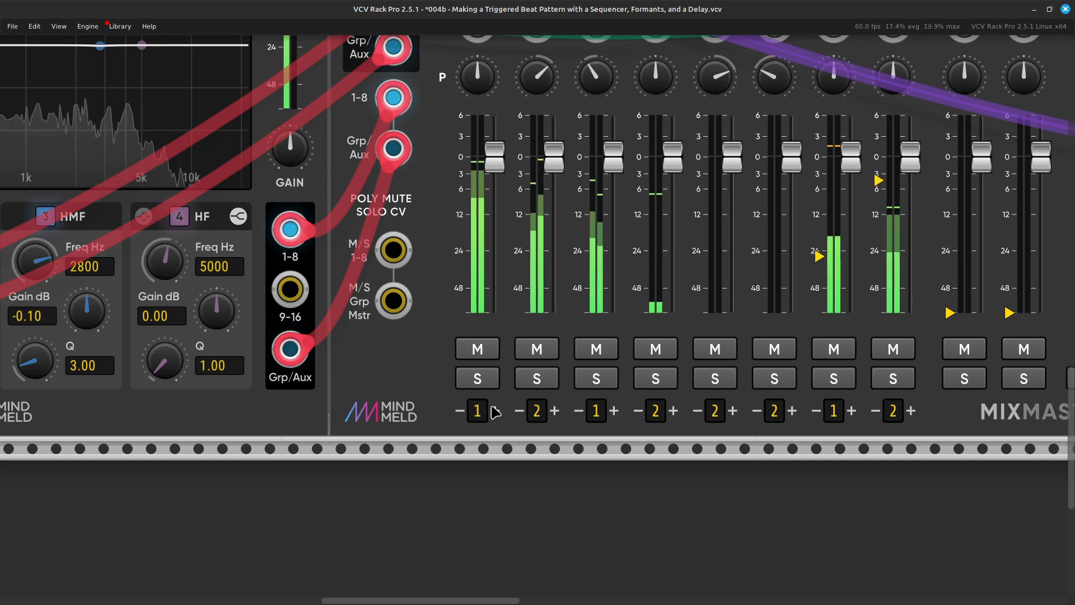
click(495, 414)
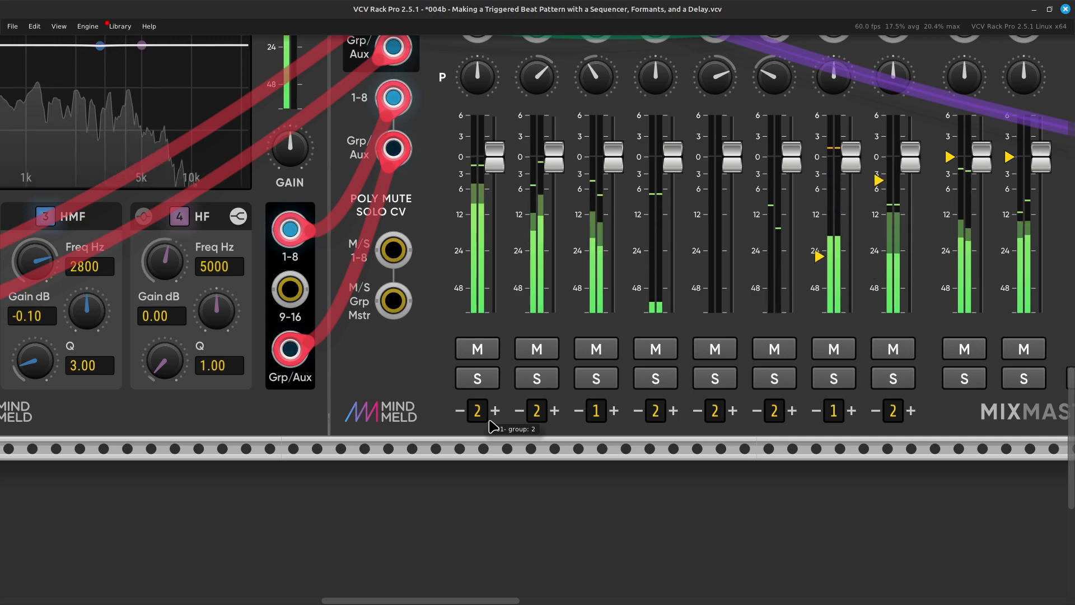
Step: Examine the mixer's channel, group and master levels, the aux sends, and the reverb and delay settings as the envelope opens and closes the groups
scroll(492, 427, up, 5)
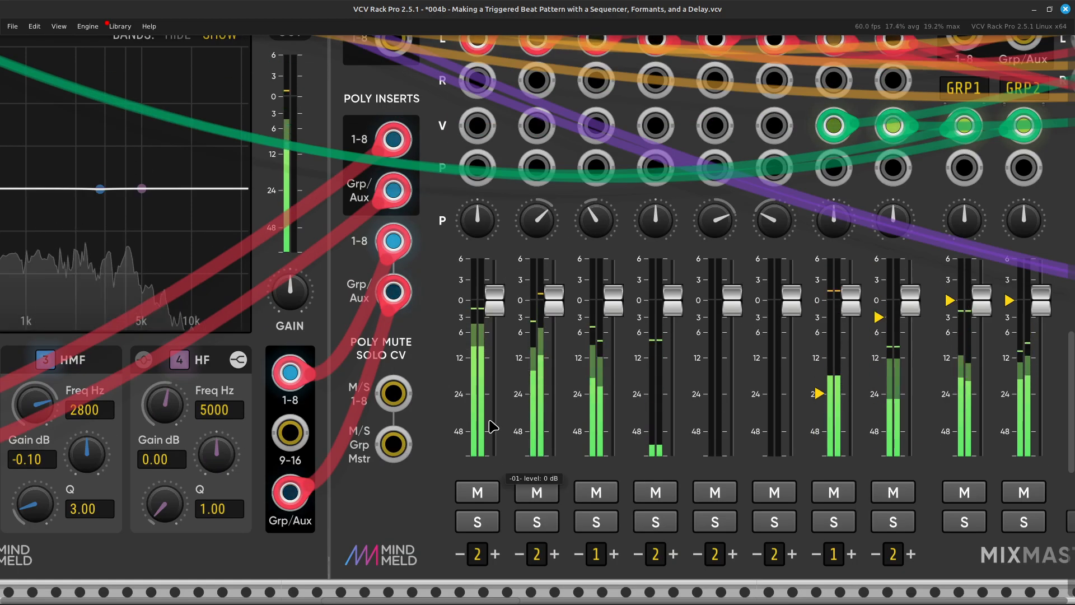
scroll(493, 427, right, 18)
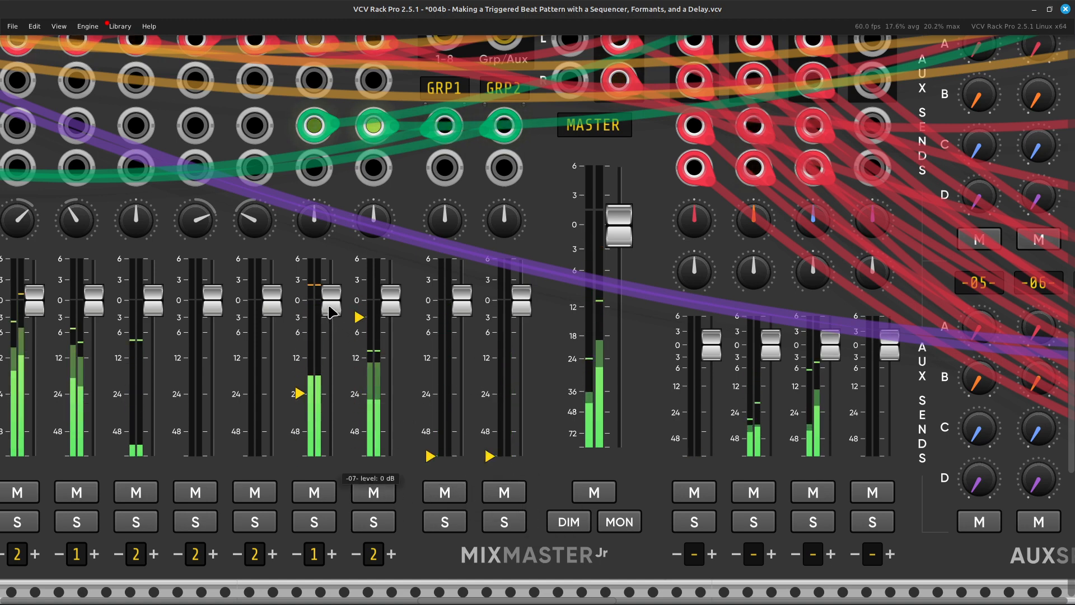
scroll(331, 310, left, 10)
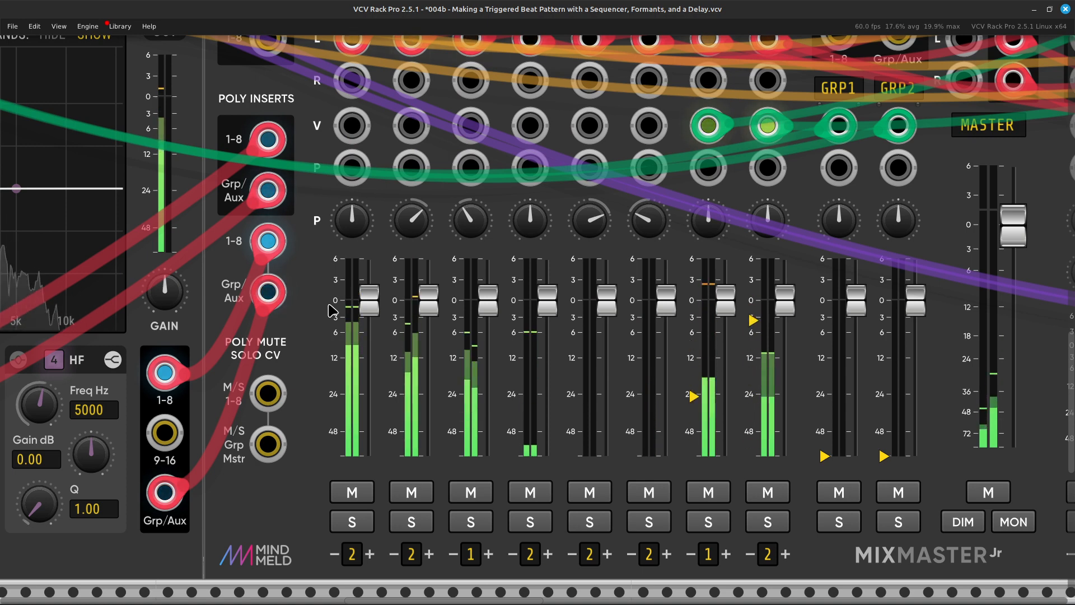
scroll(331, 310, right, 20)
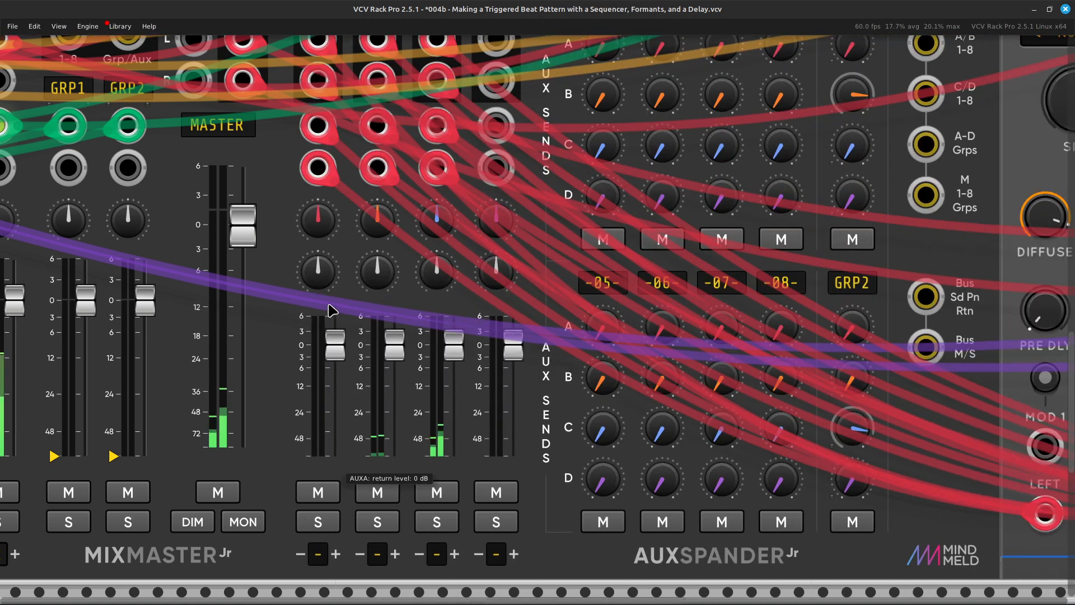
scroll(331, 309, up, 3)
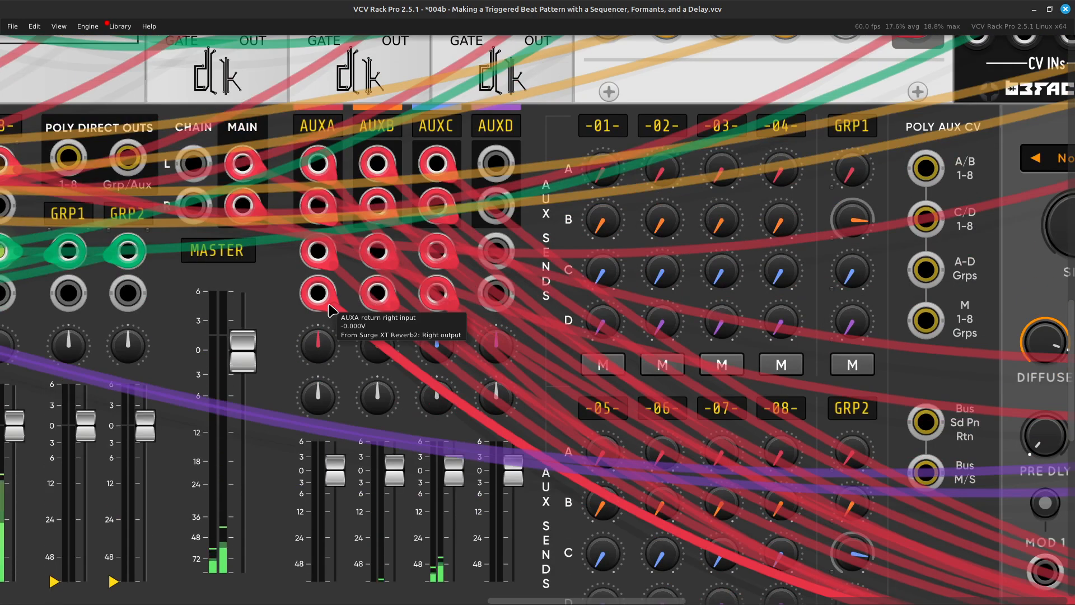
scroll(331, 309, left, 9)
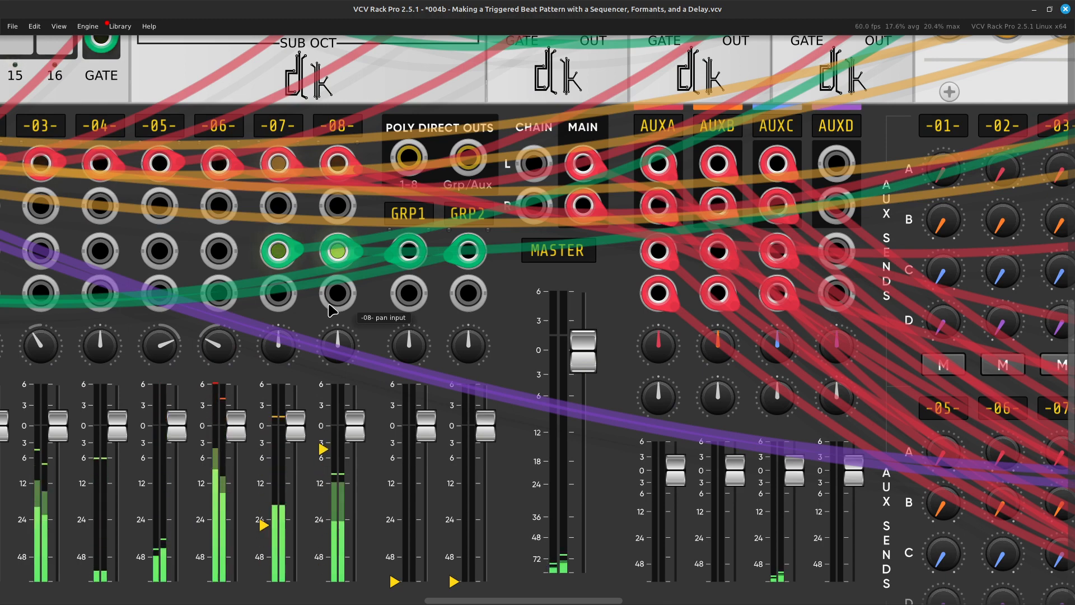
scroll(332, 311, left, 10)
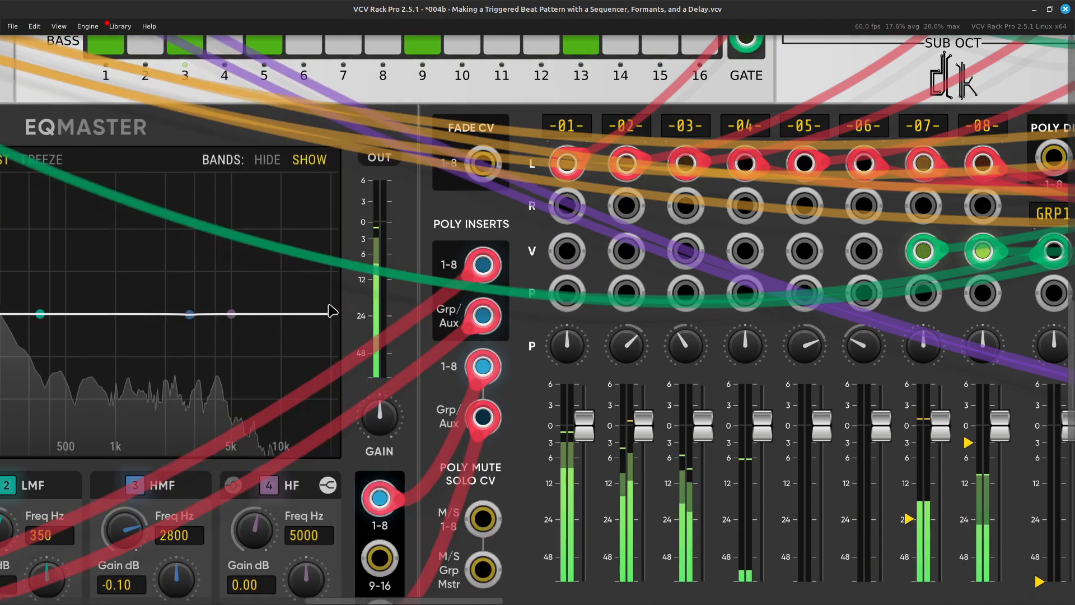
scroll(332, 311, right, 10)
scroll(332, 309, right, 11)
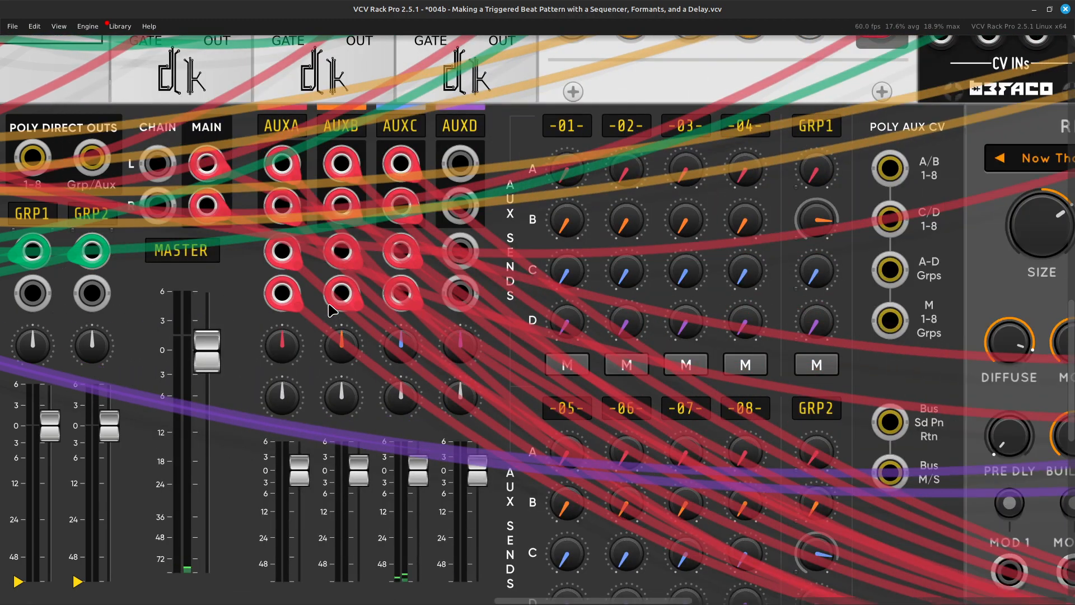
scroll(332, 311, right, 9)
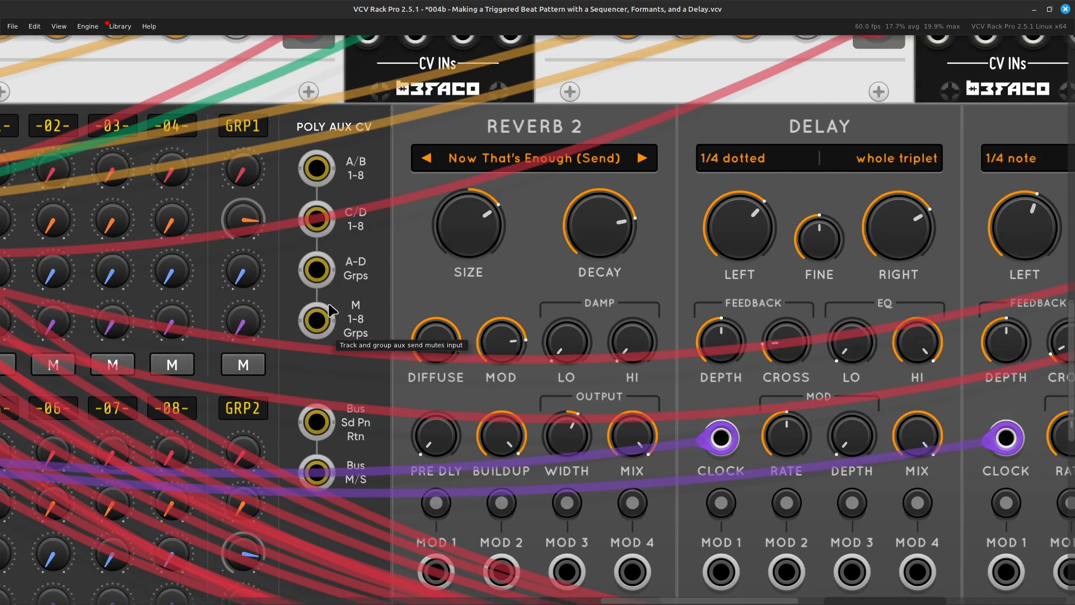
scroll(331, 310, right, 2)
scroll(332, 311, left, 20)
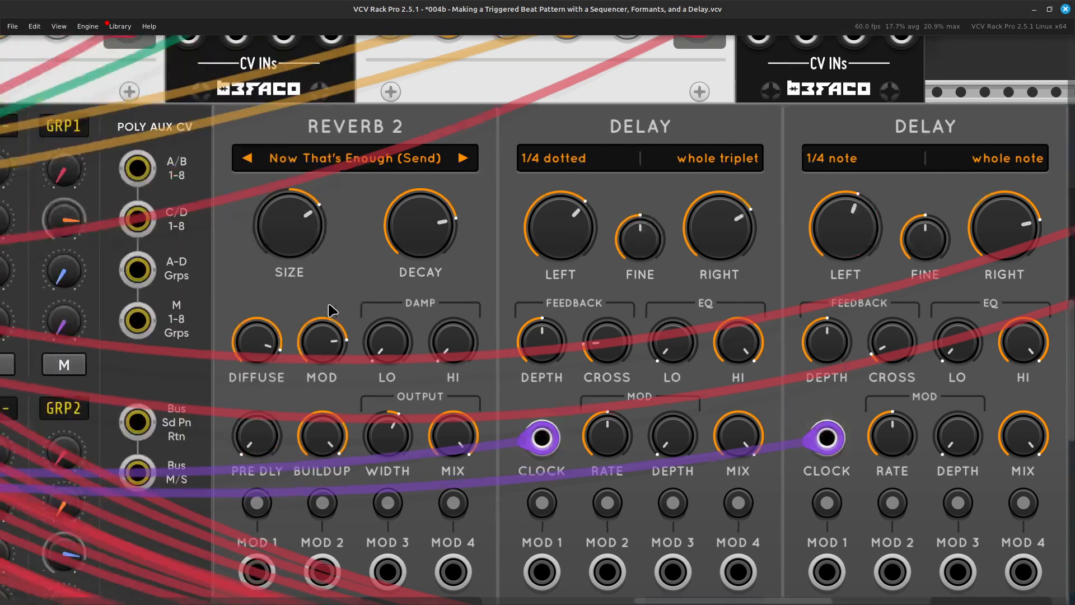
scroll(332, 311, right, 3)
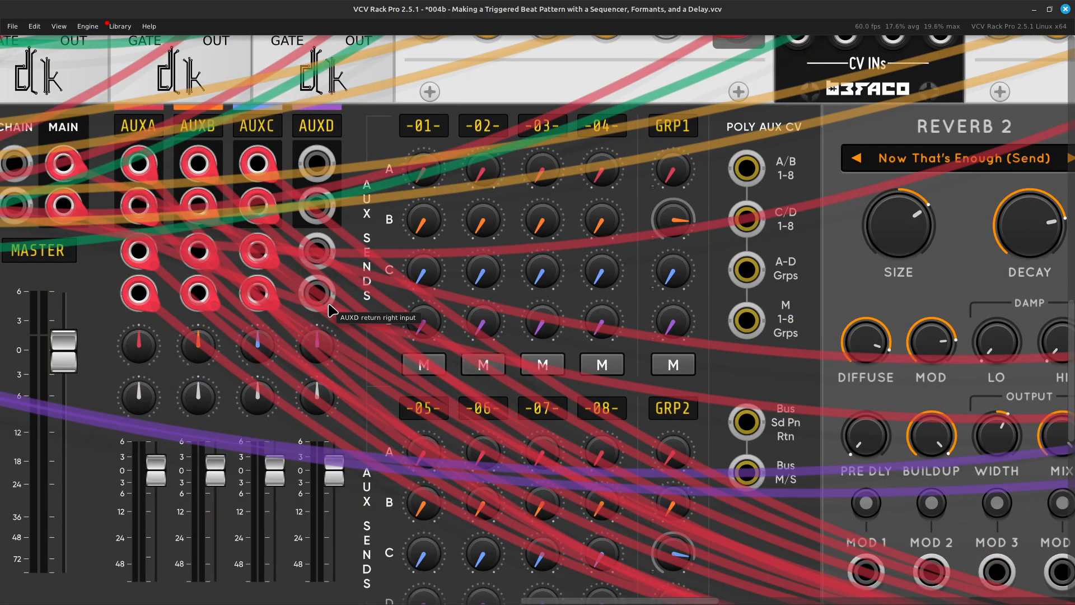
scroll(332, 311, right, 3)
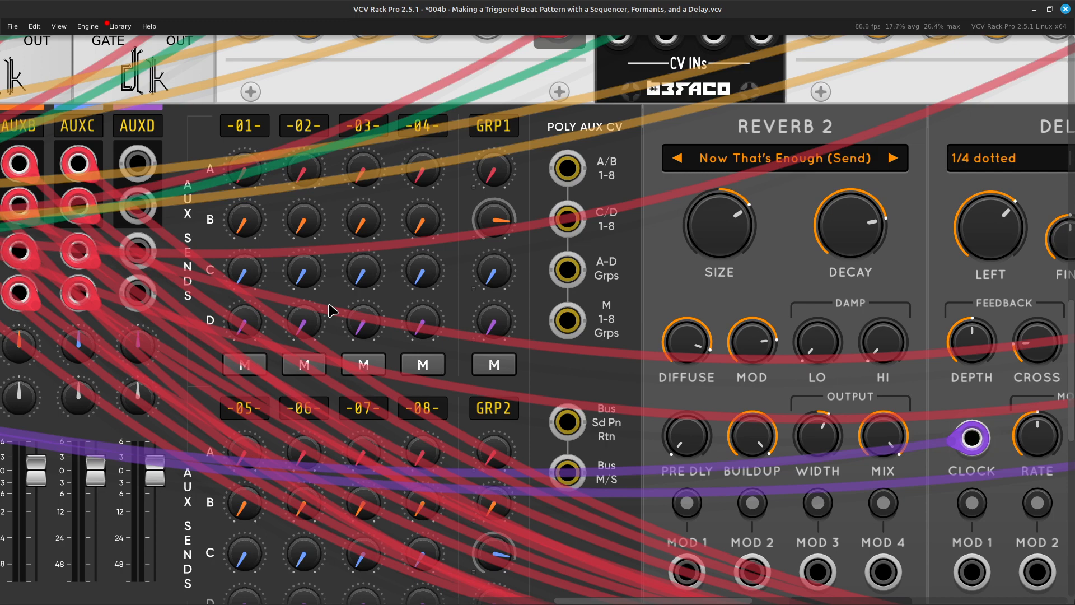
Step: Set the first delay's feedback cross to 0% and check the mixer's group and aux levels
scroll(332, 311, left, 20)
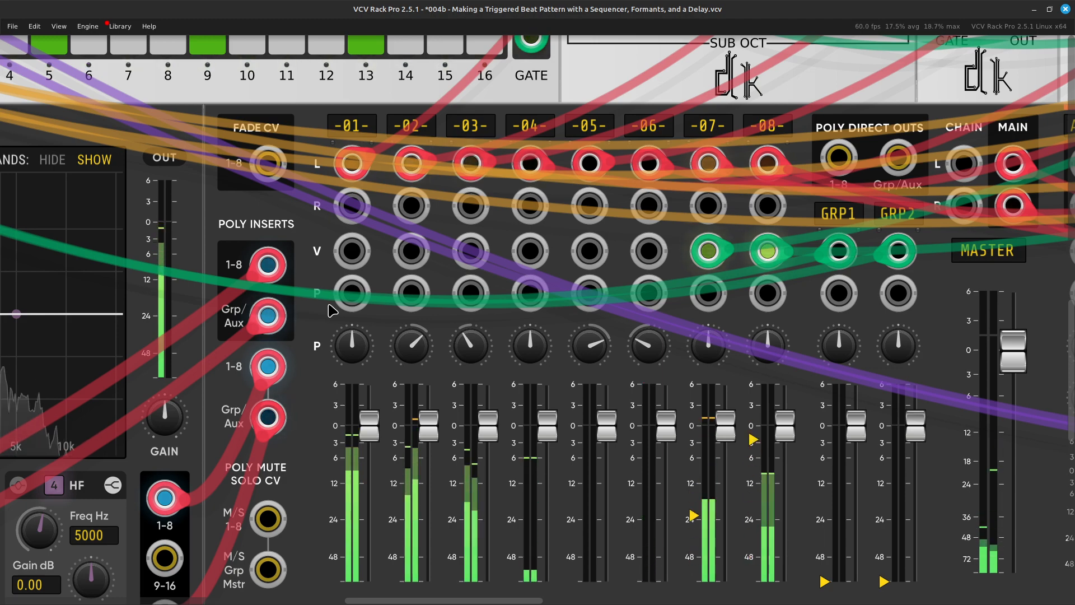
scroll(332, 311, right, 15)
scroll(332, 311, right, 8)
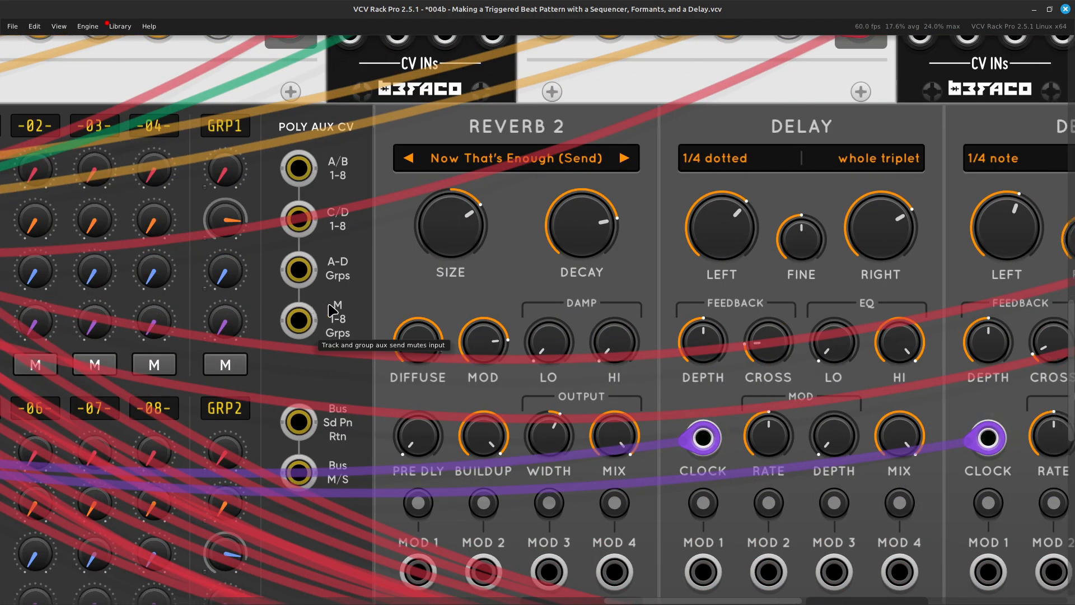
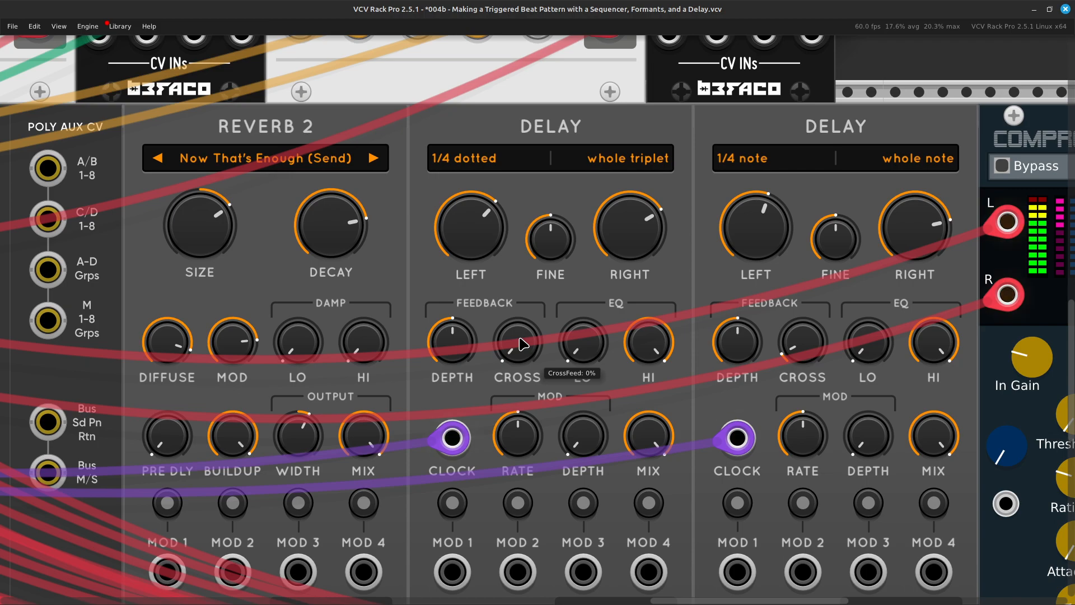
scroll(520, 343, left, 20)
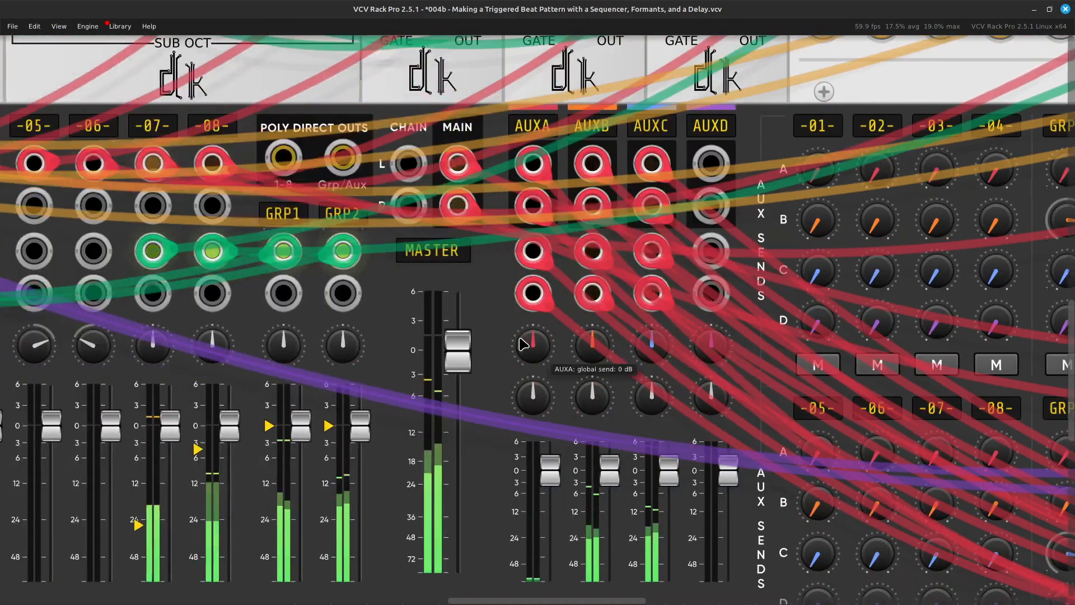
scroll(520, 344, left, 2)
scroll(520, 344, up, 12)
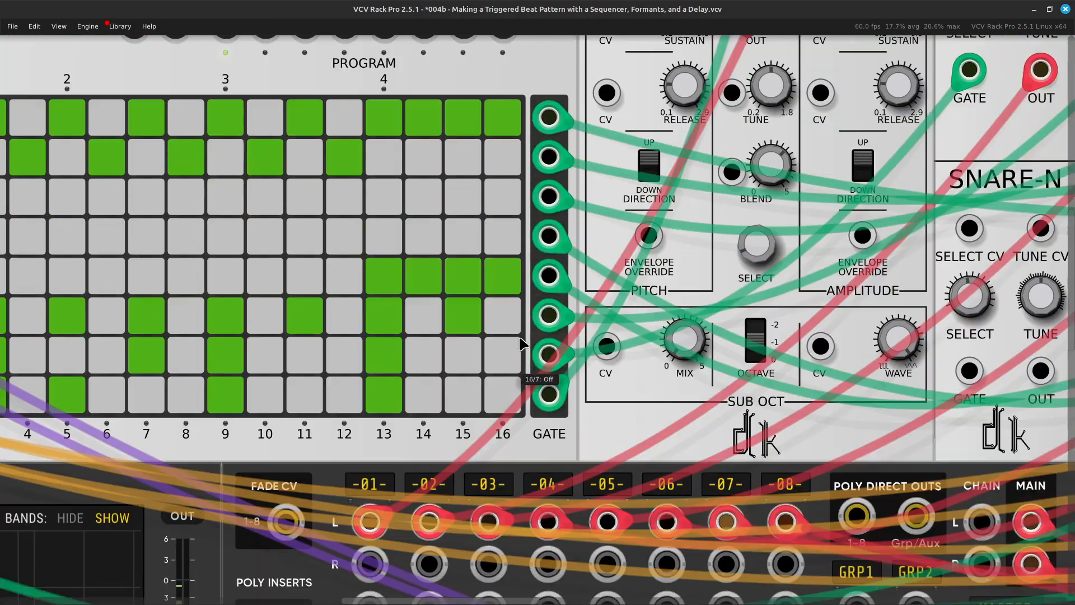
Step: Delete the ADSR EG module between the MIDI-CV and Gnome modules
scroll(520, 343, up, 8)
scroll(520, 344, left, 15)
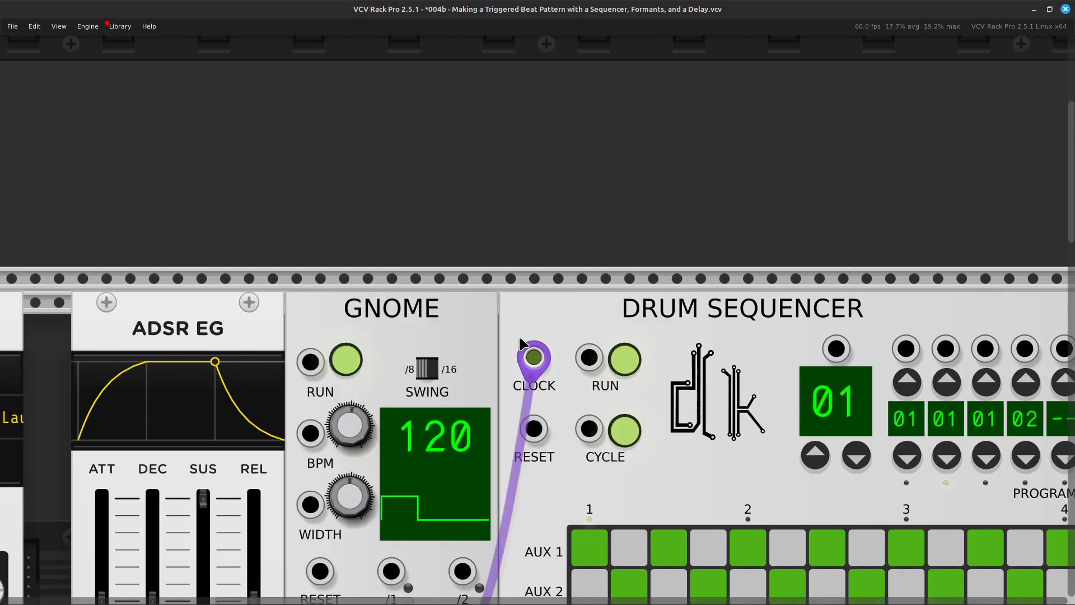
scroll(520, 343, down, 5)
scroll(520, 344, right, 8)
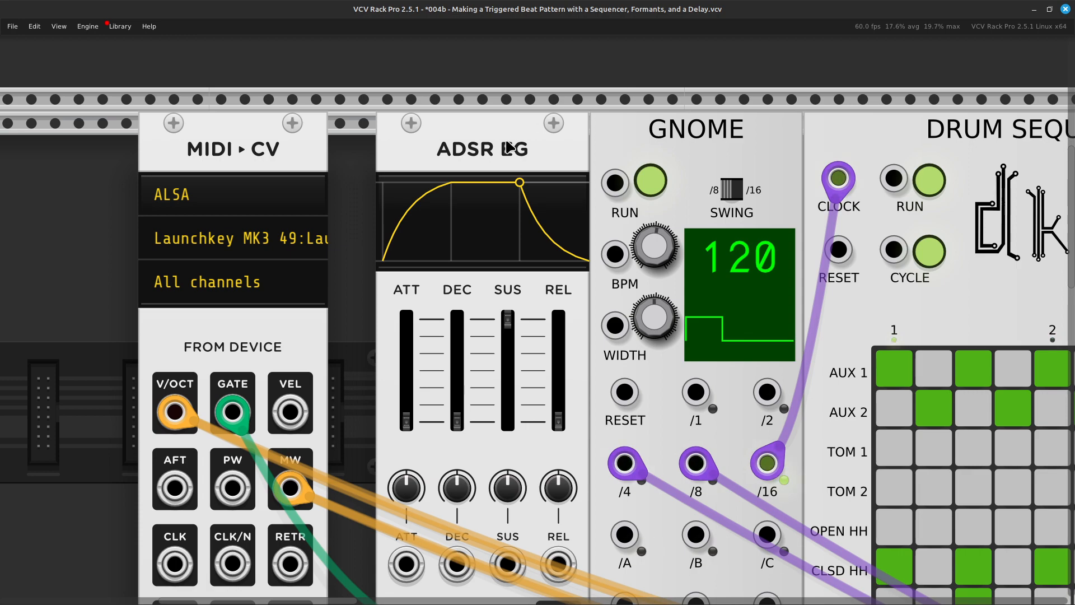
key(Delete)
scroll(498, 165, down, 8)
scroll(496, 168, right, 15)
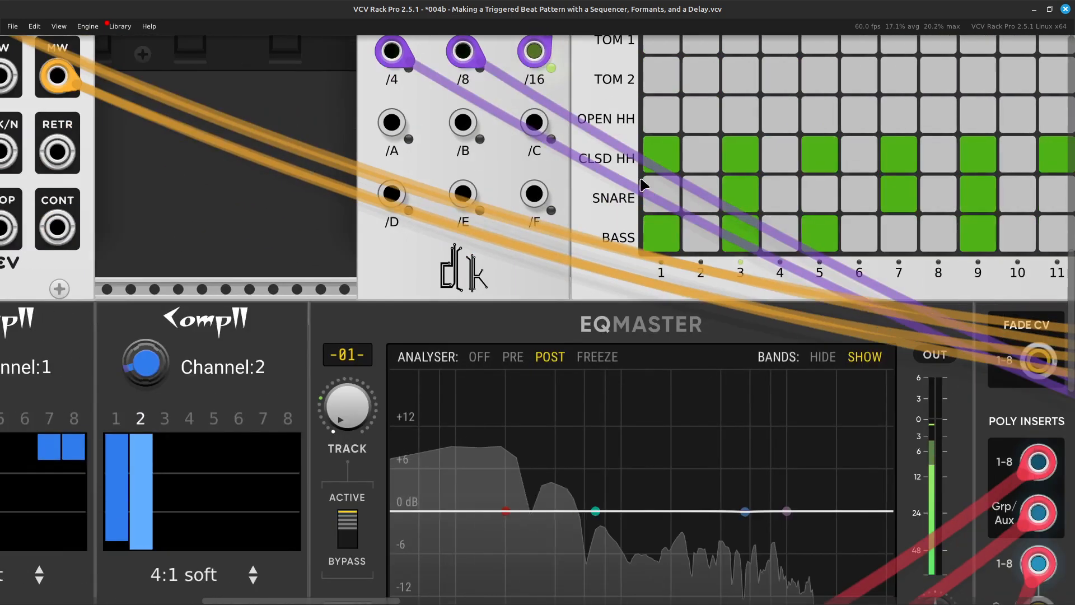
scroll(812, 219, right, 20)
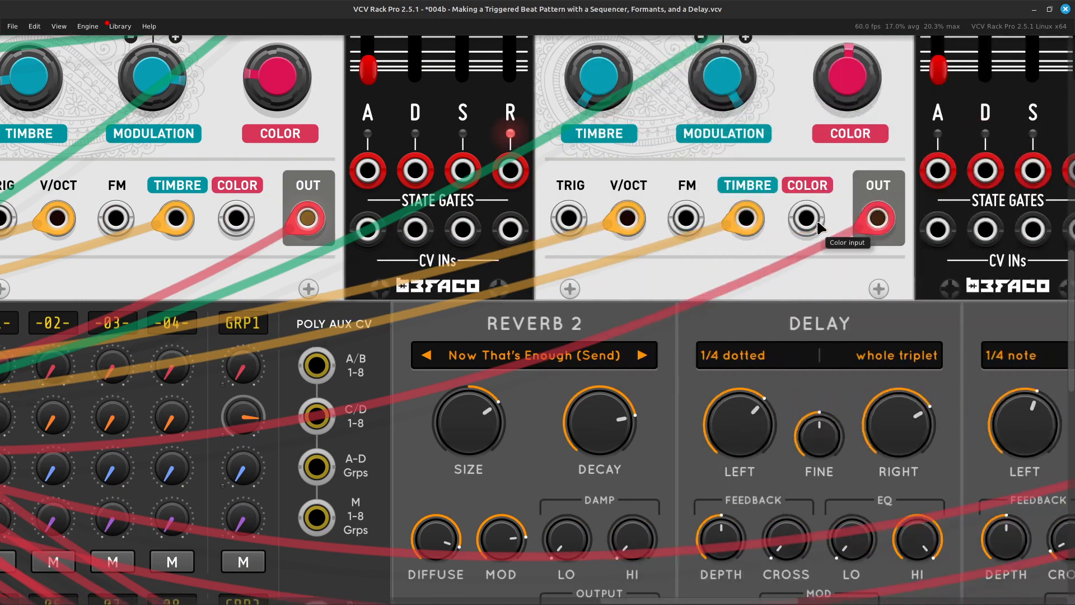
scroll(728, 263, down, 5)
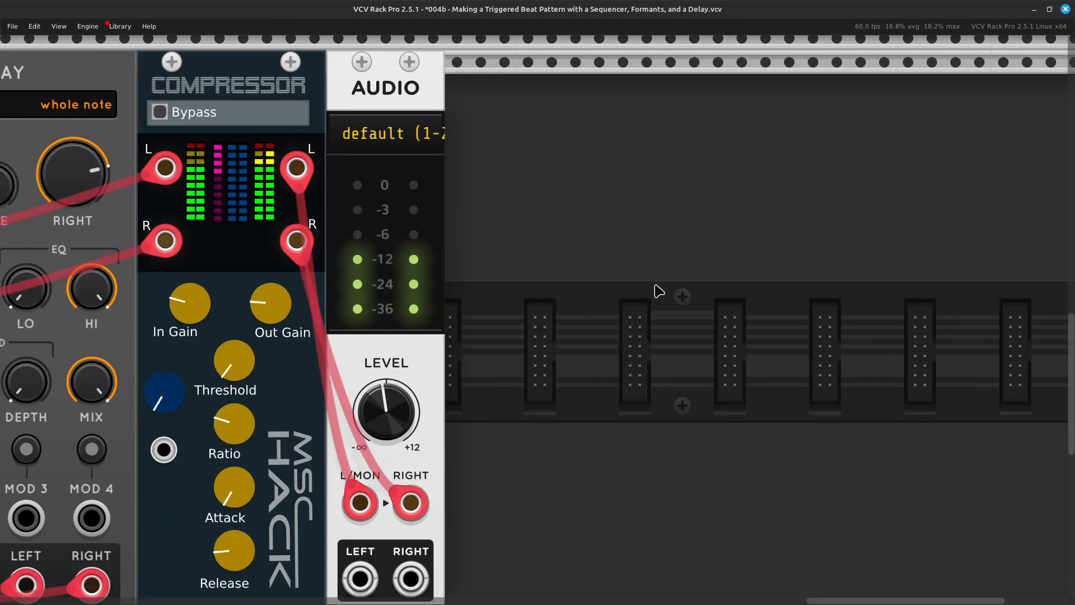
right_click(611, 329)
text(adsr)
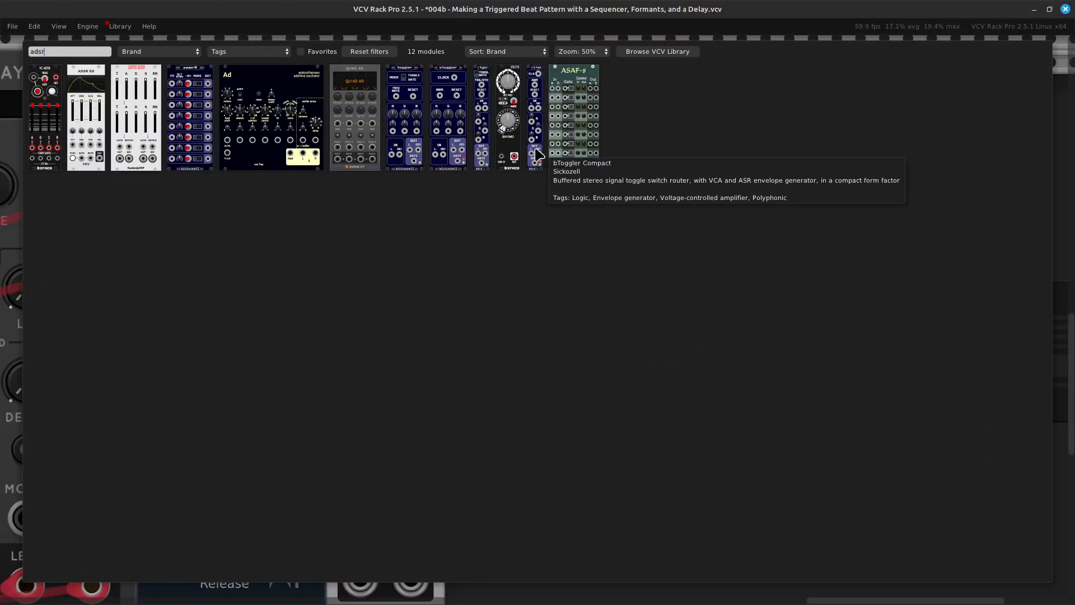
click(363, 131)
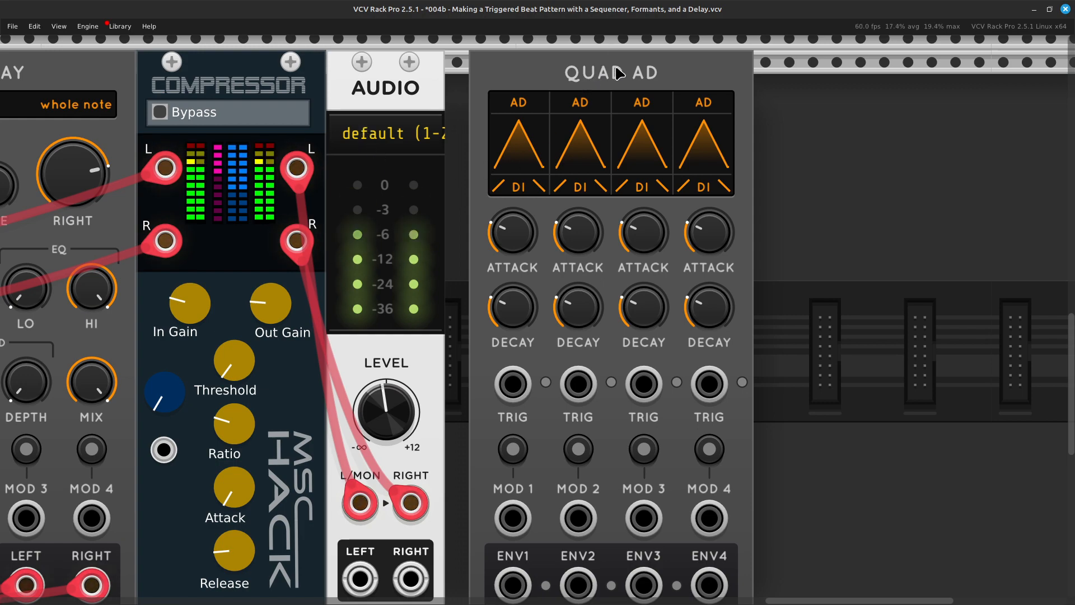
key(Delete)
Step: Search the module library for "eg", add the Surge XT EG x VCA module and place it between the Compressor and Audio modules
right_click(554, 264)
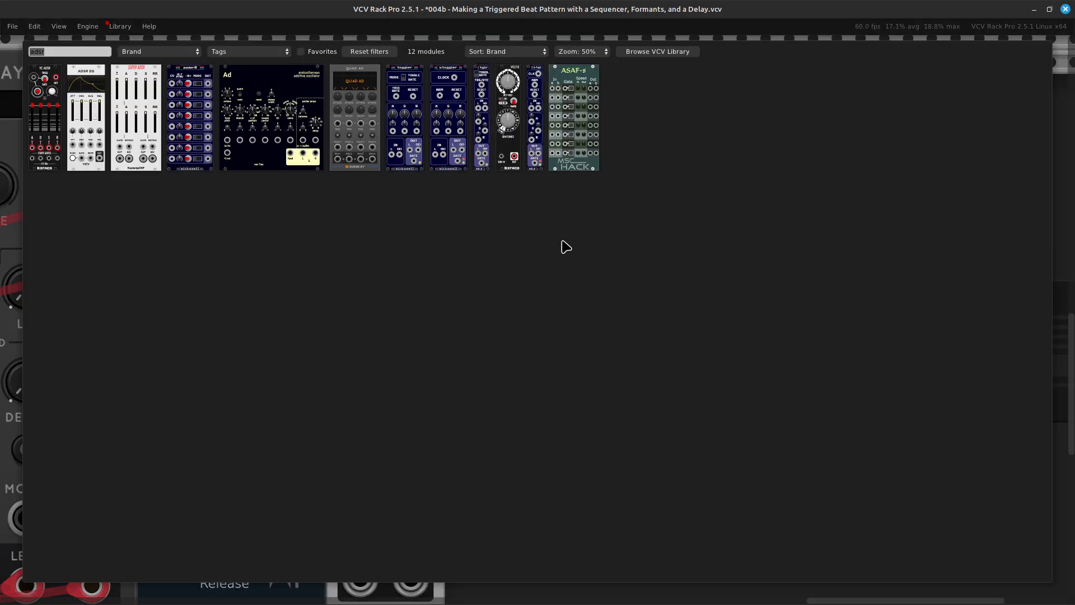
key(BackSpace)
text(eg)
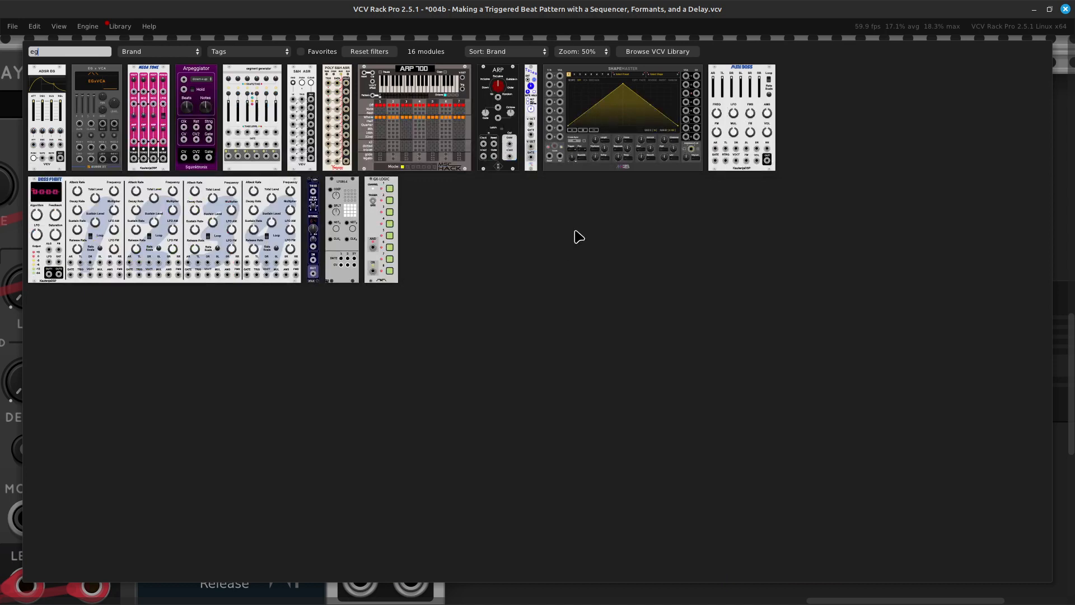
click(96, 129)
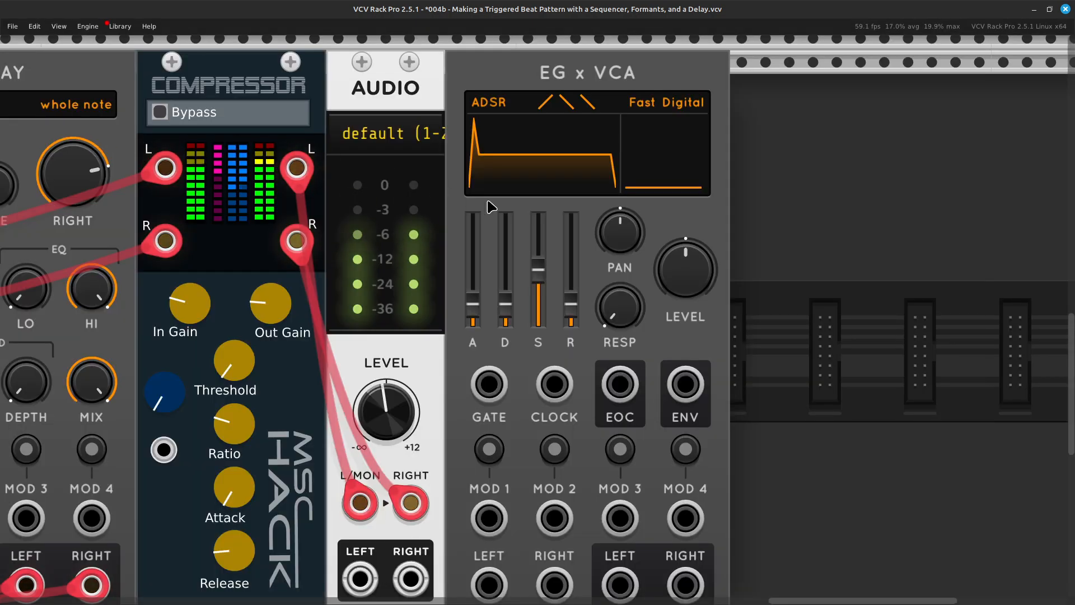
scroll(487, 235, down, 3)
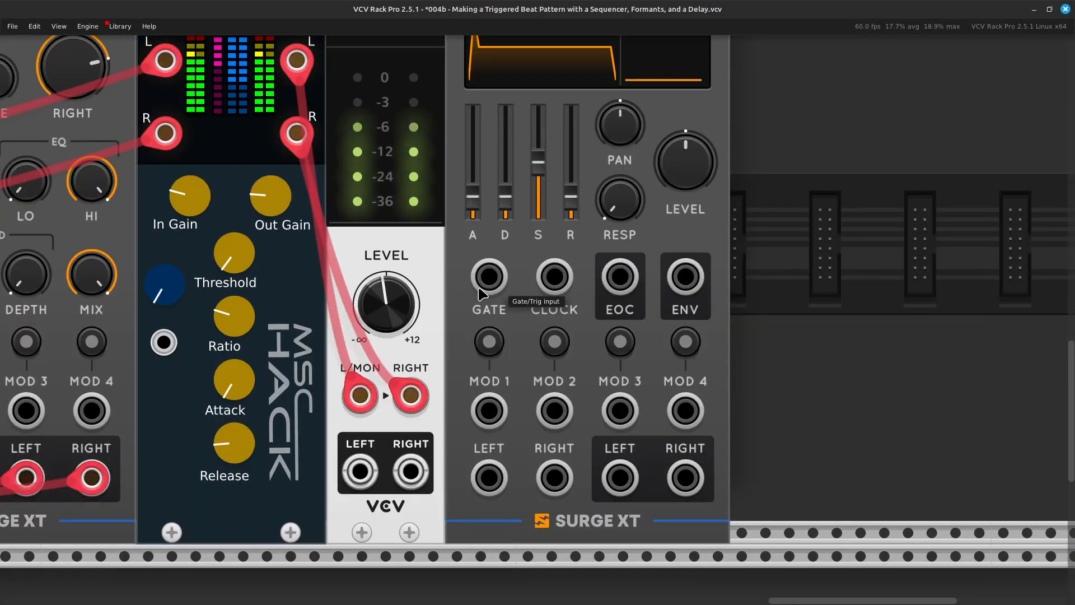
scroll(479, 287, up, 5)
drag(388, 128, 488, 159)
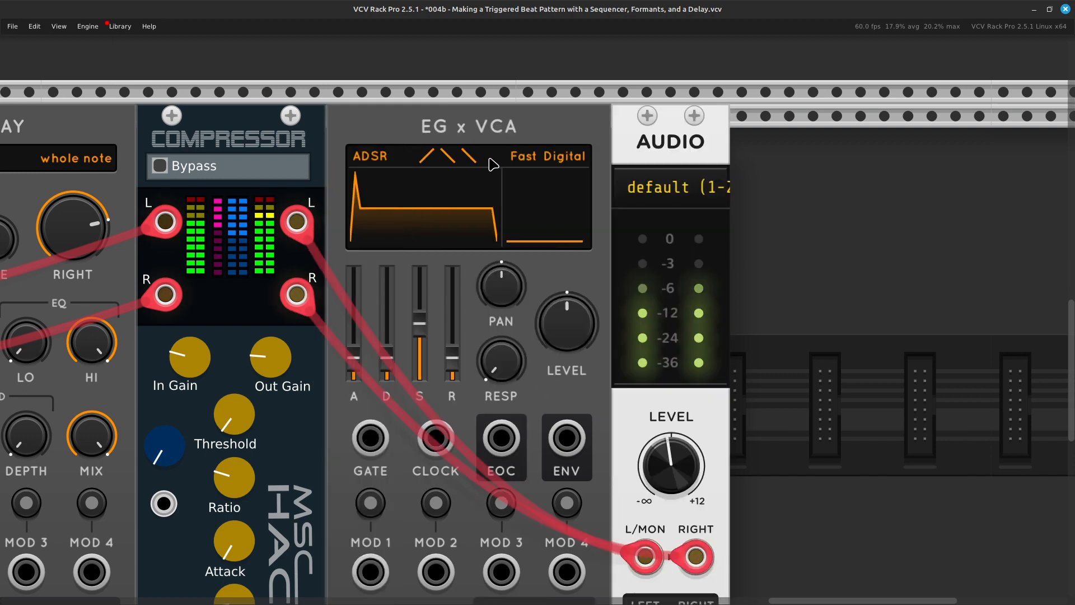
Step: Reroute the Compressor's two output cables from the Audio module to the EG x VCA's left and right inputs
scroll(602, 380, down, 5)
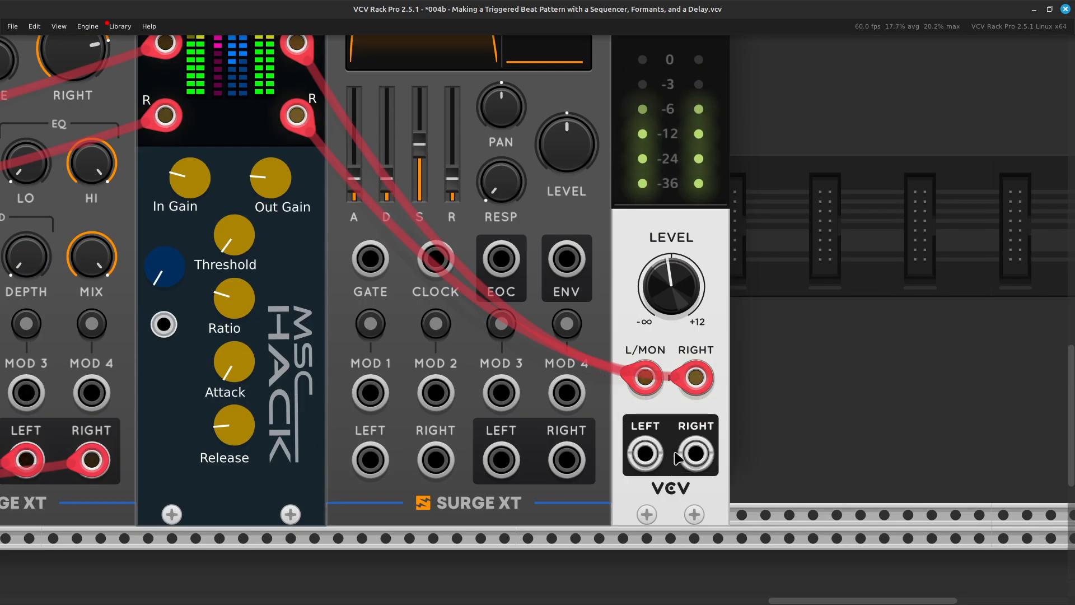
drag(634, 390, 370, 460)
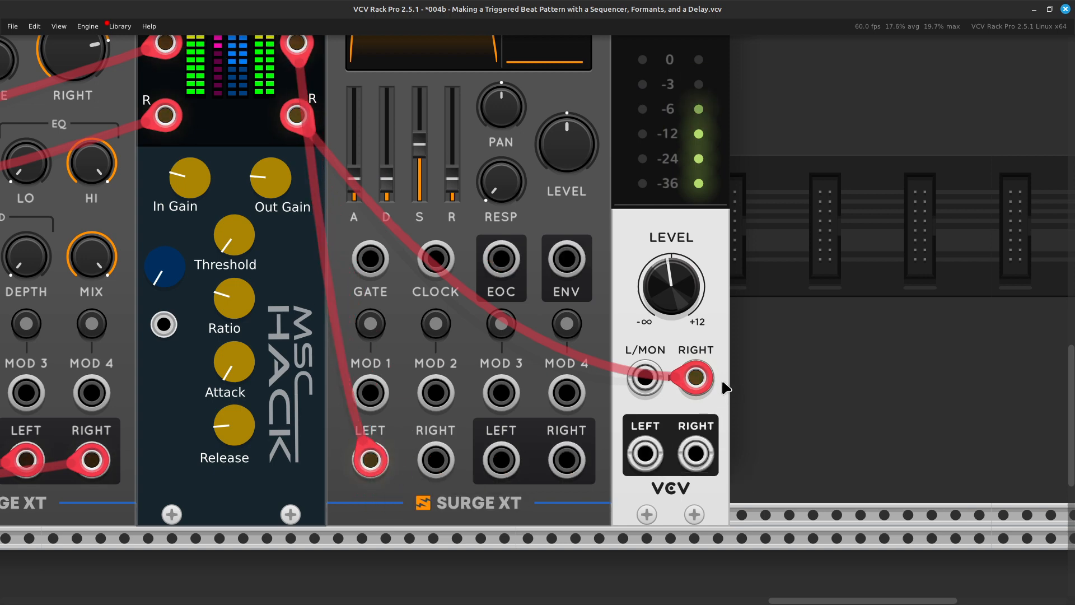
drag(695, 377, 436, 460)
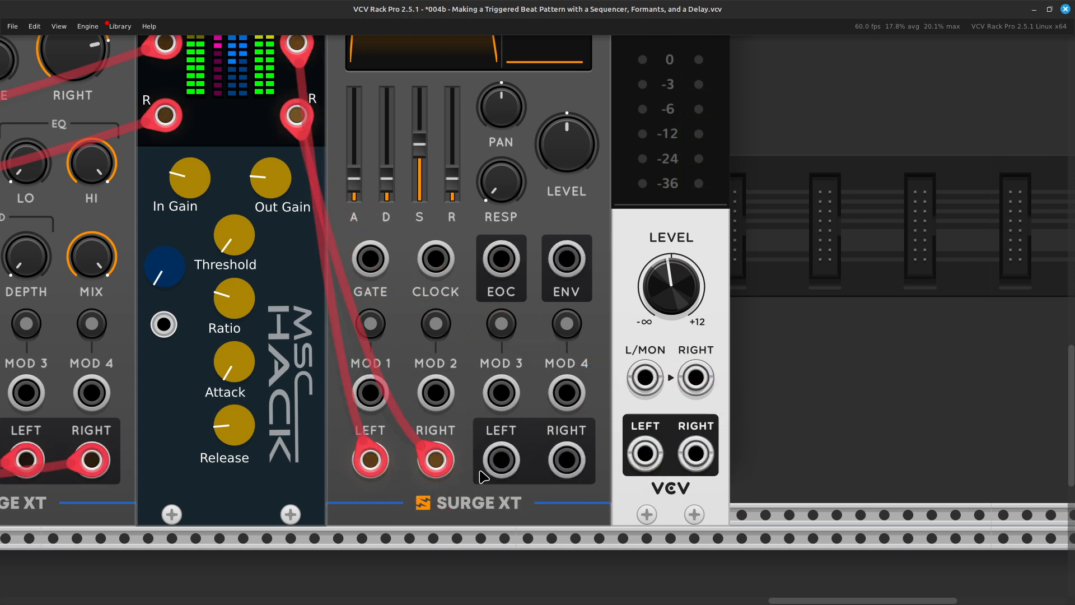
Step: Patch red cables from the EG x VCA's left and right outputs to the Audio module's L/MON and RIGHT inputs
right_click(494, 460)
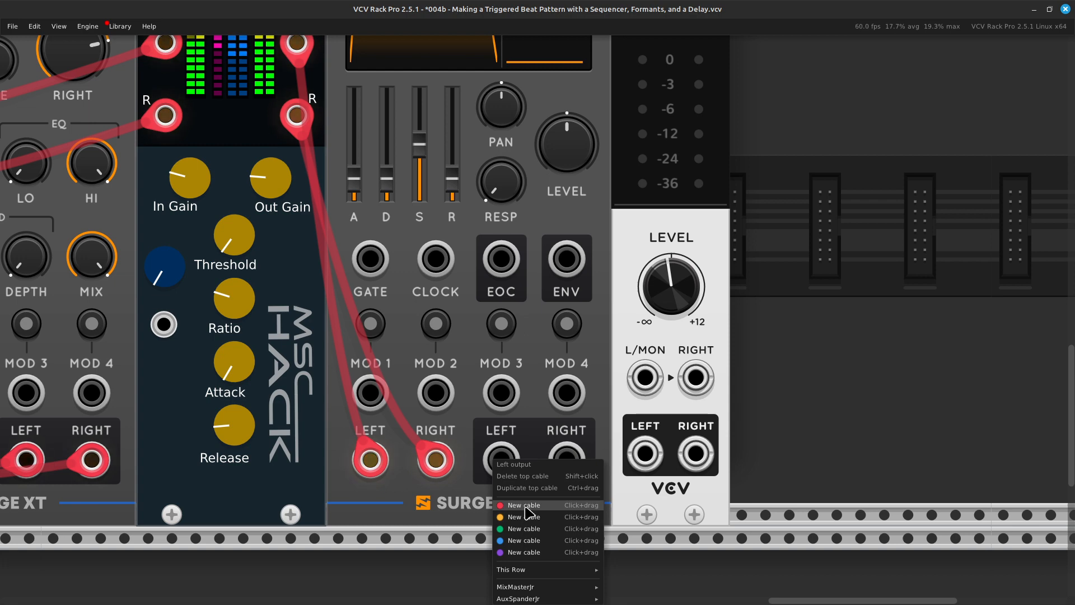
drag(526, 507, 646, 384)
right_click(568, 460)
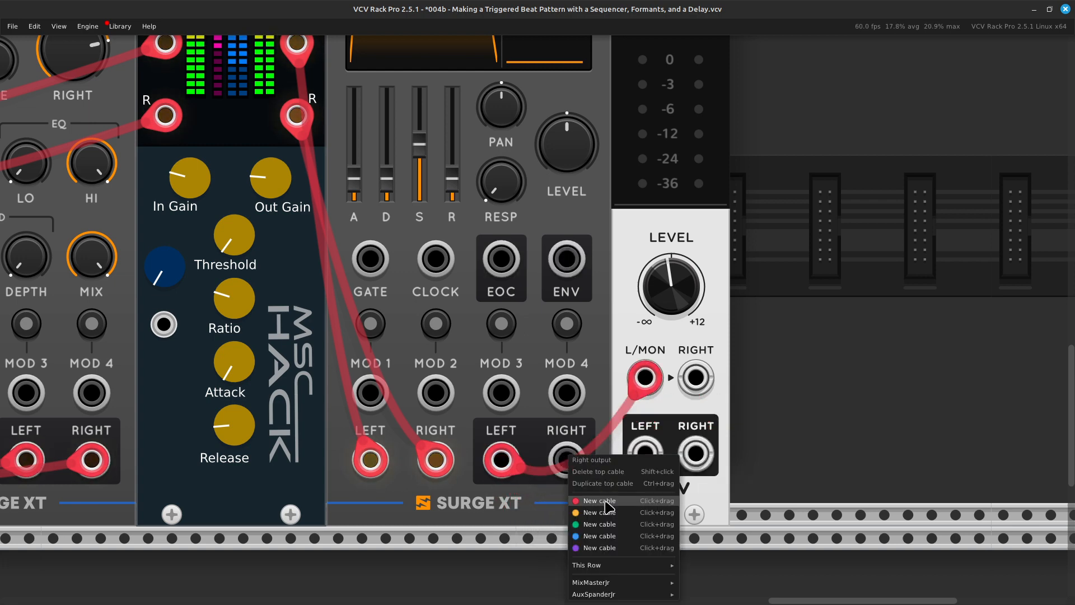
drag(585, 492, 696, 377)
scroll(274, 390, up, 5)
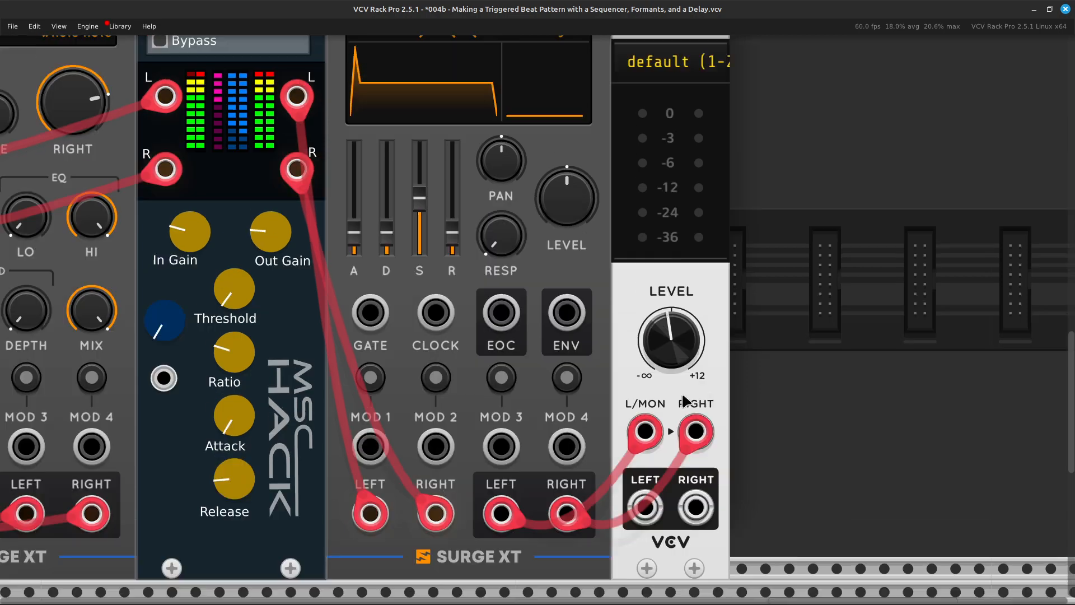
Step: Set the EG x VCA's attack and decay to minimum, sustain to maximum and release to 0.0039 s
mouse_move(354, 356)
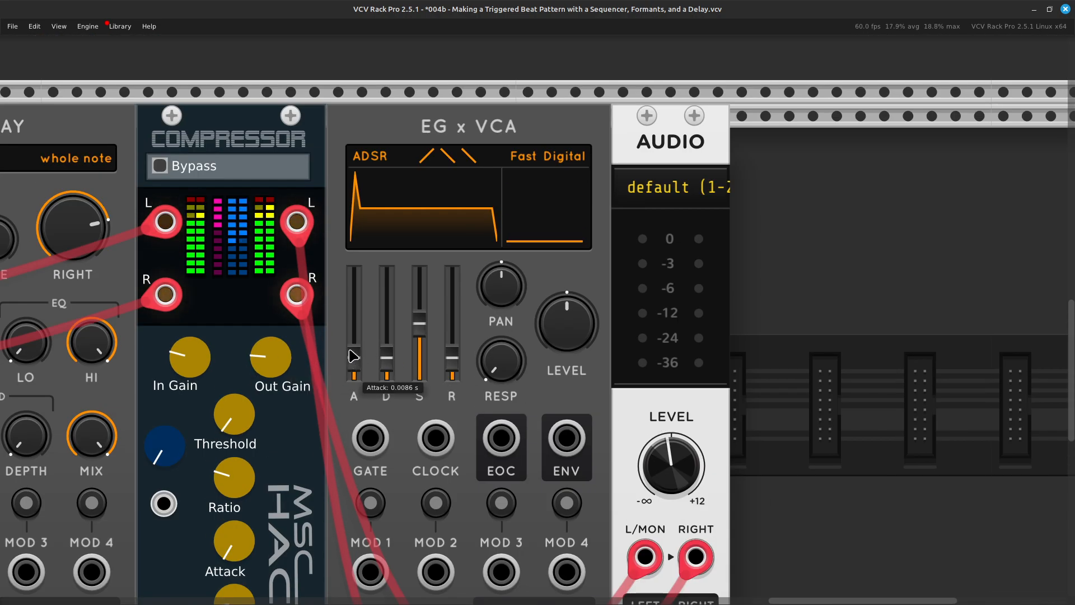
drag(353, 357, 386, 366)
drag(419, 323, 420, 280)
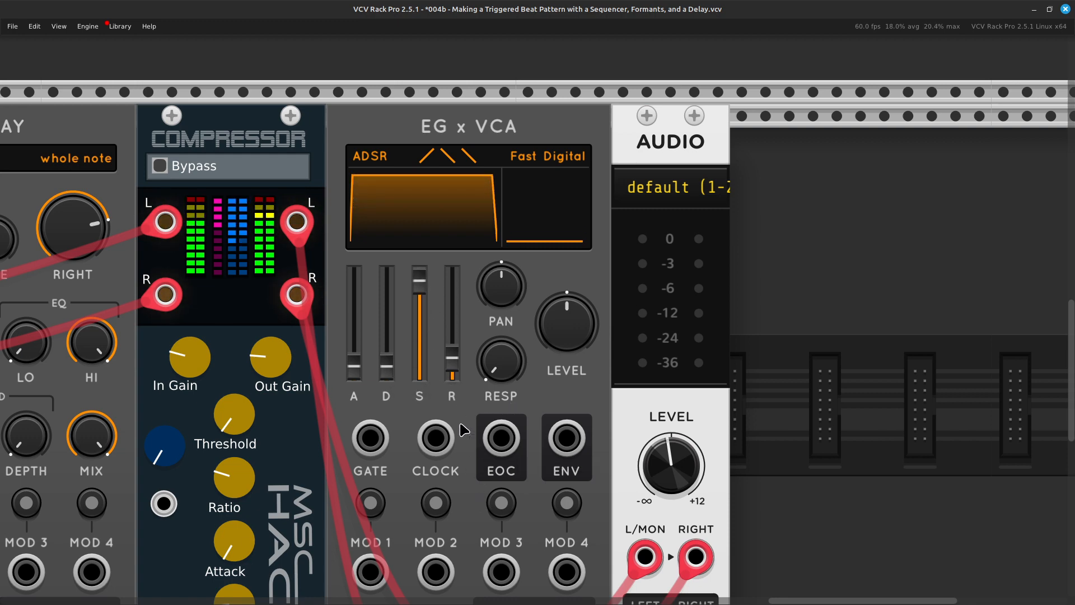
drag(452, 358, 452, 366)
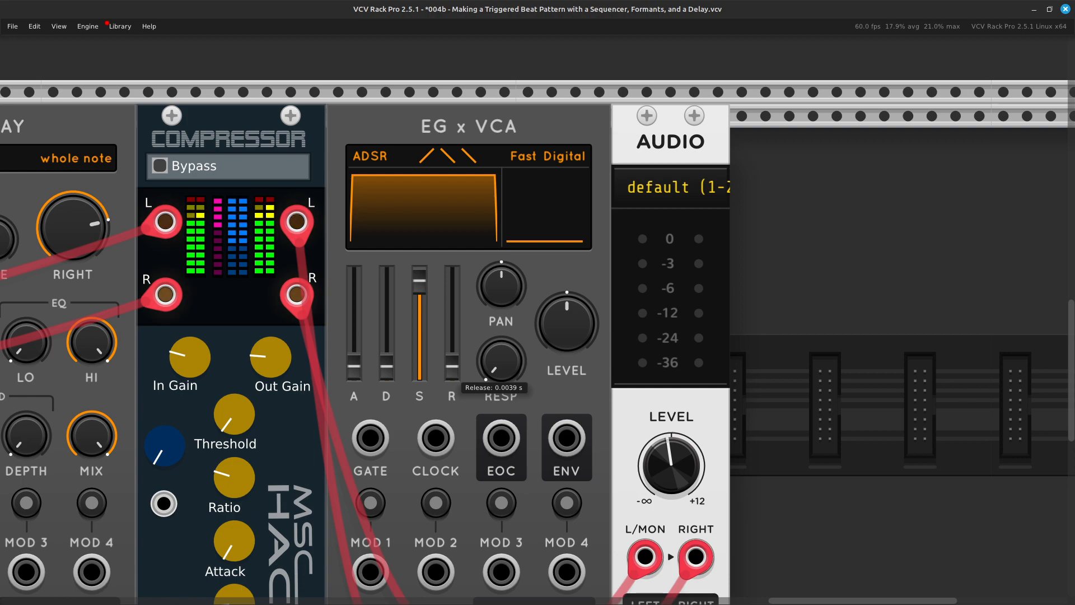
Step: Patch a green cable from the MIDI-CV gate output to the EG x VCA's gate input
scroll(498, 289, down, 5)
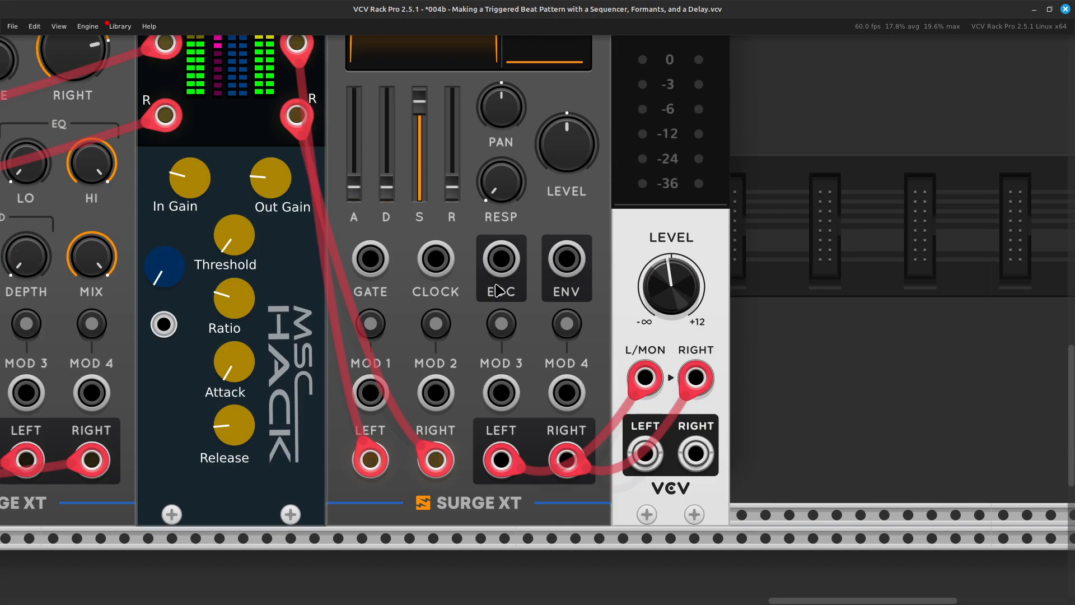
right_click(372, 261)
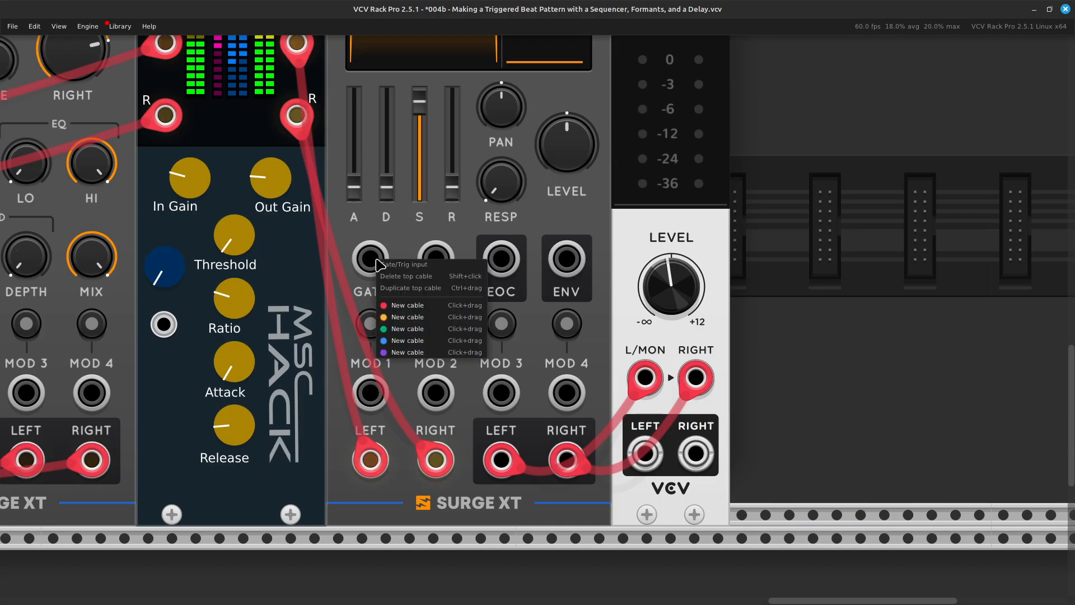
drag(407, 329, 339, 270)
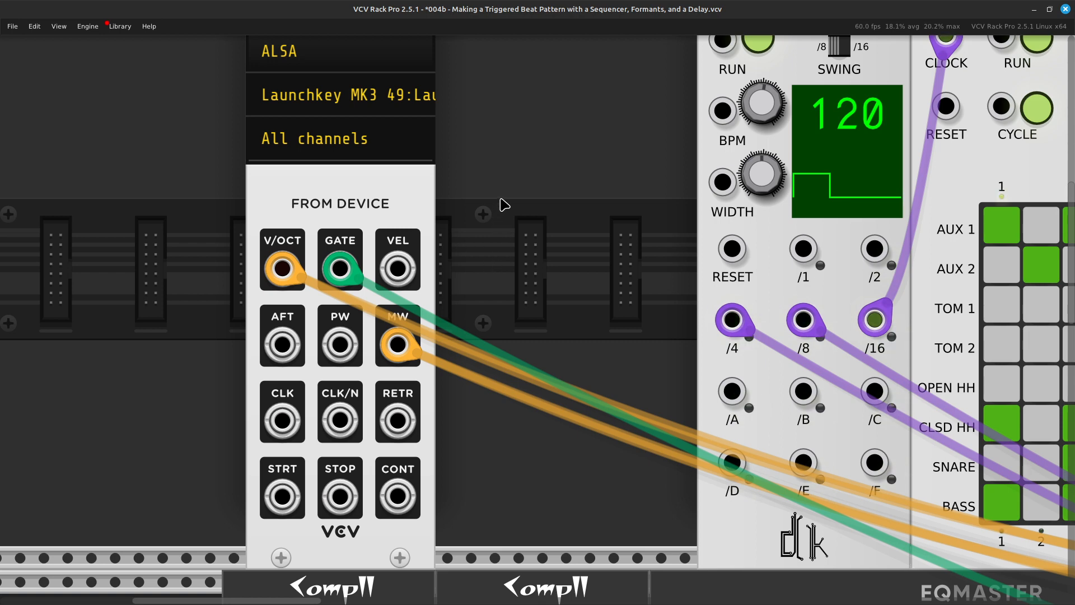
Step: Select the upper-row modules from Gnome through the second VC ADSR and move them together against the MIDI-CV module
scroll(504, 205, right, 10)
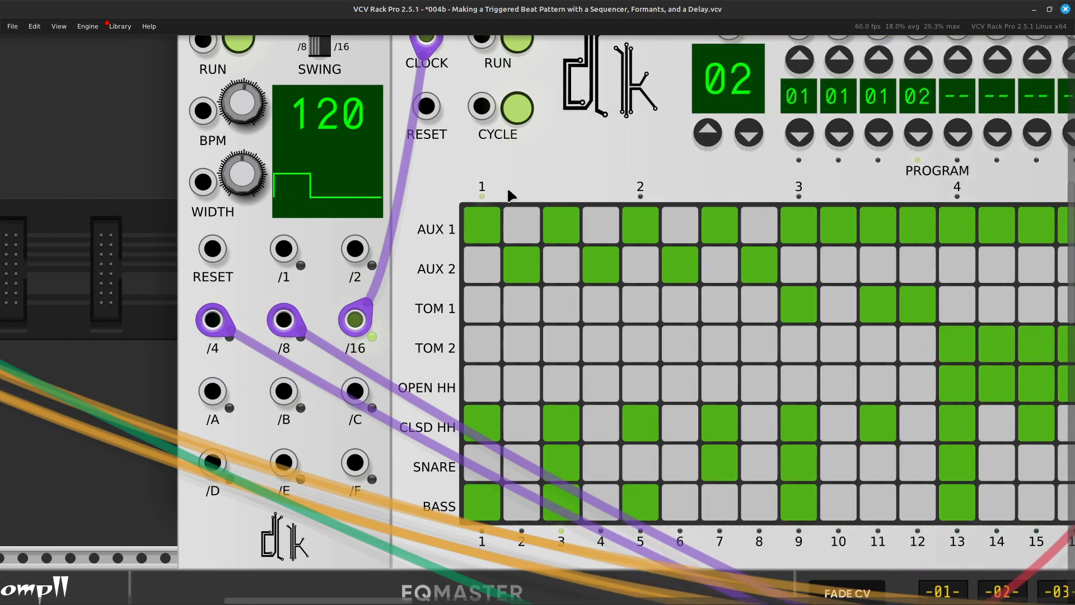
scroll(511, 195, left, 8)
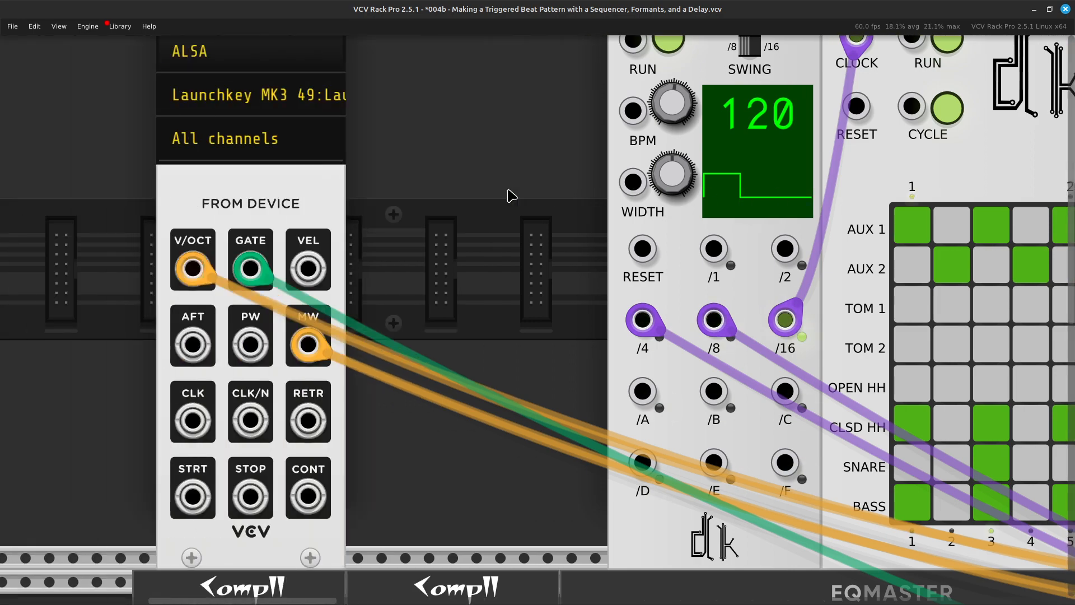
scroll(508, 191, down, 6)
scroll(508, 190, right, 9)
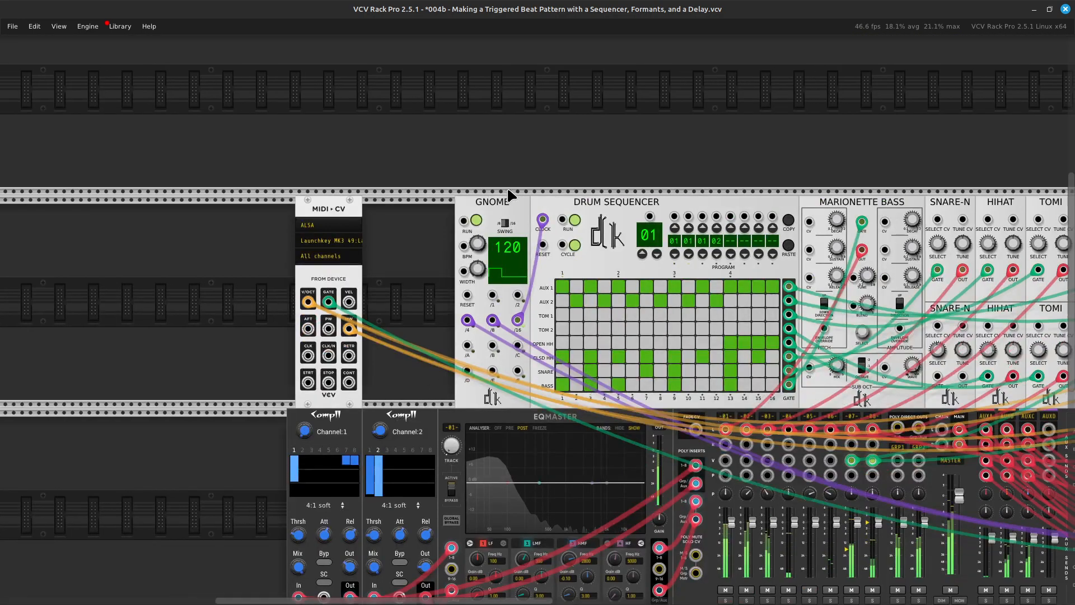
scroll(508, 191, right, 6)
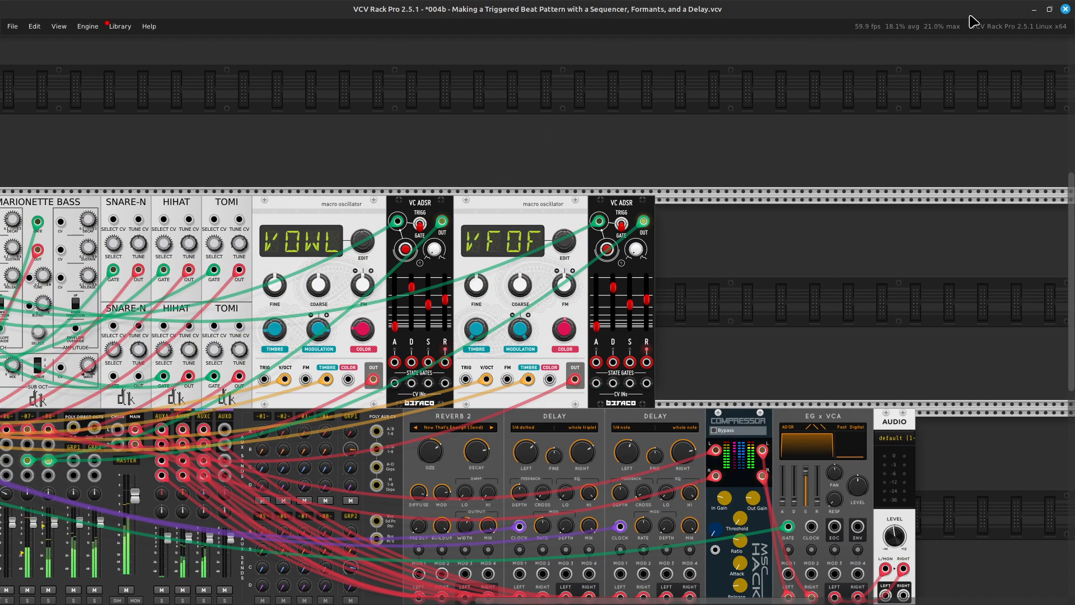
drag(727, 157, 332, 368)
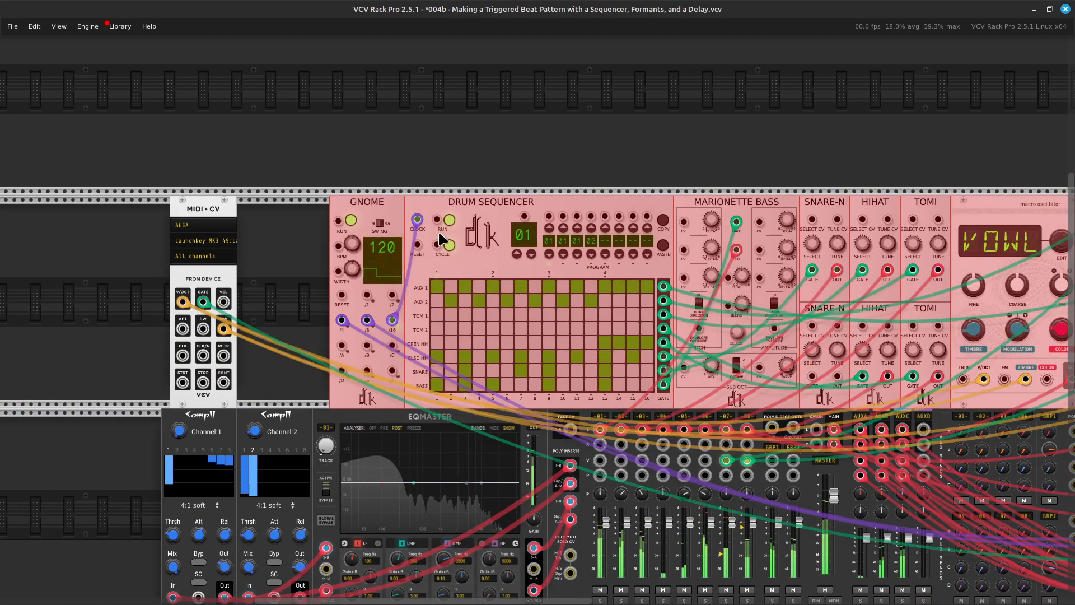
drag(372, 214, 266, 213)
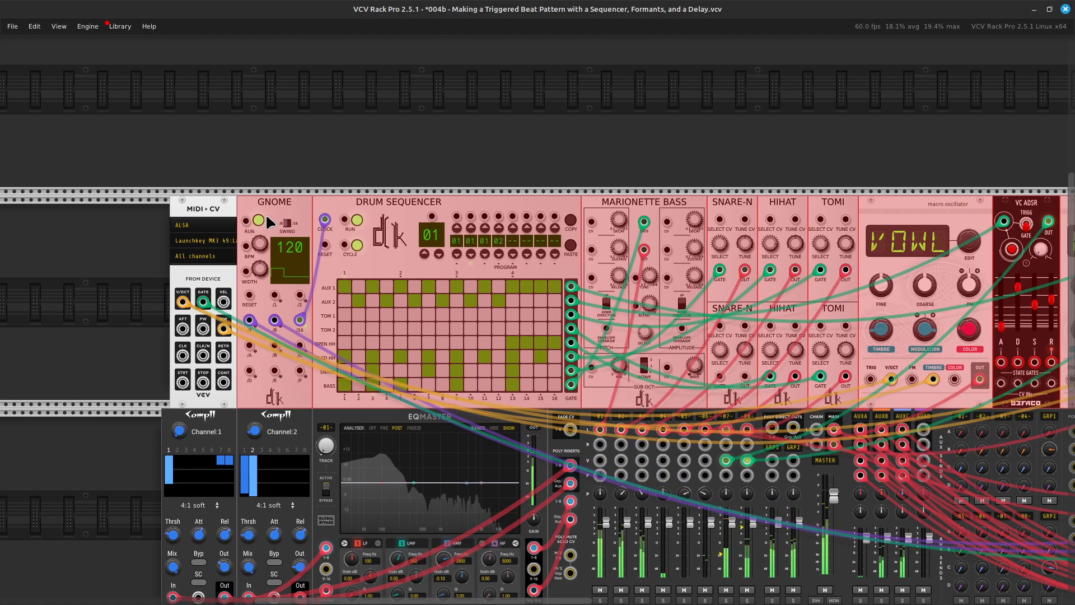
click(329, 123)
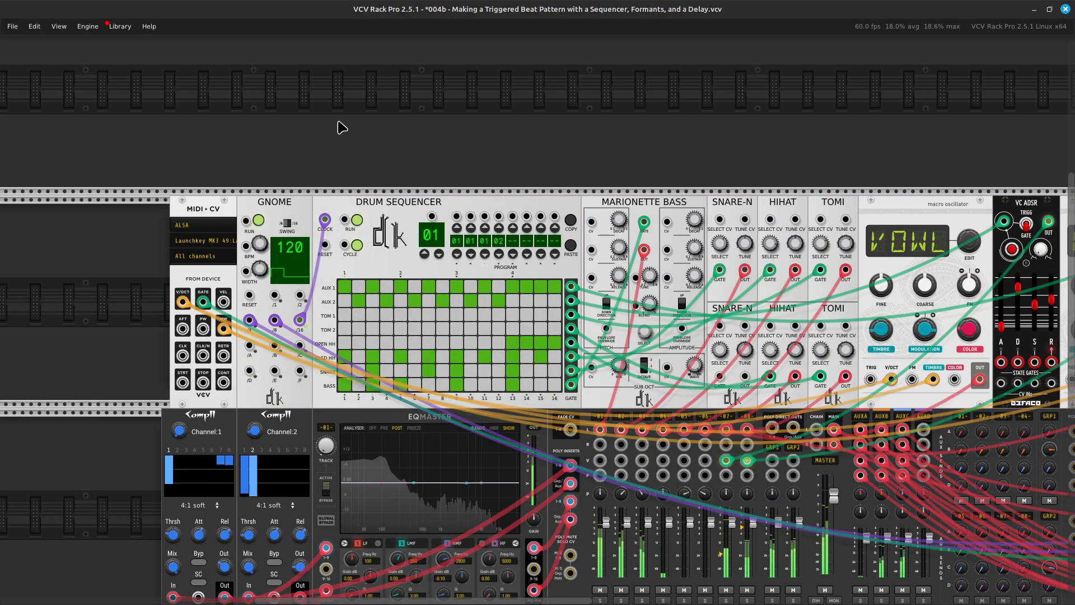
Step: Patch a green cable from the MIDI-CV gate output to the Drum Sequencer's reset input
key(ctrl+equal)
key(ctrl+equal)
key(ctrl+equal)
key(Up)
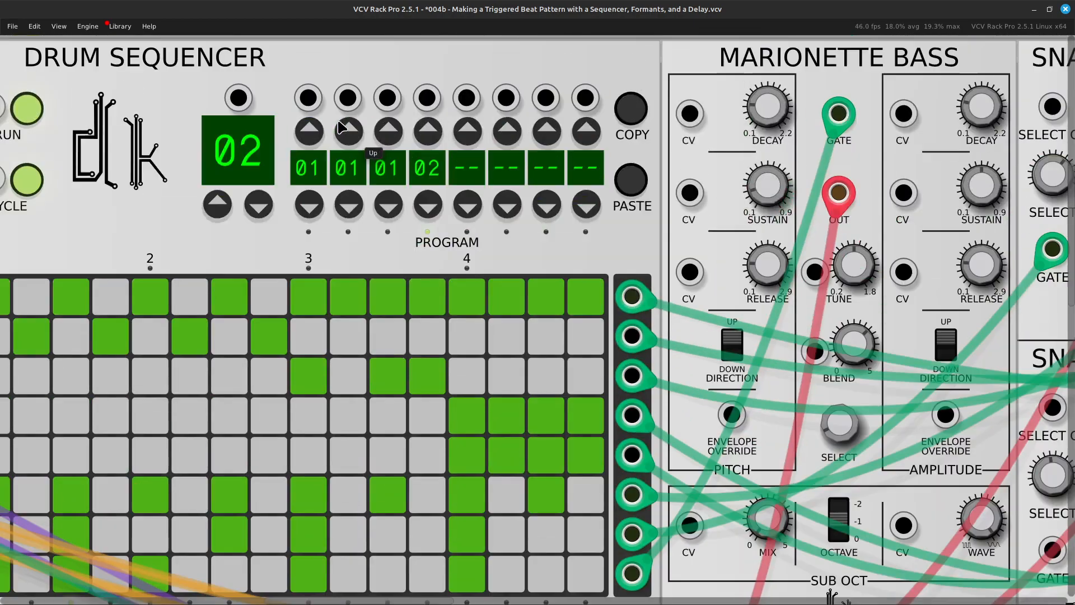
key(Left)
key(Left)
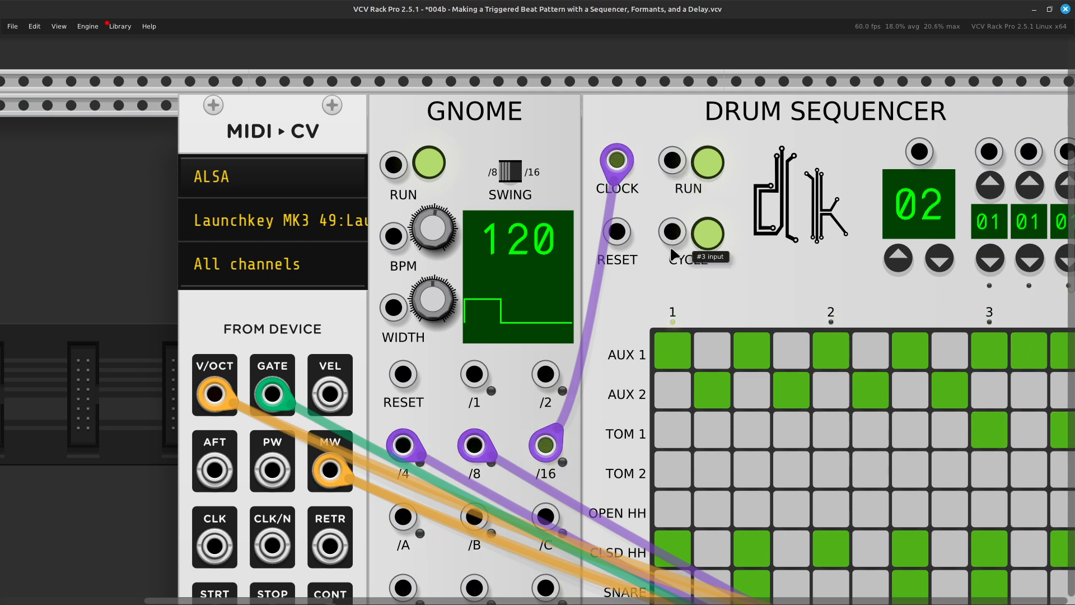
right_click(618, 237)
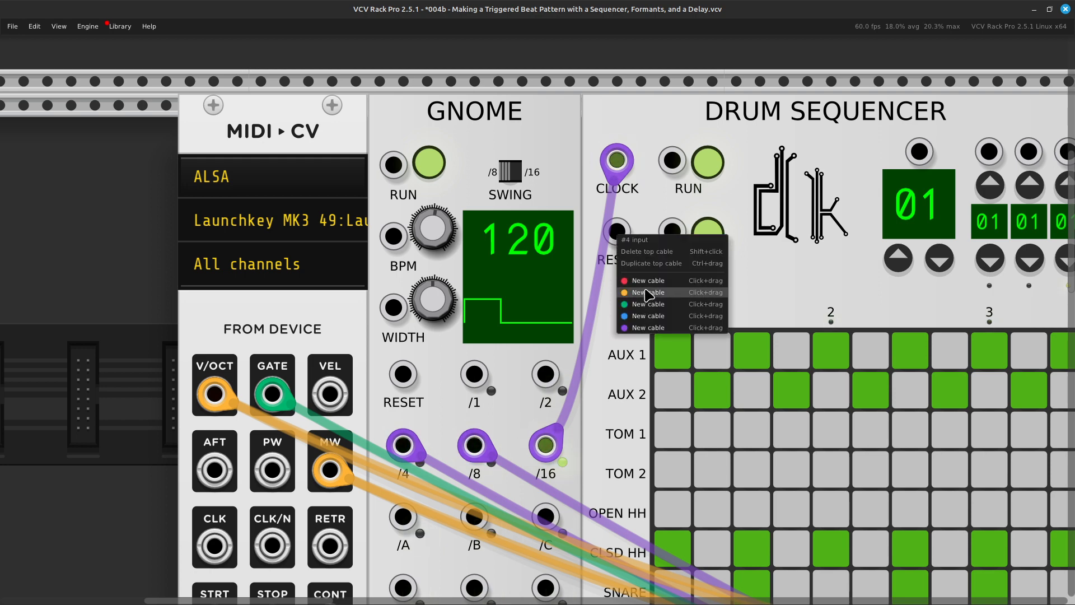
drag(647, 307, 285, 411)
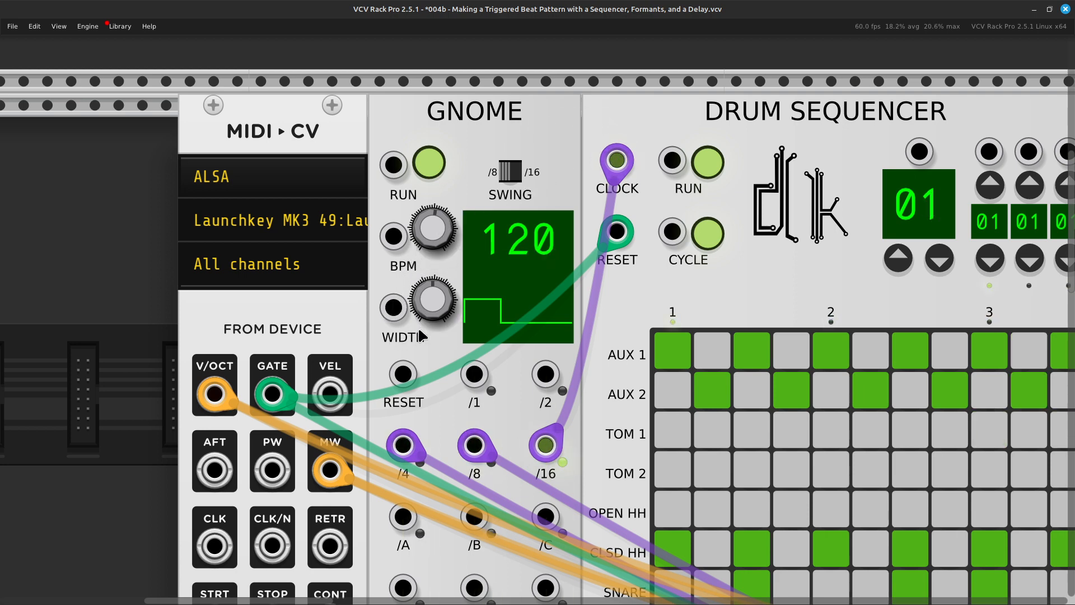
Step: Patch a green cable between the Gnome's reset input and the MIDI-CV gate output
right_click(408, 379)
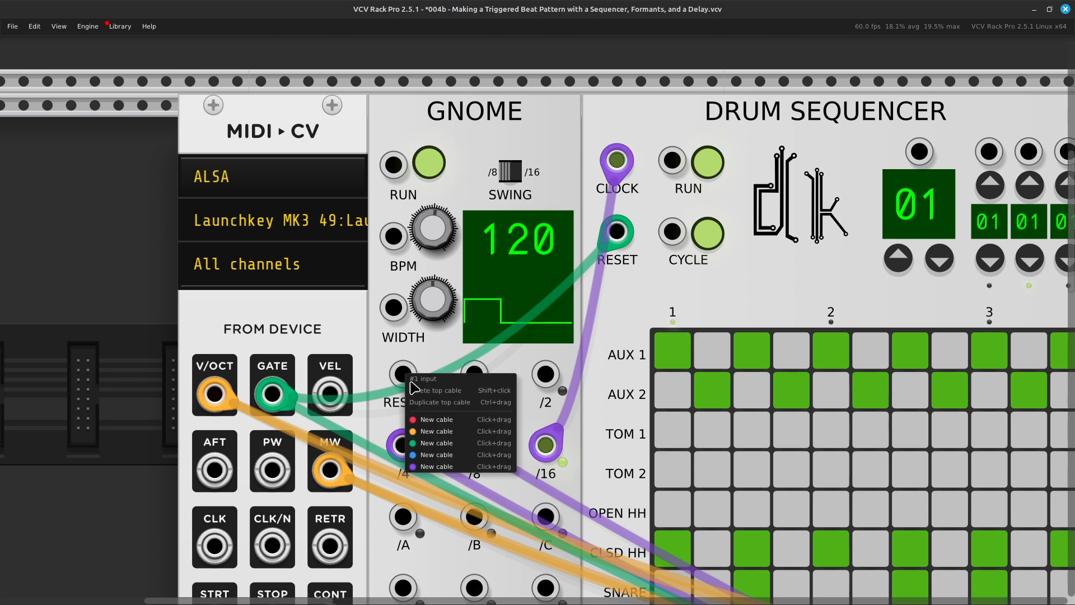
click(457, 443)
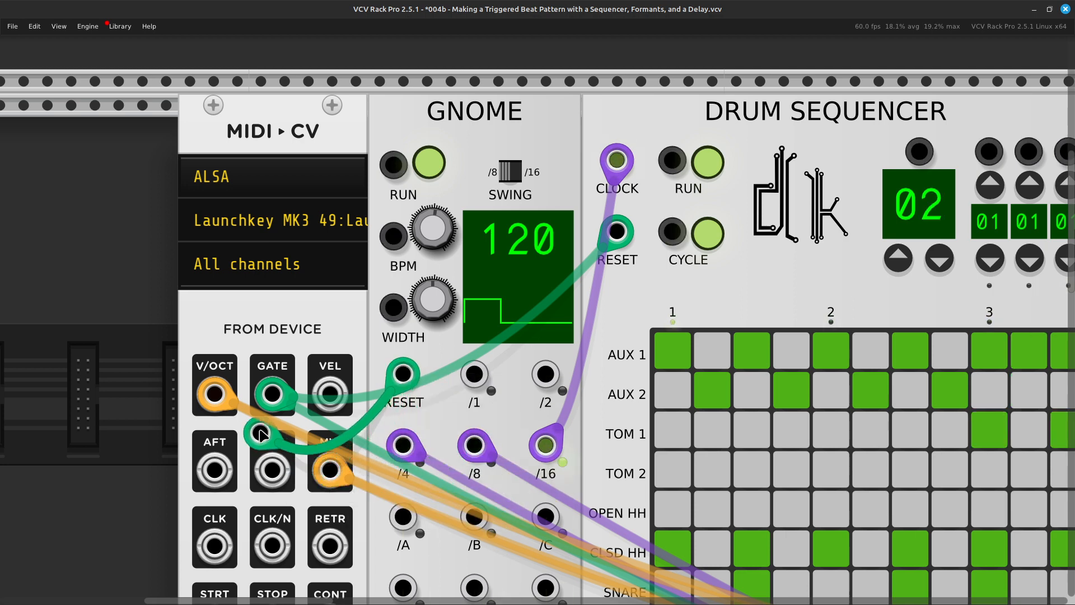
click(266, 389)
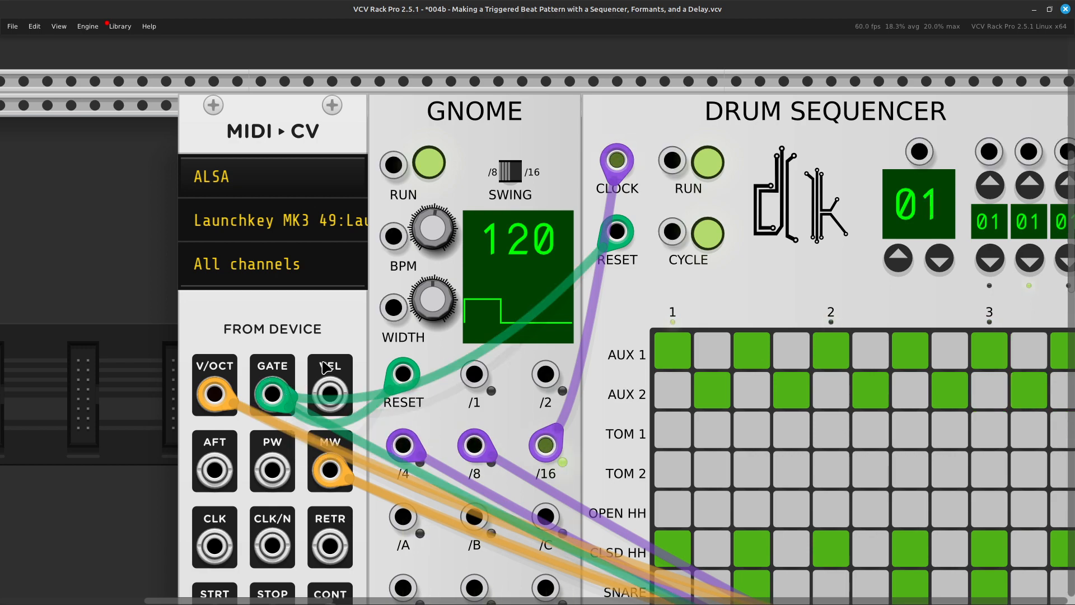
Step: Turn the AUX B send of group 1 down to minimum on the AuxSpander
scroll(326, 367, down, 5)
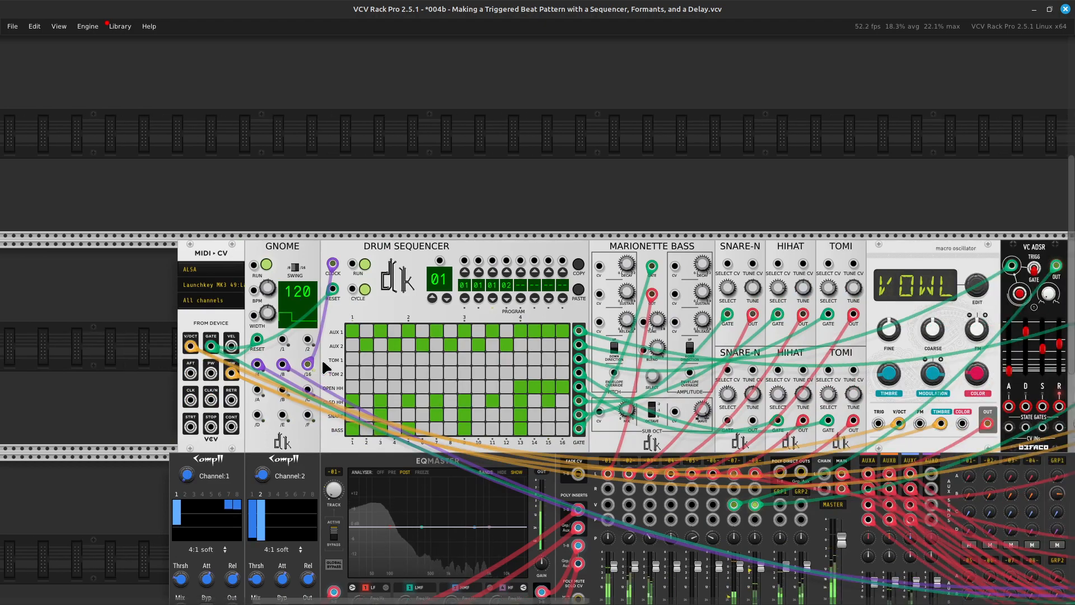
scroll(323, 361, down, 5)
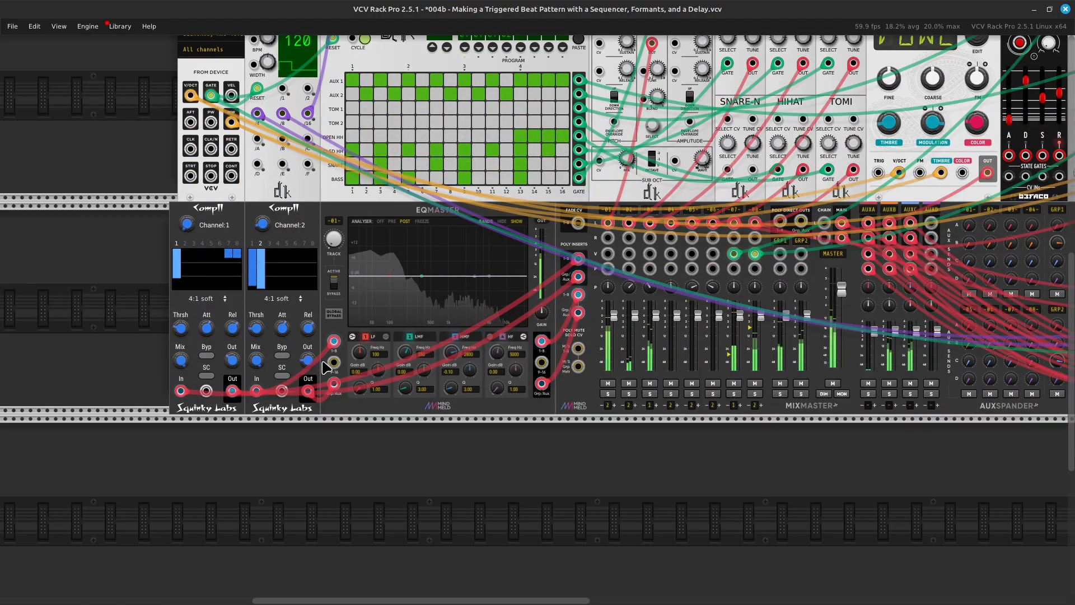
scroll(326, 367, right, 3)
scroll(326, 367, up, 3)
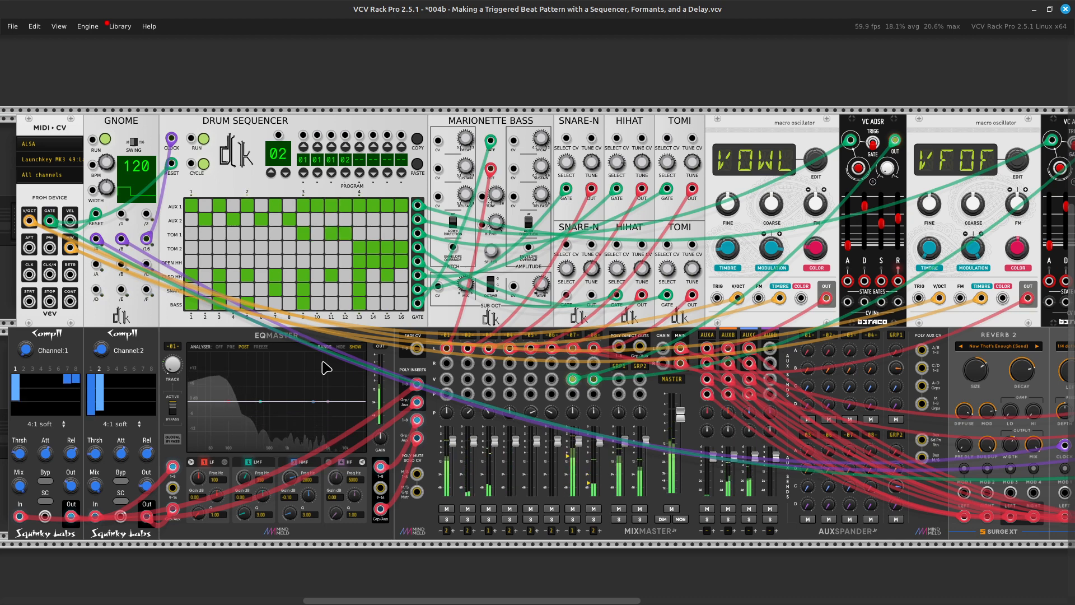
scroll(326, 368, up, 6)
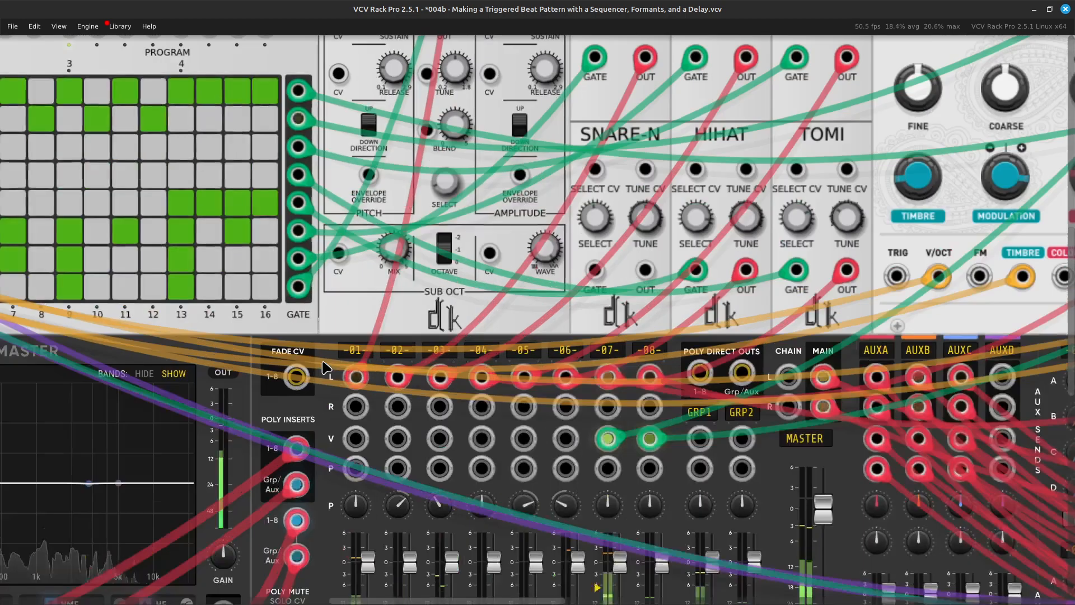
scroll(327, 368, right, 5)
scroll(326, 368, down, 2)
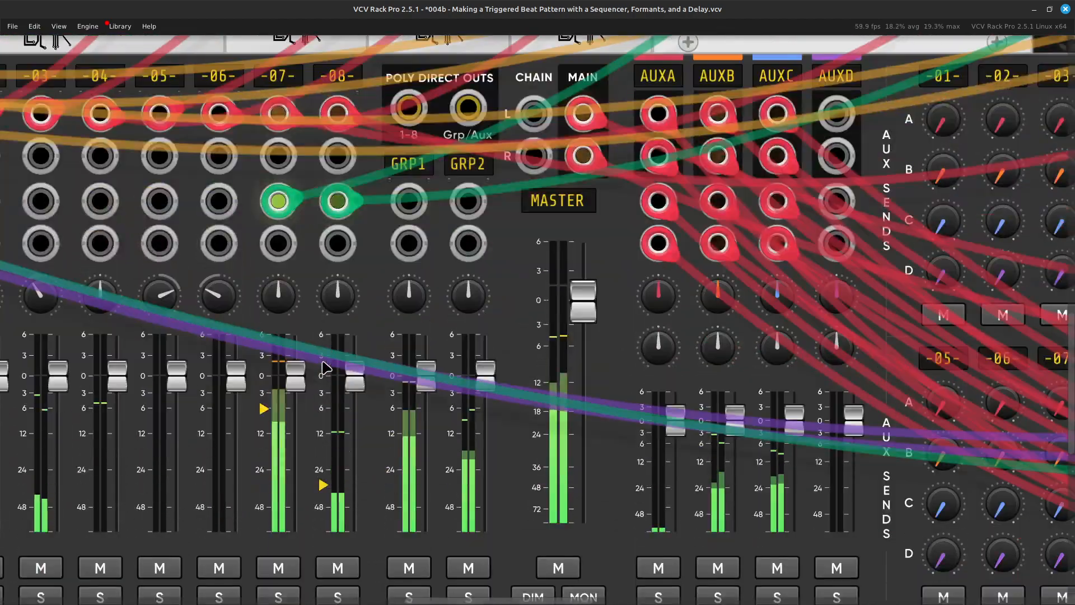
scroll(327, 368, right, 3)
scroll(326, 368, up, 3)
scroll(327, 368, down, 3)
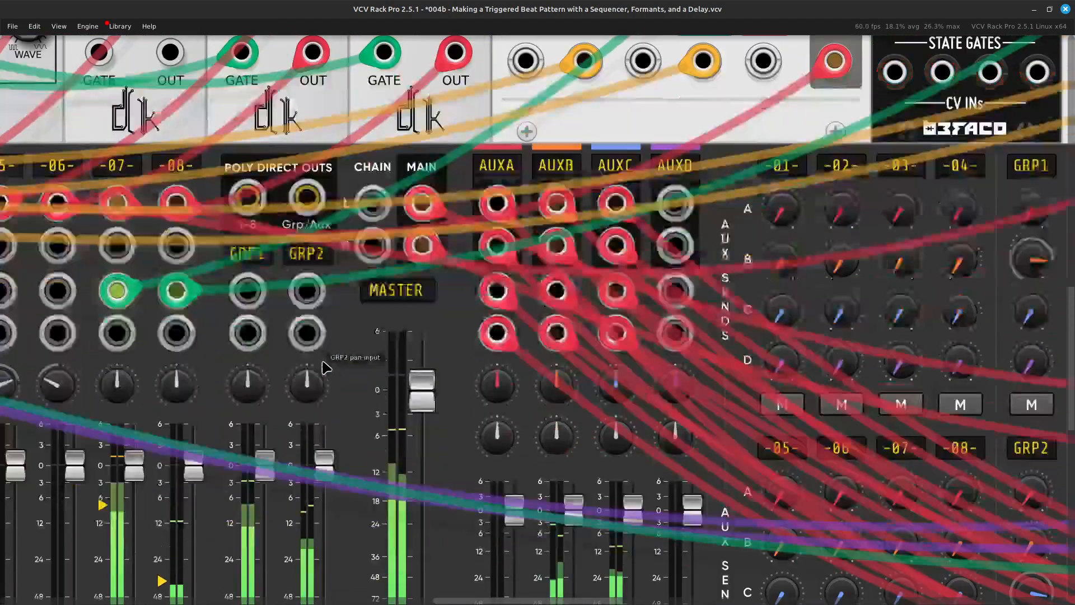
scroll(326, 367, right, 6)
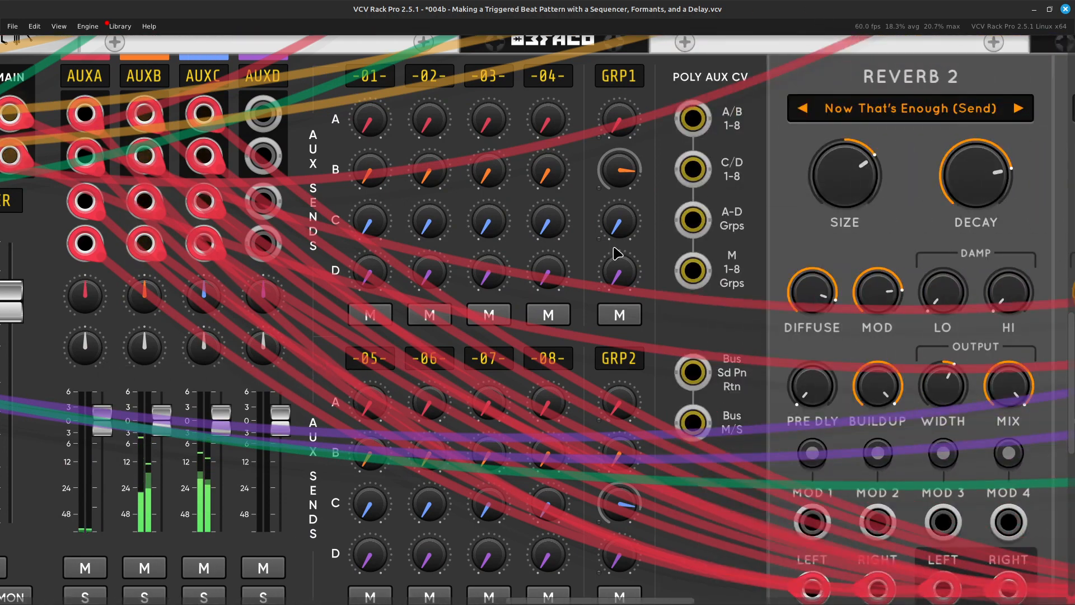
mouse_move(612, 114)
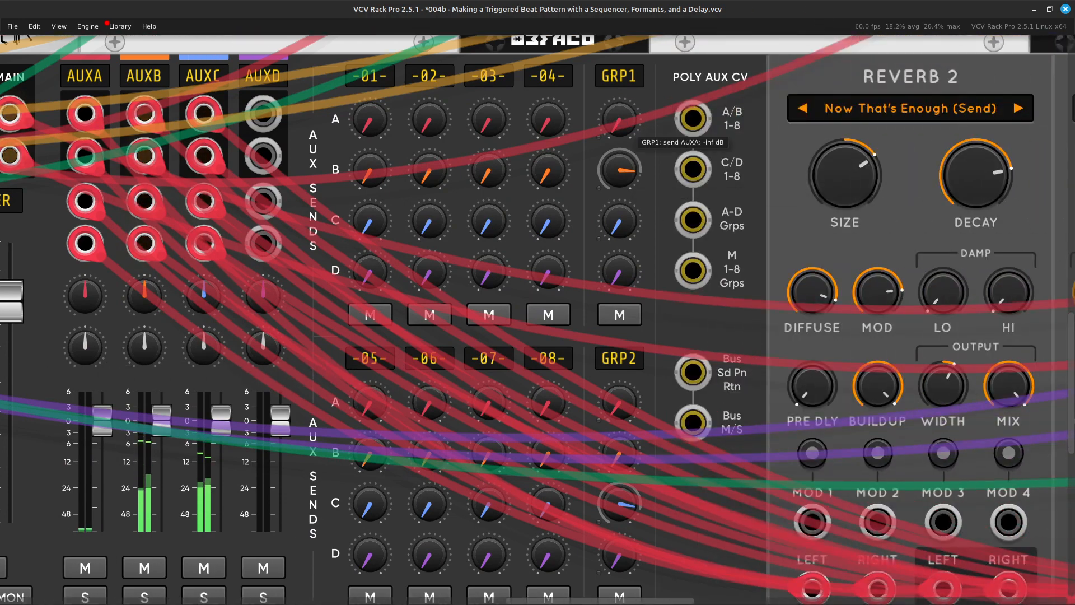
mouse_move(630, 193)
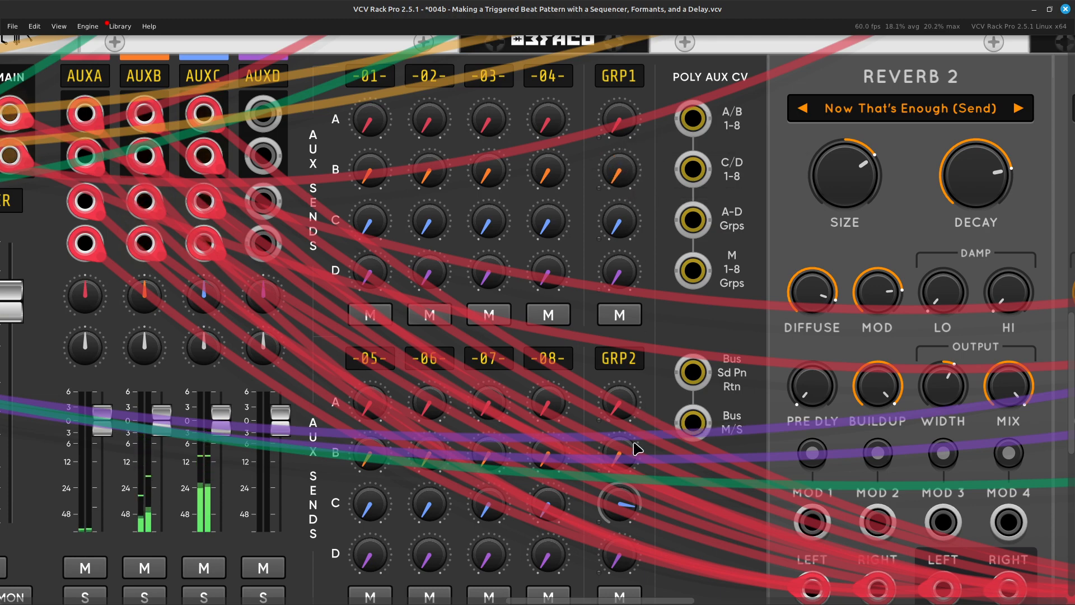
Step: Turn the AUX C send of group 2 down to minimum on the AuxSpander
scroll(646, 428, down, 3)
mouse_move(633, 339)
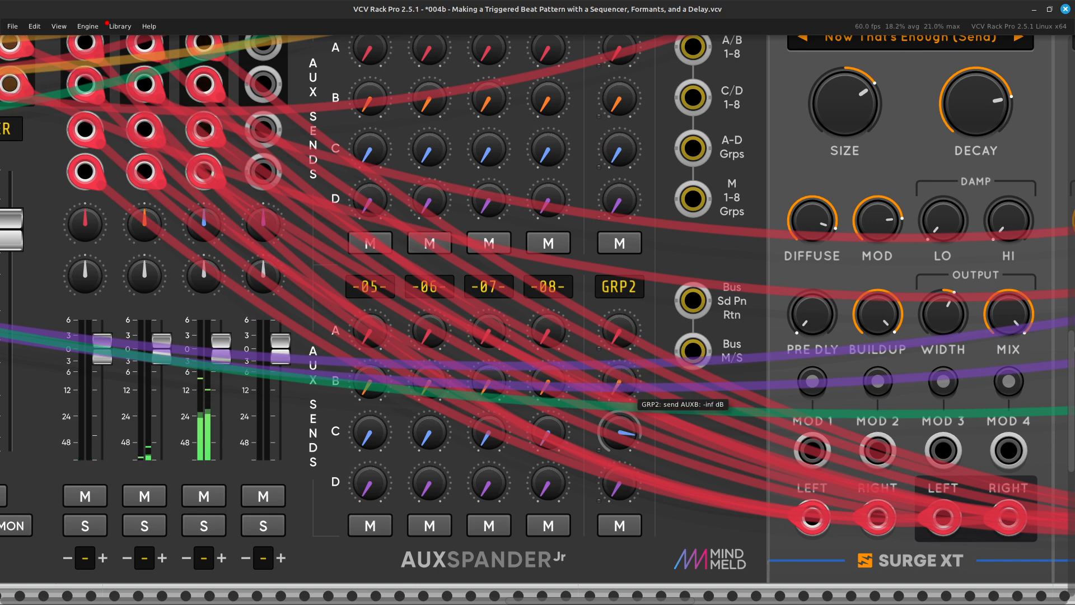
drag(626, 447, 626, 447)
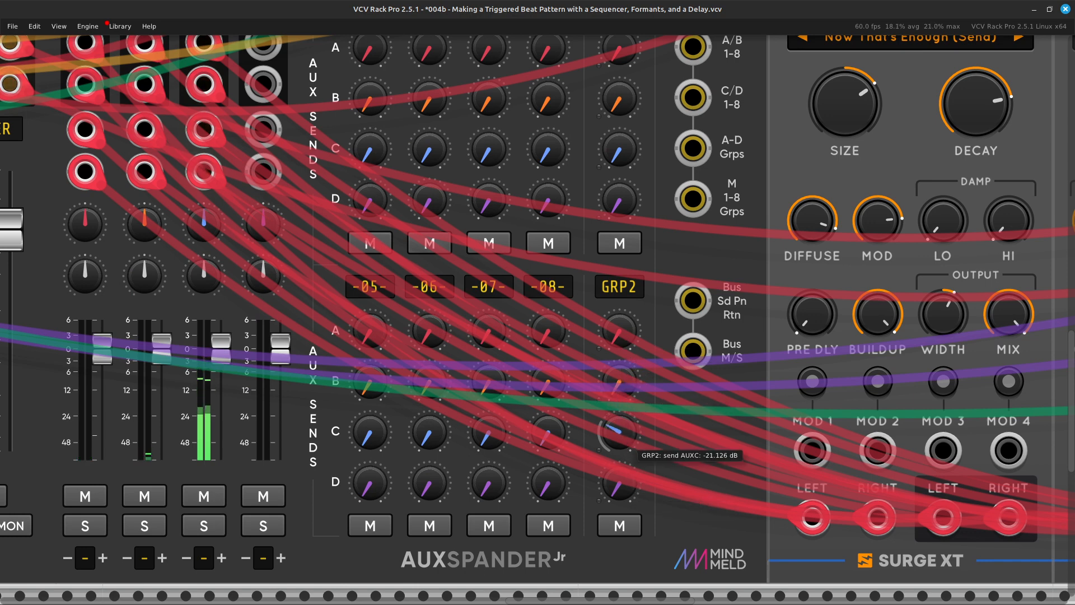
Step: Remove MixMaster channels 1, 2 and 3 from their groups by setting their group assignments to none
key(Left)
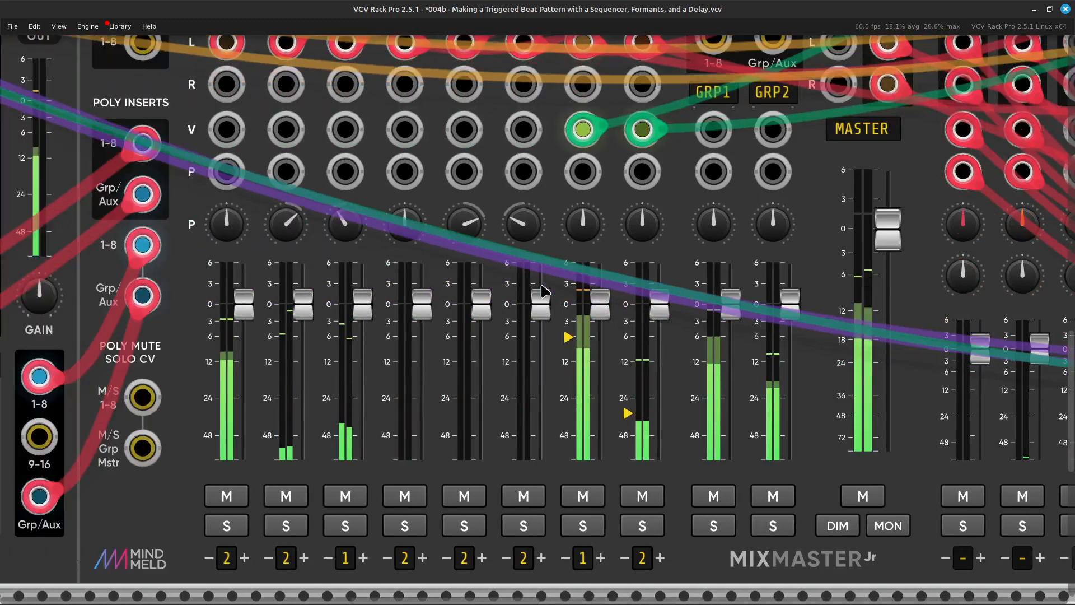
key(Down)
key(Down)
key(Down)
key(Down)
key(Down)
key(Down)
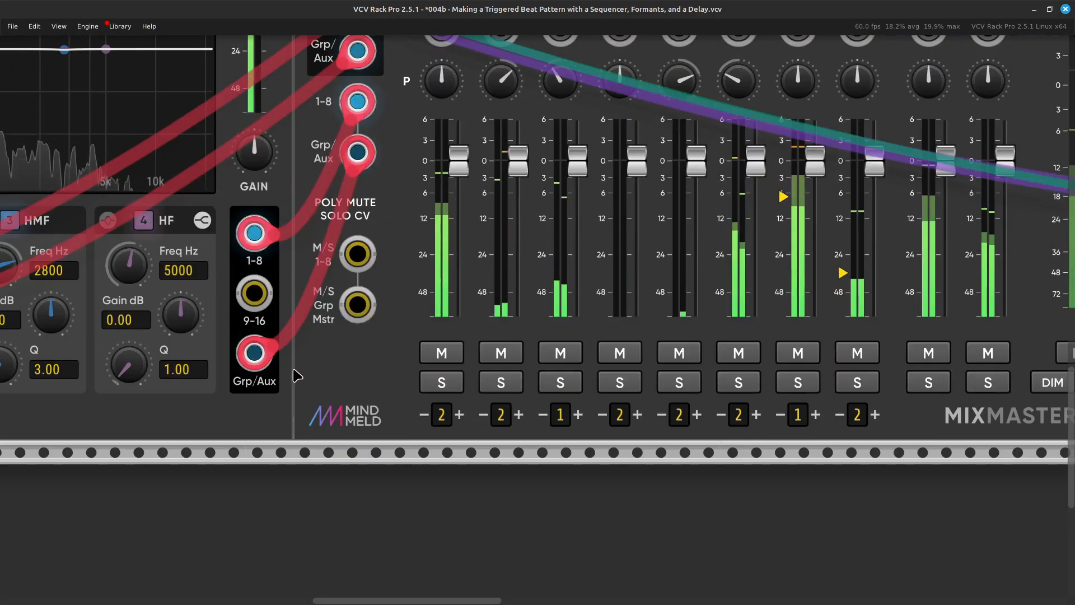
click(422, 417)
click(422, 417)
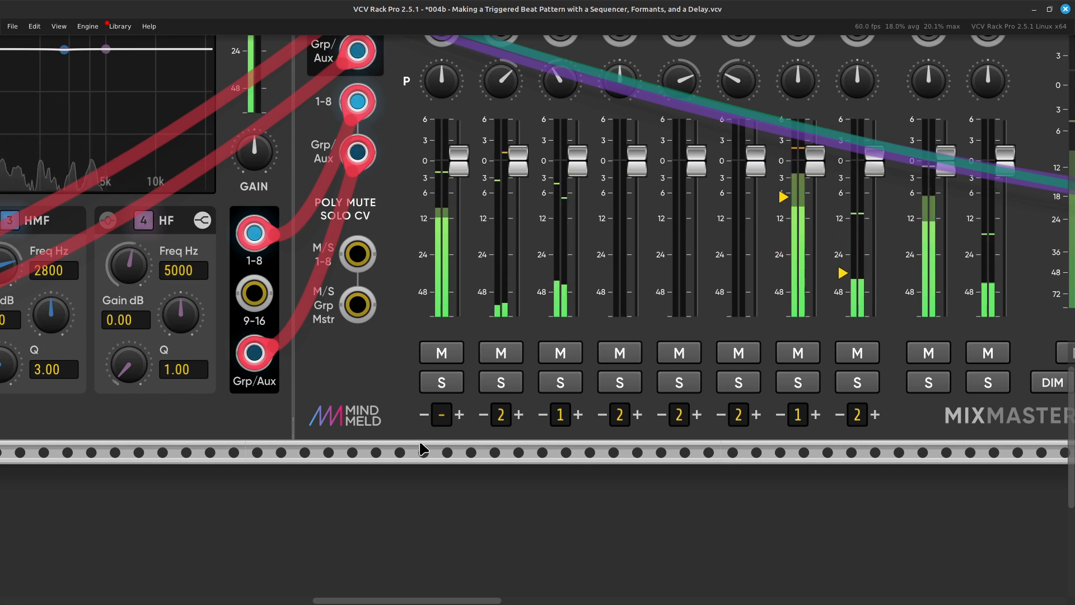
click(483, 415)
click(483, 415)
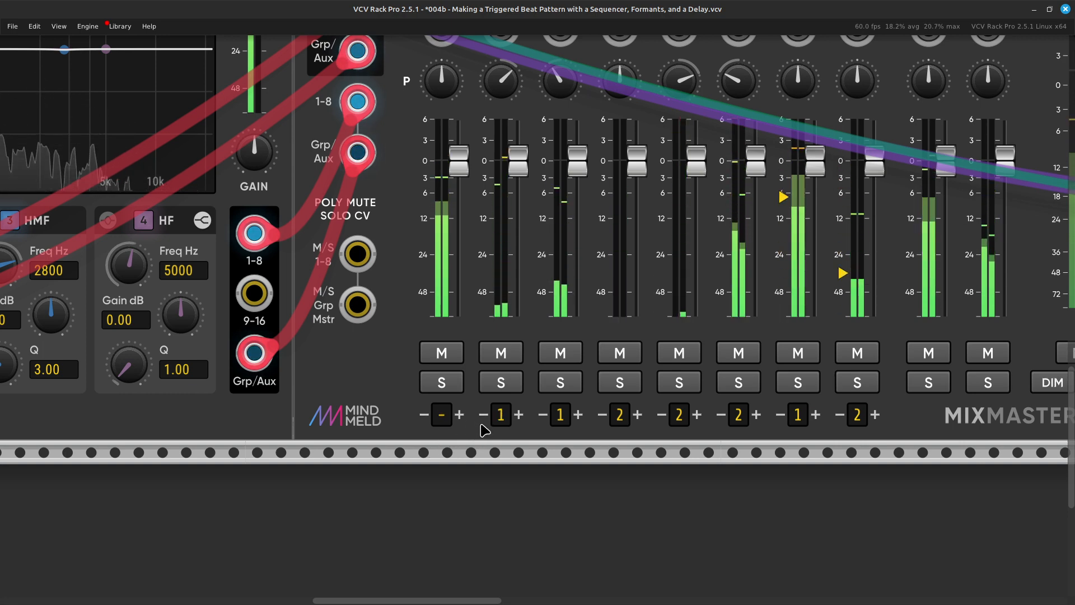
click(542, 416)
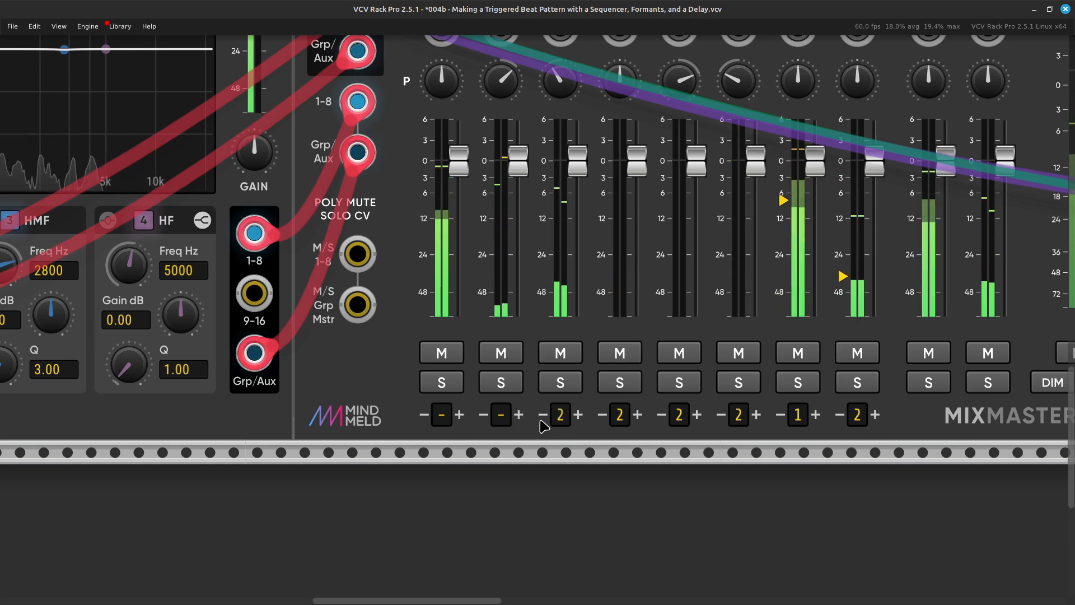
Step: Set the group assignments of MixMaster channels 4 through 8 to none
scroll(534, 445, right, 3)
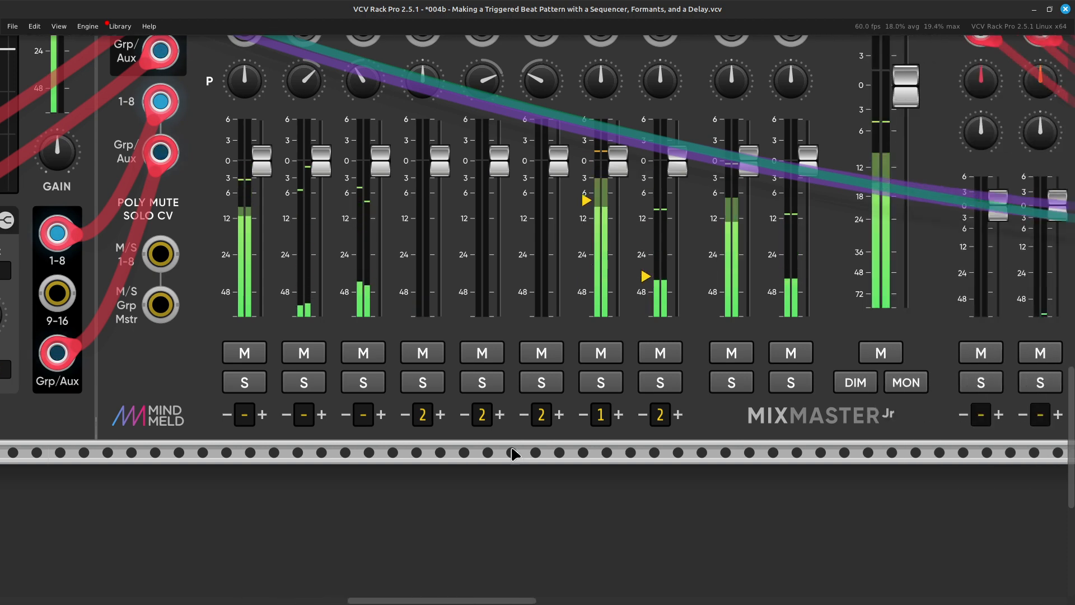
click(405, 415)
click(405, 415)
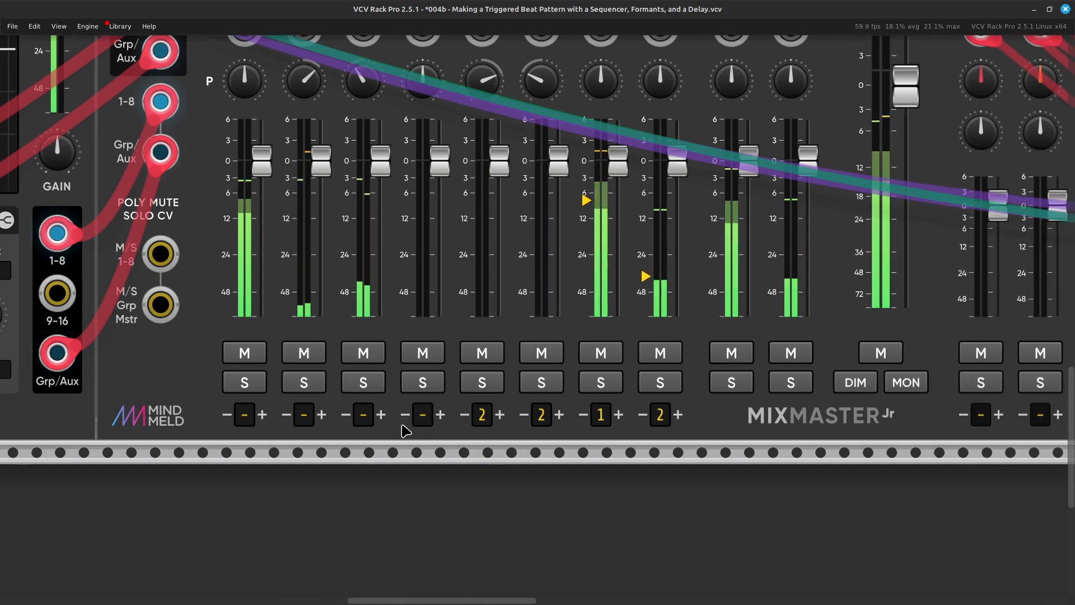
click(465, 416)
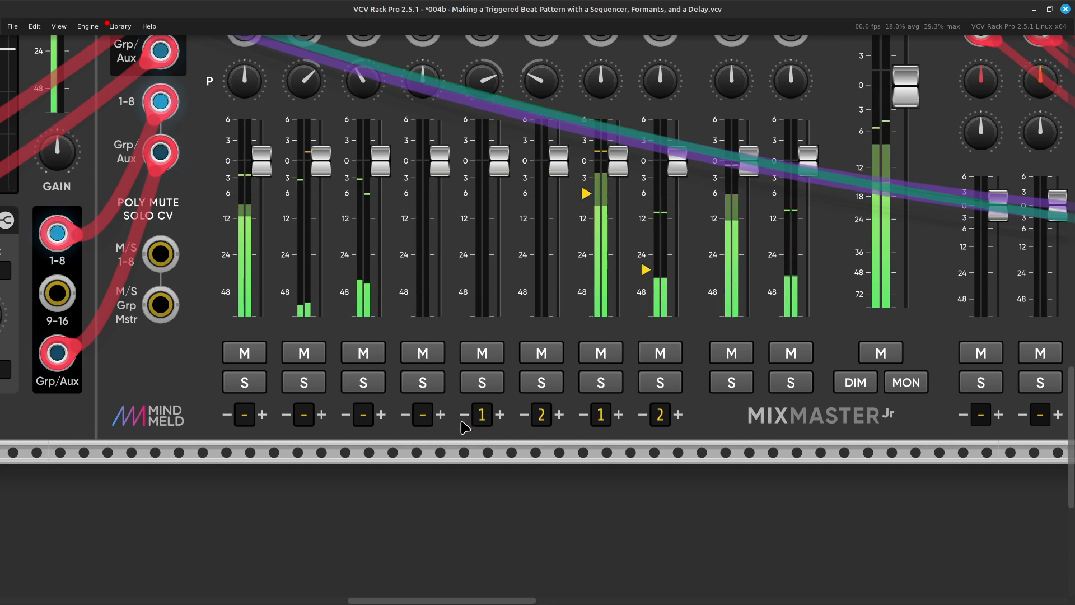
click(464, 416)
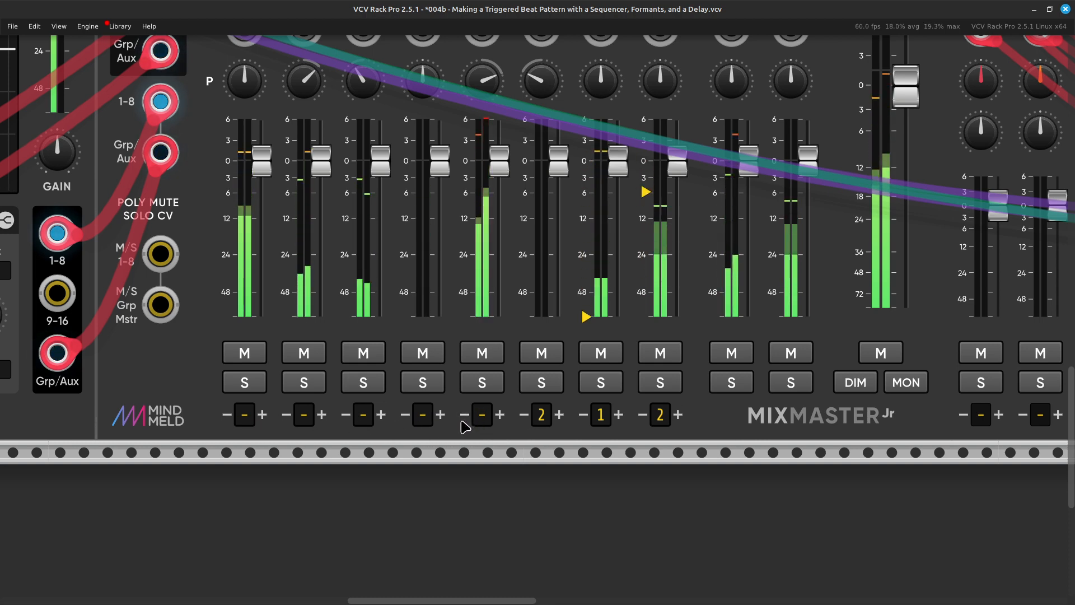
click(524, 416)
click(524, 416)
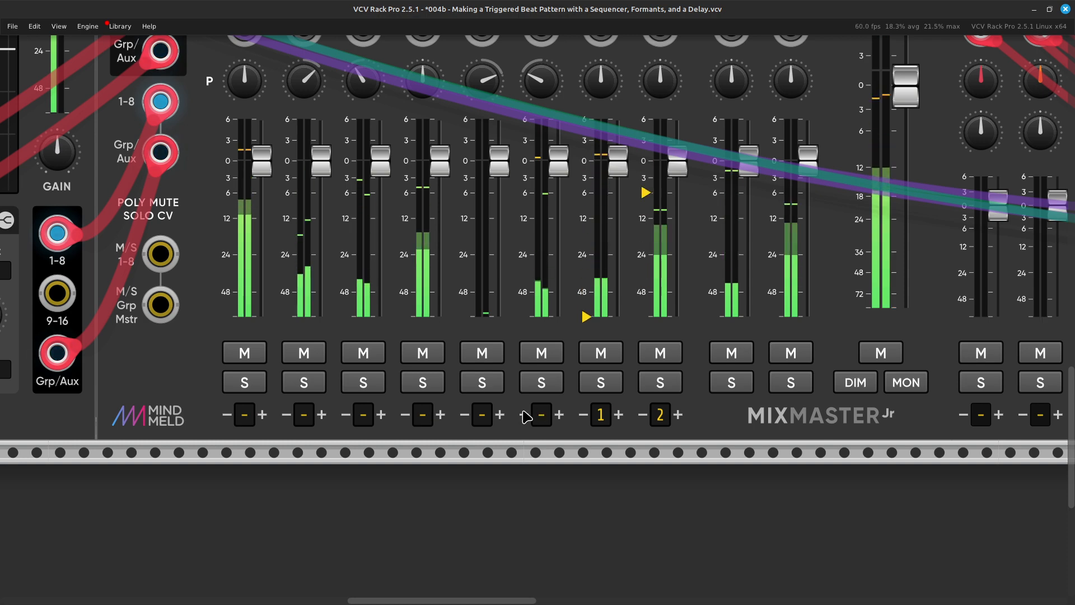
click(582, 416)
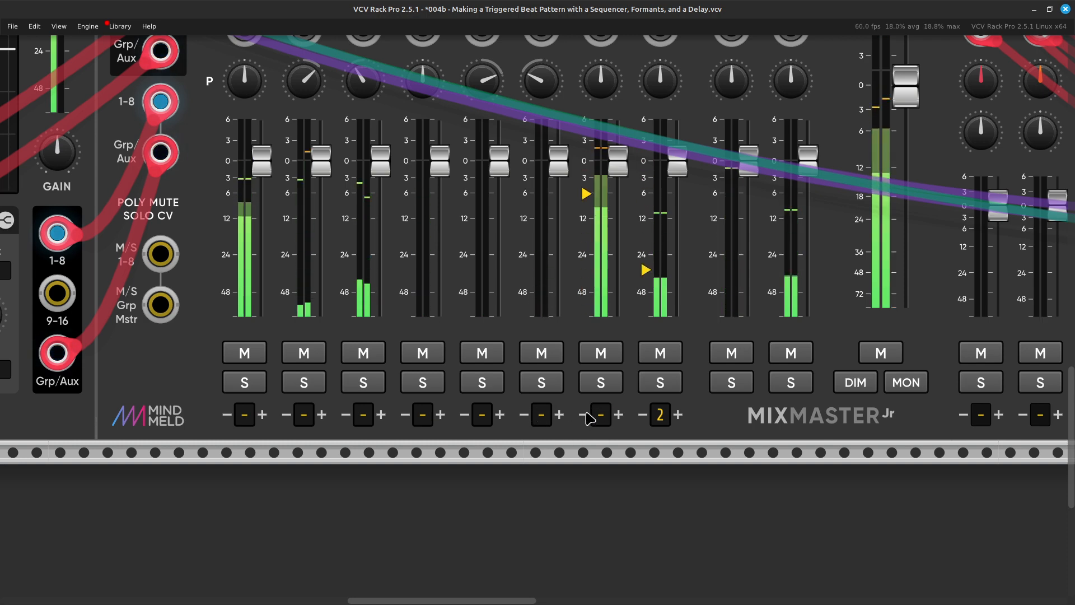
click(640, 417)
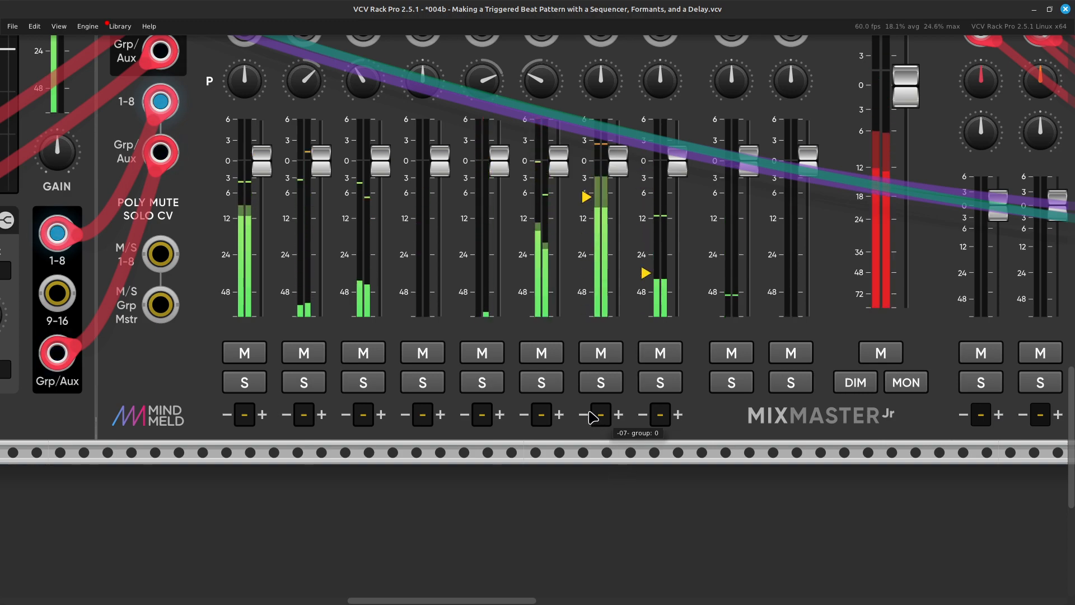
Step: Solo channel 1 on the MixMaster
scroll(591, 415, left, 5)
scroll(582, 409, up, 3)
scroll(576, 400, right, 4)
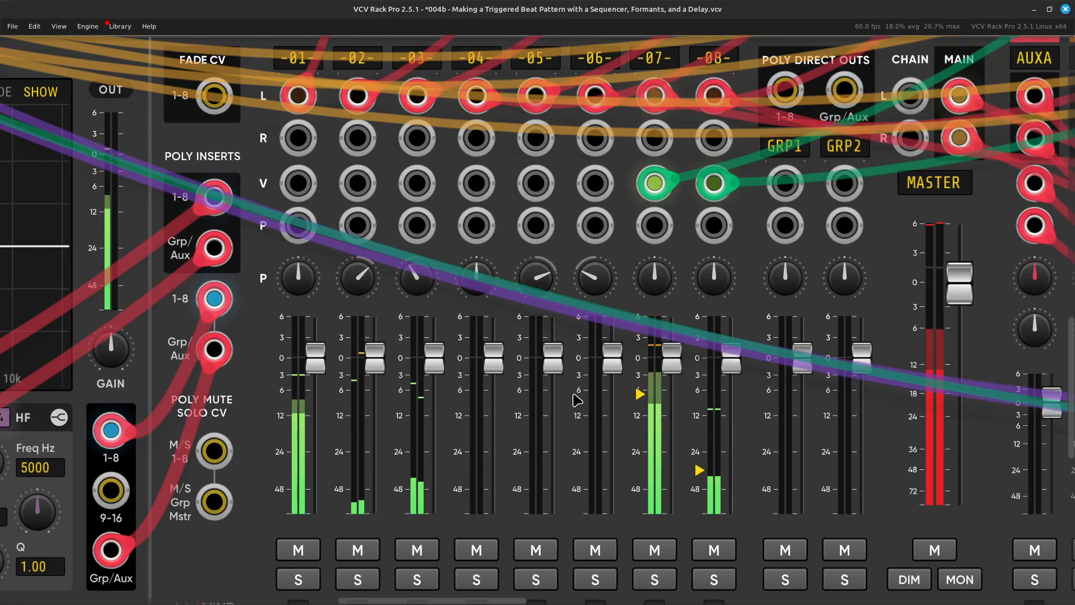
scroll(577, 401, down, 5)
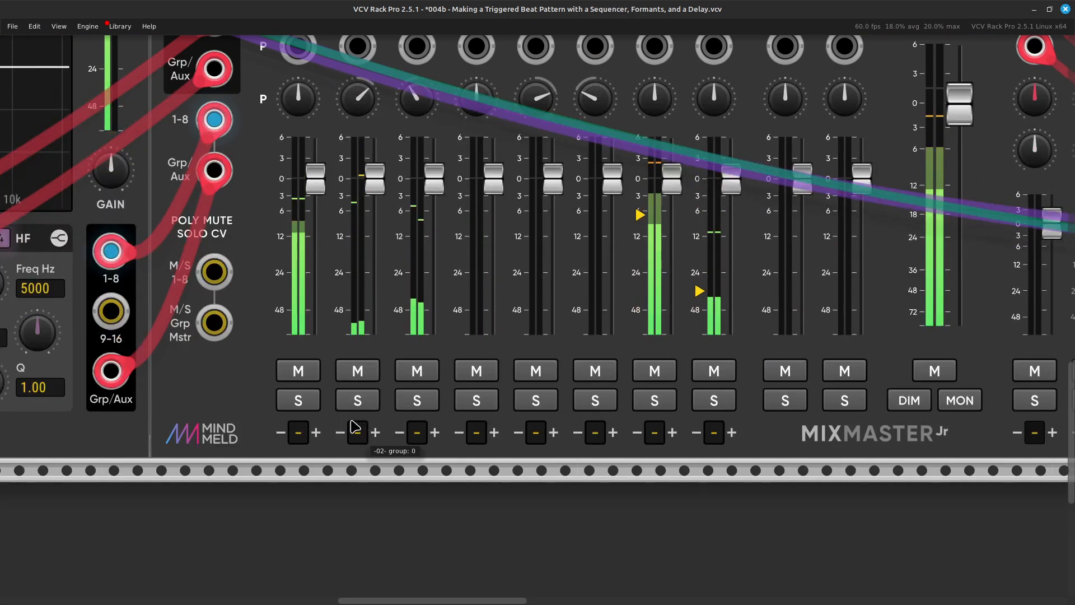
click(298, 400)
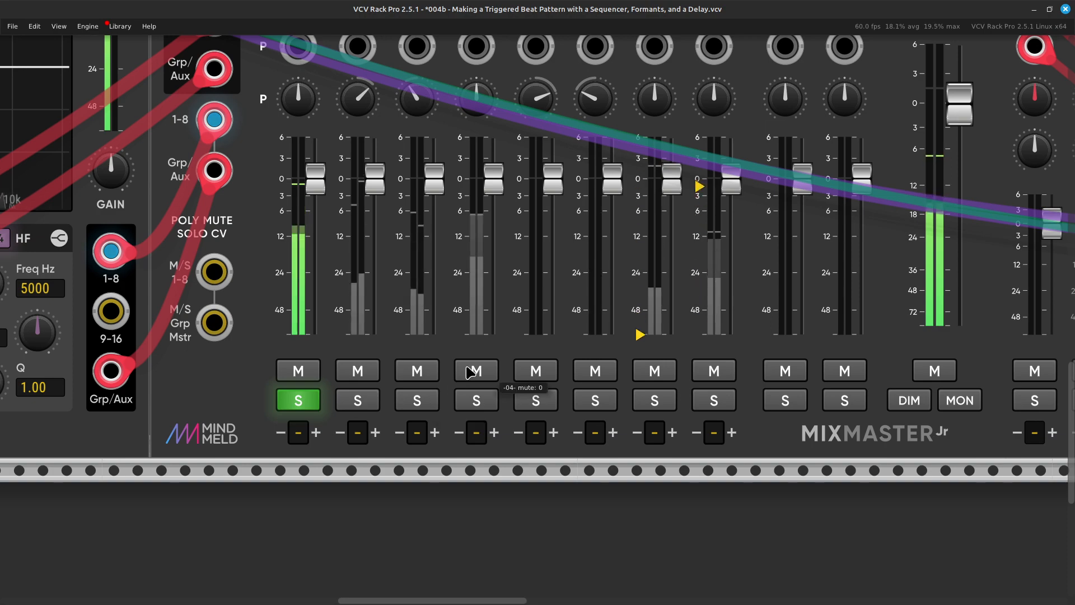
Step: Raise channel 1's AUX B send on the AuxSpander to about the three o'clock position
key(Up)
key(Right)
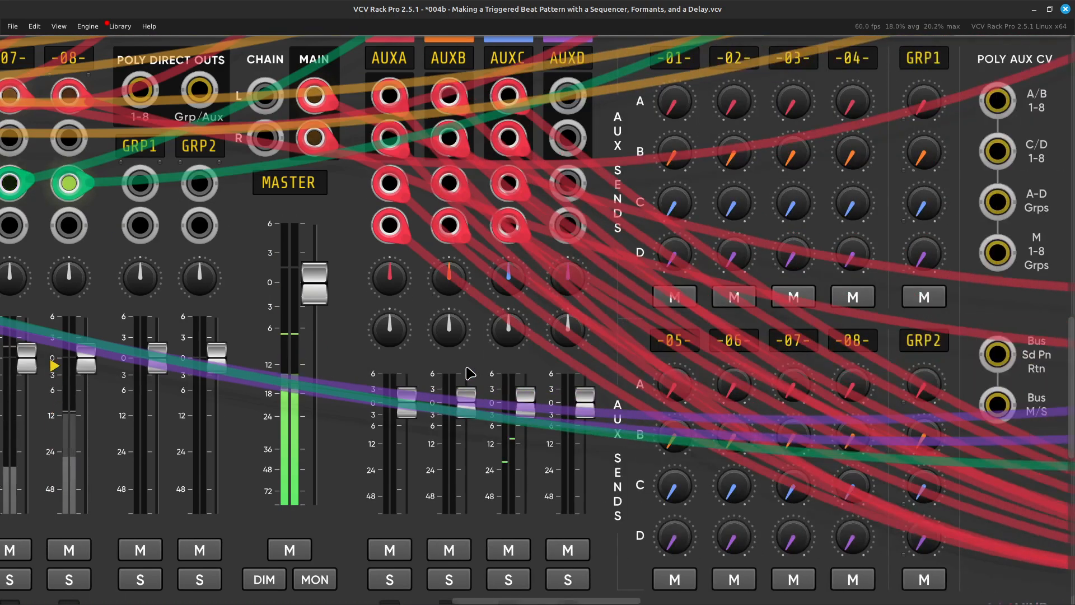
key(Right)
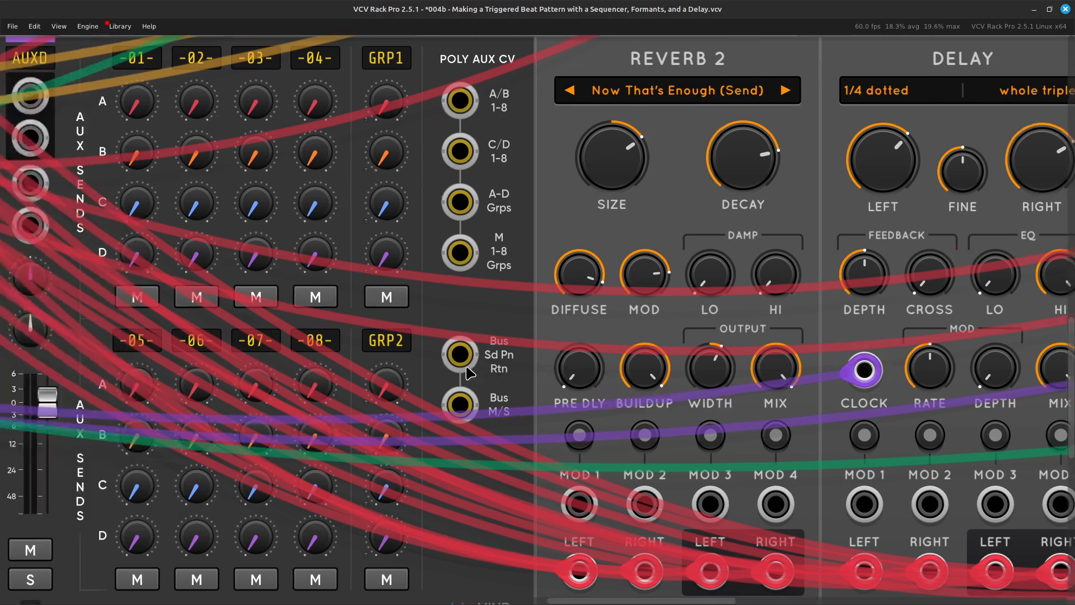
key(Left)
key(Up)
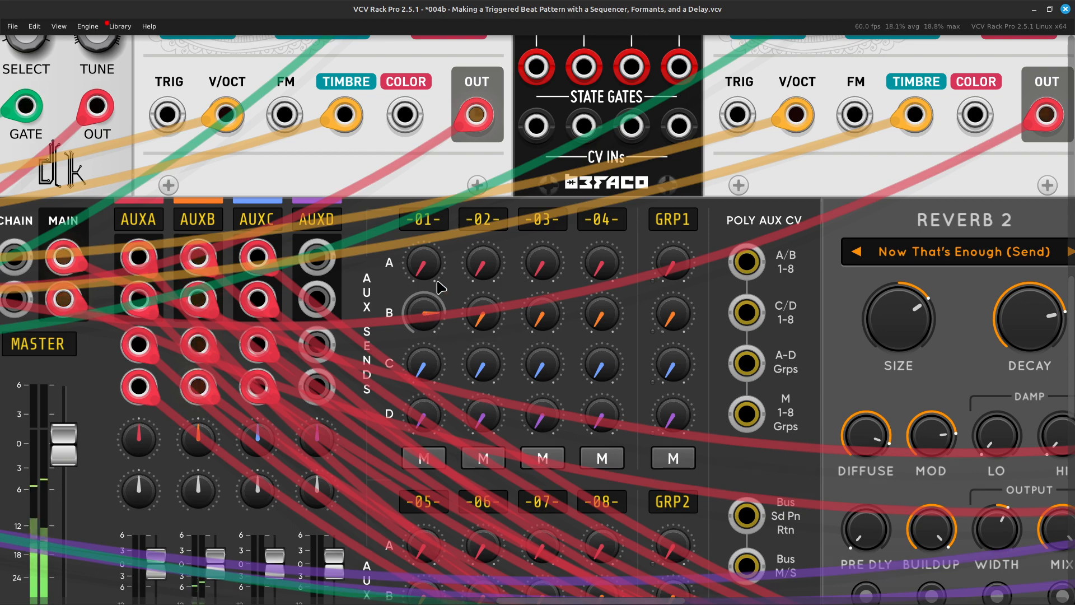
Step: Lower the diffusion of the Reverb 2 module to 80.78 %
key(Down)
key(Right)
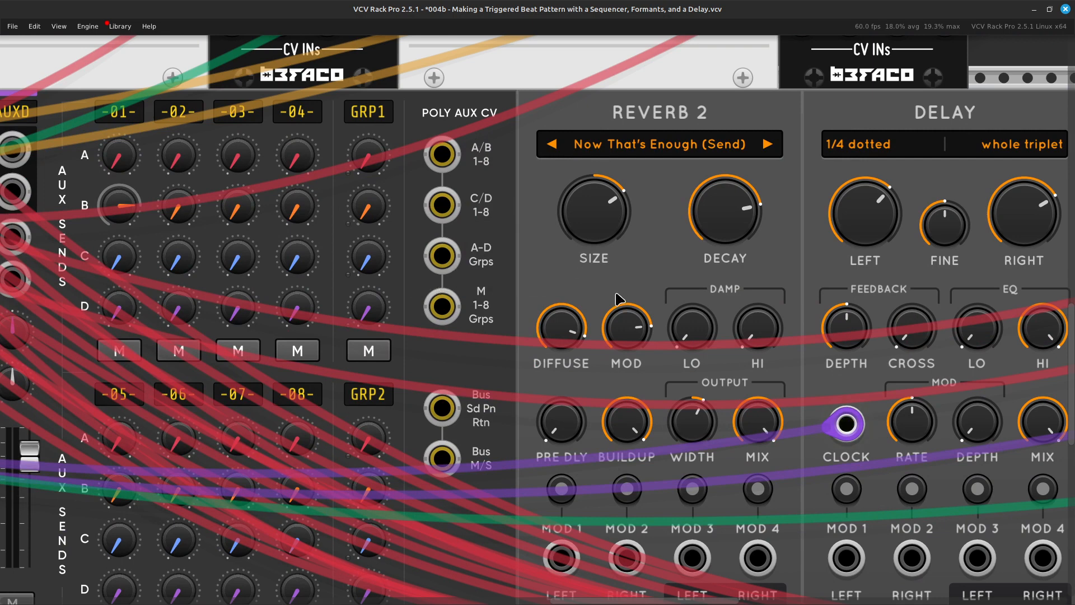
mouse_move(566, 340)
drag(566, 340, 567, 344)
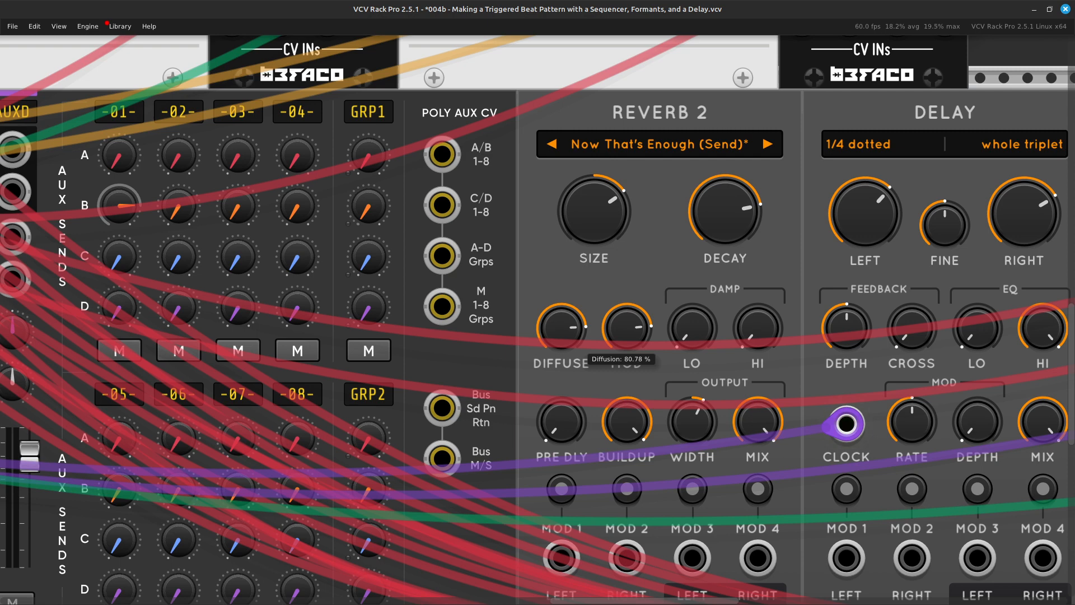
key(Right)
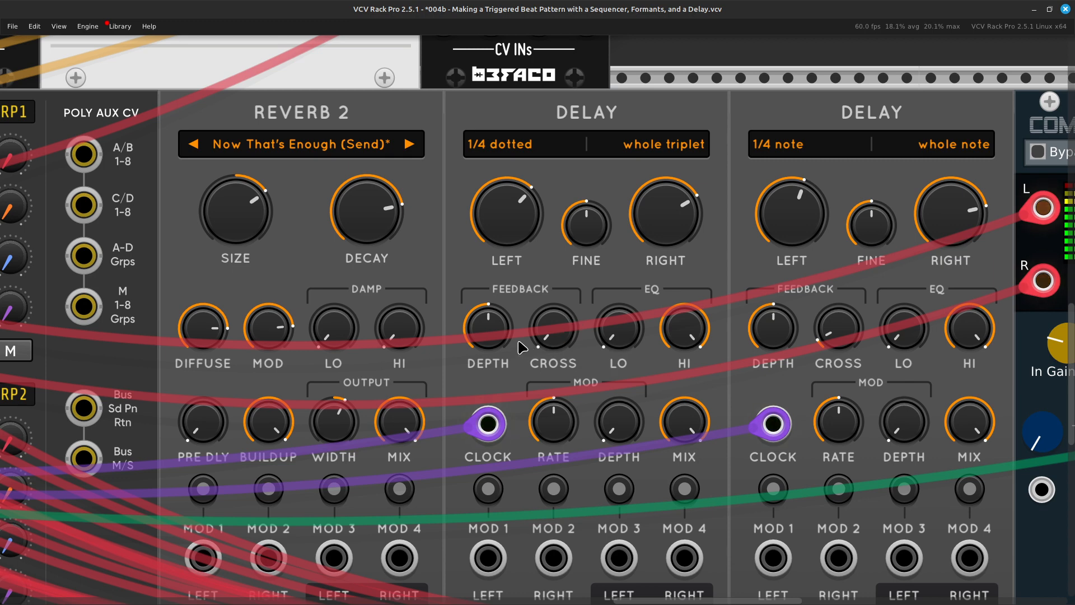
Step: Set the feedback depth of the first Delay to 51.286 % and try a crossfeed of 6.4286 %
mouse_move(498, 335)
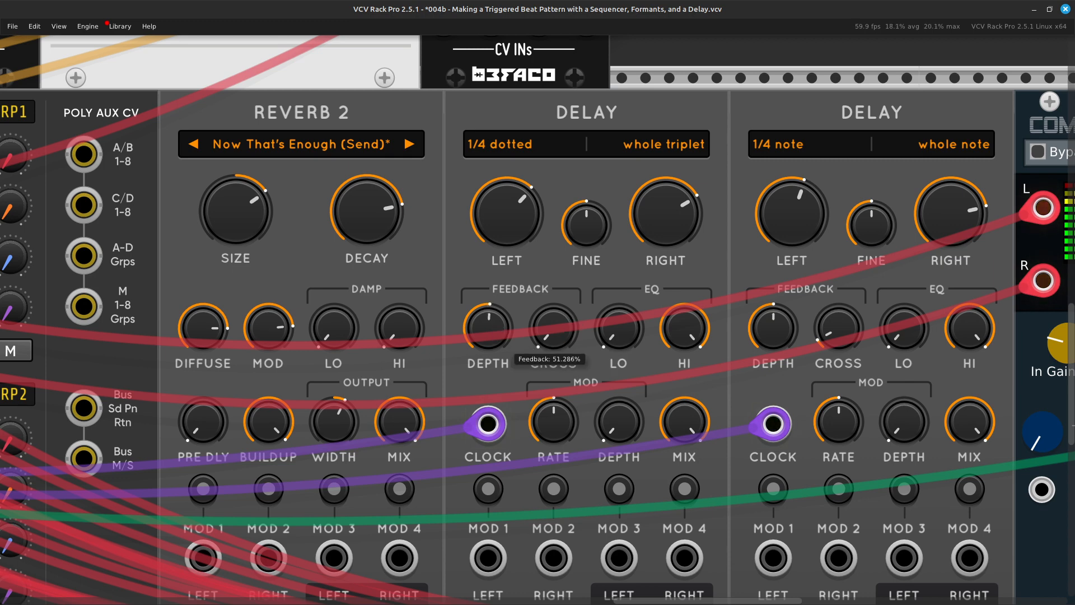
mouse_move(576, 340)
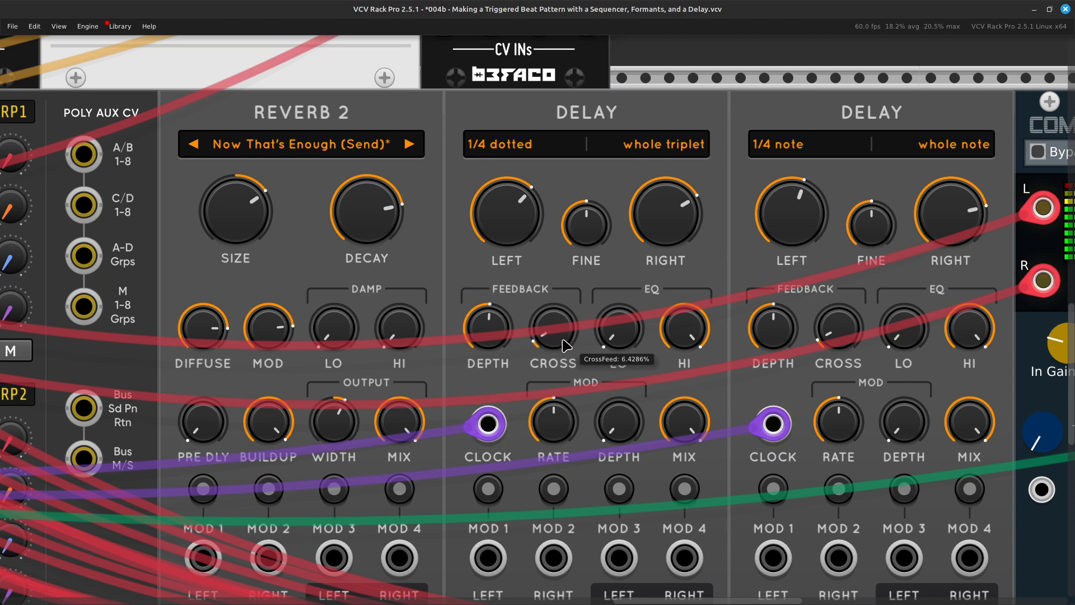
mouse_move(616, 343)
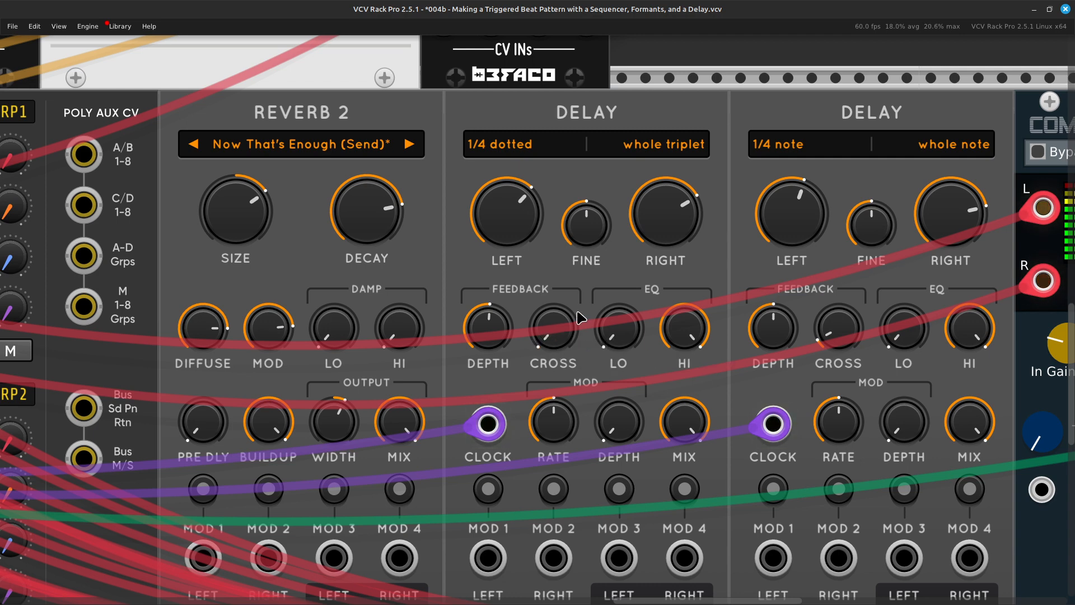
Step: Mute channels 2 through 8 on the MixMaster
scroll(579, 317, left, 10)
scroll(580, 317, left, 20)
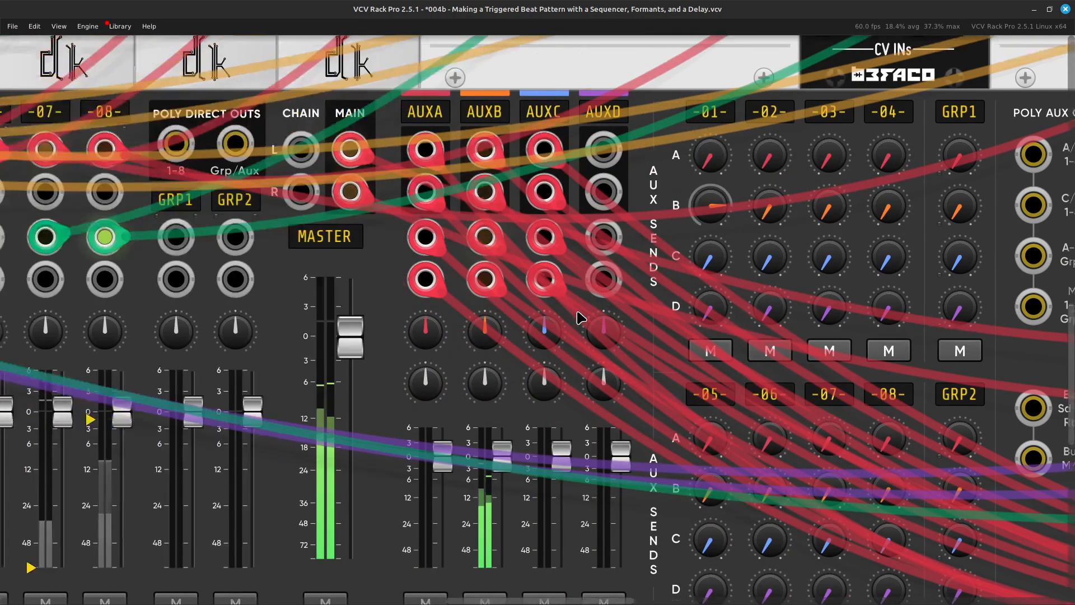
scroll(579, 317, down, 3)
scroll(580, 317, right, 2)
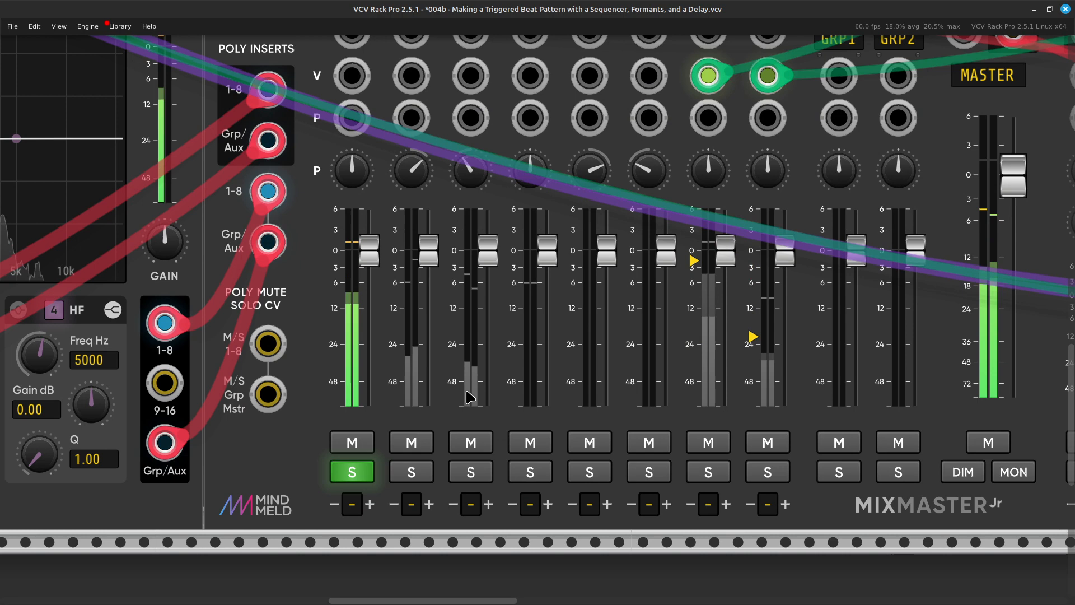
click(412, 445)
click(470, 445)
click(521, 450)
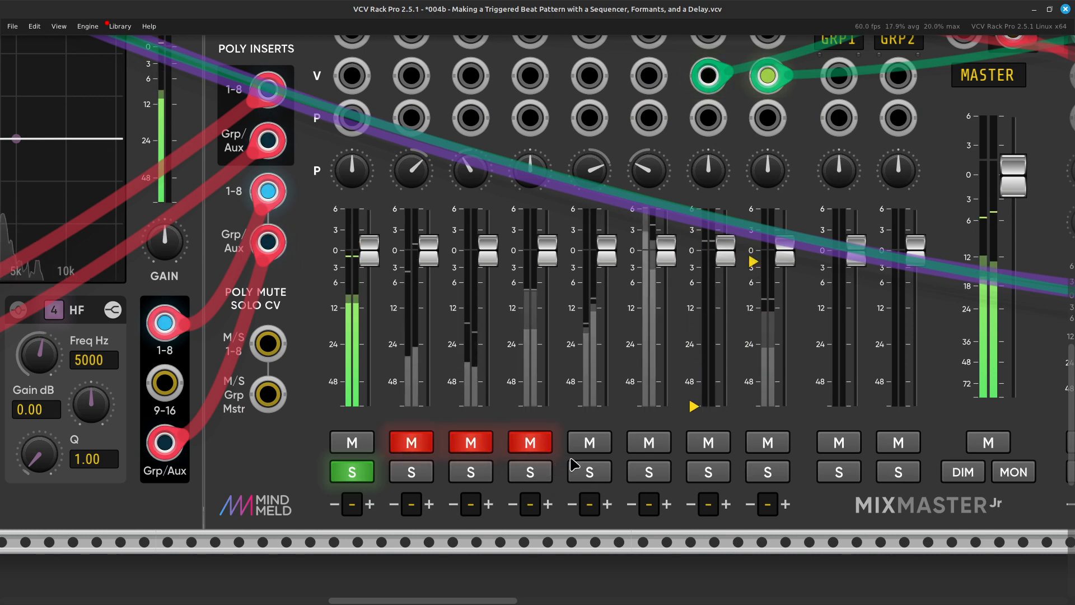
click(599, 445)
click(638, 445)
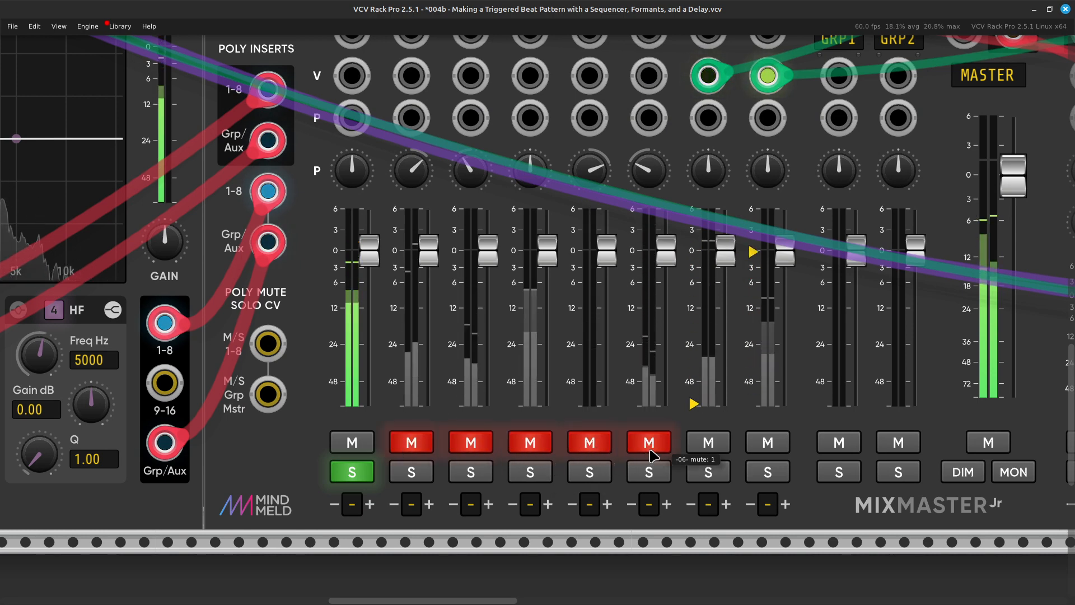
click(709, 443)
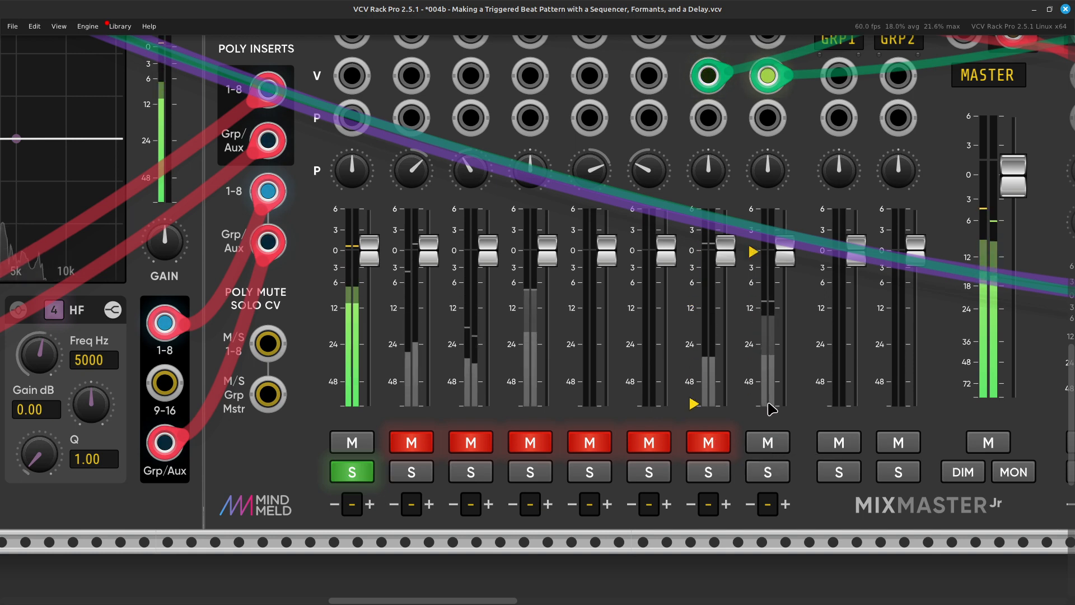
click(768, 440)
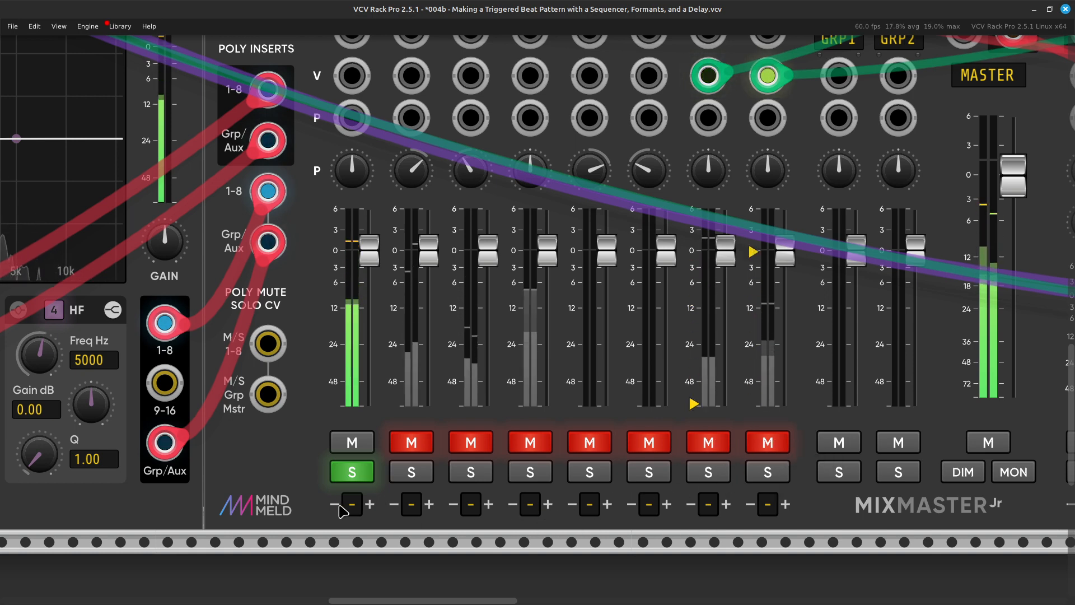
Step: Turn off channel 1's solo and unmute channel 2 on the MixMaster
click(357, 473)
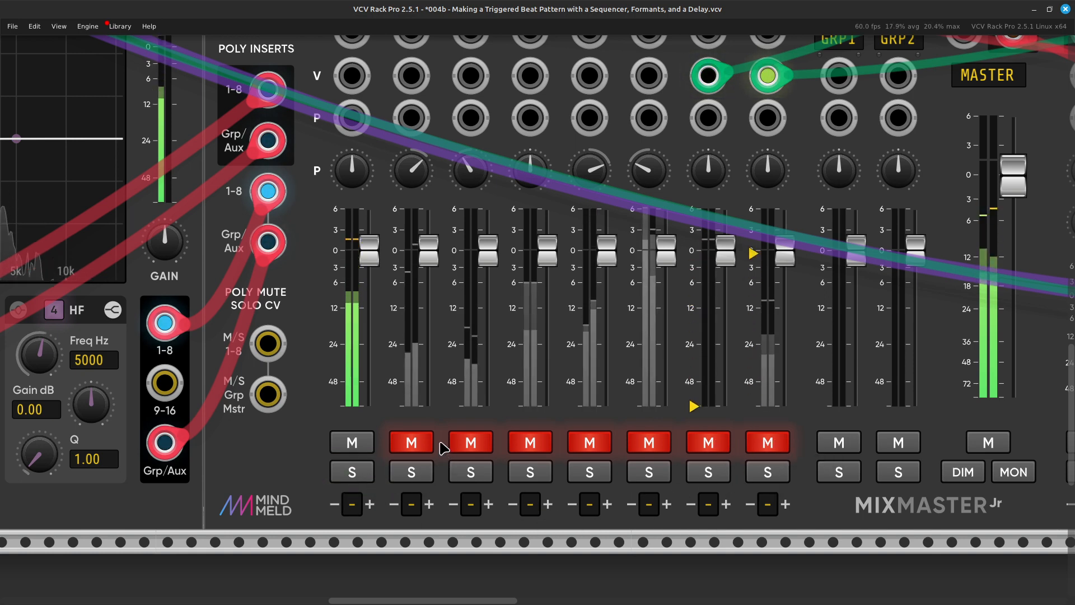
click(422, 443)
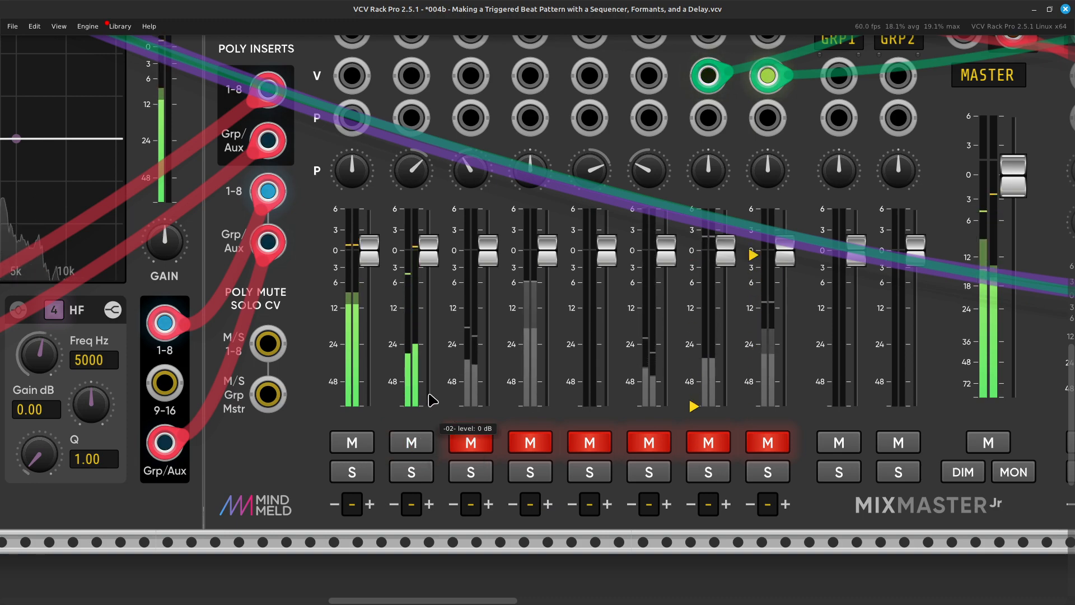
Step: Initialize the second Comp II, the one feeding the MixMaster's group and aux inserts
key(Left)
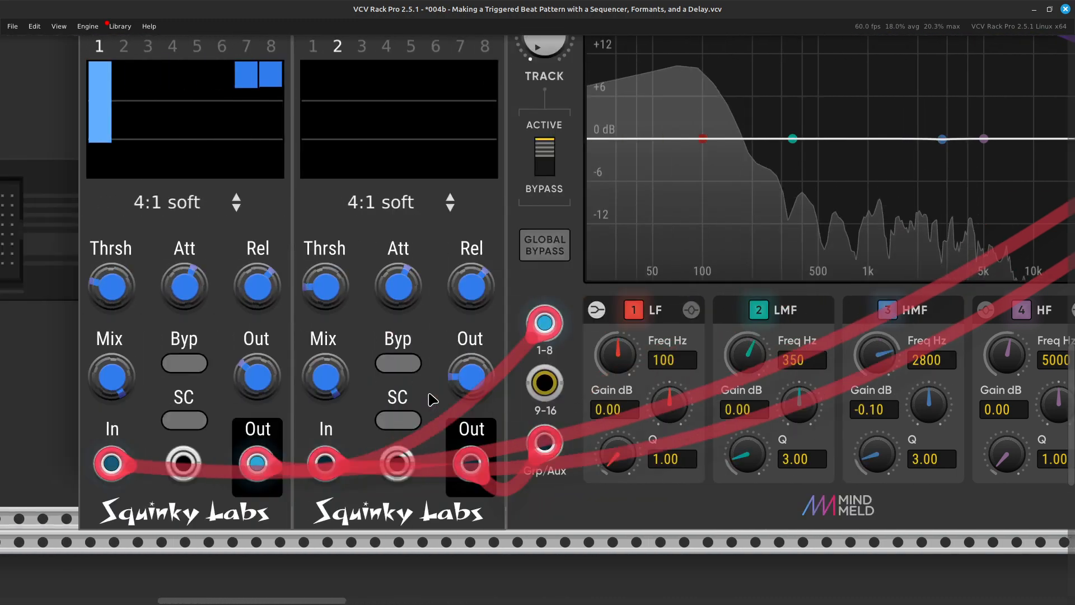
key(Up)
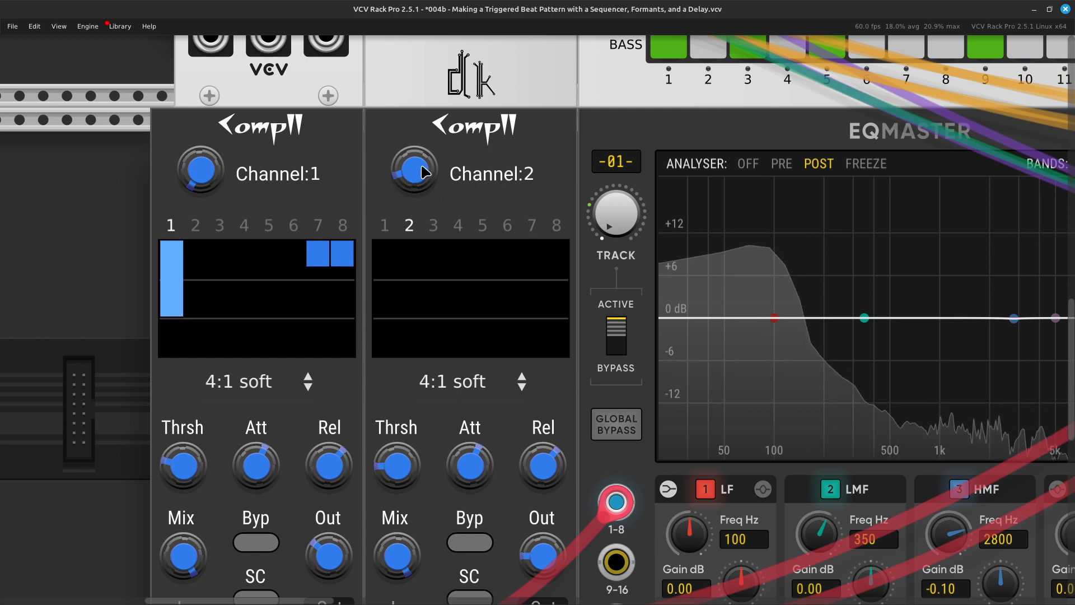
right_click(465, 173)
mouse_move(506, 215)
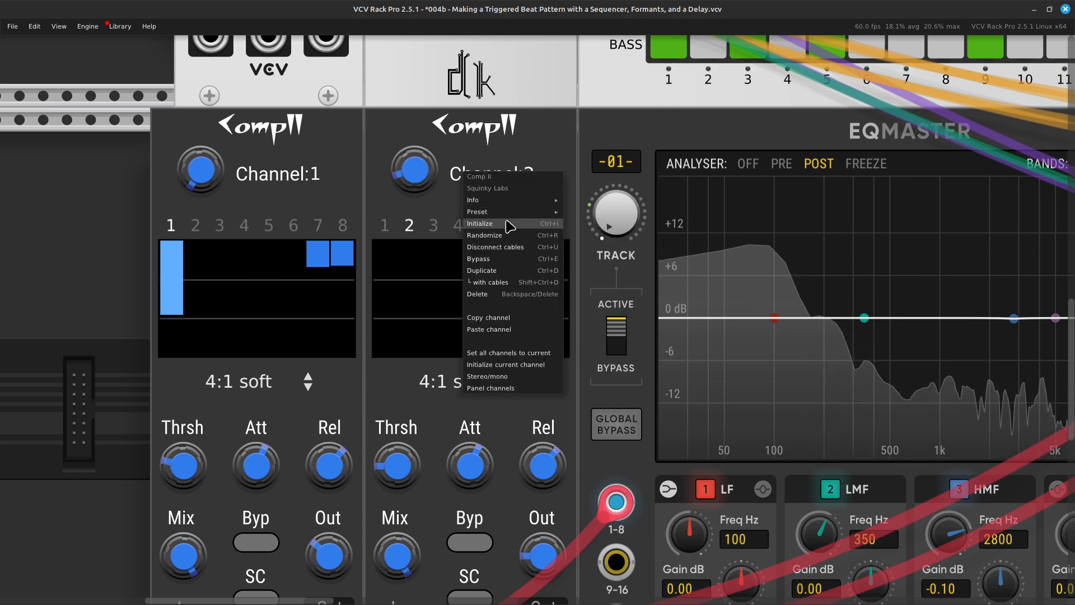
click(506, 223)
Step: Enable compression for channel 2 on the first Comp II, with a lowered threshold and a makeup gain of 12.82 dB
scroll(502, 234, left, 5)
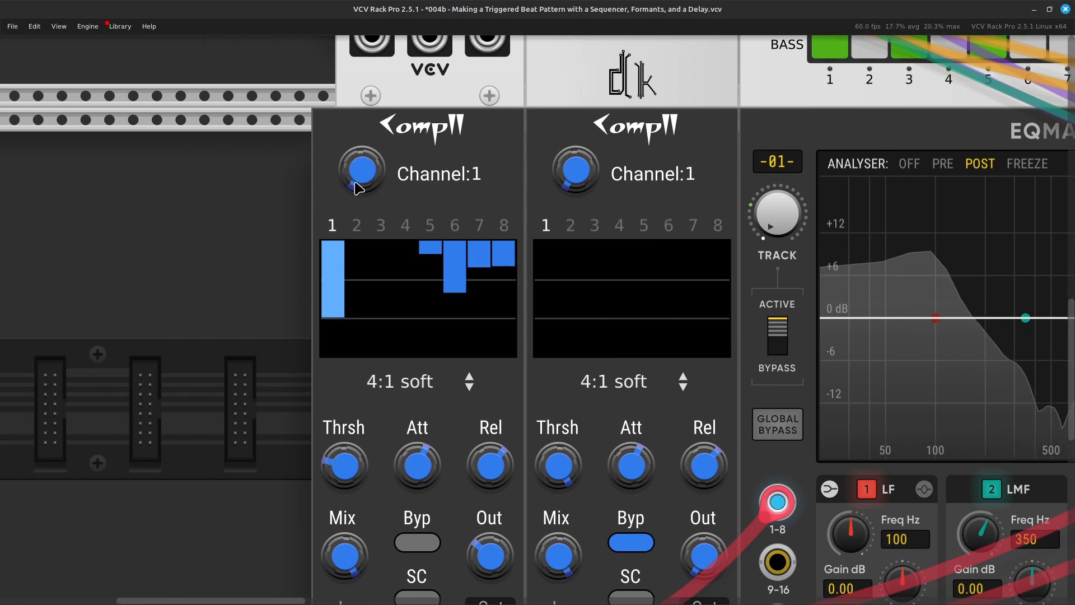
right_click(367, 167)
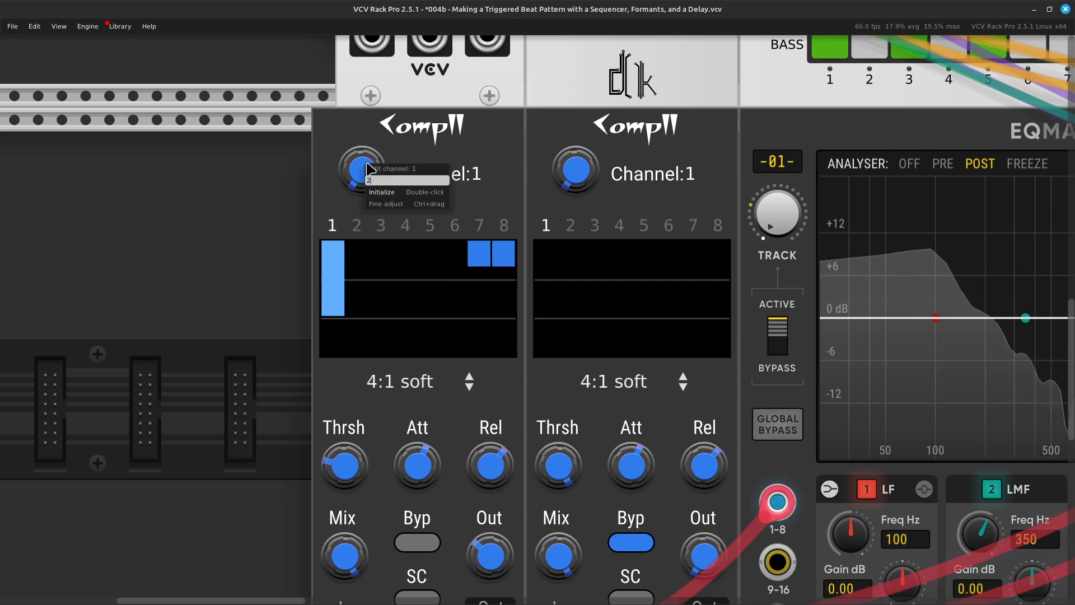
text(2)
key(Return)
scroll(370, 169, down, 5)
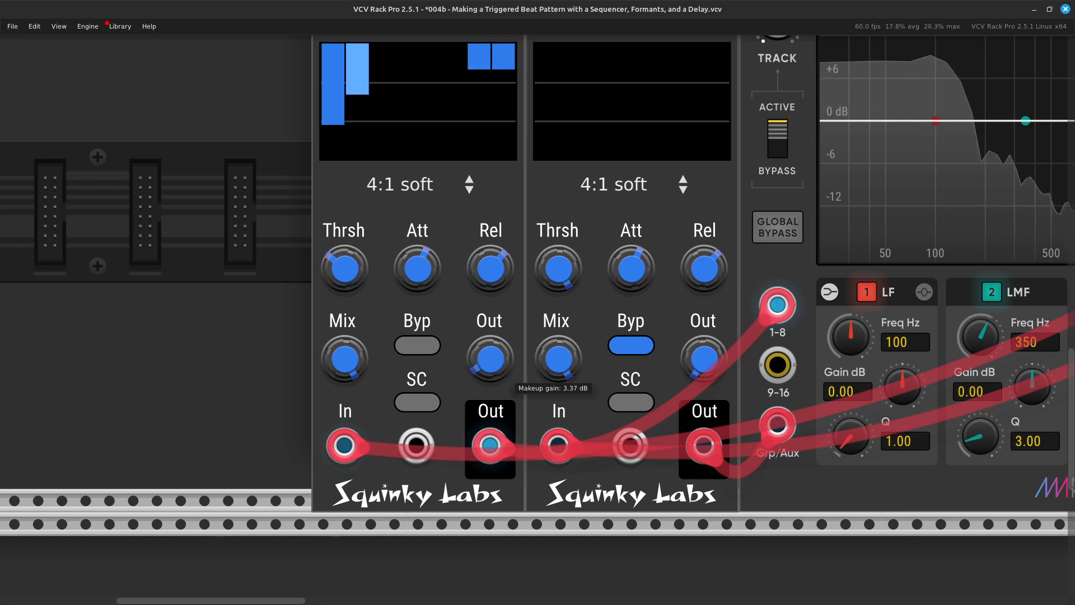
drag(490, 358, 490, 365)
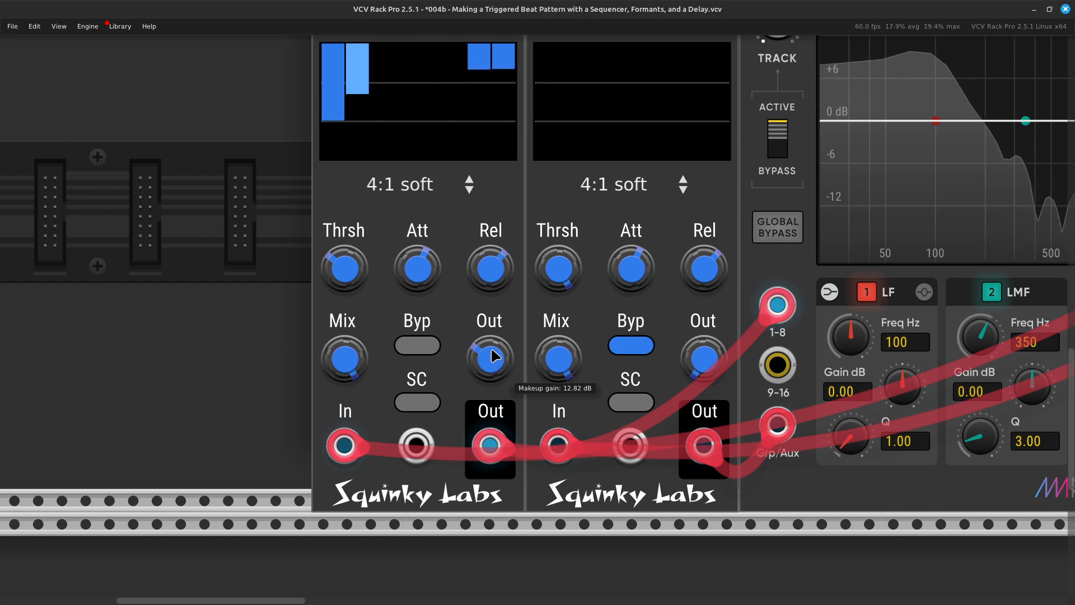
Step: Raise channel 2's AUX C send to about three o'clock and set channel 1's AUX B send to -4.707 dB on the AuxSpander
scroll(493, 354, right, 15)
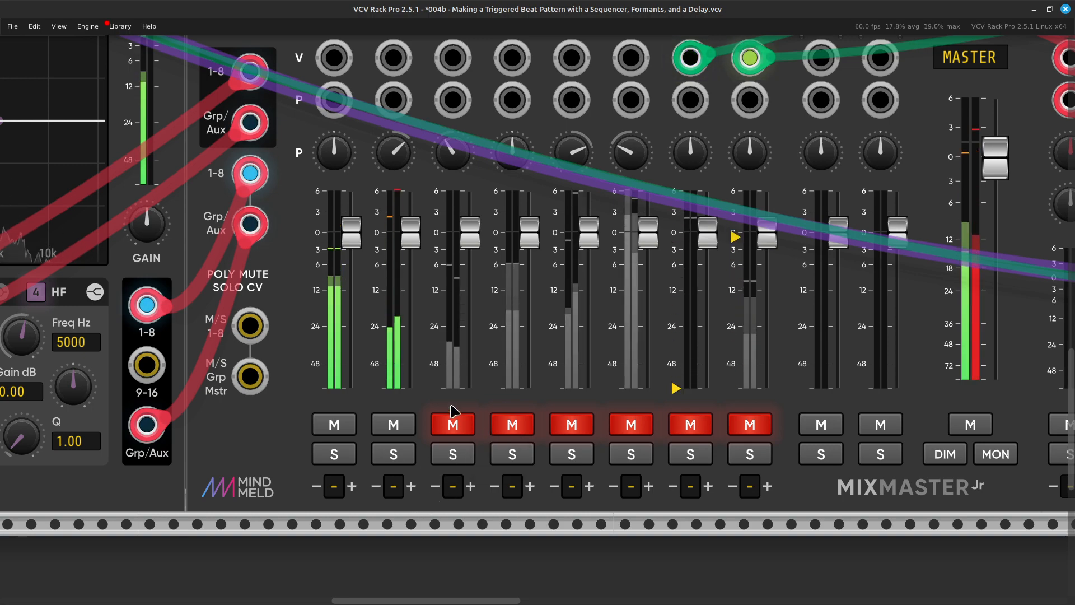
scroll(464, 391, right, 20)
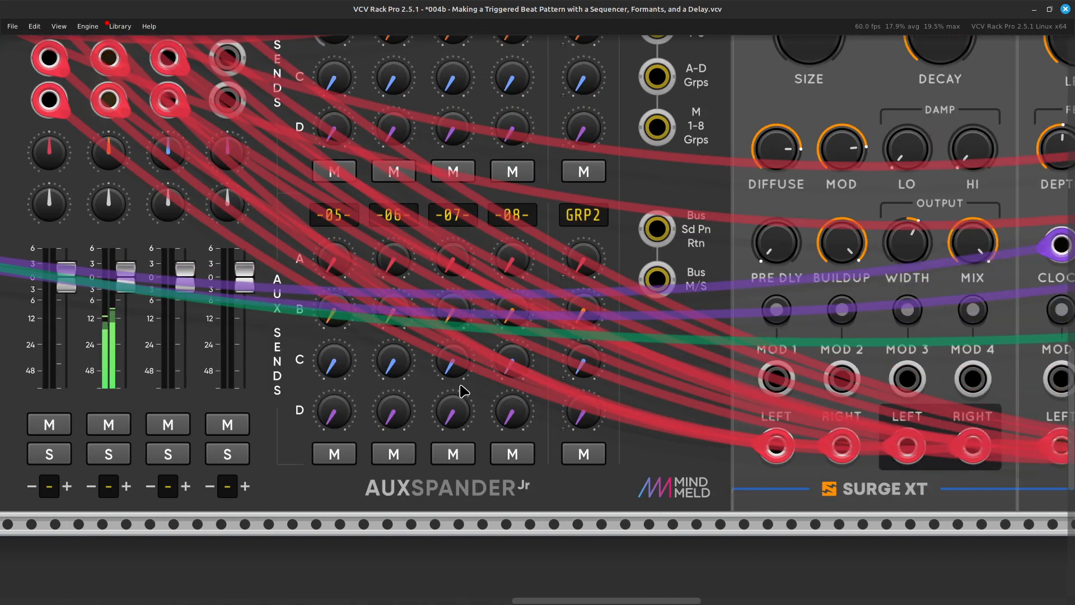
scroll(464, 391, up, 2)
scroll(463, 391, up, 6)
scroll(464, 391, left, 8)
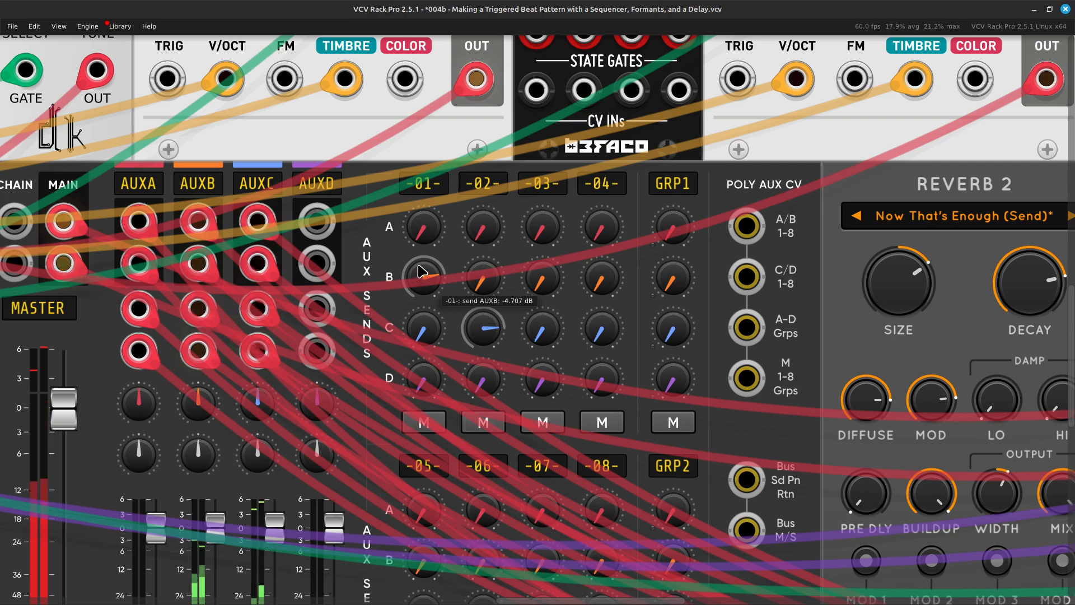
Step: Unmute channels 3 and 4 on the MixMaster
key(Left)
key(Down)
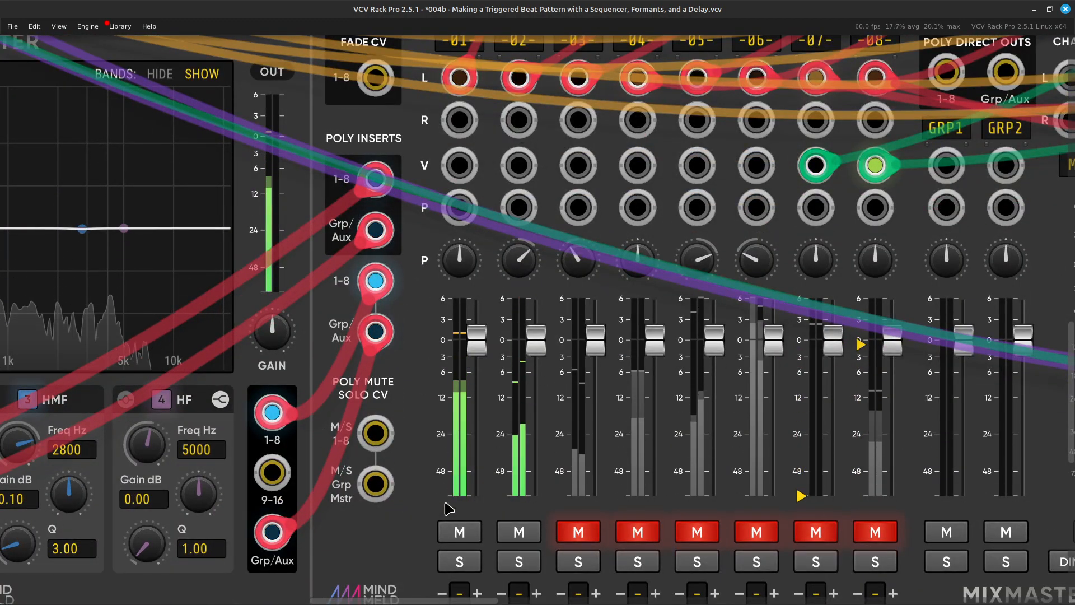
click(578, 532)
click(637, 532)
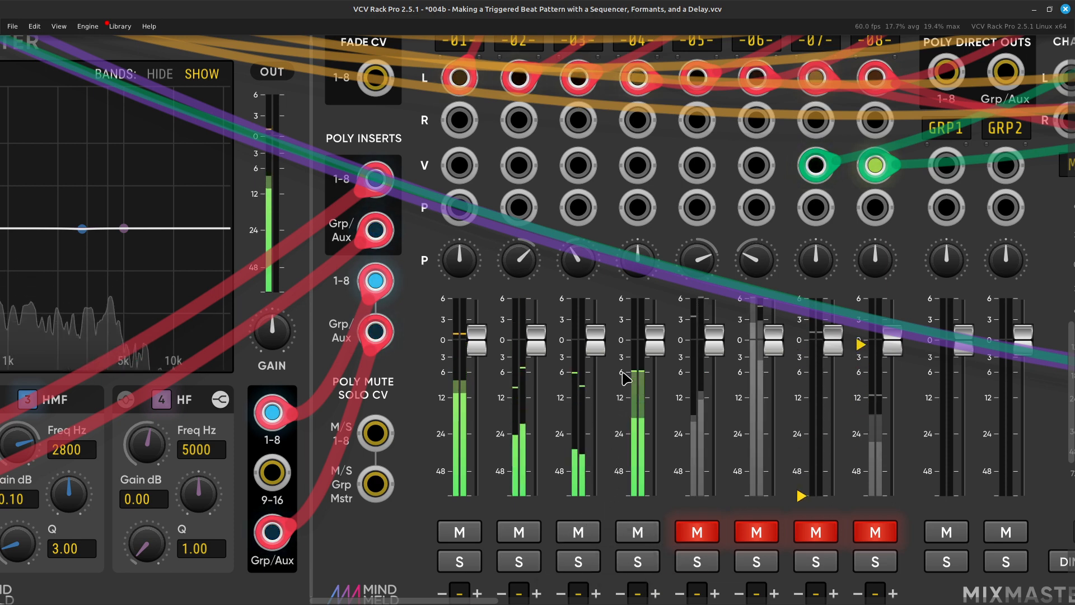
Step: Pan MixMaster channel 4 to the left, to about the ten o'clock position
scroll(626, 379, right, 3)
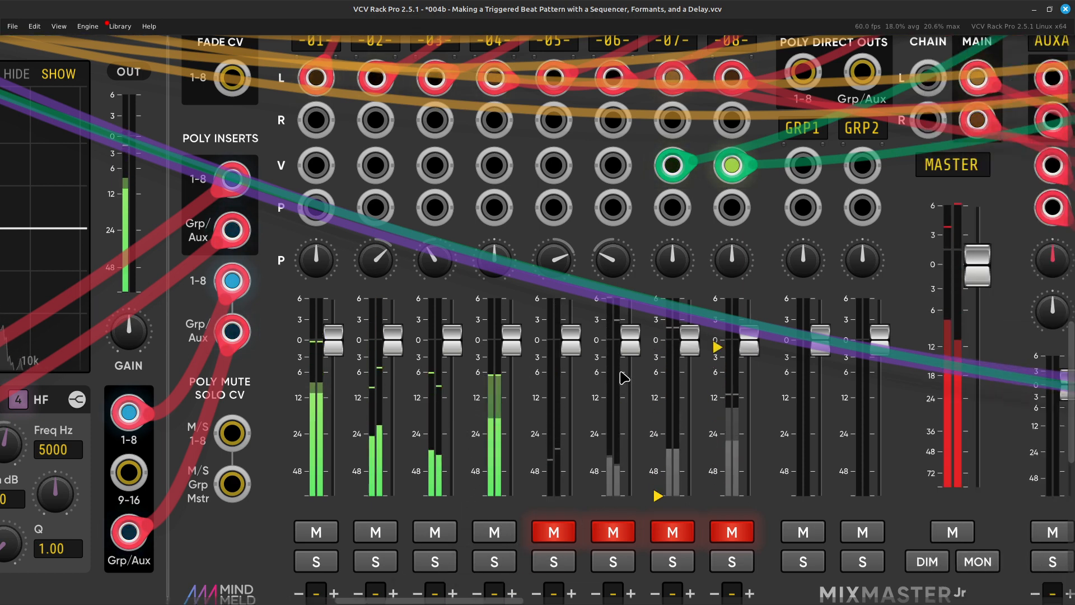
mouse_move(496, 257)
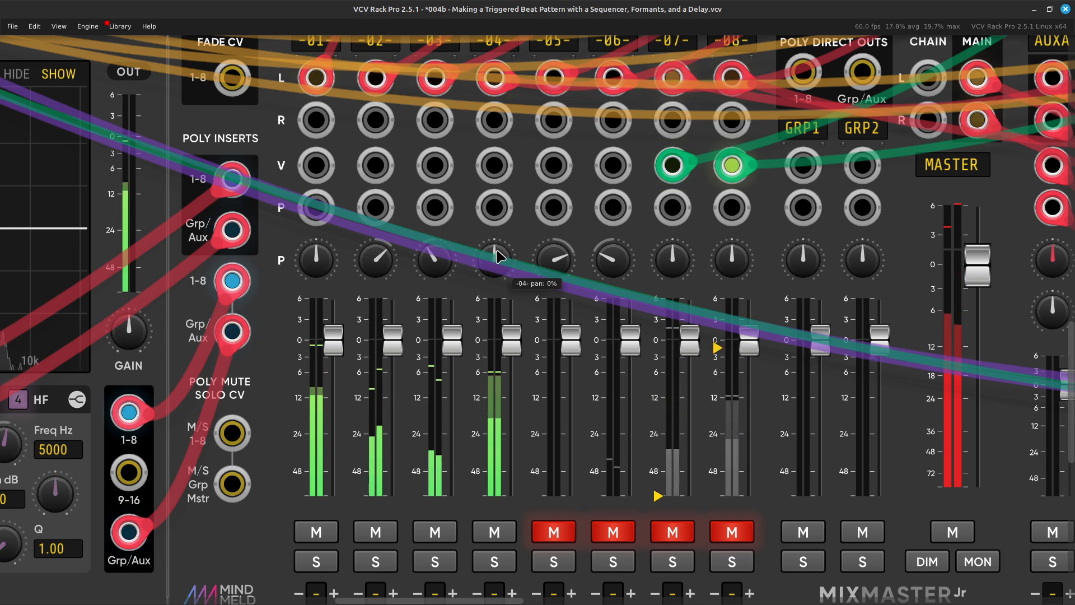
drag(497, 256, 497, 272)
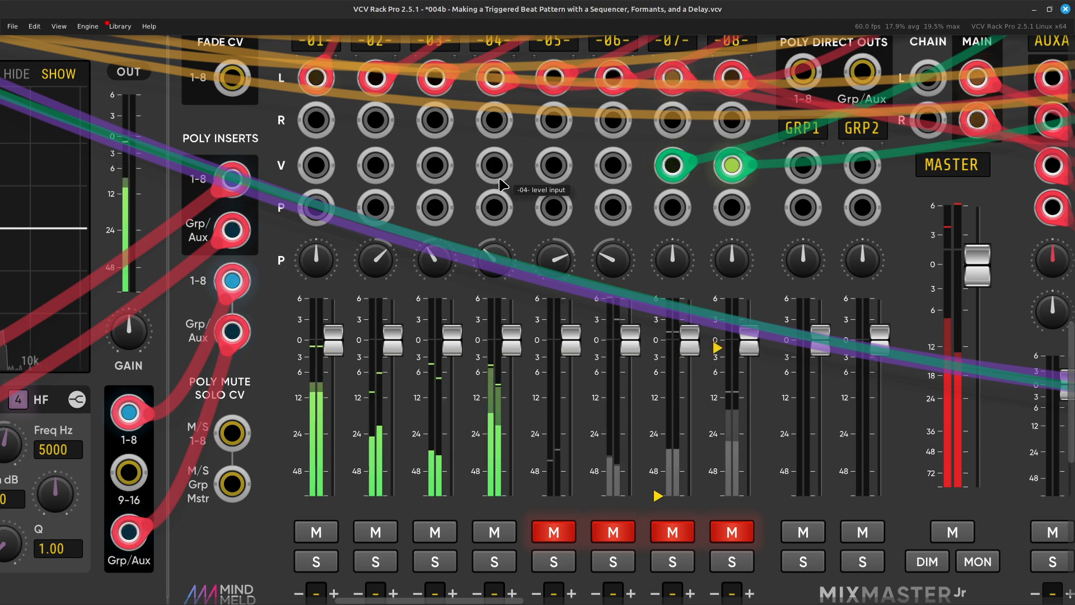
Step: Raise channel 3's AUX B send to about three o'clock and set channel 1's AUX B send to -3.6683 dB on the AuxSpander
scroll(500, 184, right, 10)
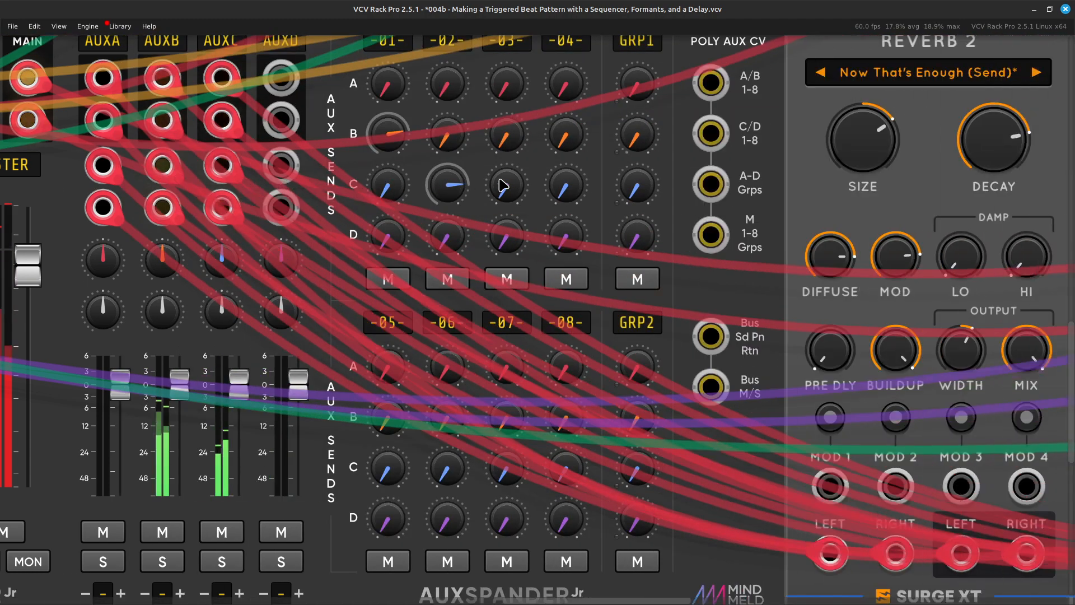
scroll(500, 185, right, 4)
scroll(500, 185, left, 4)
scroll(501, 185, up, 3)
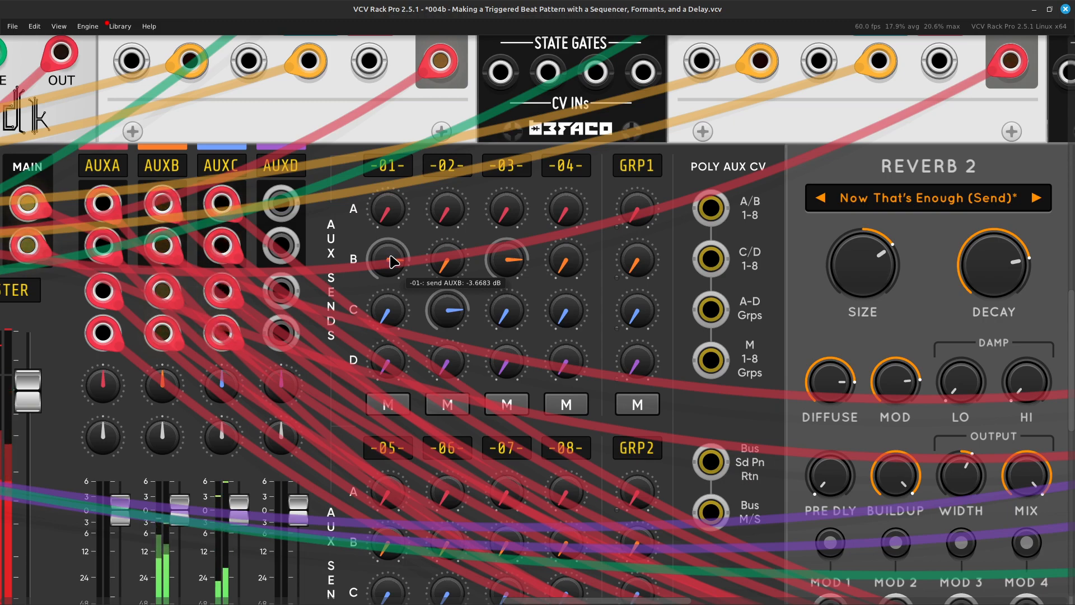
Step: Enable compression for channel 3 on the first Comp II, with threshold and makeup gain both at about nine o'clock
scroll(394, 261, down, 10)
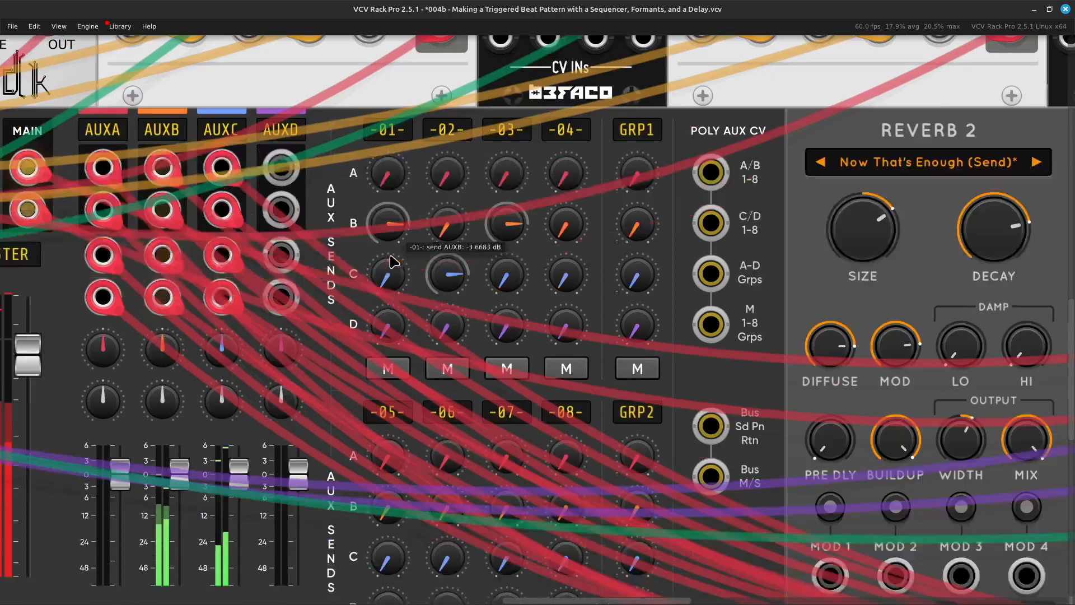
scroll(393, 261, left, 15)
scroll(393, 261, right, 4)
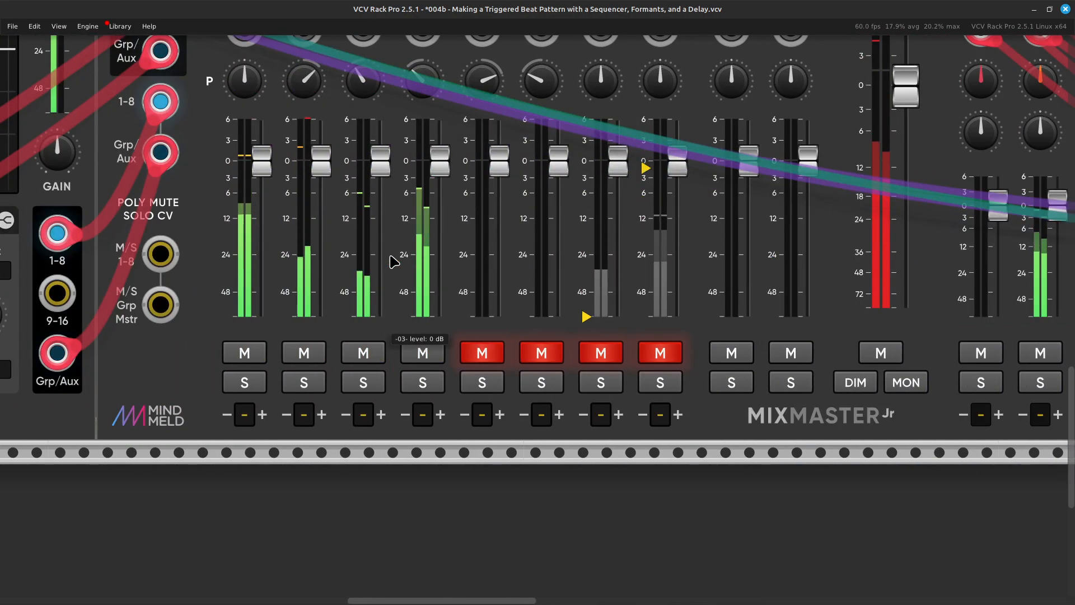
scroll(394, 261, up, 3)
scroll(393, 261, up, 4)
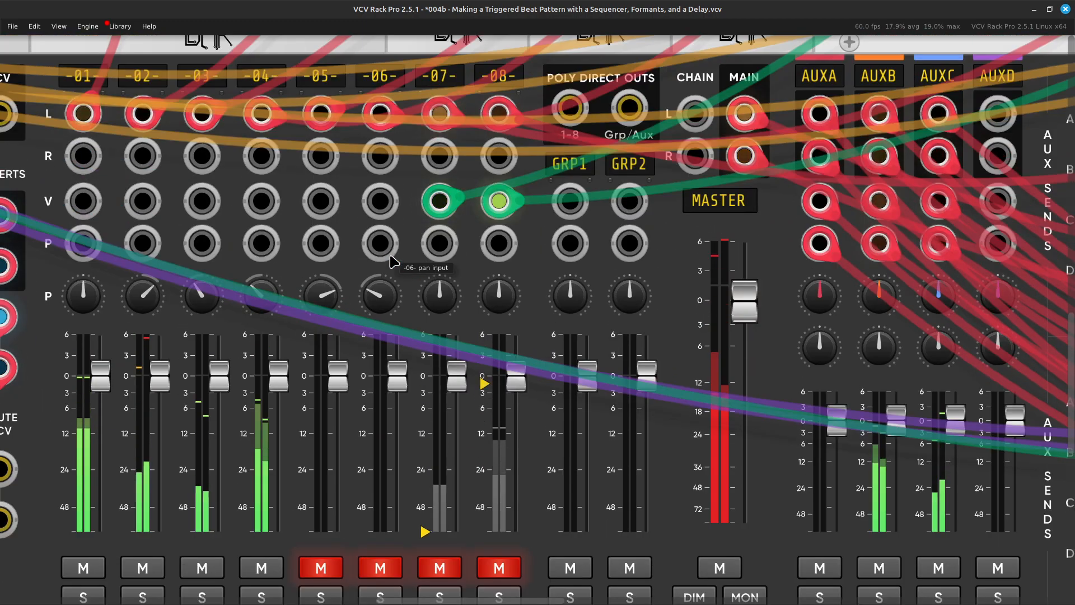
scroll(394, 261, left, 20)
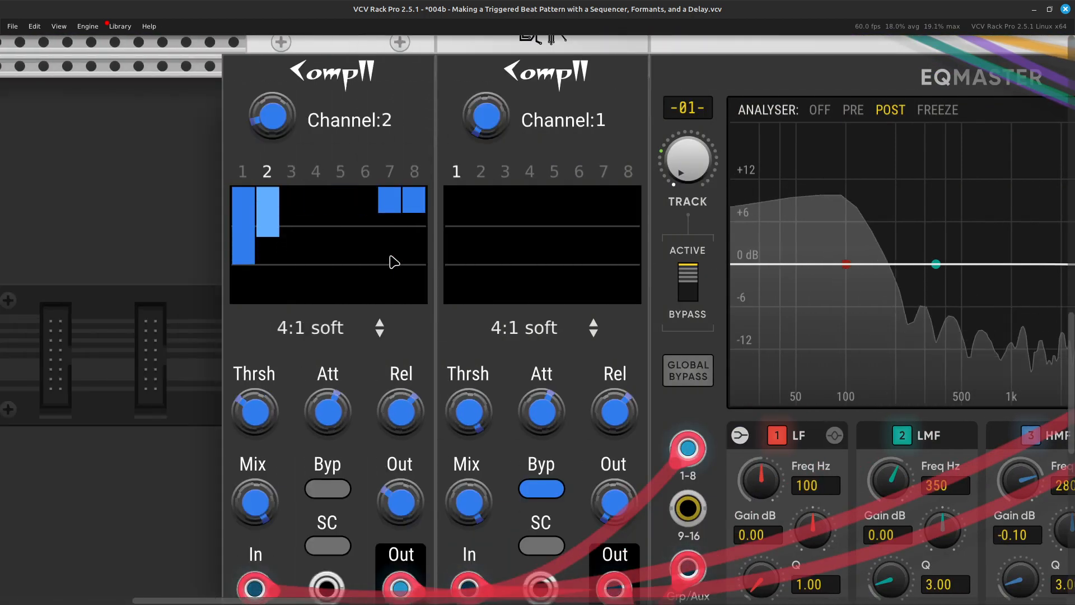
scroll(393, 260, left, 2)
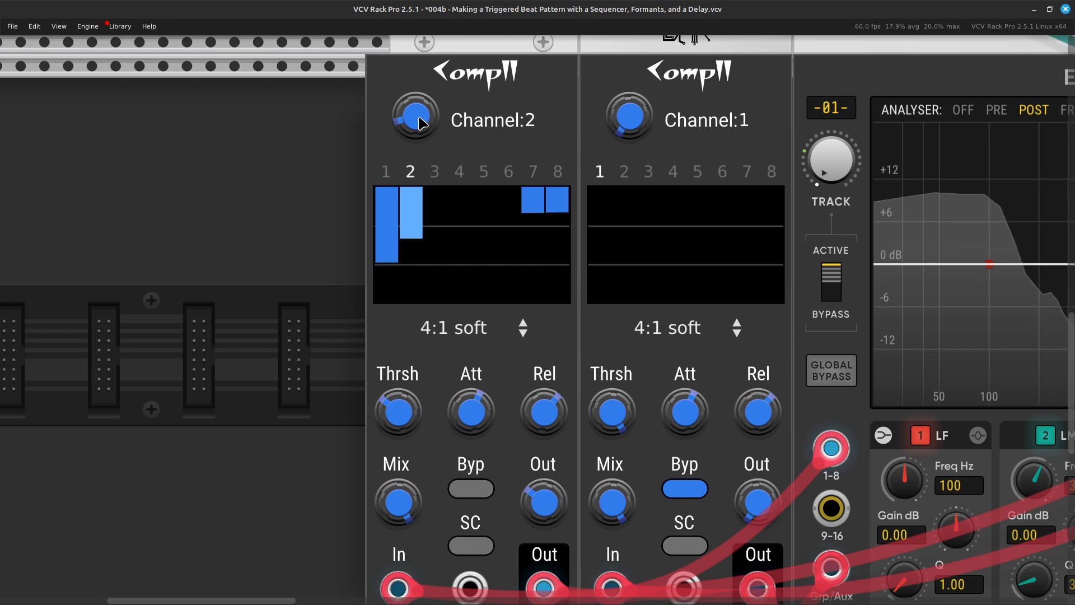
right_click(420, 122)
key(Return)
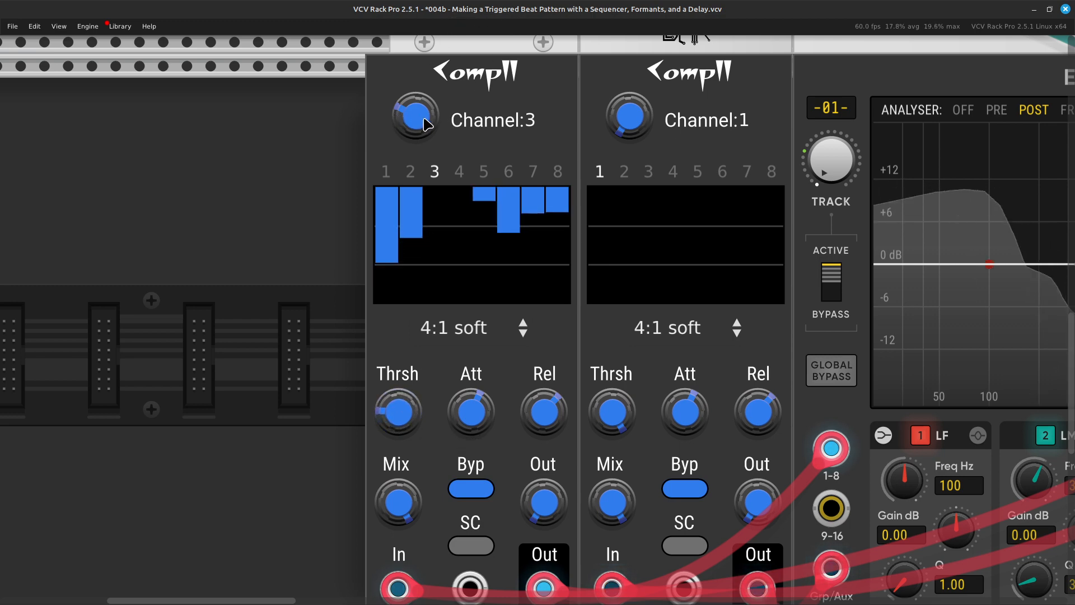
right_click(415, 114)
key(Escape)
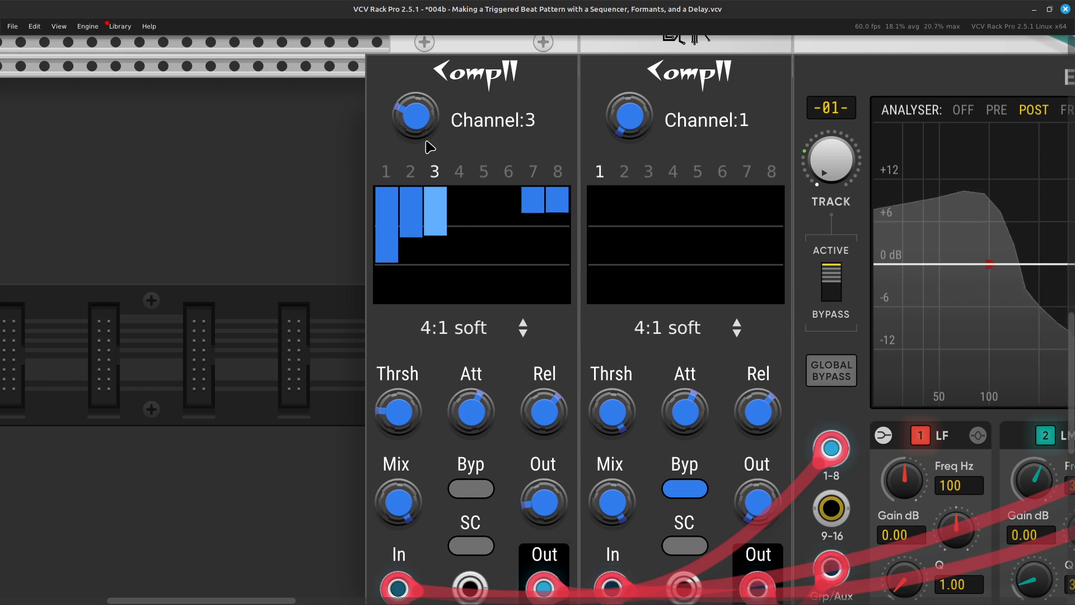
Step: Switch the first Comp II to channel 4 and set that channel's makeup gain to 7.76 dB
right_click(421, 127)
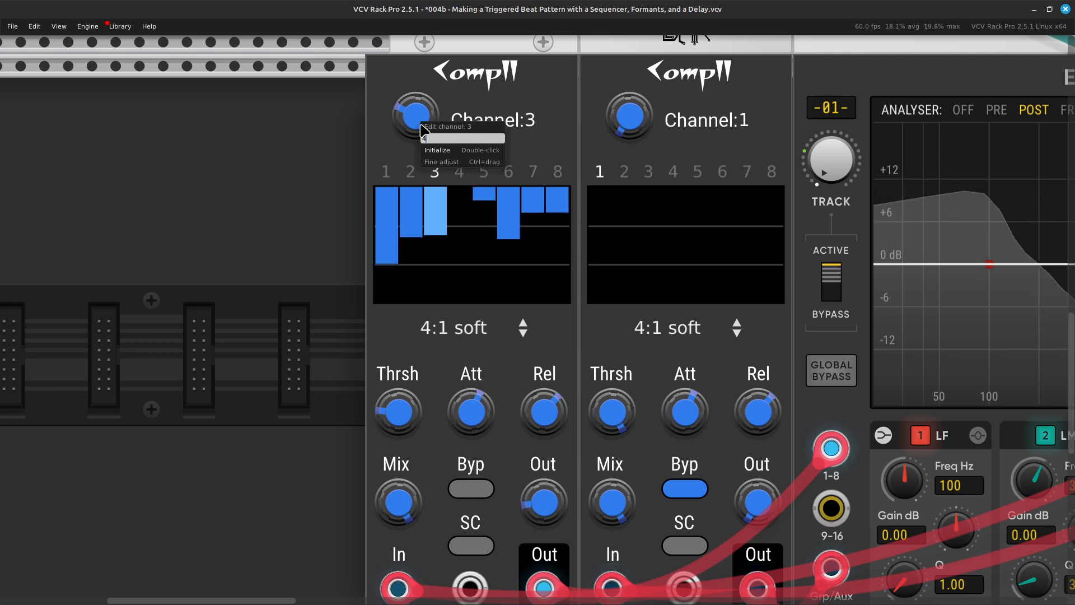
text(4)
key(Return)
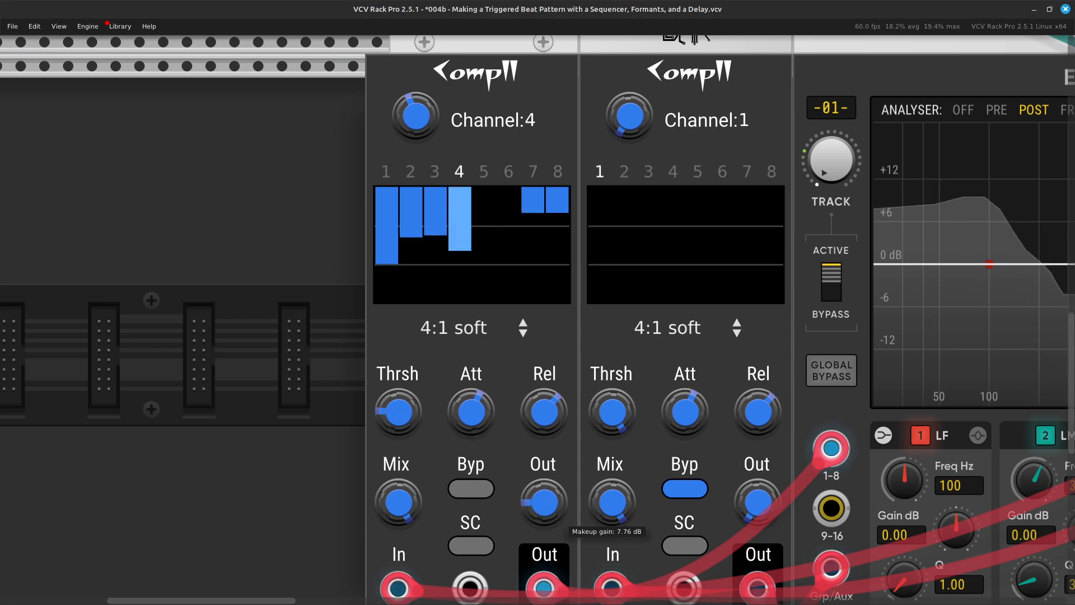
Step: Unmute channels 5 and 6 on the MixMaster
scroll(571, 483, right, 20)
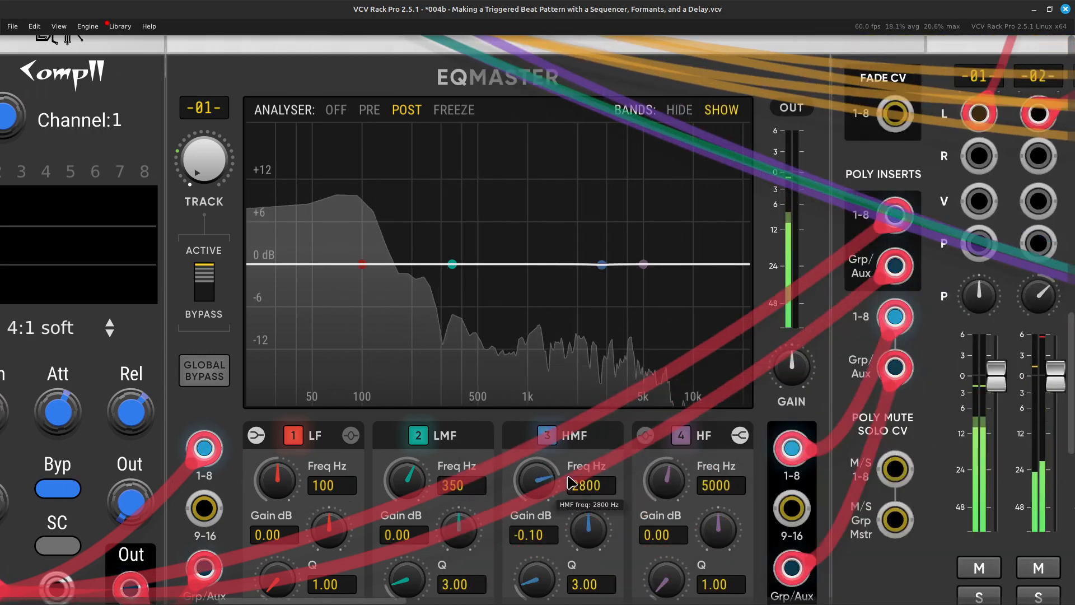
scroll(571, 482, down, 5)
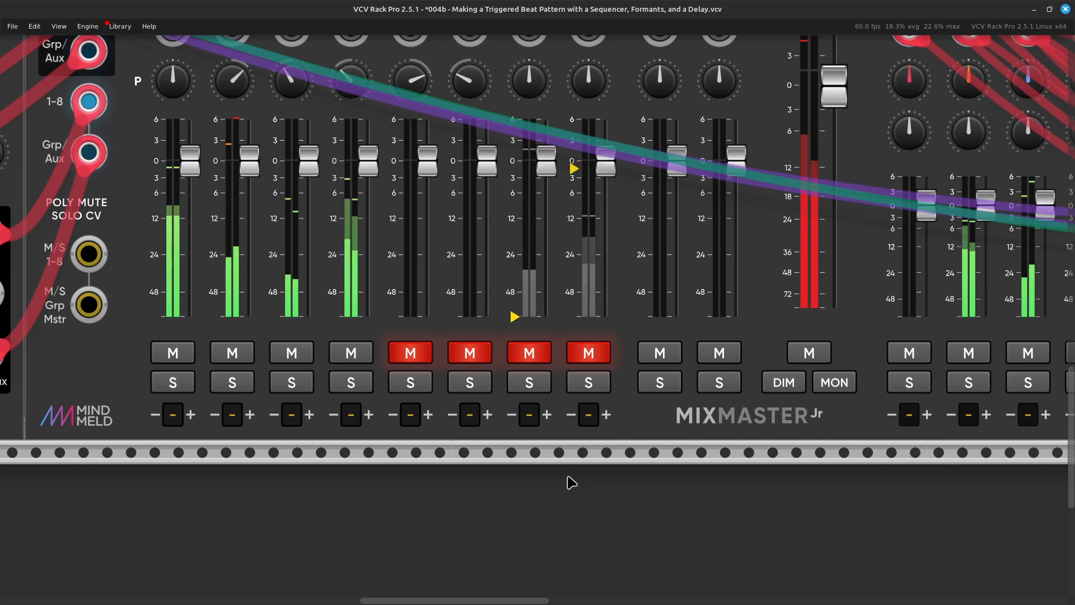
click(410, 353)
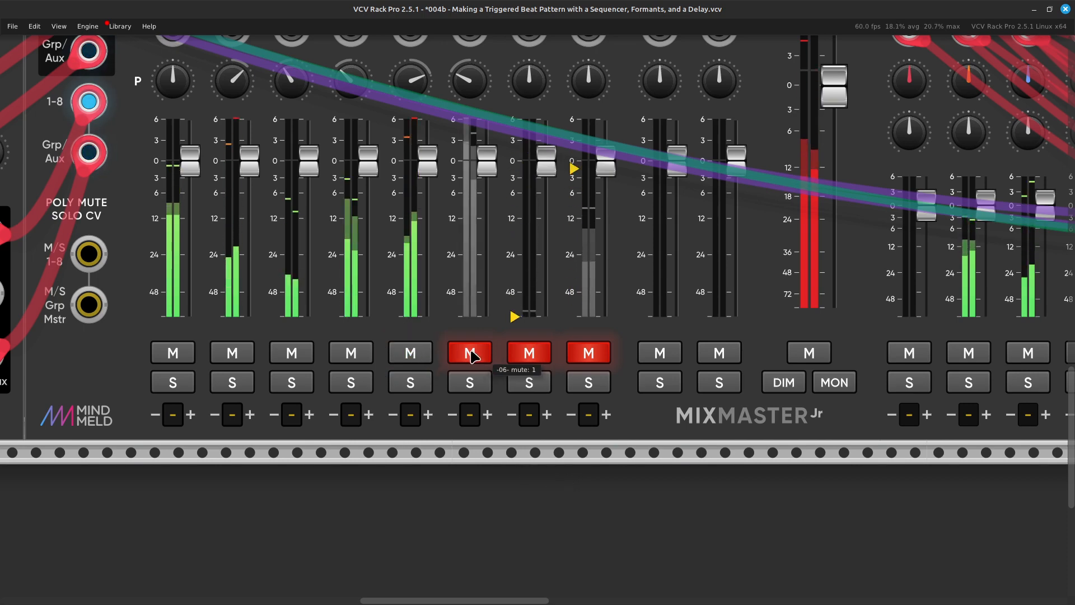
click(470, 352)
Step: Select channel 5 for editing on the first Comp II
scroll(421, 399, left, 15)
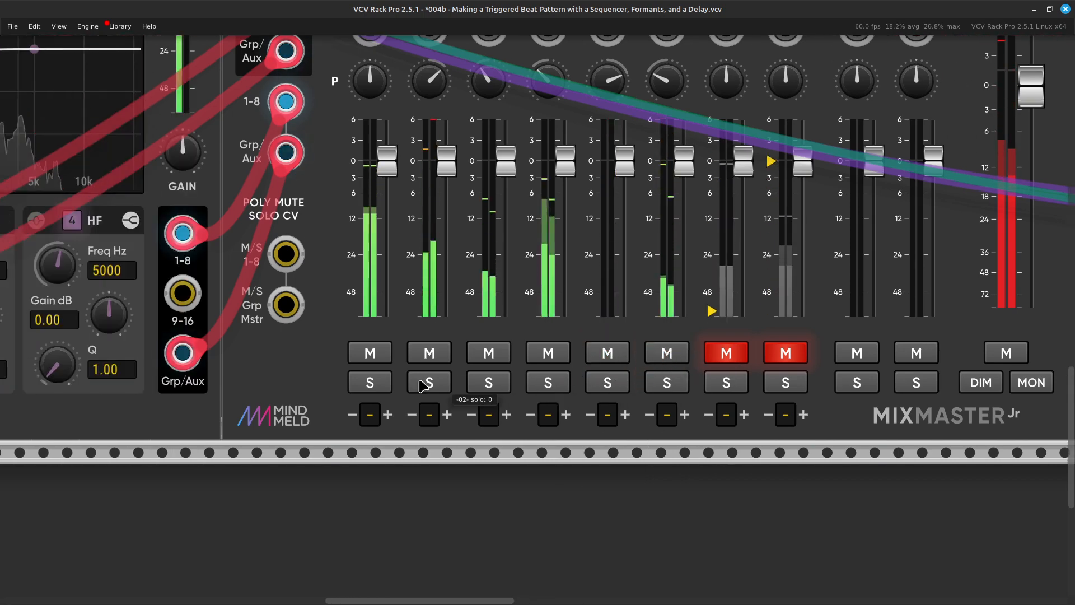
scroll(421, 399, up, 3)
scroll(421, 385, left, 12)
scroll(421, 385, up, 3)
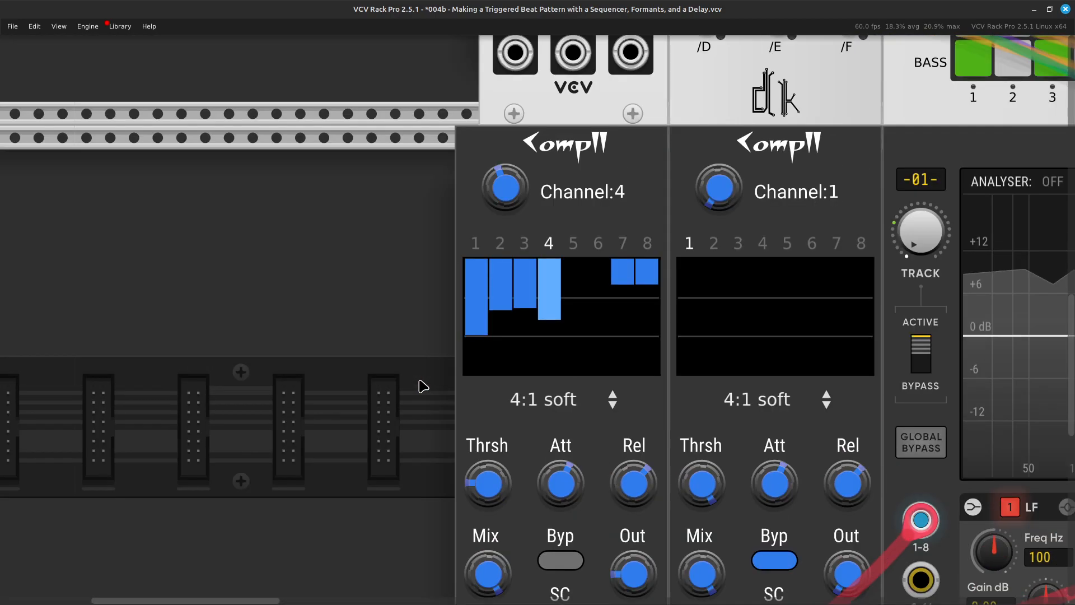
scroll(423, 386, right, 4)
scroll(423, 386, down, 3)
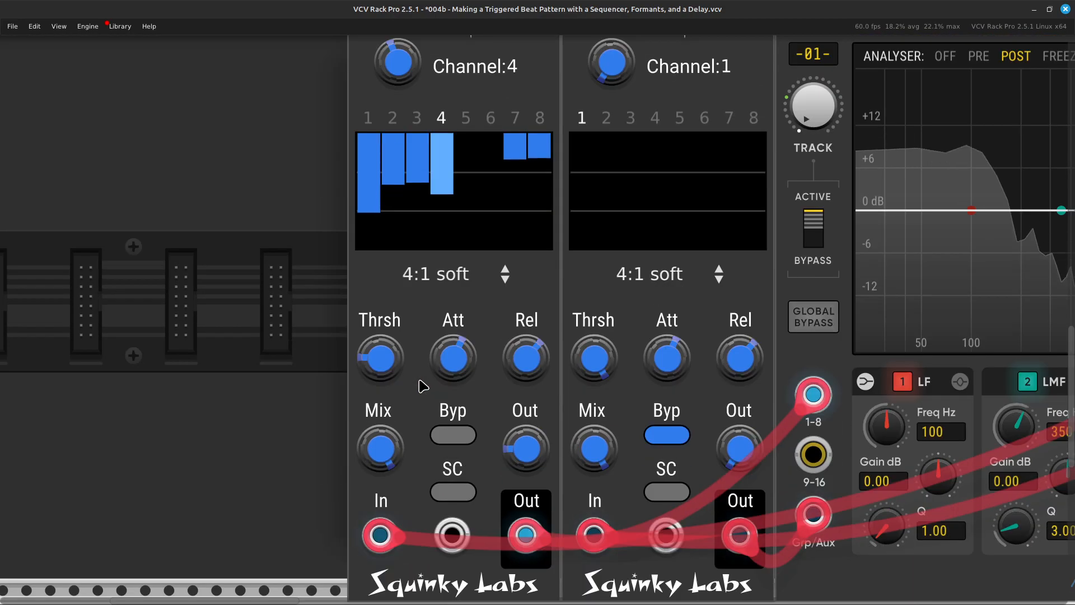
scroll(423, 386, up, 2)
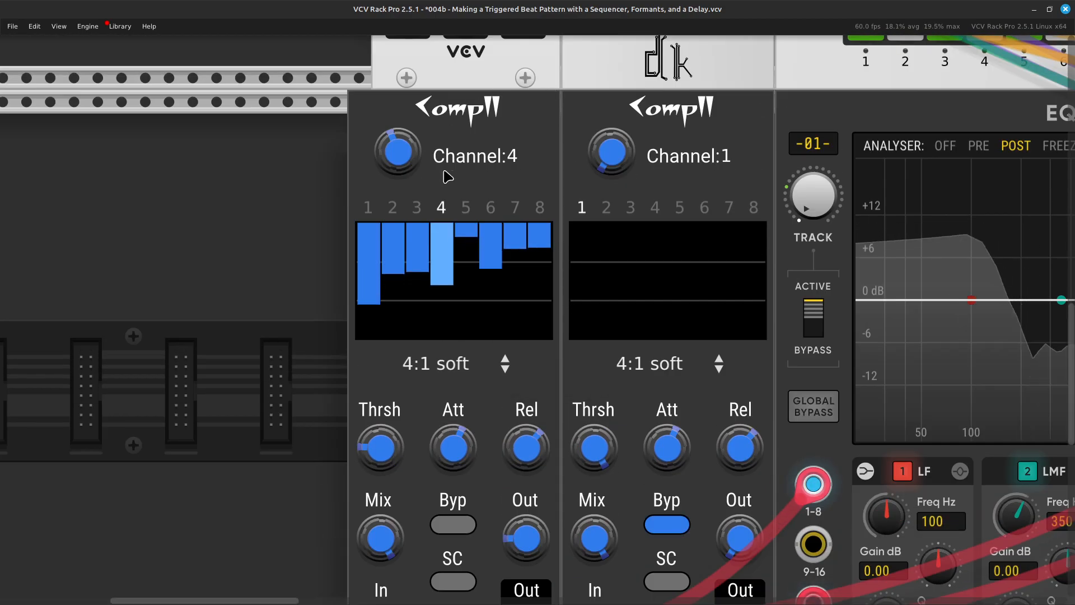
right_click(400, 154)
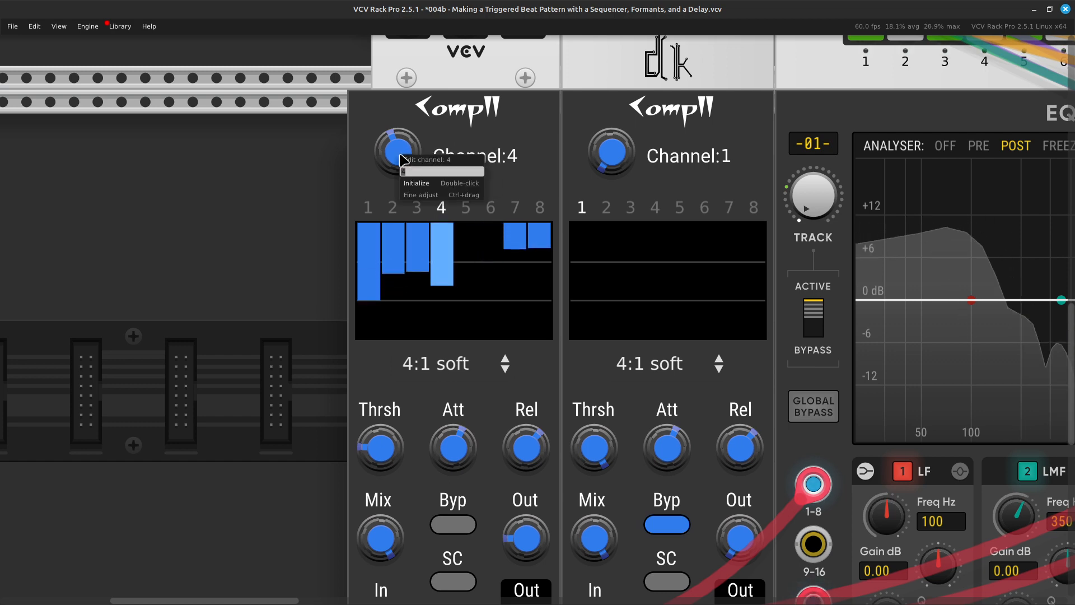
text(5)
key(Return)
Step: Set channel 5's compression threshold to -30.46 dB and its makeup gain to 15.42 dB on the first Comp II
scroll(400, 154, down, 5)
scroll(404, 161, down, 3)
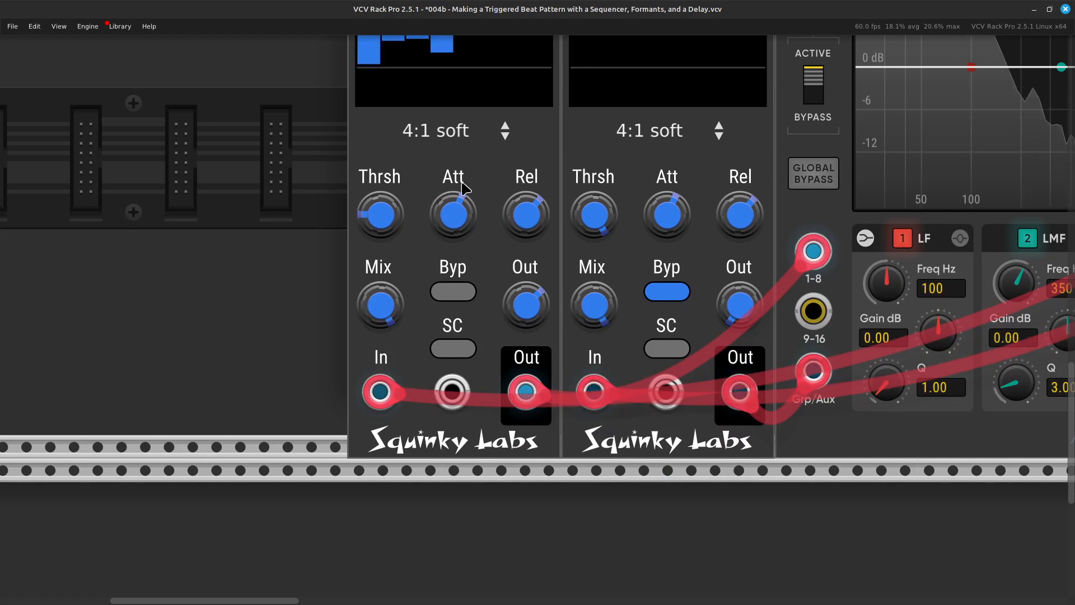
mouse_move(525, 314)
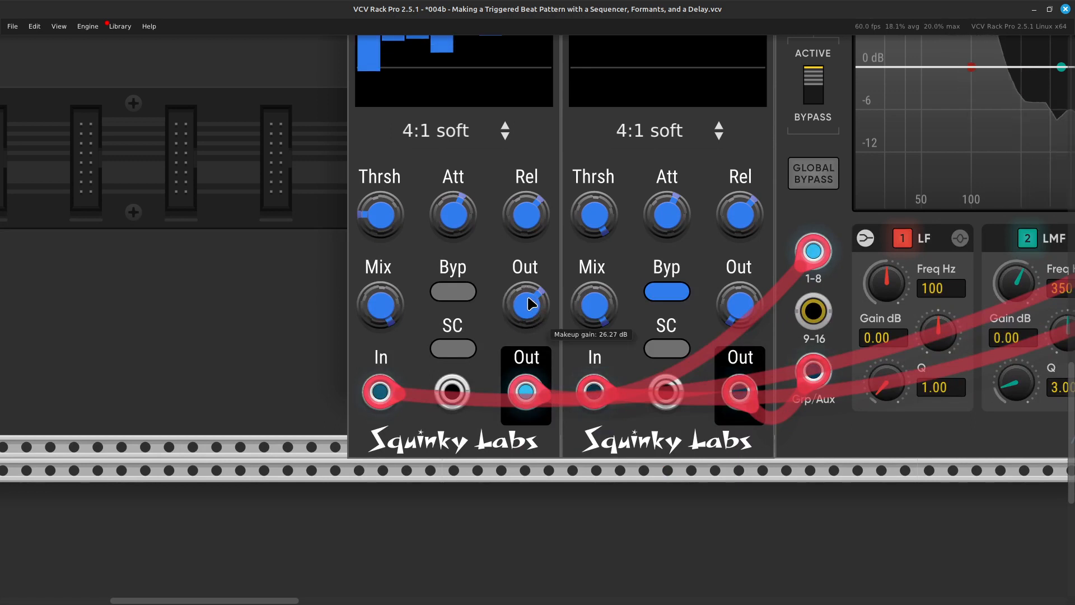
drag(526, 314, 526, 348)
drag(386, 208, 386, 208)
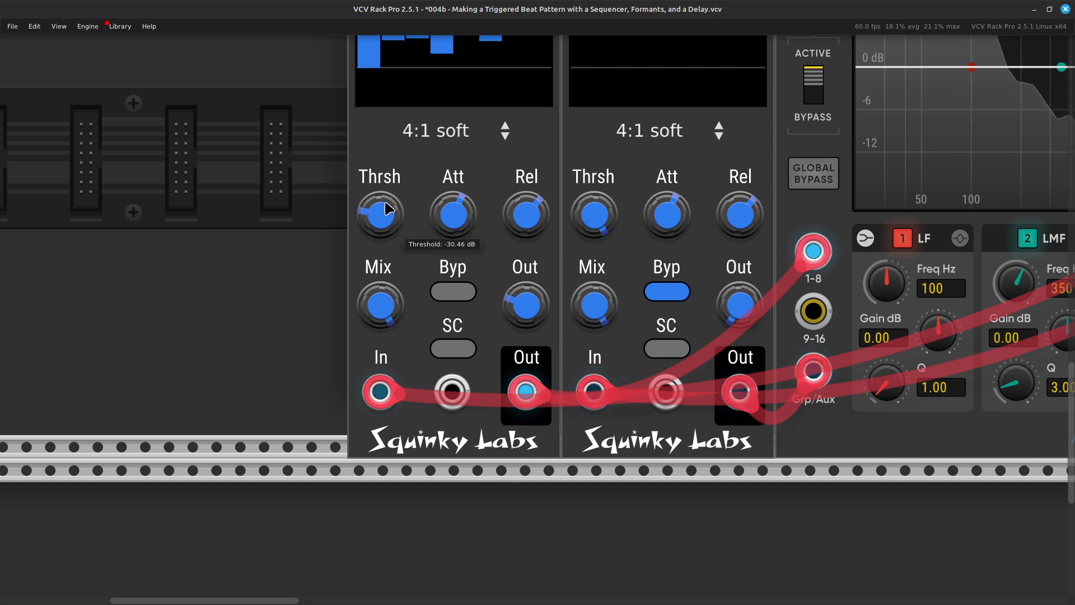
scroll(509, 450, up, 3)
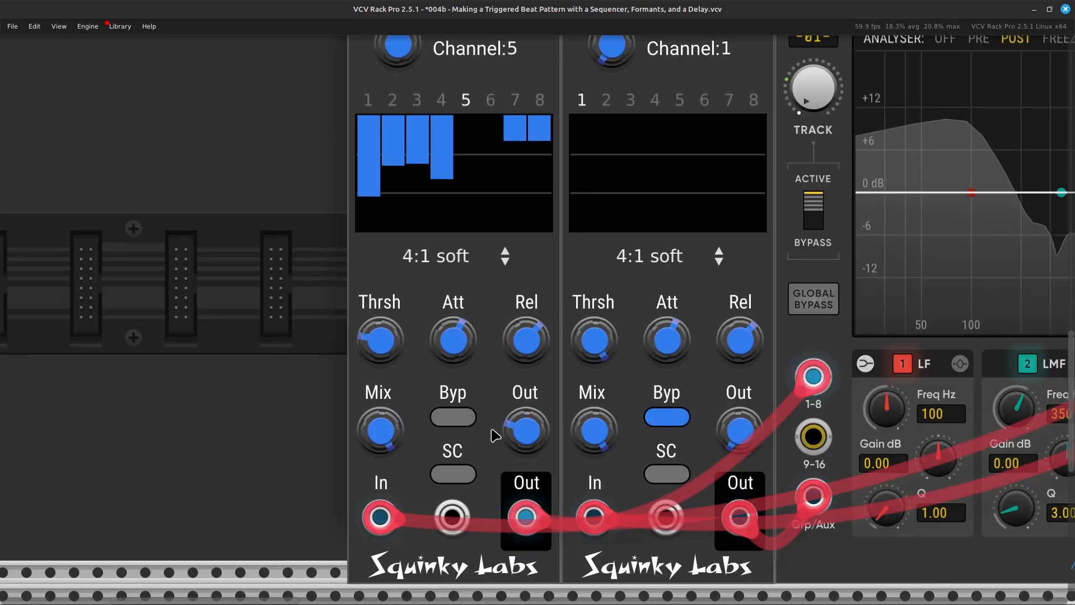
drag(525, 431, 525, 430)
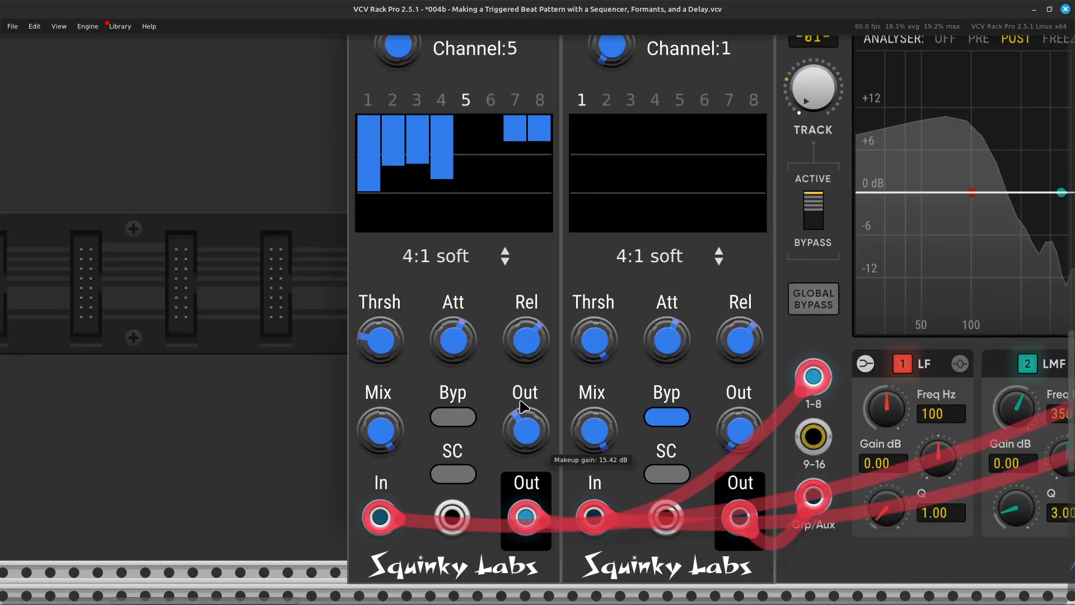
Step: Switch the first Comp II to channel 6, set its threshold to -32.00 dB and reduce its makeup gain
scroll(572, 322, up, 3)
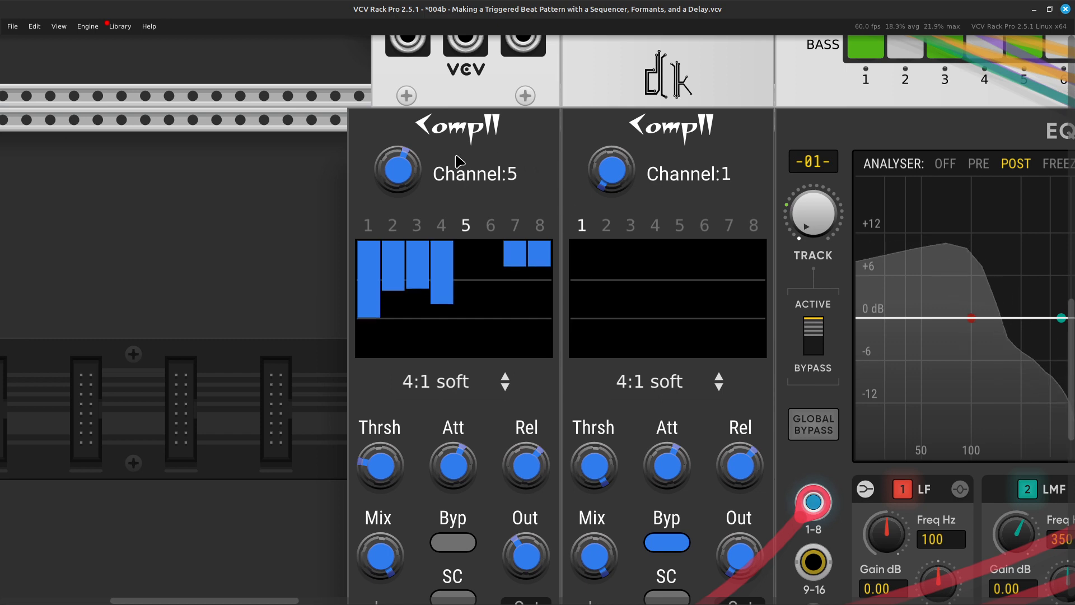
right_click(407, 172)
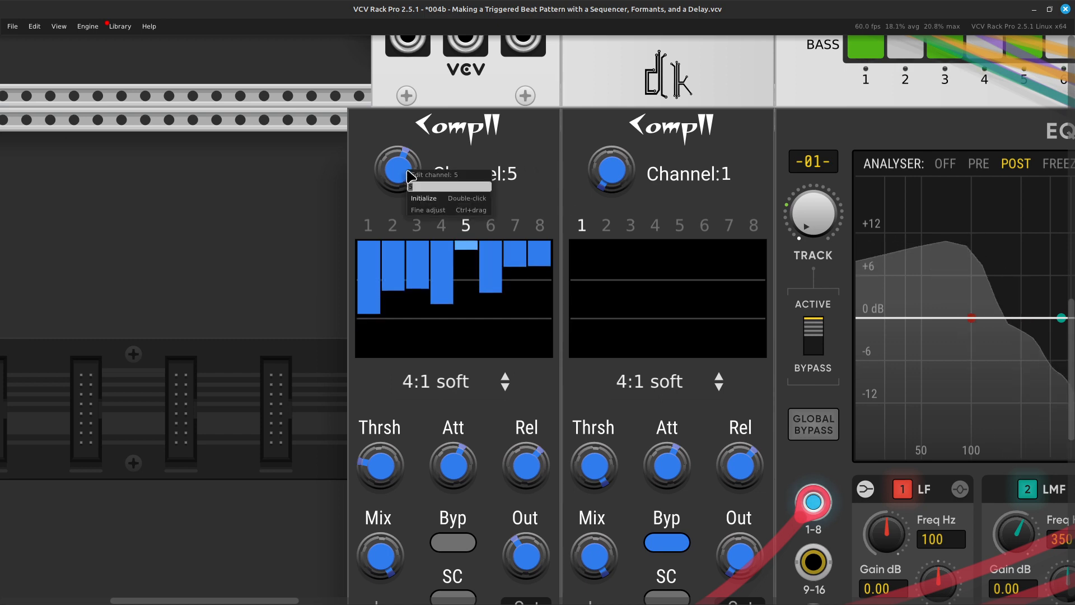
text(6)
key(Return)
scroll(412, 177, down, 6)
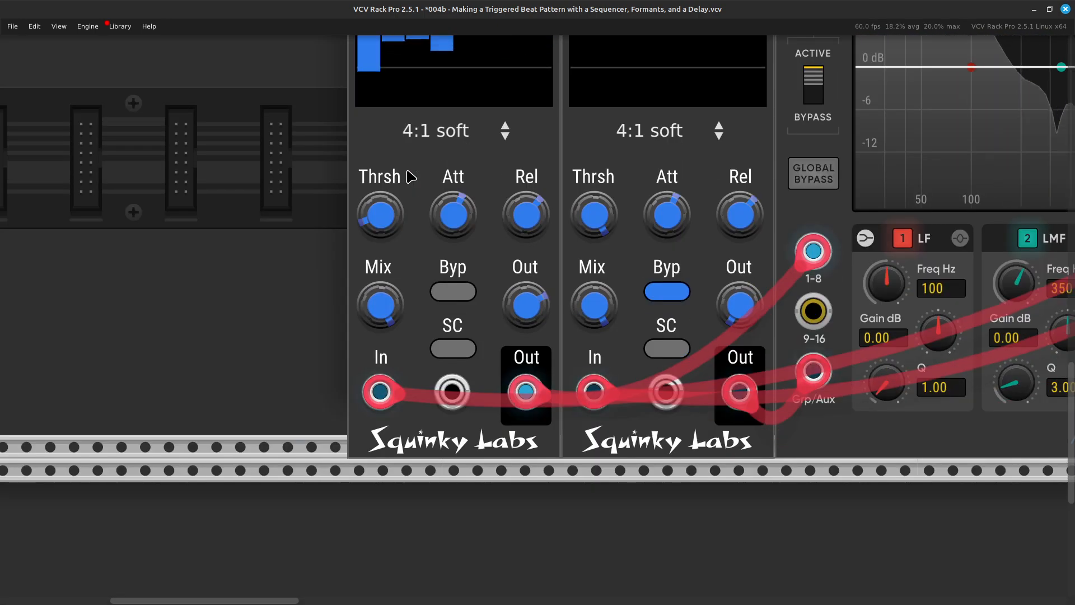
drag(527, 293, 528, 327)
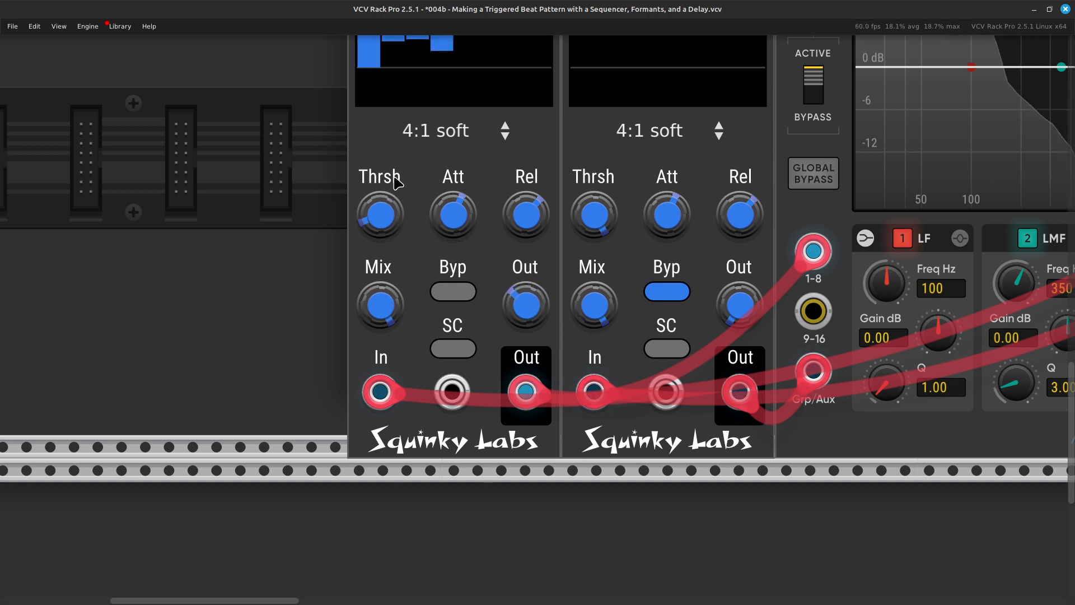
drag(399, 201, 399, 196)
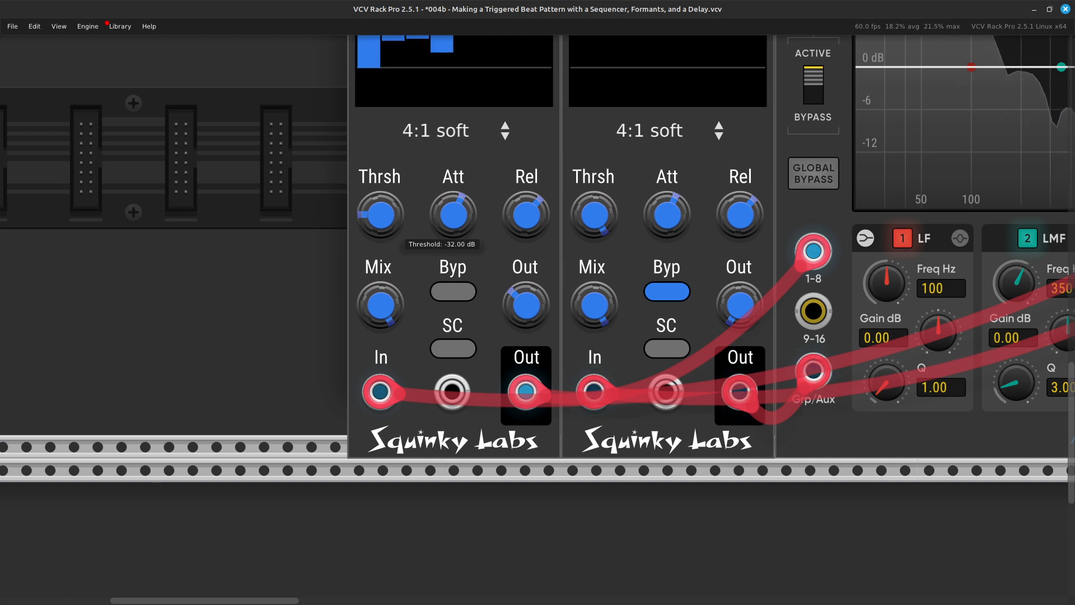
drag(526, 297, 527, 290)
Step: Return the first Comp II to channel 5 and set its makeup gain to 21.45 dB
scroll(486, 275, up, 6)
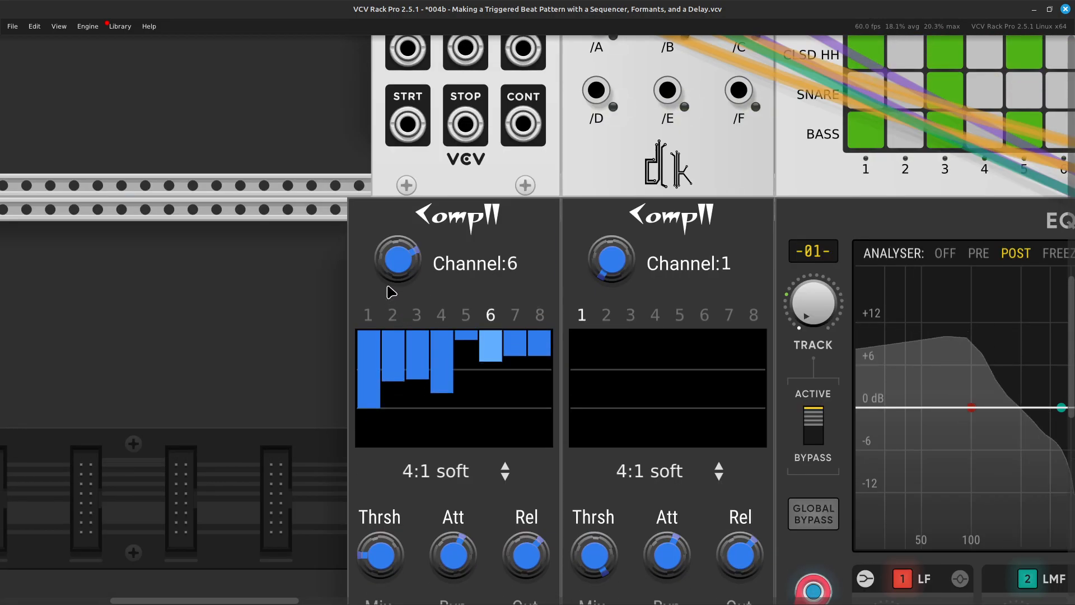
right_click(404, 261)
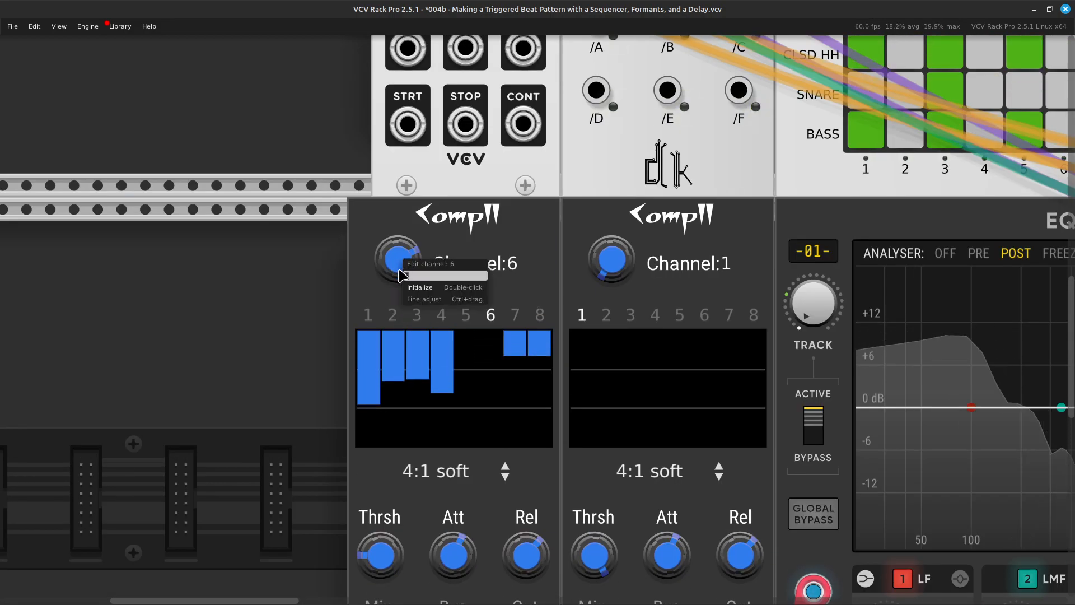
text(5)
key(Return)
scroll(403, 273, down, 4)
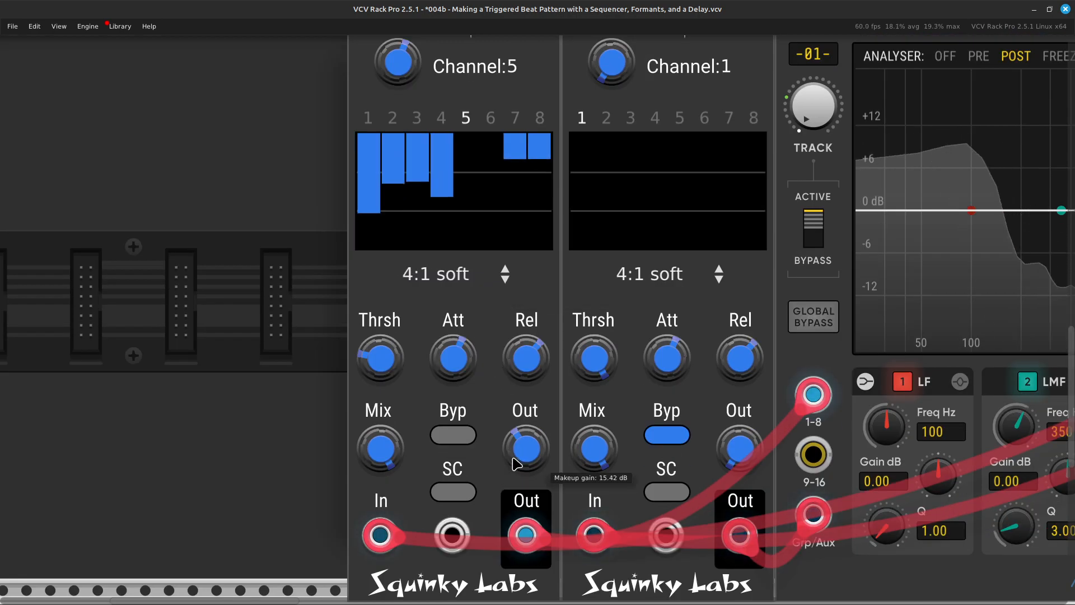
drag(527, 448, 526, 462)
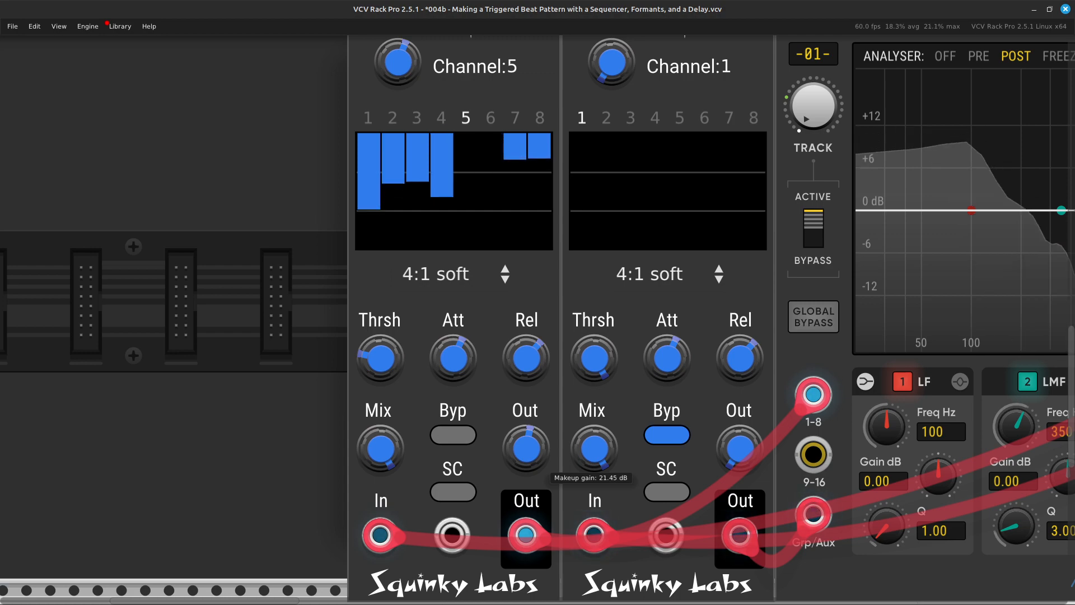
Step: Examine the level meters of the MixMaster channels, the master output and the aux returns
key(Right)
key(Right)
key(Right)
key(Right)
key(Right)
key(Right)
key(Right)
key(Right)
key(Right)
key(Right)
key(Right)
key(Right)
key(Right)
key(Right)
key(Right)
key(Right)
key(Right)
key(Right)
key(Right)
key(Right)
key(Right)
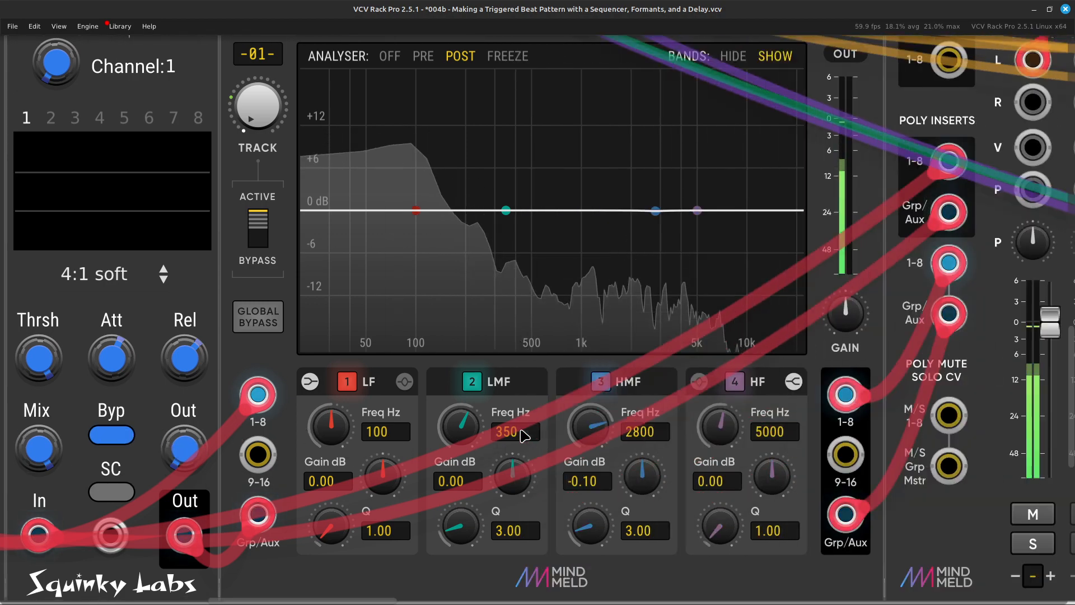
key(Right)
key(Right)
key(Right)
key(Right)
key(Right)
key(Right)
key(Right)
key(Right)
key(Right)
key(Right)
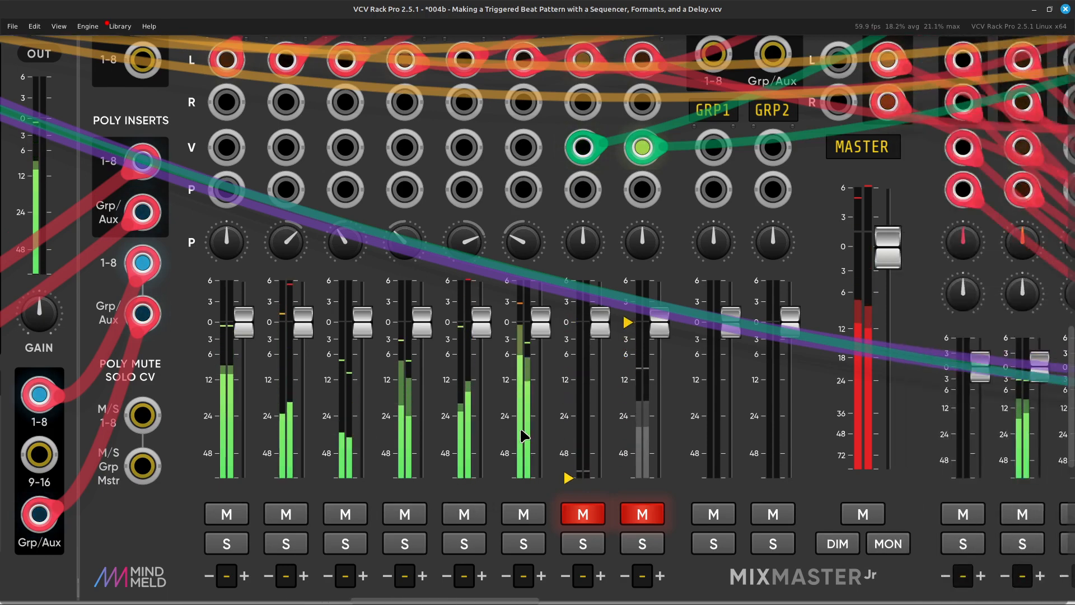
key(Down)
key(Down)
key(Down)
key(Down)
key(Down)
key(Down)
key(Right)
key(Right)
key(Right)
key(Right)
key(Right)
key(Right)
key(Right)
key(Right)
key(Right)
key(Right)
key(Right)
key(Right)
key(Right)
key(Right)
key(Right)
key(Up)
key(Up)
key(Up)
key(Up)
key(Up)
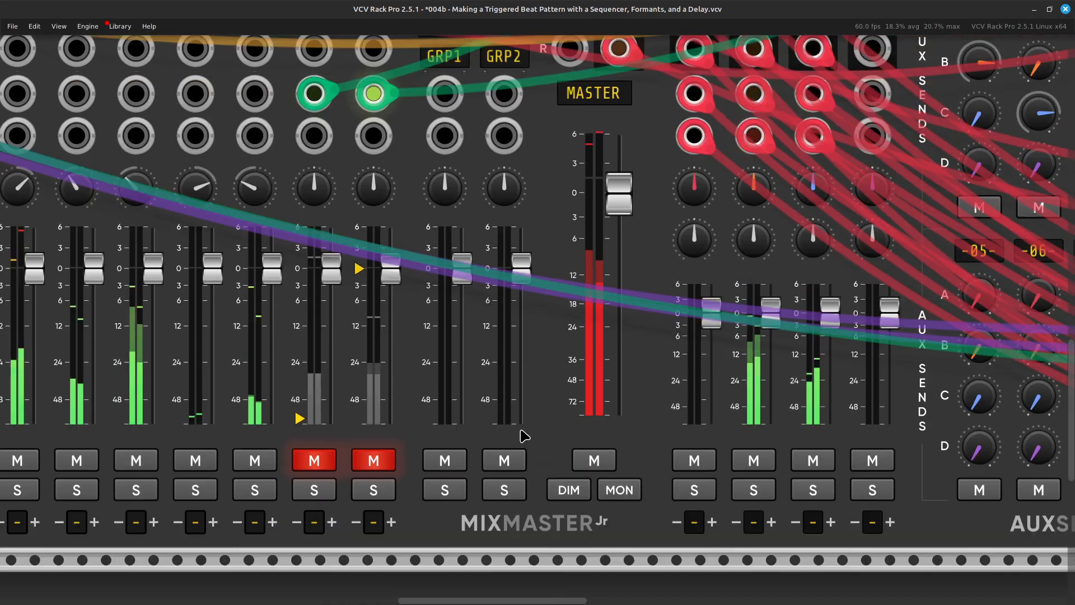
Step: Lower the MixMaster faders for channels 2 and 3 to about -3 dB, channel 4 to -2.334 dB and channel 5 to -2.6955 dB
key(Left)
key(Left)
key(Left)
key(Left)
key(Left)
key(Left)
key(Left)
key(Left)
key(Left)
key(Left)
key(Left)
key(Left)
key(Left)
key(Left)
key(Left)
key(Left)
key(Left)
key(Left)
key(Left)
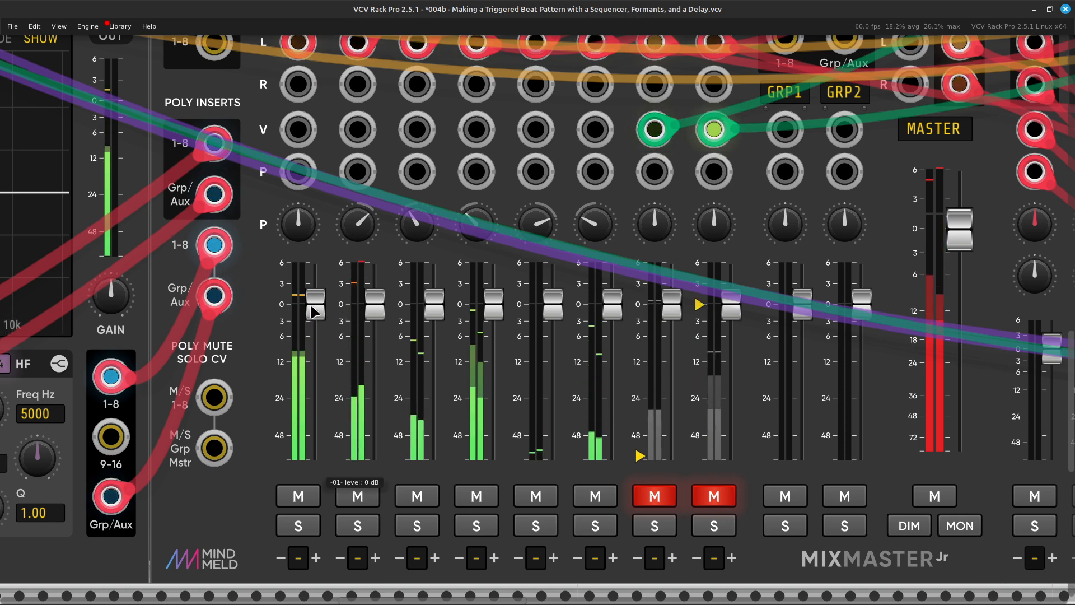
mouse_move(374, 317)
mouse_down()
mouse_move(374, 331)
mouse_move(375, 319)
mouse_up()
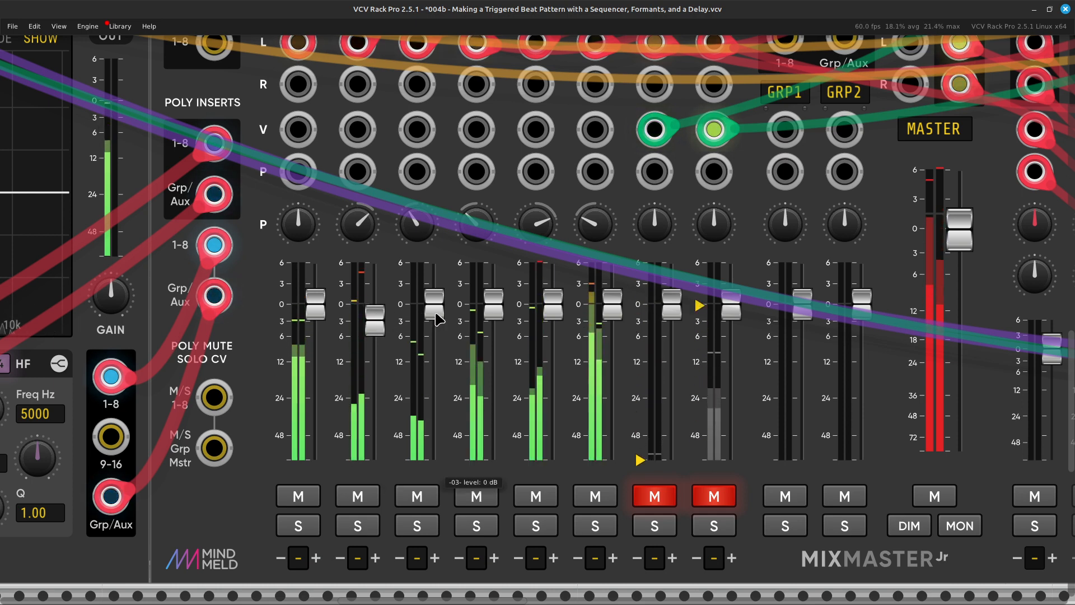
drag(434, 305, 434, 320)
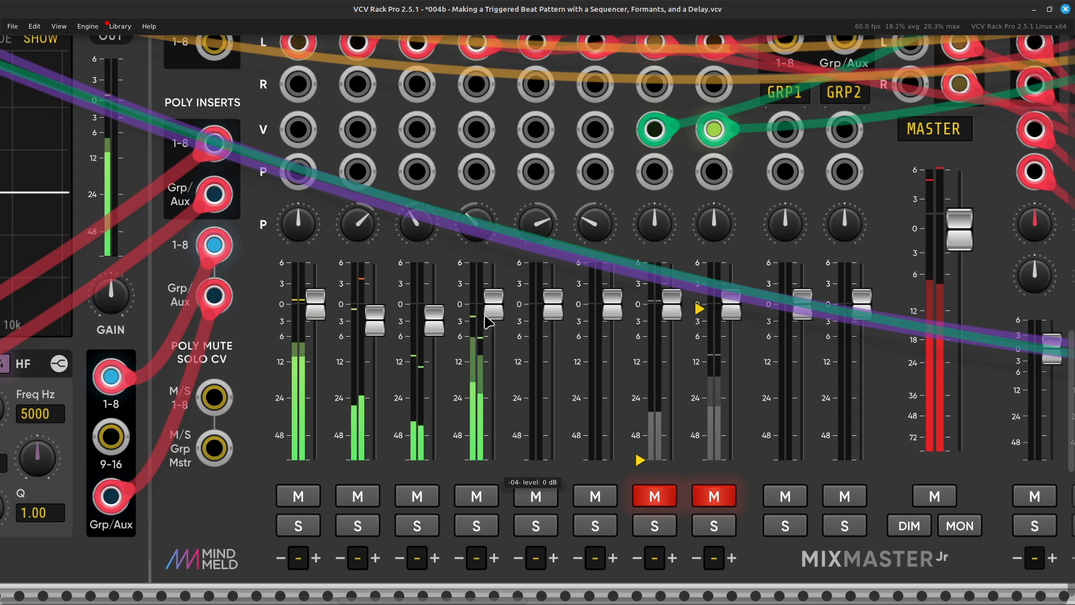
drag(493, 305, 493, 320)
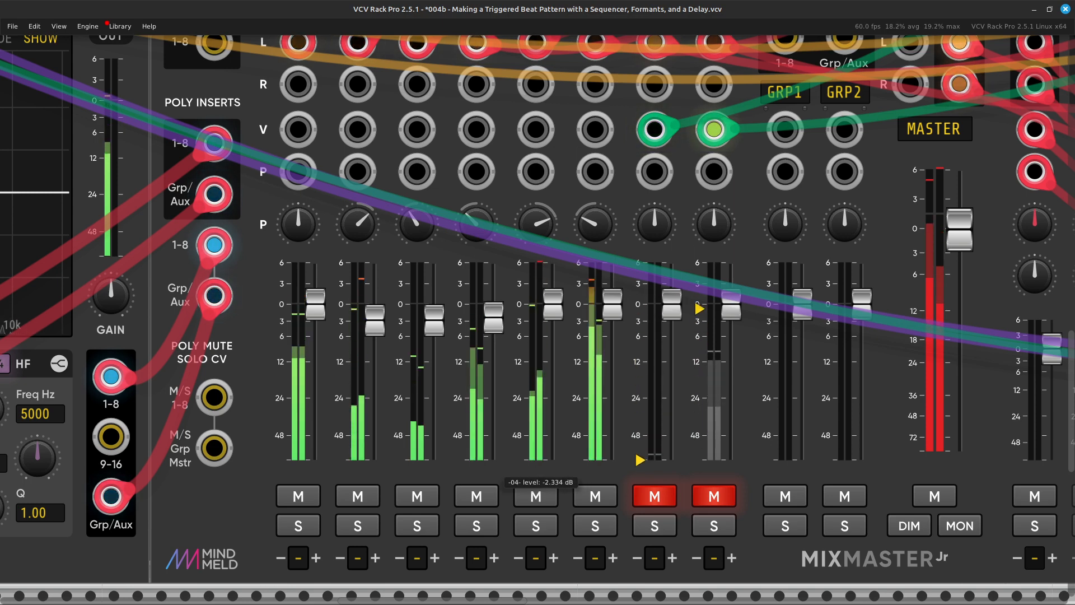
drag(553, 305, 553, 321)
Step: Lower the MixMaster's channel 6 fader to -2.334 dB
scroll(525, 299, right, 10)
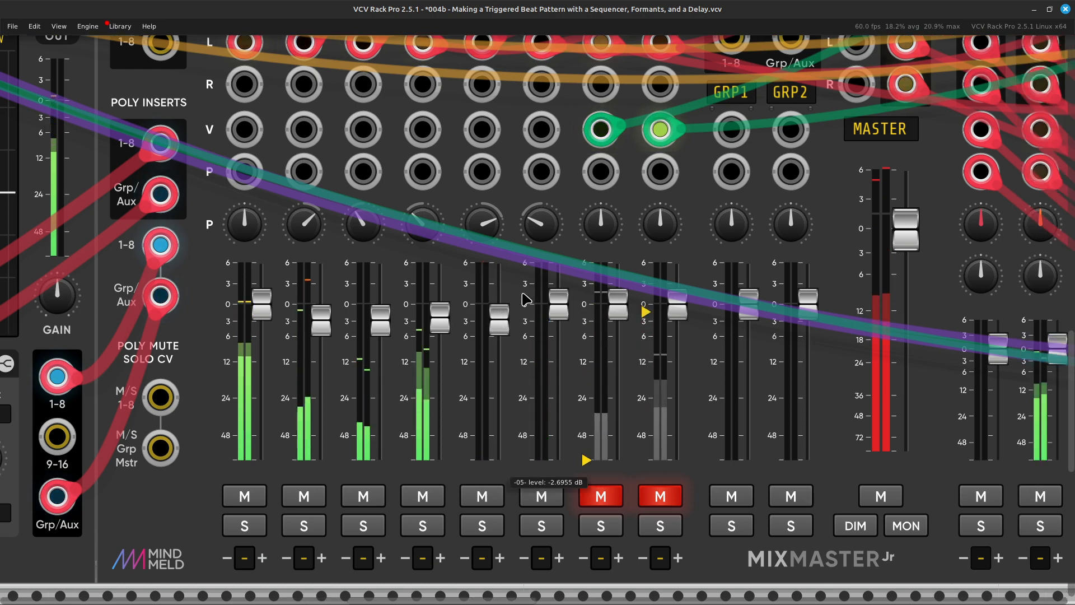
scroll(524, 299, right, 5)
scroll(525, 299, left, 10)
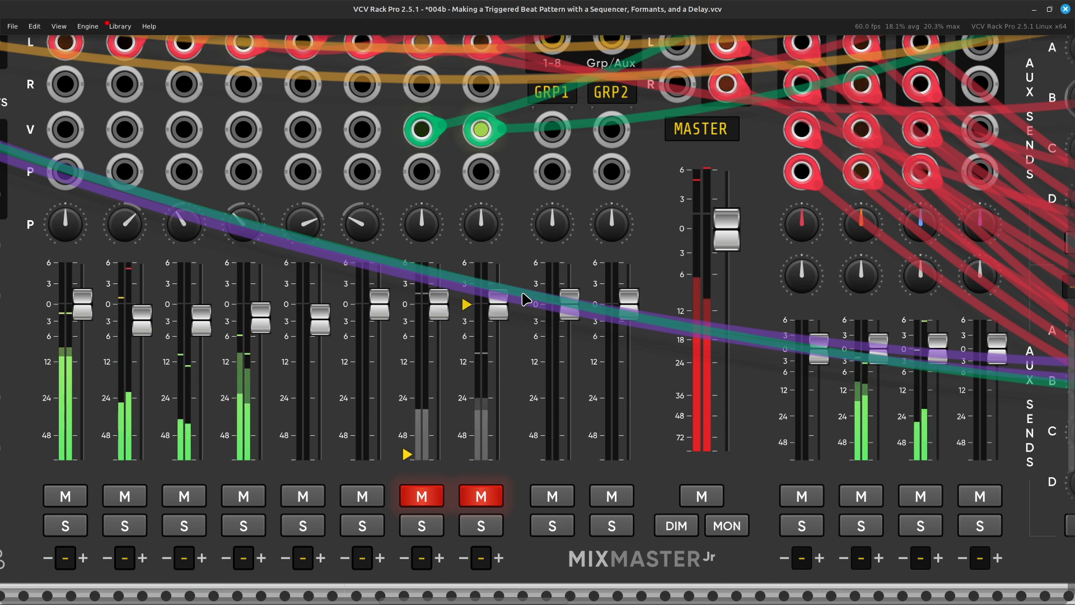
scroll(526, 300, left, 5)
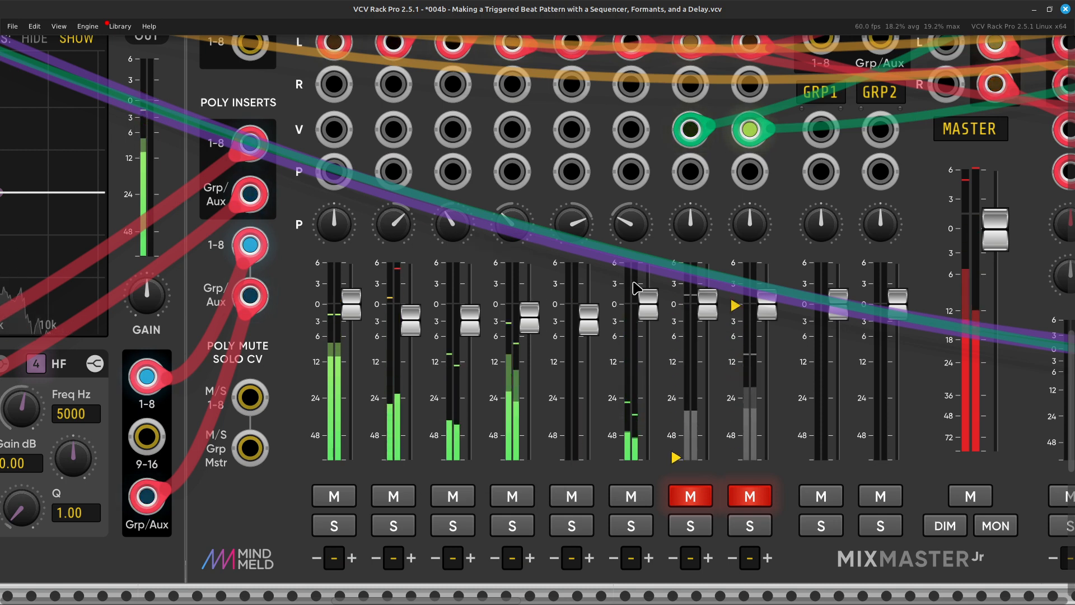
drag(648, 304, 647, 317)
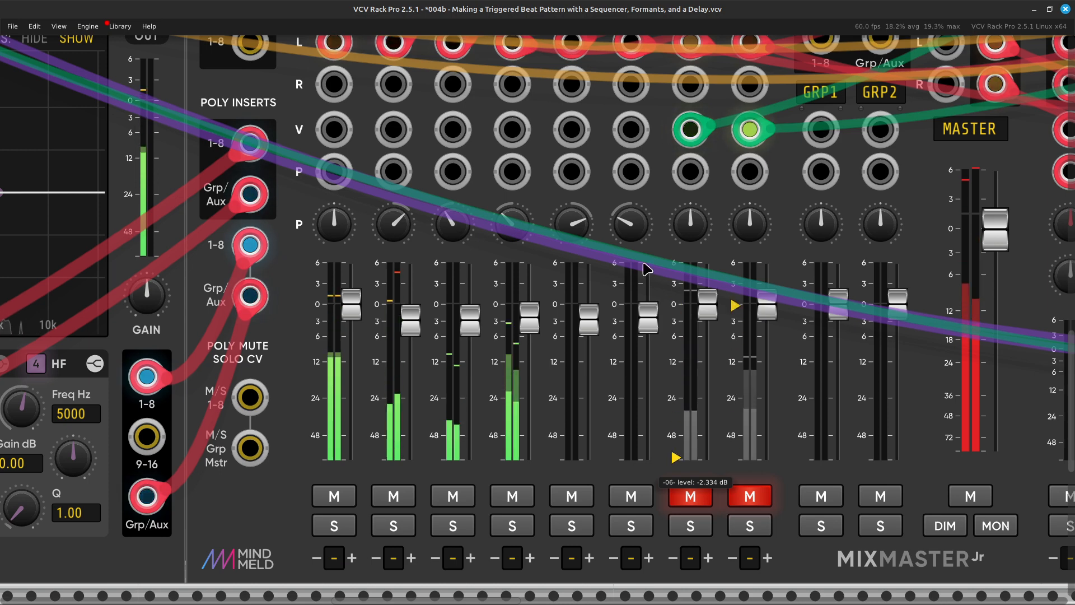
Step: Lower channel 1's AUX B send slightly and raise channel 4's AUX B send to about the same level as channel 3's
scroll(647, 269, right, 5)
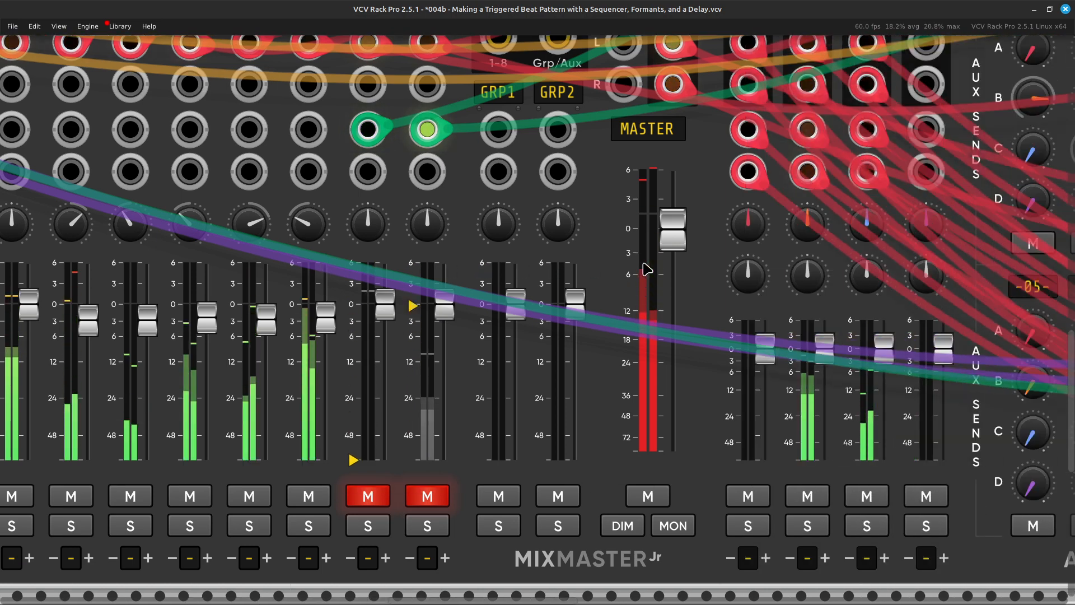
scroll(647, 269, right, 3)
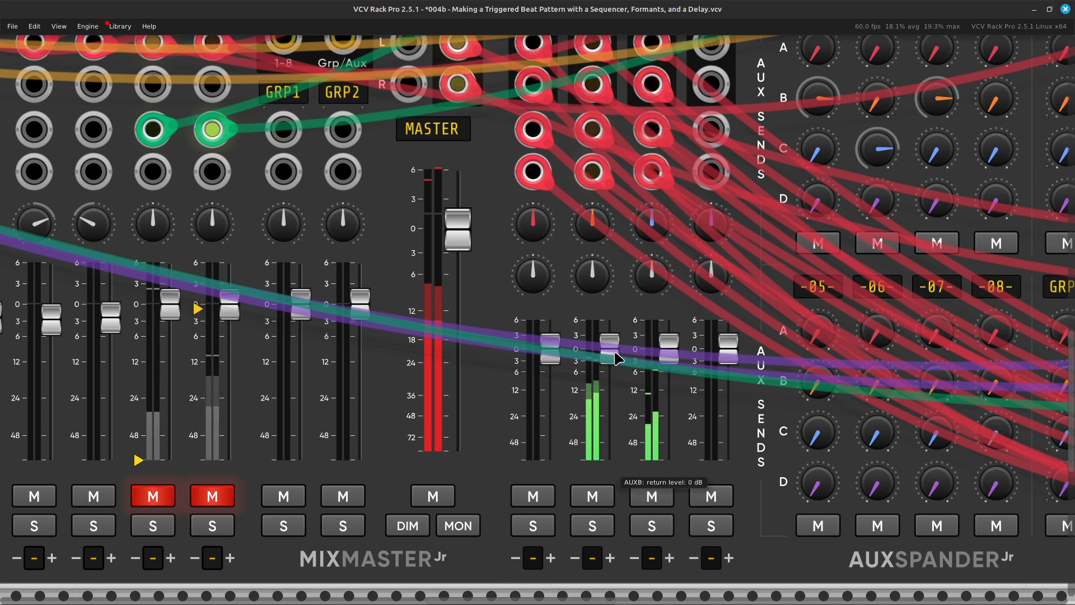
scroll(616, 358, up, 3)
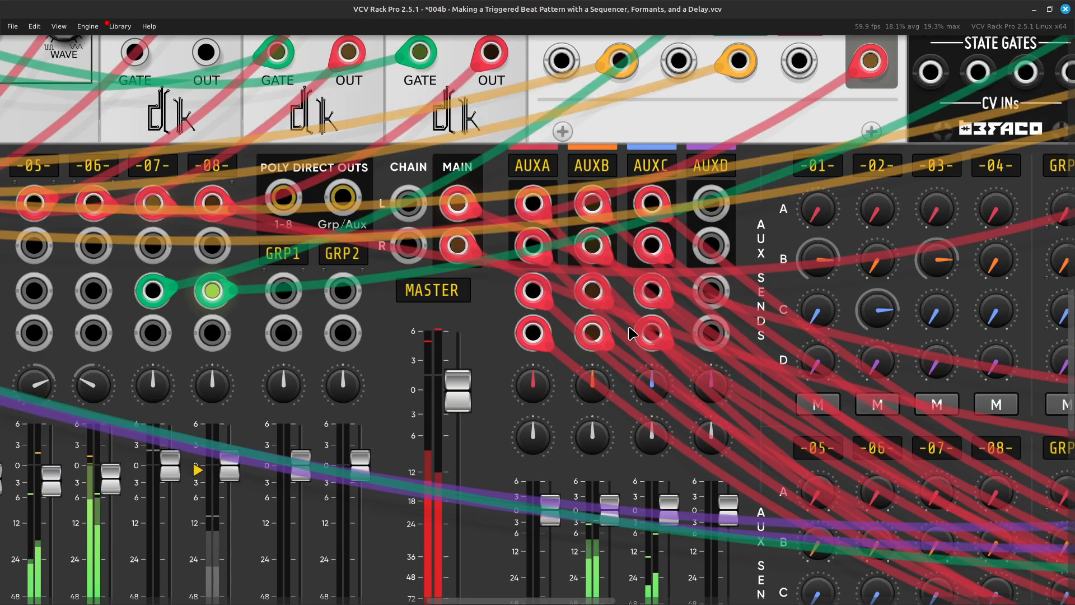
scroll(631, 334, down, 3)
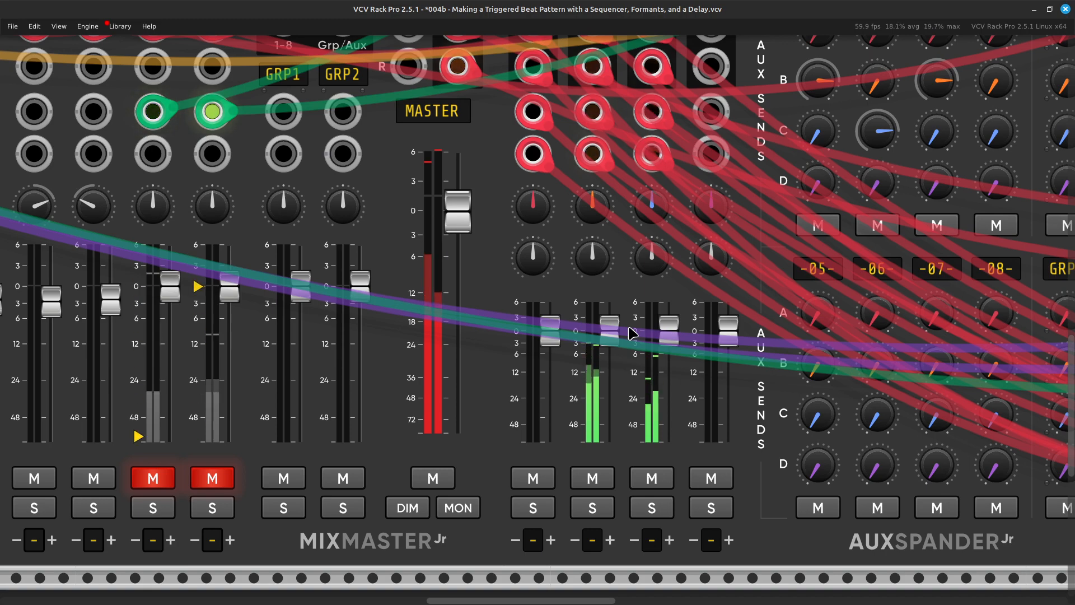
scroll(632, 333, right, 2)
scroll(632, 334, right, 6)
scroll(631, 333, up, 3)
scroll(632, 334, left, 2)
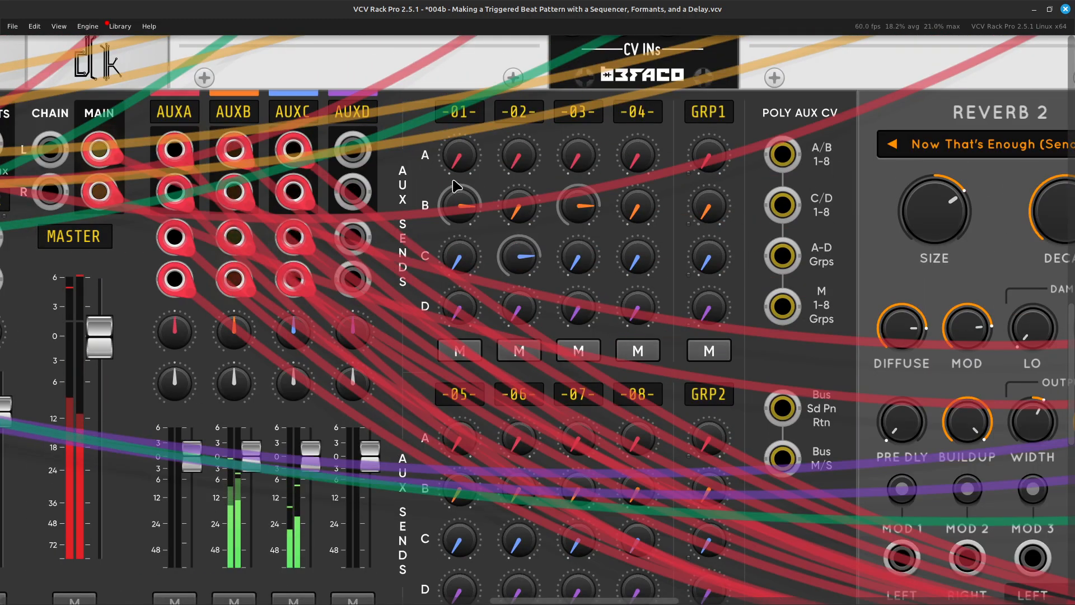
mouse_move(470, 197)
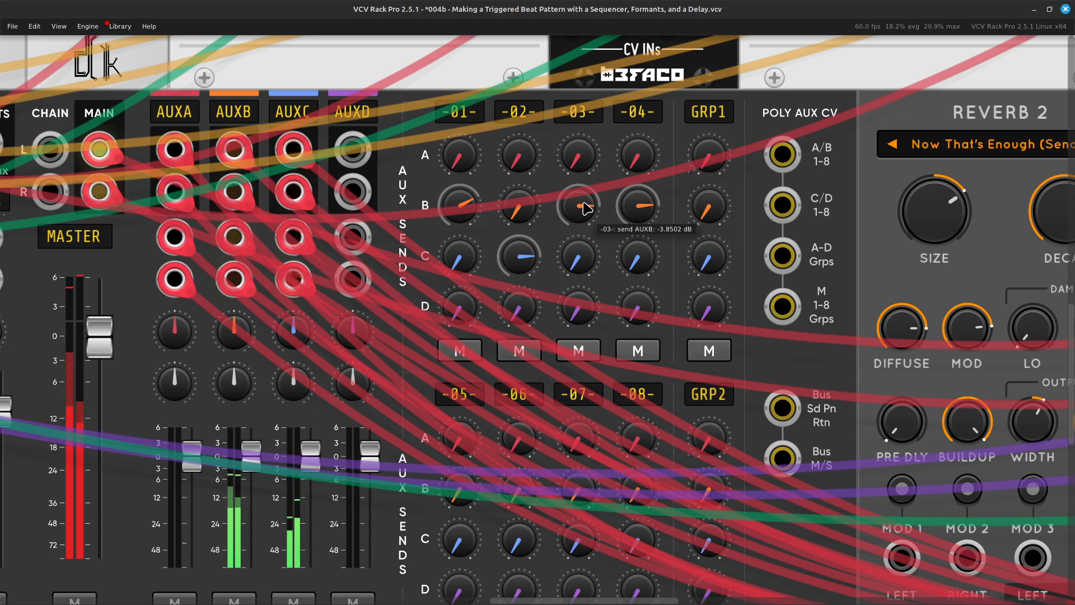
Step: Raise the AUX C sends of channels 5 and 6 to between about -3 and -4 dB
scroll(584, 208, down, 5)
scroll(584, 209, up, 5)
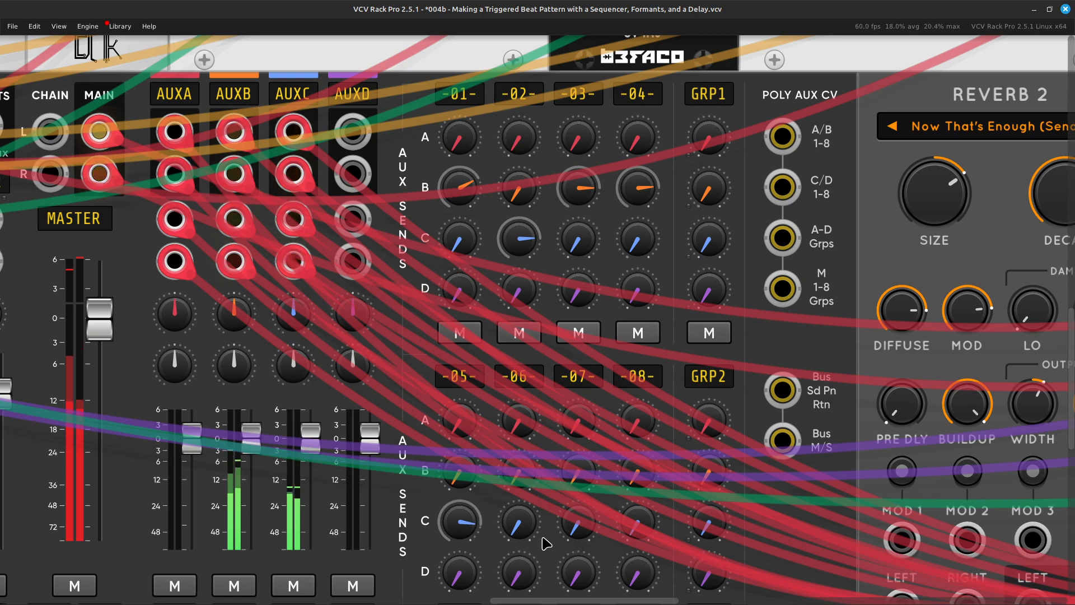
mouse_move(519, 531)
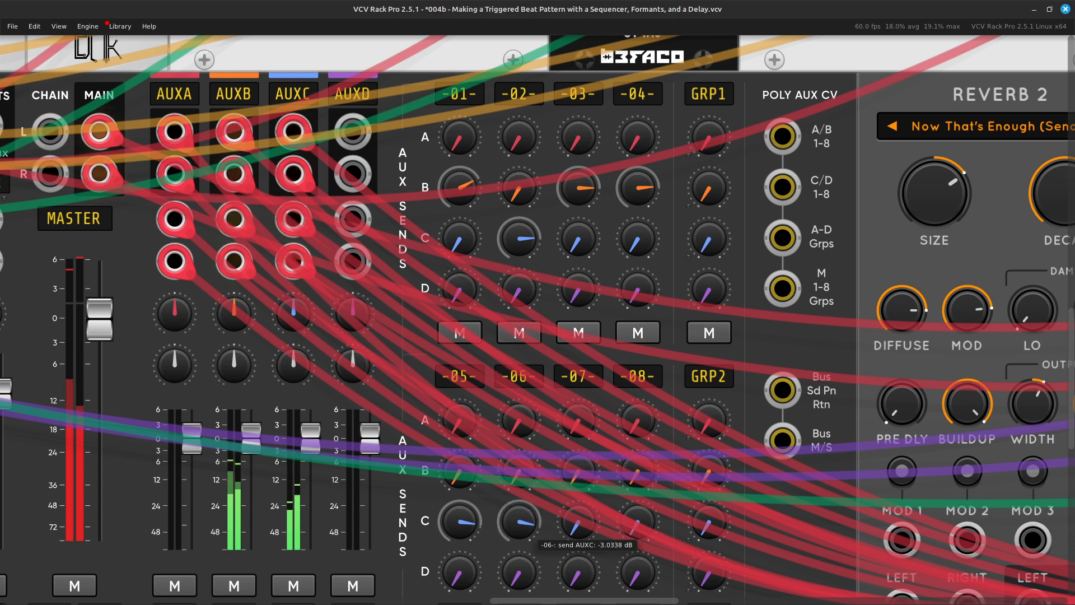
mouse_move(459, 526)
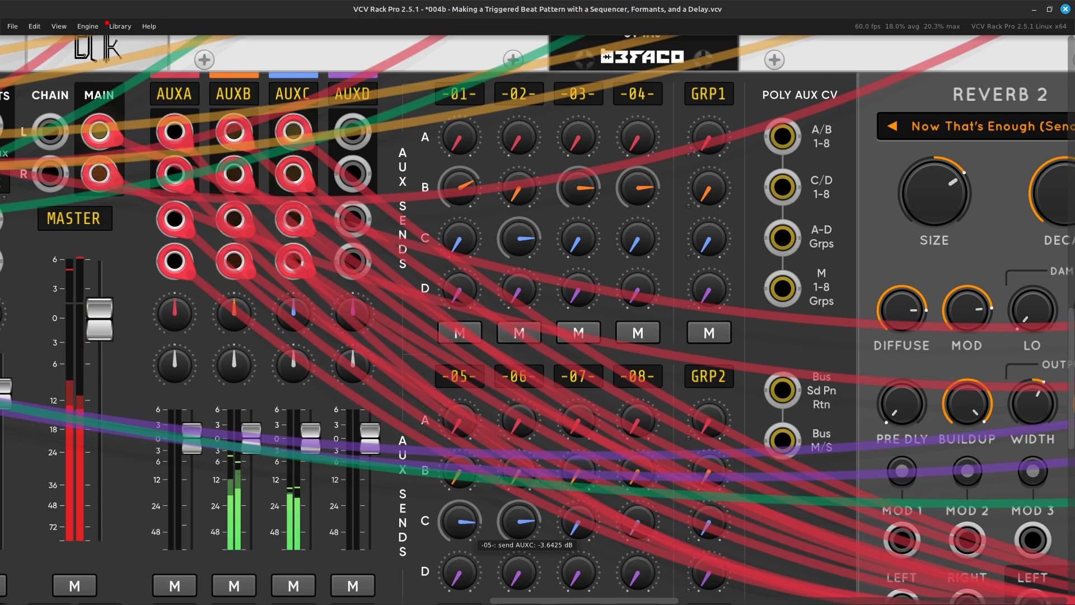
drag(459, 522, 459, 521)
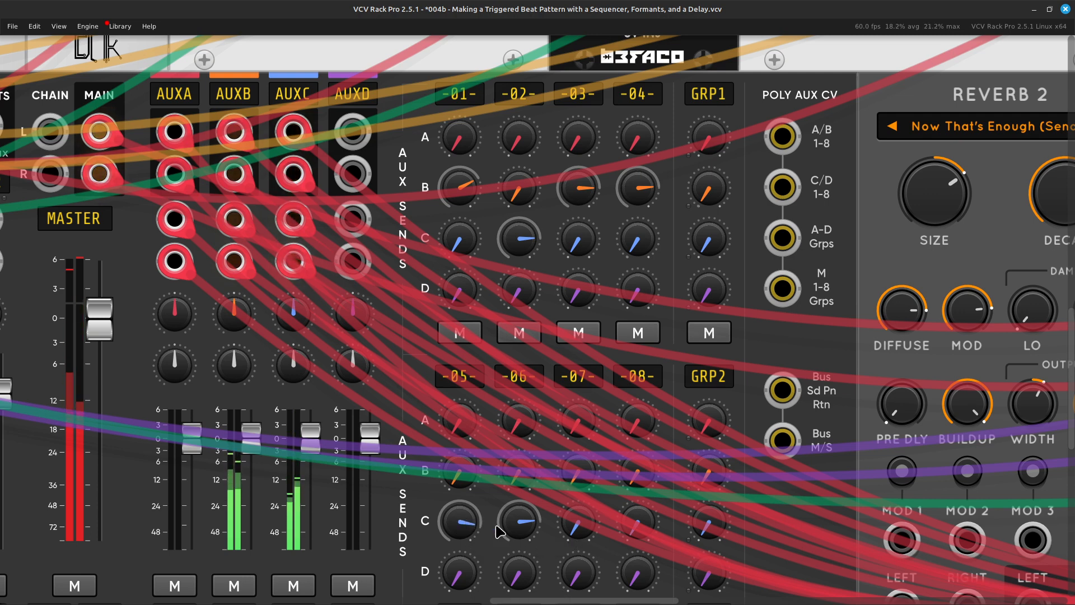
Step: Unmute MixMaster channels 7 and 8
scroll(527, 526, left, 10)
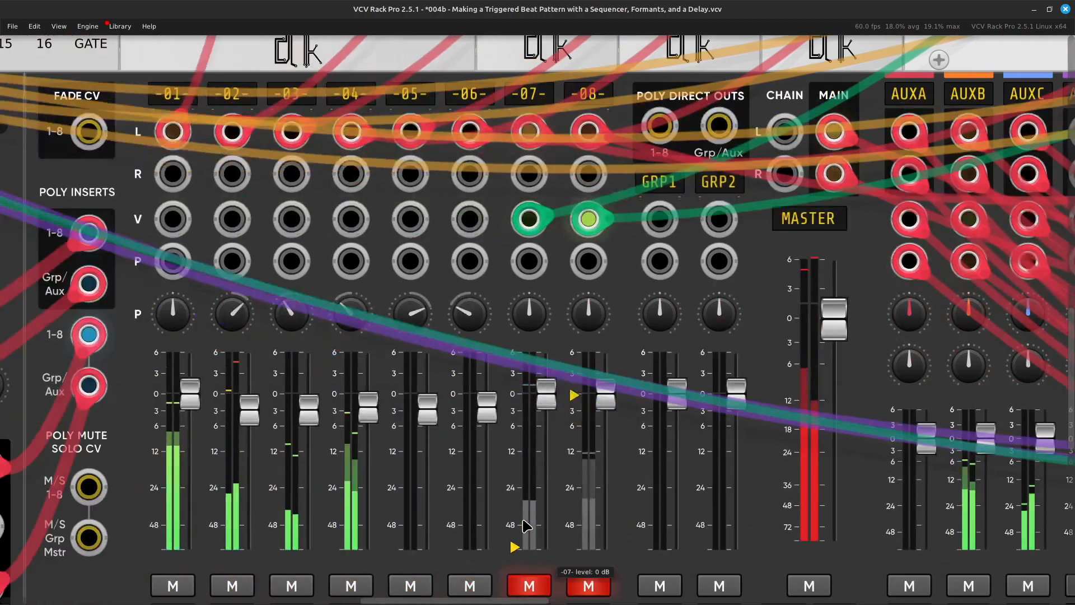
scroll(526, 526, down, 3)
scroll(527, 527, left, 5)
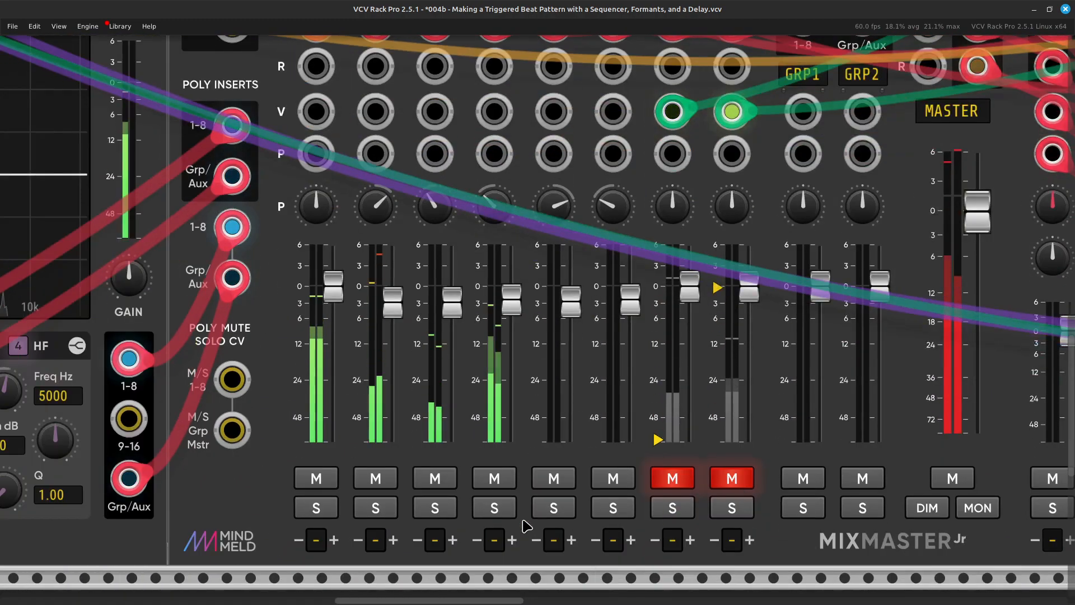
scroll(526, 527, right, 6)
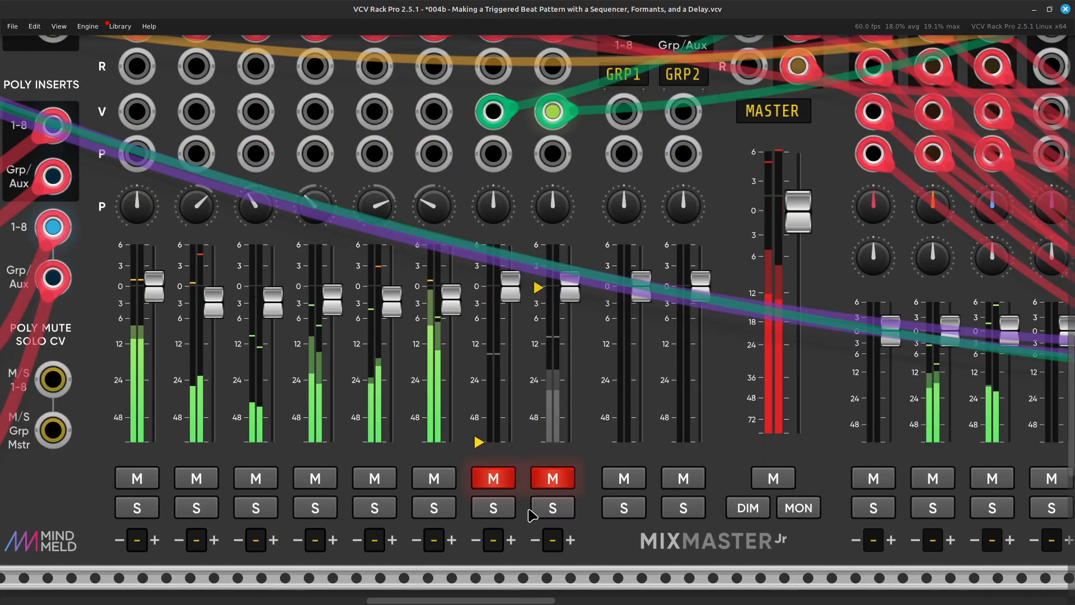
click(510, 478)
click(567, 477)
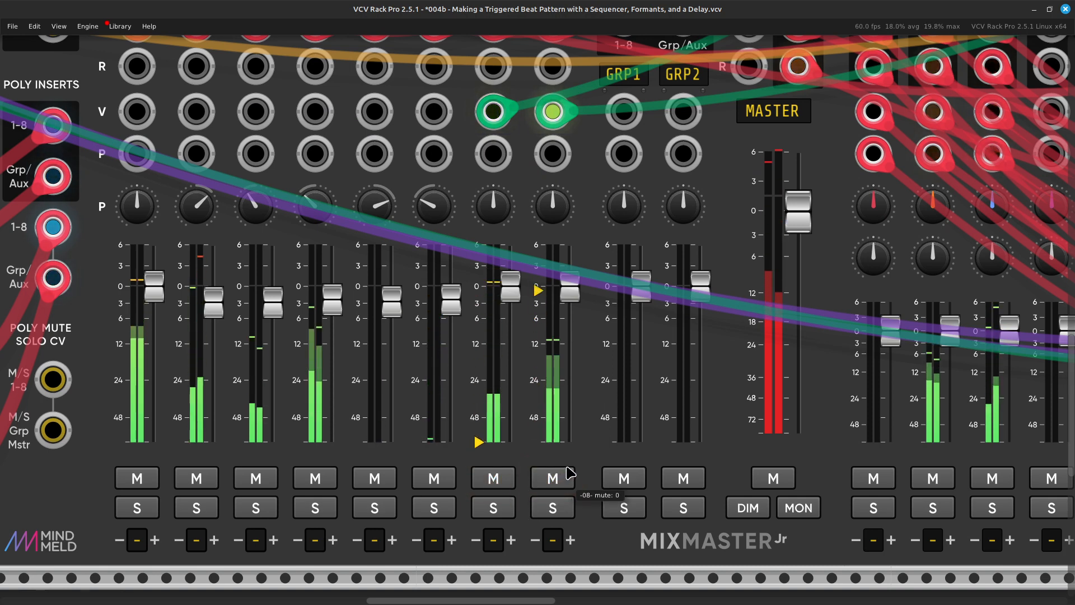
Step: Lower the MixMaster faders for channel 7 to -8.2772 dB and channel 8 to -7.4777 dB
scroll(567, 460, left, 15)
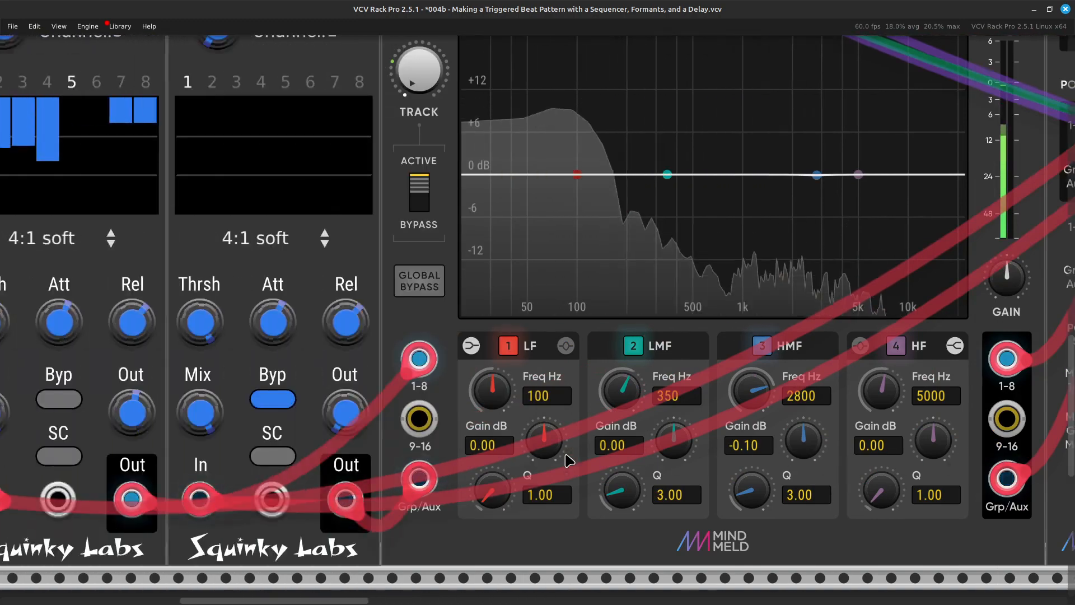
scroll(567, 460, up, 4)
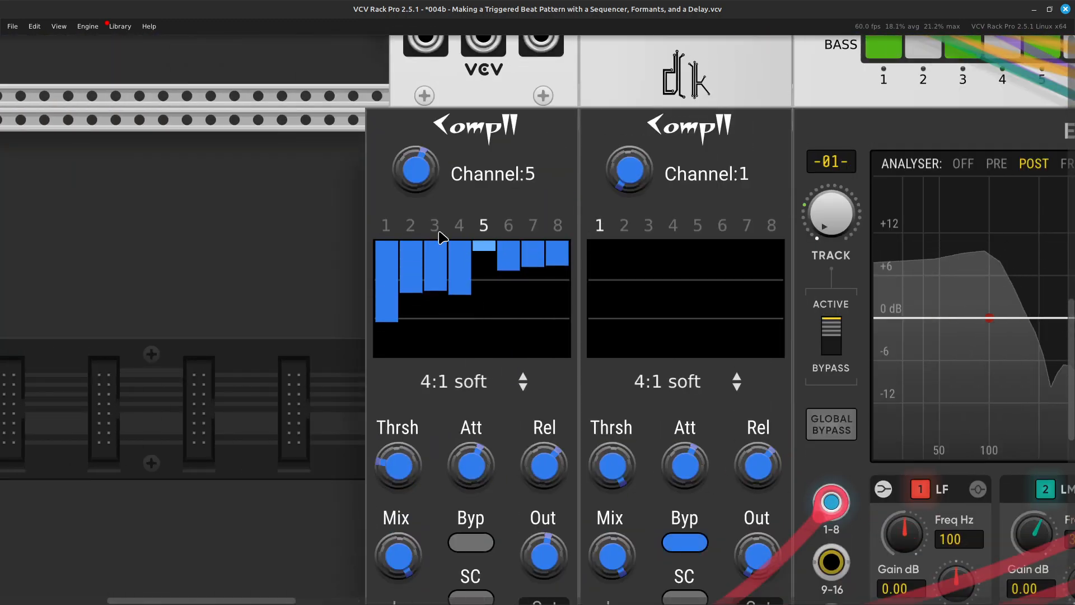
scroll(431, 190, right, 15)
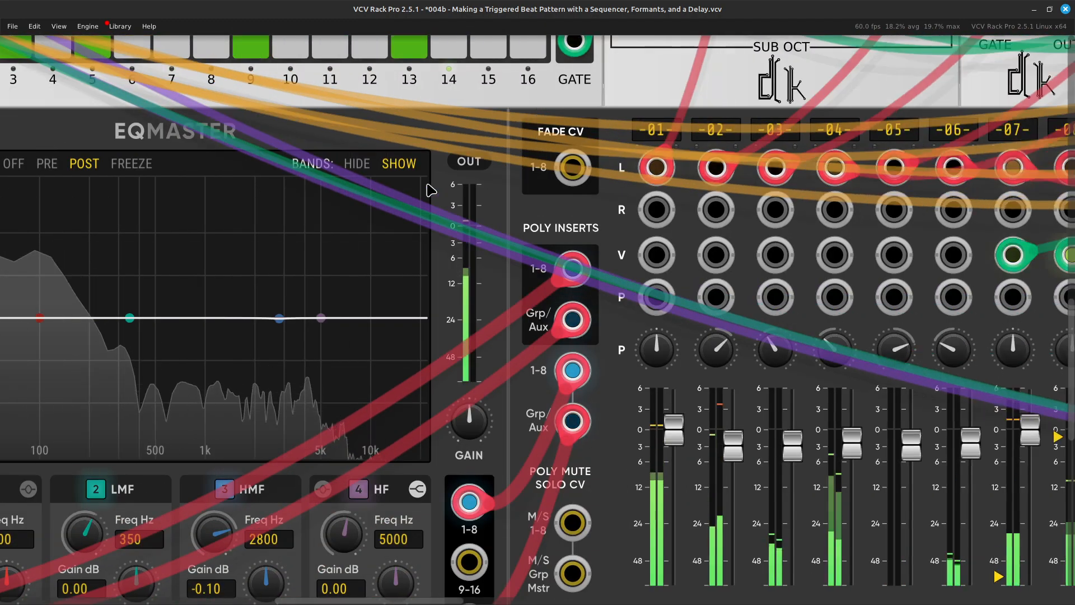
scroll(431, 191, down, 4)
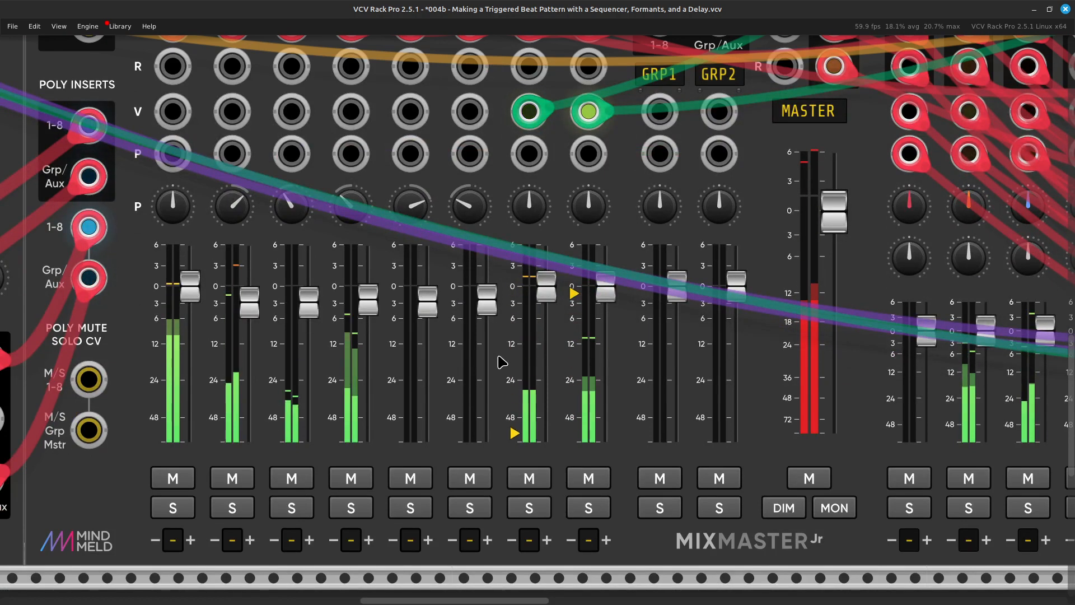
mouse_move(546, 293)
drag(546, 293, 546, 334)
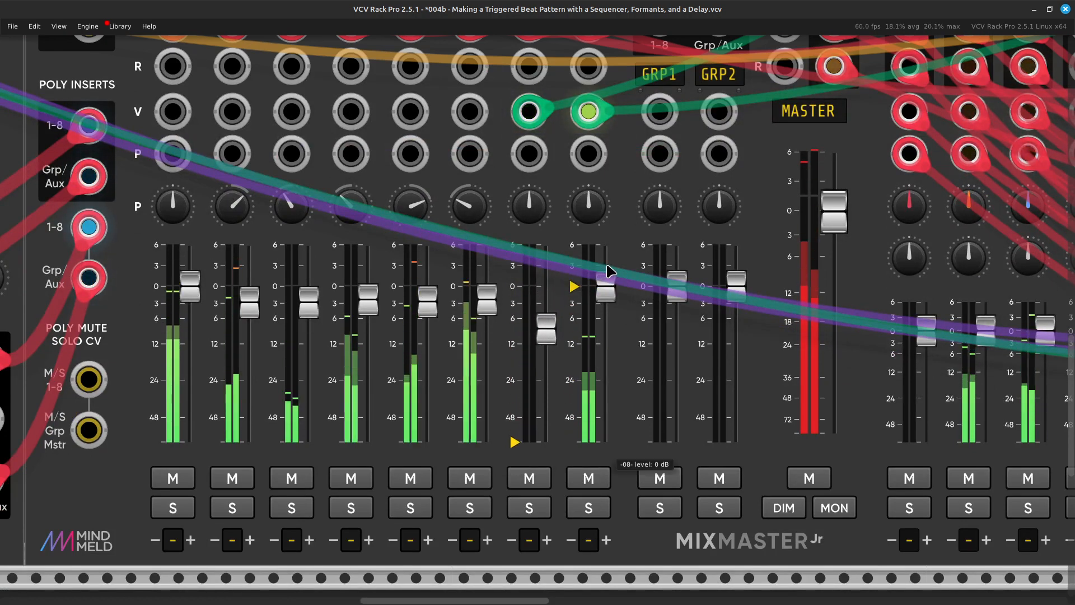
drag(605, 290, 605, 325)
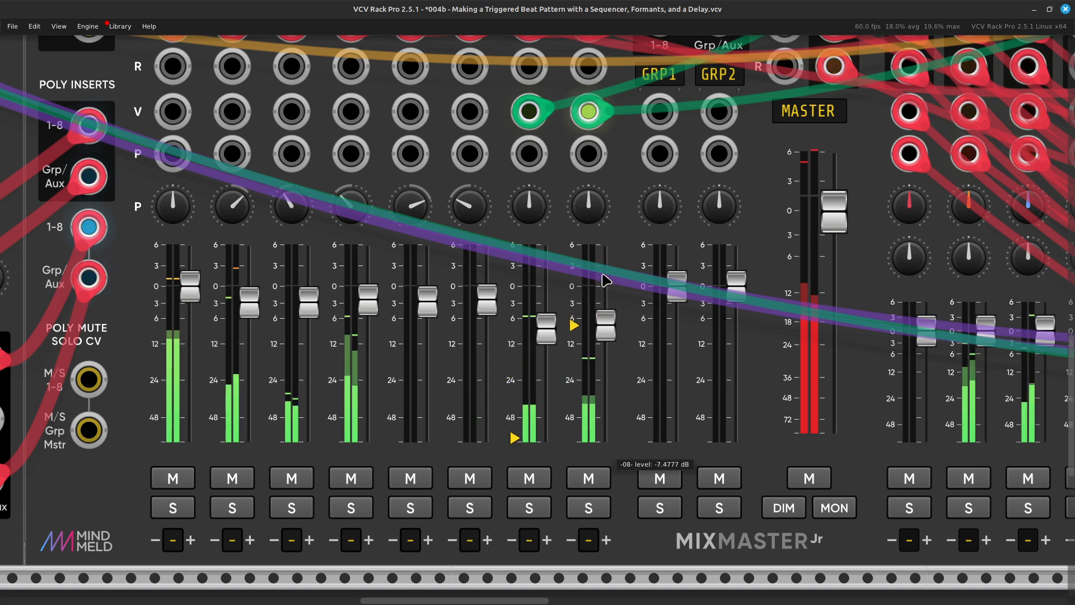
Step: Raise channel 7's AUX B send to -3.7981 dB and channel 8's AUX C send to about the same level
key(Right)
key(Right)
key(Right)
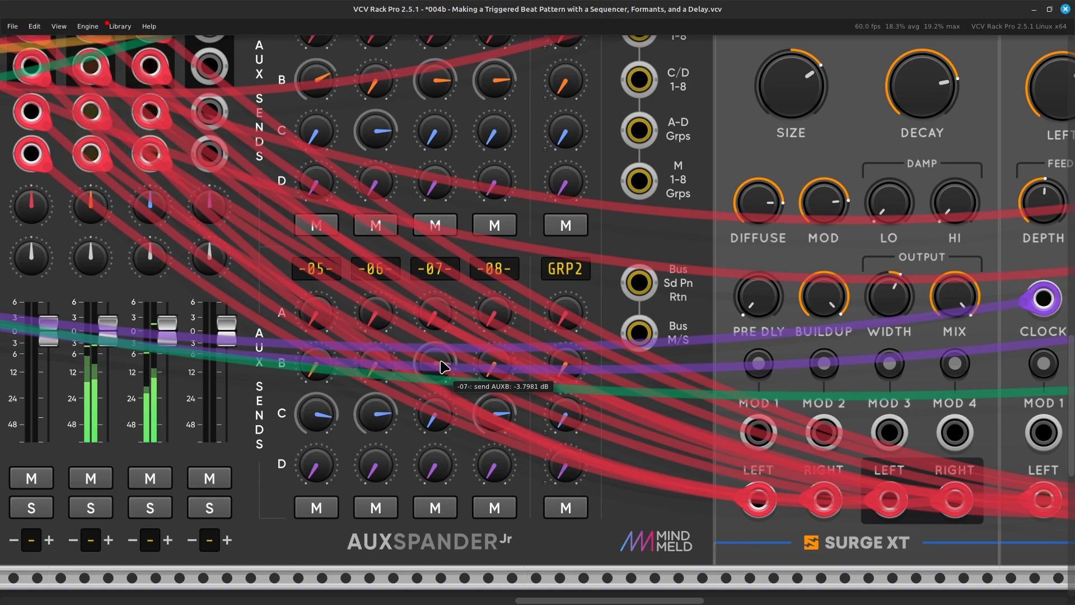
Step: Lower the MixMaster faders for channels 7 and 8 to about -12 dB each
scroll(451, 363, left, 15)
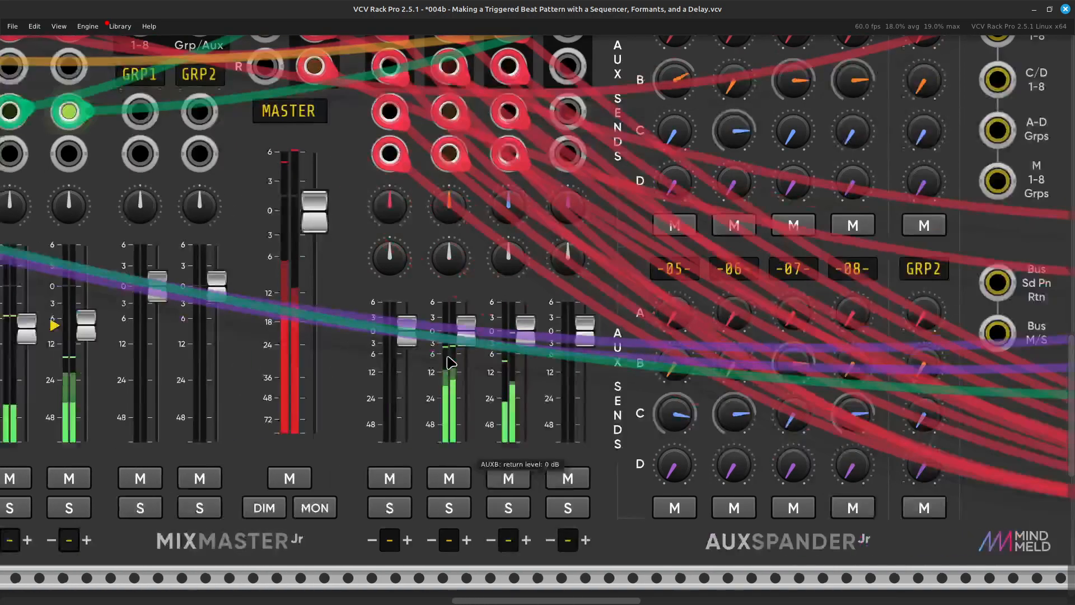
scroll(451, 363, up, 5)
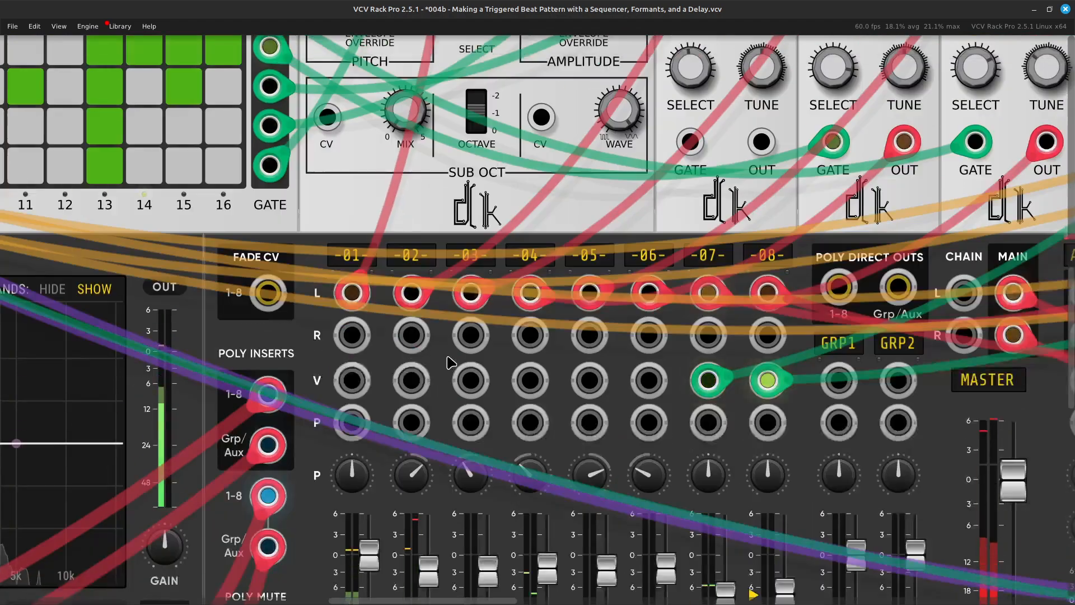
scroll(451, 362, up, 3)
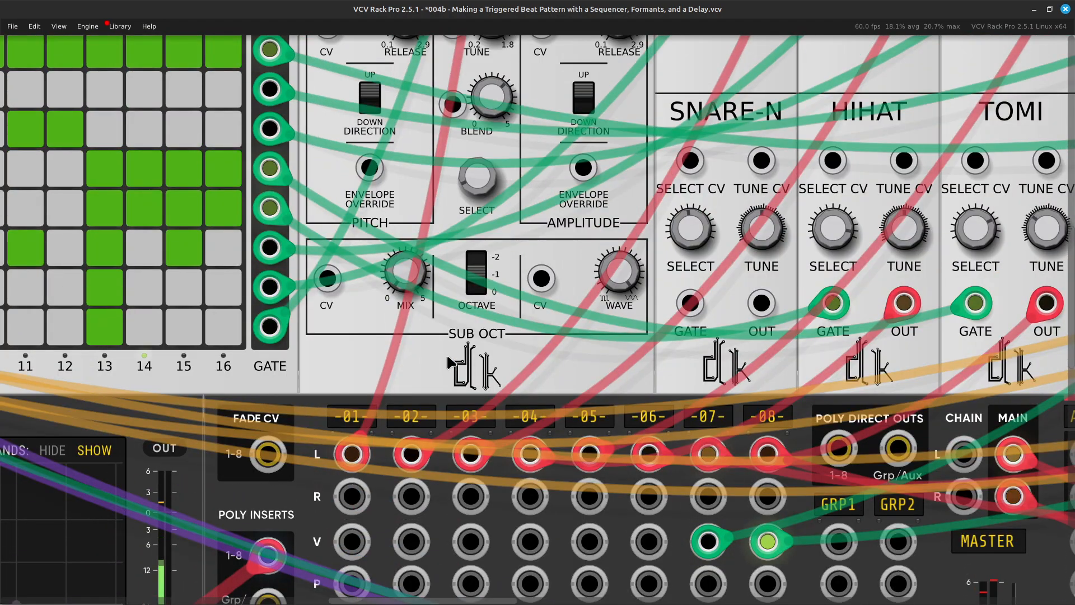
scroll(450, 363, down, 11)
scroll(450, 363, right, 4)
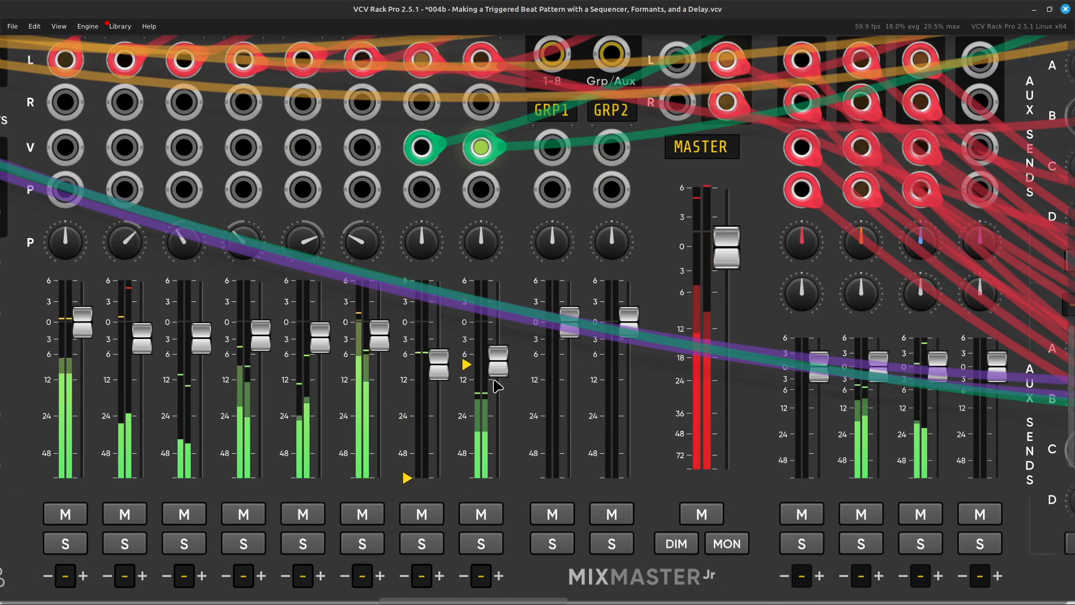
mouse_move(499, 368)
drag(498, 367, 499, 379)
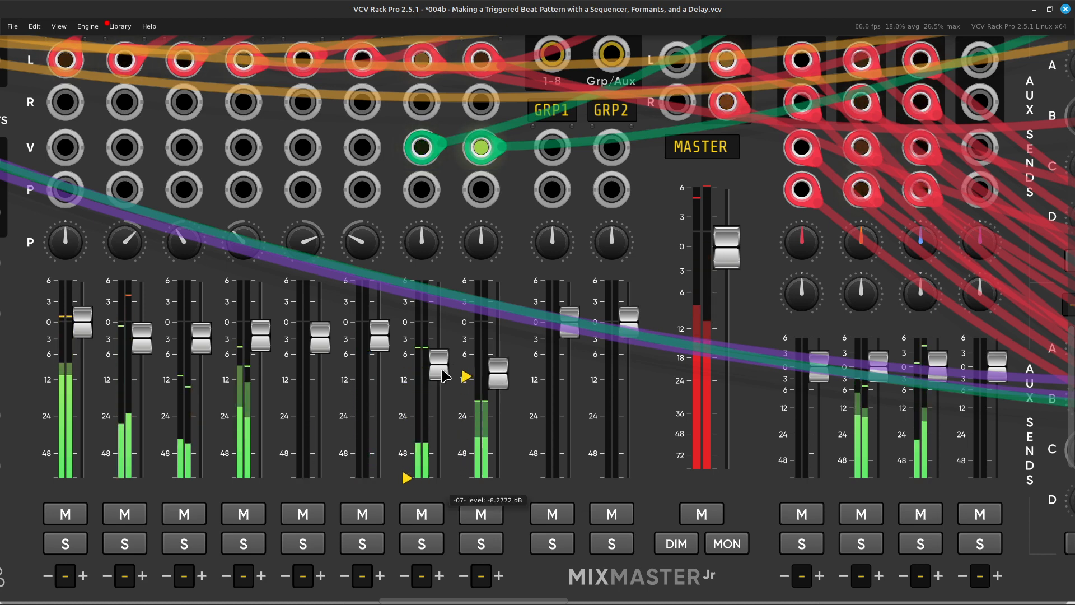
drag(434, 372, 434, 386)
mouse_move(498, 370)
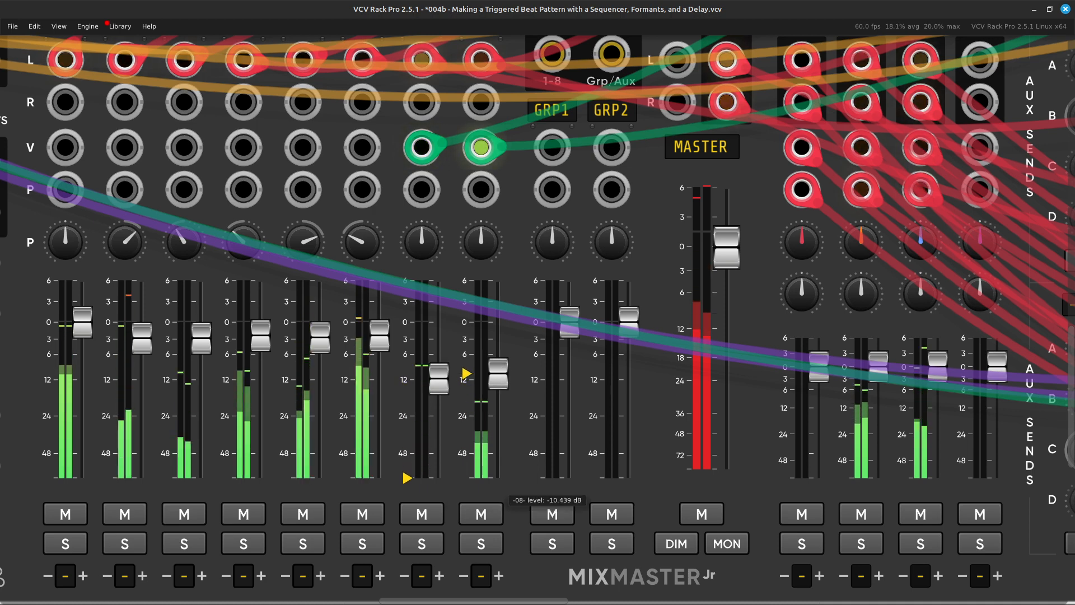
drag(500, 374, 500, 381)
Step: Lower the MixMaster faders for channels 2 and 3 to about -4 dB and channel 4 to about -3 dB
scroll(502, 372, left, 5)
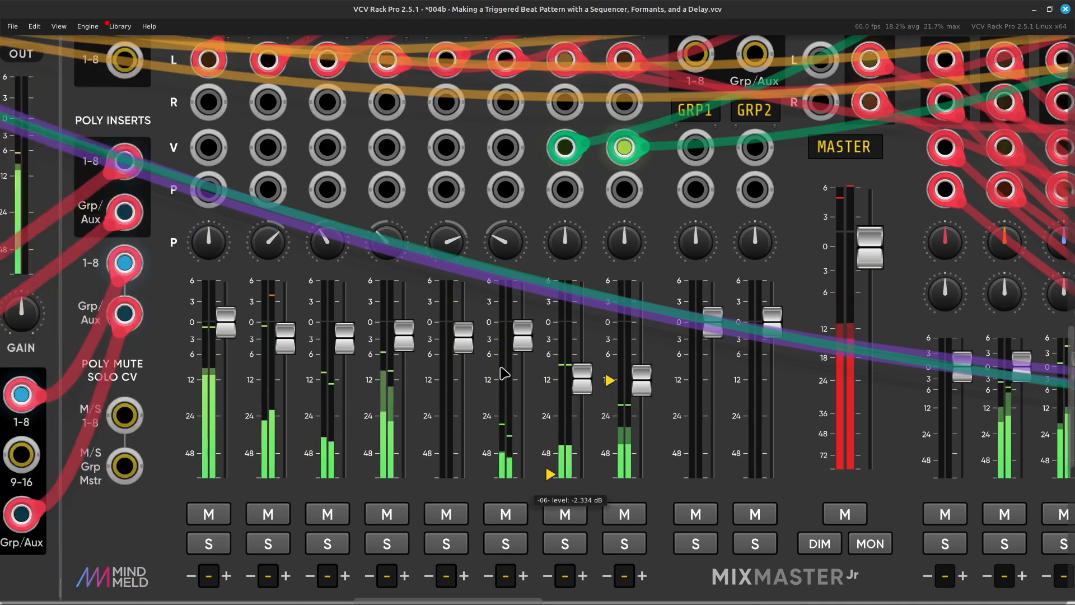
mouse_move(336, 335)
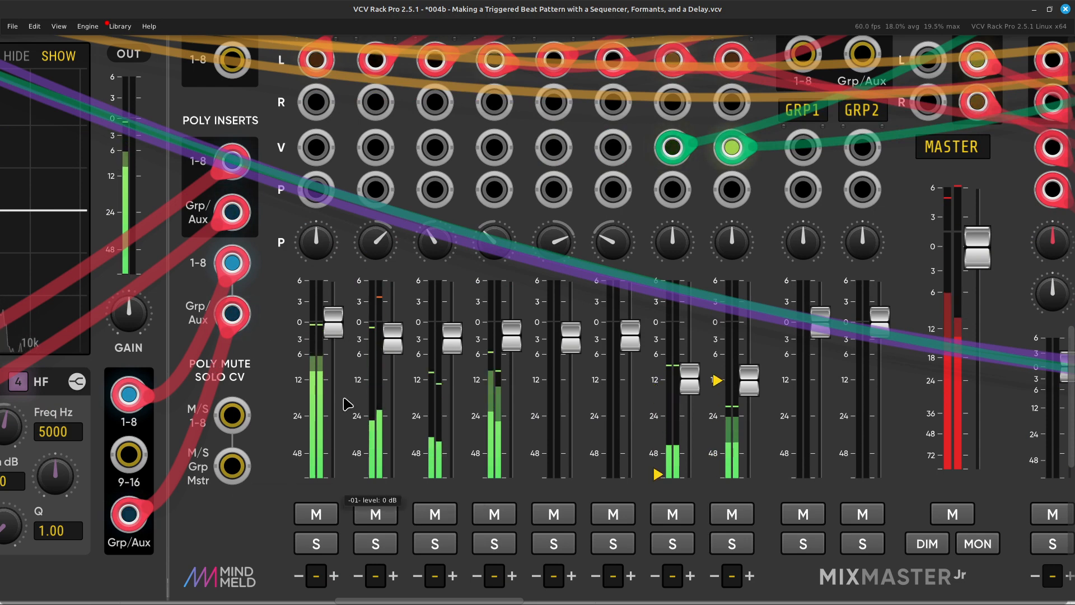
mouse_move(394, 348)
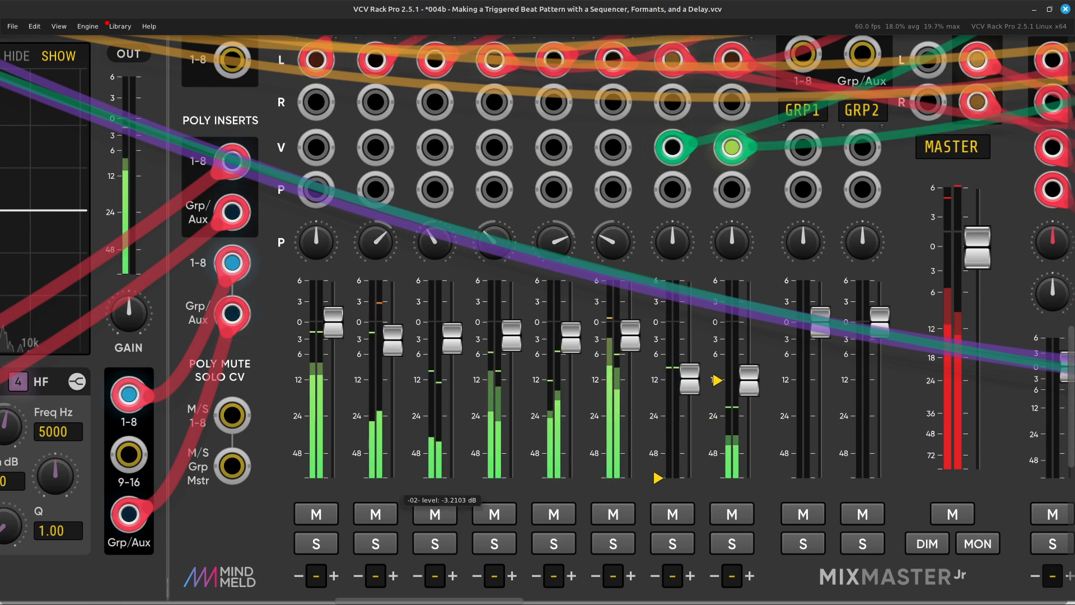
mouse_move(450, 344)
drag(452, 338, 507, 350)
mouse_move(506, 345)
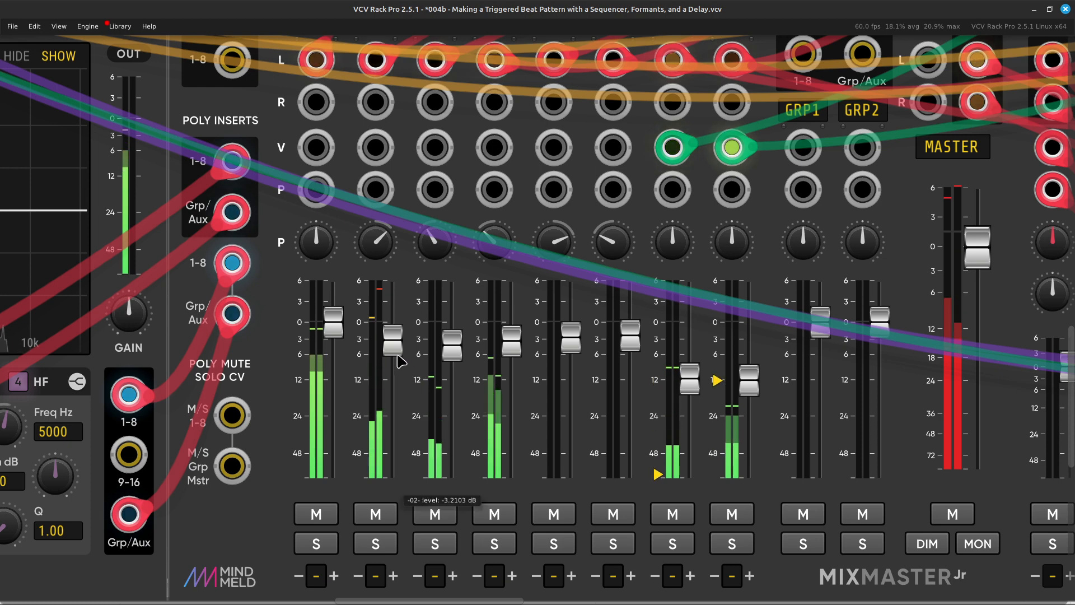
drag(397, 349, 397, 356)
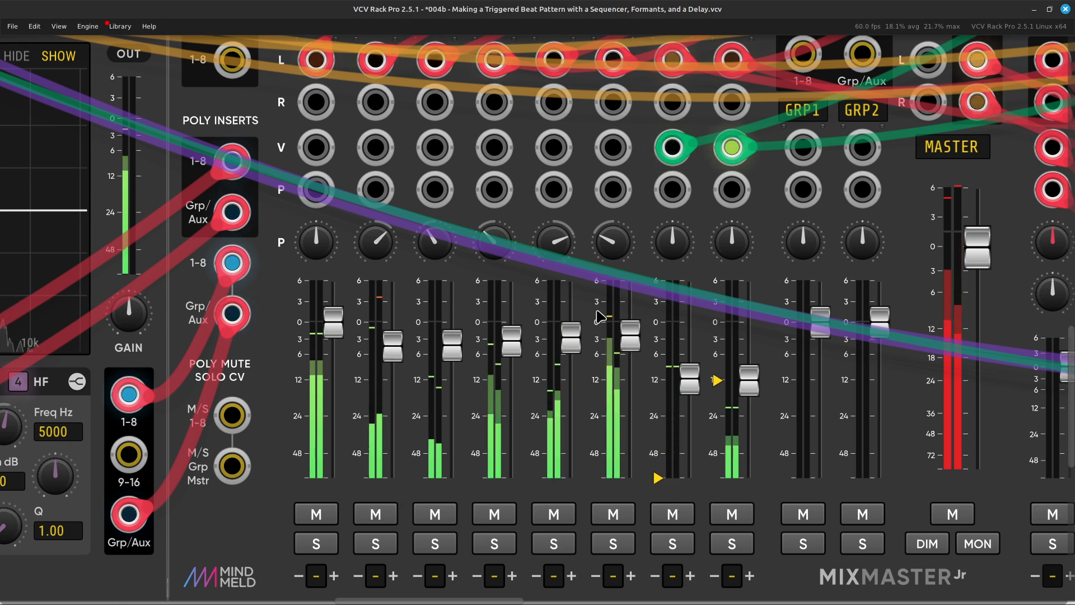
Step: Lower the MixMaster faders for channels 5 and 6 slightly to about -3 dB
mouse_move(572, 336)
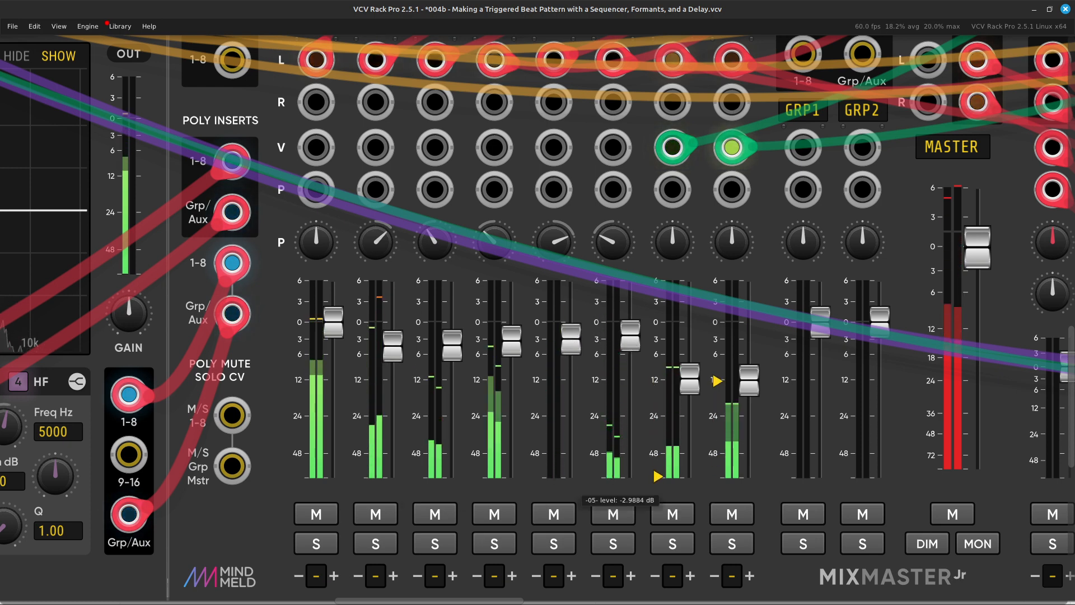
drag(630, 338, 630, 338)
scroll(612, 346, right, 5)
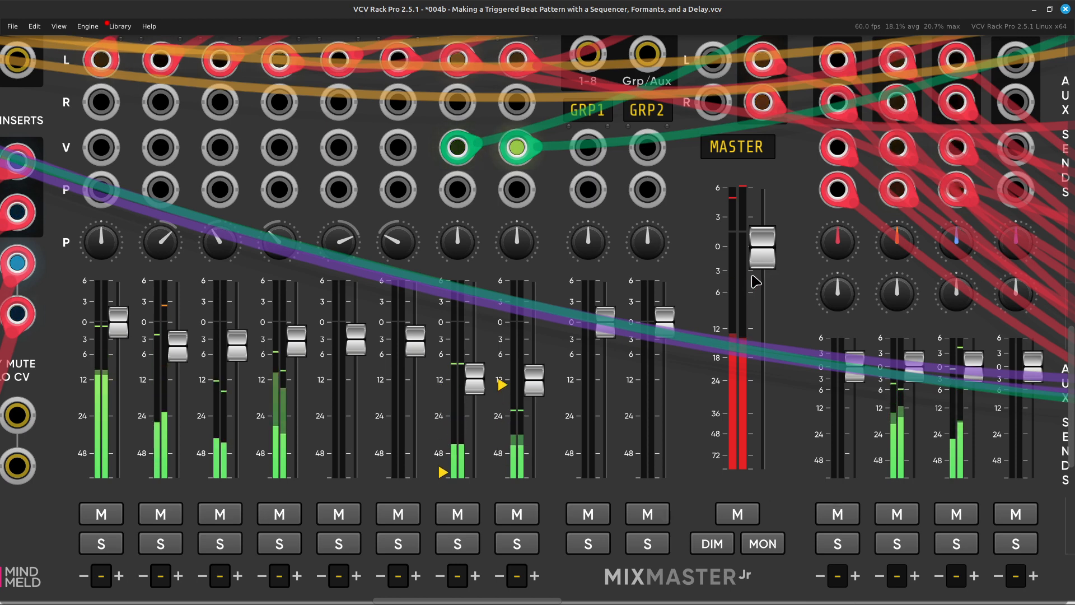
mouse_move(761, 278)
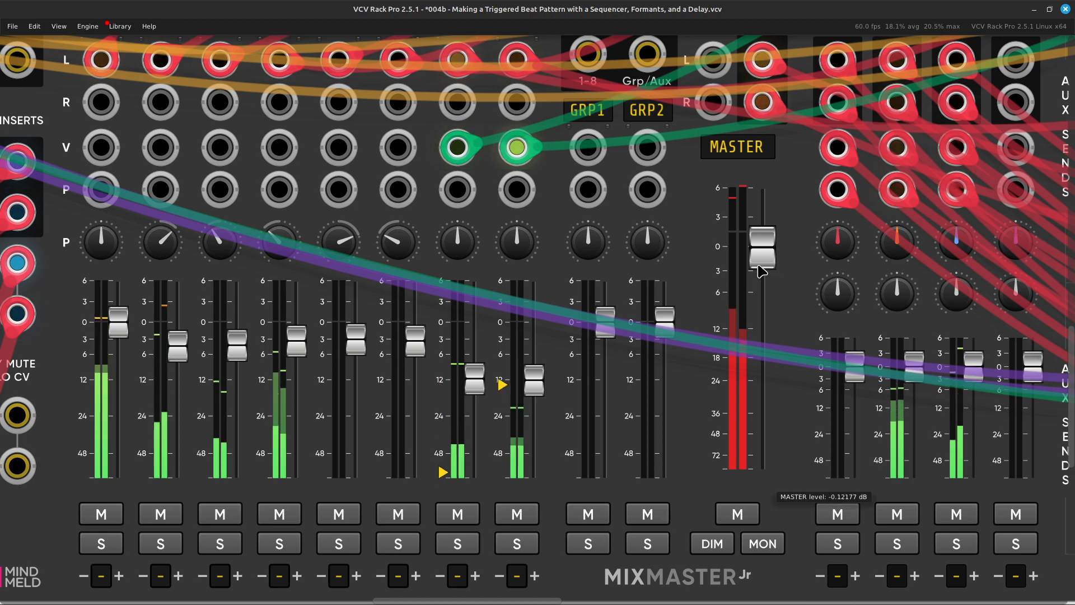
Step: Look over the patch from the mixer and EQ to the drum sequencer, oscillators and effects modules
scroll(762, 277, left, 10)
scroll(761, 273, left, 10)
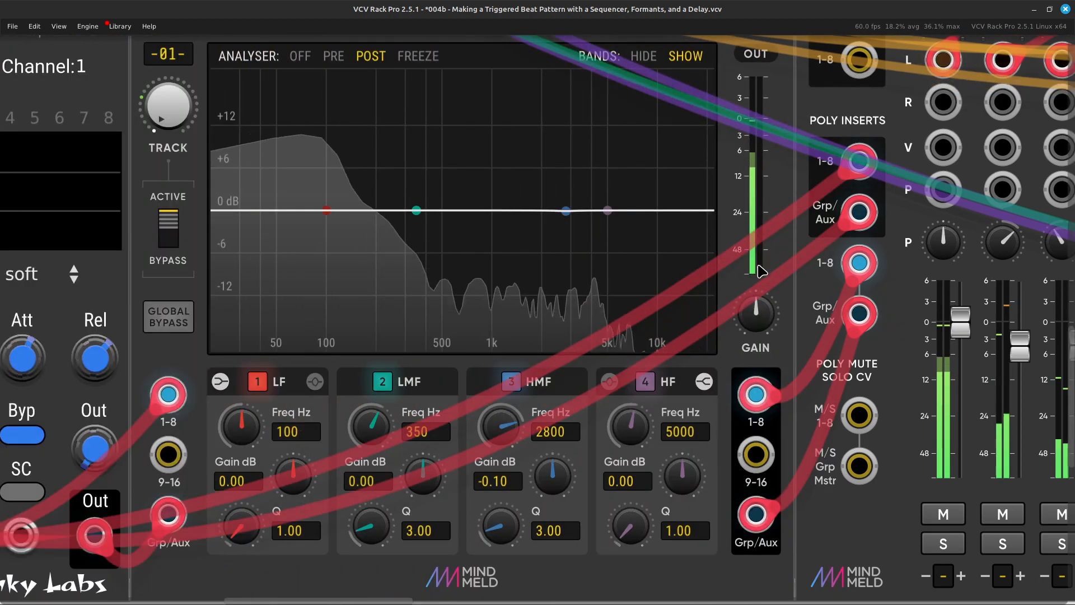
scroll(762, 273, up, 8)
scroll(758, 271, up, 5)
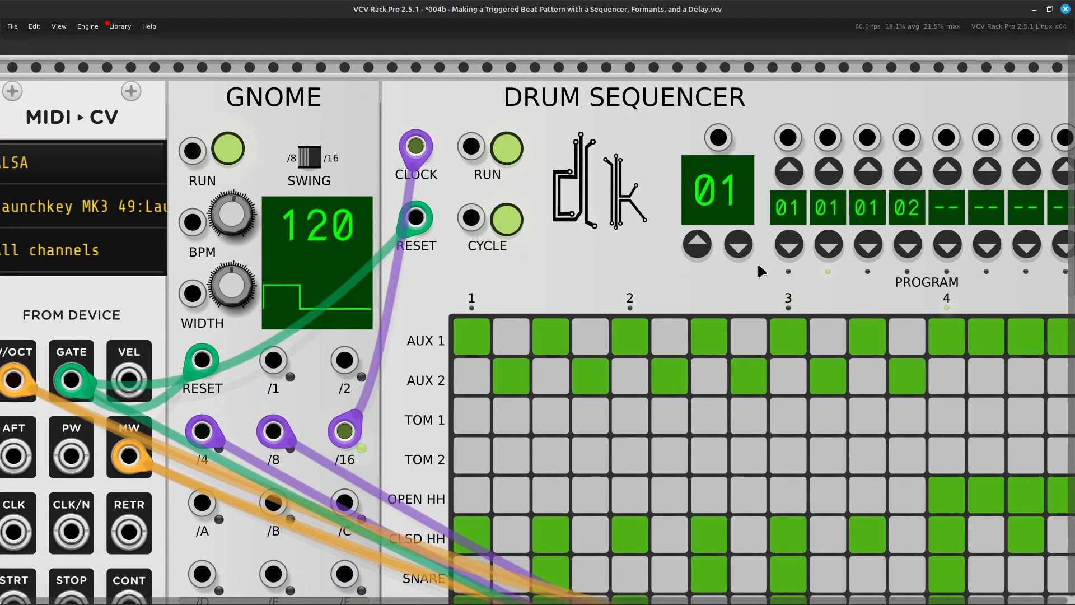
scroll(758, 271, down, 5)
scroll(761, 271, right, 10)
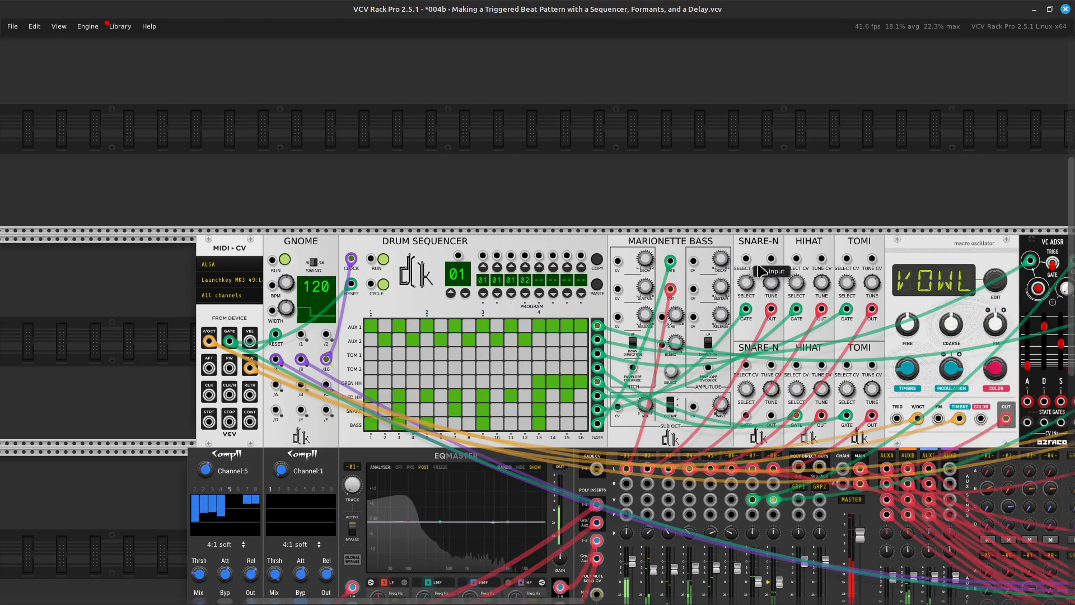
key(Down)
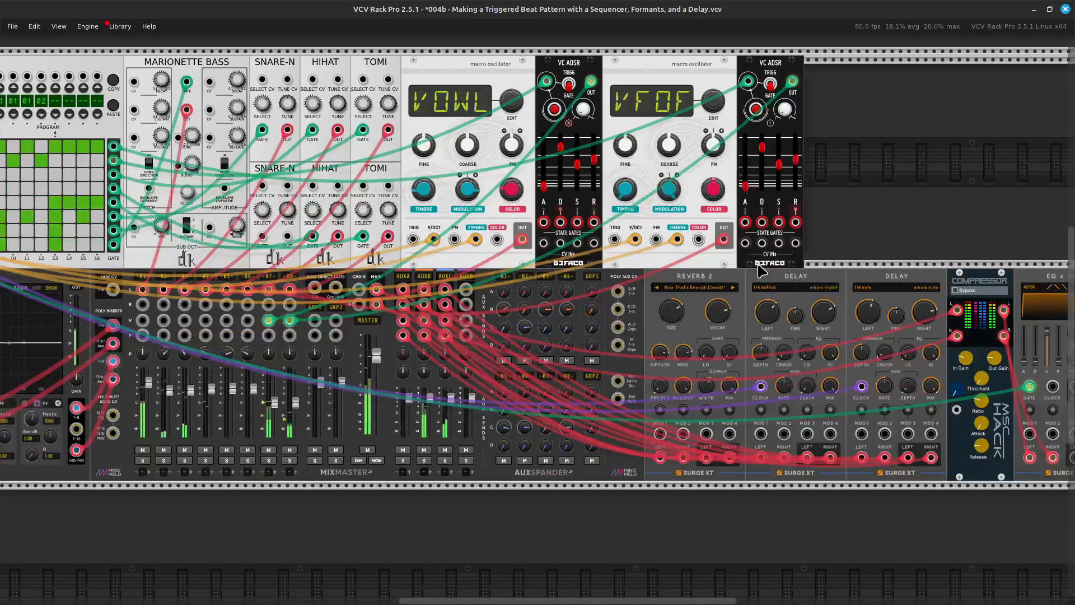
key(Right)
key(Up)
key(Right)
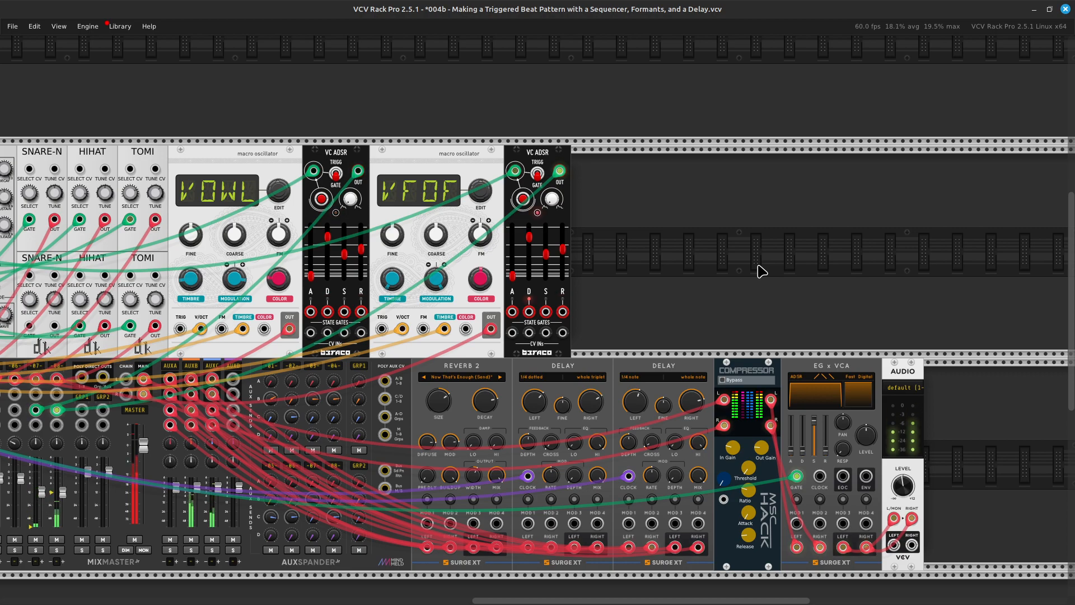
Step: On the AuxSpander, turn channel 8's AUX C send fully down and raise its AUX B send to about channel 7's level
key(ctrl+equal)
key(ctrl+equal)
key(ctrl+equal)
key(ctrl+equal)
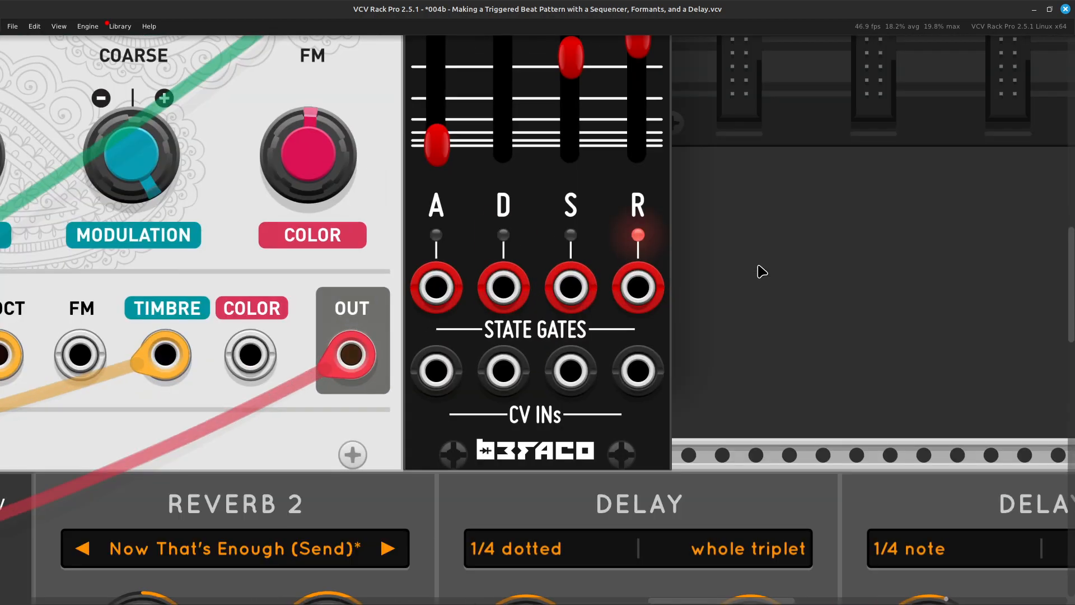
key(Down)
key(Left)
key(Left)
key(Down)
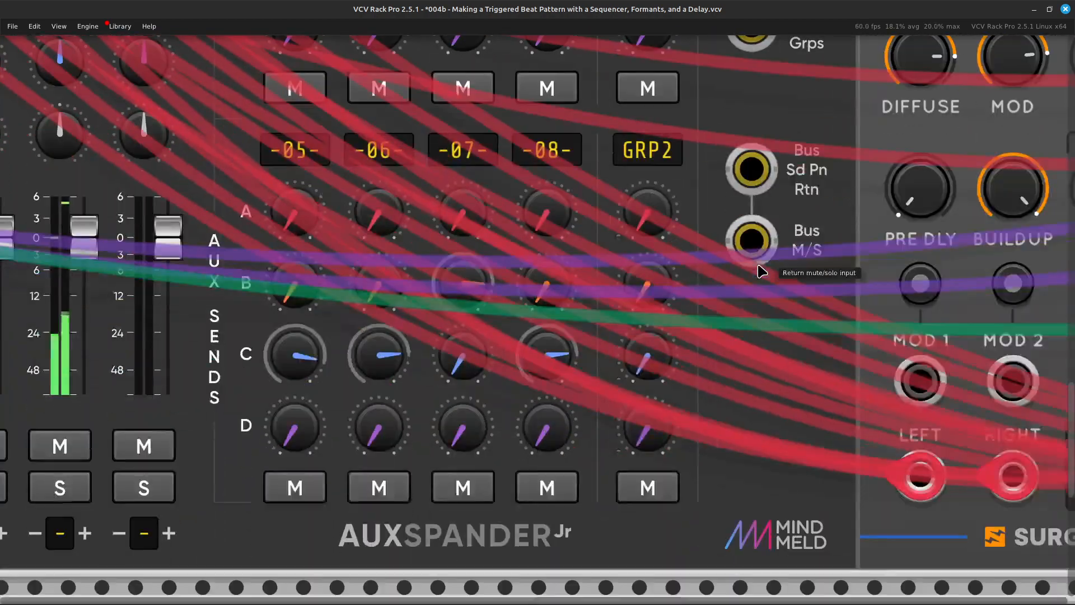
key(Left)
key(Up)
key(Right)
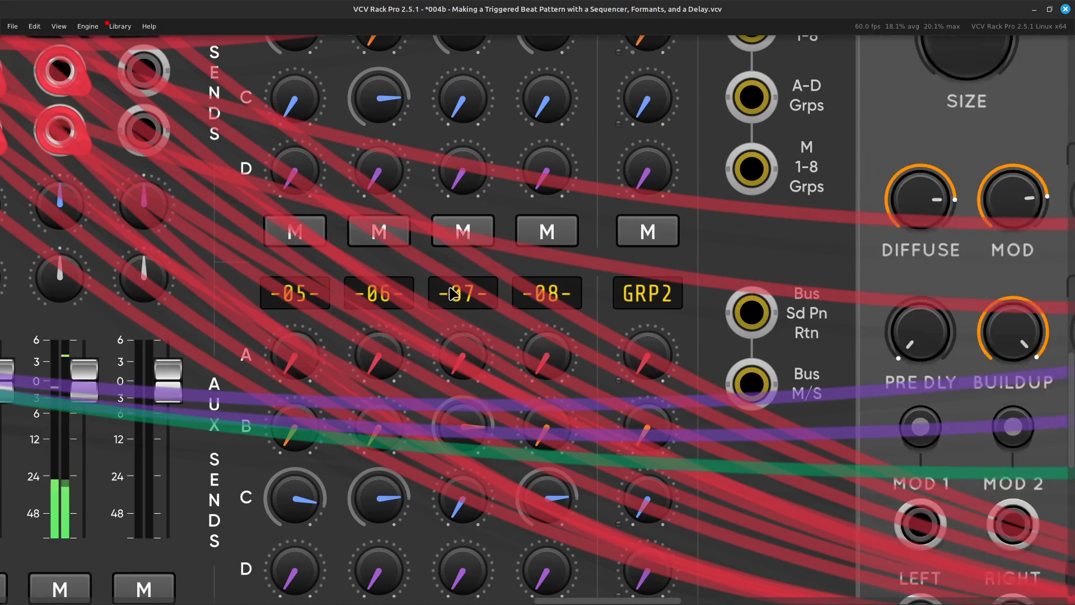
key(Down)
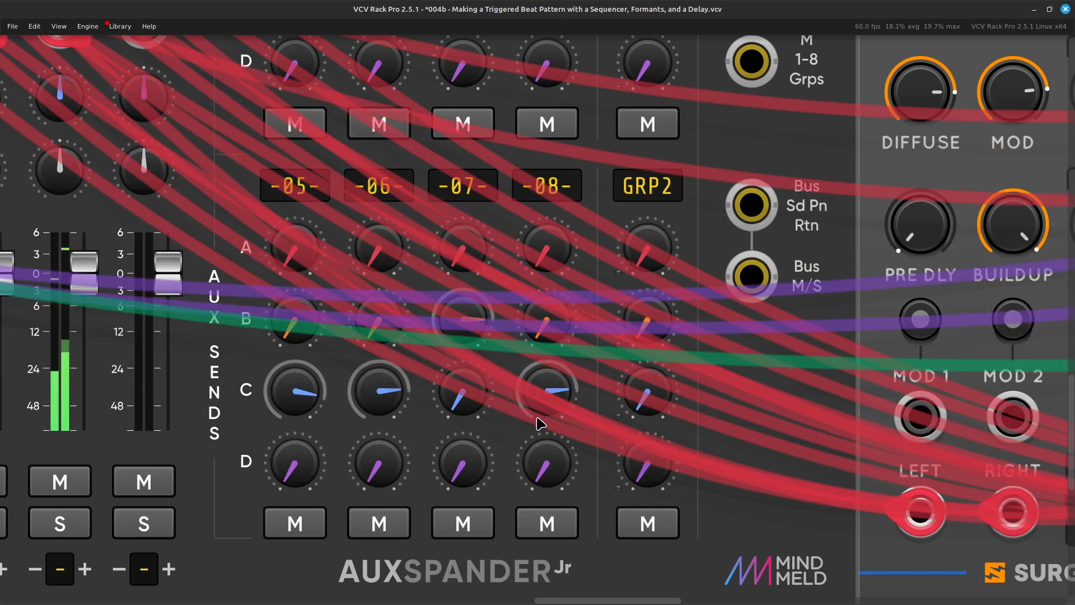
drag(542, 415, 541, 459)
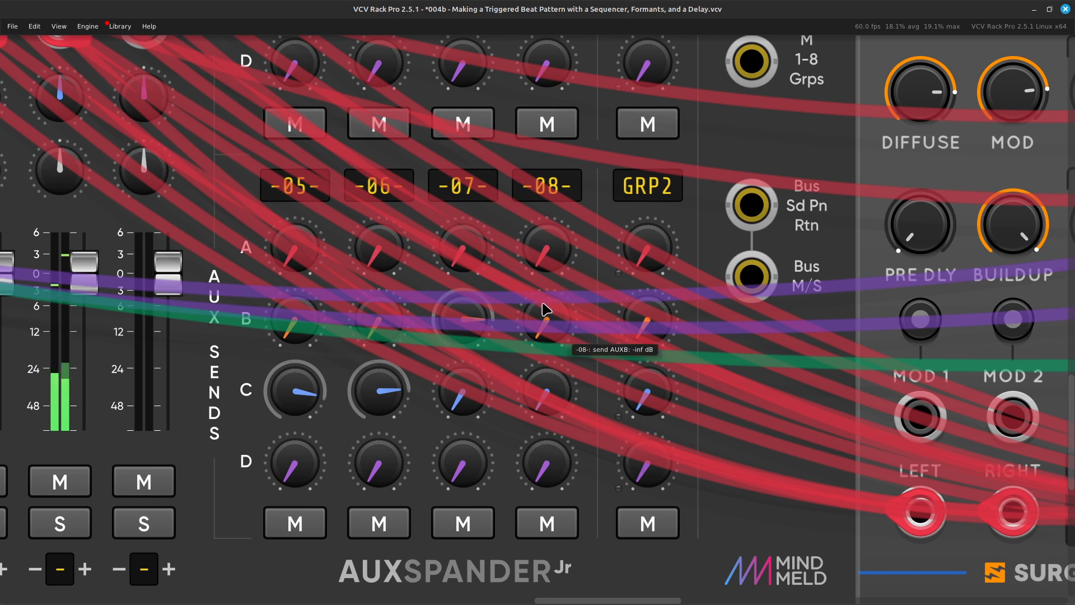
drag(543, 319, 540, 281)
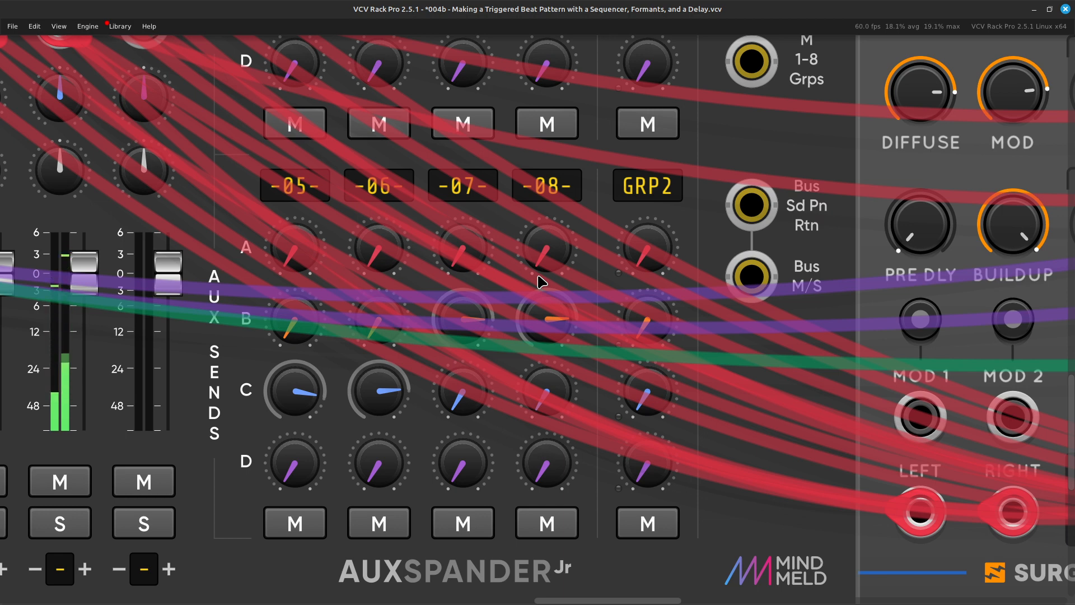
Step: Examine the Drum Sequencer's program 01 step grid and its program order
key(Left)
key(Up)
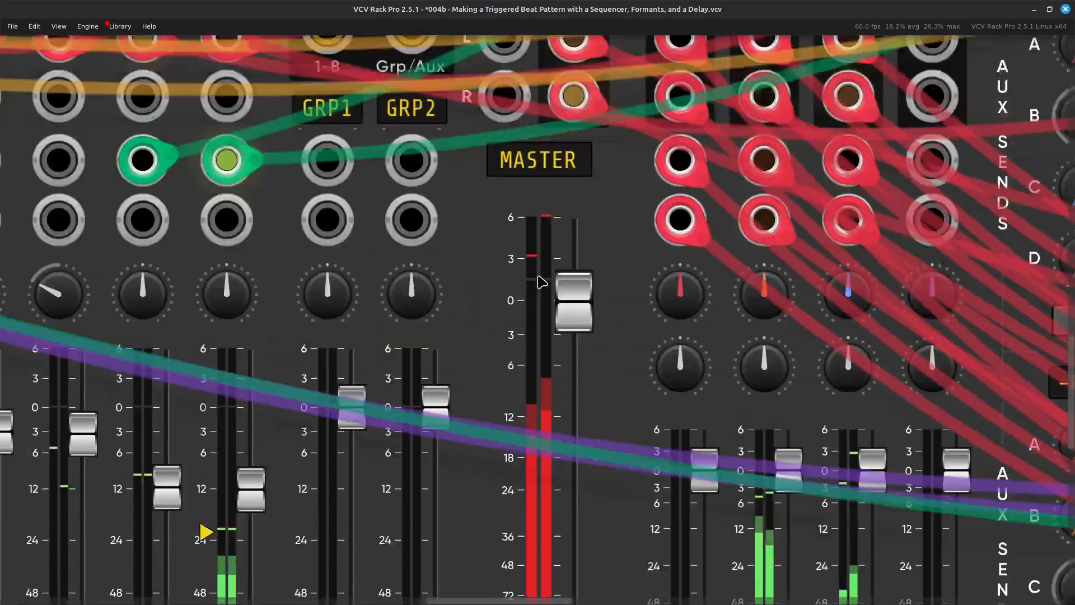
key(Left)
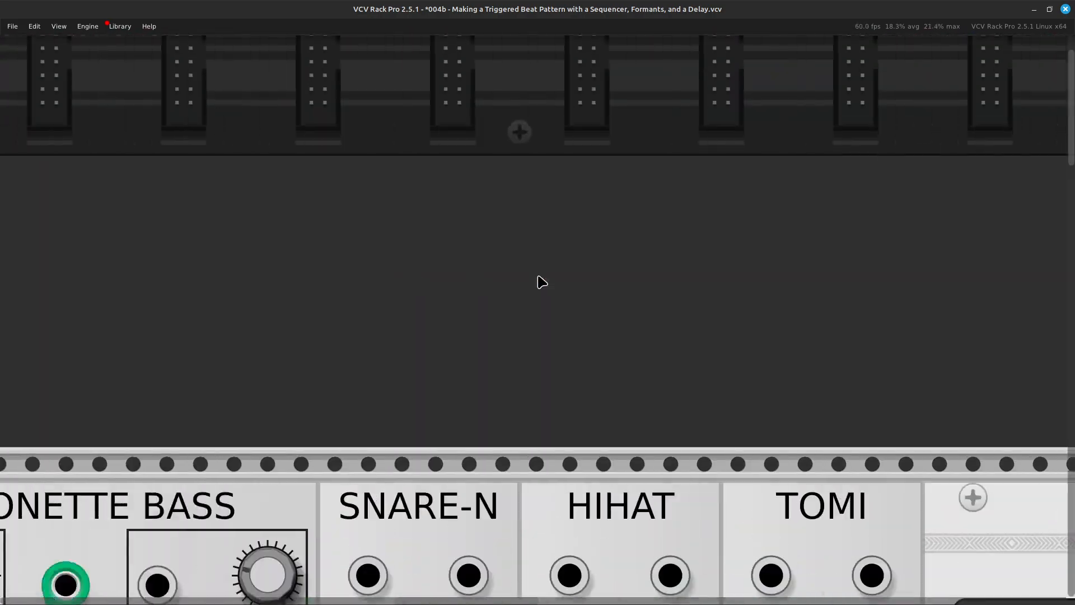
key(Down)
key(Left)
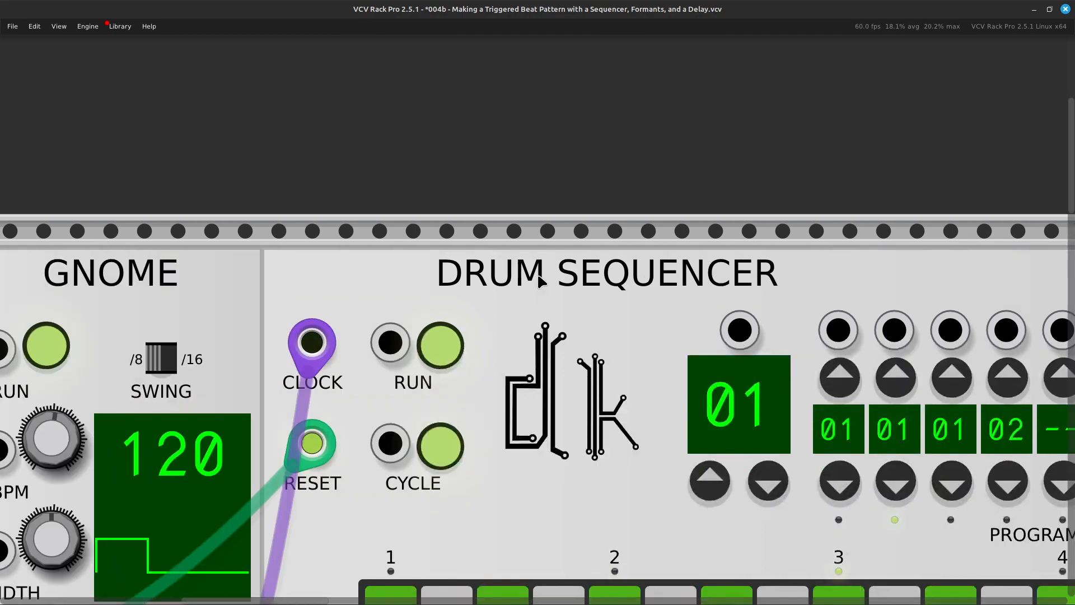
key(Down)
key(Right)
key(Down)
key(Right)
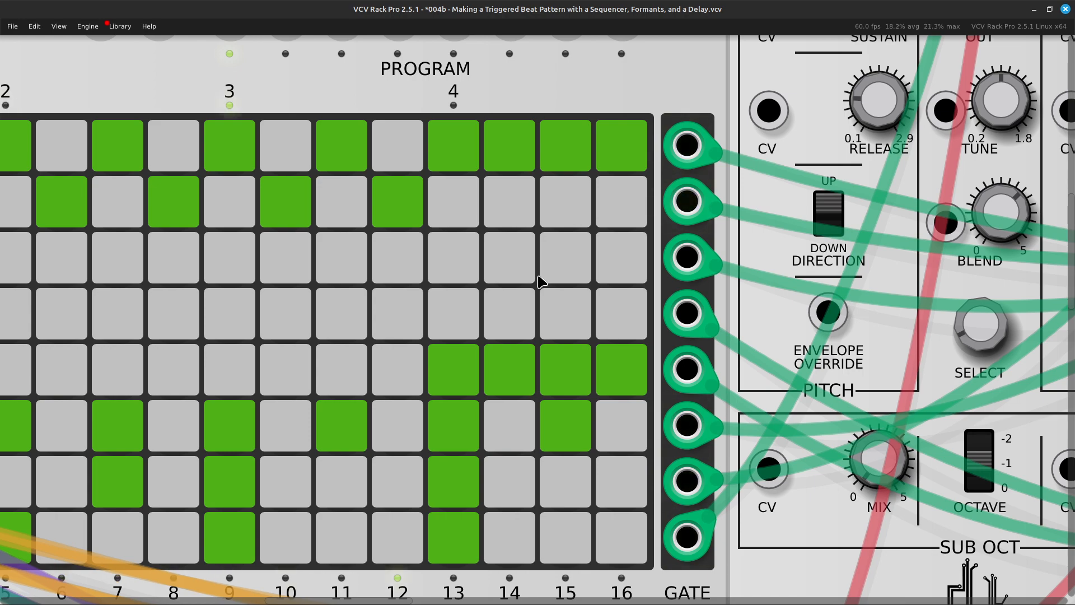
key(Left)
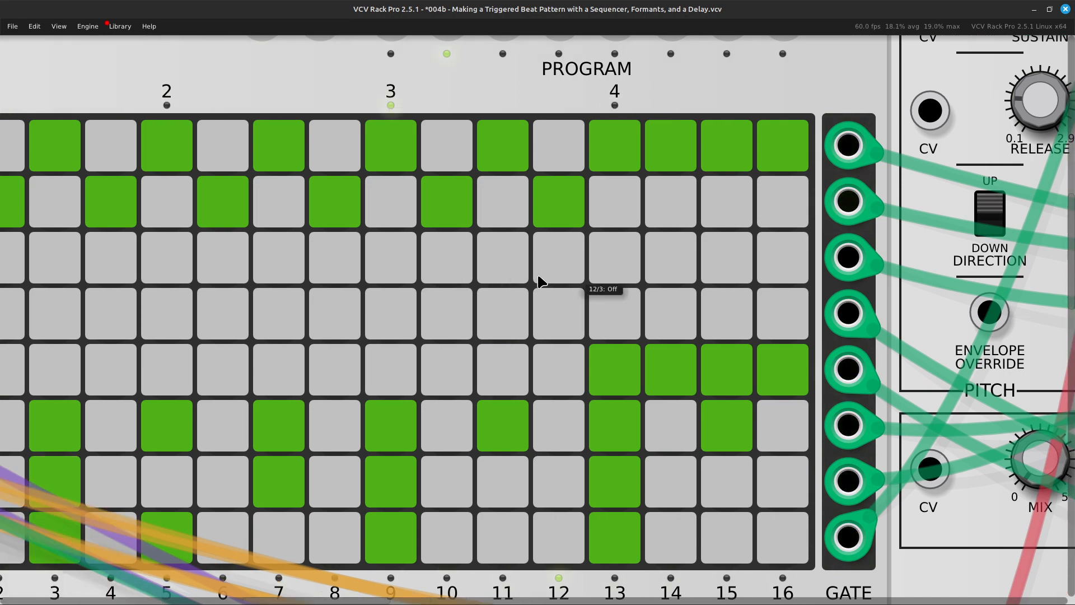
key(Up)
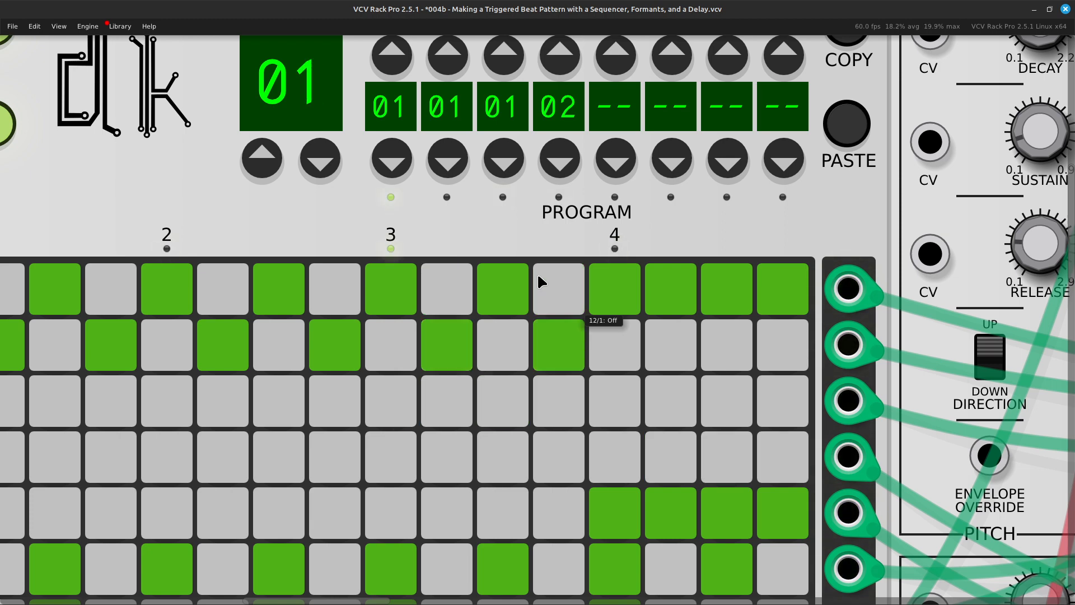
Step: Stop the Drum Sequencer while program 02 is playing
scroll(587, 201, left, 4)
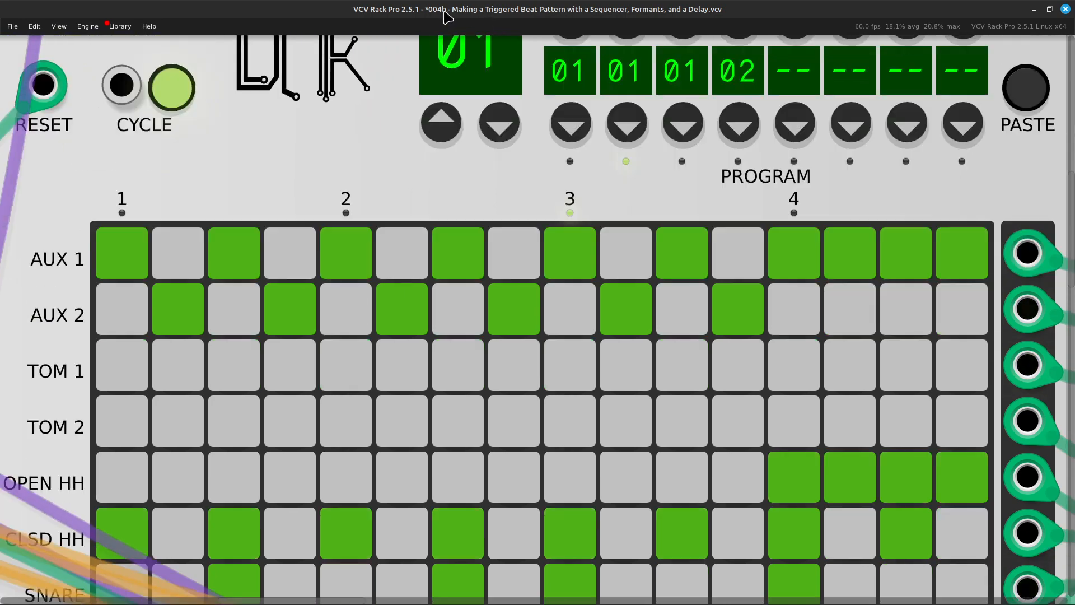
scroll(319, 100, up, 6)
scroll(336, 225, left, 4)
scroll(353, 228, down, 2)
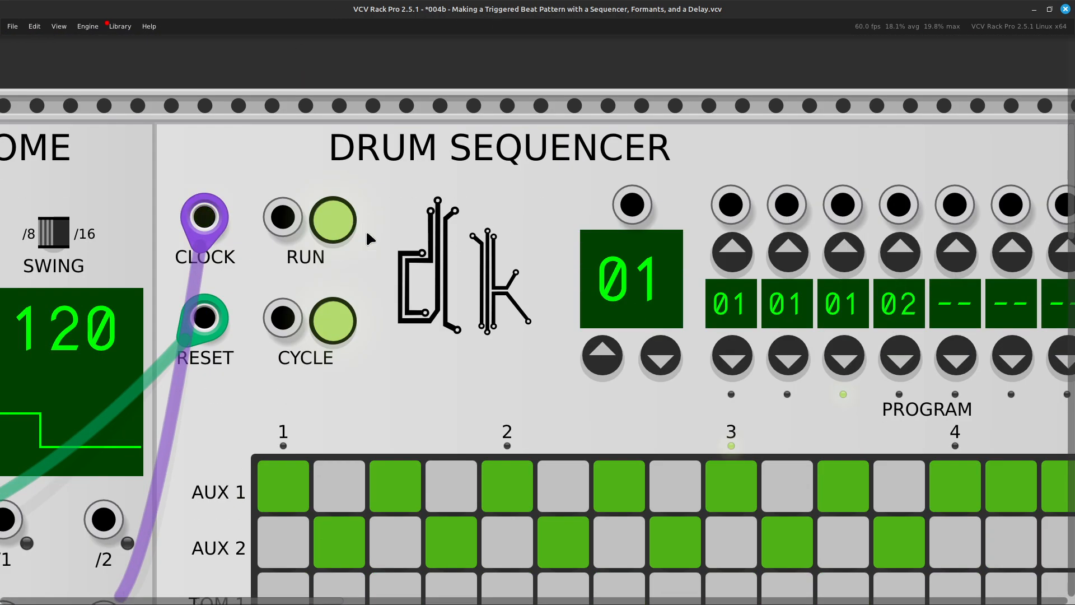
click(352, 230)
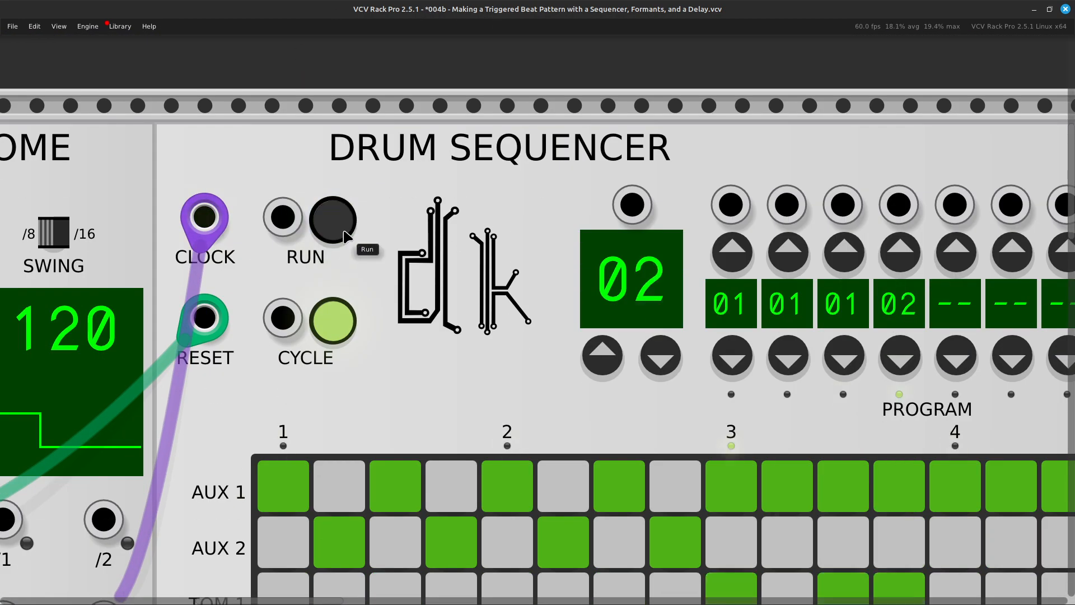
Step: In program 02, turn AUX 1 off and AUX 2 on at steps 10 and 12
scroll(353, 235, right, 4)
scroll(448, 403, right, 4)
scroll(432, 420, down, 6)
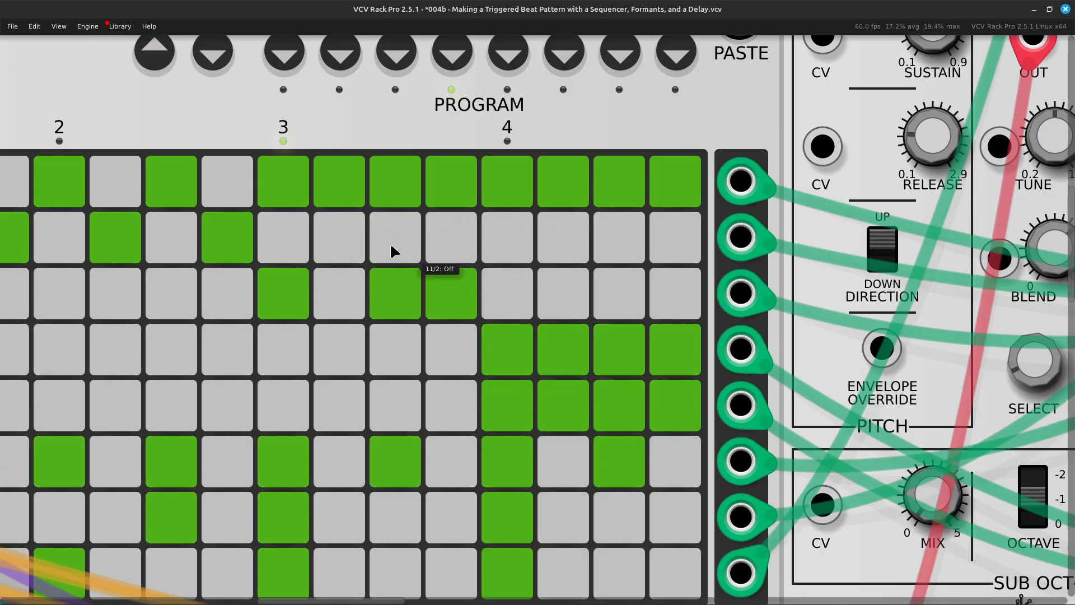
scroll(392, 247, up, 2)
click(347, 313)
click(347, 345)
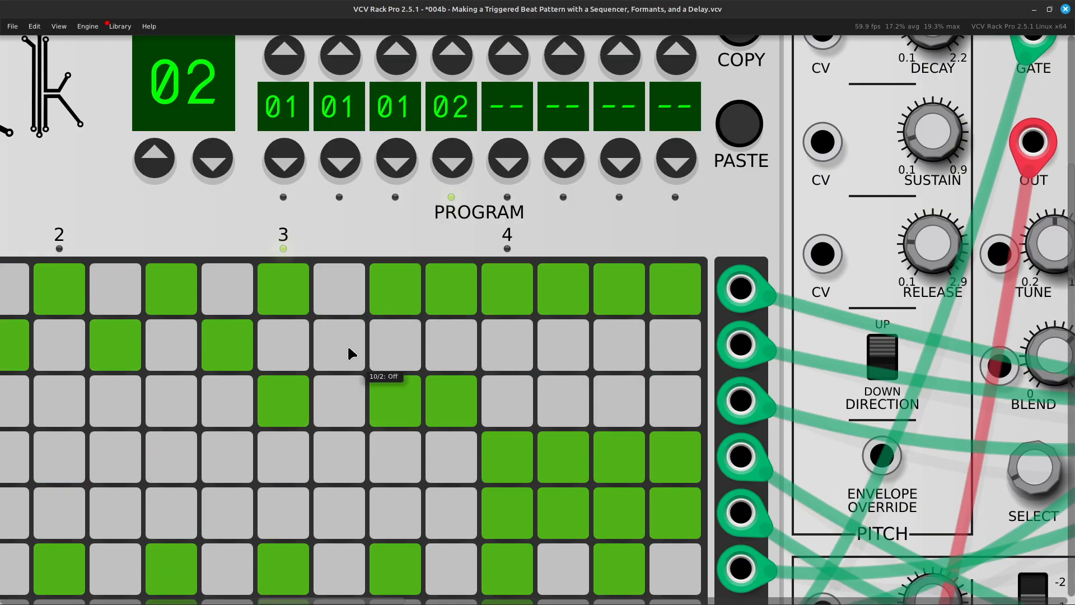
click(447, 312)
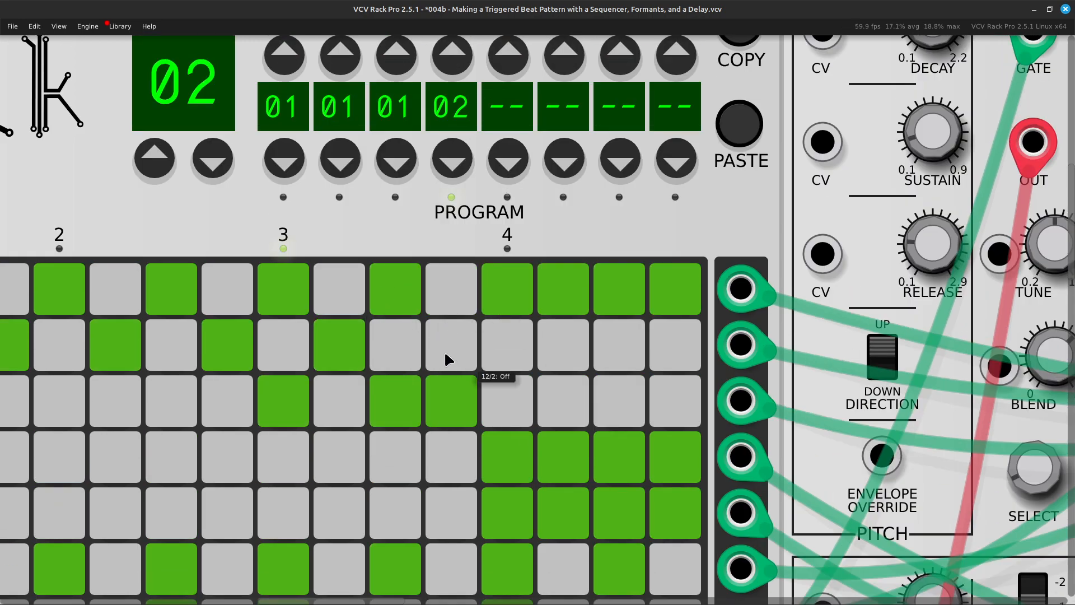
scroll(443, 358, down, 2)
scroll(437, 324, left, 8)
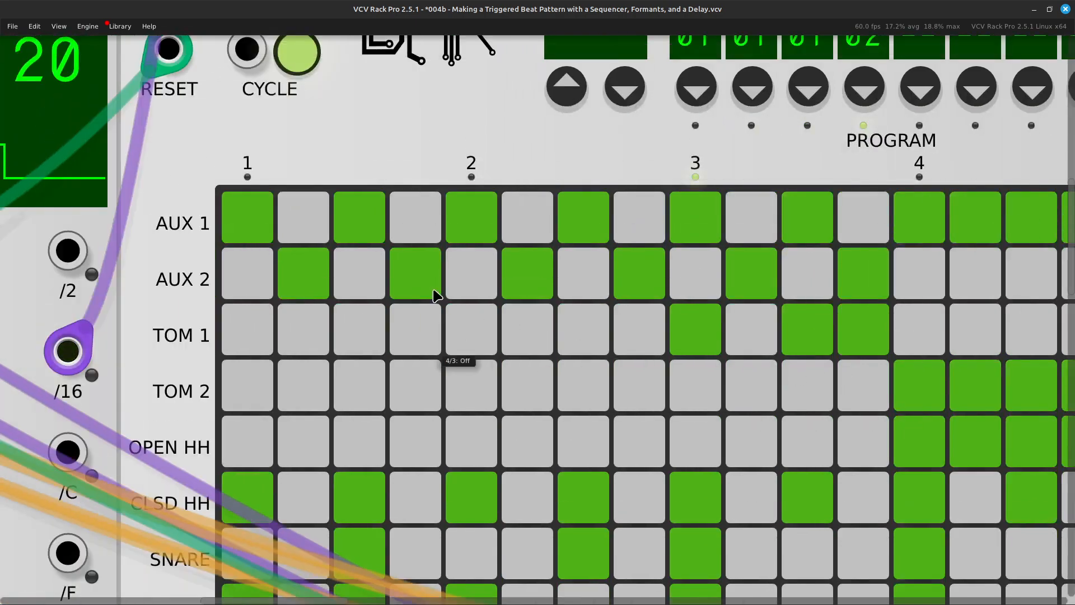
Step: Start the Drum Sequencer running again
scroll(392, 291, up, 5)
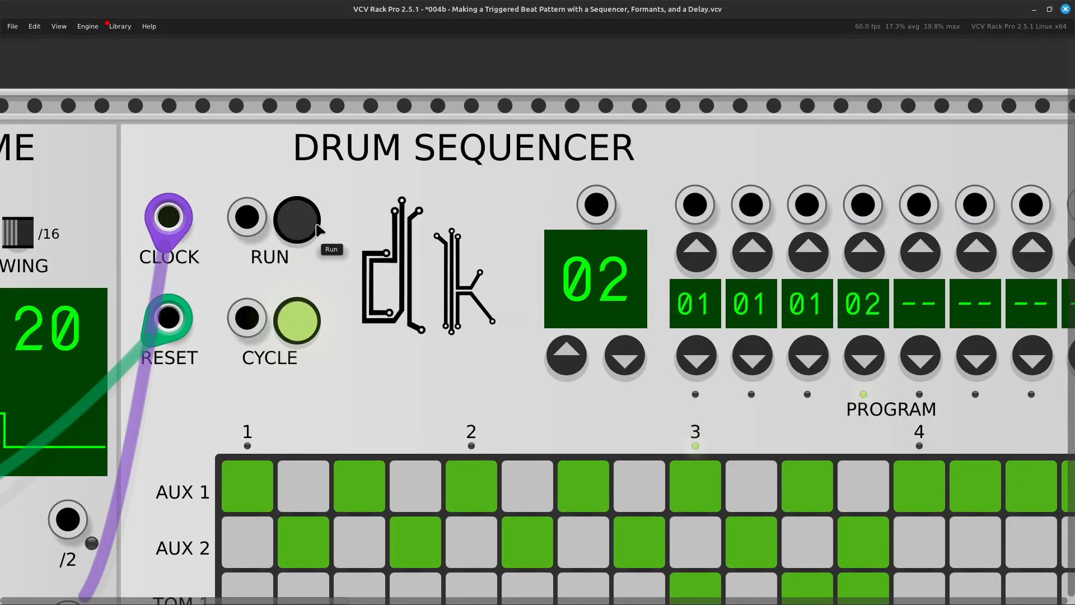
click(313, 230)
scroll(380, 275, down, 1)
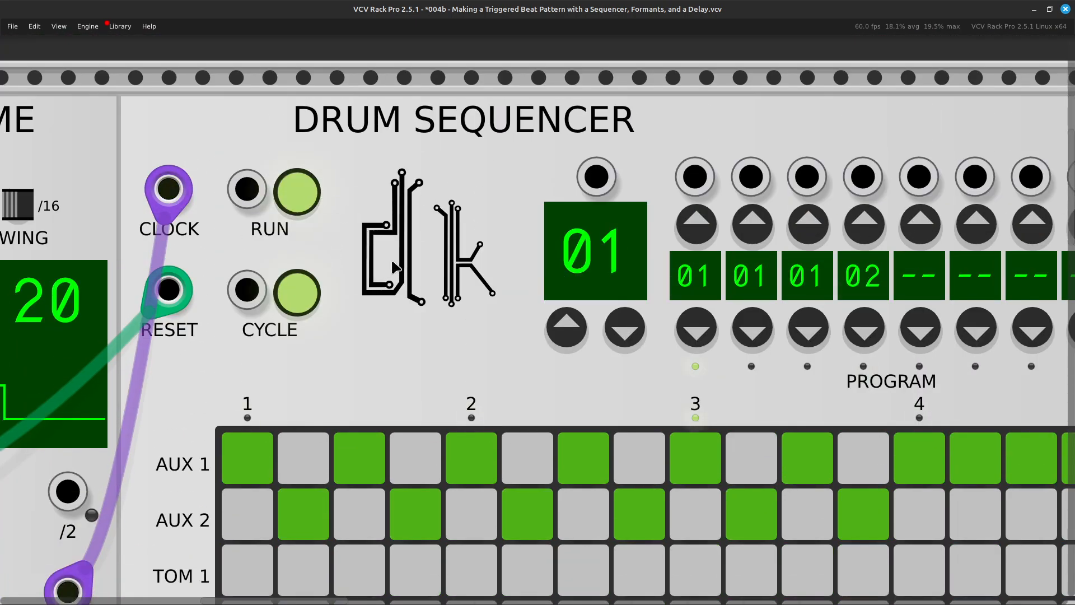
Step: Review the playing patch across the Drum Sequencer, drum voices and macro oscillator
key(ctrl+minus)
key(ctrl+minus)
key(ctrl+minus)
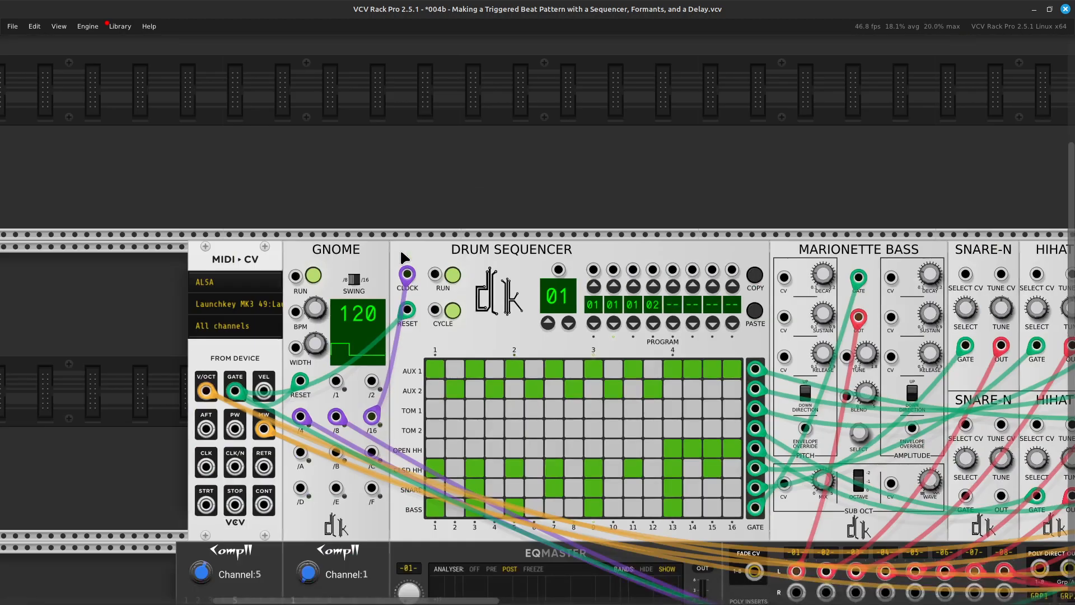
key(Down)
key(Right)
key(Right)
key(Up)
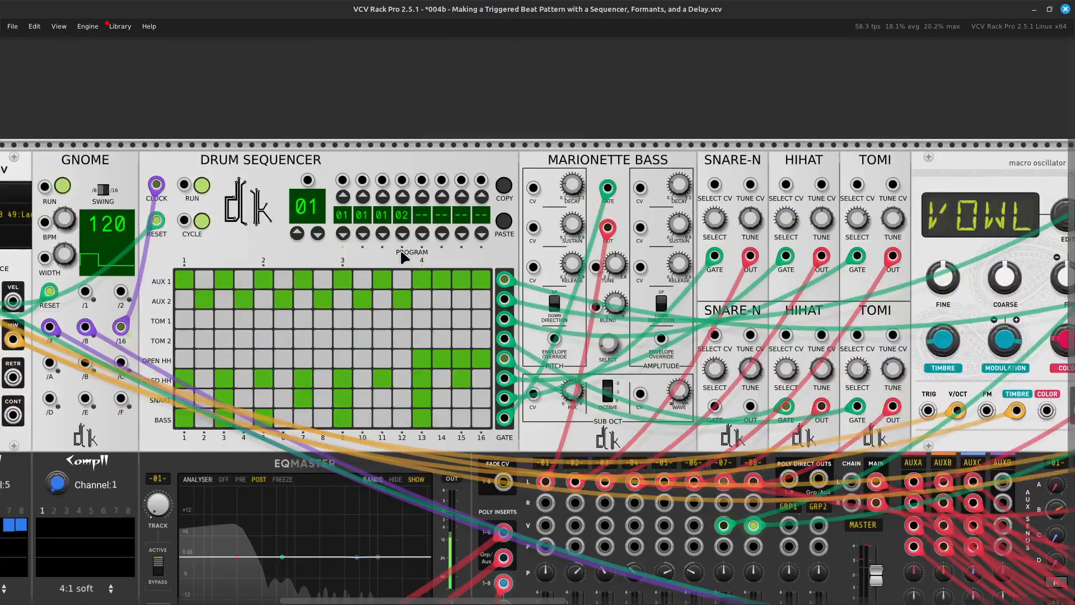
key(Right)
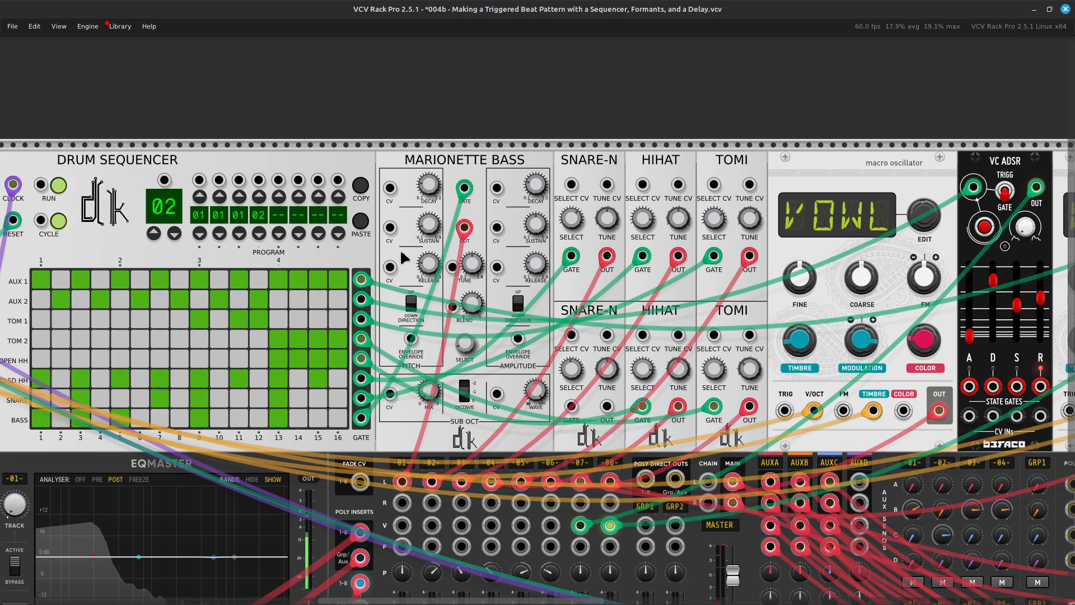
Step: Save the 004b patch and save a screenshot of the complete rack to the Pictures folder
key(ctrl+minus)
key(Right)
key(Down)
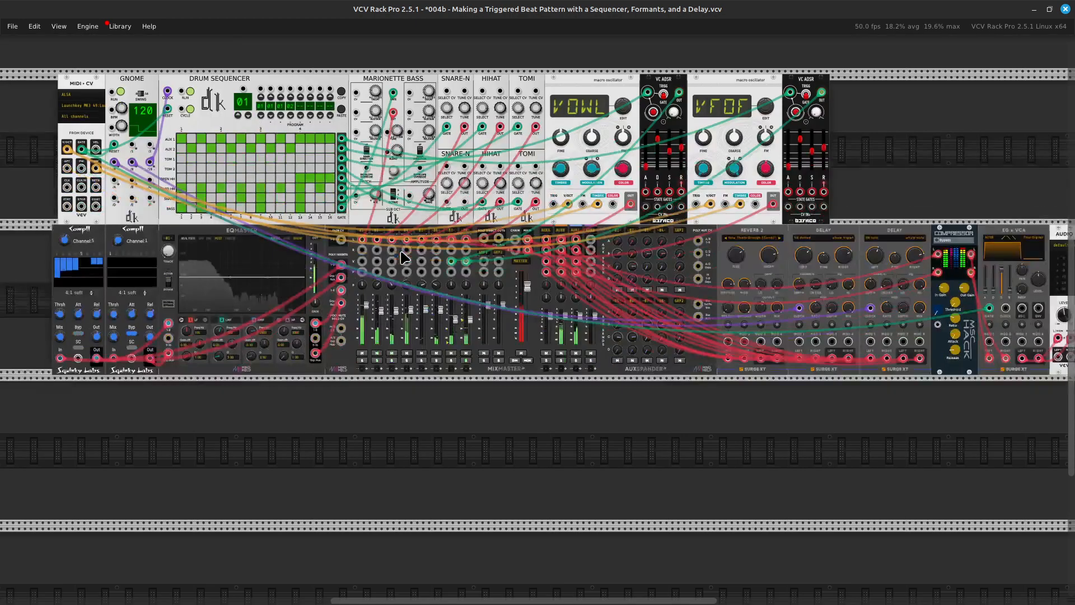
key(Up)
key(ctrl+minus)
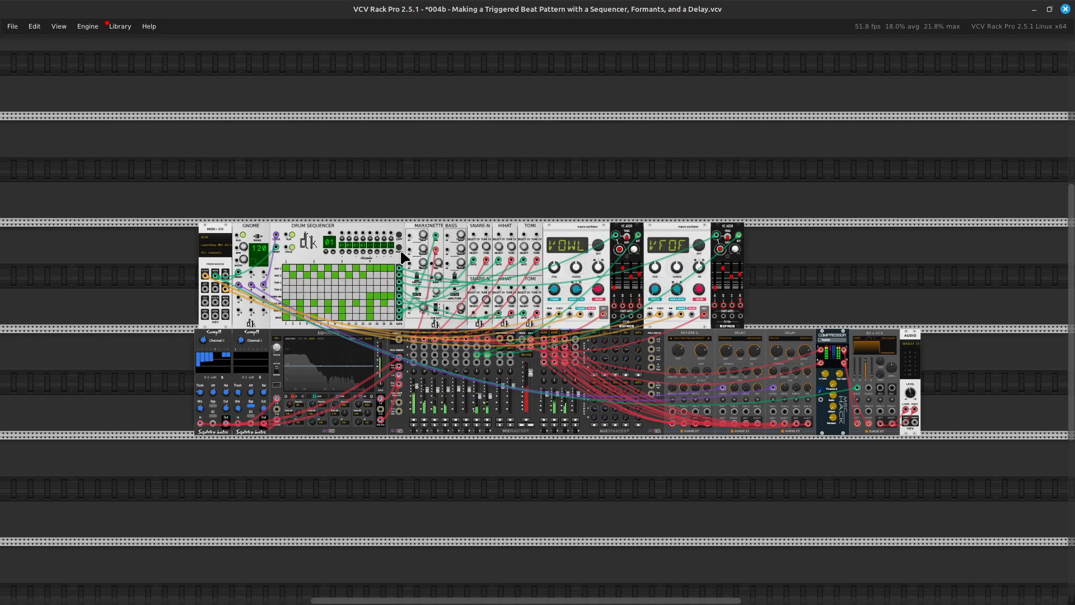
key(ctrl+minus)
key(Left)
key(Right)
key(Right)
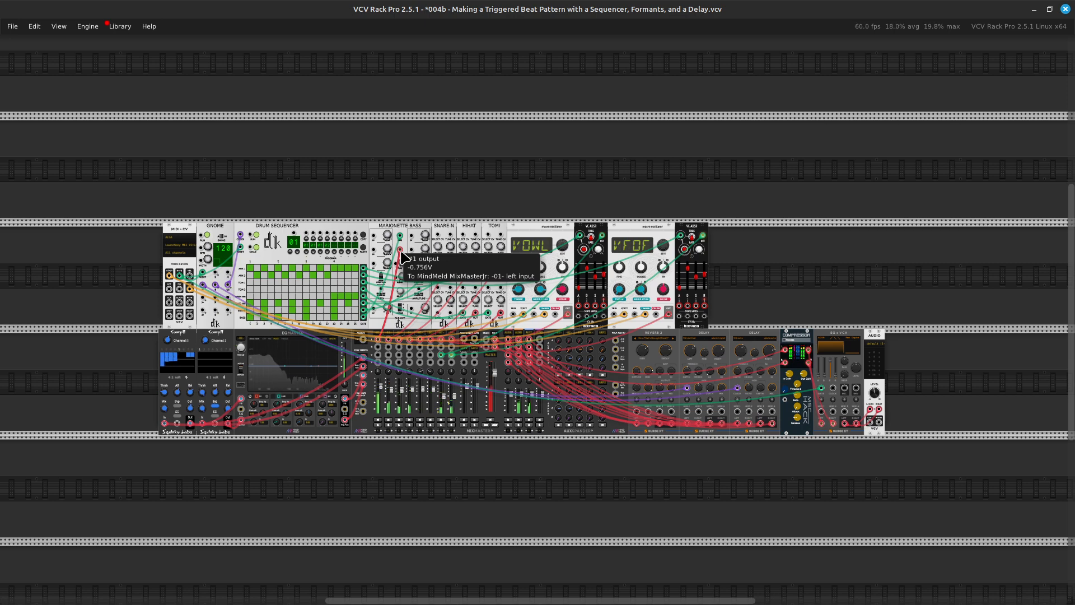
key(ctrl+s)
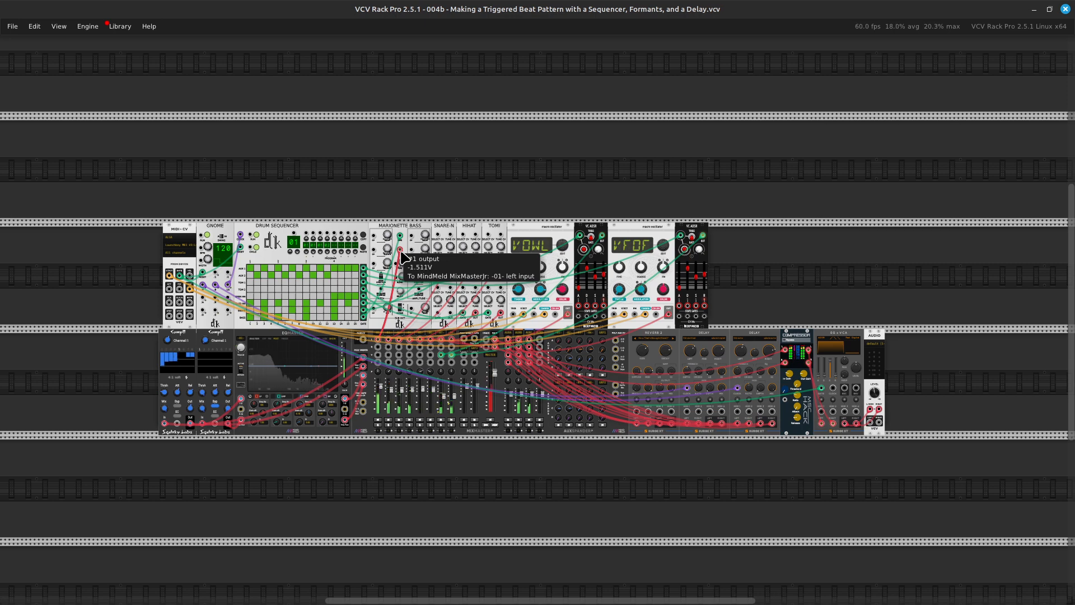
key(Print)
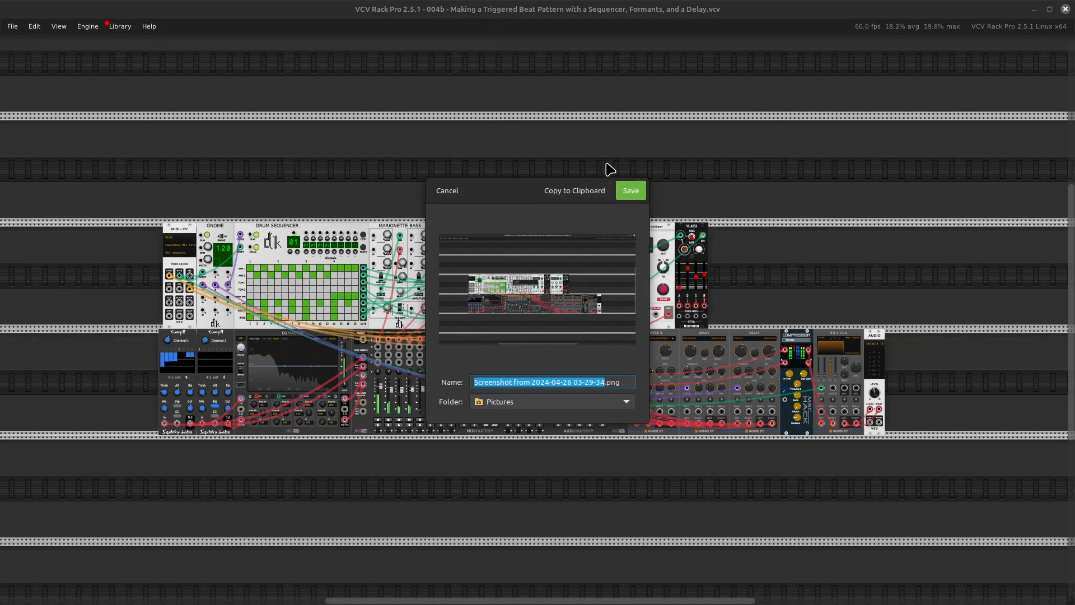
click(617, 195)
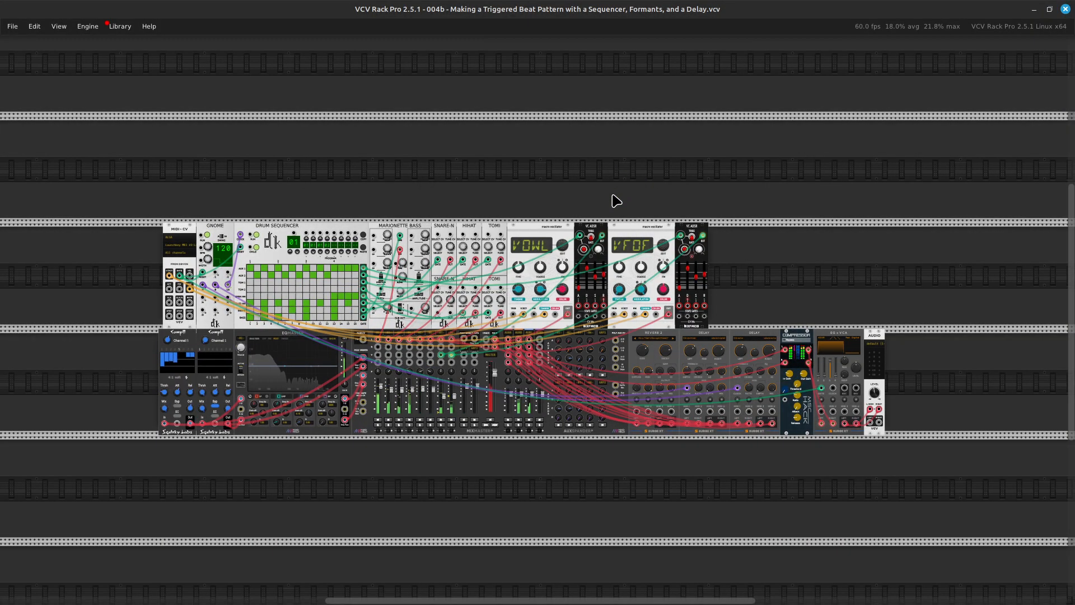